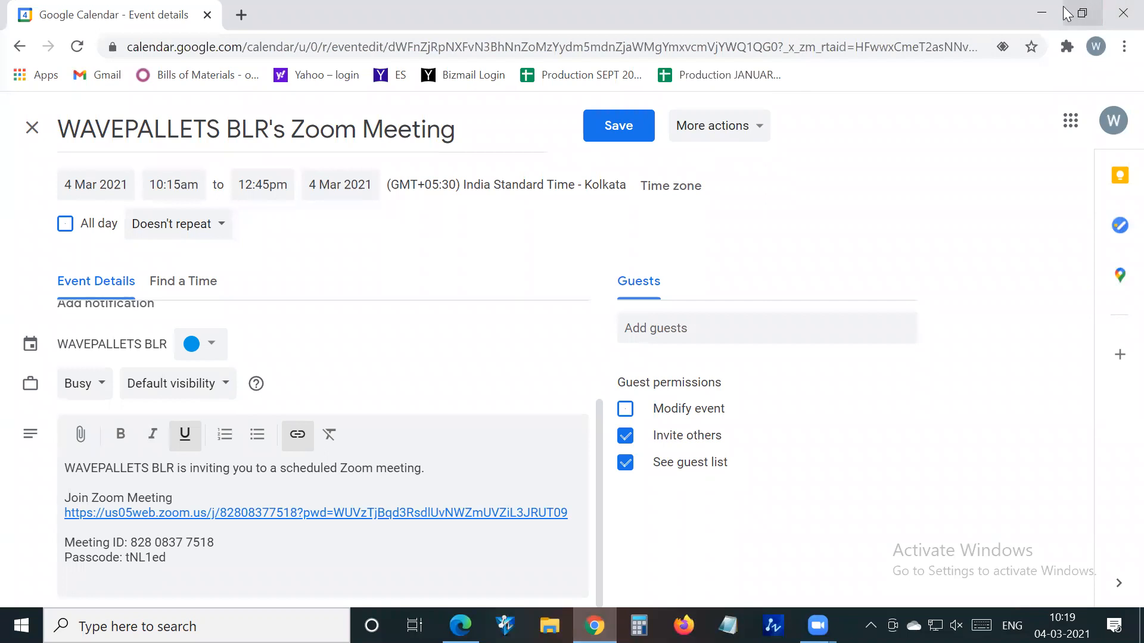
Switch to ZW3D and try to open the Quick Tips help
click(1048, 10)
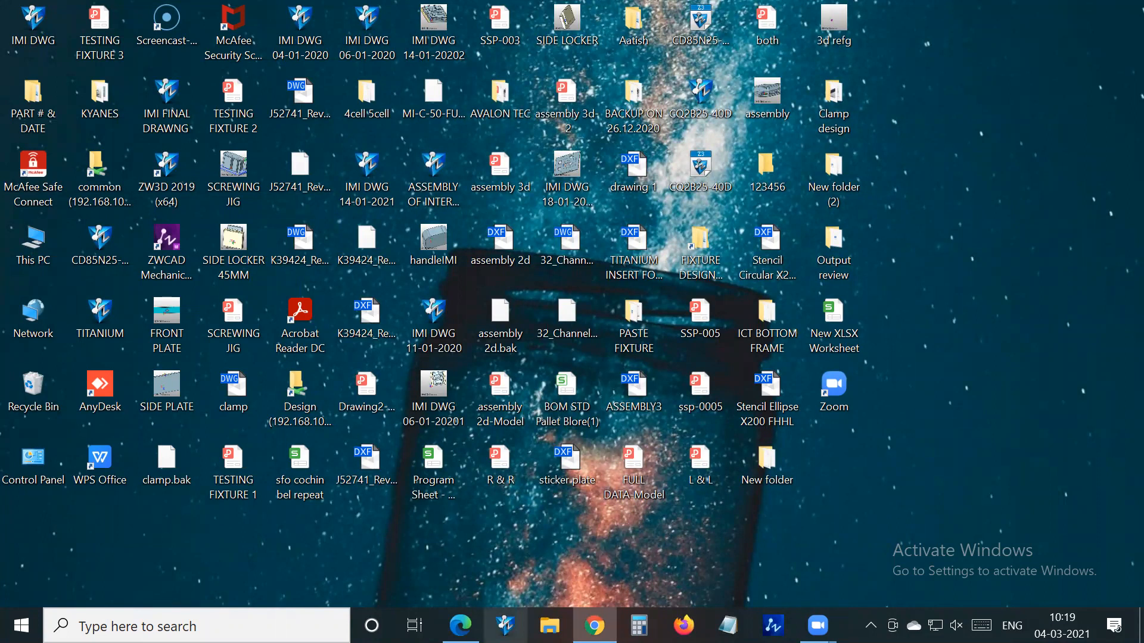
click(504, 626)
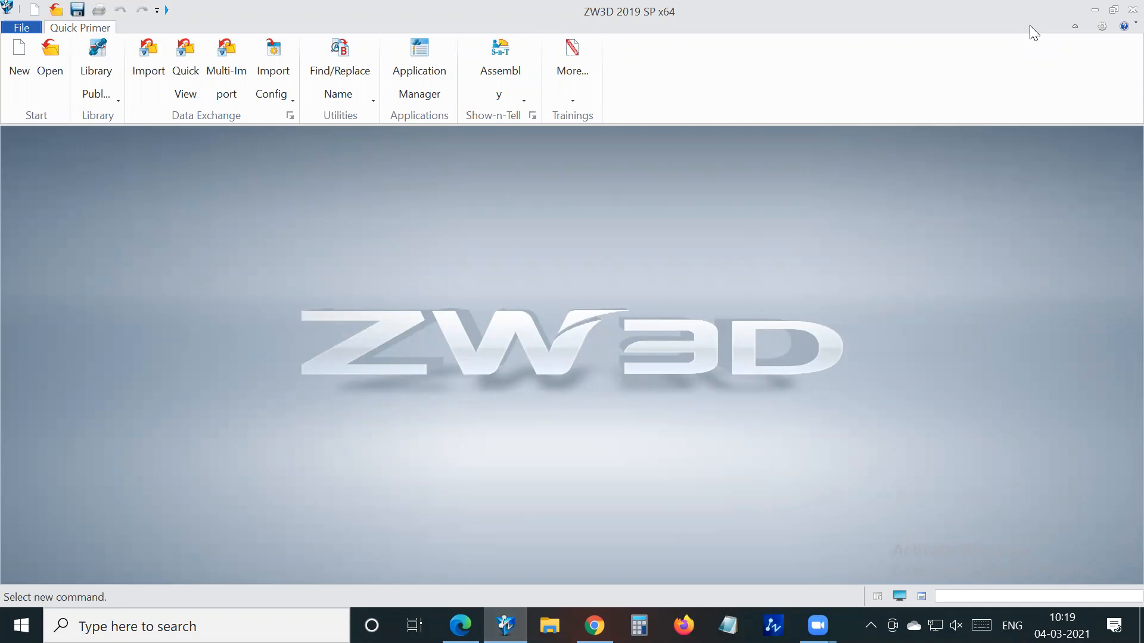
click(1122, 28)
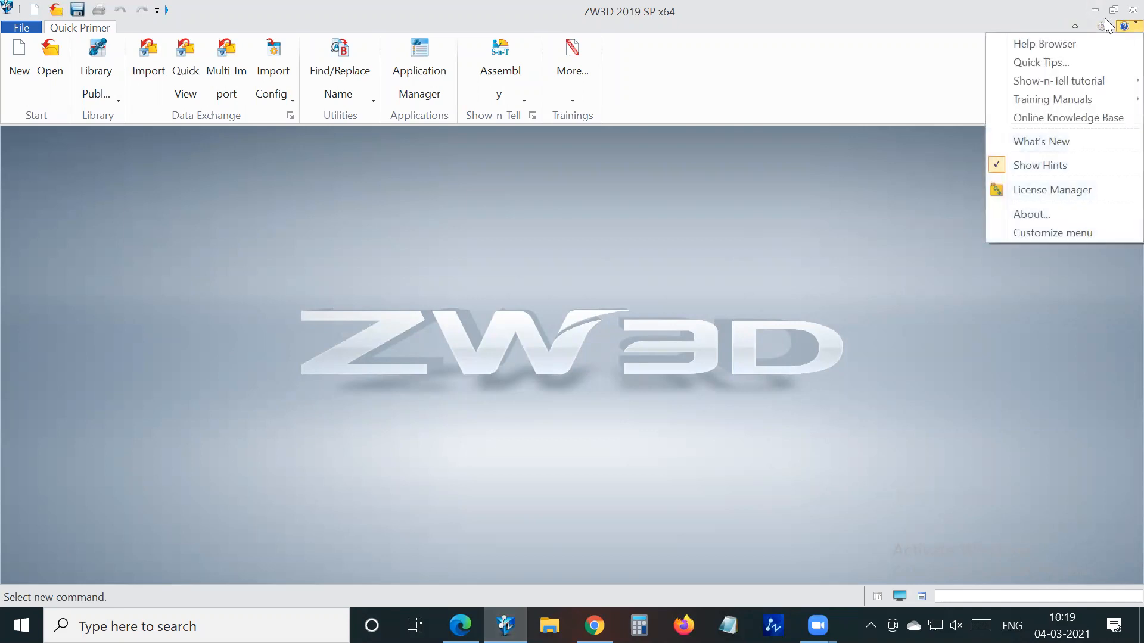
click(1056, 63)
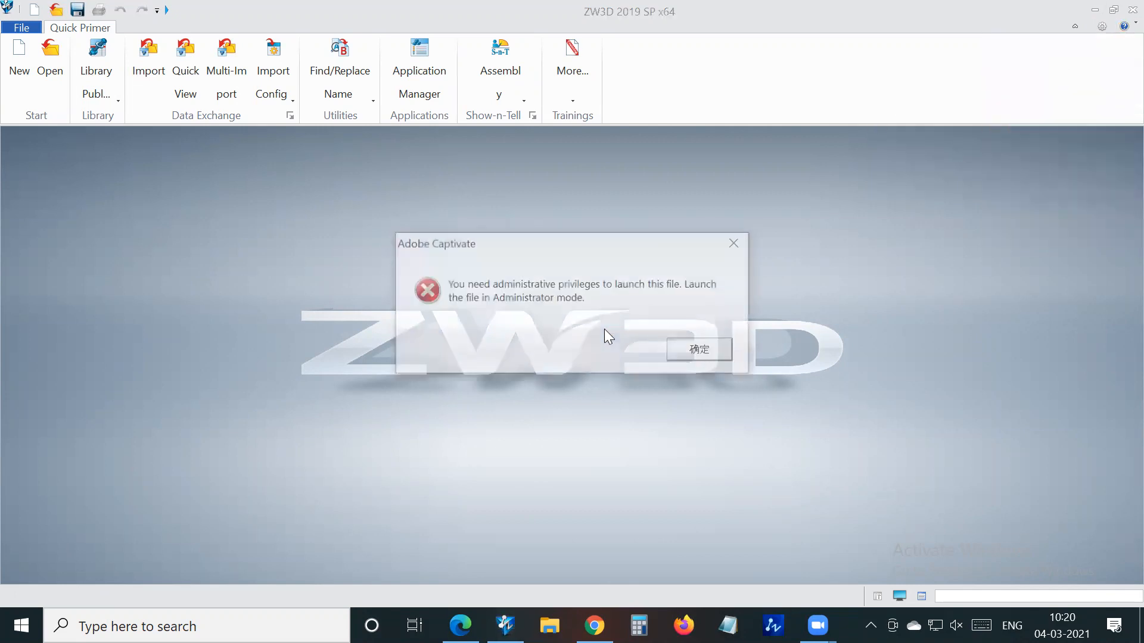
click(737, 244)
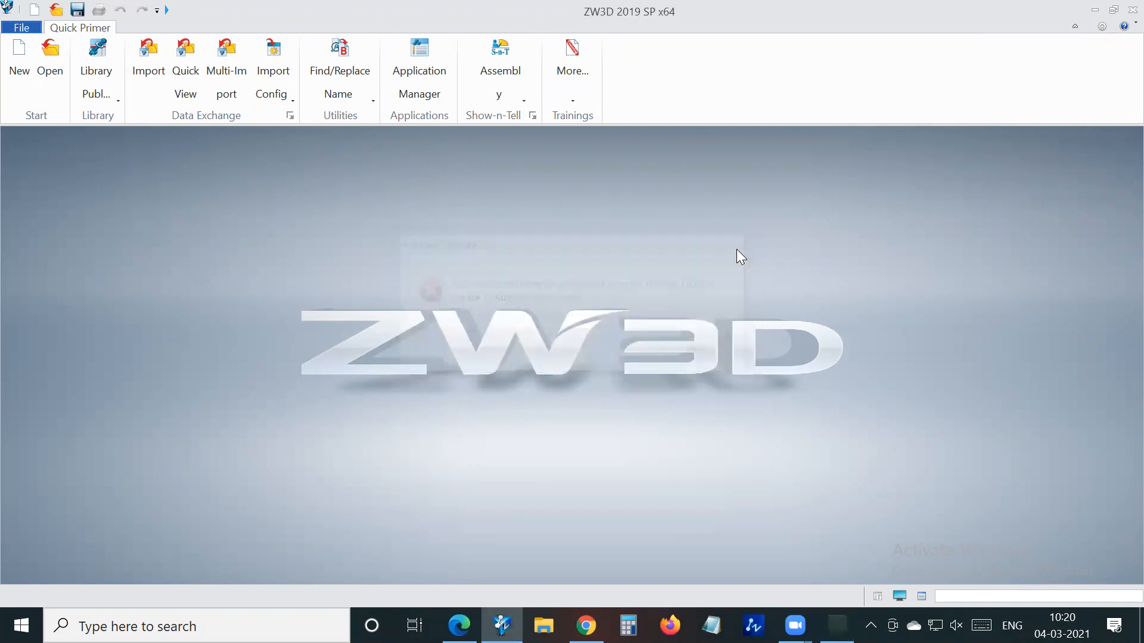
Start the Introduction Show-n-Tell tutorial
click(1122, 27)
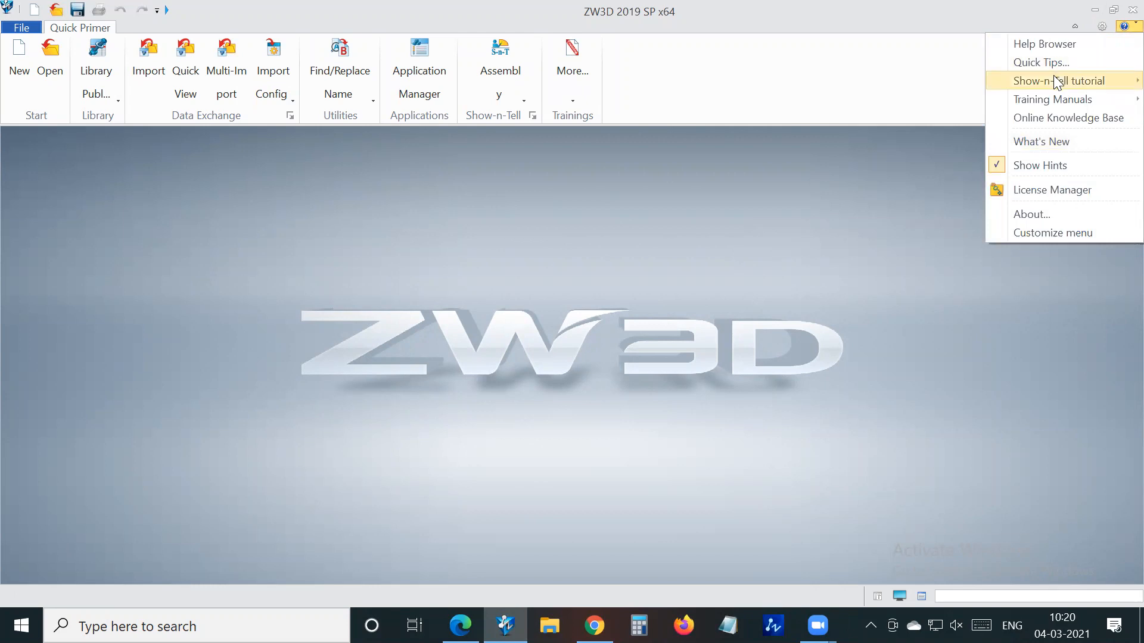
mouse_move(1037, 81)
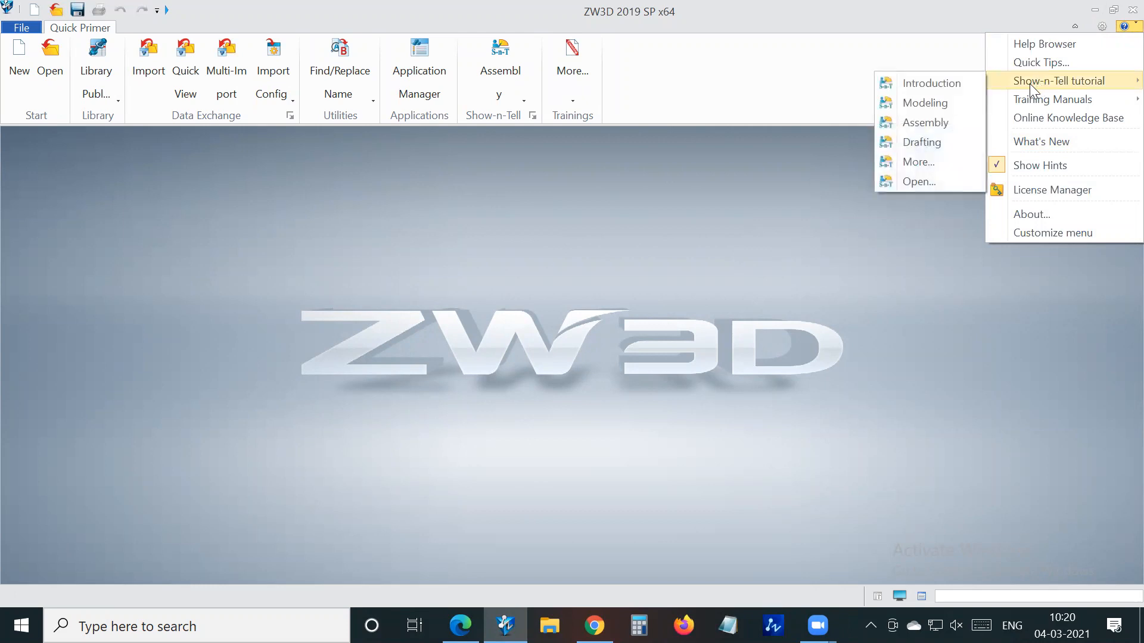
click(932, 84)
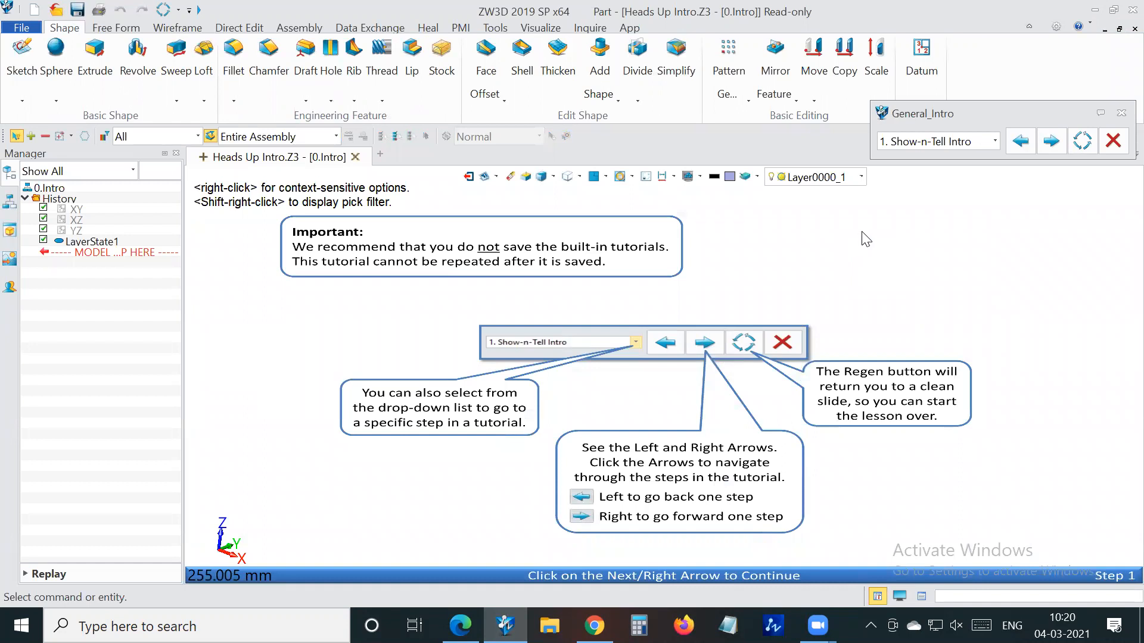
Reposition the tutorial navigator, look through its lesson list and go to step 2, Tools you will learn
drag(1007, 116, 723, 94)
click(709, 119)
scroll(692, 253, down, 3)
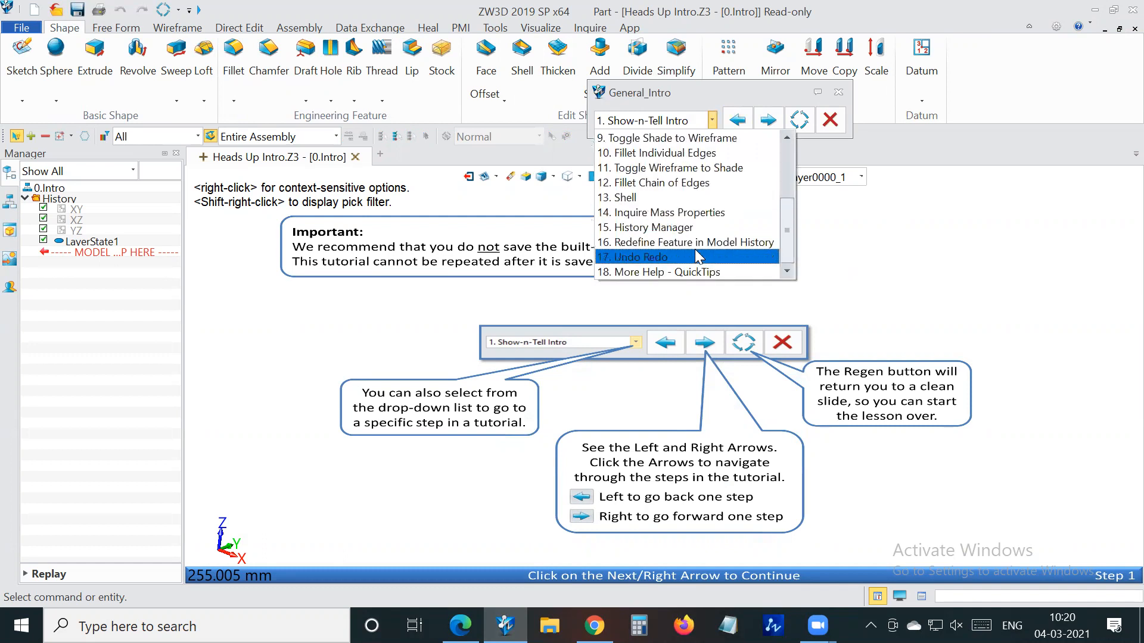
scroll(708, 232, up, 3)
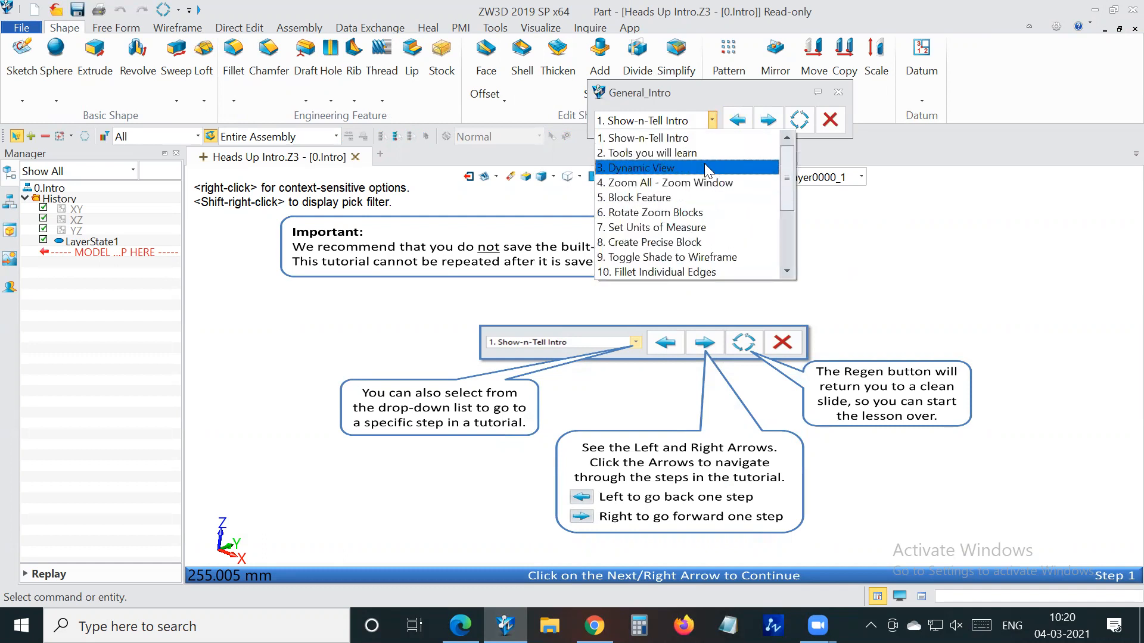
click(665, 153)
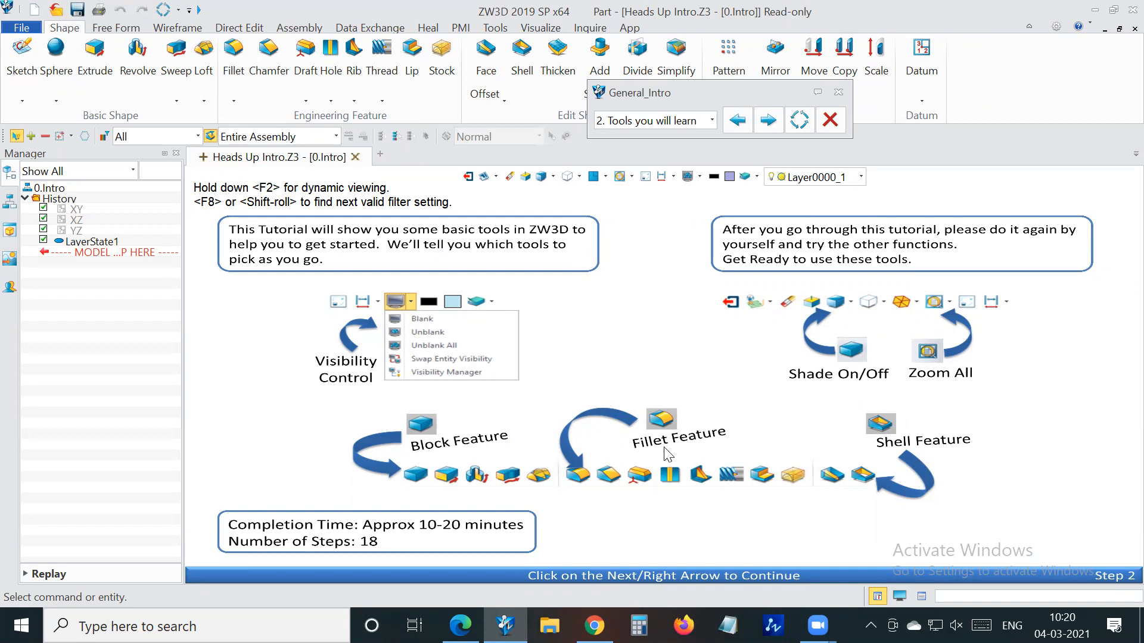
View tutorial step 3, Dynamic View, followed by step 7, Set Units of Measure
click(712, 121)
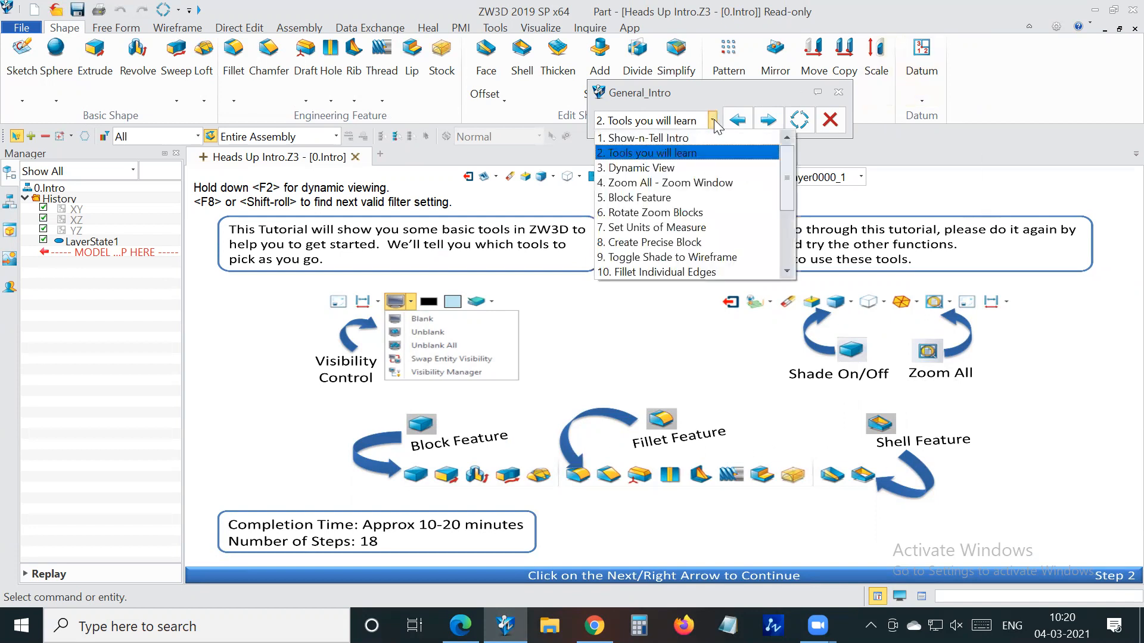
click(654, 169)
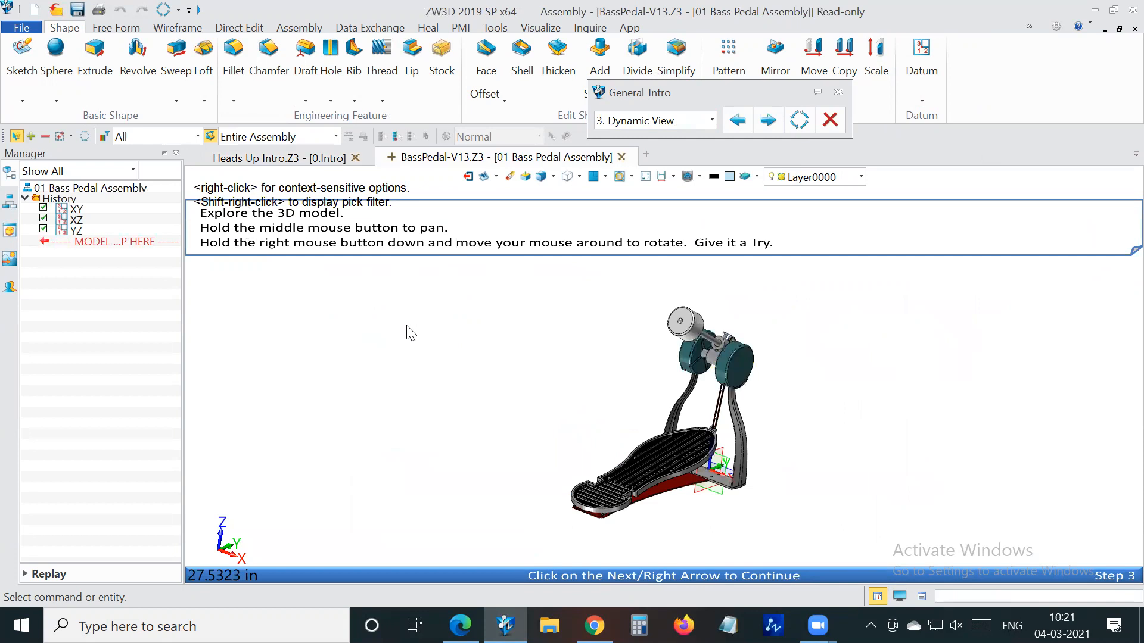
click(712, 120)
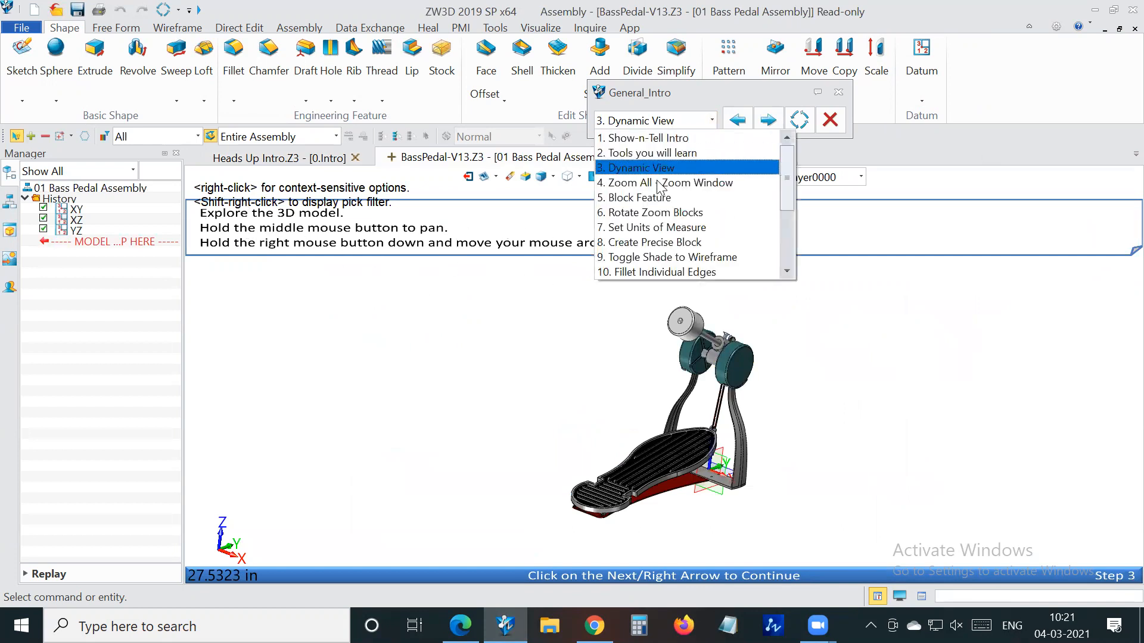
click(684, 230)
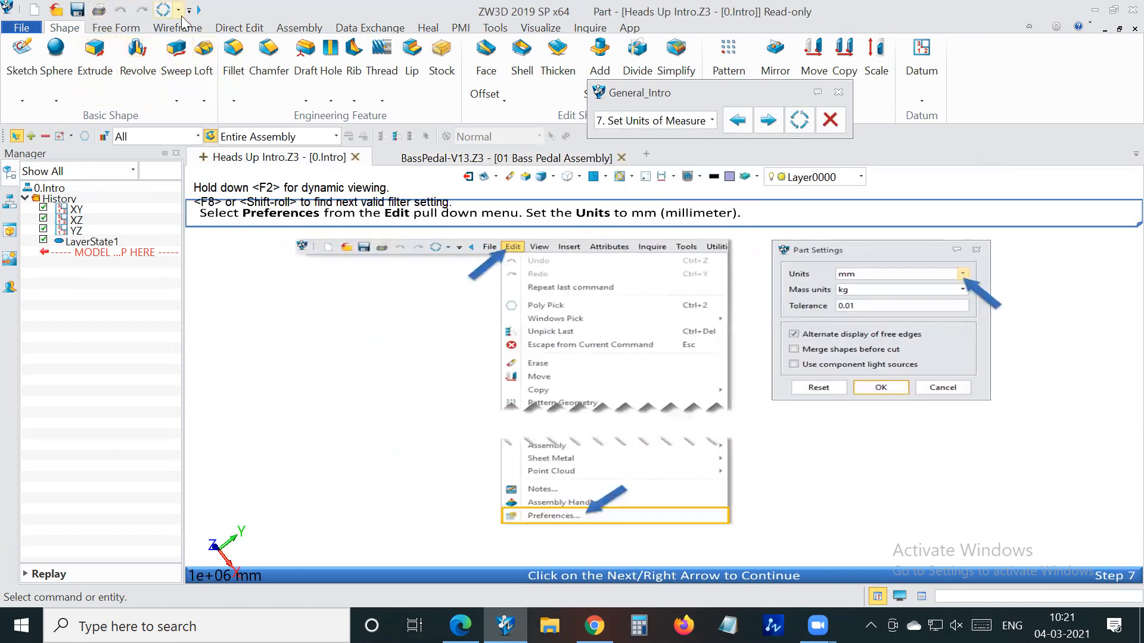
Show the full menus and open the part preferences containing the units, mass units and tolerance settings
click(199, 9)
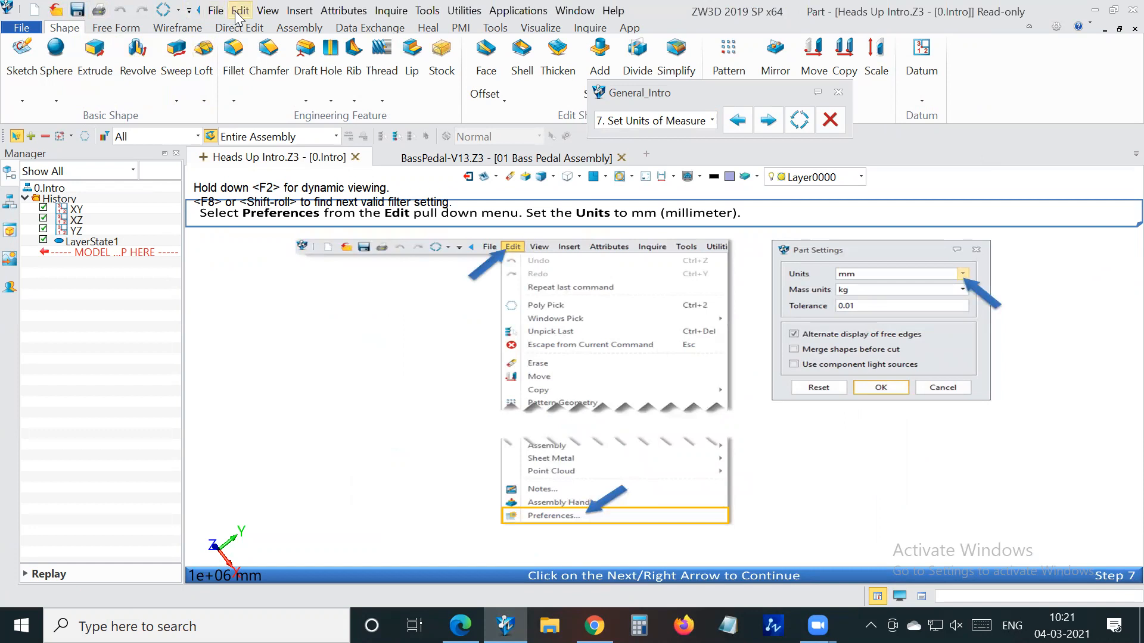
click(239, 12)
click(271, 548)
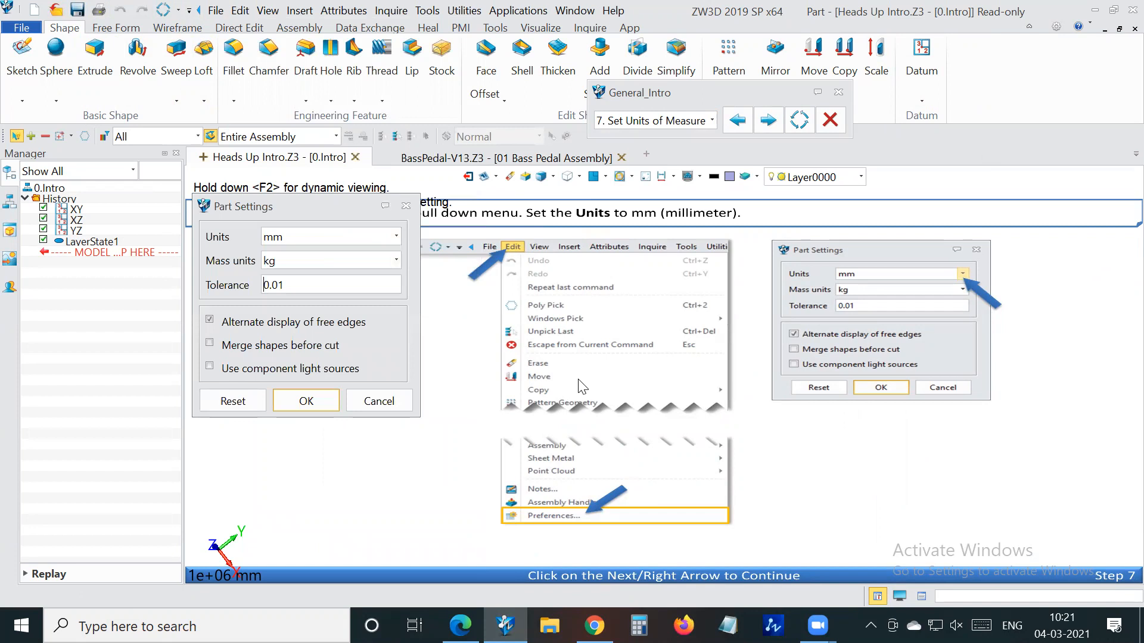
Look over the remaining lessons, then end the Introduction tutorial and close the Heads Up Intro.Z3 and BassPedal-V13.Z3 files
click(703, 121)
scroll(714, 253, down, 3)
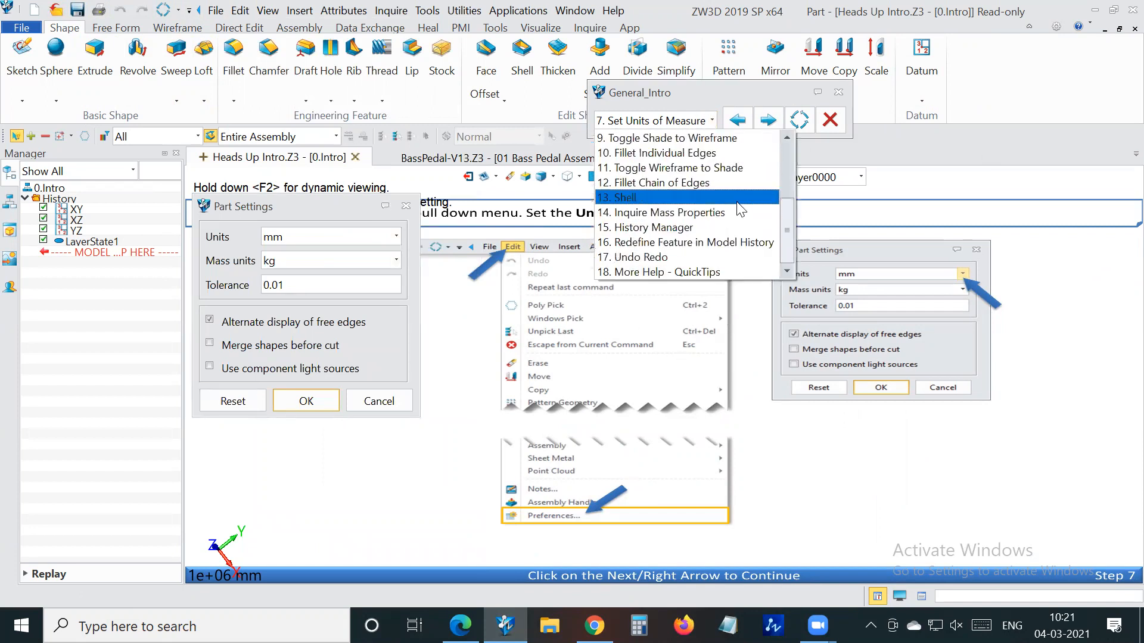
click(838, 93)
click(838, 93)
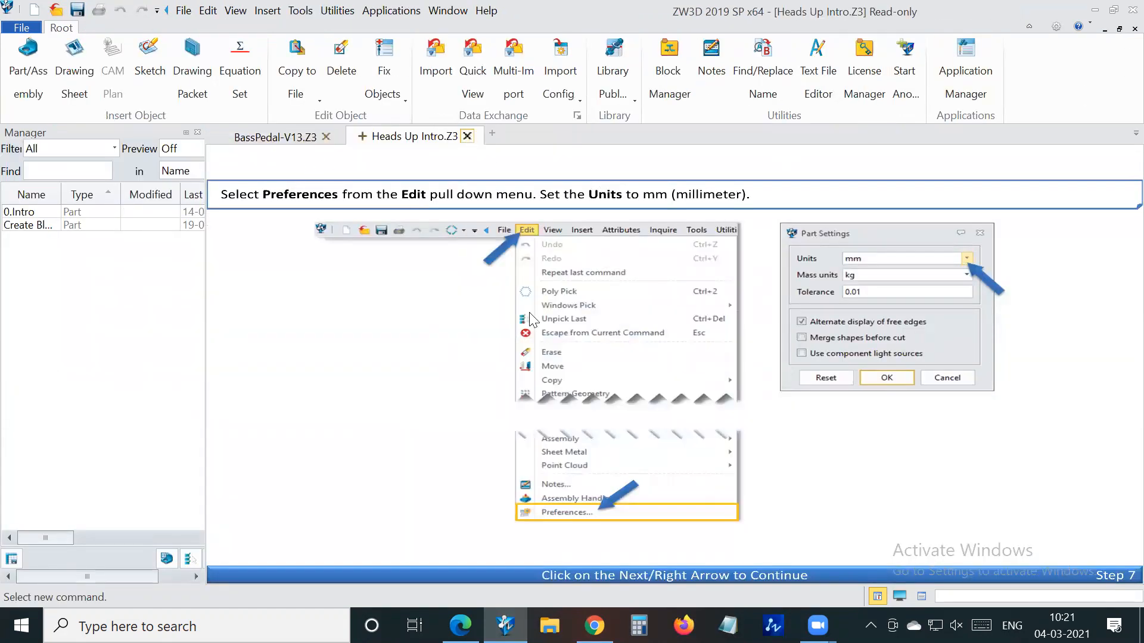
click(467, 135)
click(325, 136)
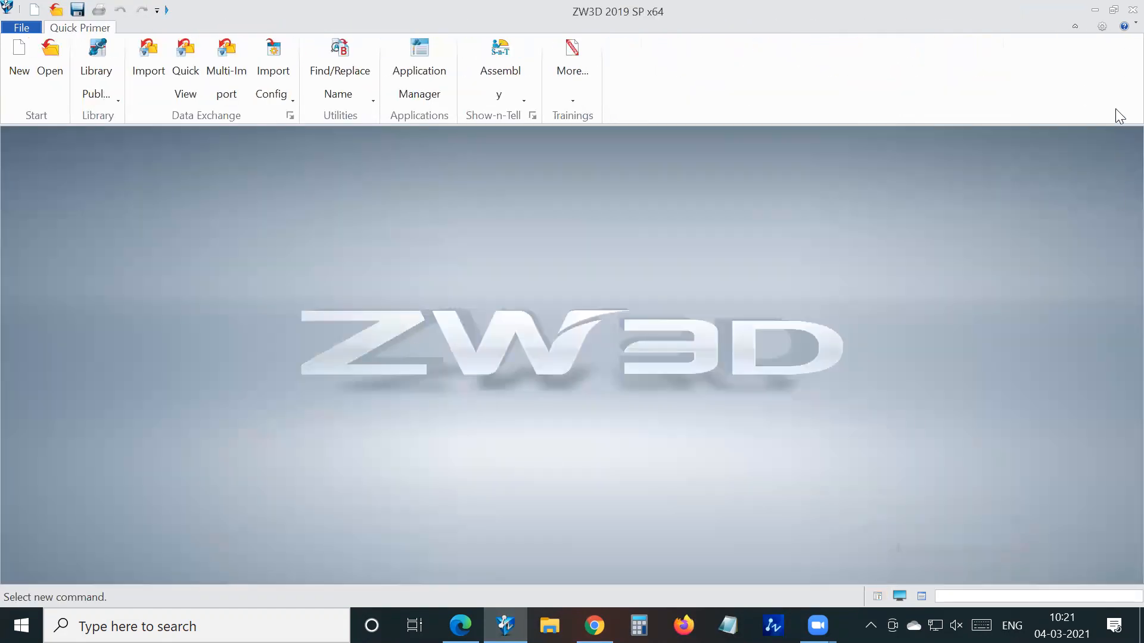
Start the Assembly Show-n-Tell tutorial and go to its step 2, Top Down Assembly
click(1122, 28)
mouse_move(1080, 82)
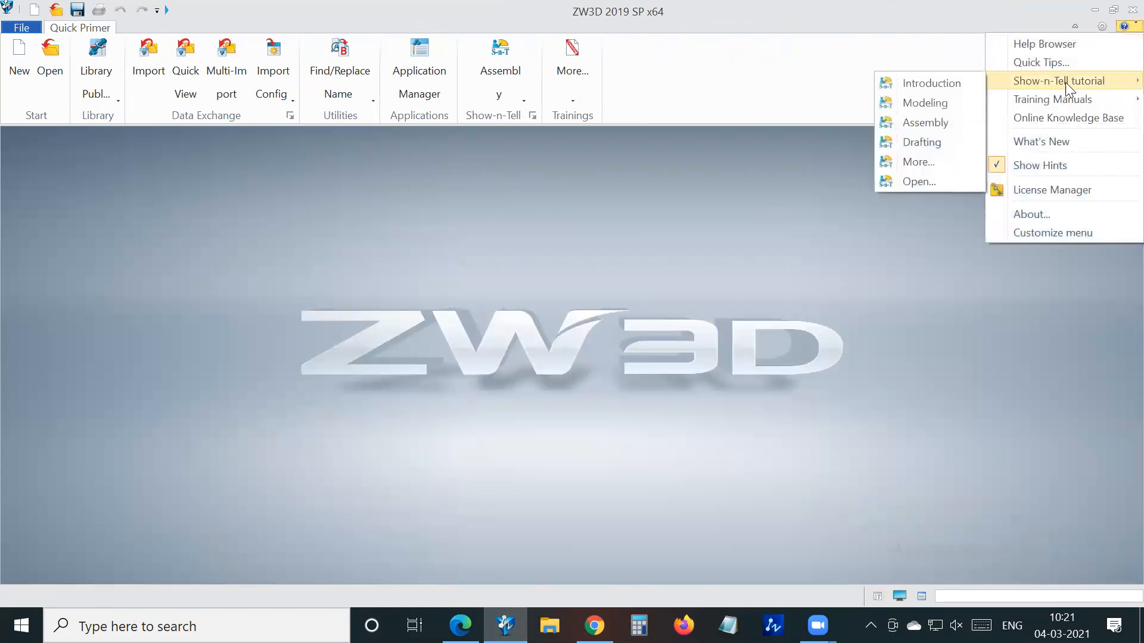
click(912, 122)
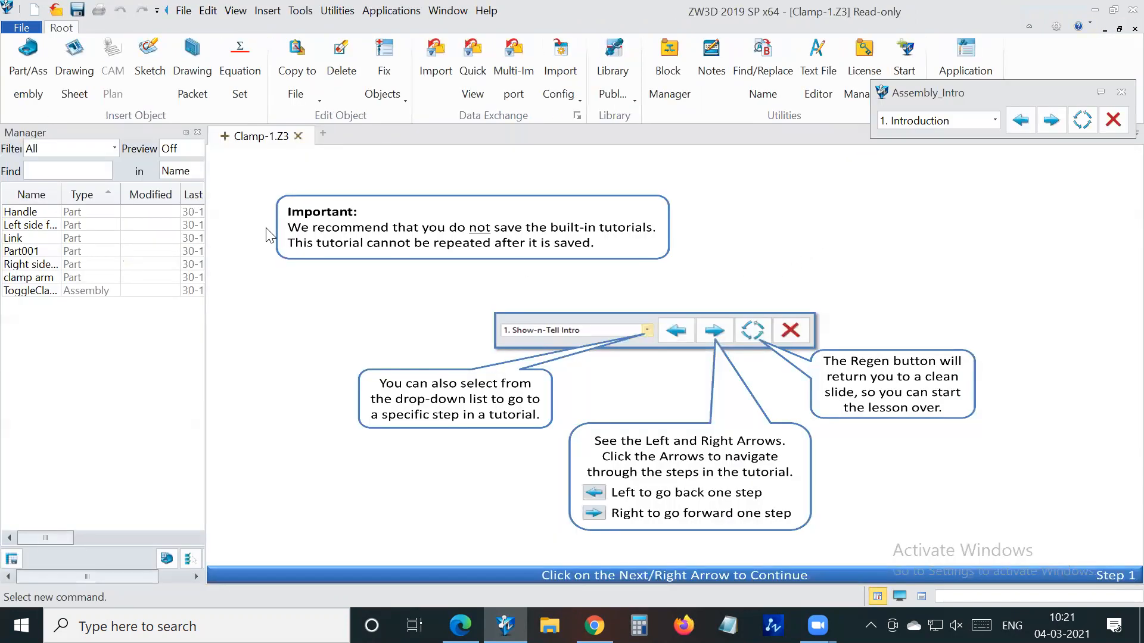
click(915, 121)
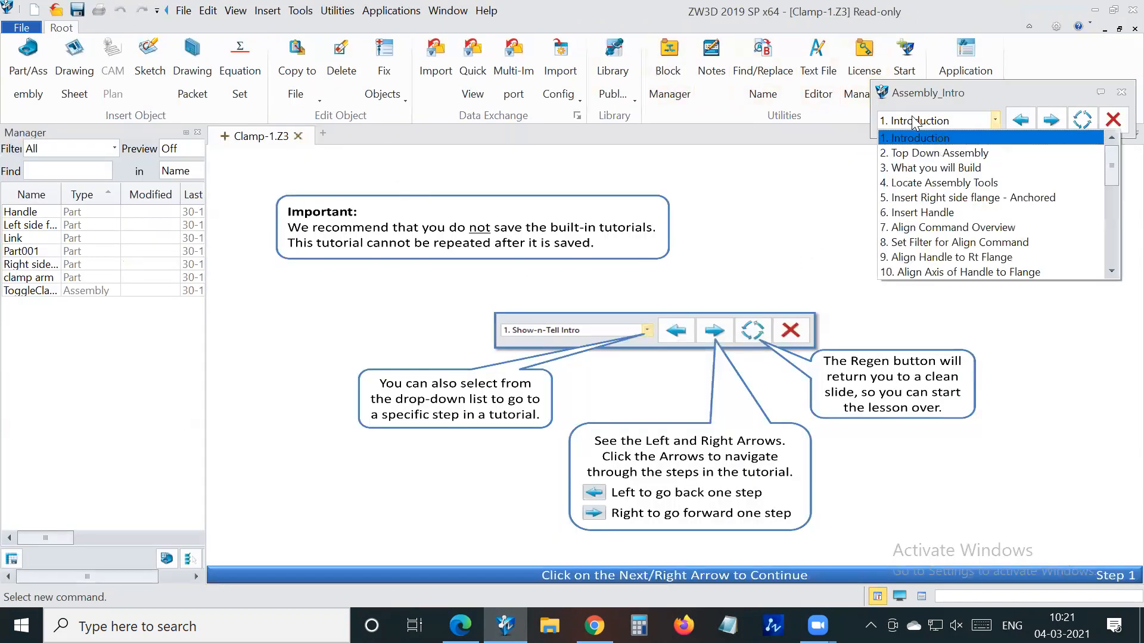
click(917, 154)
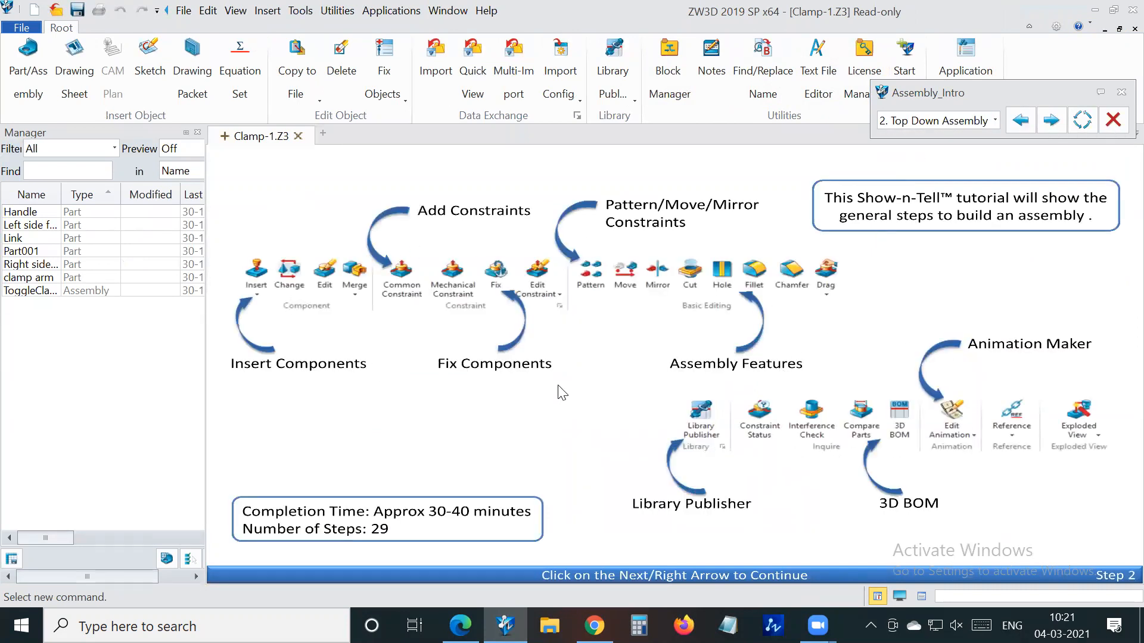
View assembly tutorial steps 3, What you will Build, 4, Locate Assembly Tools, and 5, Insert Right side flange - Anchored
click(962, 126)
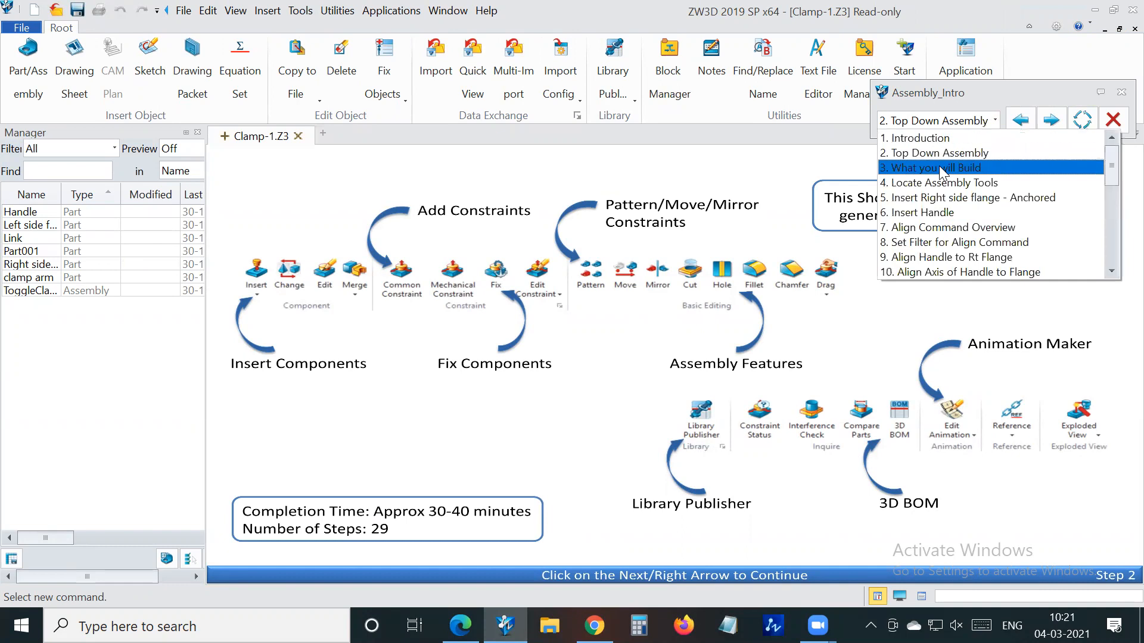
click(941, 166)
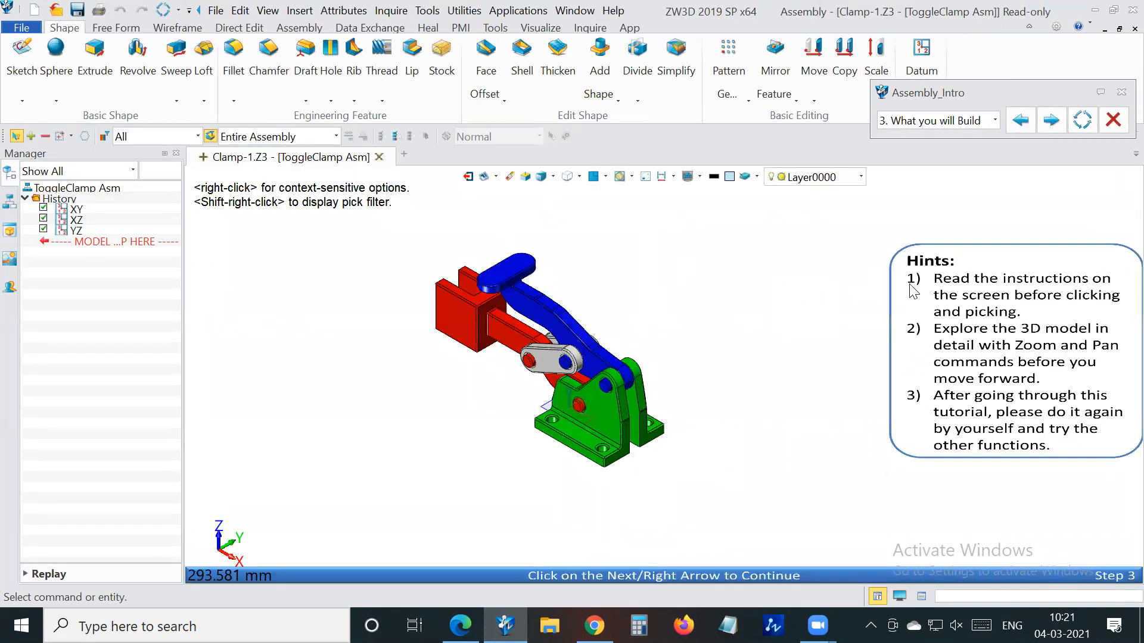
click(931, 125)
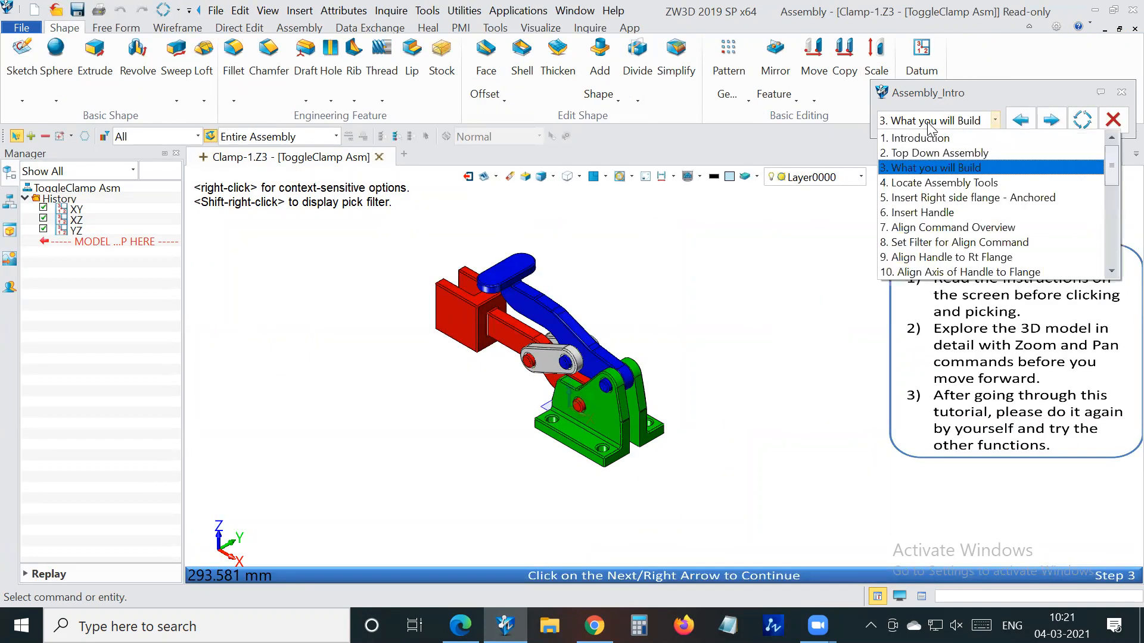
click(924, 186)
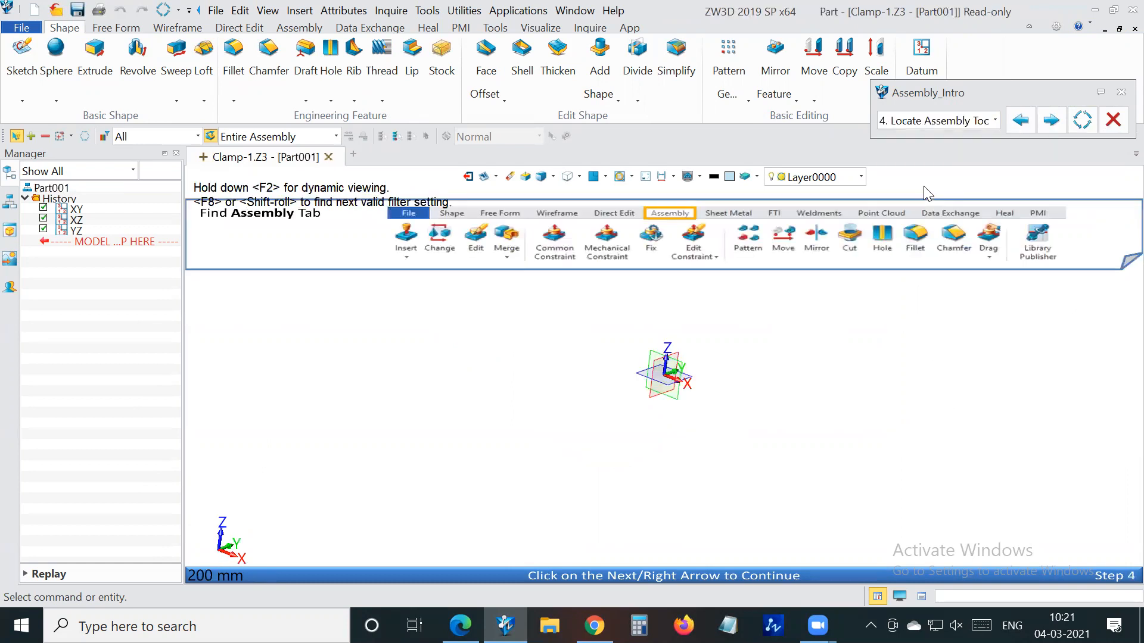
click(996, 121)
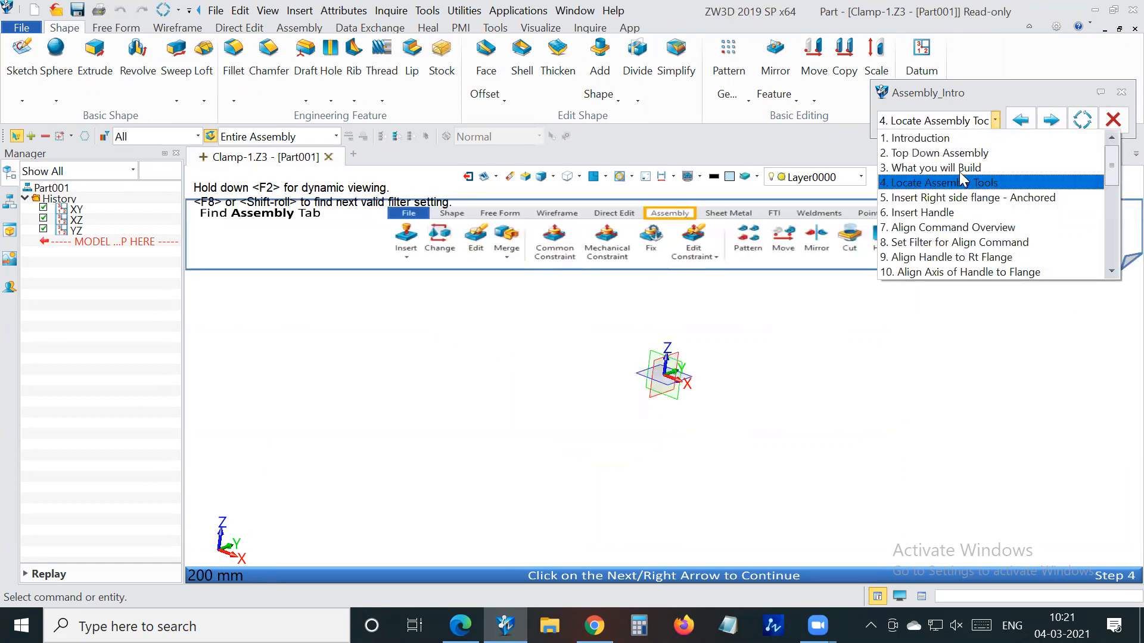
click(950, 198)
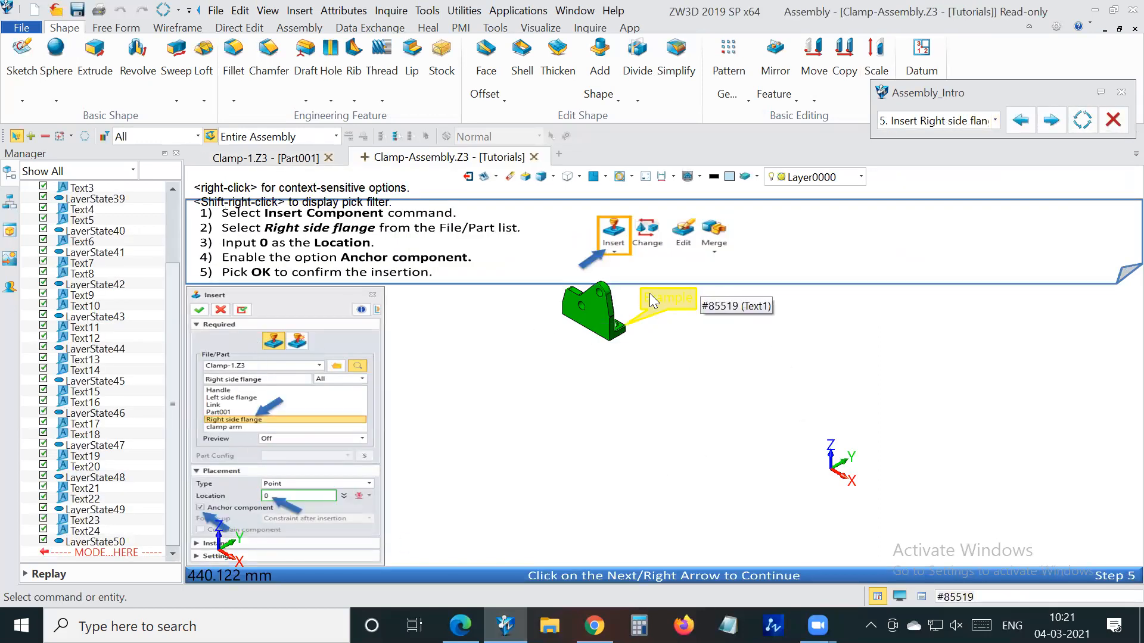
End the Assembly tutorial and close the Clamp-Assembly.Z3 and Clamp-1.Z3 files
click(1121, 93)
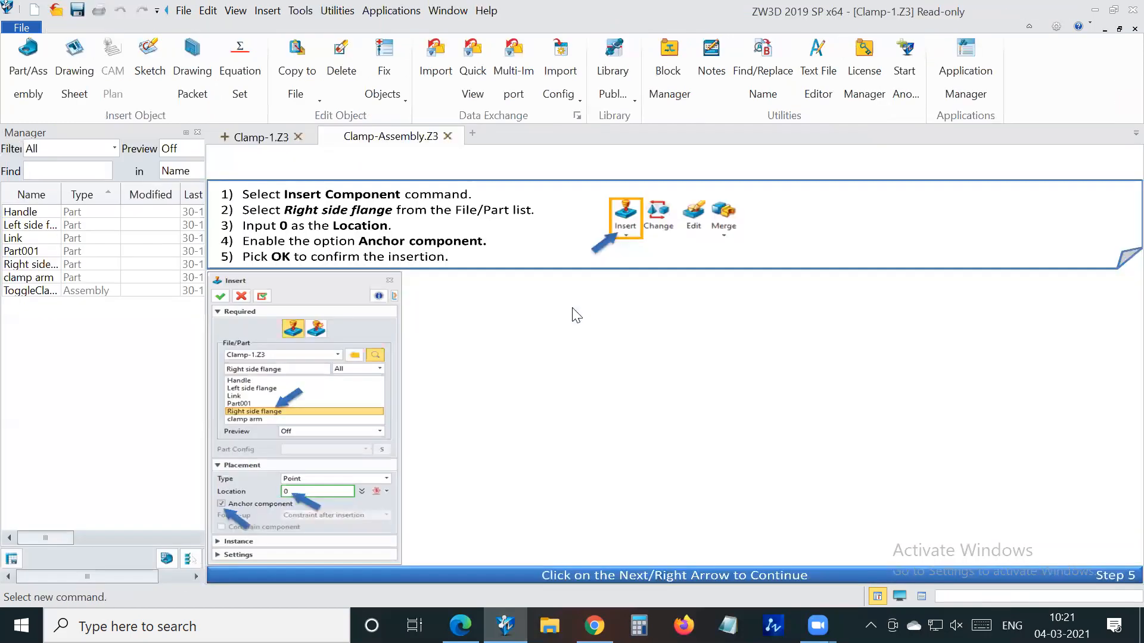
click(447, 136)
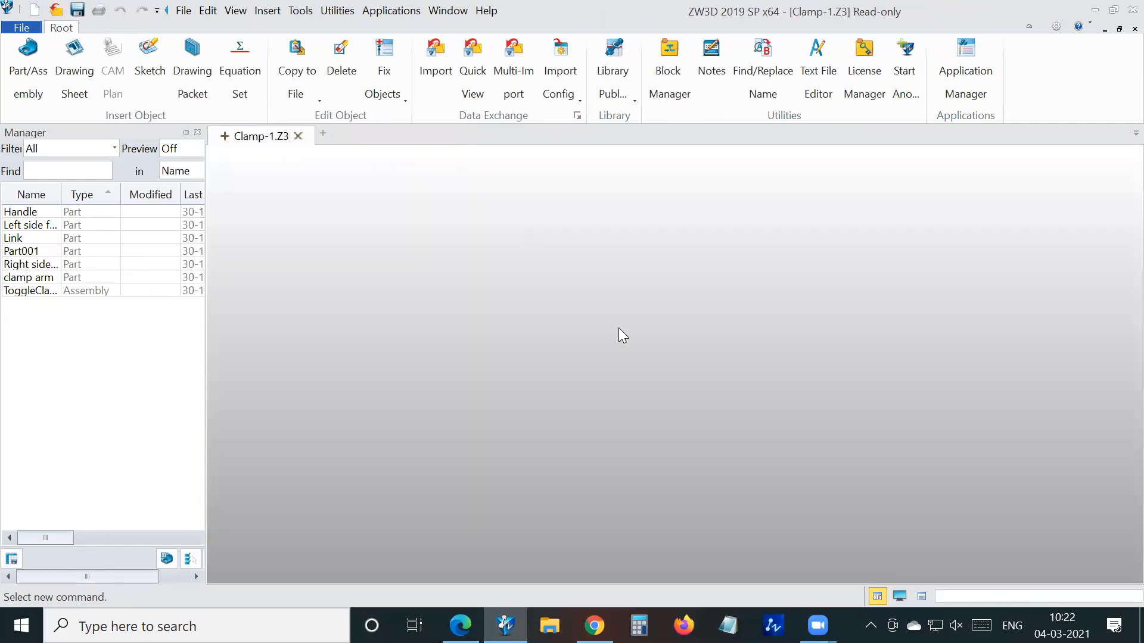
click(298, 136)
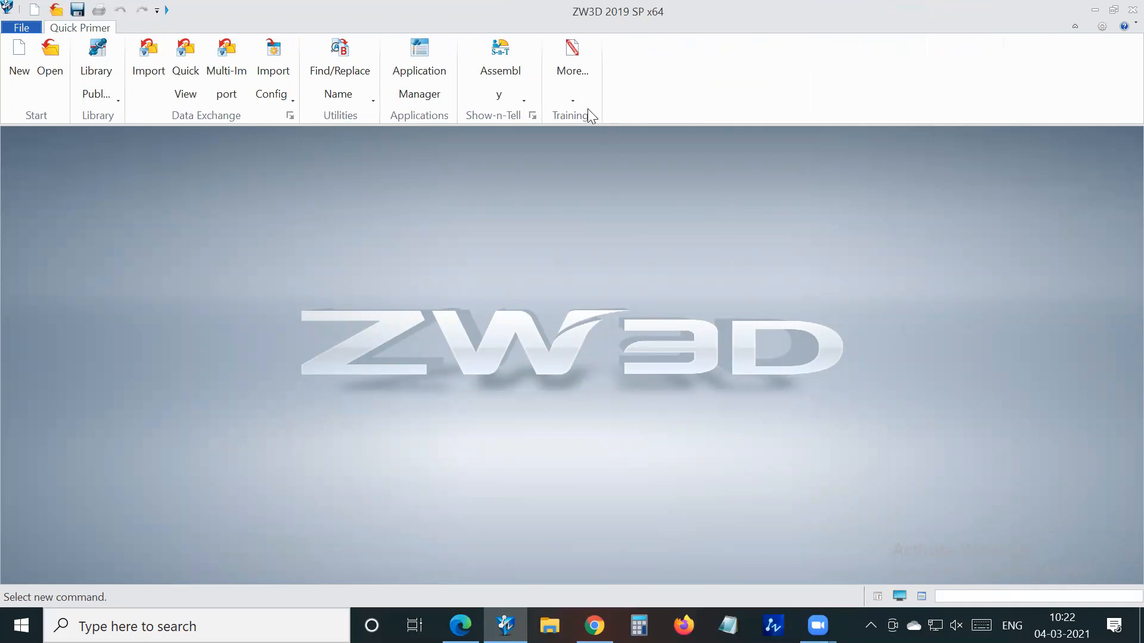
Open the file selection for additional PDF training manuals
click(572, 101)
click(703, 291)
click(566, 94)
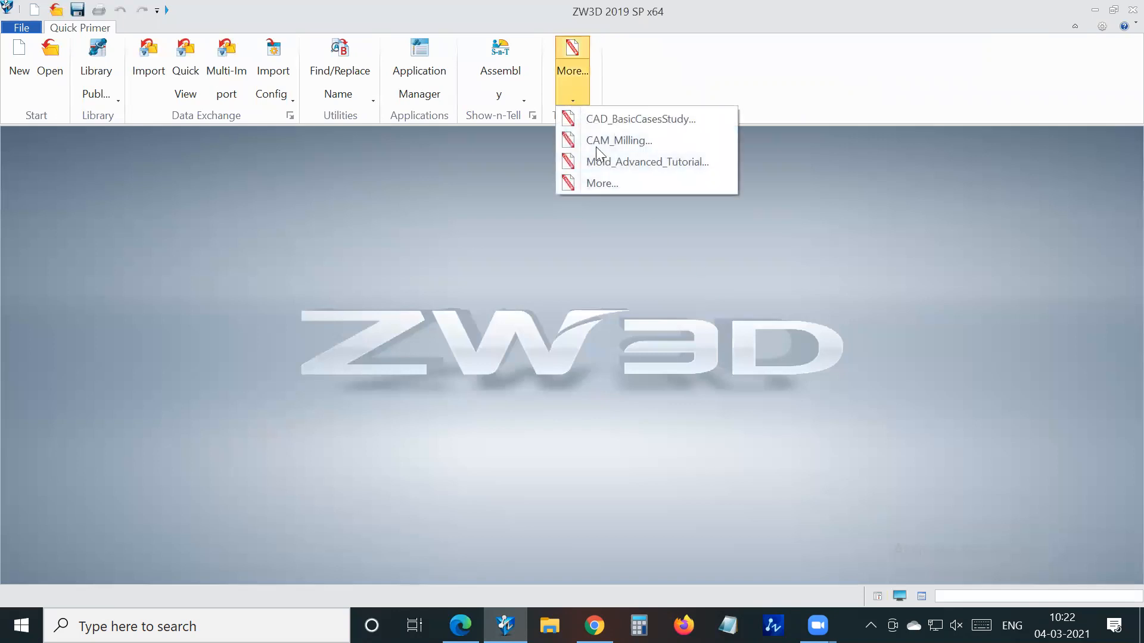
click(601, 180)
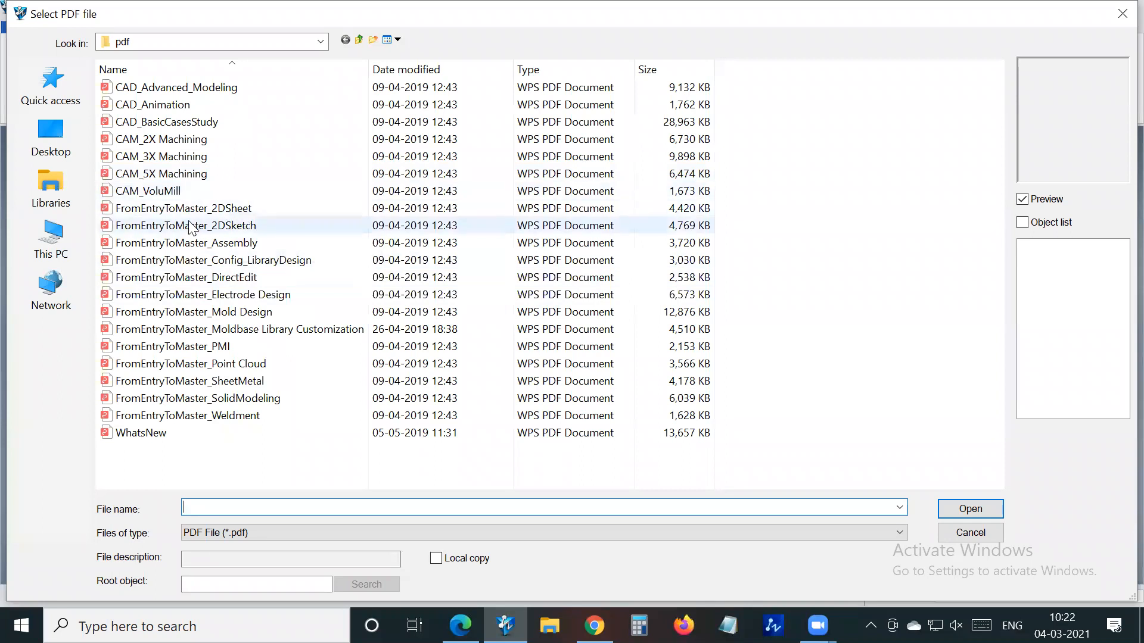
Open the FromEntryToMaster_2DSketch training manual and go to its Contents page
click(214, 232)
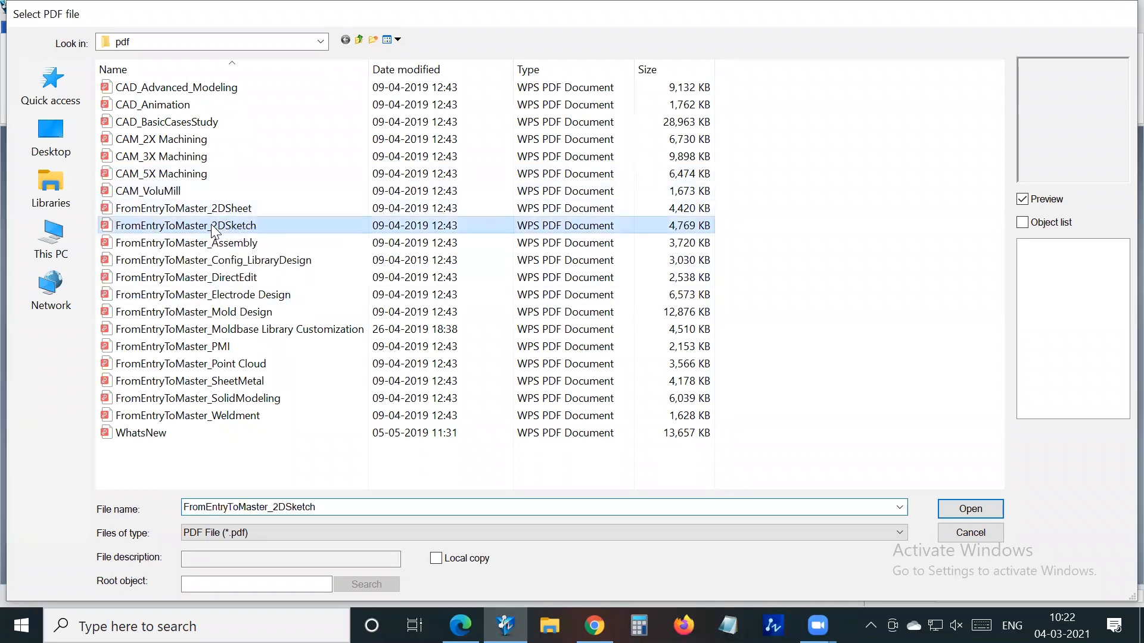
double_click(526, 229)
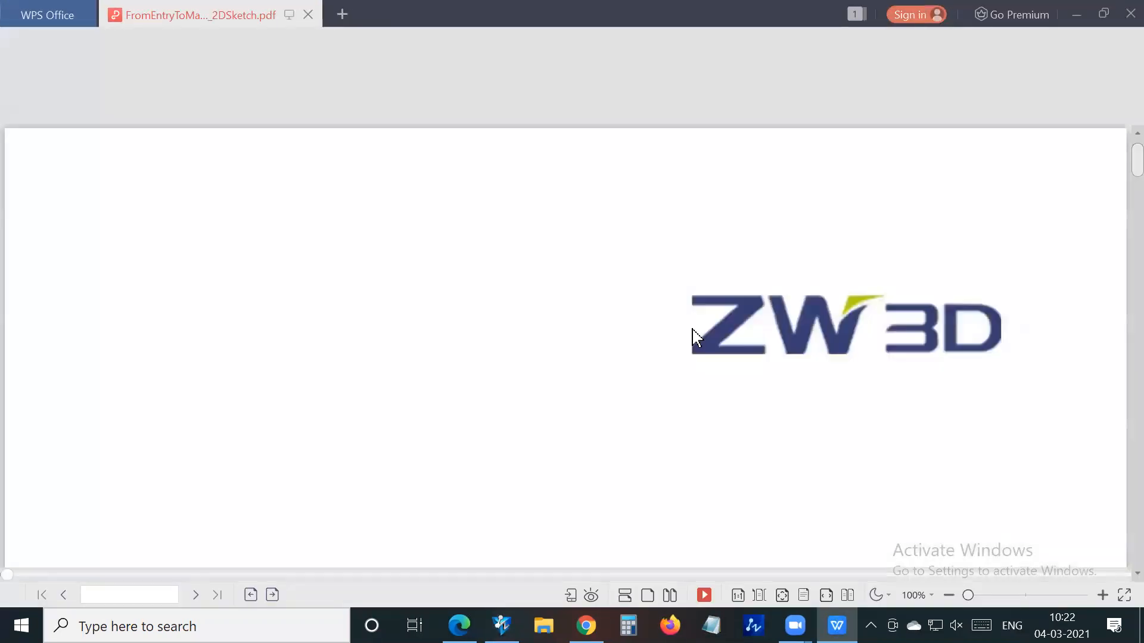
scroll(551, 316, down, 2)
scroll(551, 321, down, 8)
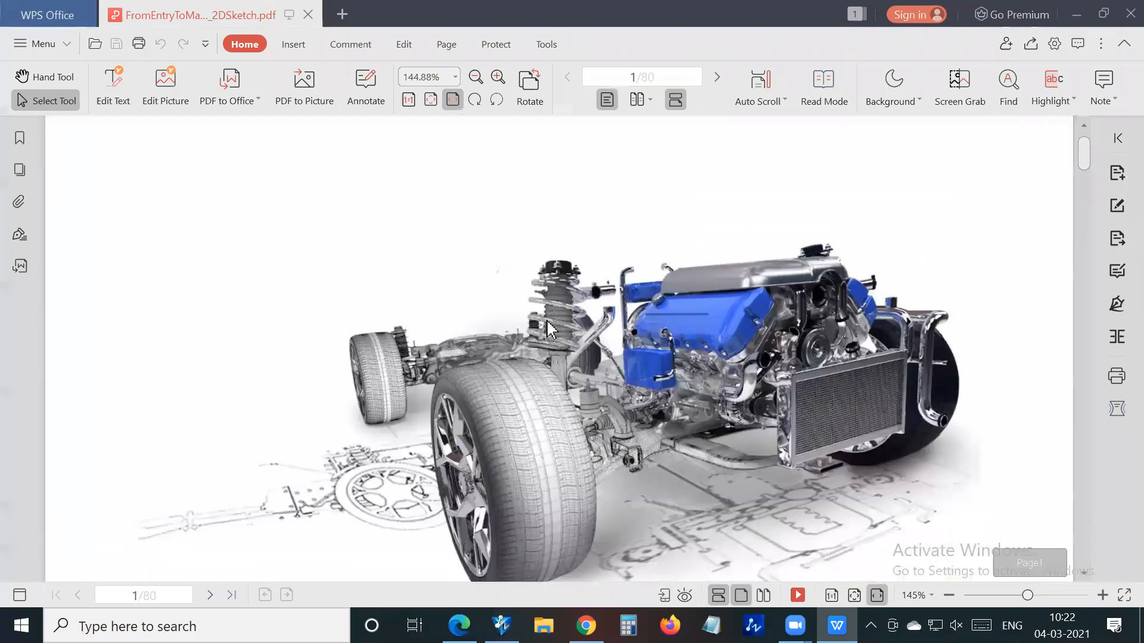
scroll(422, 470, down, 10)
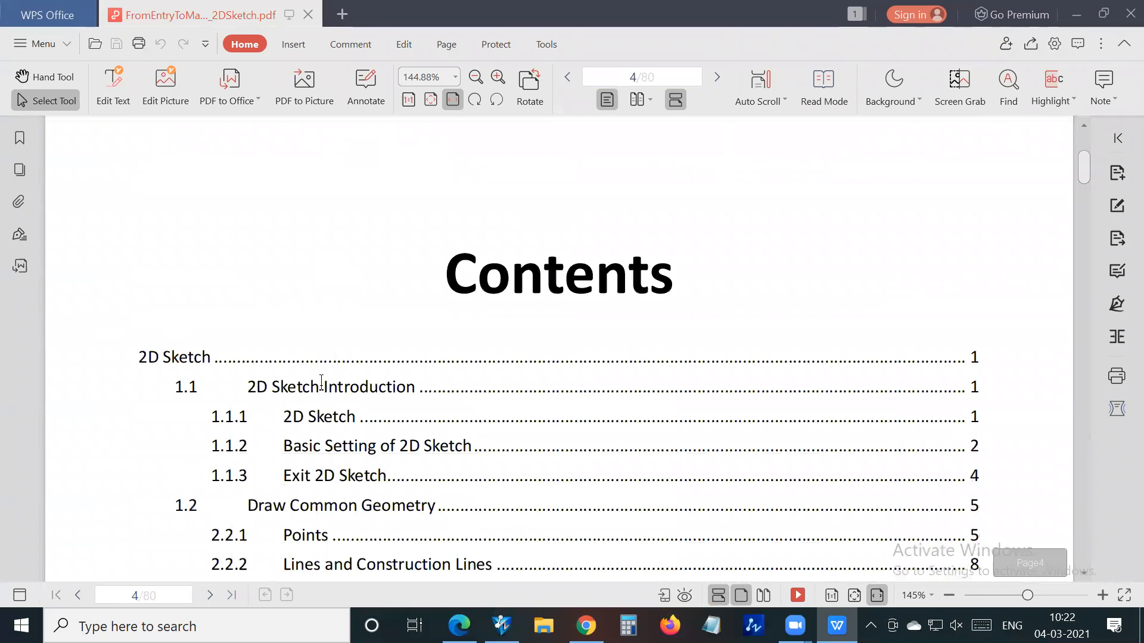
Read section 1.1, 2D Sketch Introduction, in the manual and close the PDF
click(325, 390)
scroll(613, 268, down, 3)
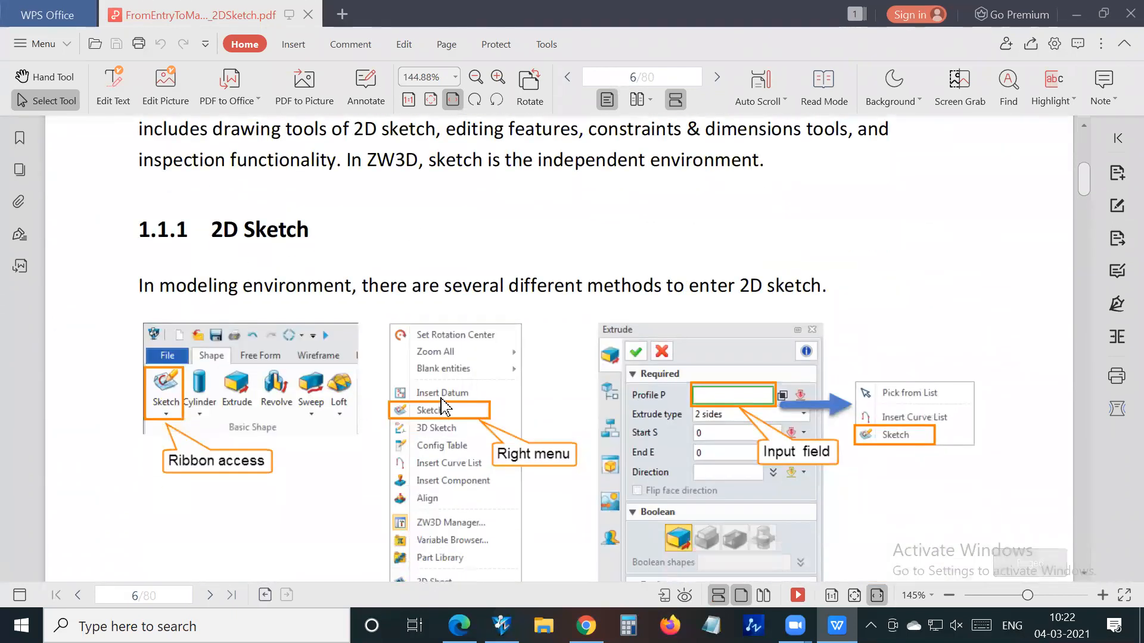
scroll(493, 384, down, 8)
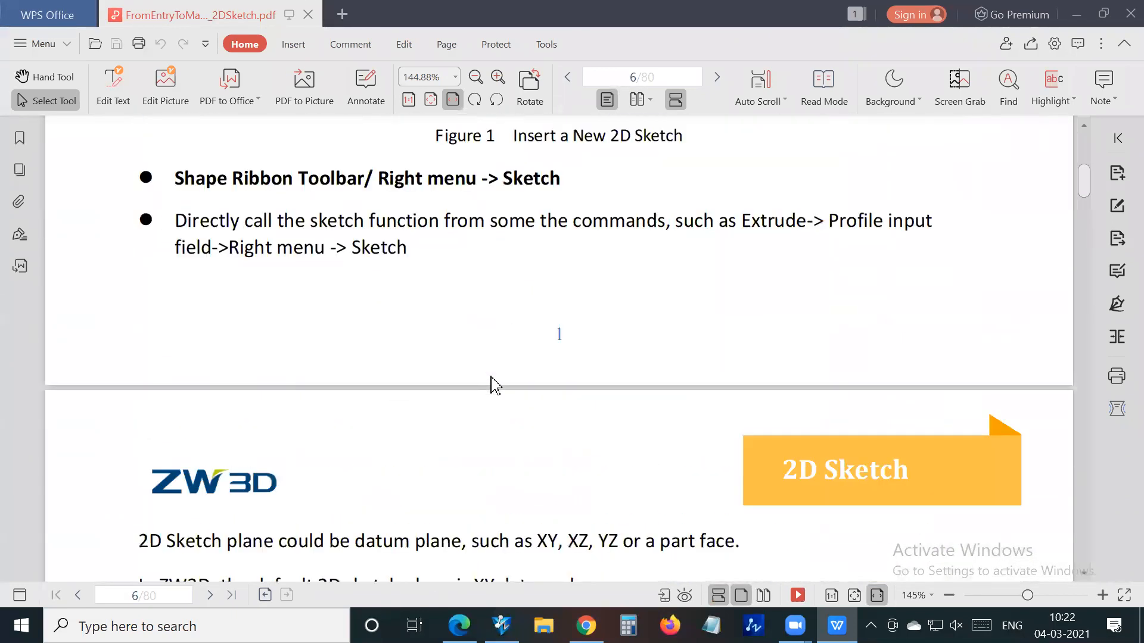
click(1117, 11)
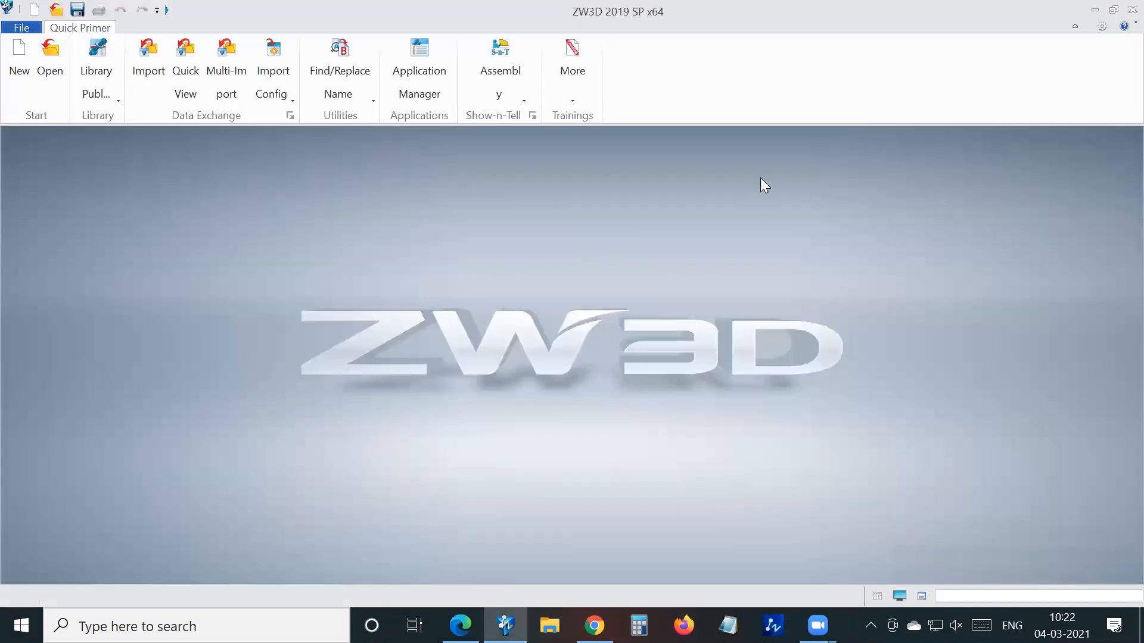
click(573, 99)
click(674, 259)
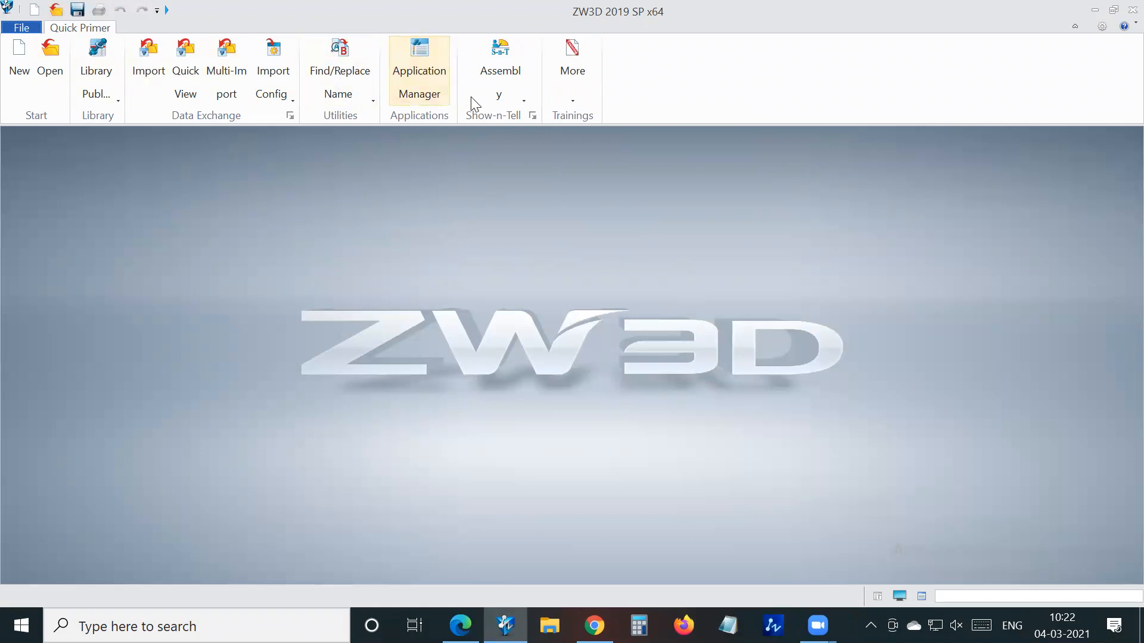
View the details of the ZW3D 2019 Lite standalone license in the License Manager and close it
click(371, 94)
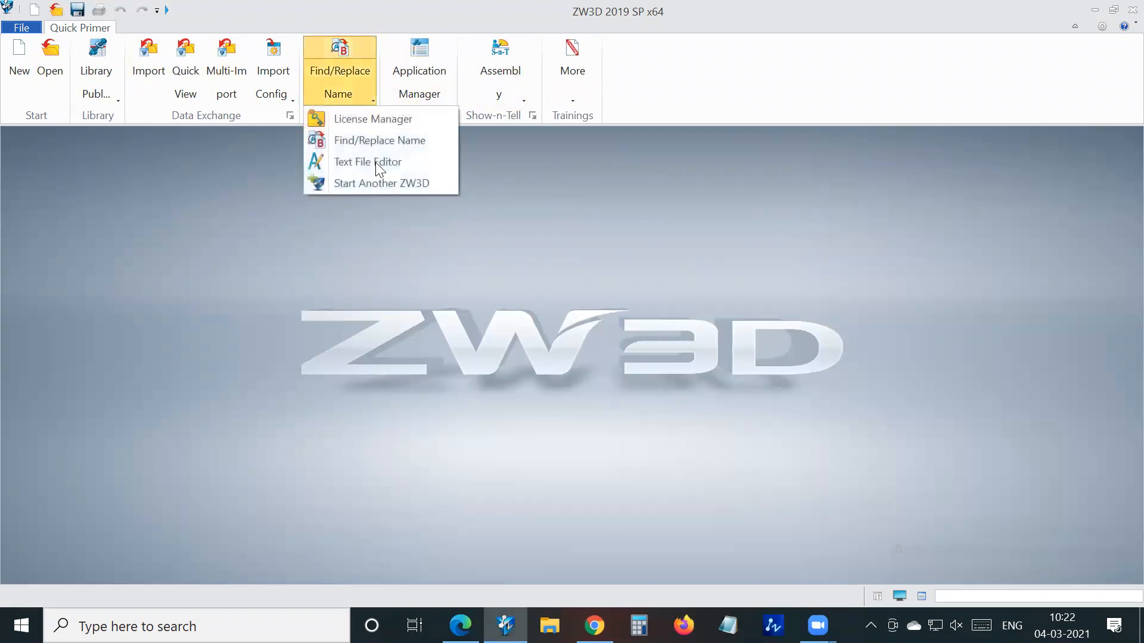
click(368, 120)
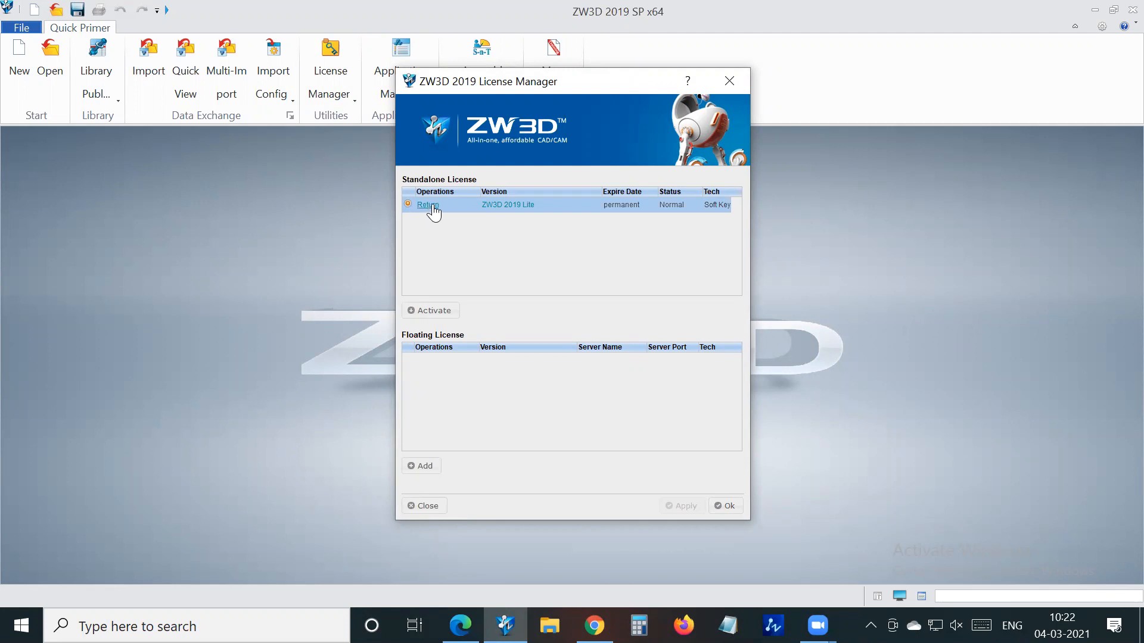
click(529, 203)
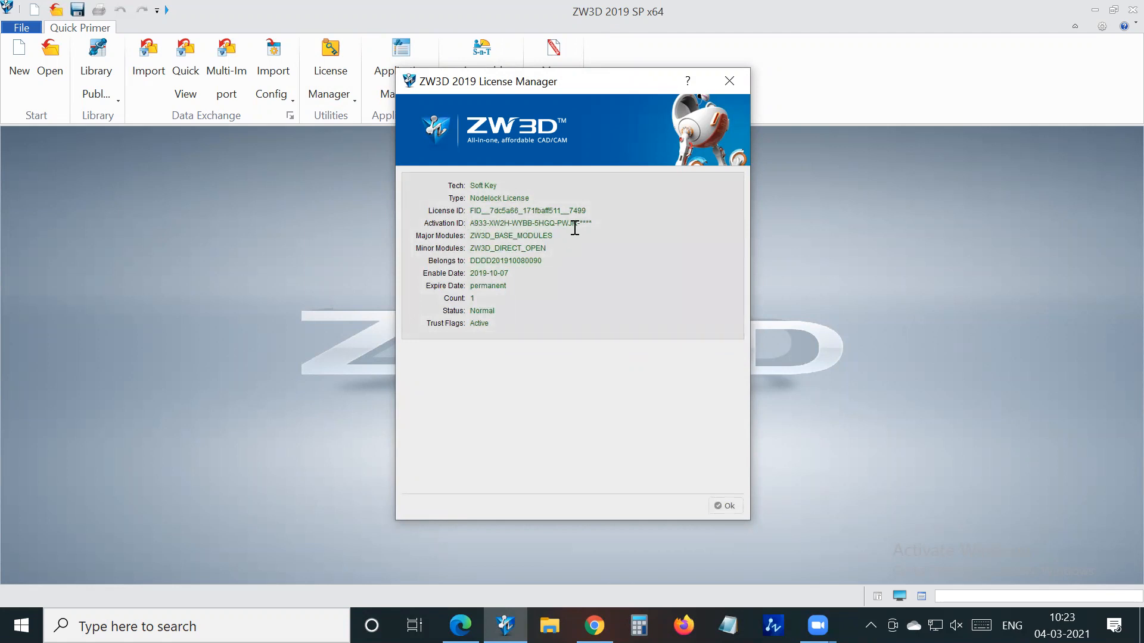
drag(582, 225, 633, 232)
click(633, 232)
drag(582, 222, 618, 234)
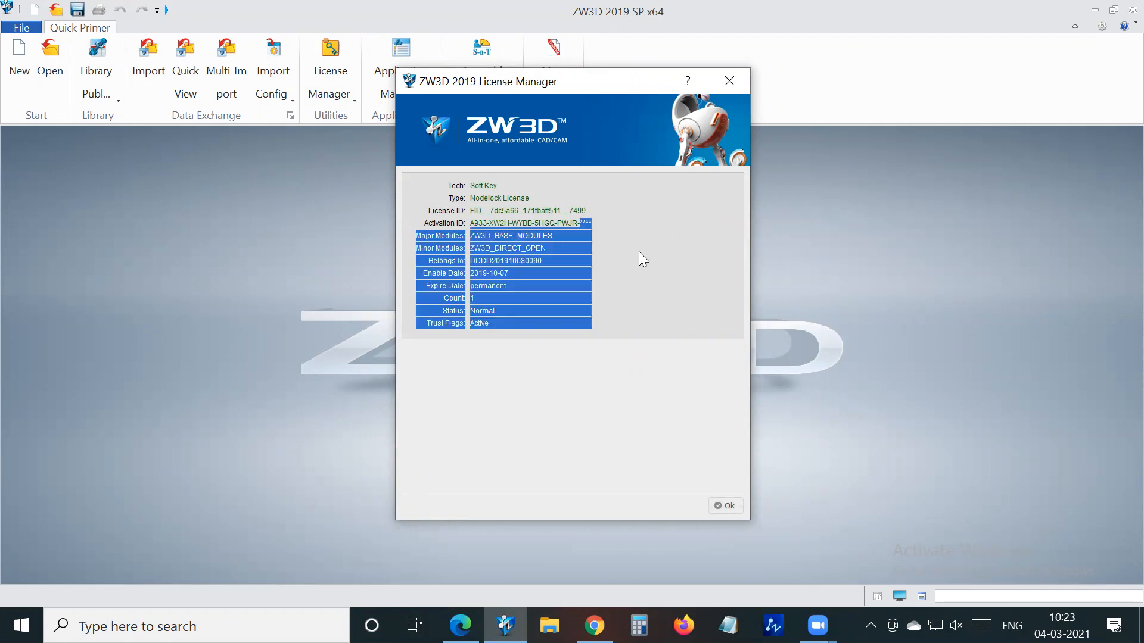
click(639, 252)
click(729, 80)
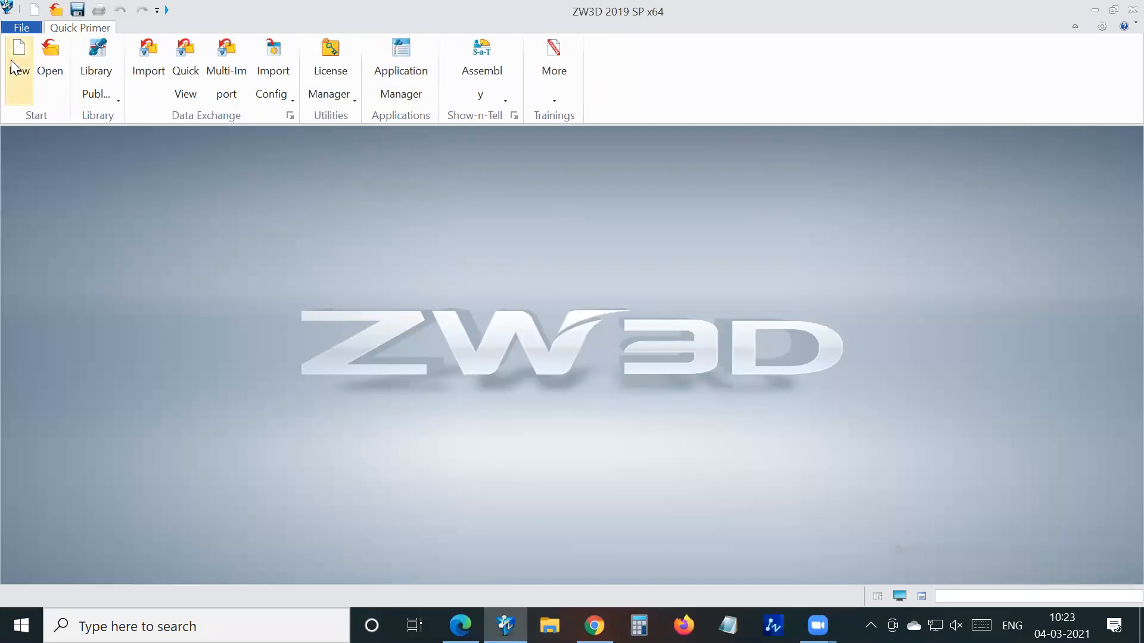
View the General configuration settings and close the configuration
click(1101, 26)
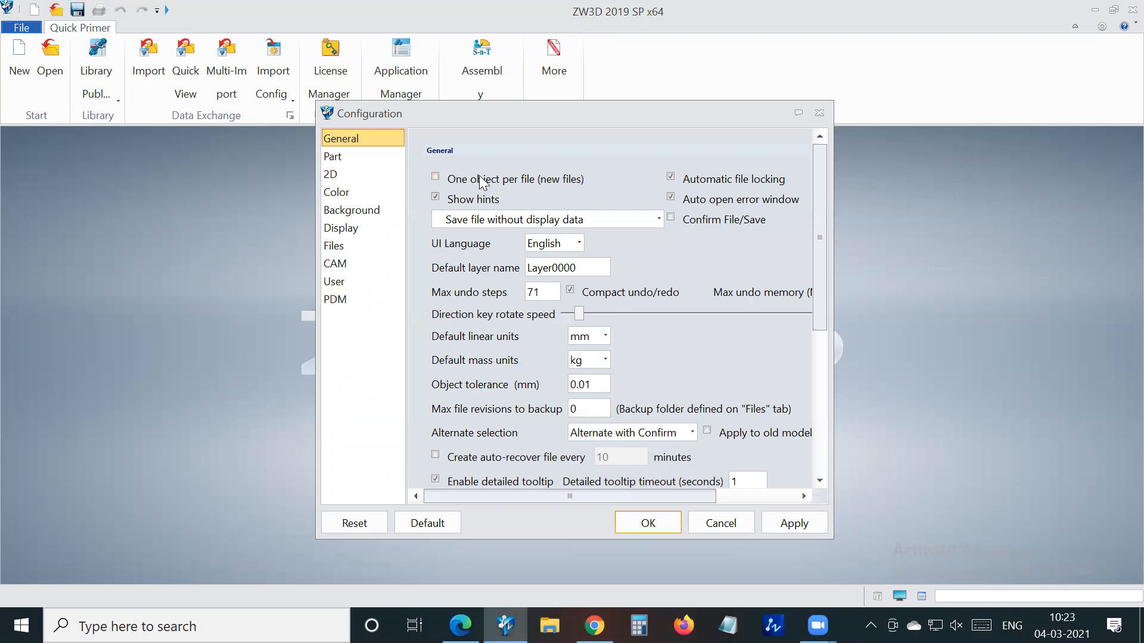
click(819, 113)
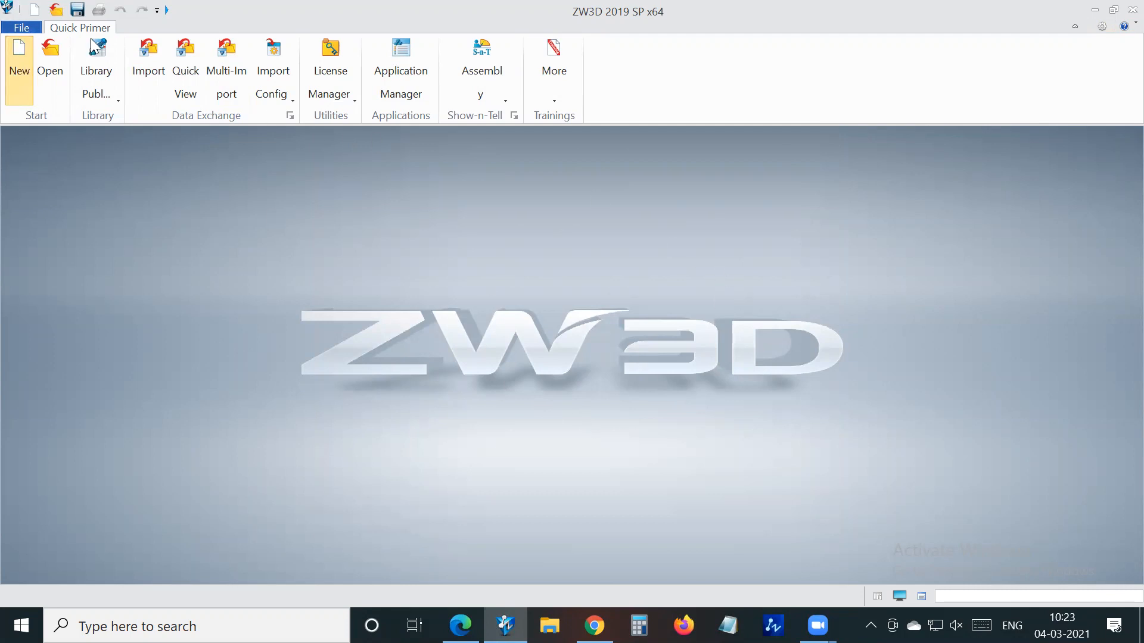
Create a new Part/Assembly file named Baseplate with the default template
click(19, 72)
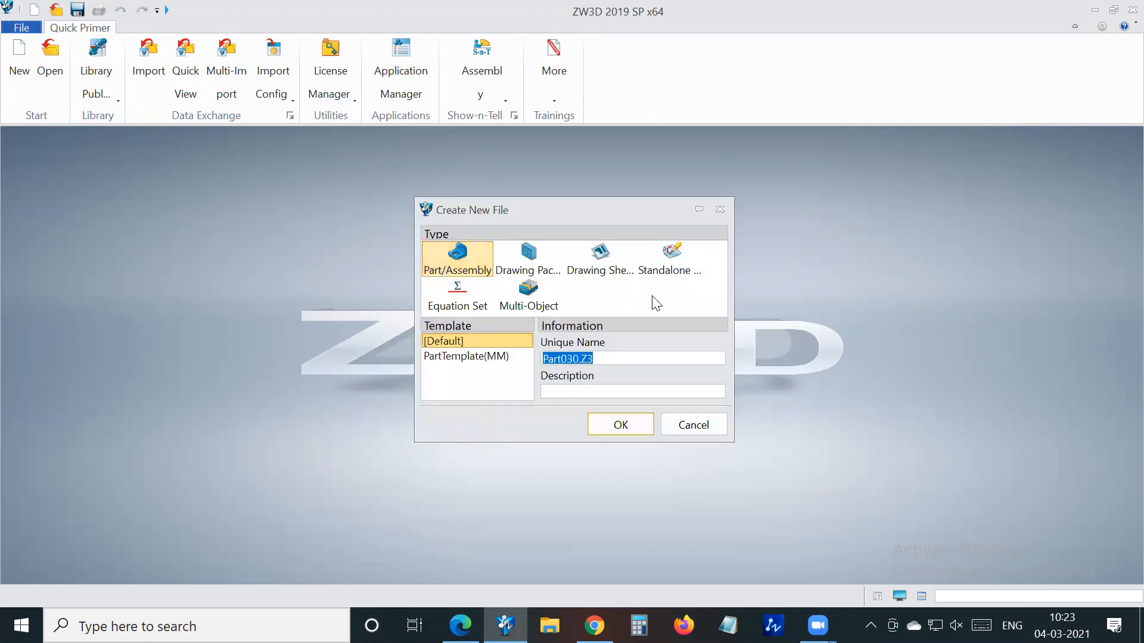
drag(639, 212, 685, 142)
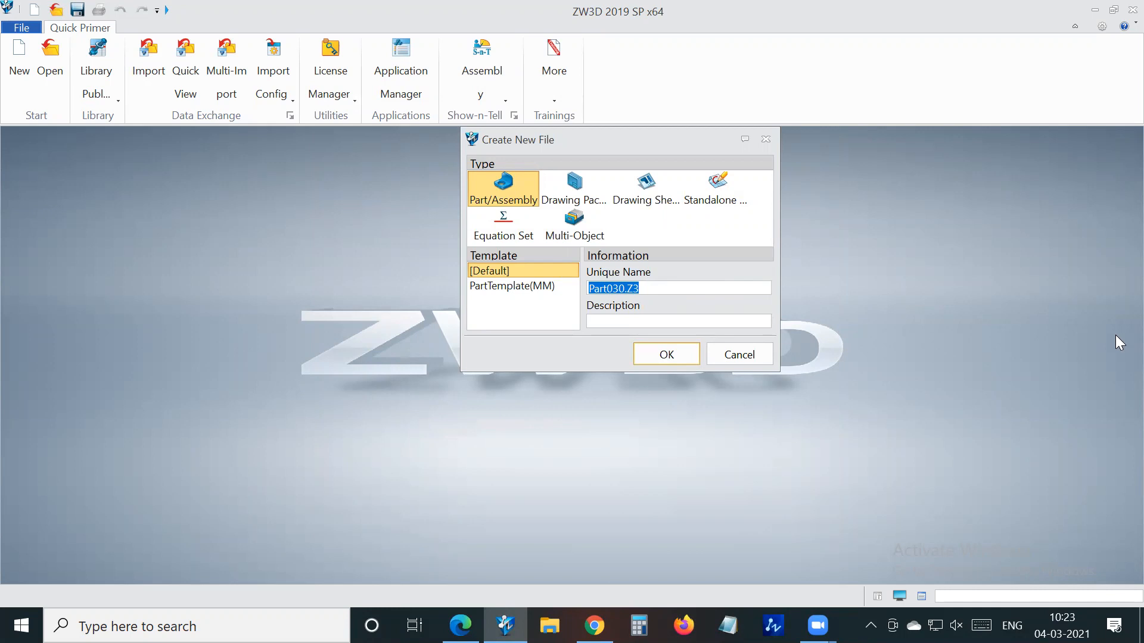
text(BA)
key(BackSpace)
text(ase)
text(palte)
key(BackSpace)
key(BackSpace)
key(BackSpace)
key(BackSpace)
text(late)
drag(601, 367, 601, 415)
drag(640, 140, 608, 192)
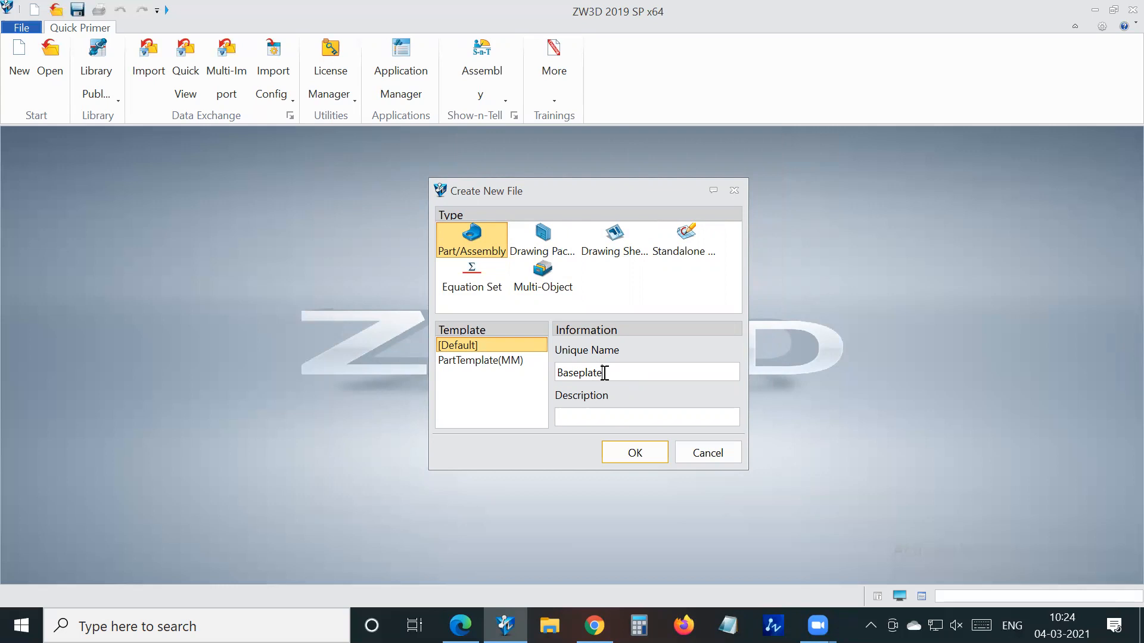
click(635, 454)
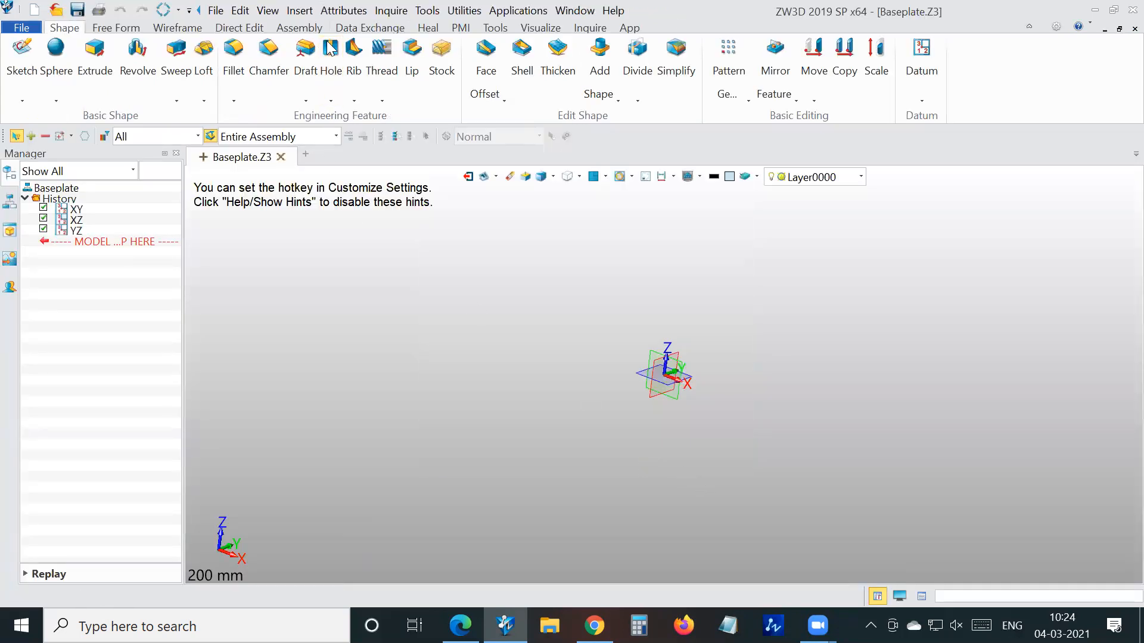
Open the part attributes of Baseplate and enter the designer's name
click(340, 10)
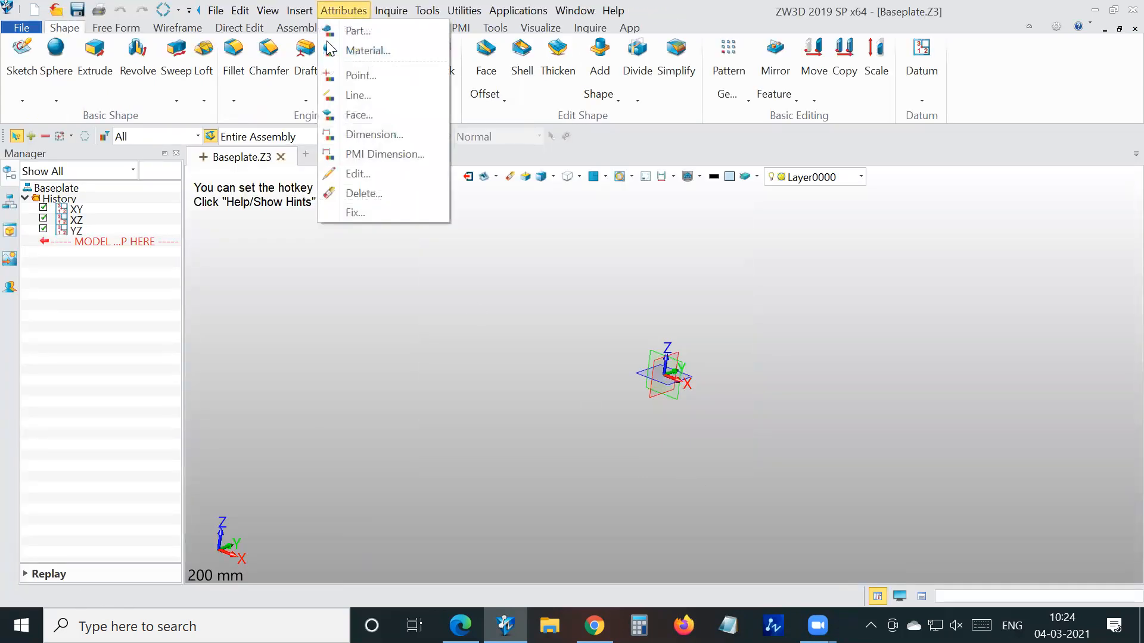
click(357, 32)
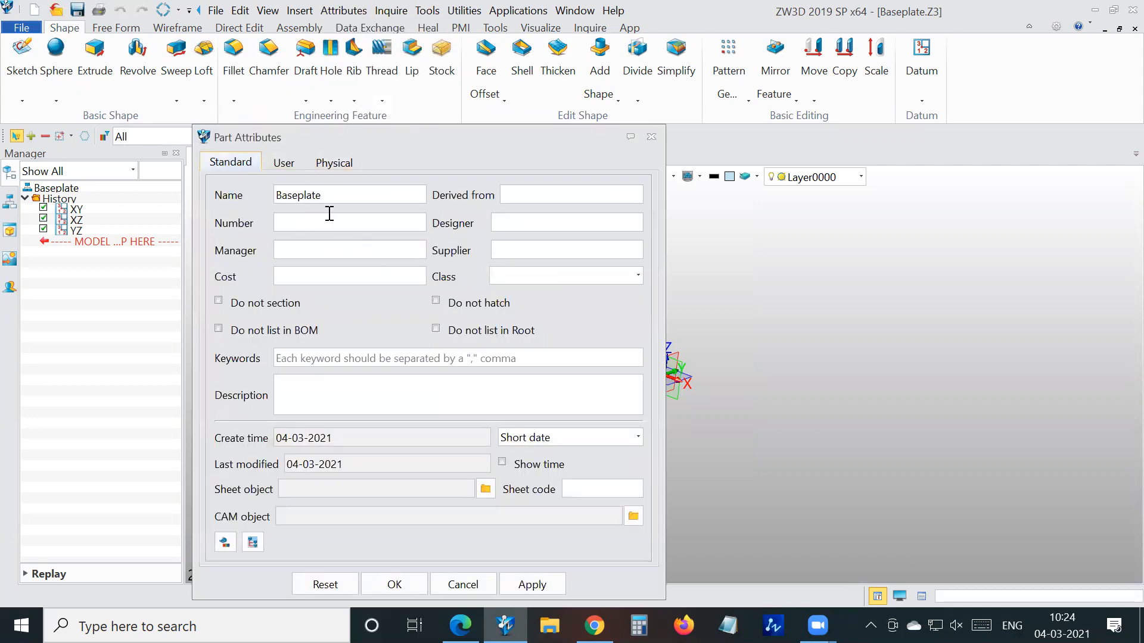
click(512, 227)
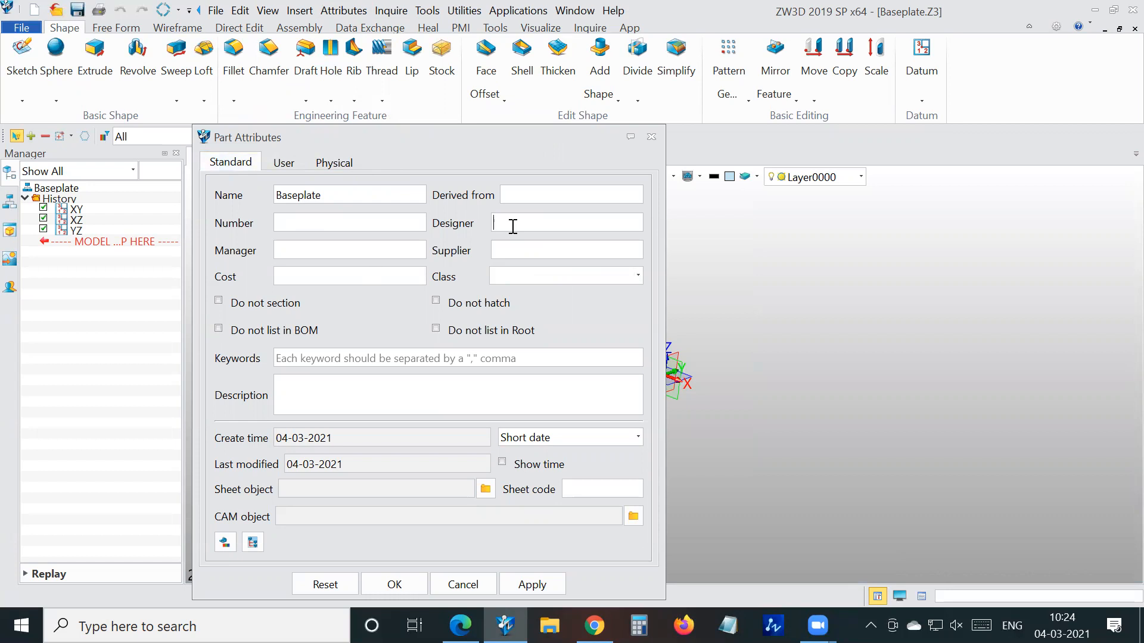
text(gu)
key(BackSpace)
key(BackSpace)
key(BackSpace)
text(Guru)
Look at the user and physical attributes and browse the predefined materials in Bundles.Z3
click(286, 168)
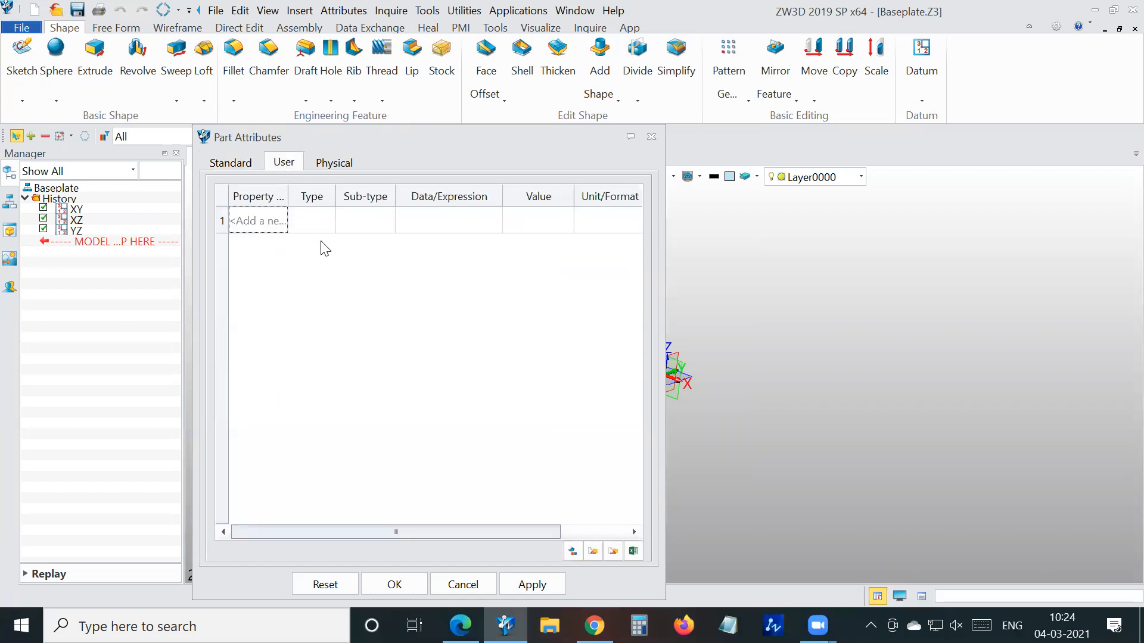
click(337, 163)
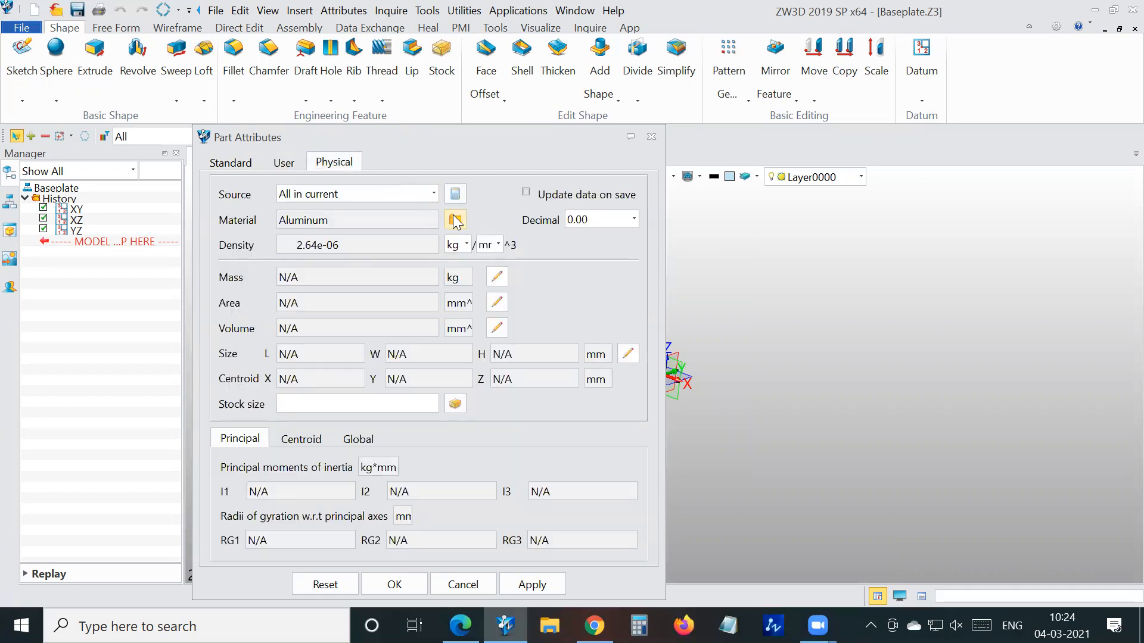
click(456, 220)
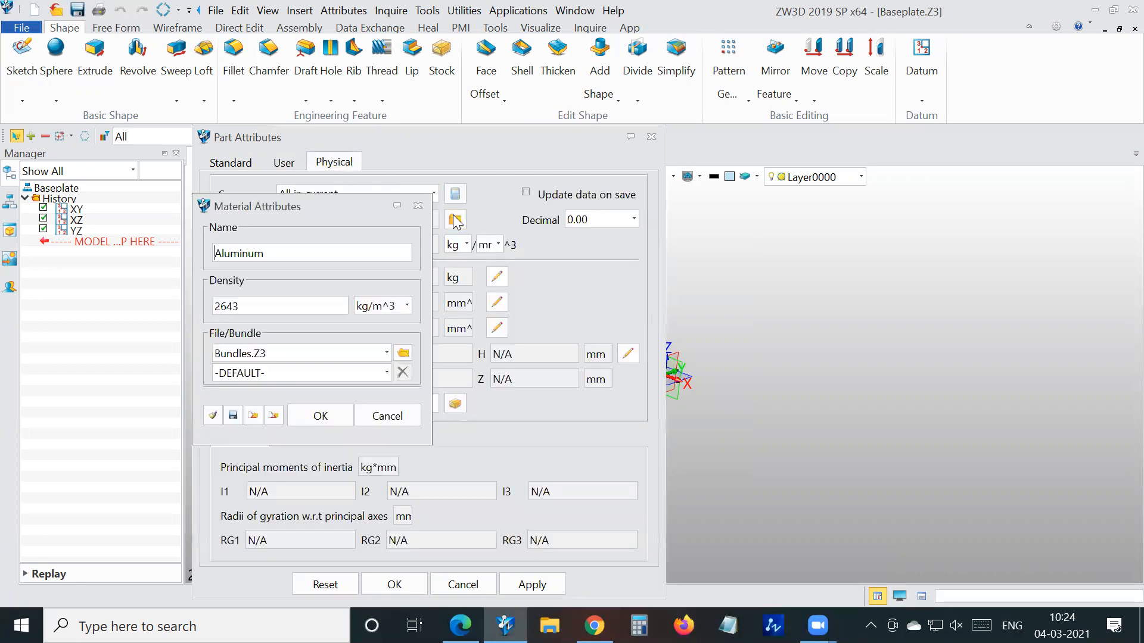
click(381, 372)
drag(394, 414, 405, 520)
scroll(405, 520, up, 20)
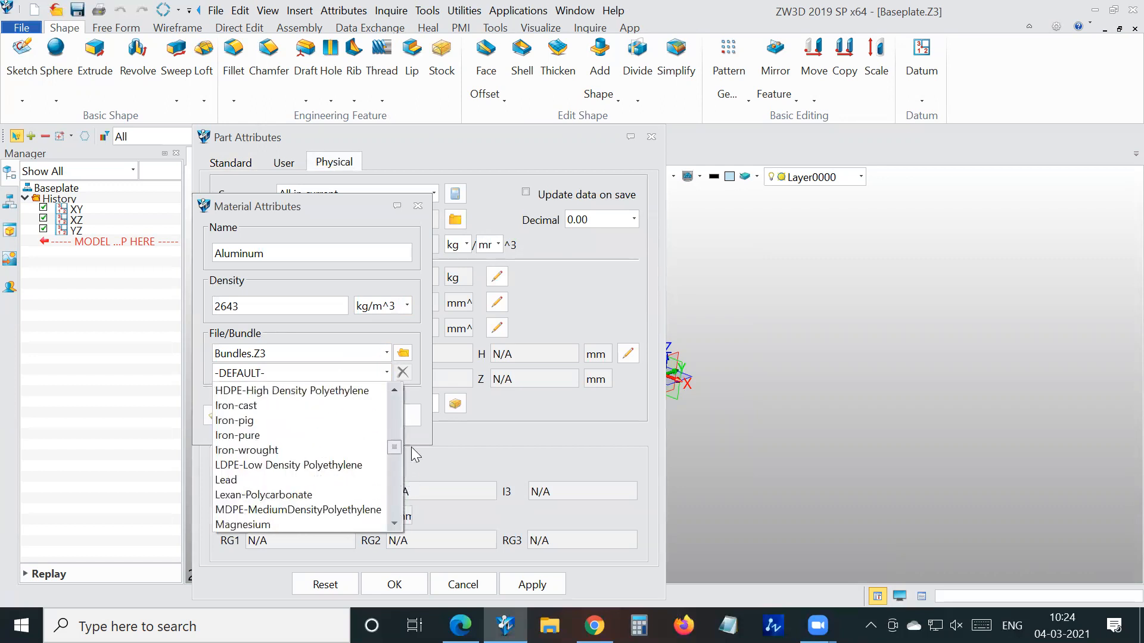
Change the part's material name to MS
click(279, 254)
key(BackSpace)
key(BackSpace)
key(BackSpace)
key(BackSpace)
key(BackSpace)
key(BackSpace)
key(BackSpace)
key(BackSpace)
text(MS)
Set the MS density to 7850 kg/m^3, switch its unit to g/cm^3, confirm the material and close the part attributes
drag(253, 312, 184, 309)
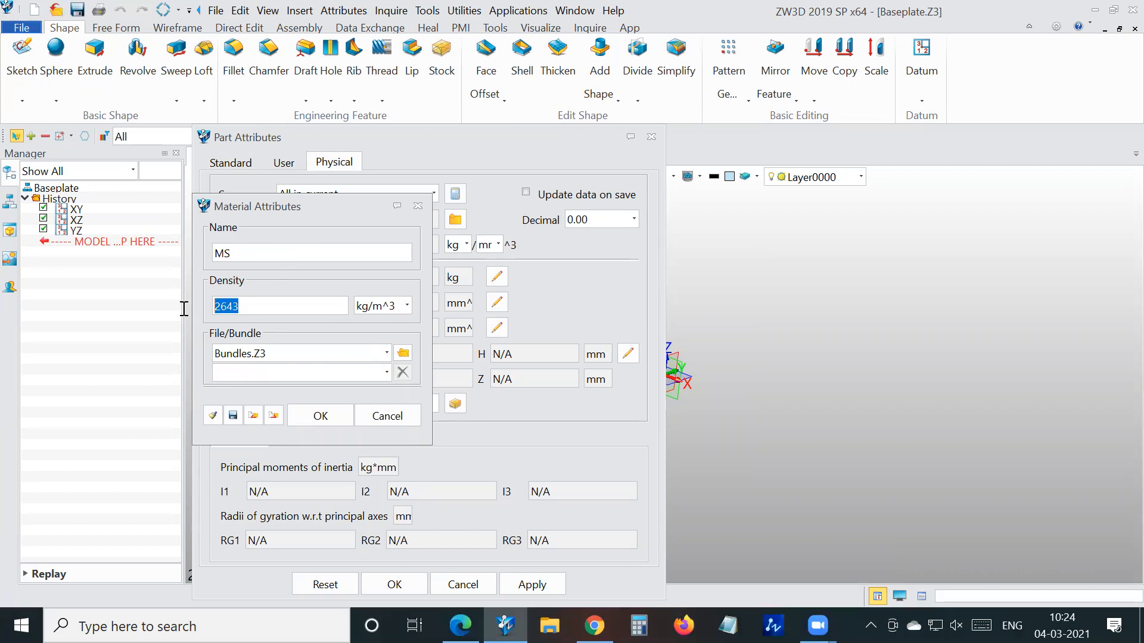
text(7850)
click(403, 309)
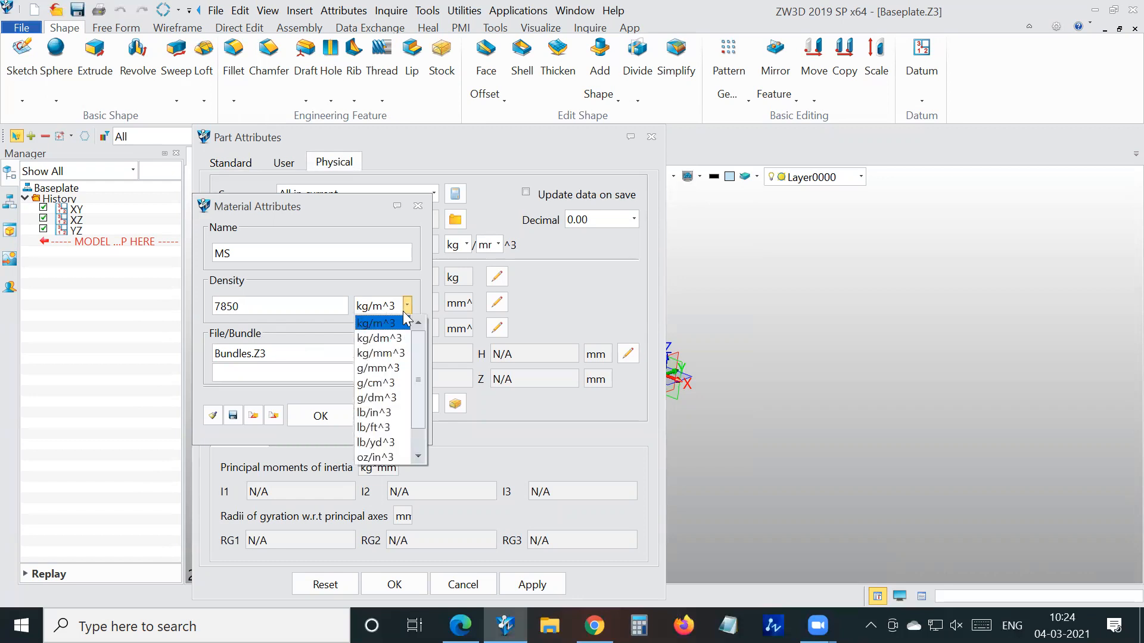
click(388, 383)
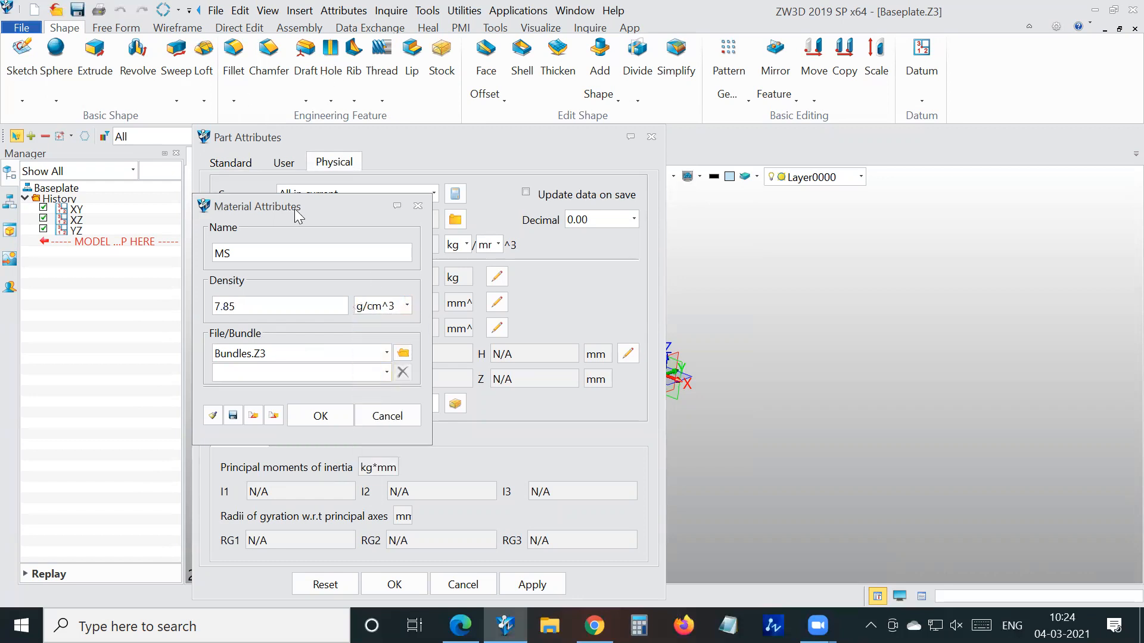
click(331, 415)
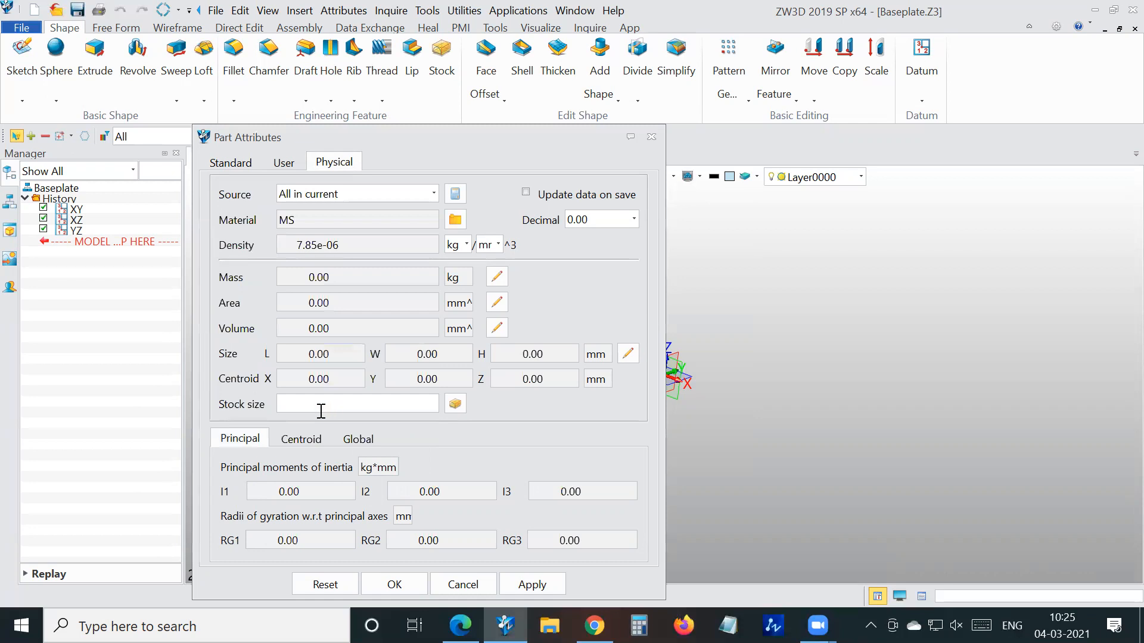
click(441, 585)
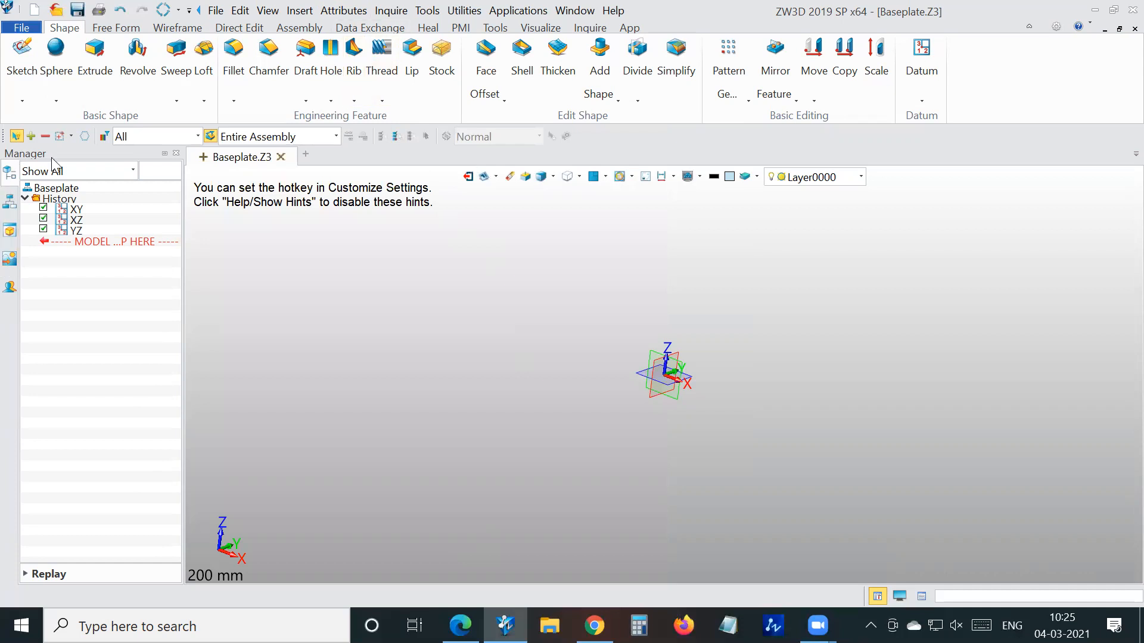
Hide and restore the Manager pane, and examine its assembly and view trees
click(878, 597)
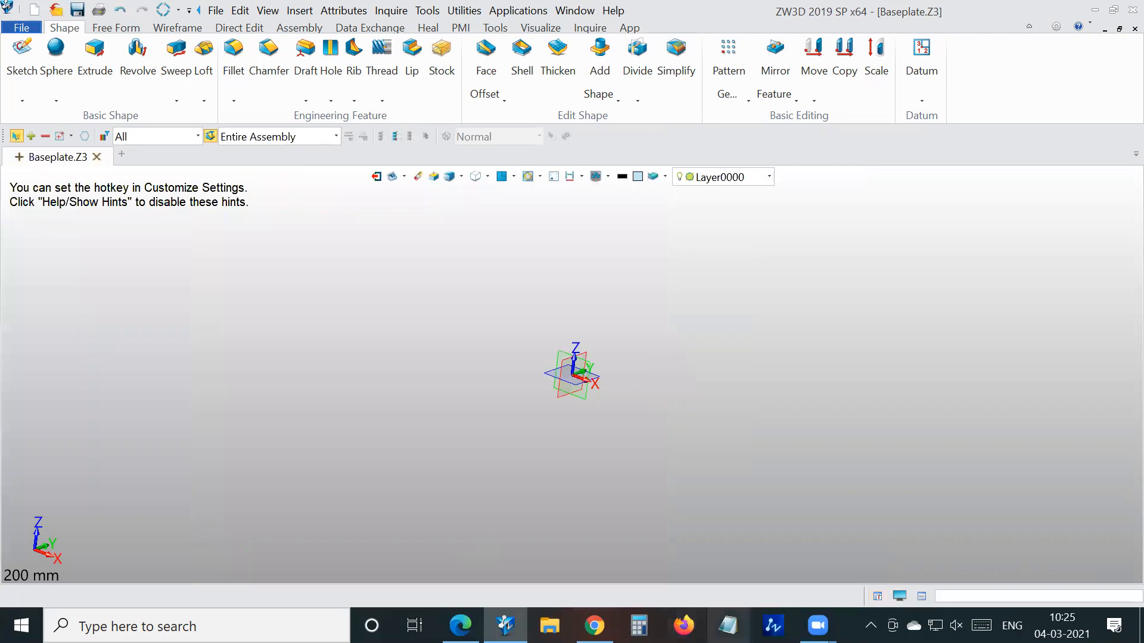
click(875, 598)
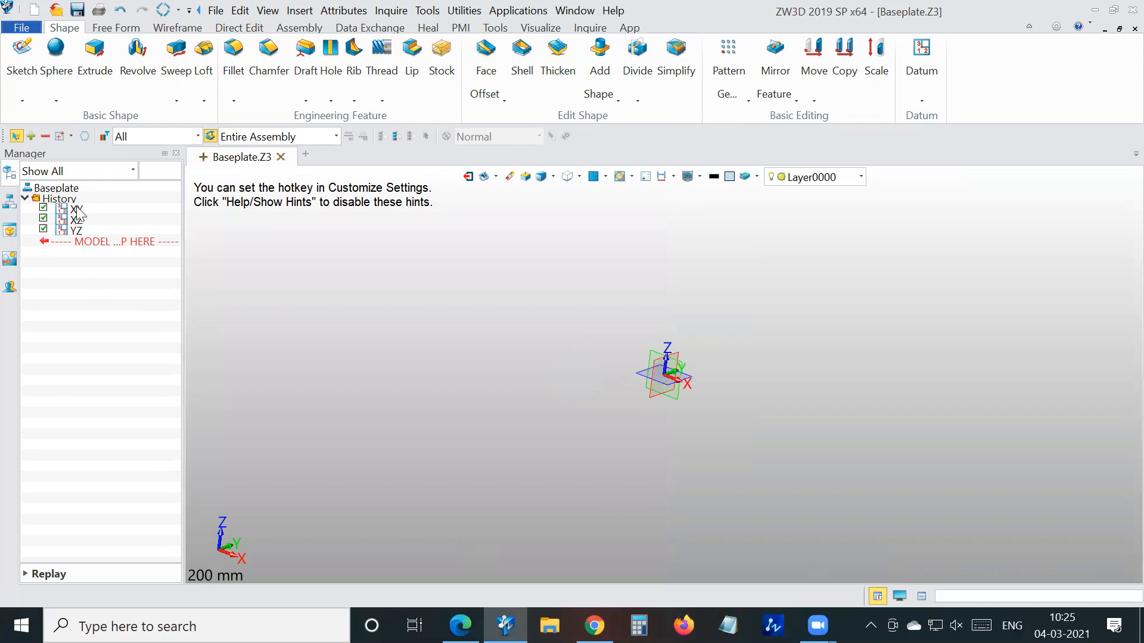
click(10, 203)
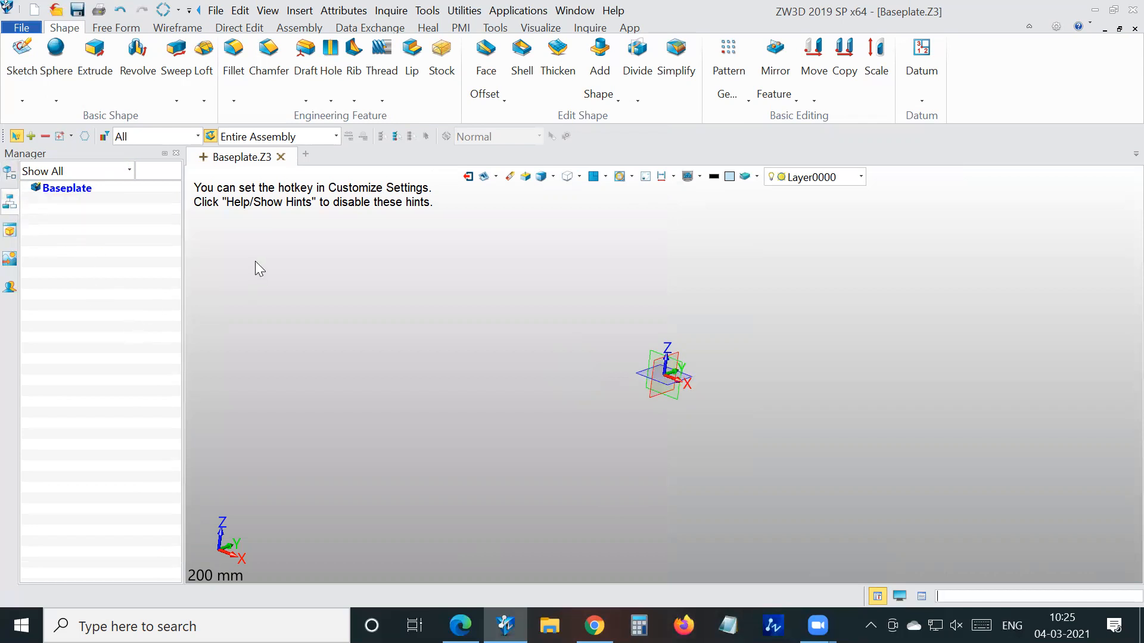
click(9, 231)
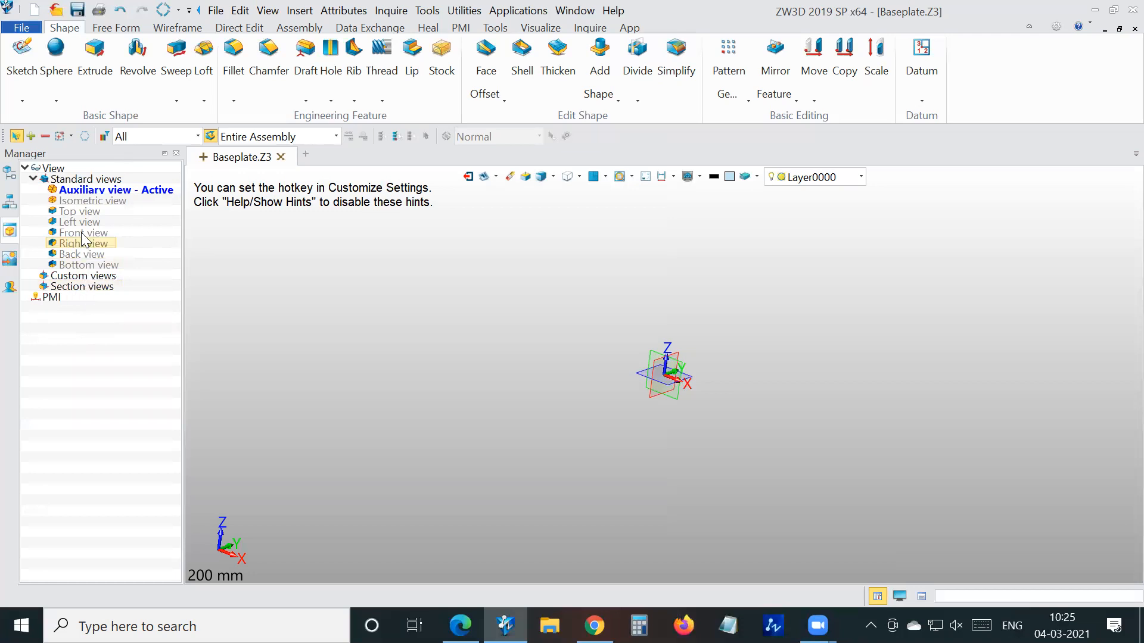
Widen the Manager pane and examine the visual display settings, the user roles and the Free Form modelling tools
click(9, 261)
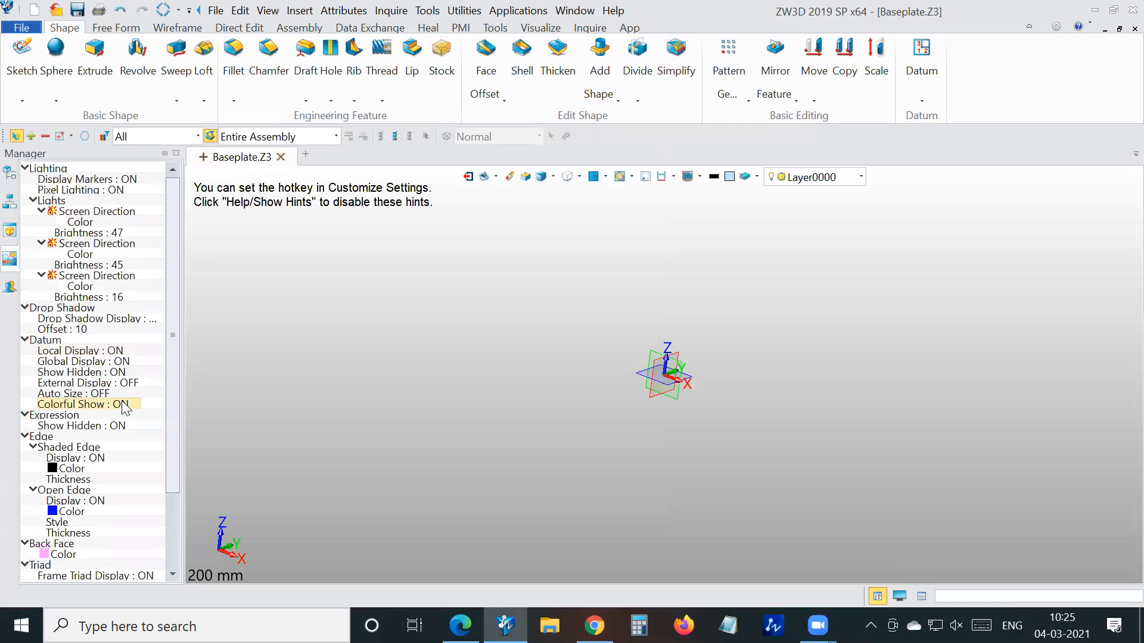
scroll(127, 410, down, 3)
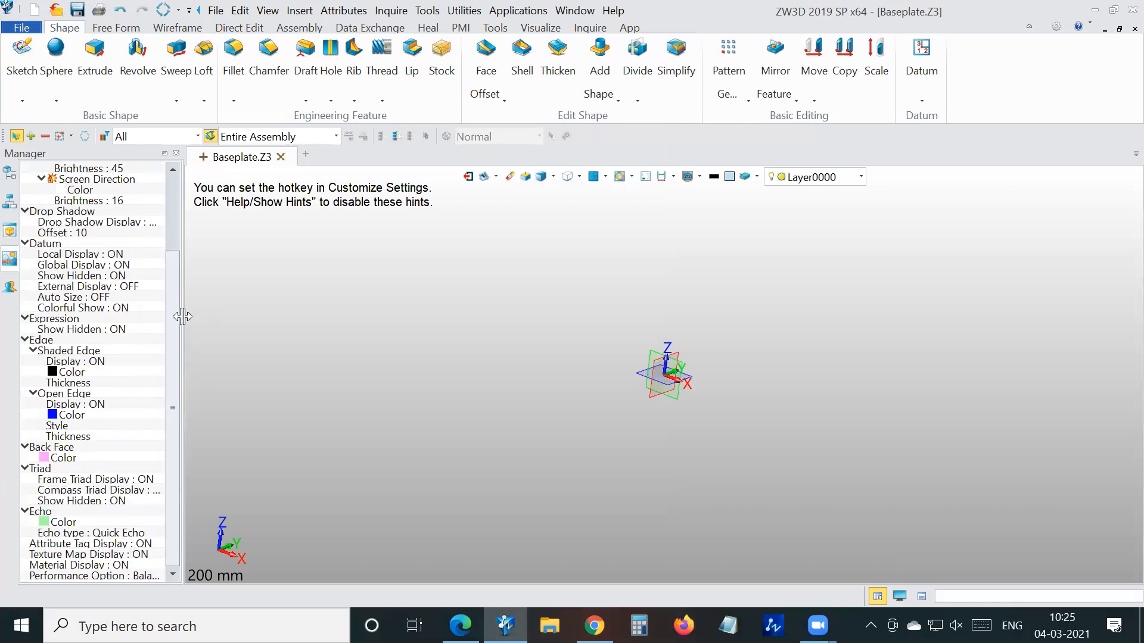
drag(182, 313, 310, 325)
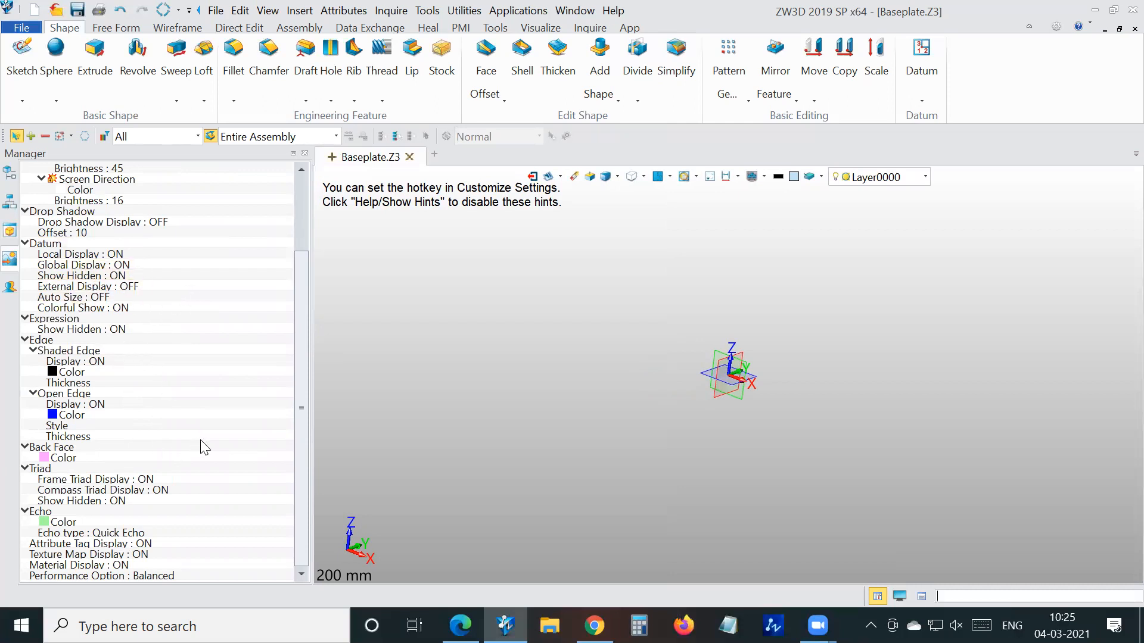
click(10, 288)
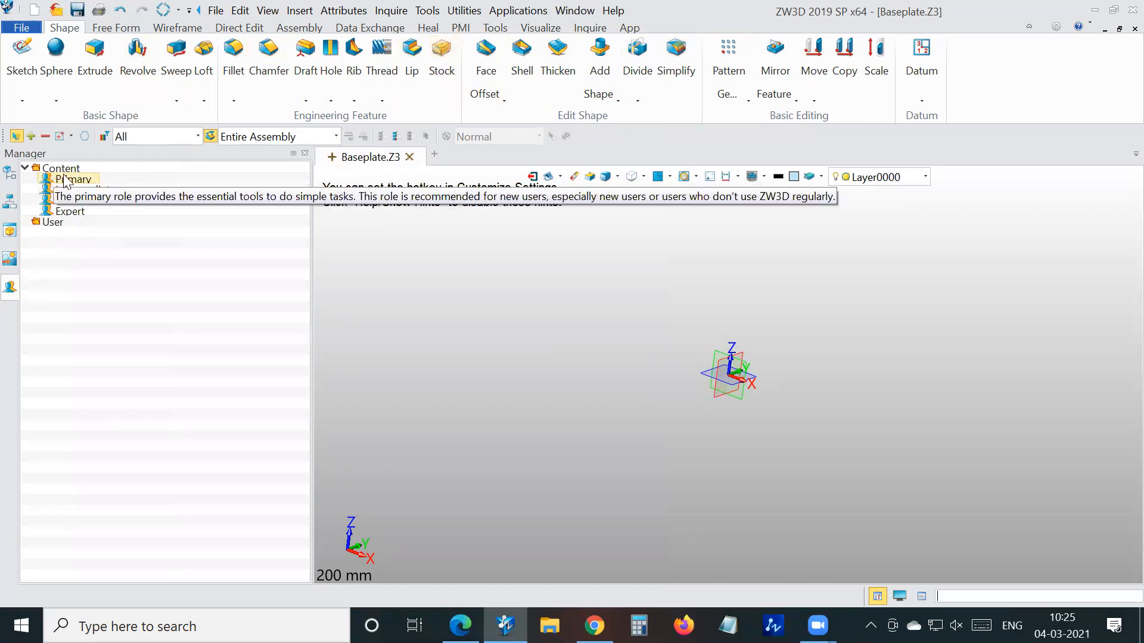
click(124, 29)
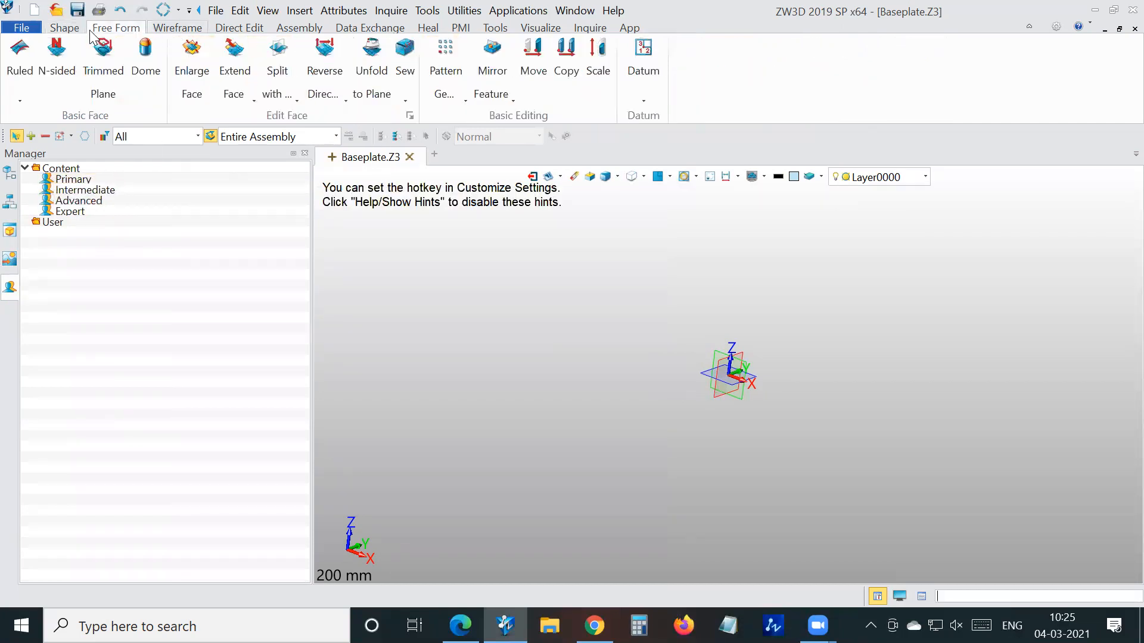
click(72, 29)
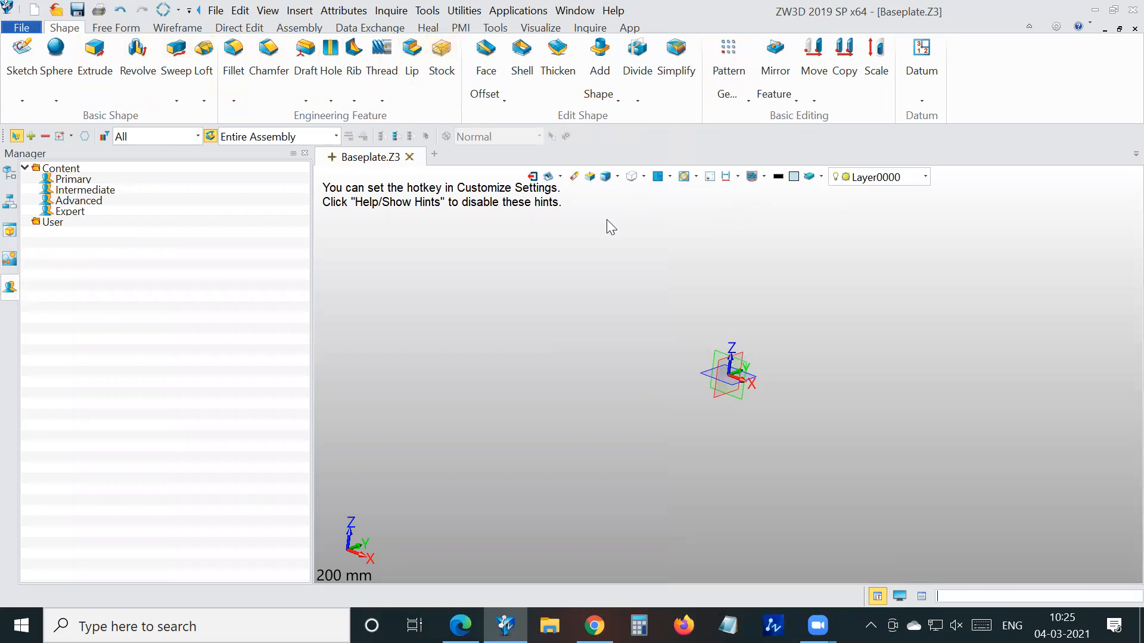
Show the Baseplate history, start a new 2D sketch on the default XY plane and move the Output window down
click(9, 173)
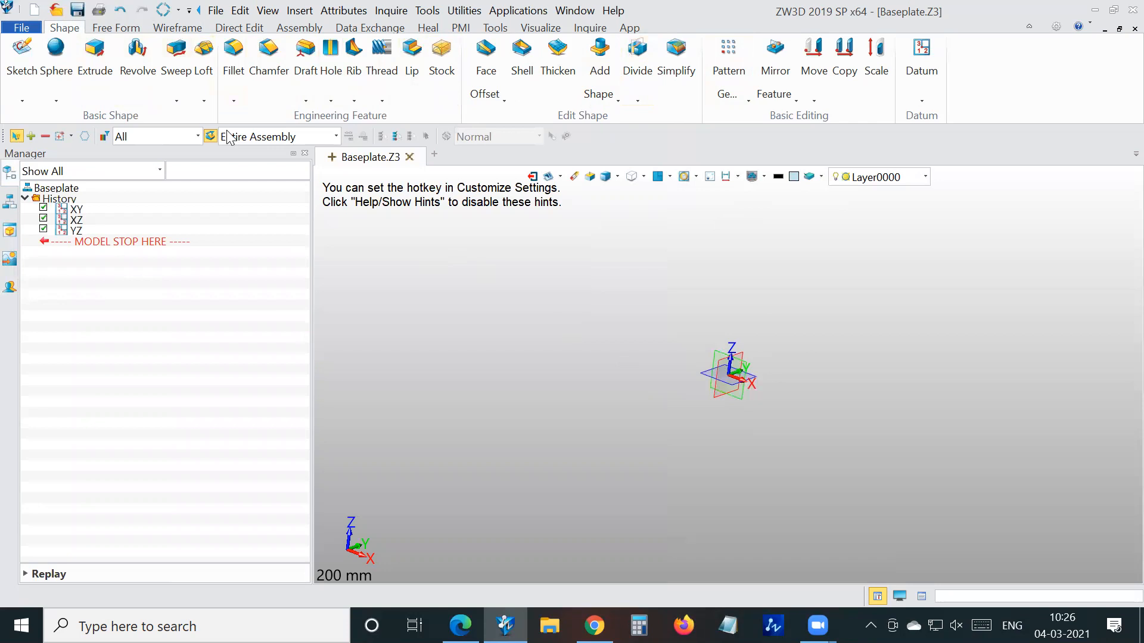
click(42, 53)
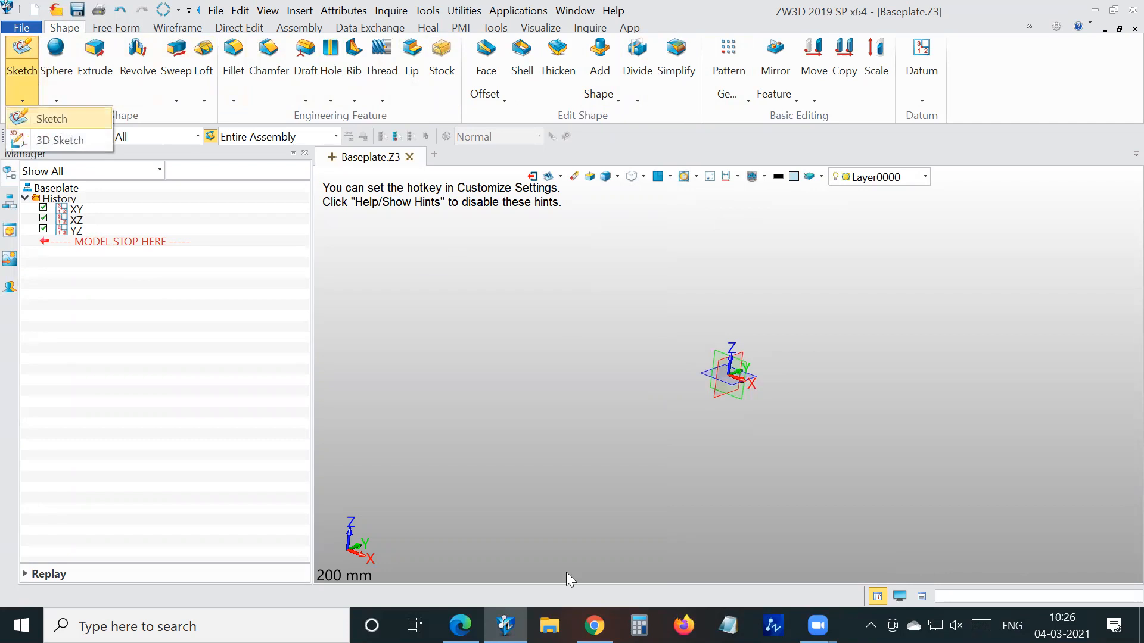
right_click(812, 304)
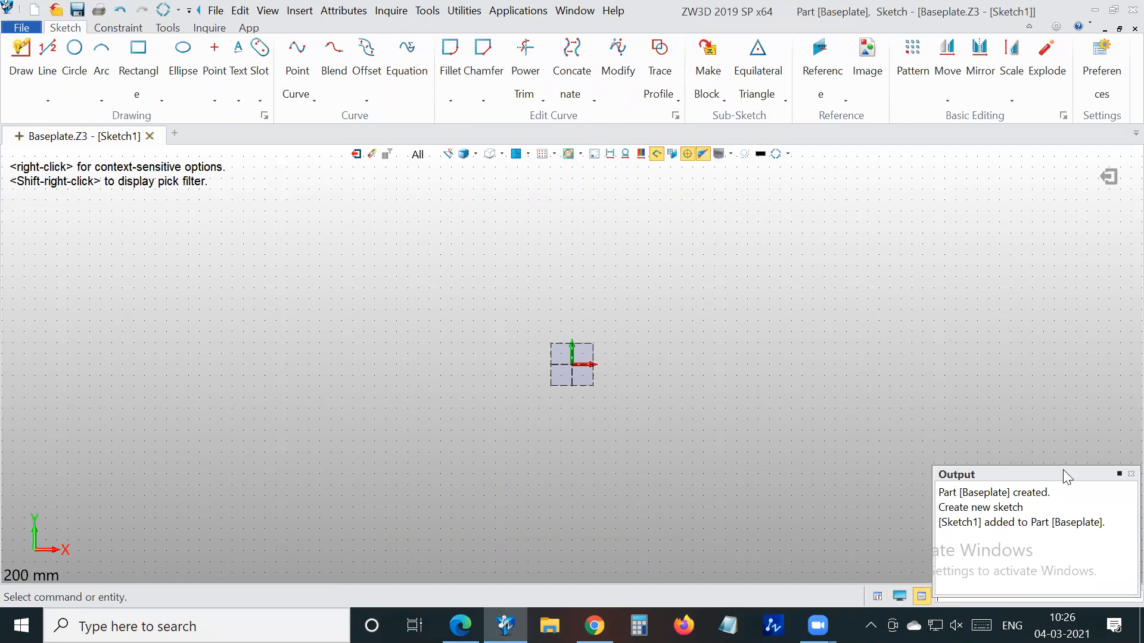
drag(1057, 468, 1048, 529)
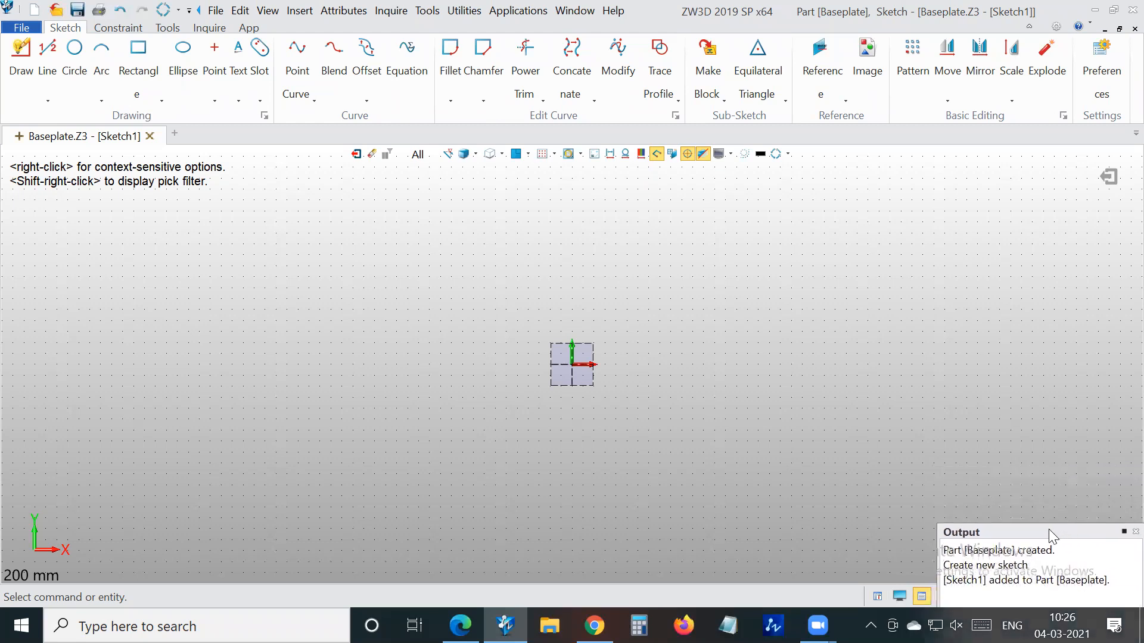
Sketch a centre-defined rectangle at the origin, about 180 mm wide and 70 mm high
click(140, 50)
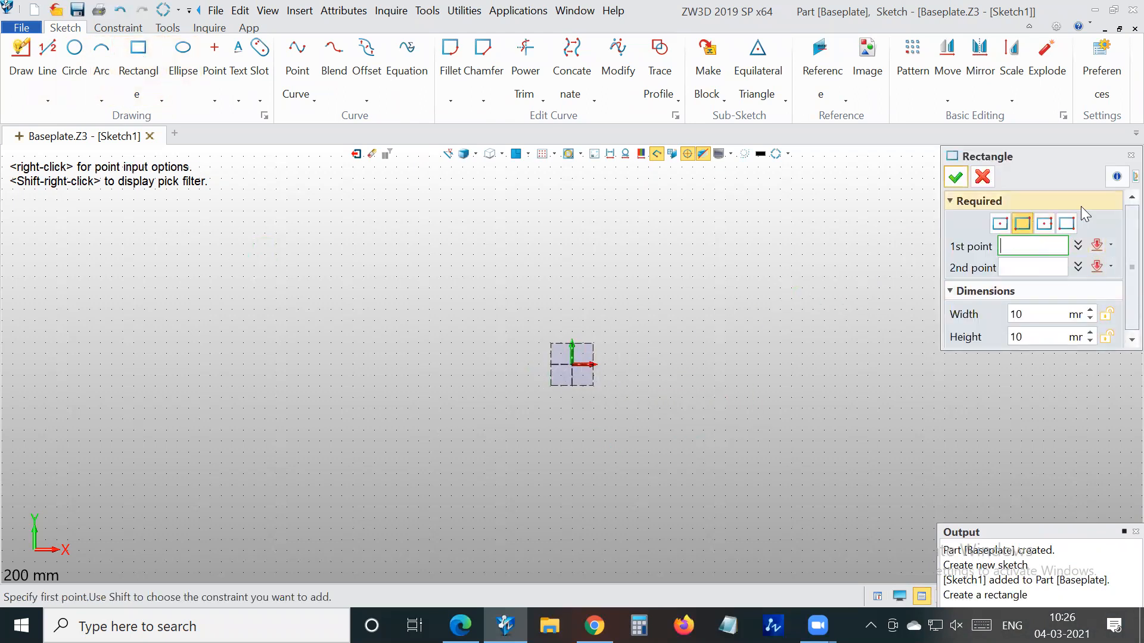
click(1006, 225)
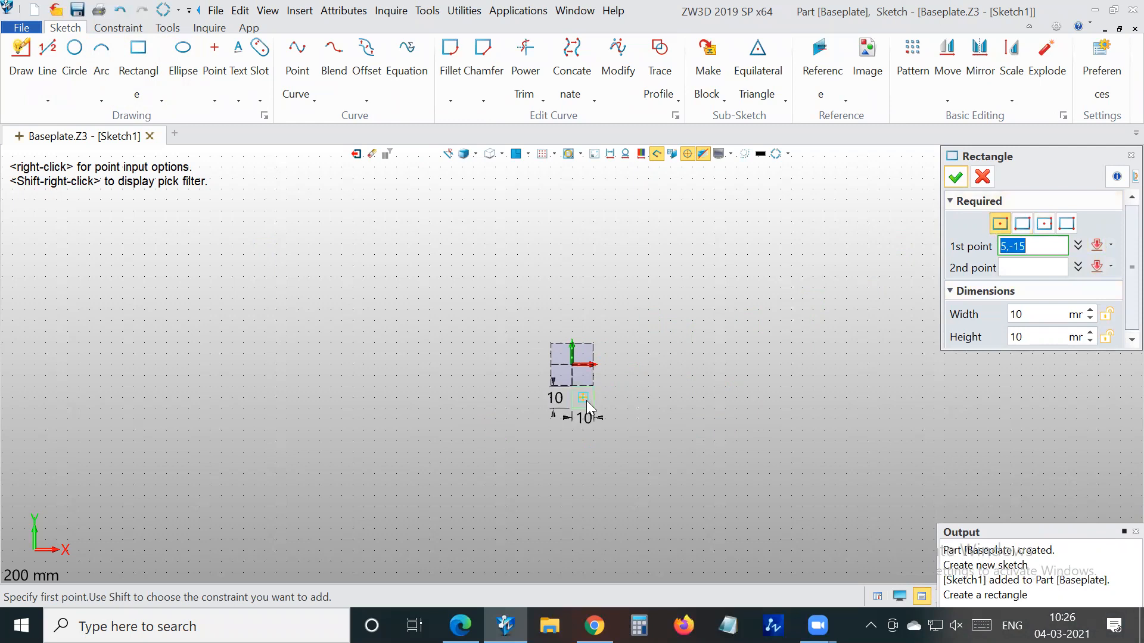
click(575, 367)
key(Return)
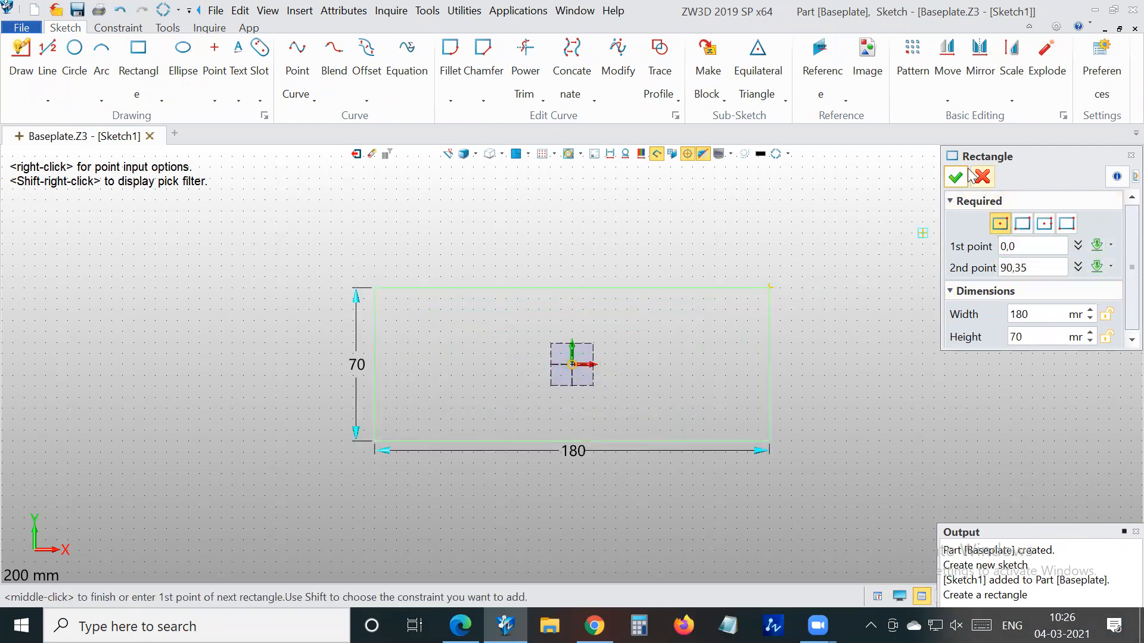
click(953, 177)
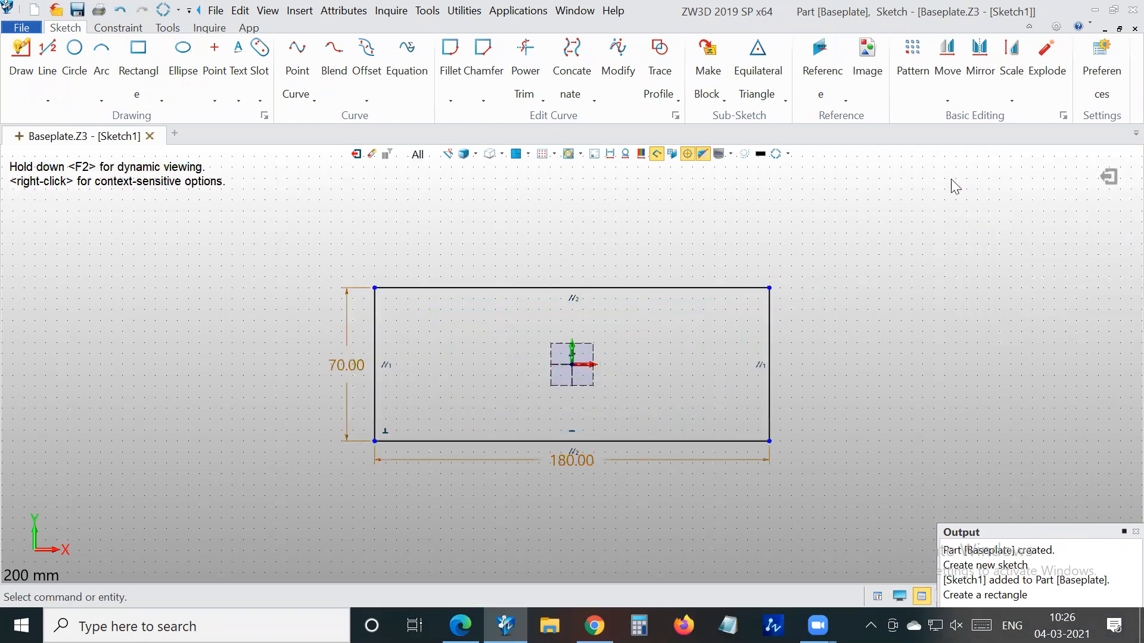
Set the rectangle's width to 200 mm and its height to 100 mm
double_click(646, 459)
text(200 mr)
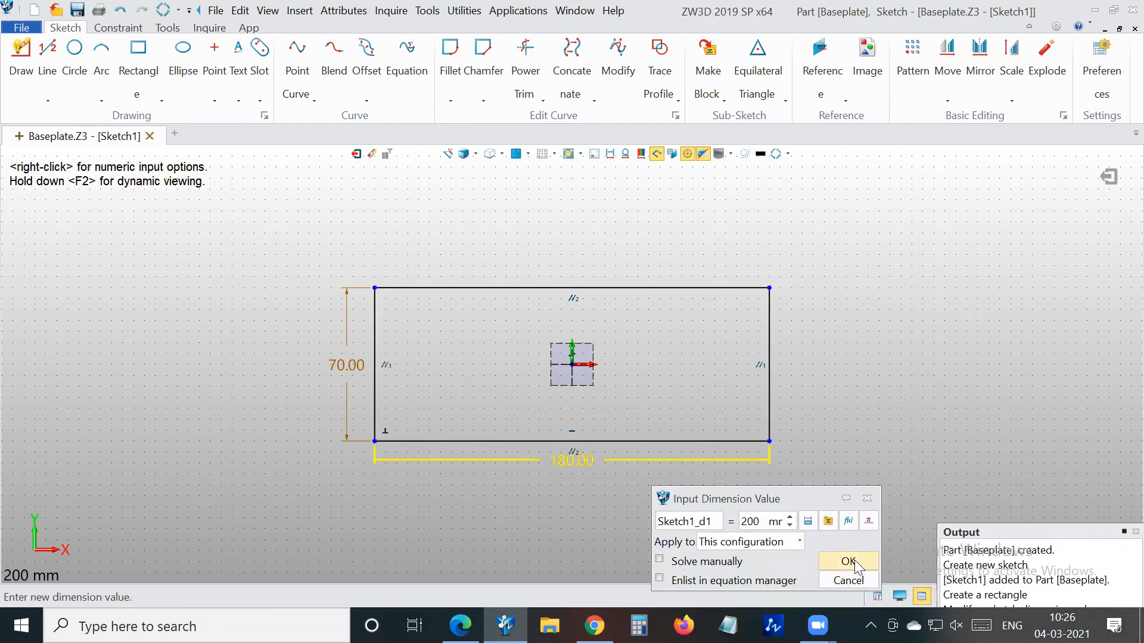
click(847, 561)
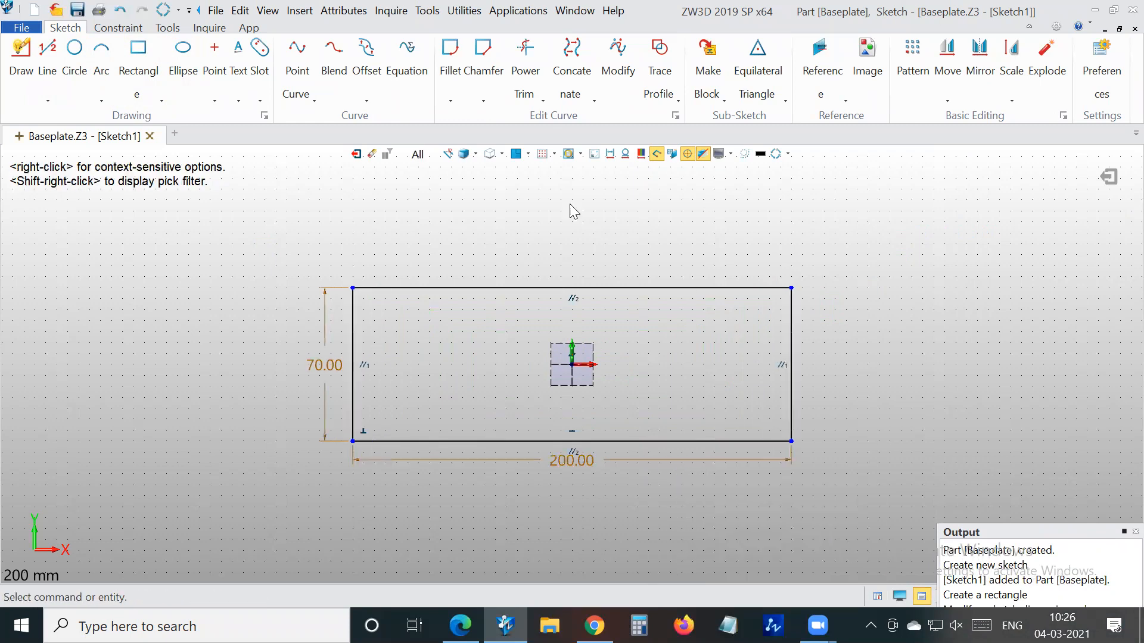
double_click(326, 325)
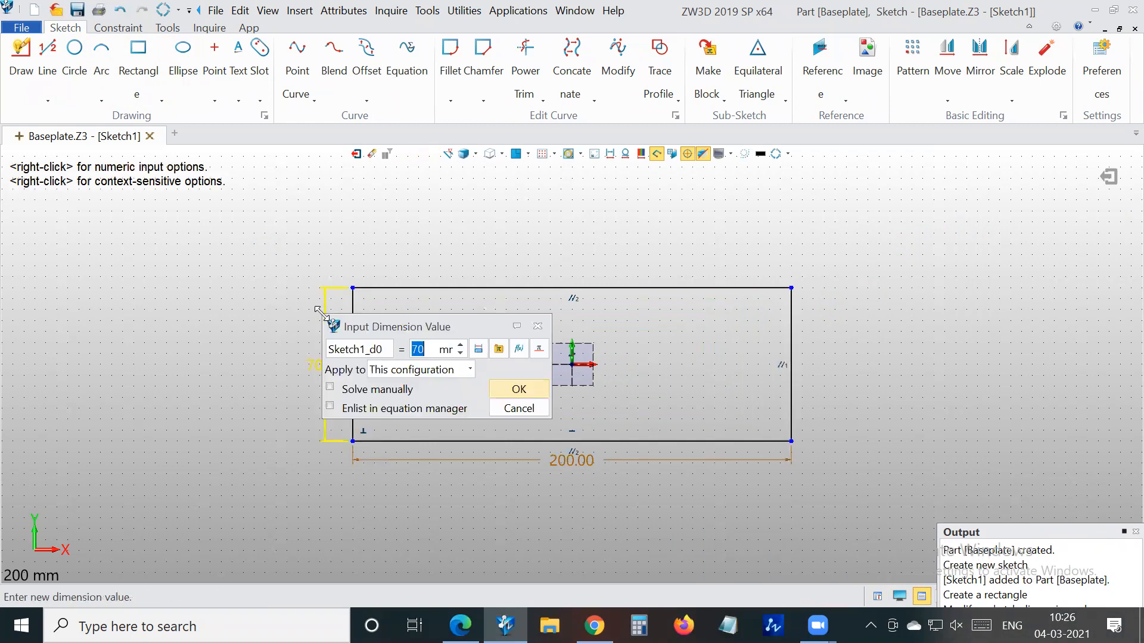
text(100)
click(518, 389)
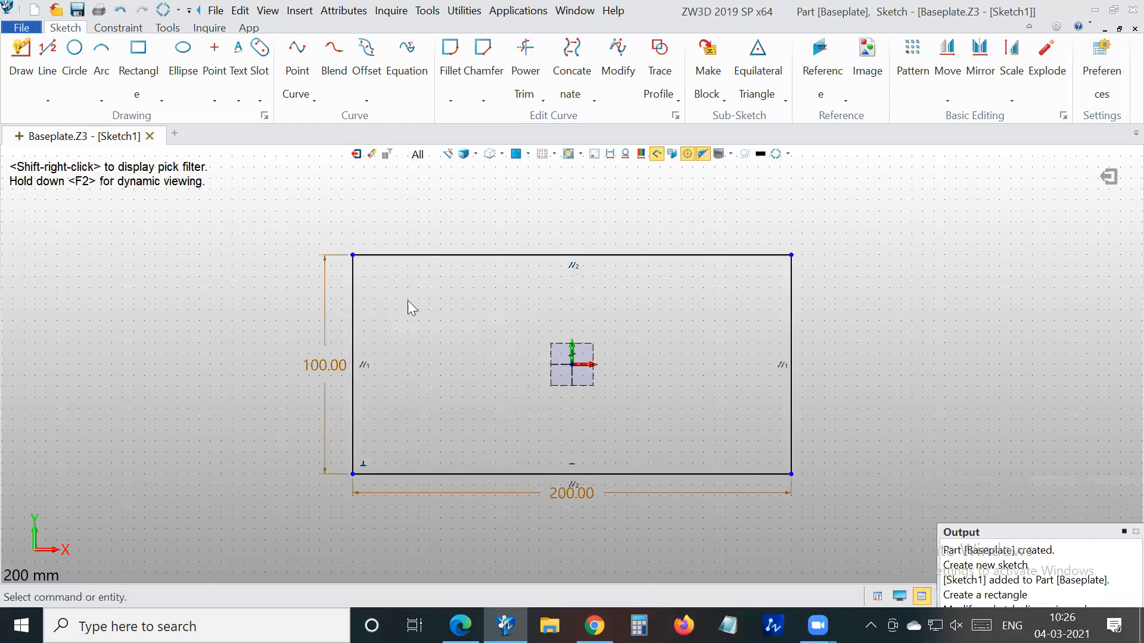
Sketch a 20 mm diameter circle centred at -65,0 inside the rectangle
click(74, 49)
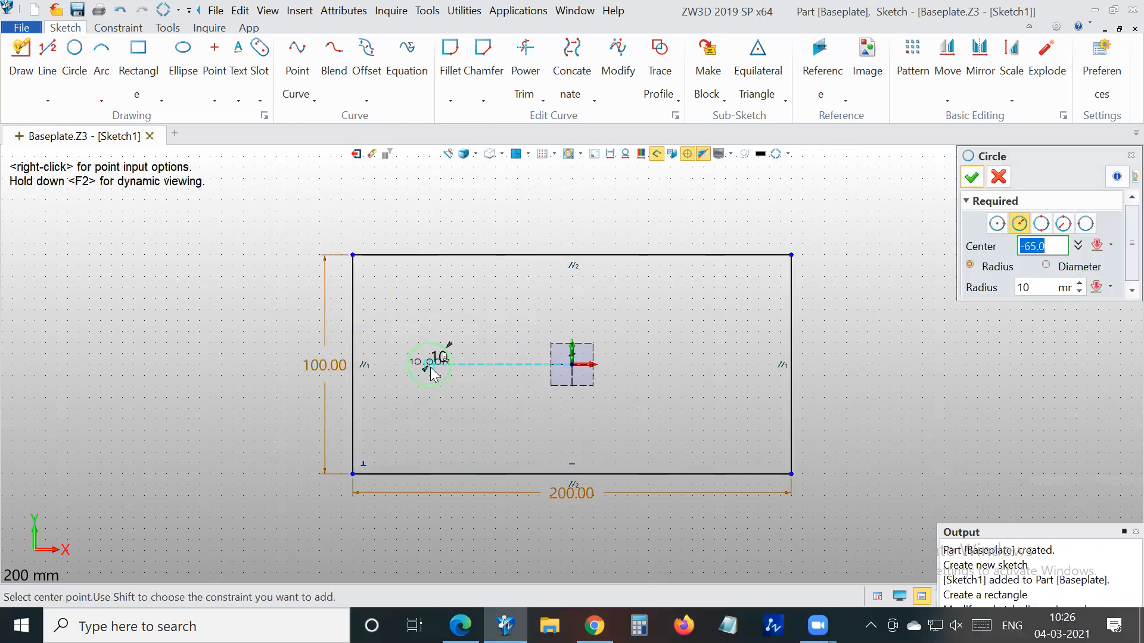
click(429, 367)
click(1067, 270)
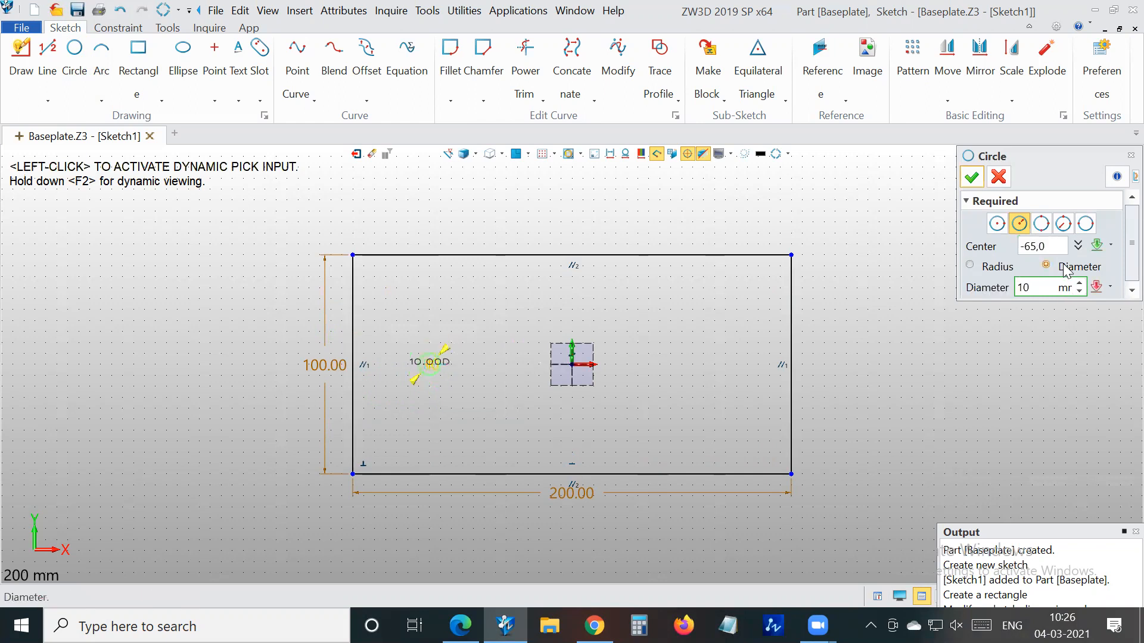
double_click(1042, 285)
text(20)
click(971, 177)
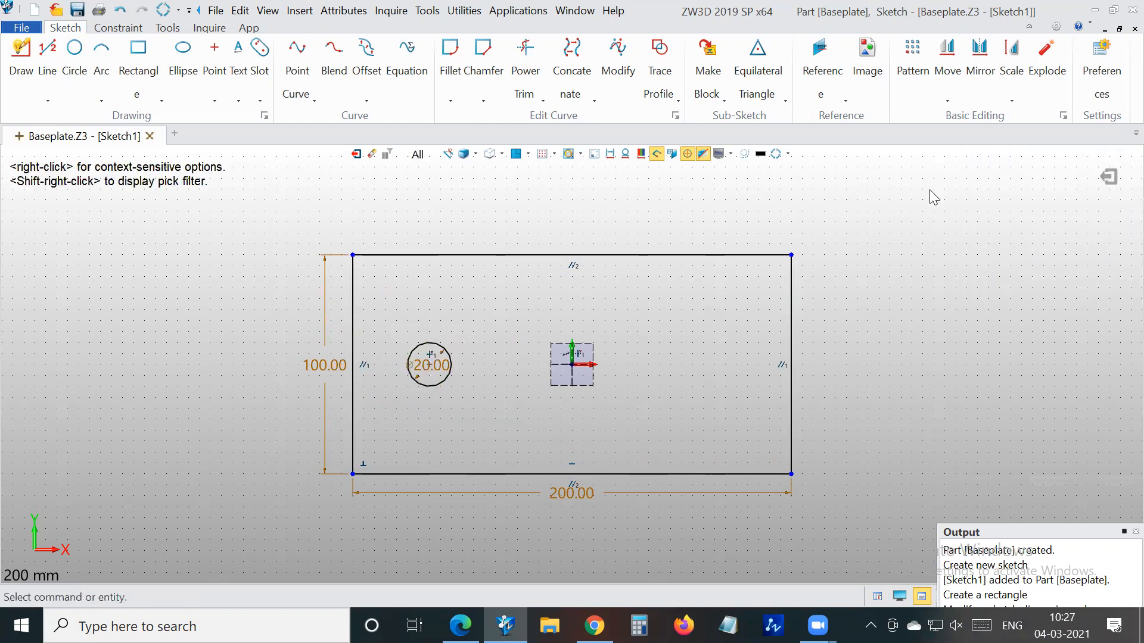
Check the constraint status of the sketch geometry and close the status report
scroll(411, 384, up, 3)
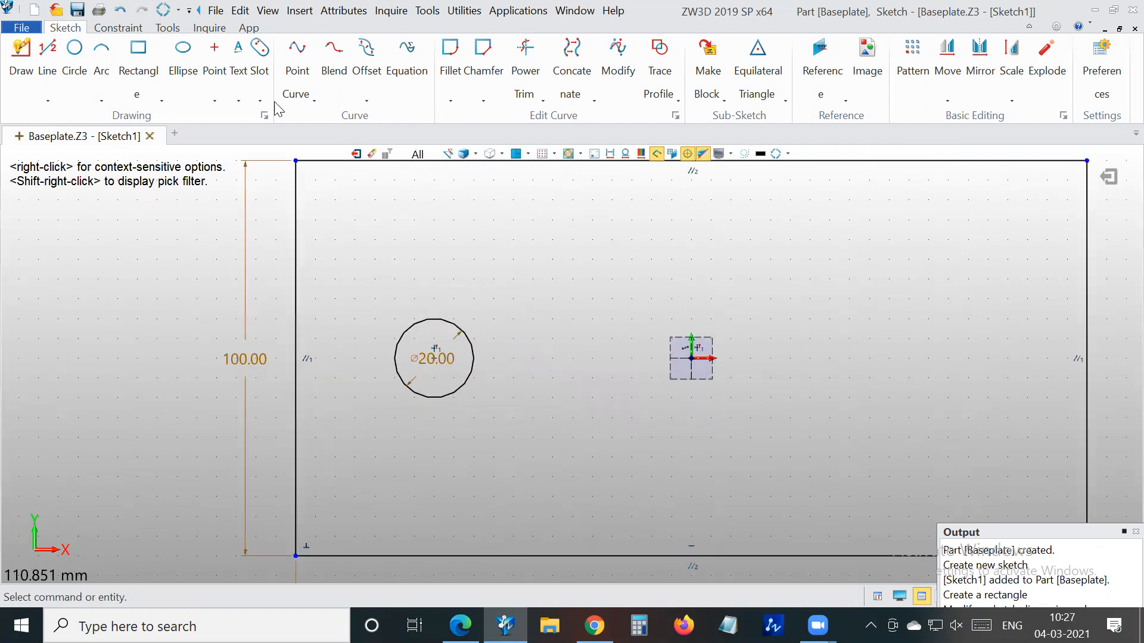
scroll(385, 417, down, 2)
click(141, 28)
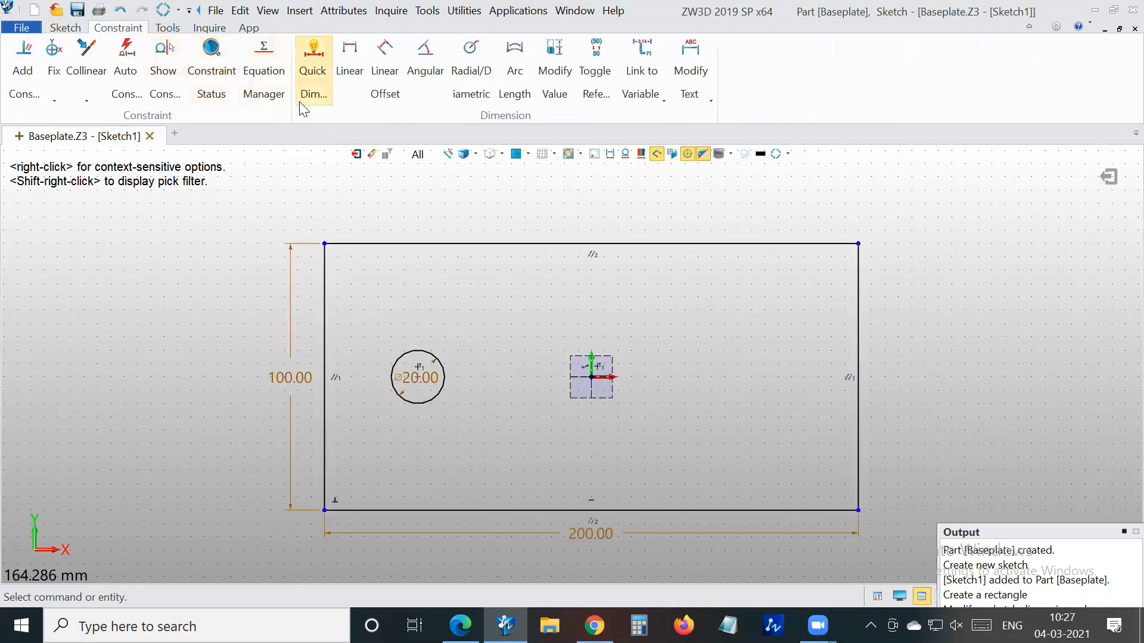
click(213, 96)
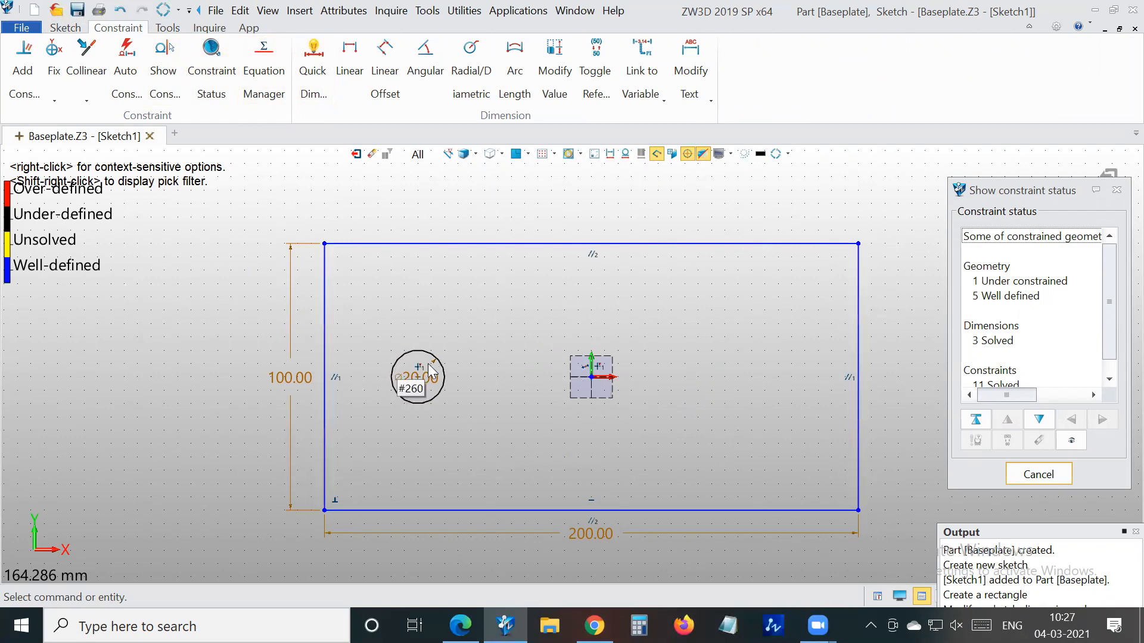
click(1117, 190)
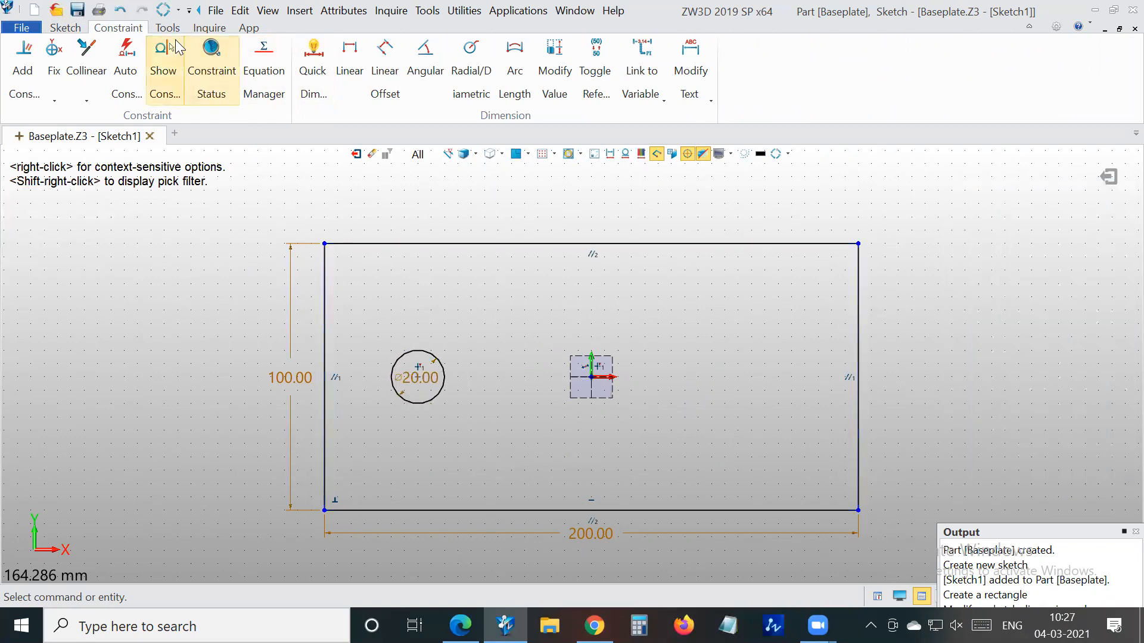
Try adding weak dimensions to the sketch automatically, and undo the addition
click(178, 10)
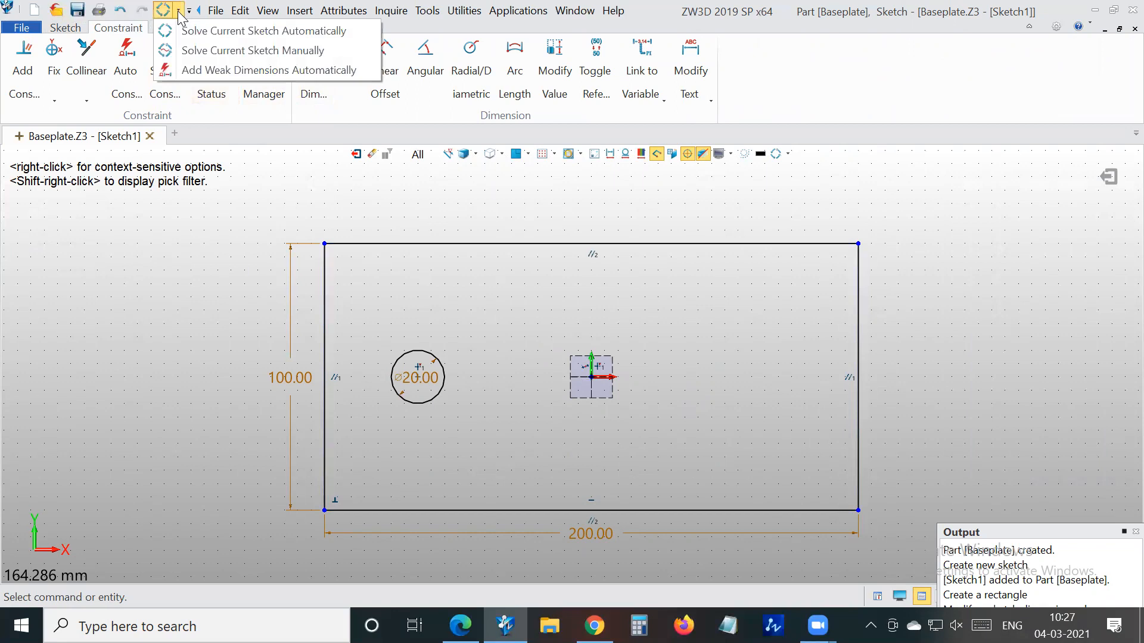
click(208, 73)
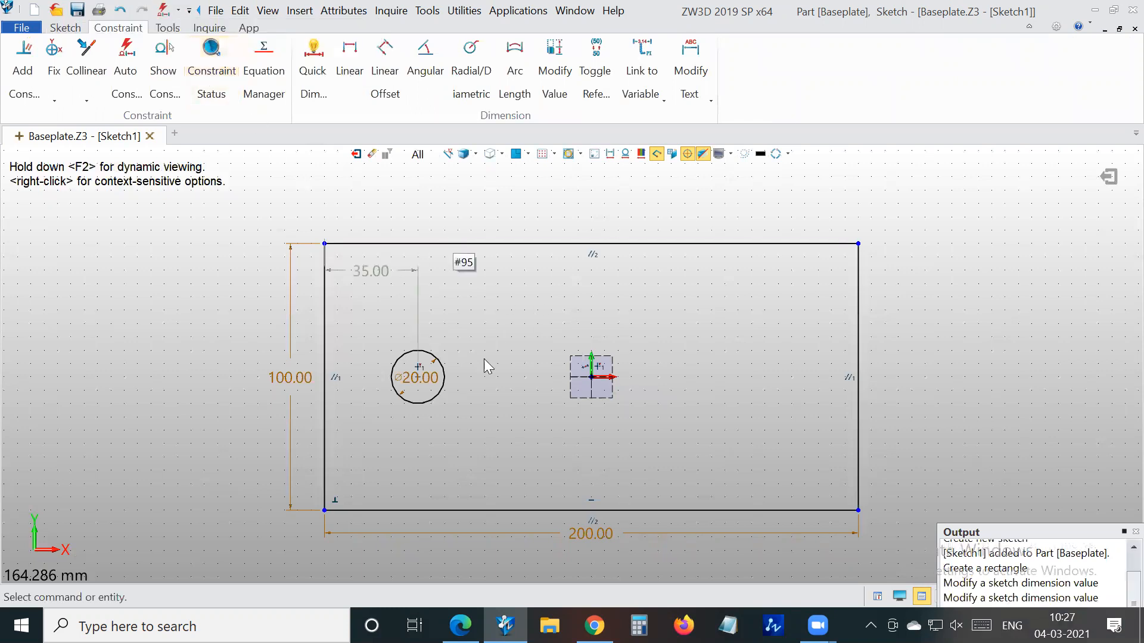
click(121, 10)
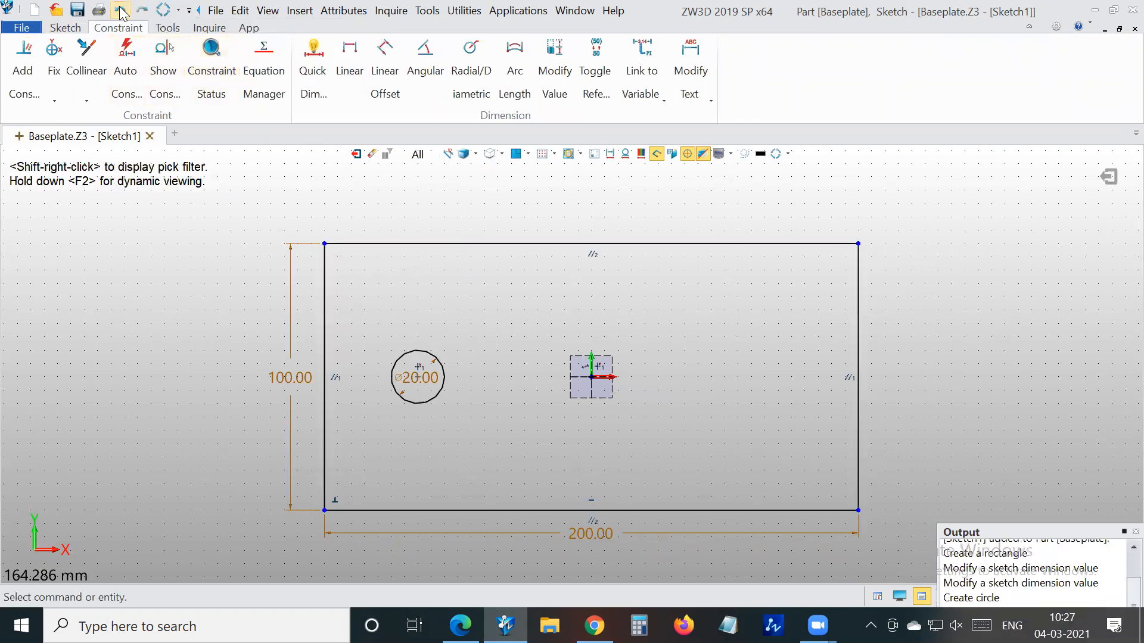
Dimension the horizontal distance between the circle's centre and the sketch origin as 60 mm
click(323, 62)
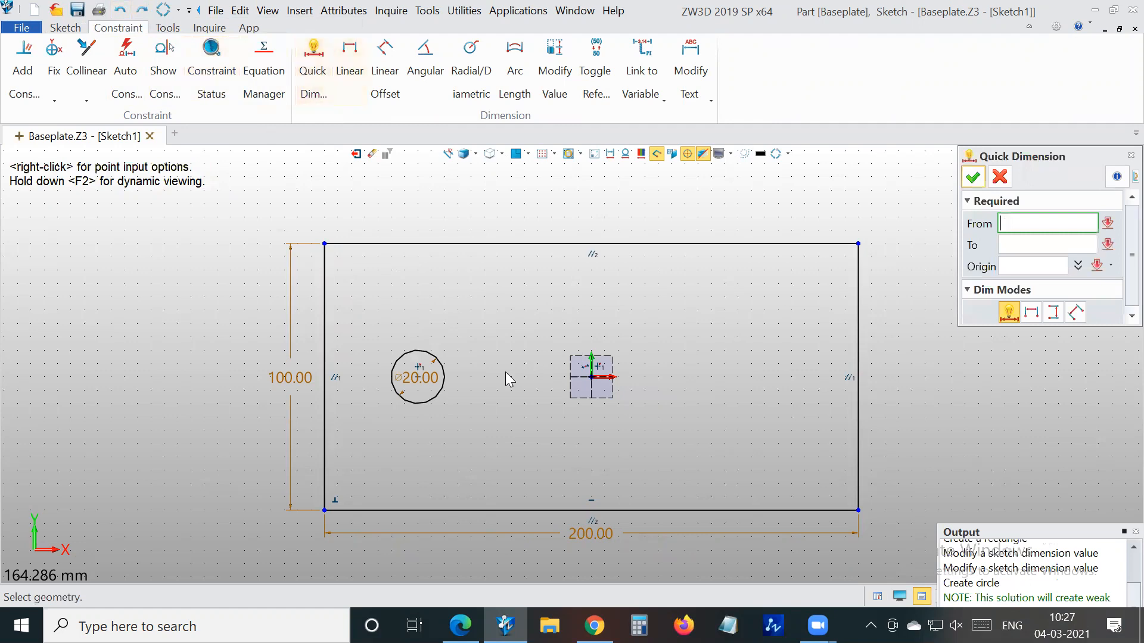
click(419, 377)
click(590, 379)
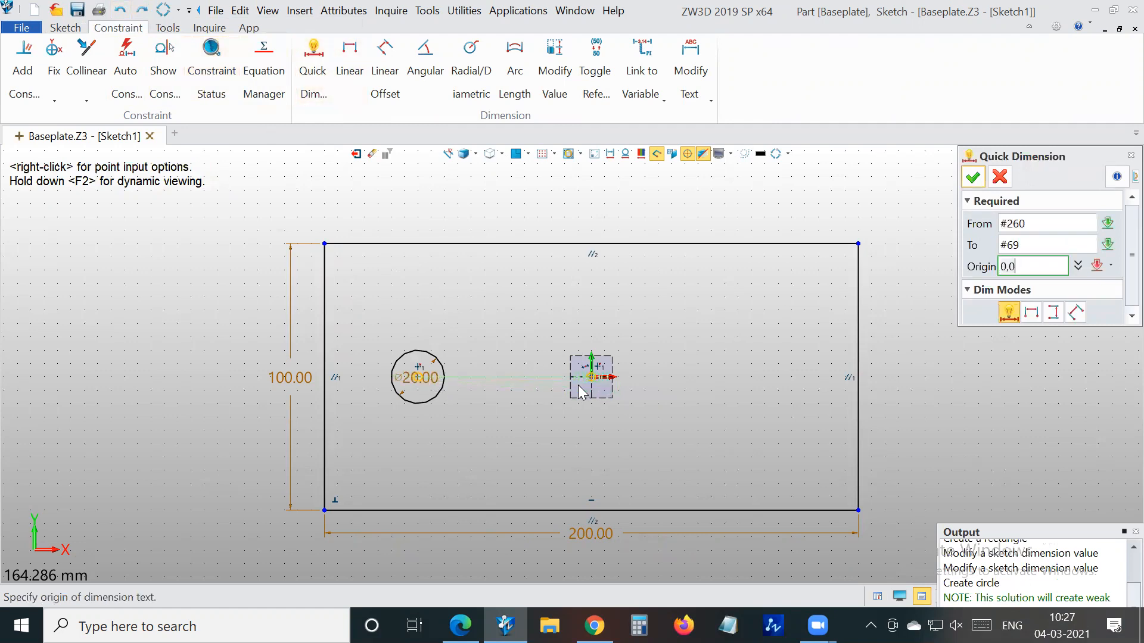
click(527, 441)
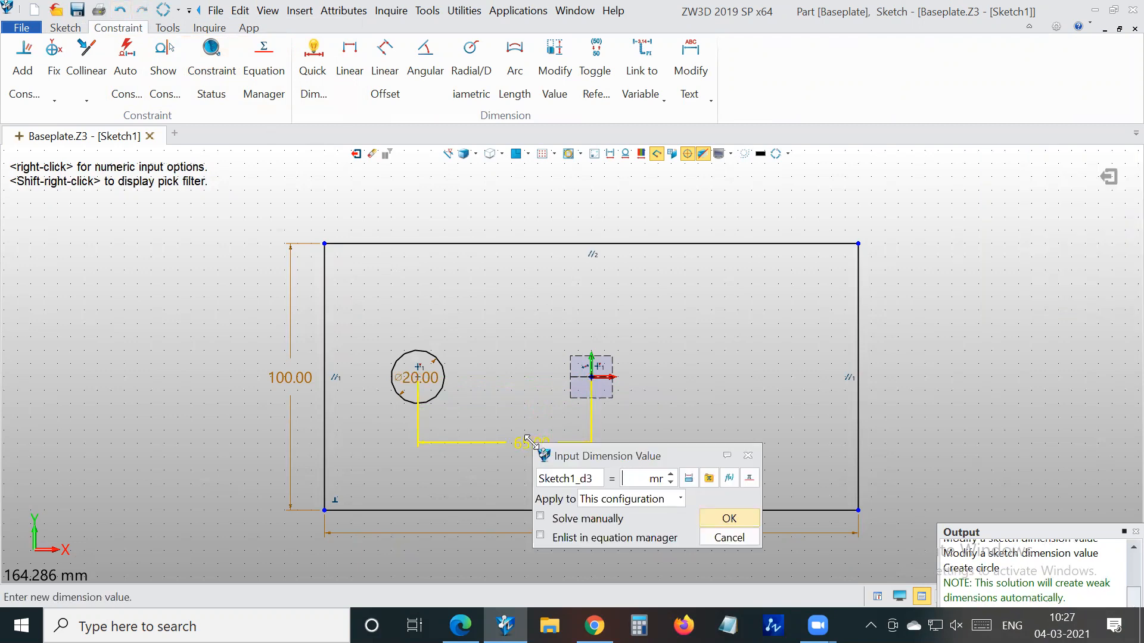
click(727, 518)
click(973, 177)
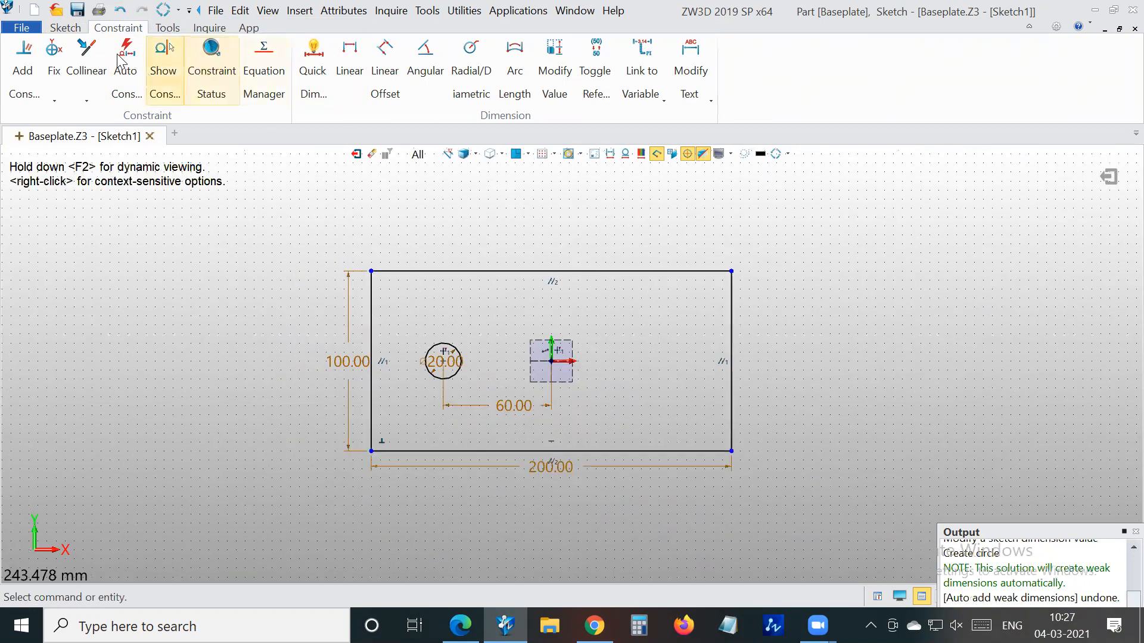
click(65, 28)
click(49, 101)
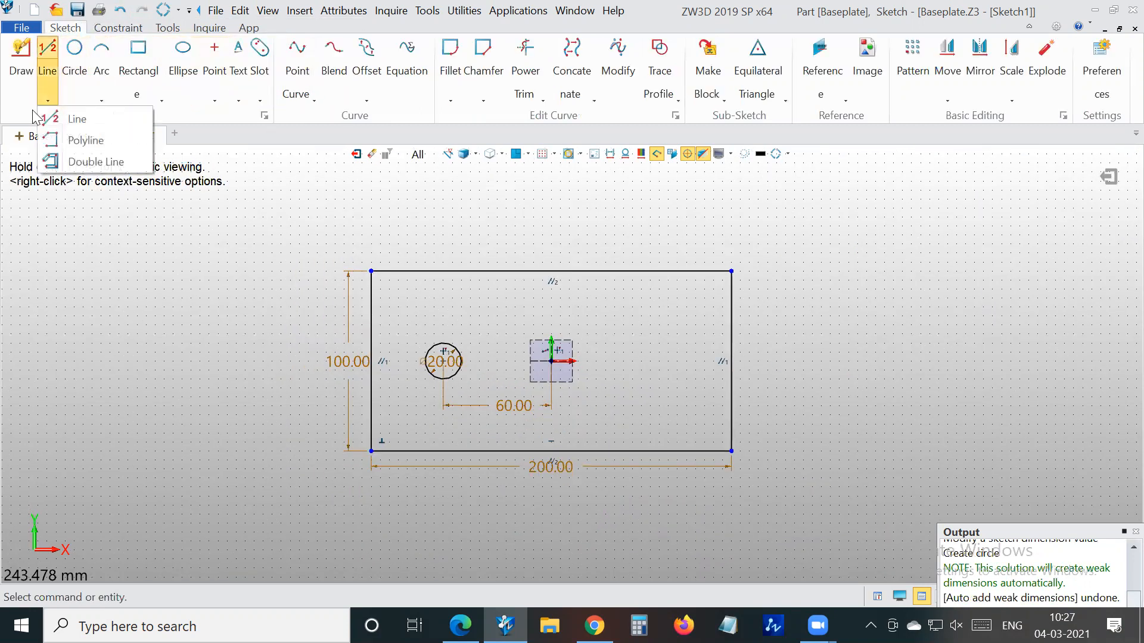
click(260, 101)
click(352, 225)
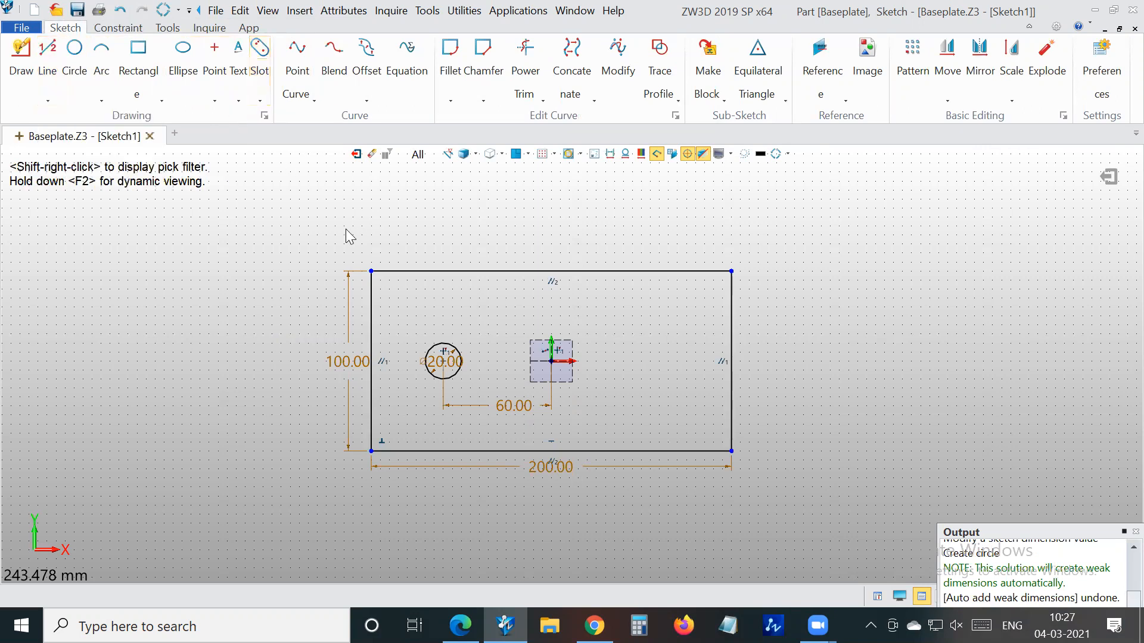
click(723, 101)
click(829, 255)
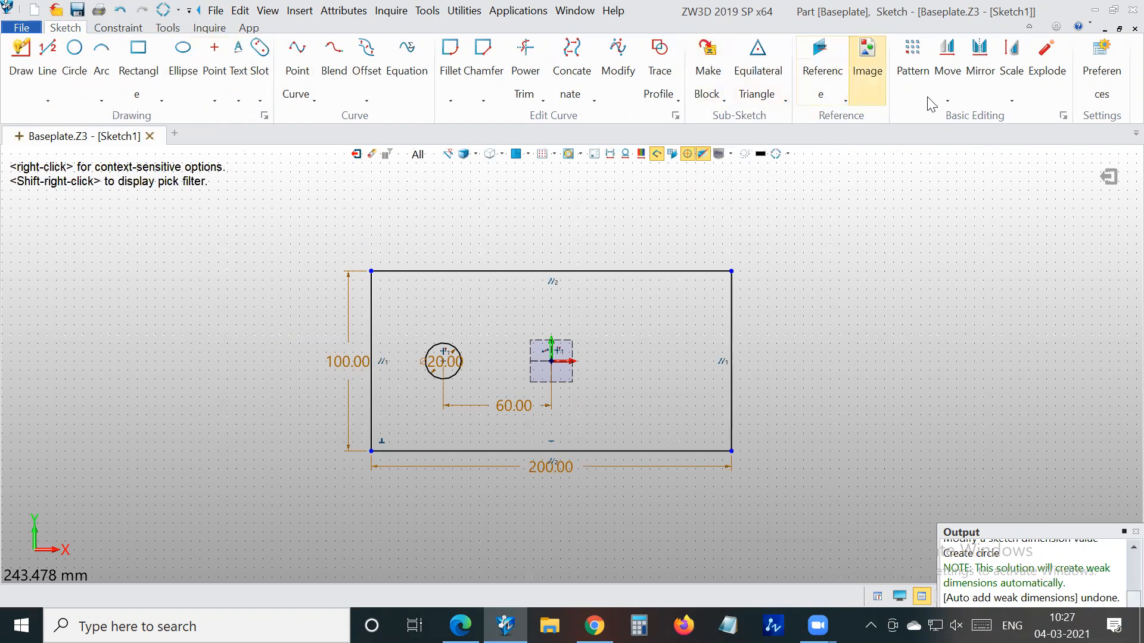
click(947, 100)
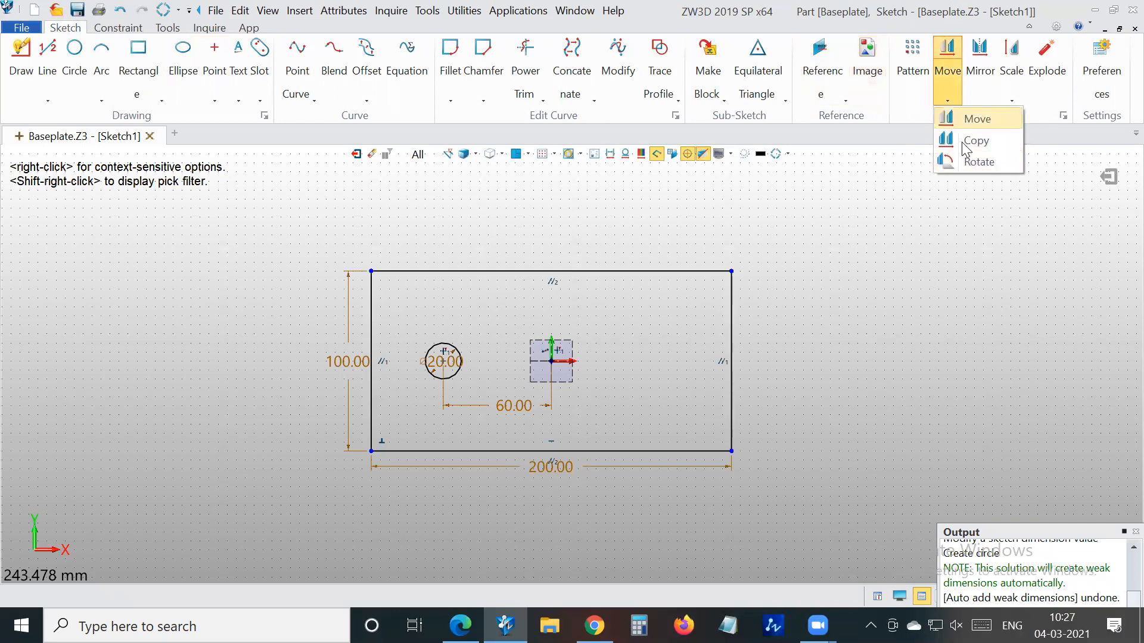
click(977, 118)
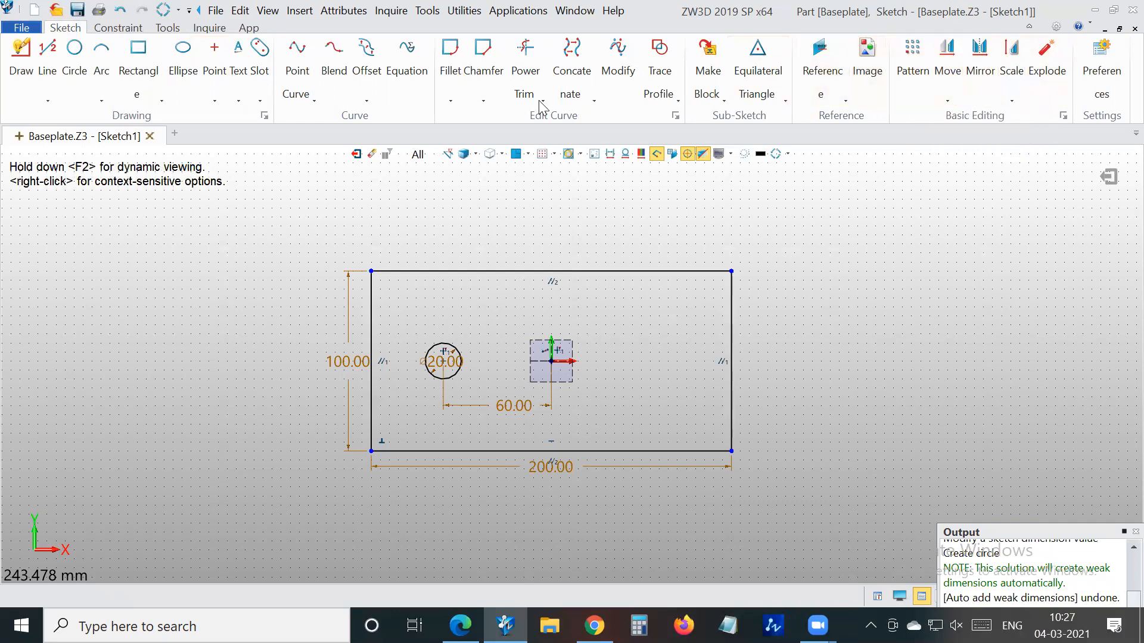
Exit the sketch and extrude the rectangle-and-circle profile 10 mm to 1 side as the base plate
click(356, 155)
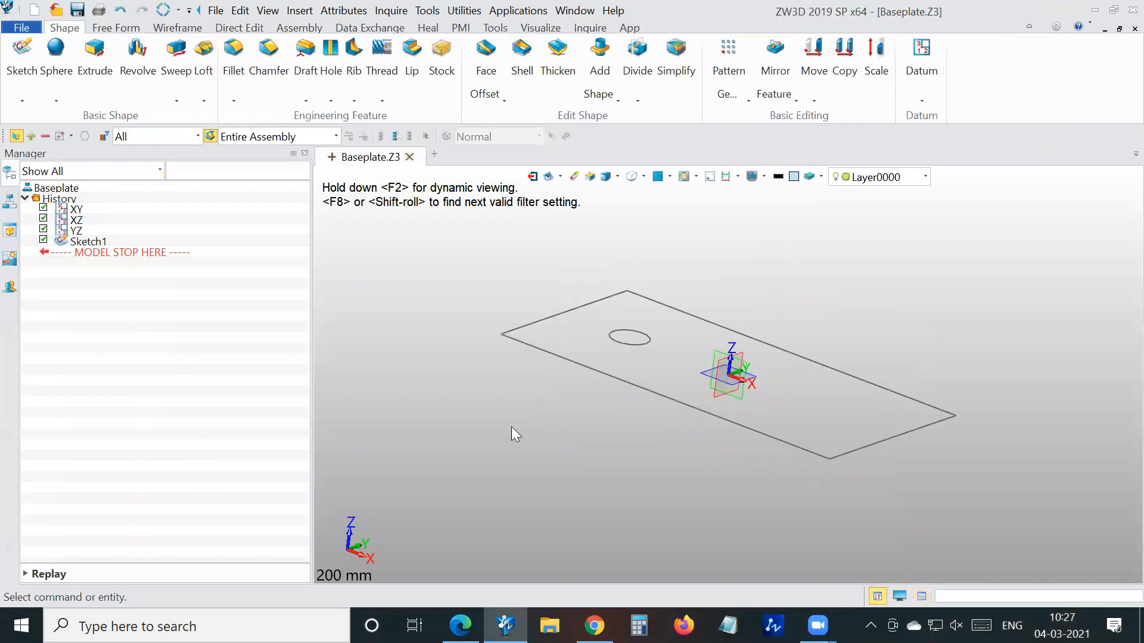
scroll(562, 407, up, 2)
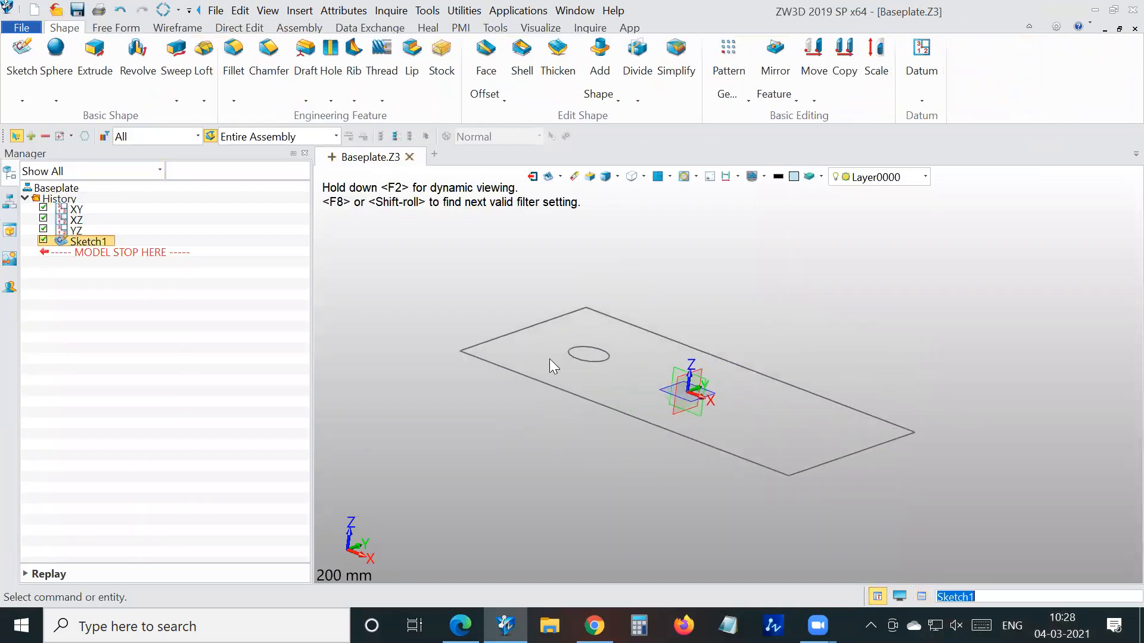
click(97, 51)
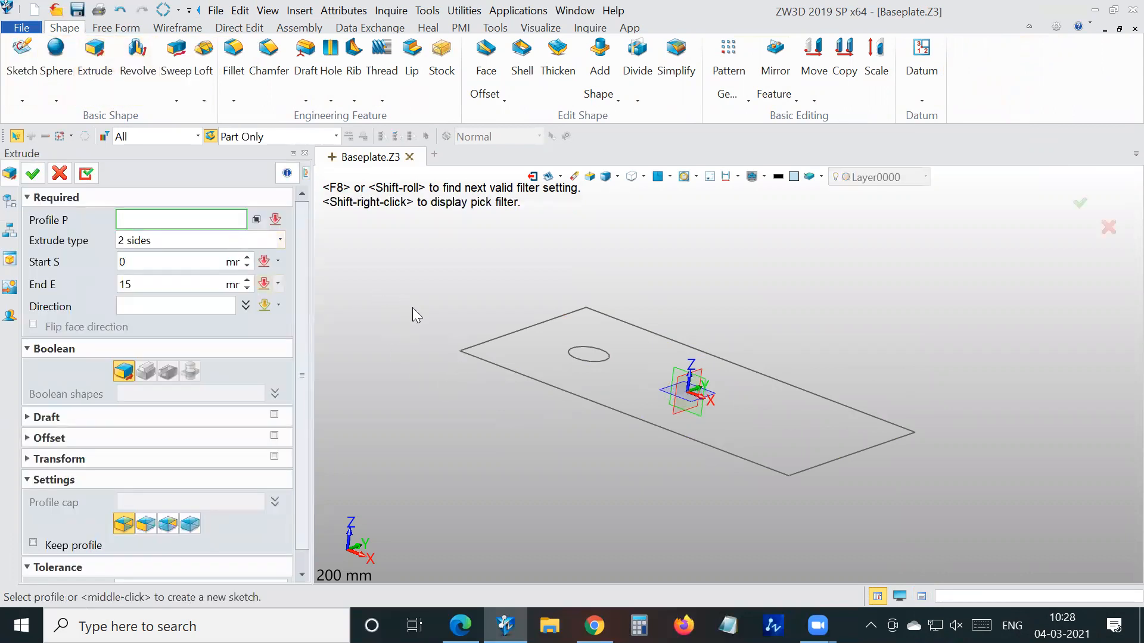
click(462, 351)
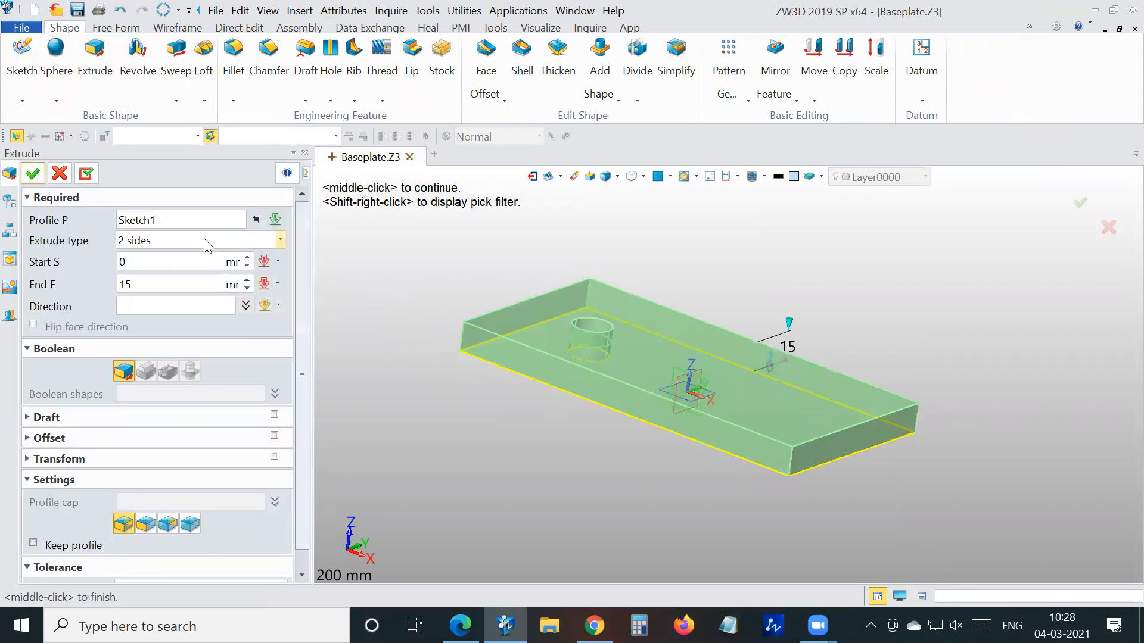
click(172, 244)
click(156, 258)
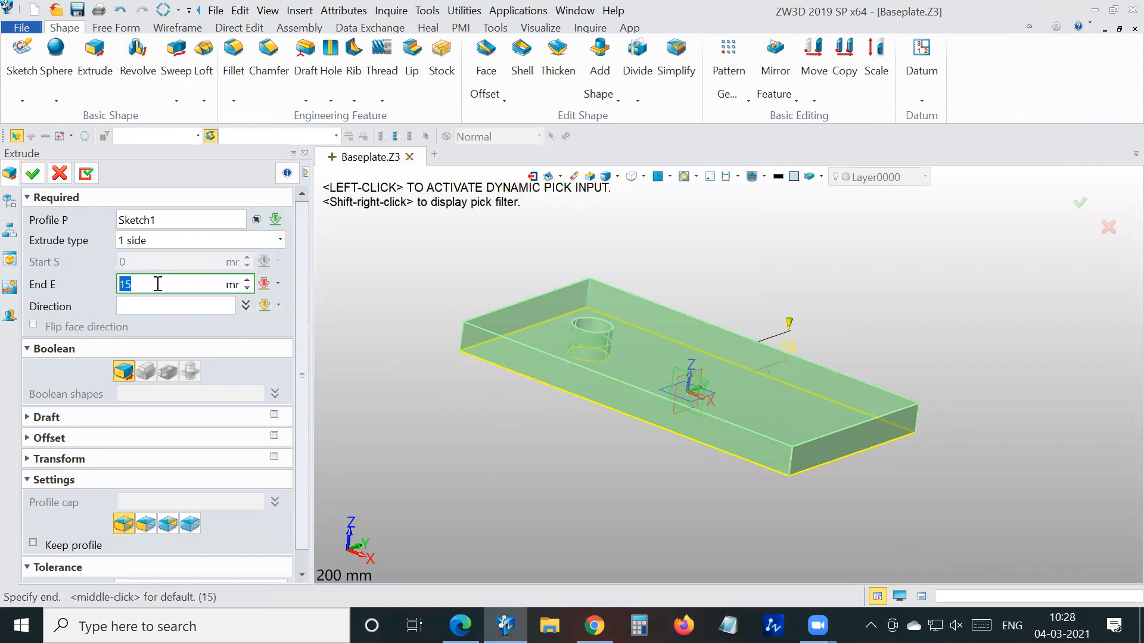
text(10)
click(33, 174)
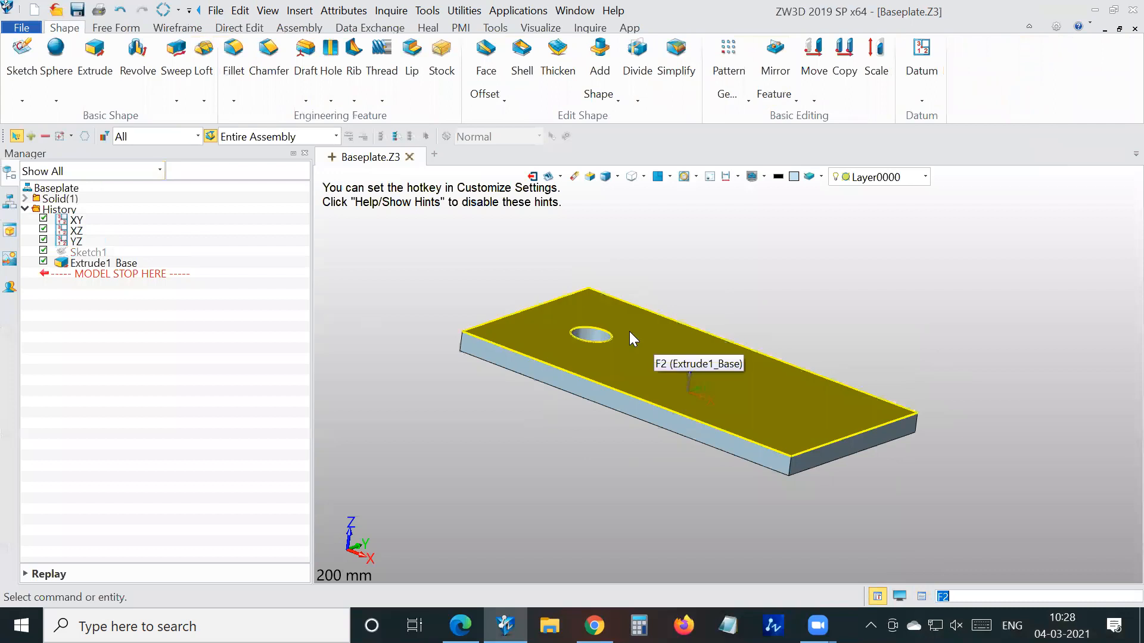
Create a new sketch on the top face of the extruded base plate
right_click(886, 245)
click(928, 338)
click(787, 389)
click(33, 174)
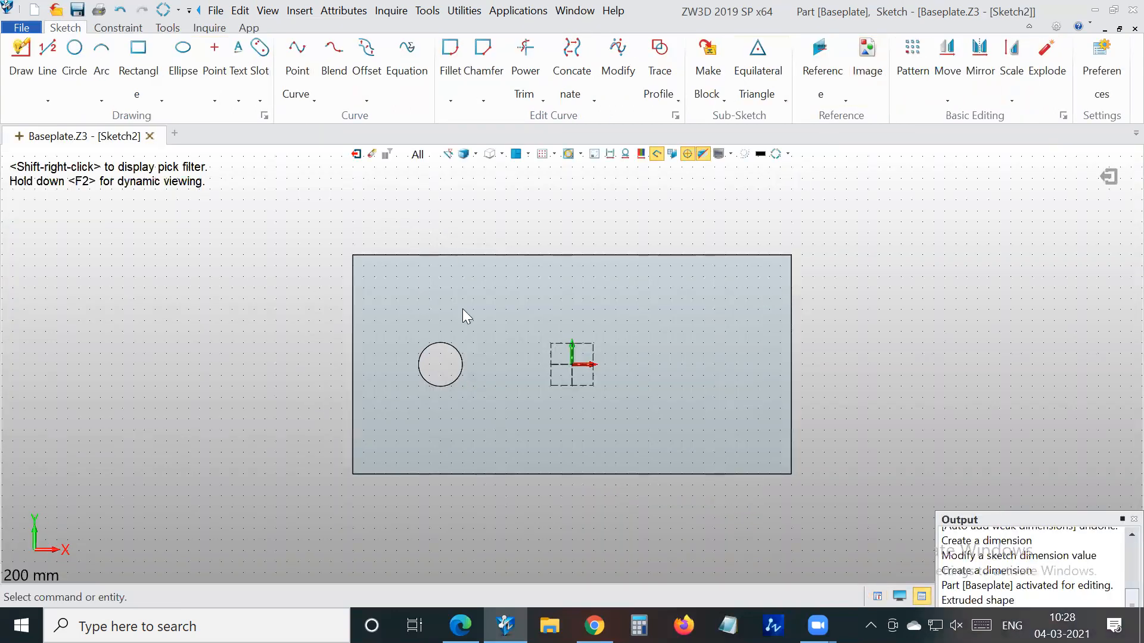
Insert a ready-made I Section profile between the origin and the plate's far short edge, and explode it into individual geometry
click(775, 102)
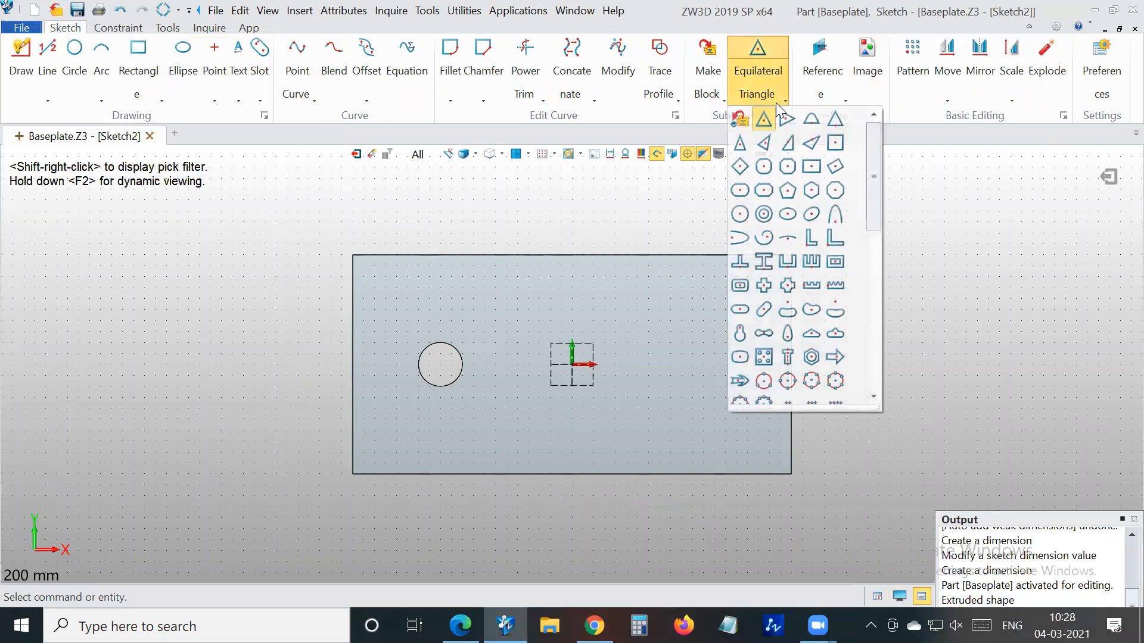
click(764, 262)
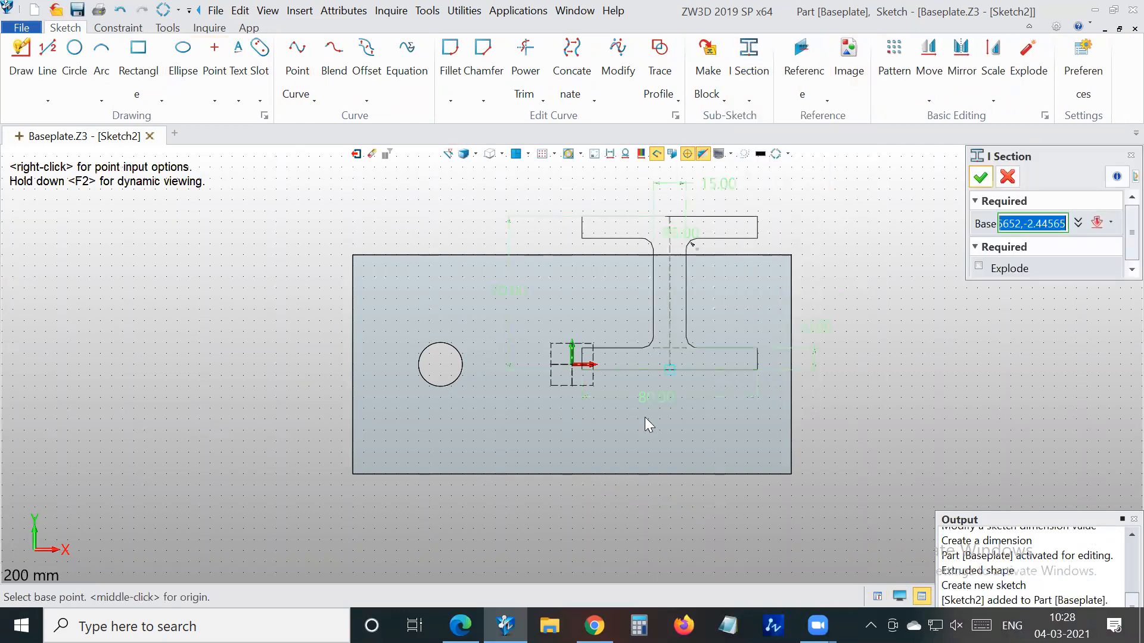
click(645, 442)
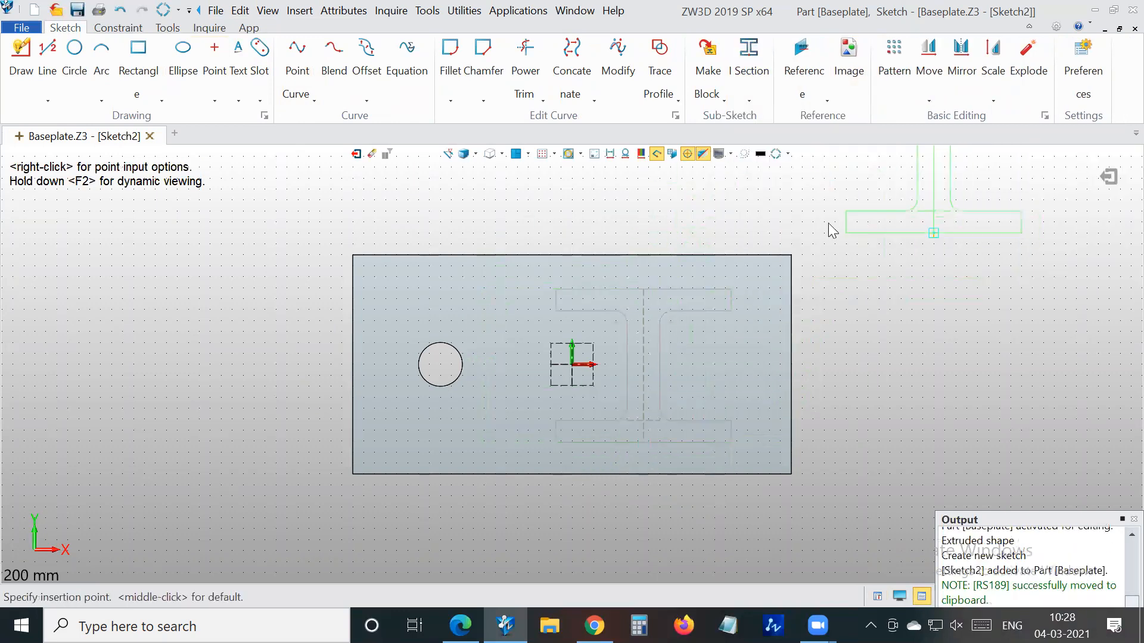
middle_click(645, 300)
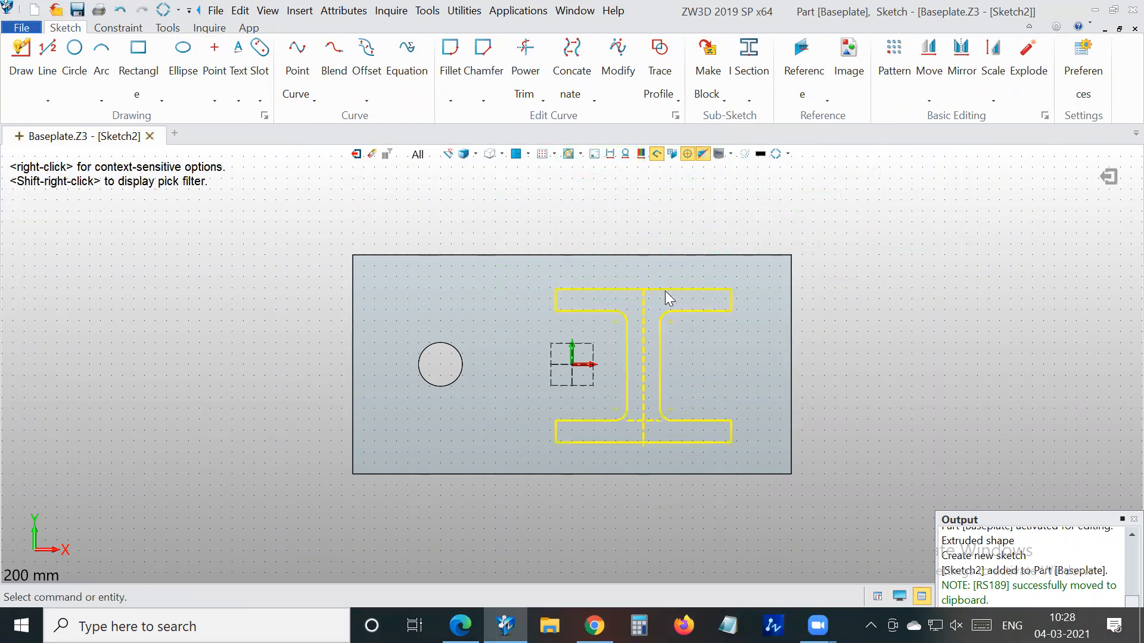
right_click(664, 291)
click(752, 281)
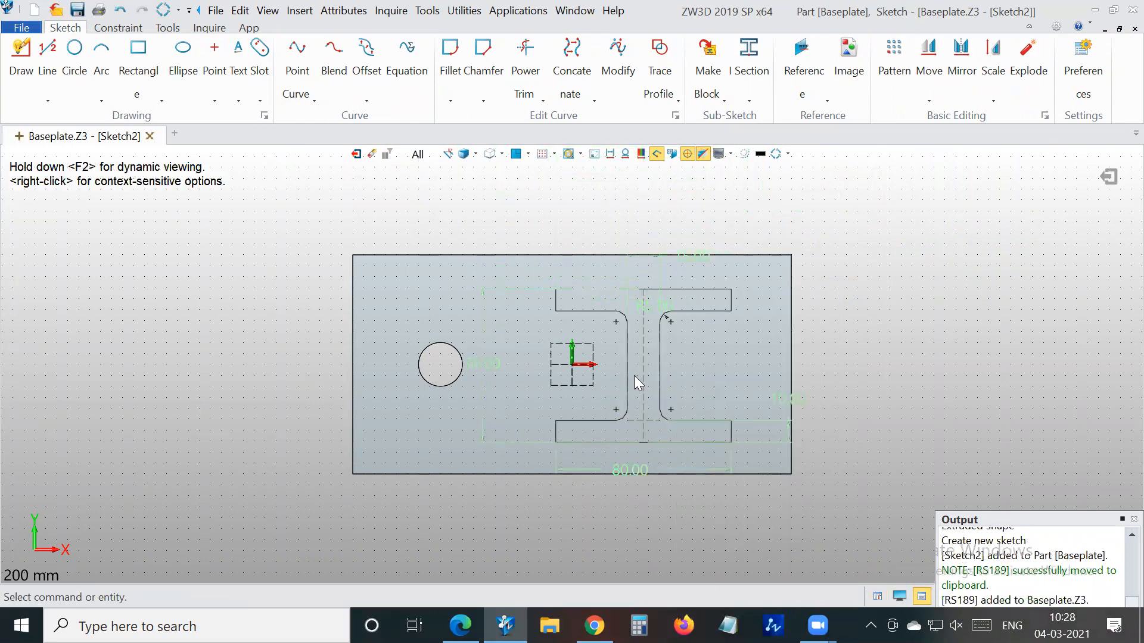
Try dimensioning the horizontal distance from the I-section's upper flange end to the plate's nearby short edge, and undo the dimension
scroll(634, 375, down, 4)
scroll(666, 333, up, 3)
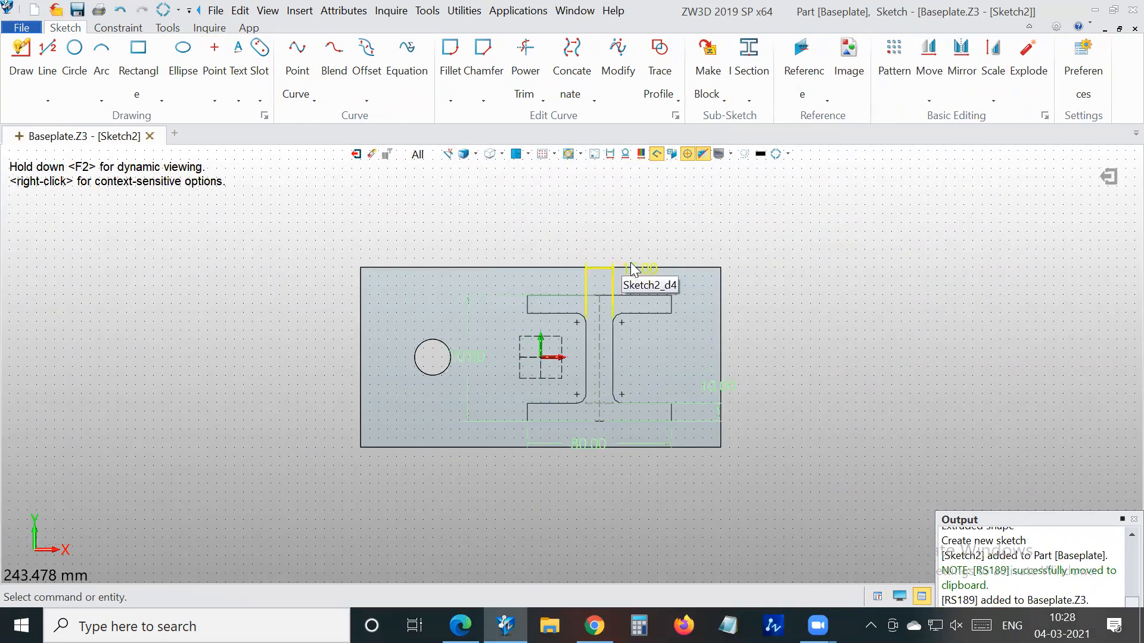
scroll(718, 394, up, 1)
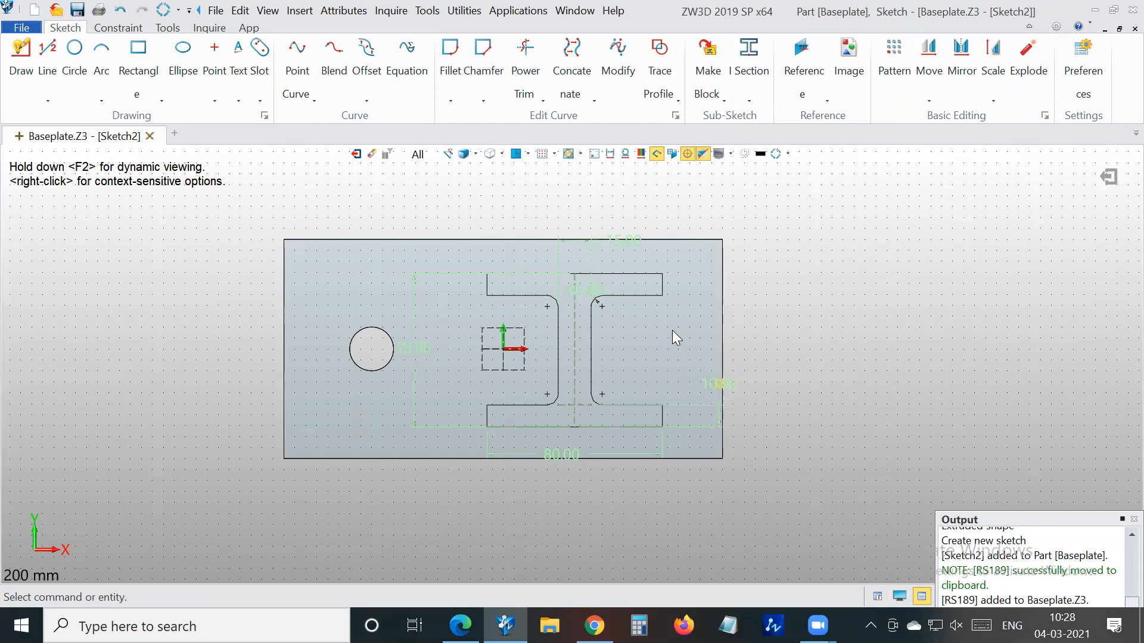
click(118, 28)
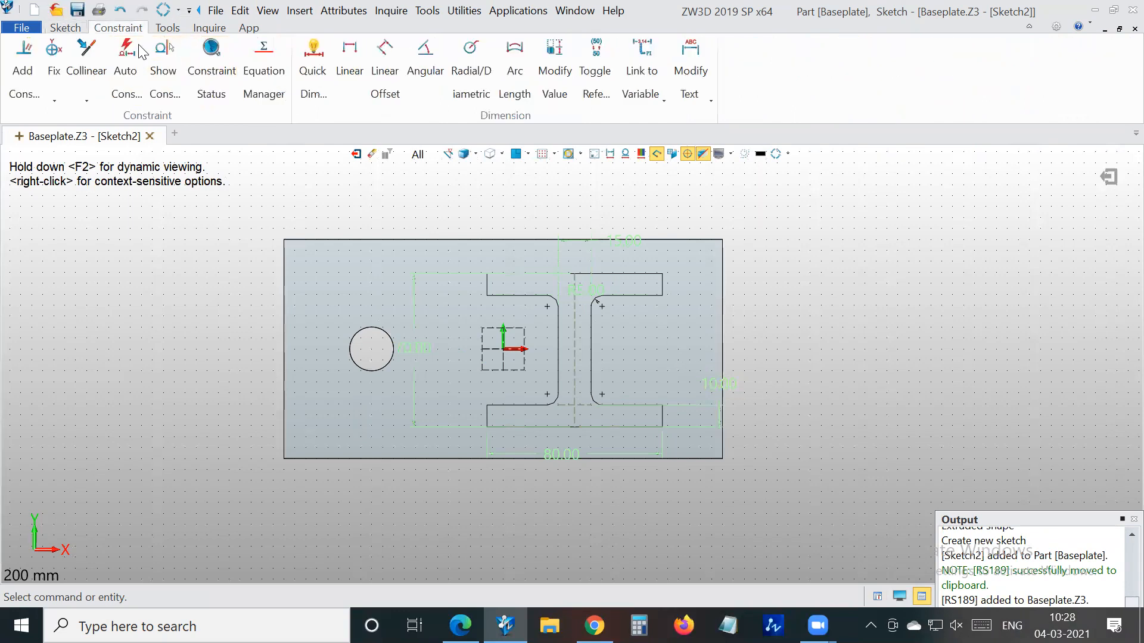
click(312, 66)
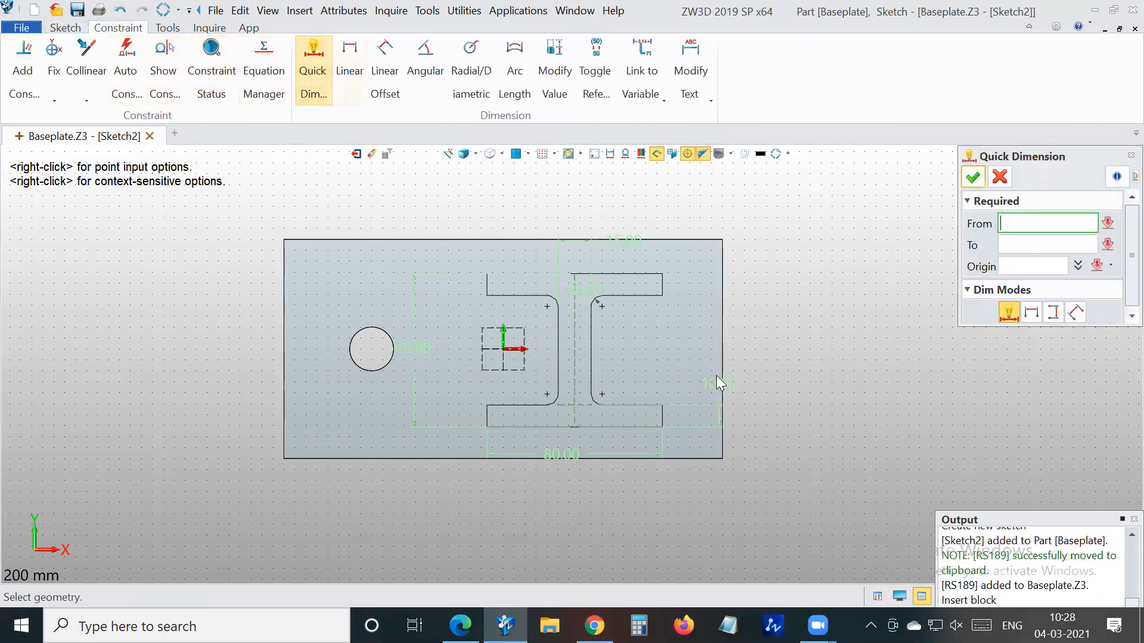
click(665, 283)
click(721, 269)
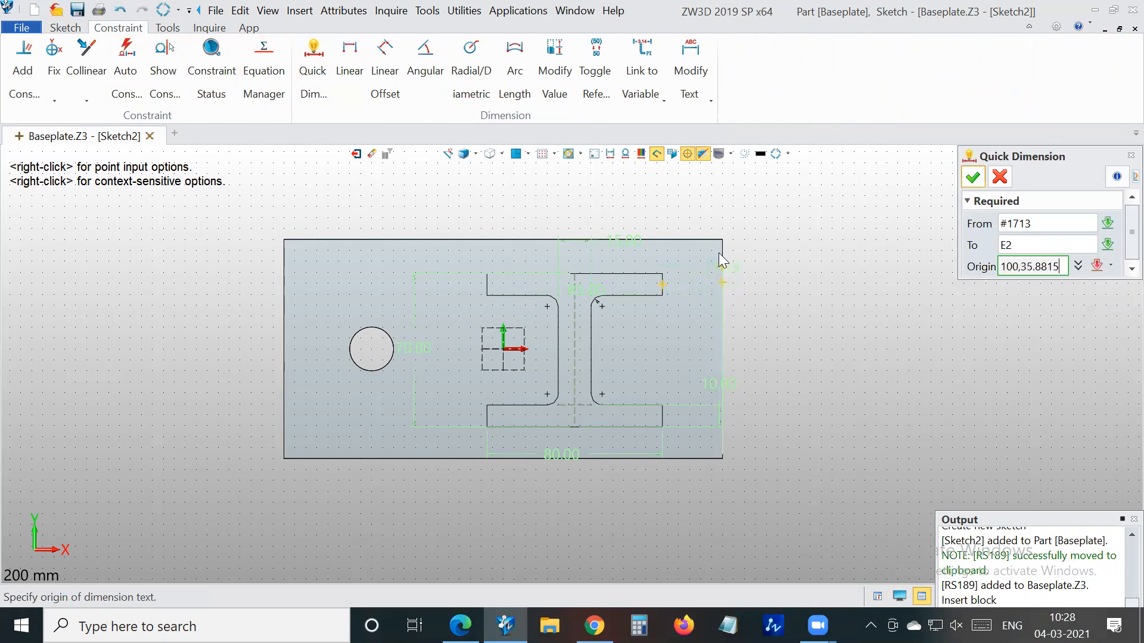
click(715, 215)
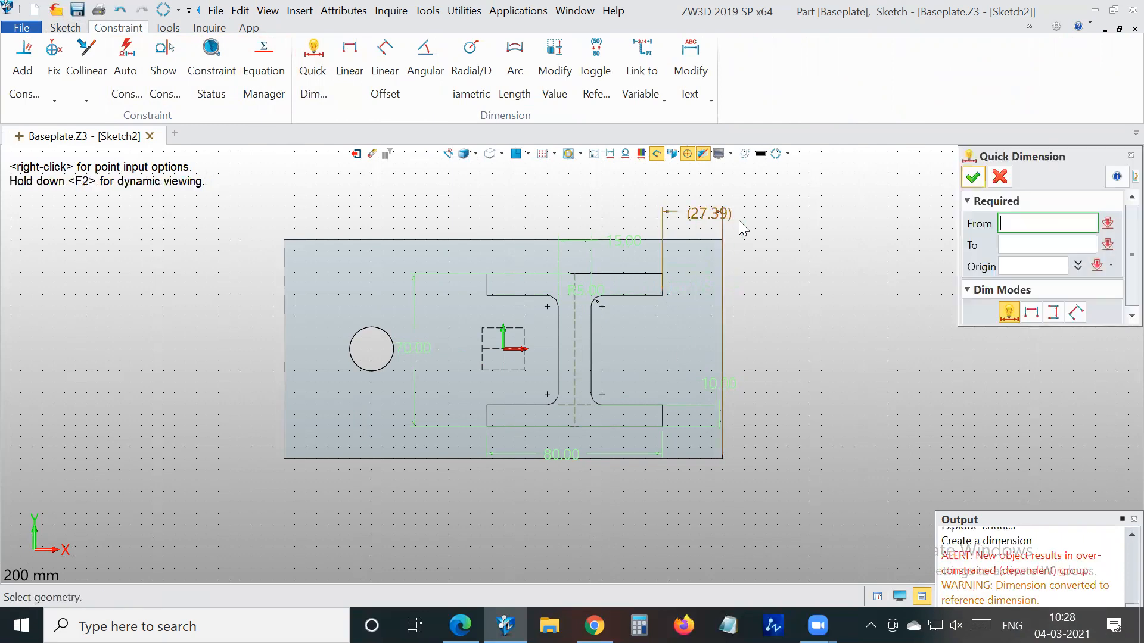
click(1004, 178)
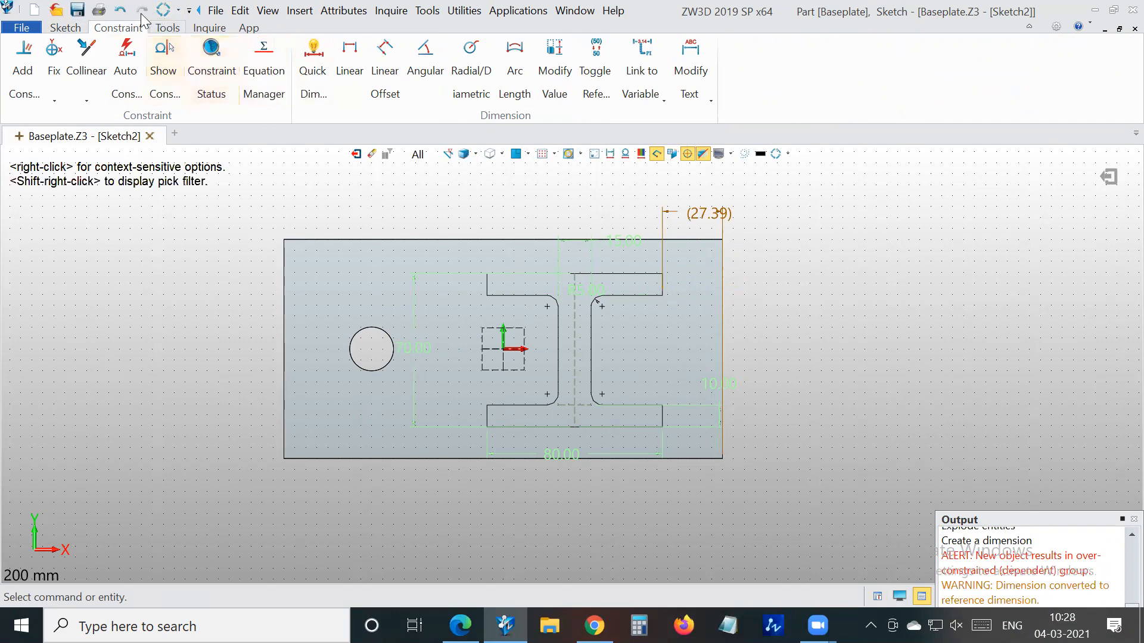
click(119, 11)
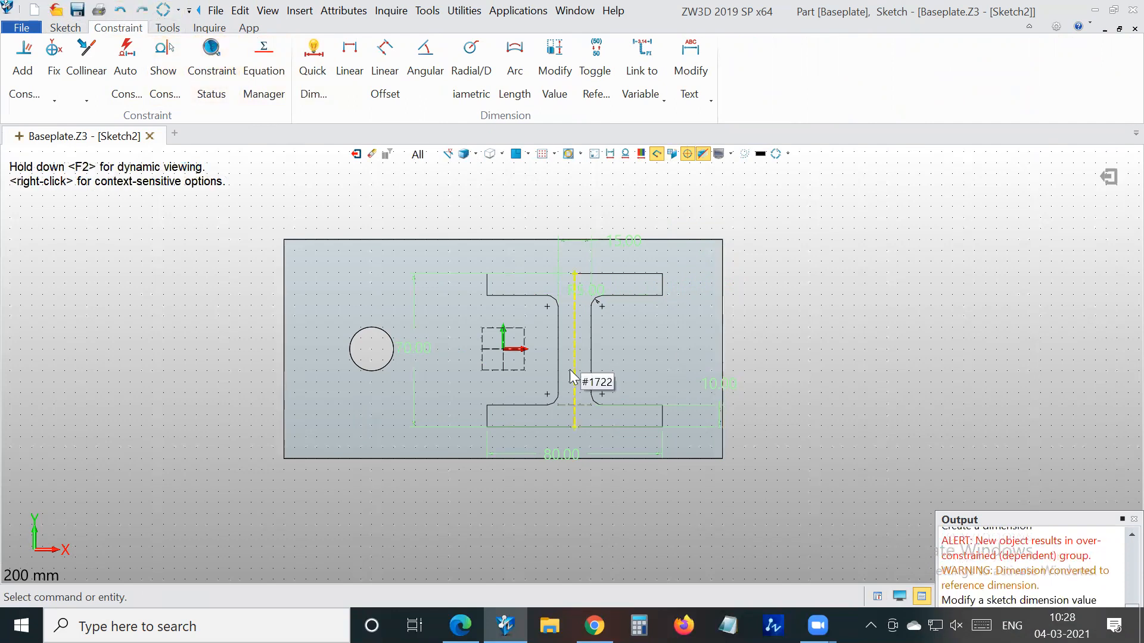
Exit the sketch and start an Extrude with the I-section sketch as its profile
click(1120, 519)
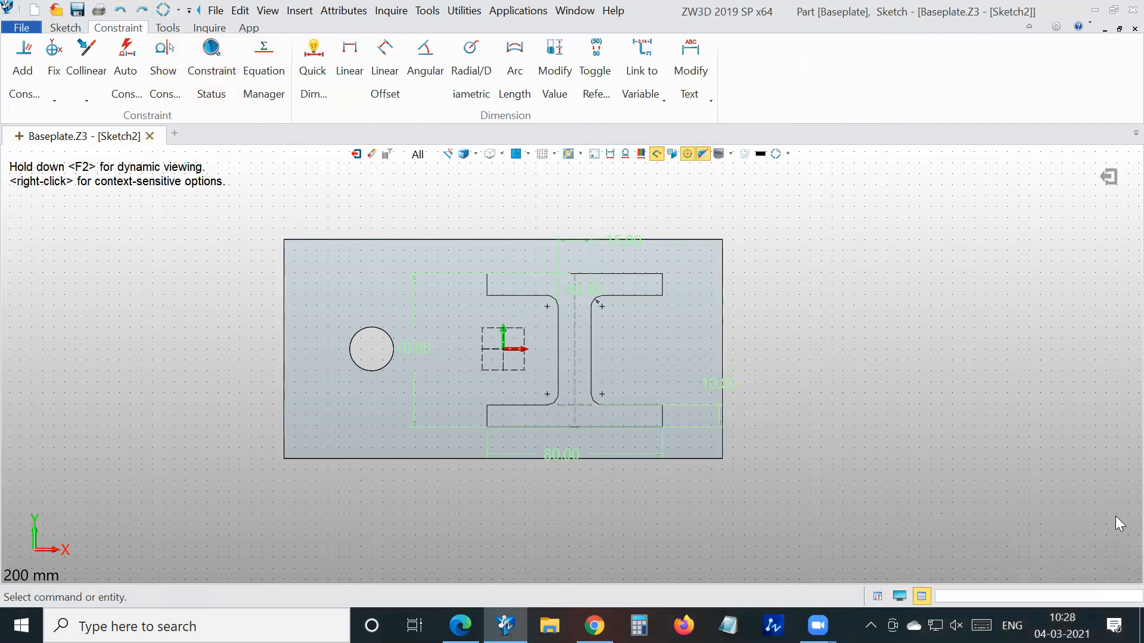
click(357, 154)
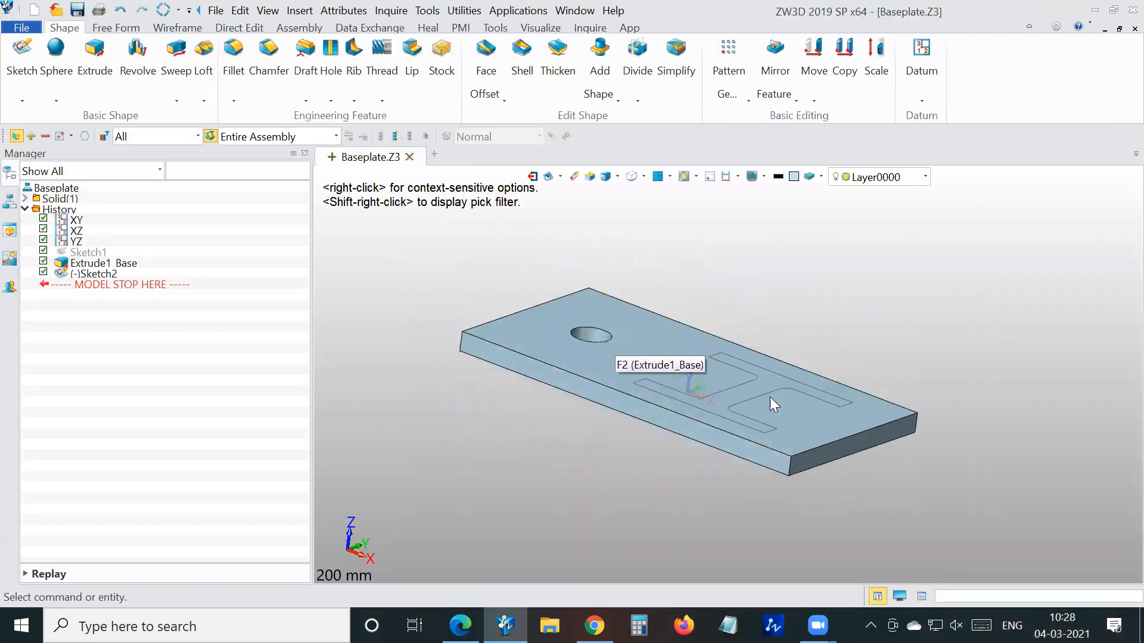
click(94, 56)
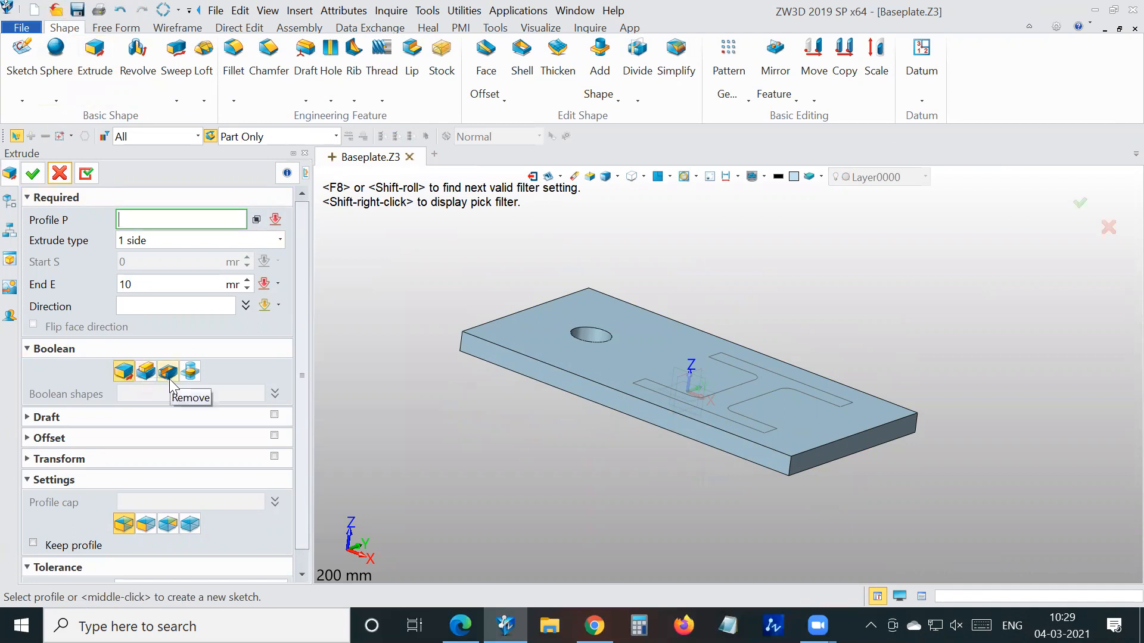
click(753, 400)
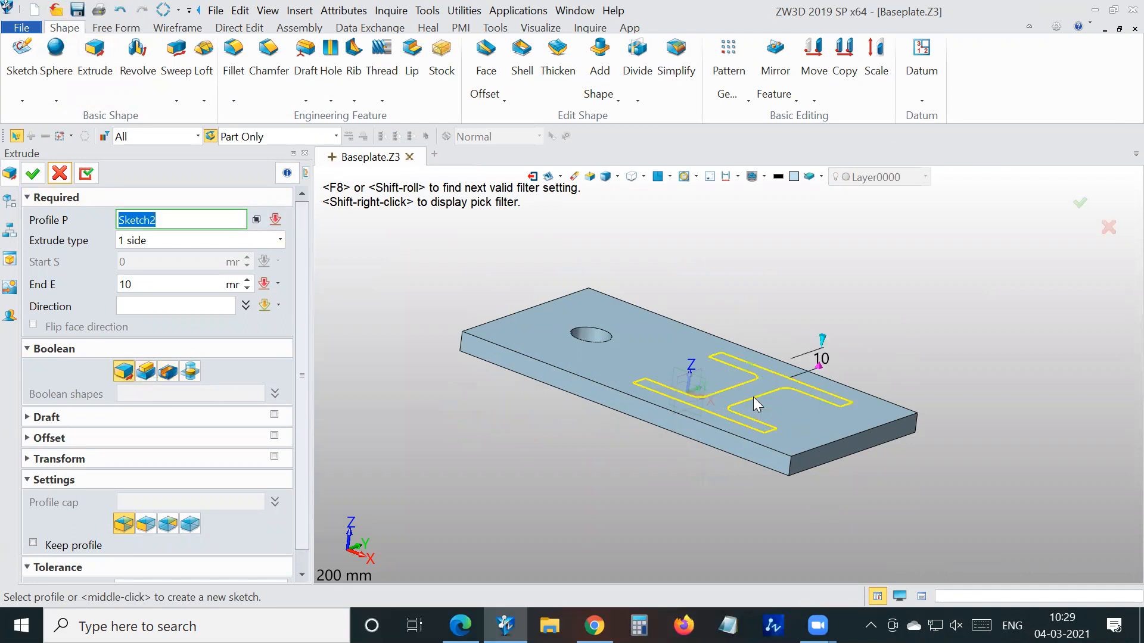
Set the I-section extrusion's end to 100 mm and its Boolean option to Add
drag(822, 343, 835, 235)
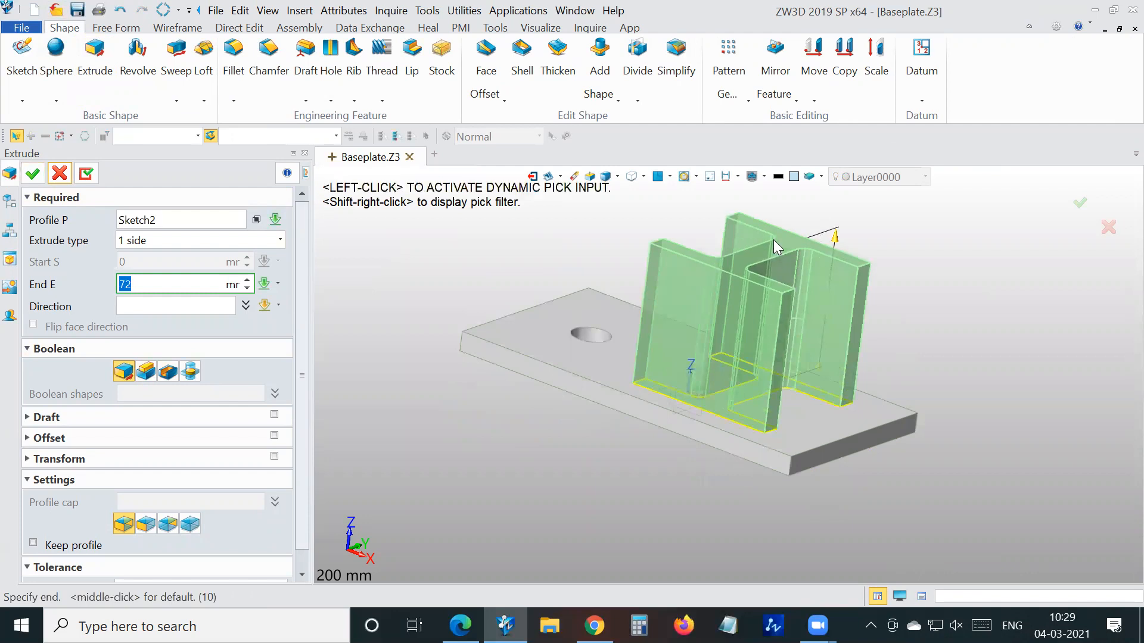
click(278, 284)
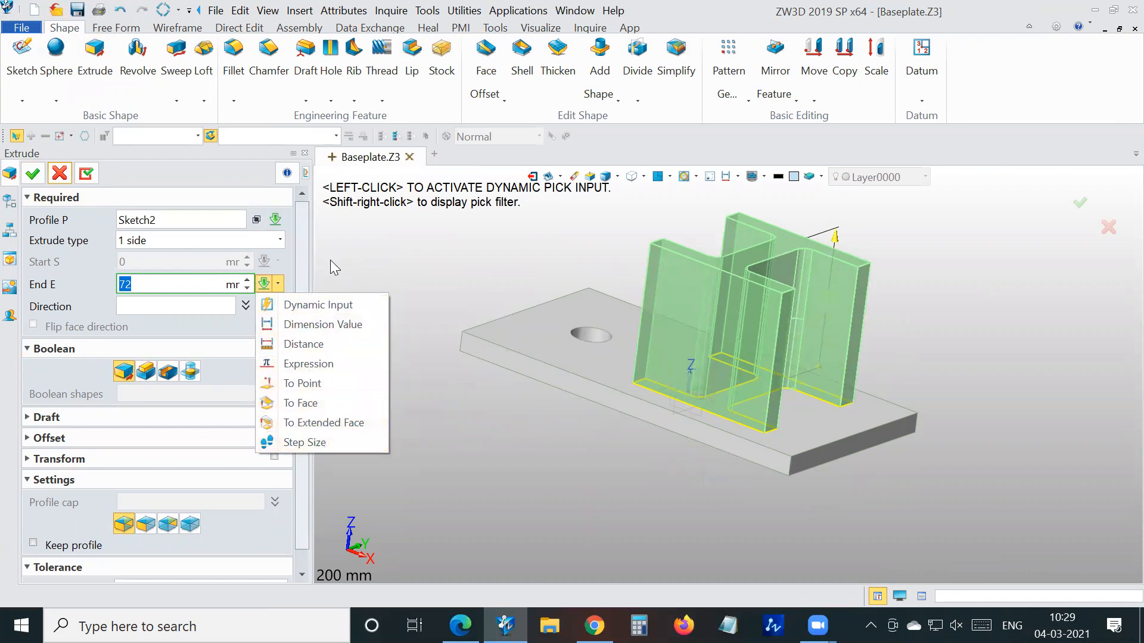
click(278, 282)
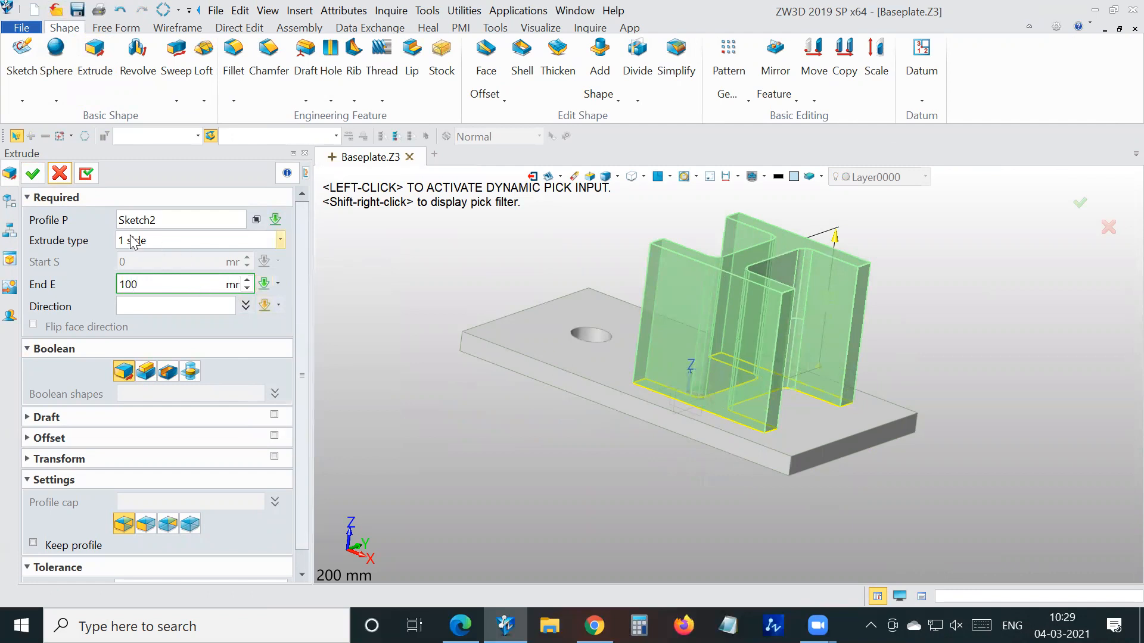
click(146, 372)
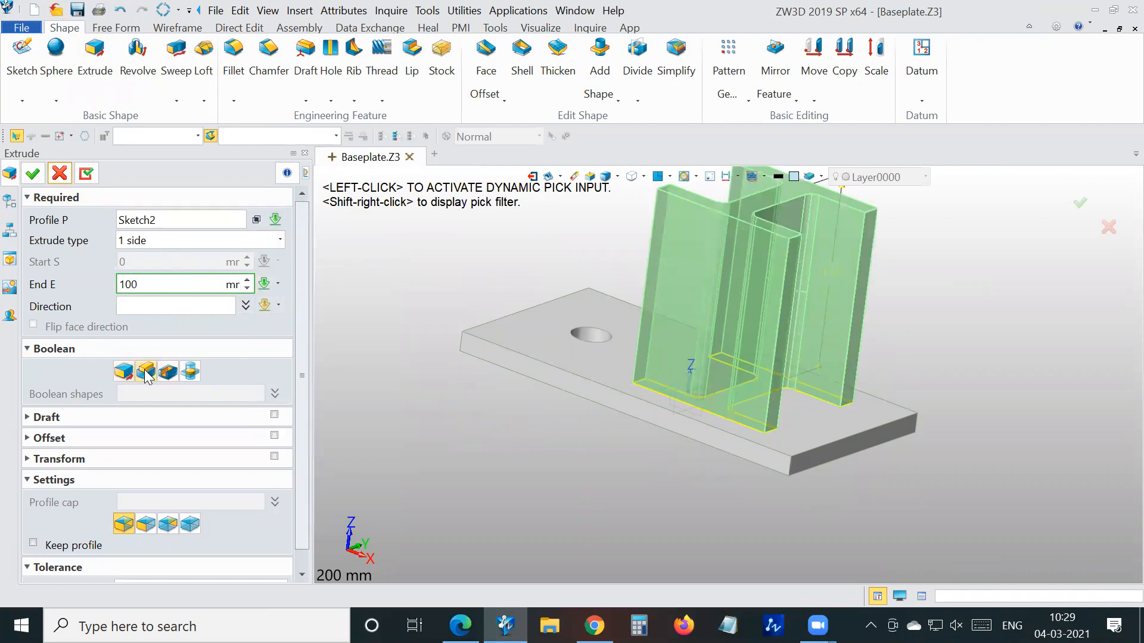
Cut the I-section through the base plate by extruding it to -70 mm with the Remove Boolean option
scroll(756, 358, down, 3)
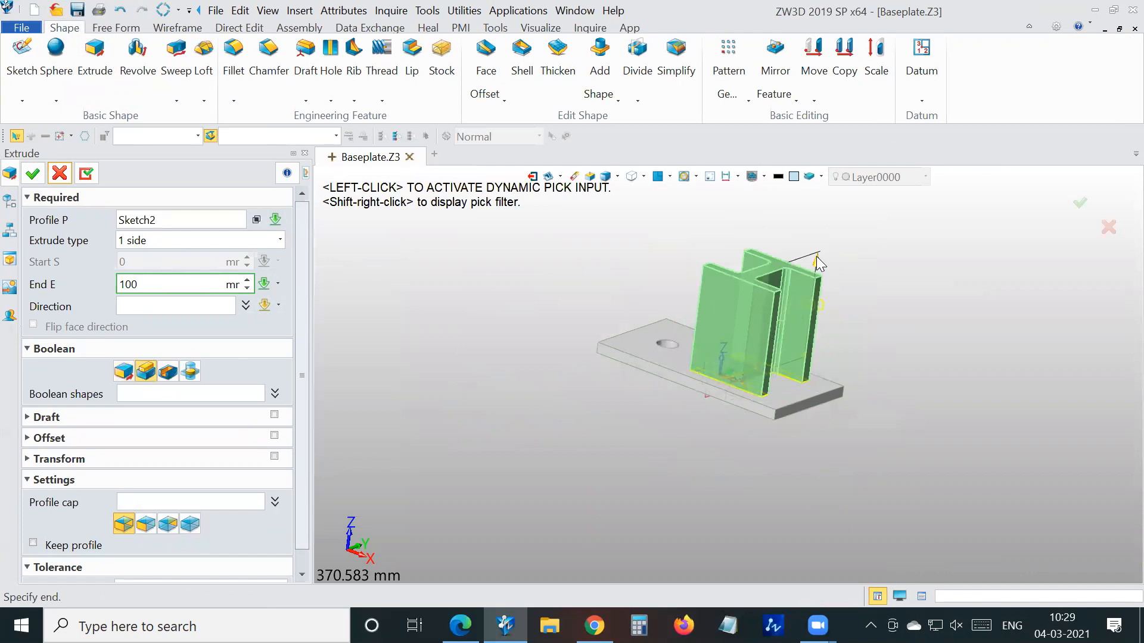
drag(821, 288, 805, 448)
click(168, 371)
scroll(755, 296, up, 3)
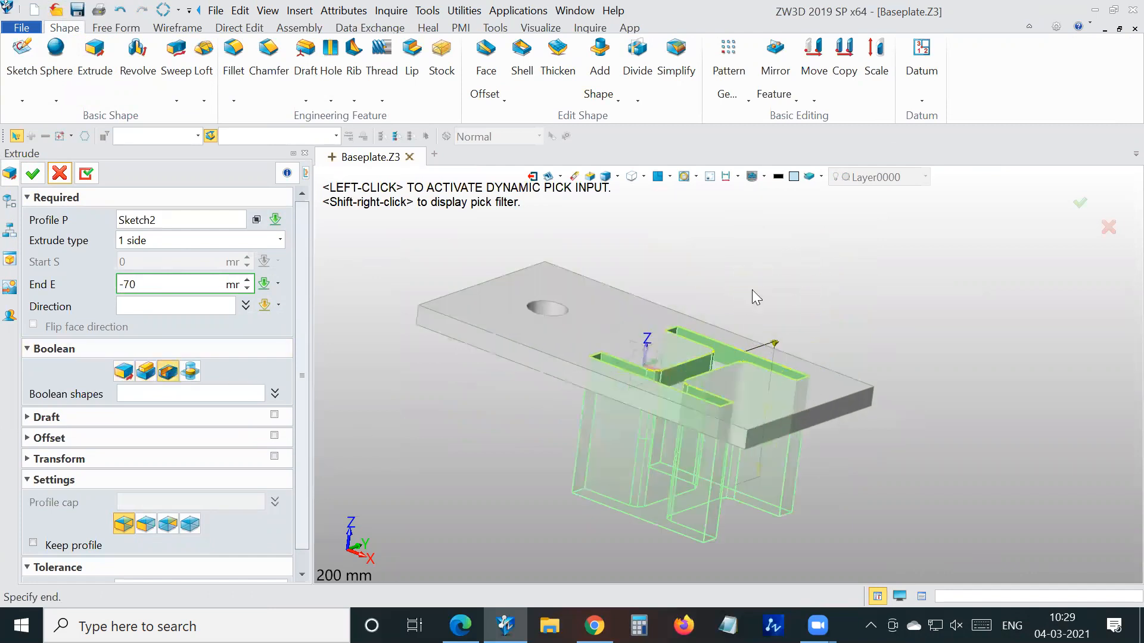
right_drag(794, 282, 752, 288)
click(34, 173)
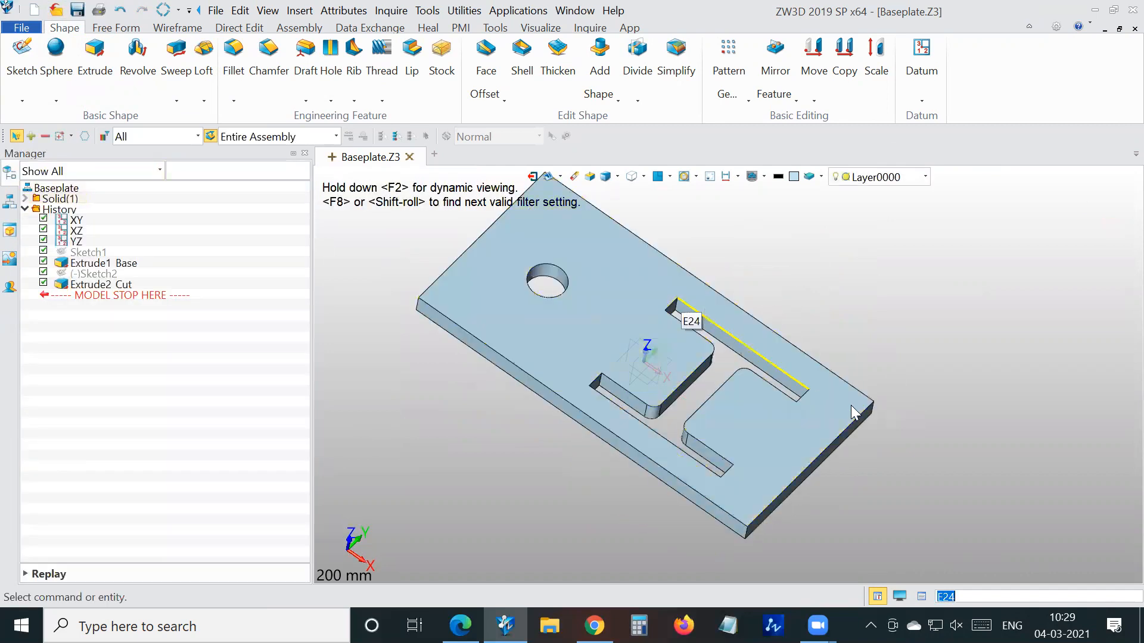
Redefine the I-section cut as an added extrusion with the Add Boolean option and an end of 100 mm
click(97, 285)
right_click(97, 283)
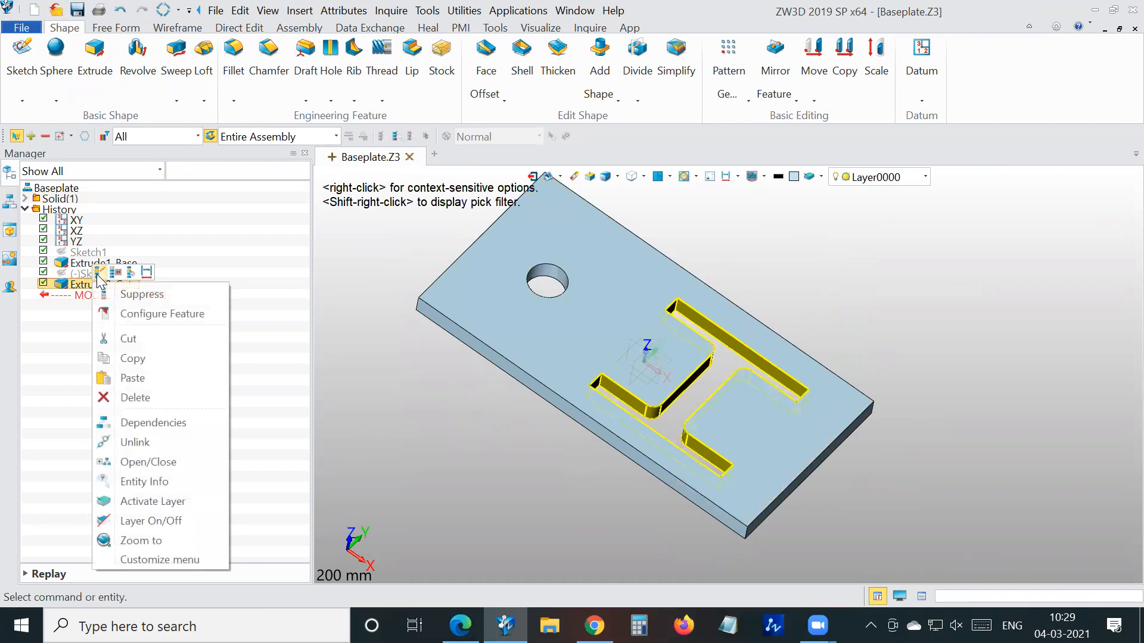
click(98, 272)
scroll(452, 368, down, 6)
right_drag(662, 355, 603, 384)
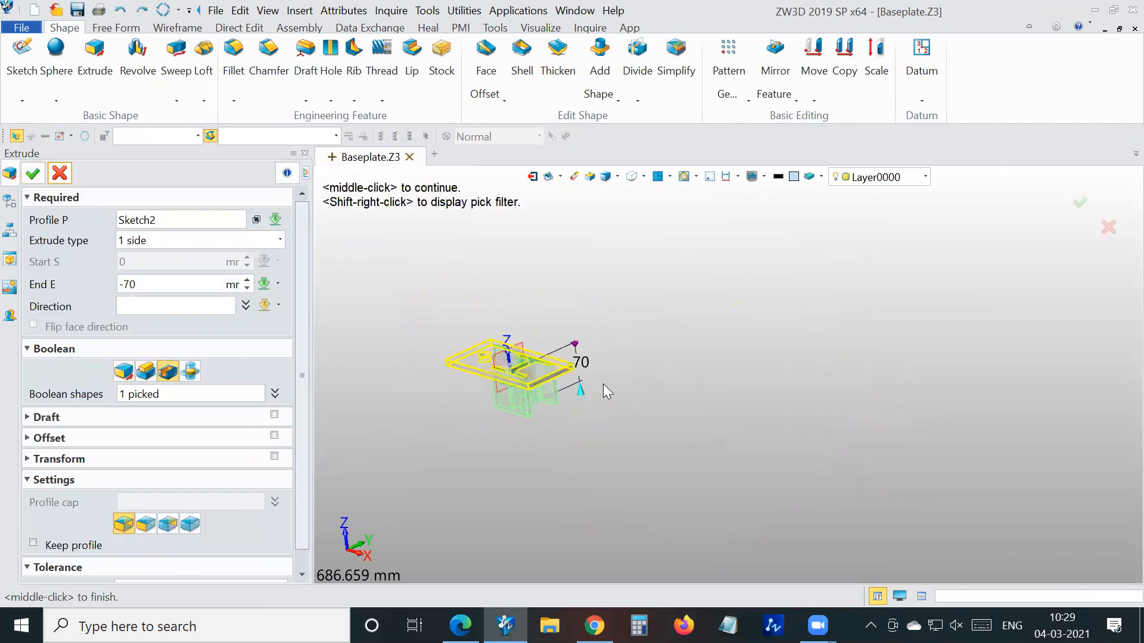
drag(582, 394, 557, 269)
click(145, 371)
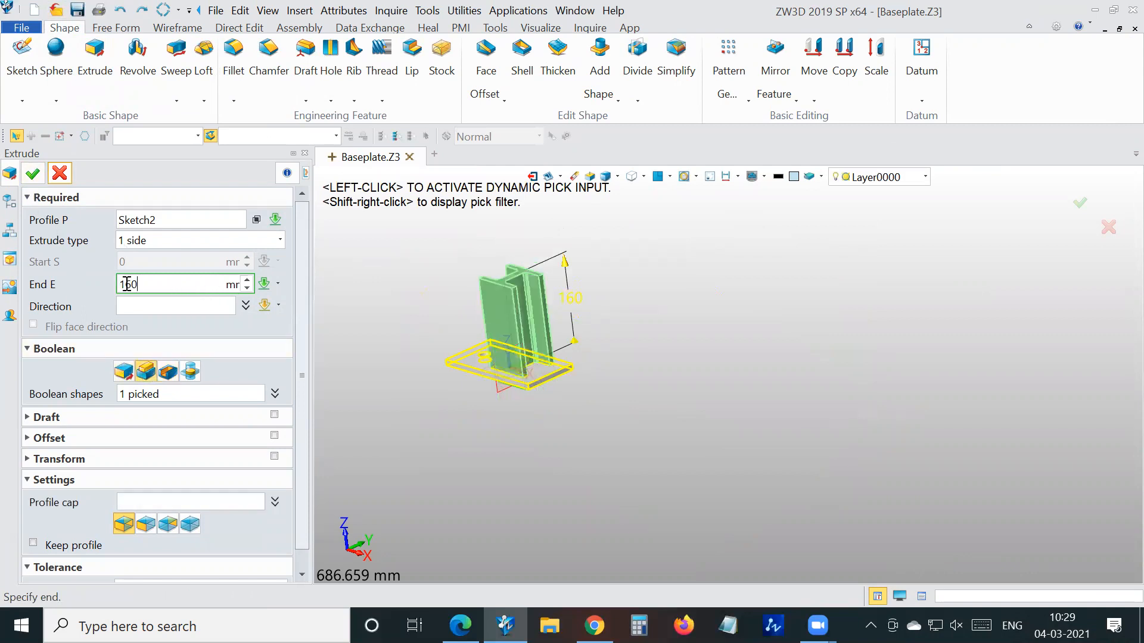
text(1000)
key(BackSpace)
click(32, 173)
Fillet the base plate's vertical corner edge at the hole end with a 5 mm radius
right_drag(554, 271, 618, 326)
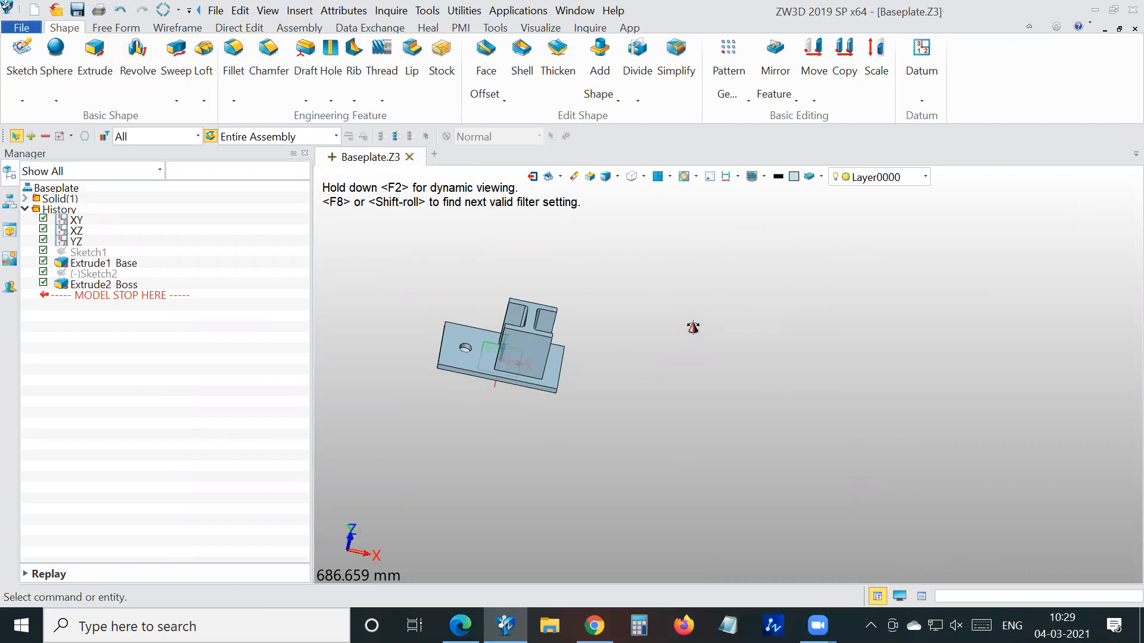
right_drag(689, 325, 577, 299)
click(234, 100)
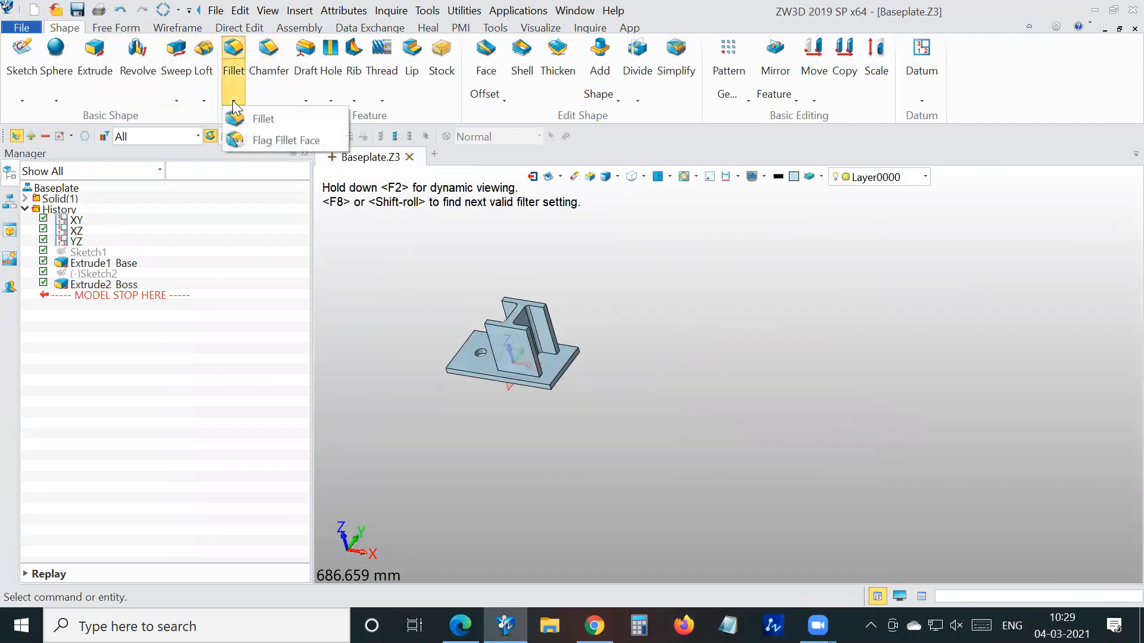
click(254, 123)
scroll(447, 379, up, 6)
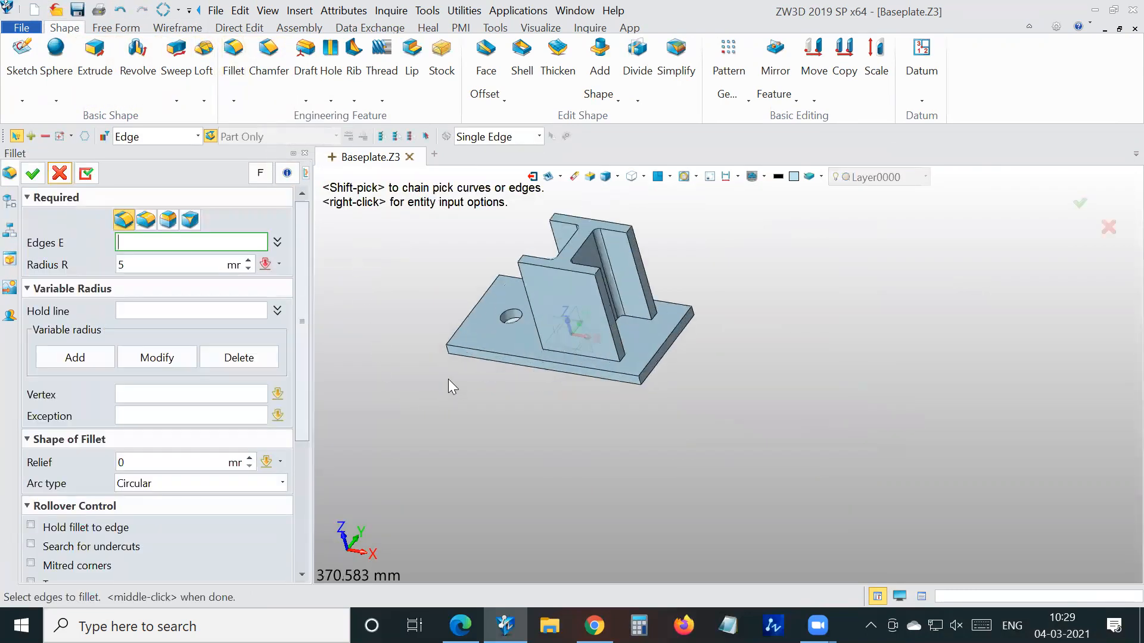
click(445, 345)
click(445, 346)
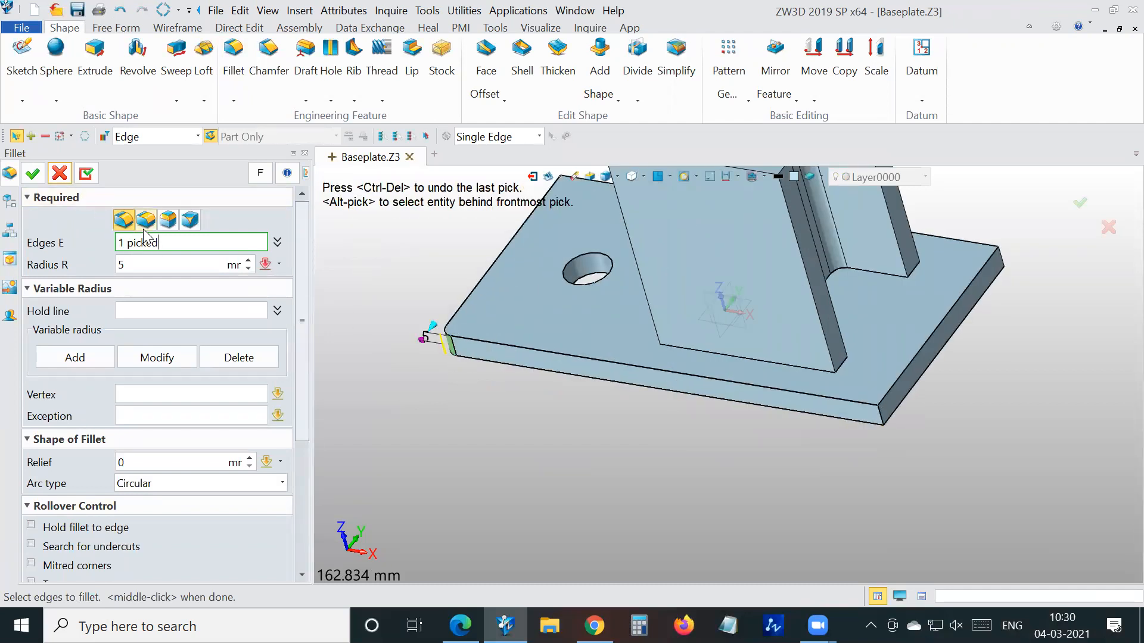
click(33, 174)
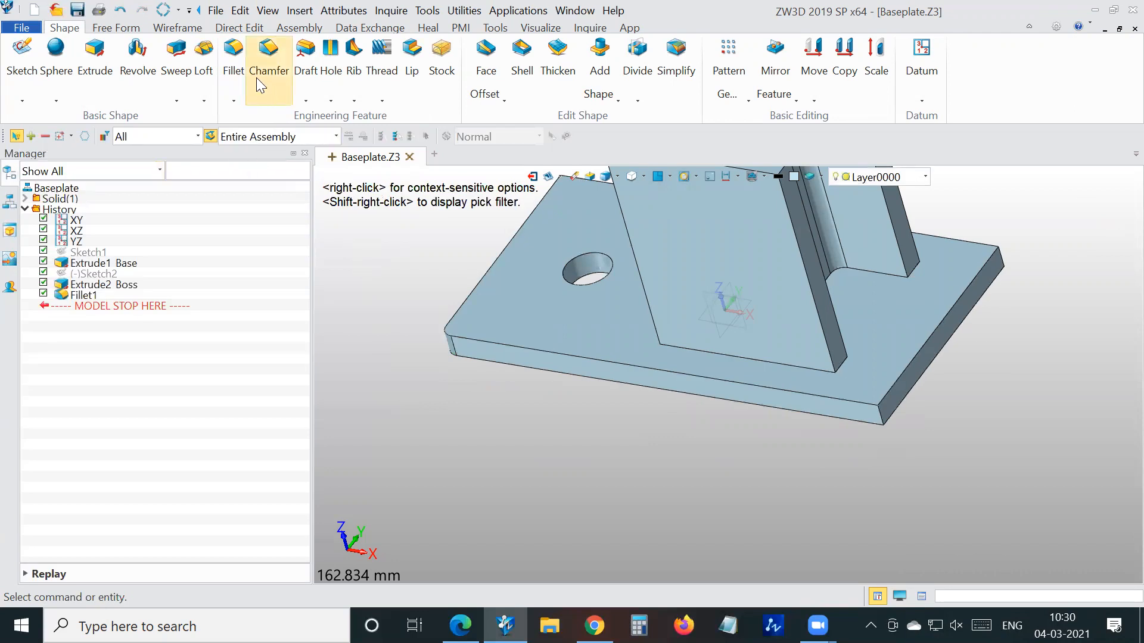
Apply an elliptical fillet with setbacks of 5 mm and 10 mm to the plate's near vertical corner edge at the I-section end
middle_click(402, 297)
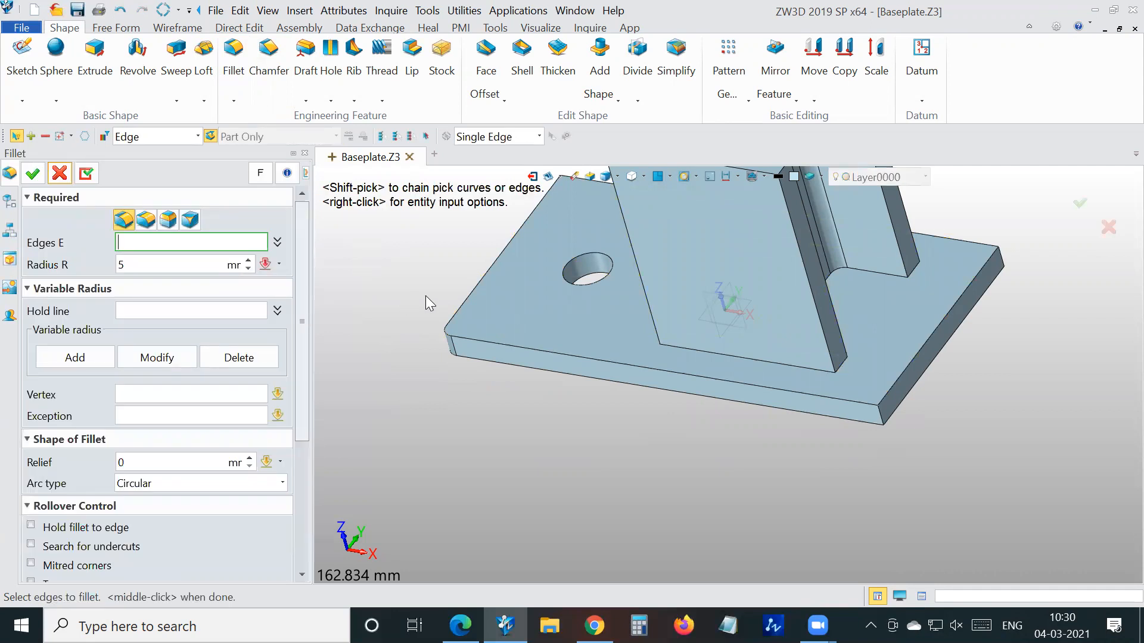
click(146, 221)
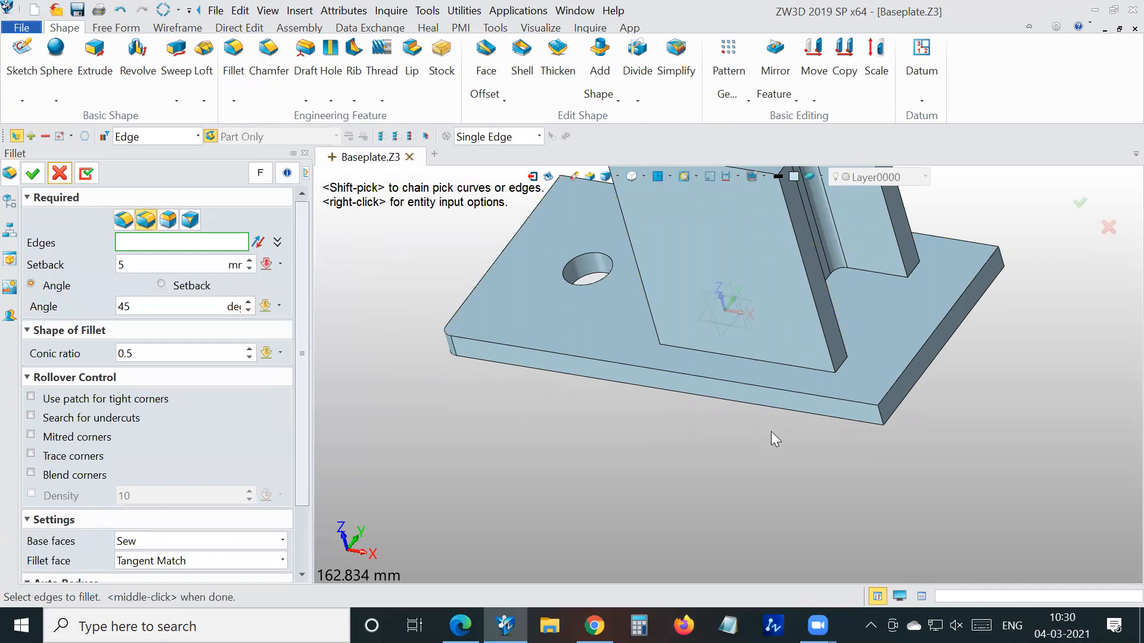
scroll(866, 411, up, 3)
click(900, 411)
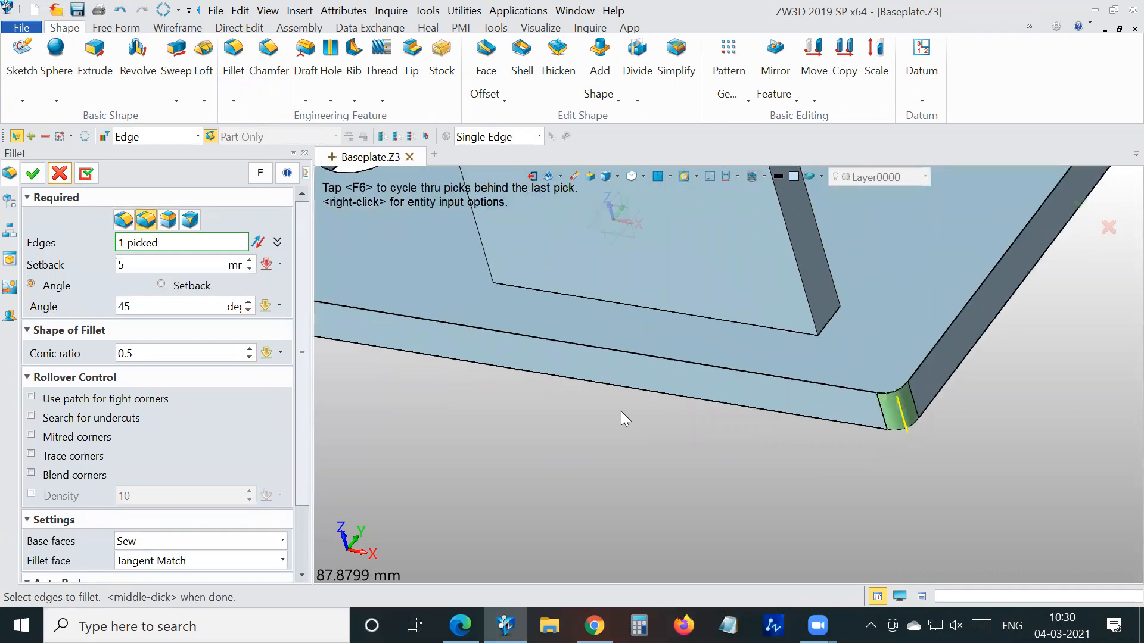
click(162, 285)
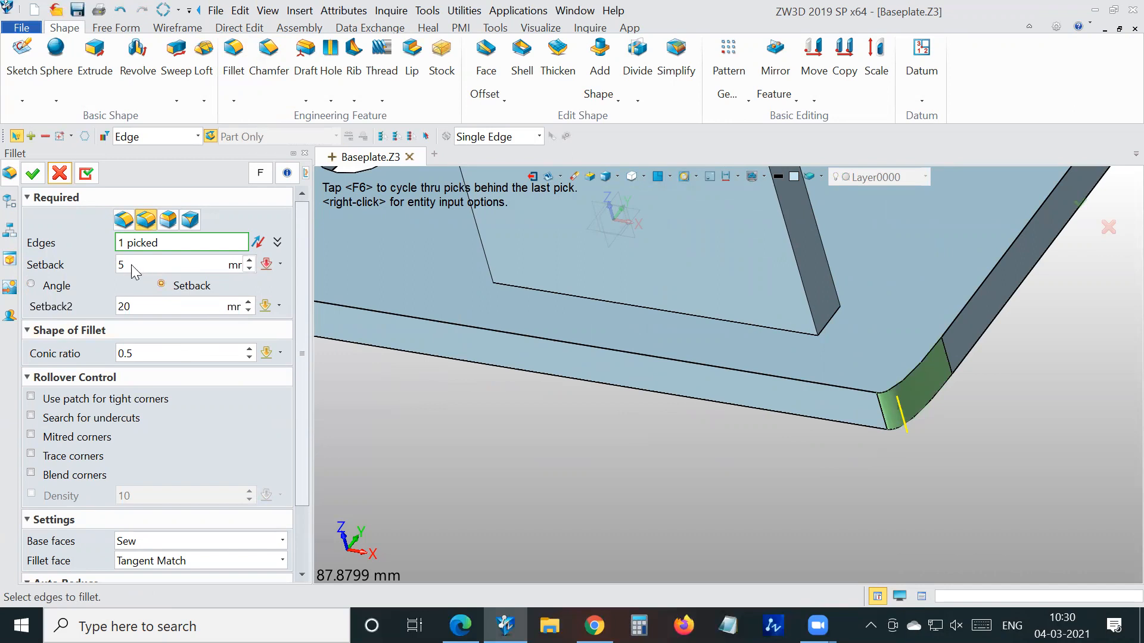
click(143, 306)
text(10)
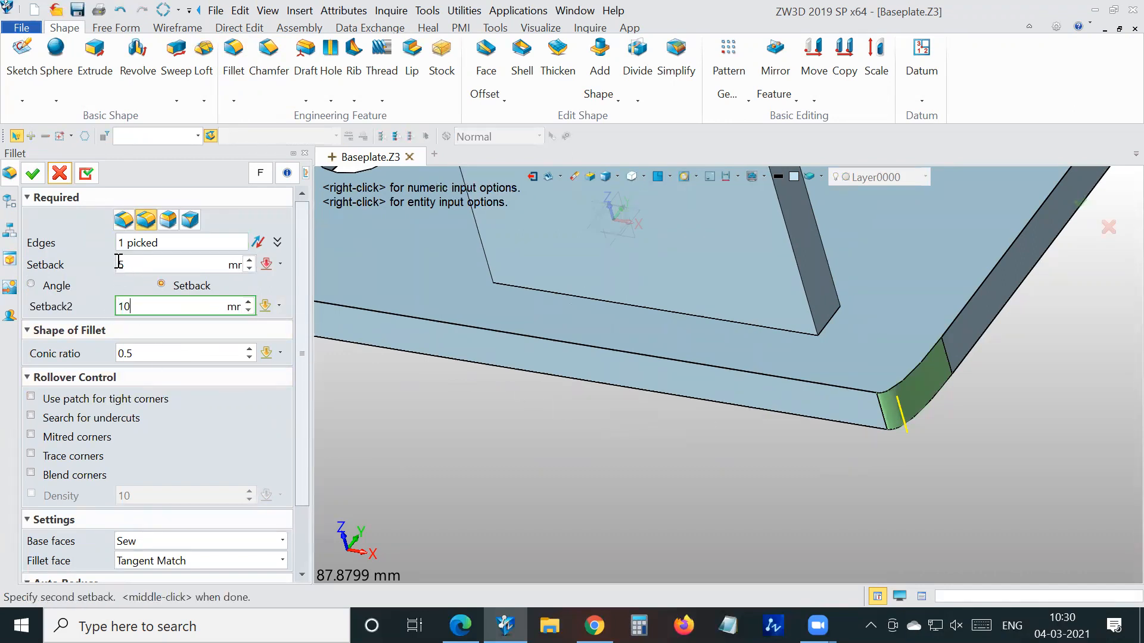
click(127, 262)
click(32, 173)
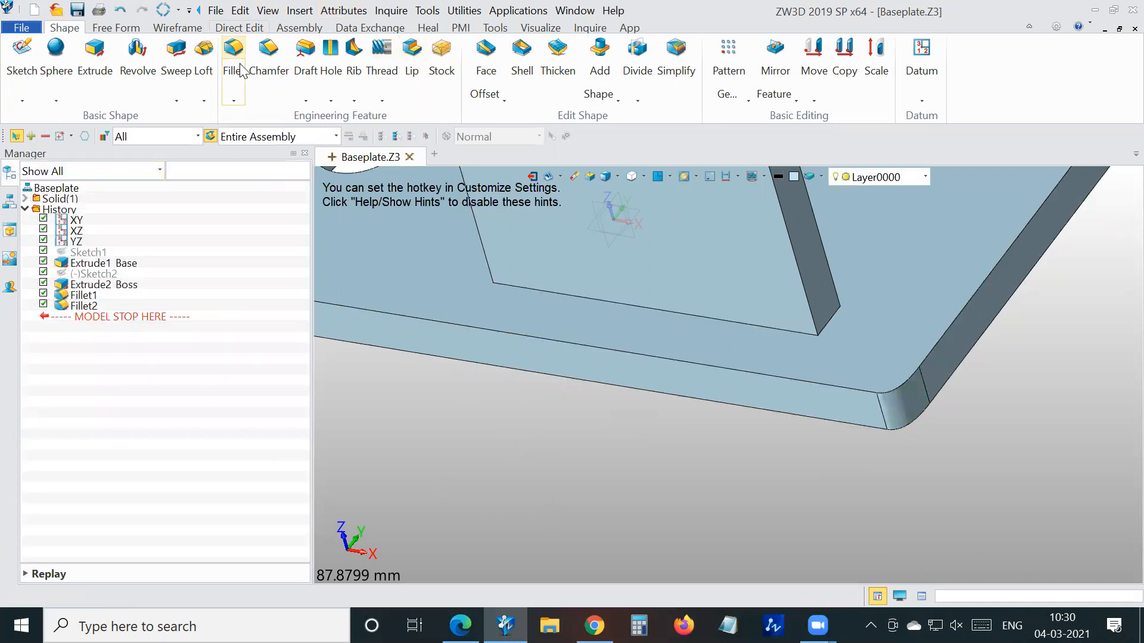
Fillet all edges of the I-section's top face with a face fillet of 1 mm radius
click(233, 97)
click(250, 119)
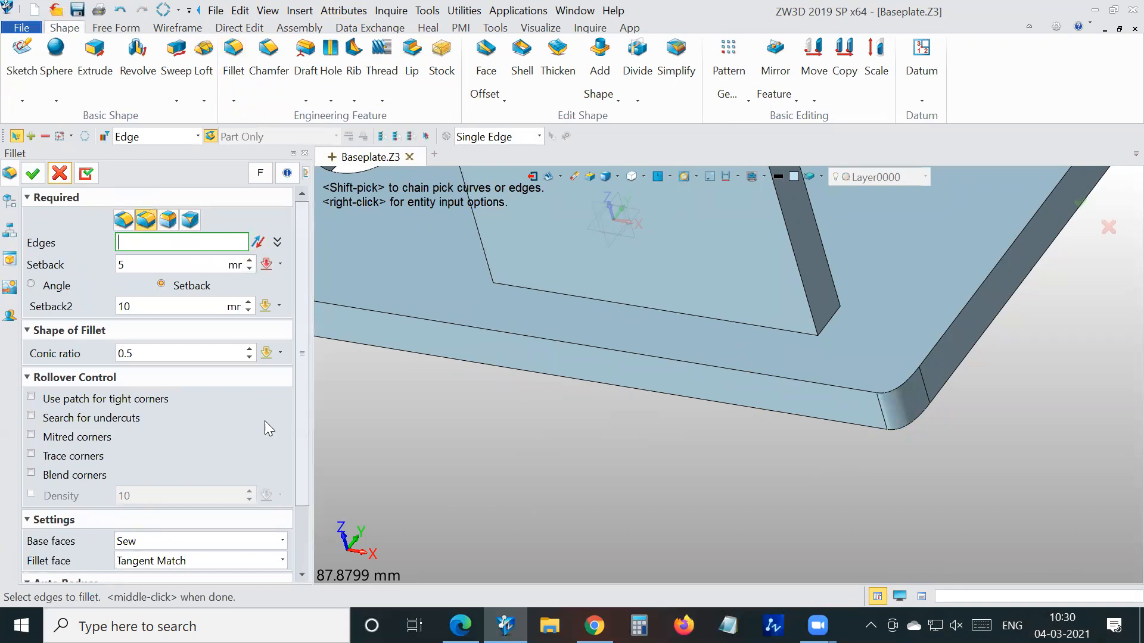
scroll(502, 465, down, 3)
scroll(520, 438, down, 2)
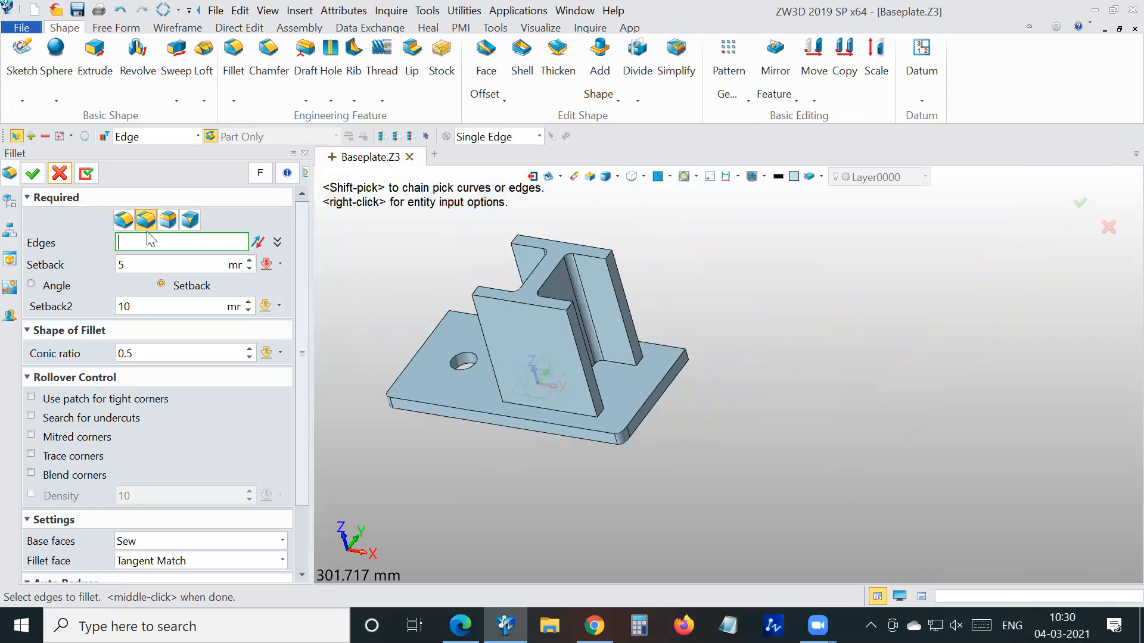
click(167, 220)
click(509, 308)
scroll(511, 295, up, 2)
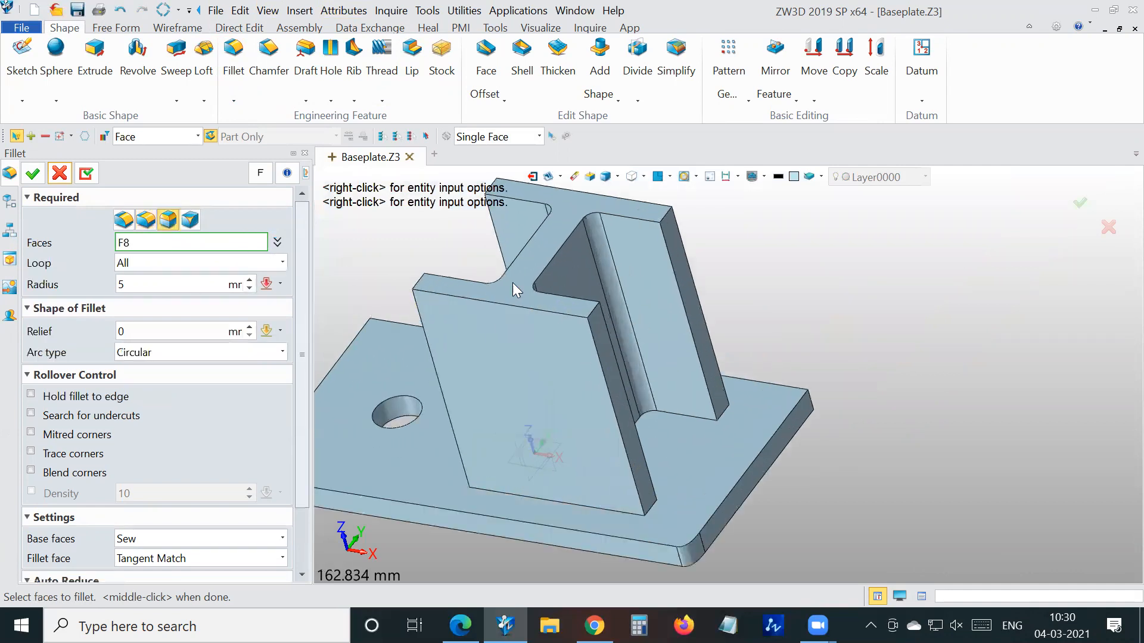
click(512, 283)
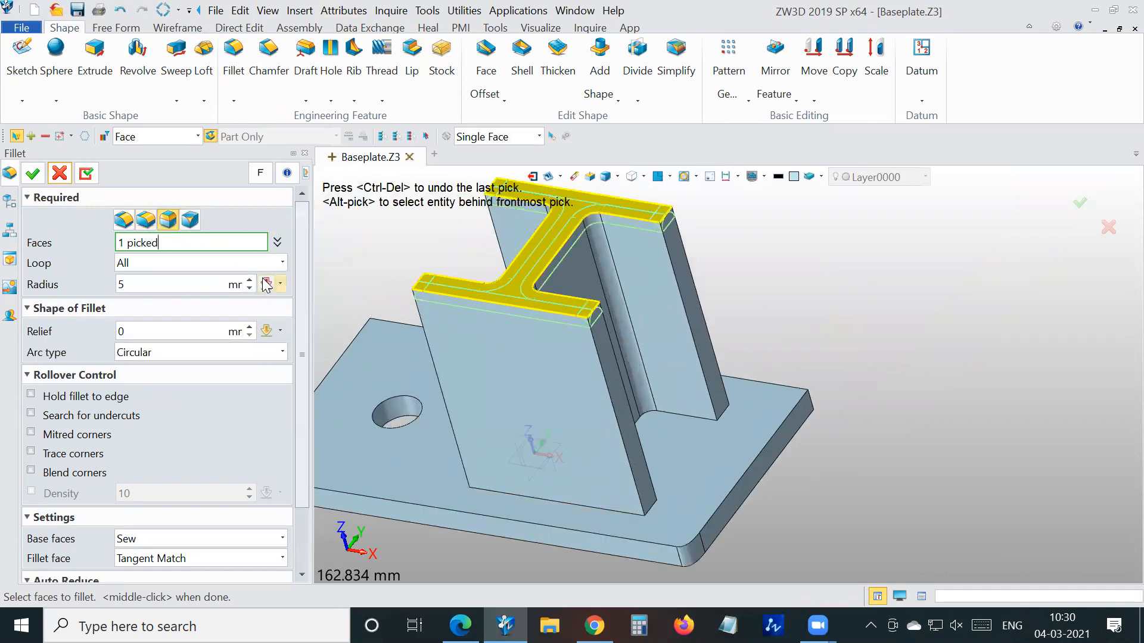
click(137, 284)
text(1)
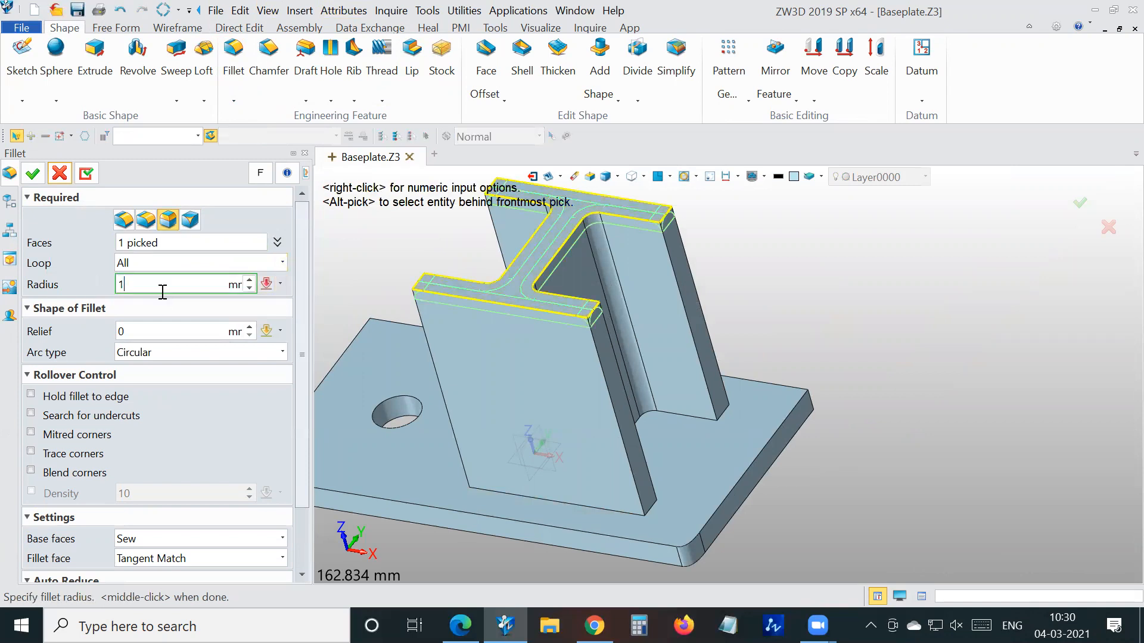
click(32, 173)
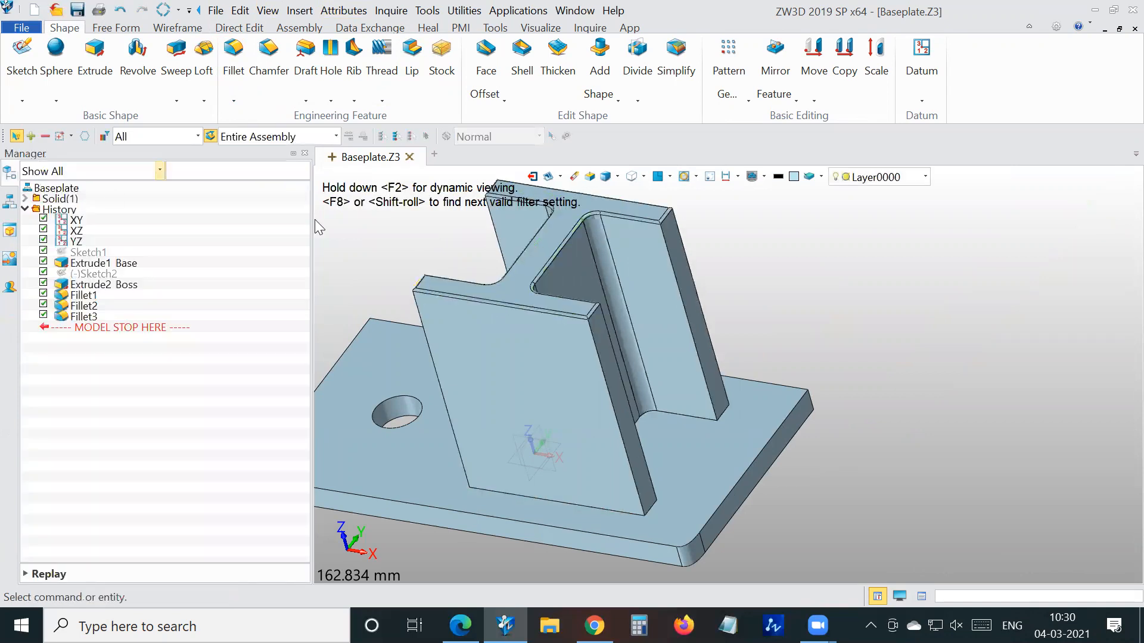
Add a vertex fillet with a 9 mm setback at the plate's far upper corner on the I-section end
scroll(489, 294, up, 4)
scroll(553, 250, down, 5)
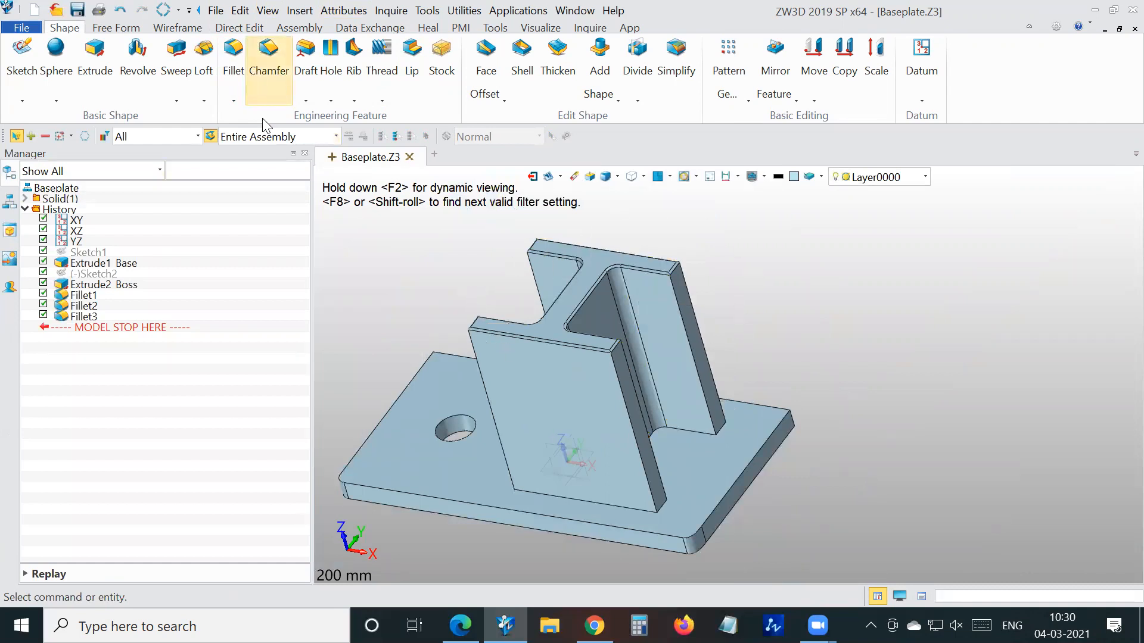
click(233, 100)
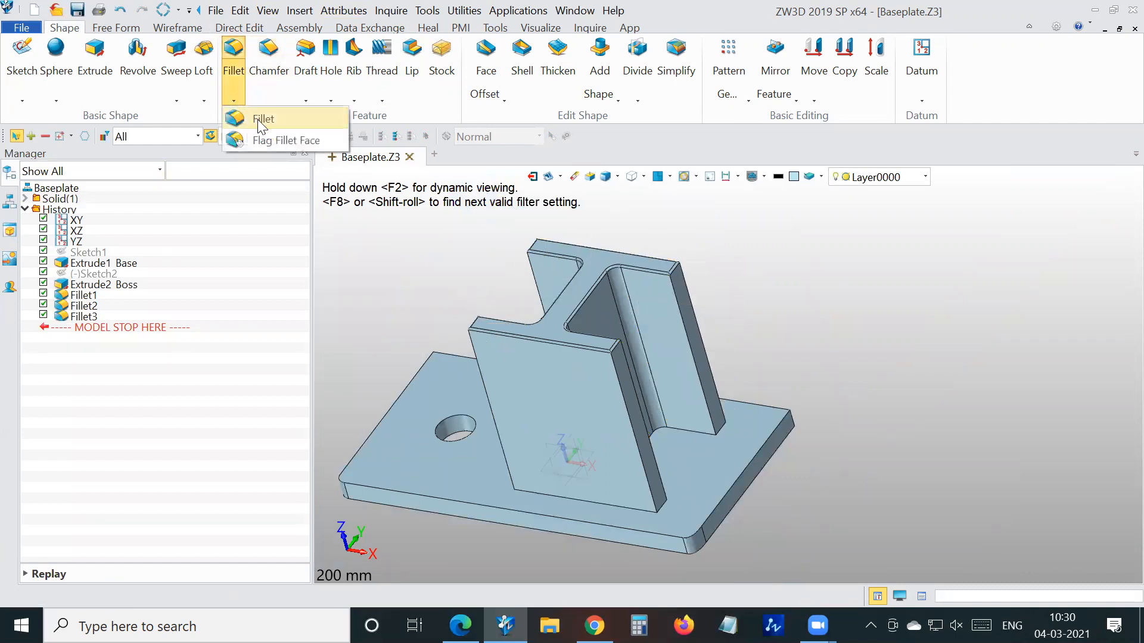
click(262, 117)
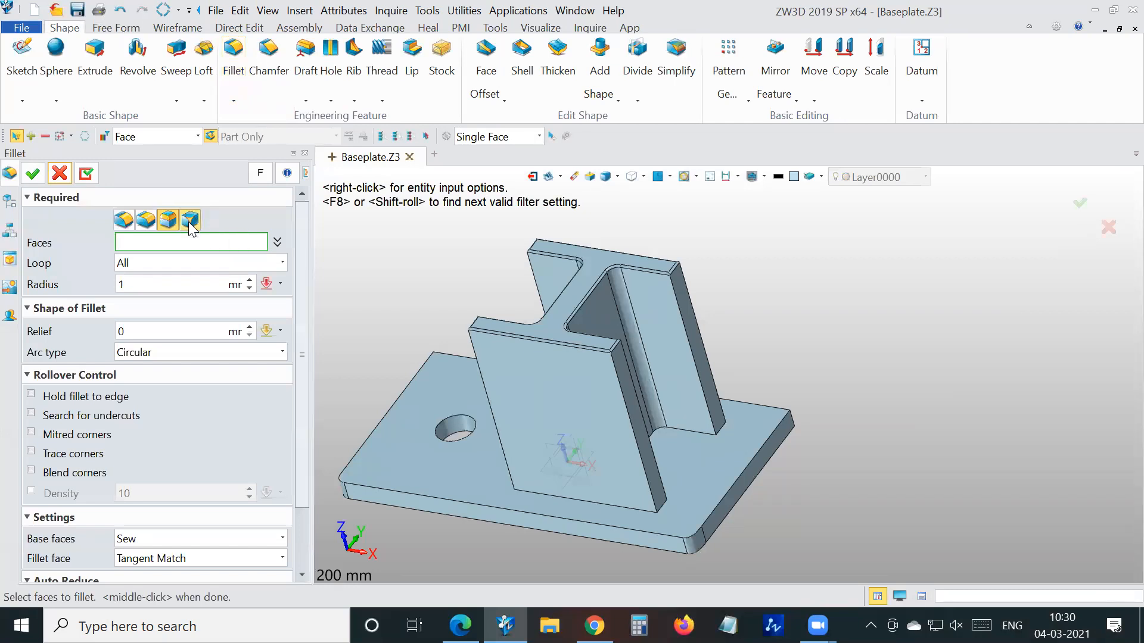
click(190, 221)
scroll(770, 402, up, 3)
click(765, 403)
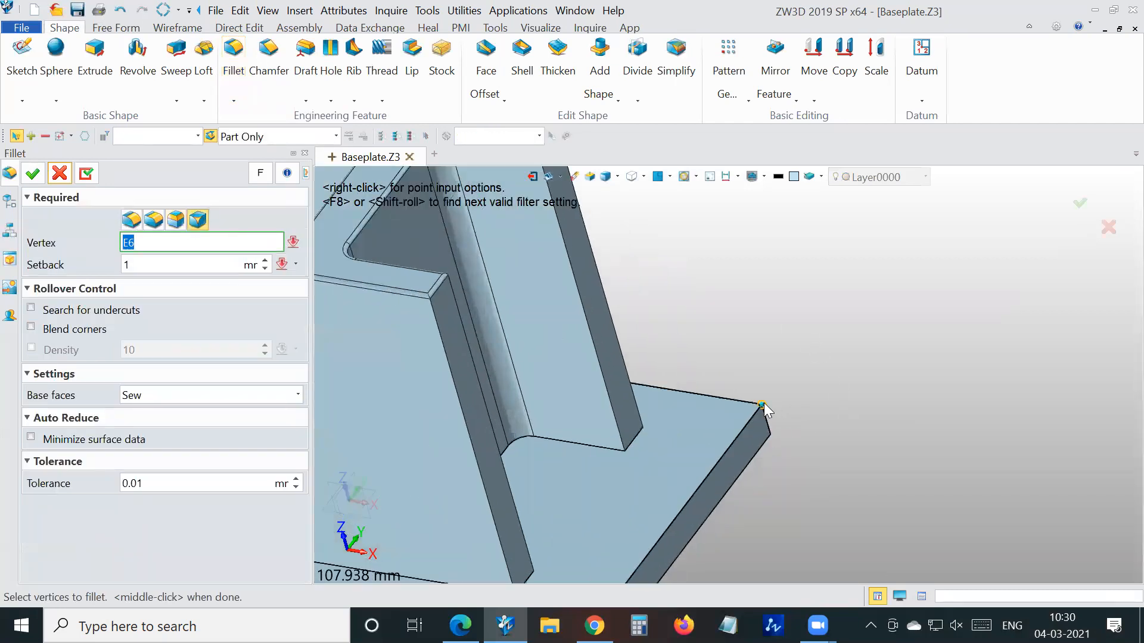
scroll(774, 400, up, 6)
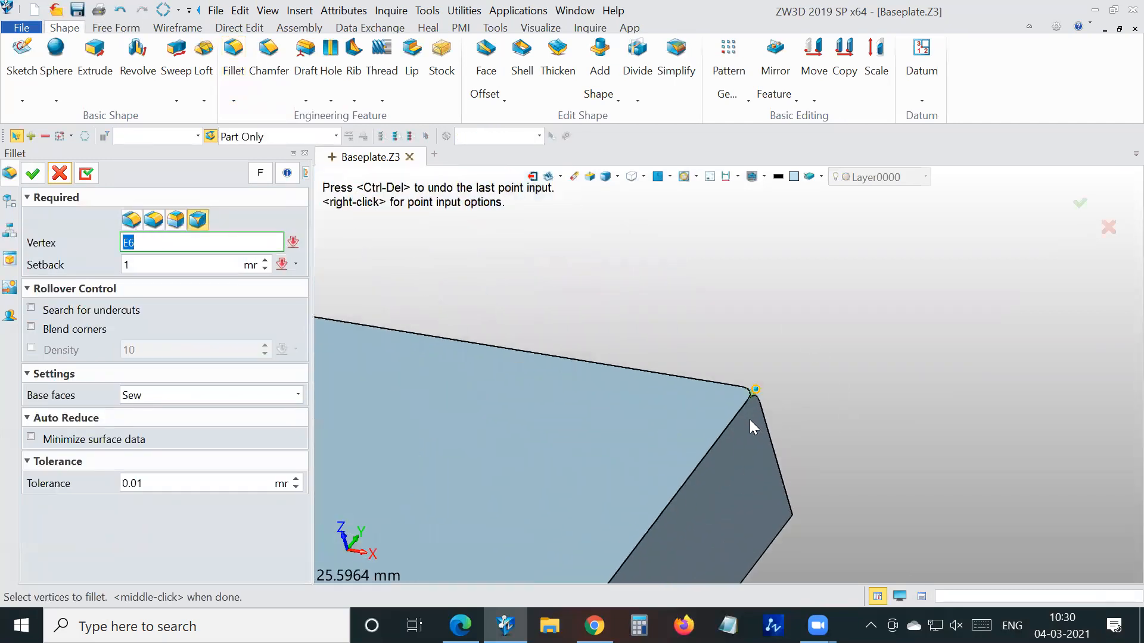
click(133, 259)
scroll(137, 259, up, 8)
scroll(451, 332, down, 2)
right_drag(661, 335, 599, 385)
scroll(584, 406, down, 2)
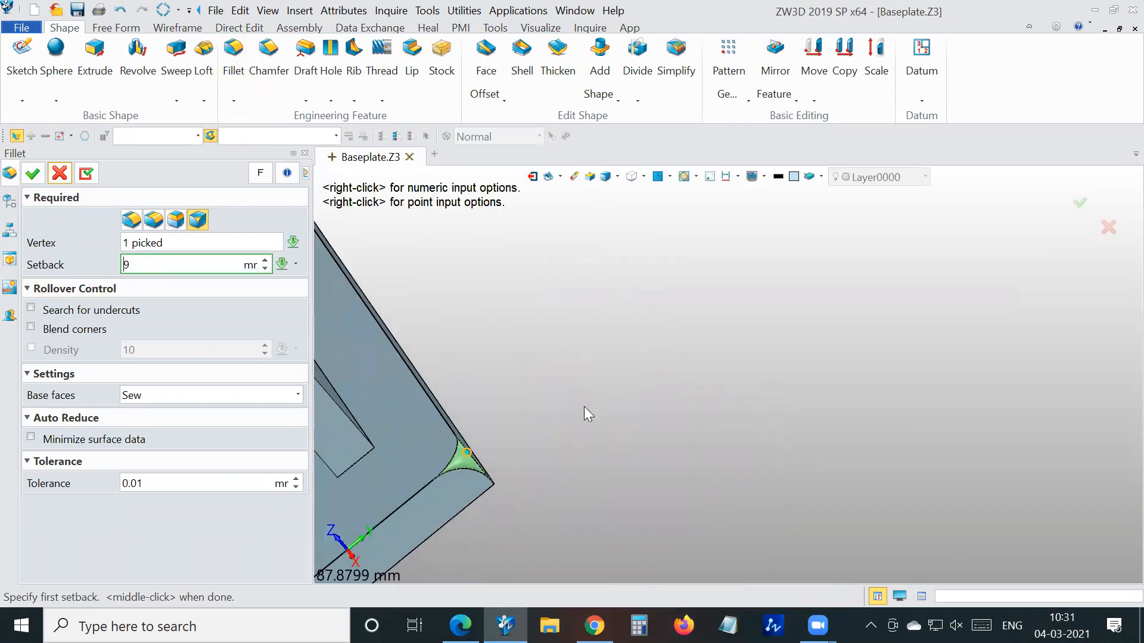
click(33, 172)
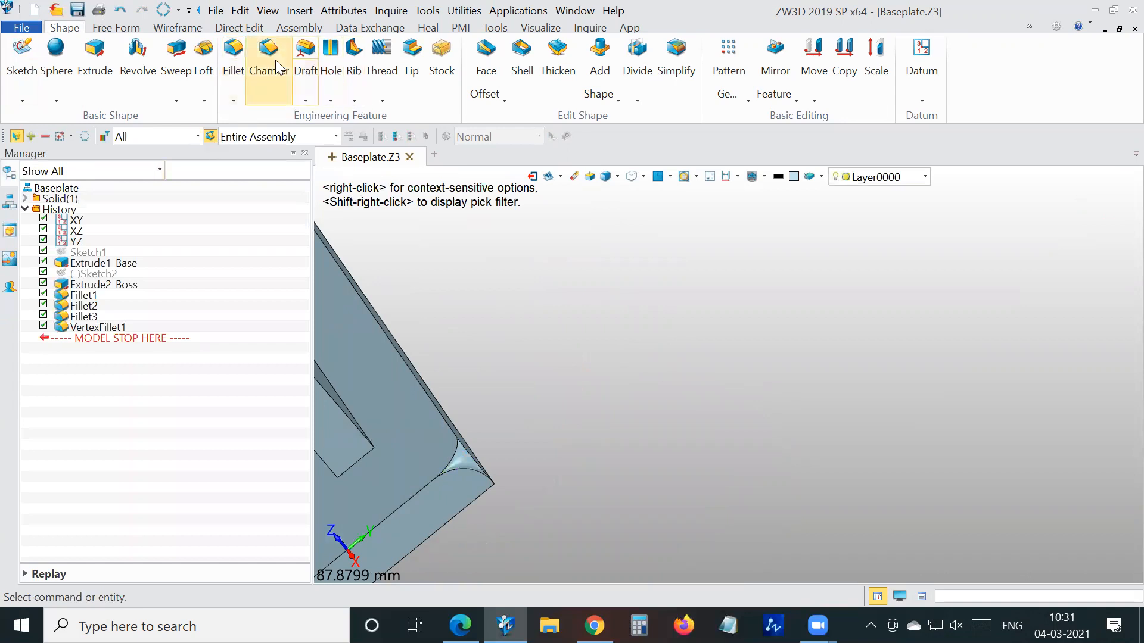
click(274, 60)
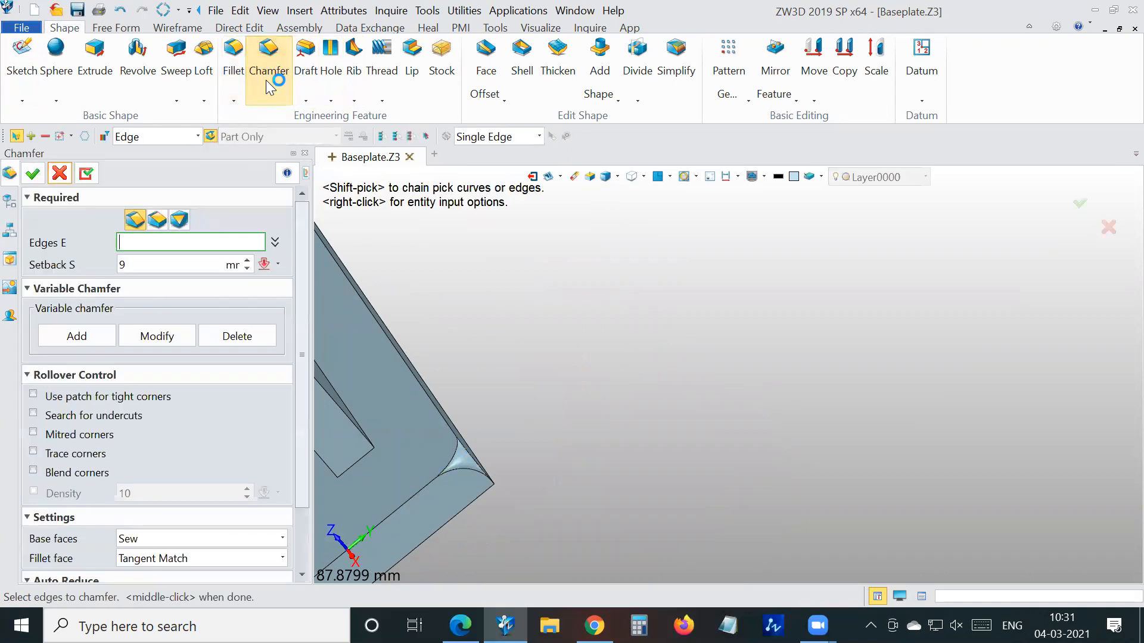
click(59, 173)
scroll(661, 370, down, 8)
right_drag(650, 374, 684, 334)
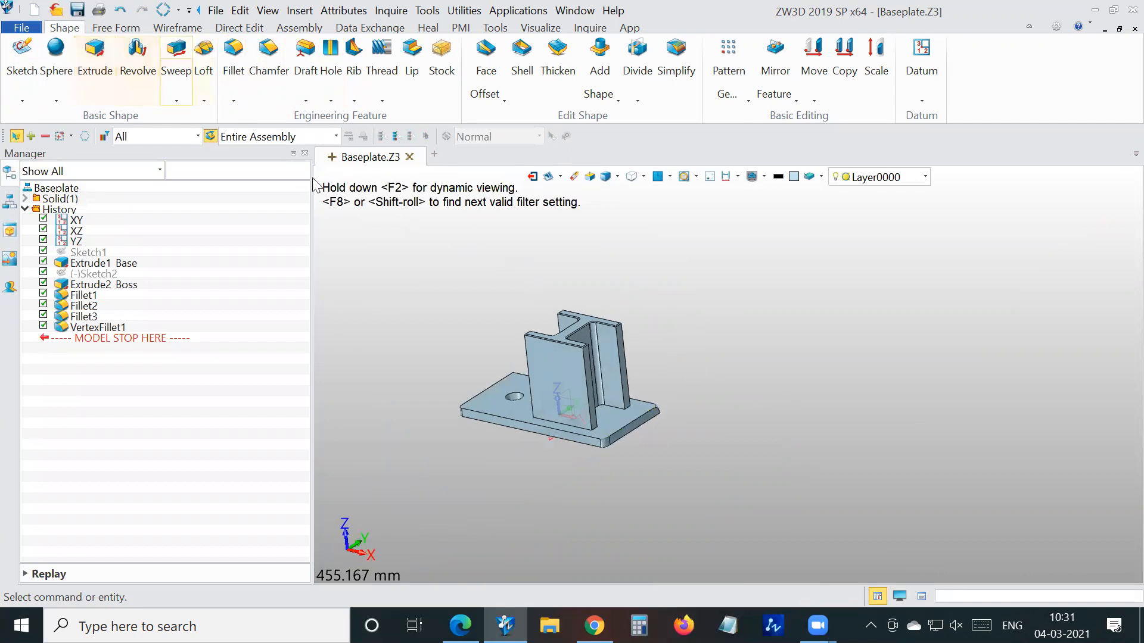
right_drag(591, 271, 607, 270)
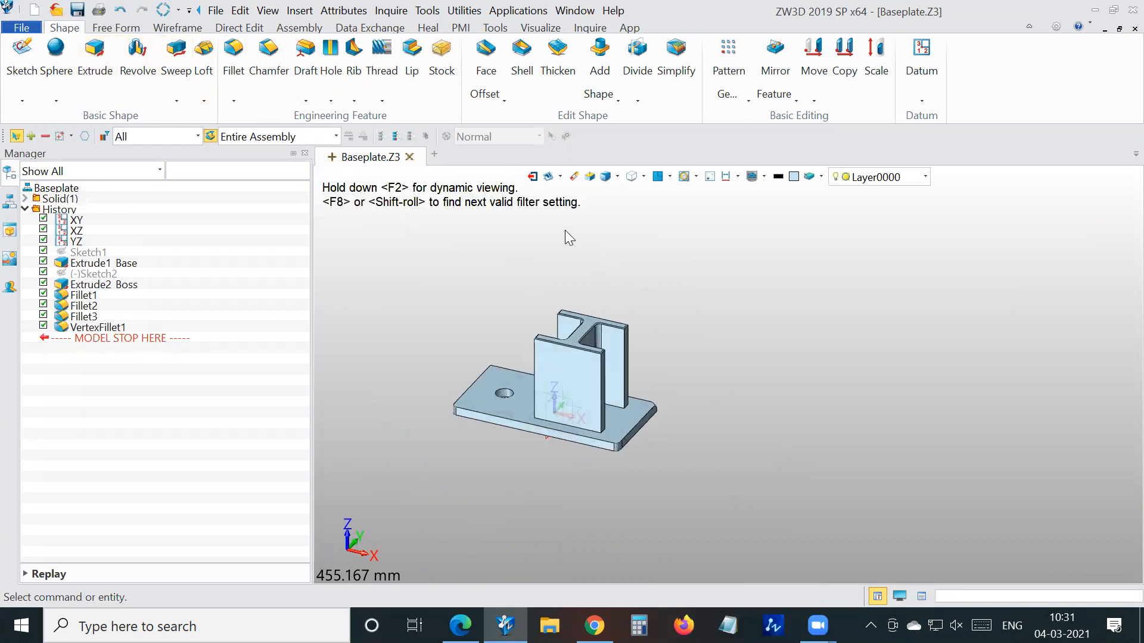
Create a 2D sheet of the Baseplate part from the A4_H(ANSI) template
click(561, 178)
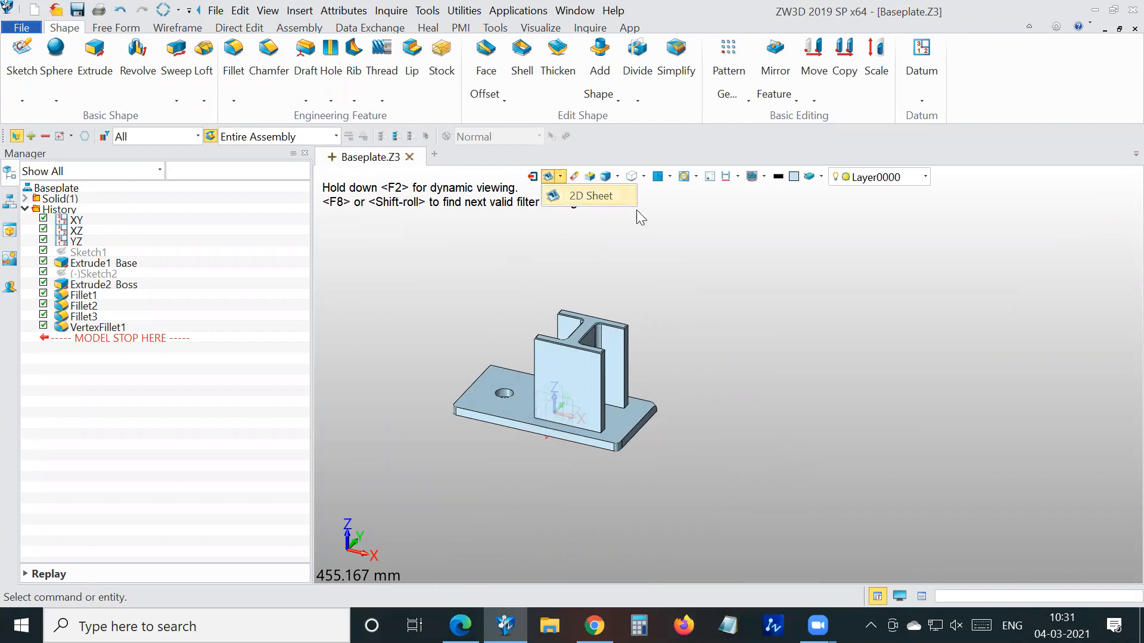
right_click(710, 285)
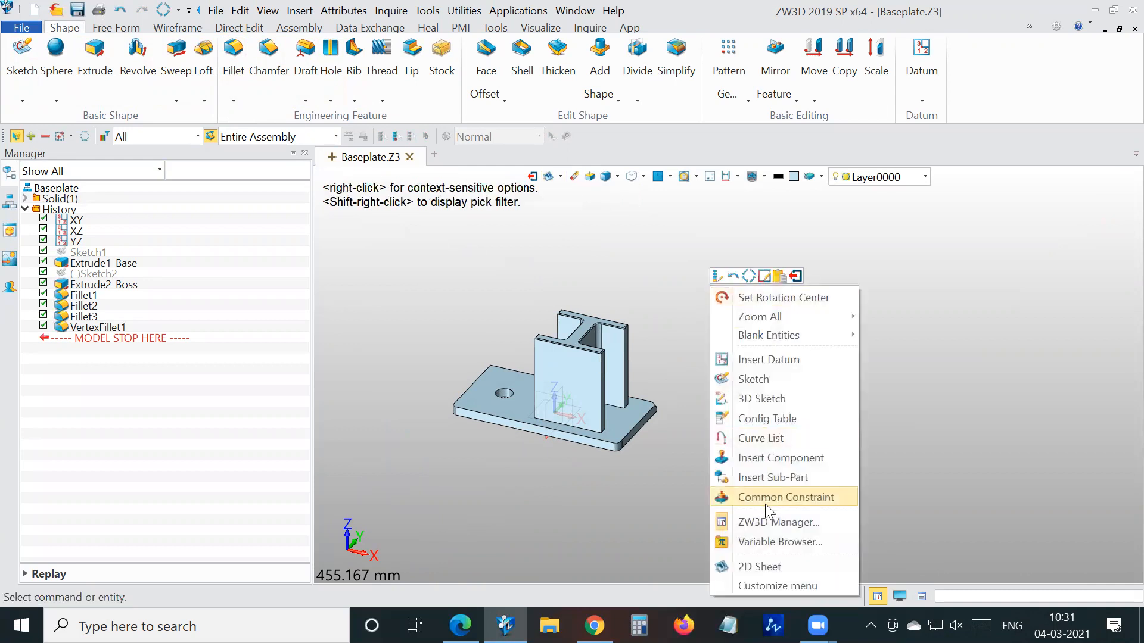
click(756, 566)
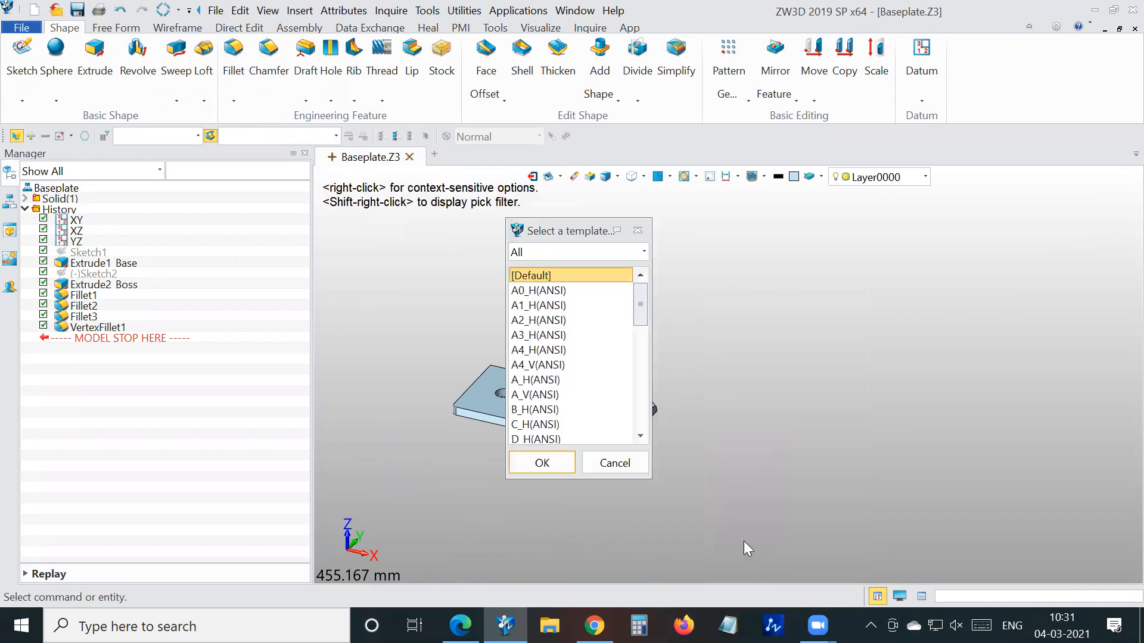
drag(639, 319, 630, 293)
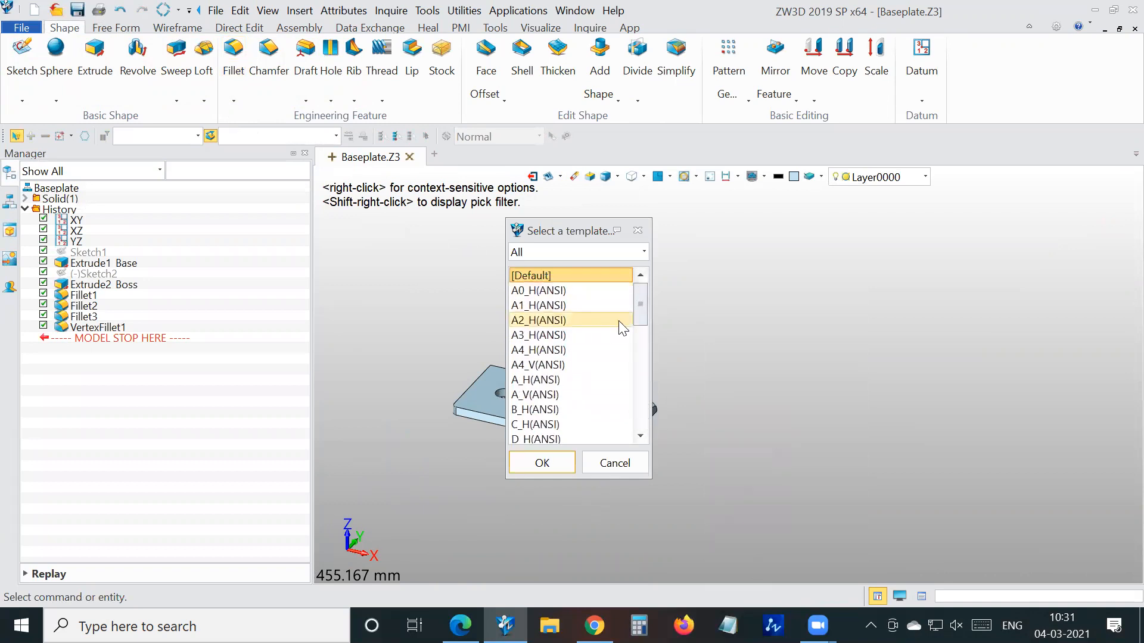
click(540, 350)
click(543, 462)
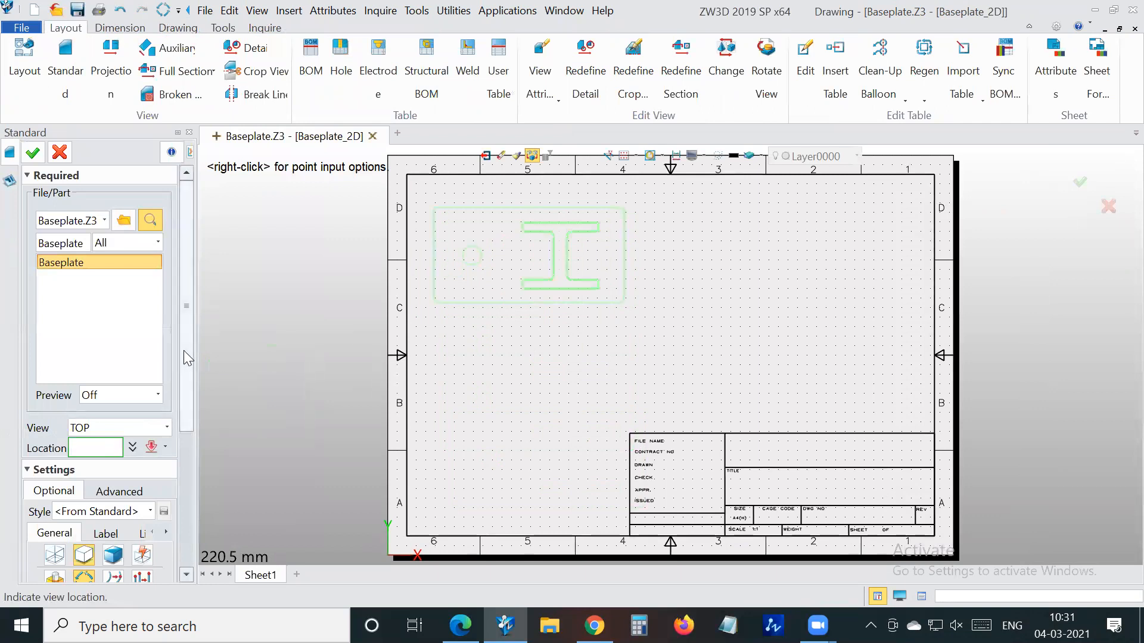
Set the custom view scale to 1:3 and place the Baseplate's TOP view in the sheet's upper left area
scroll(186, 357, down, 5)
click(157, 496)
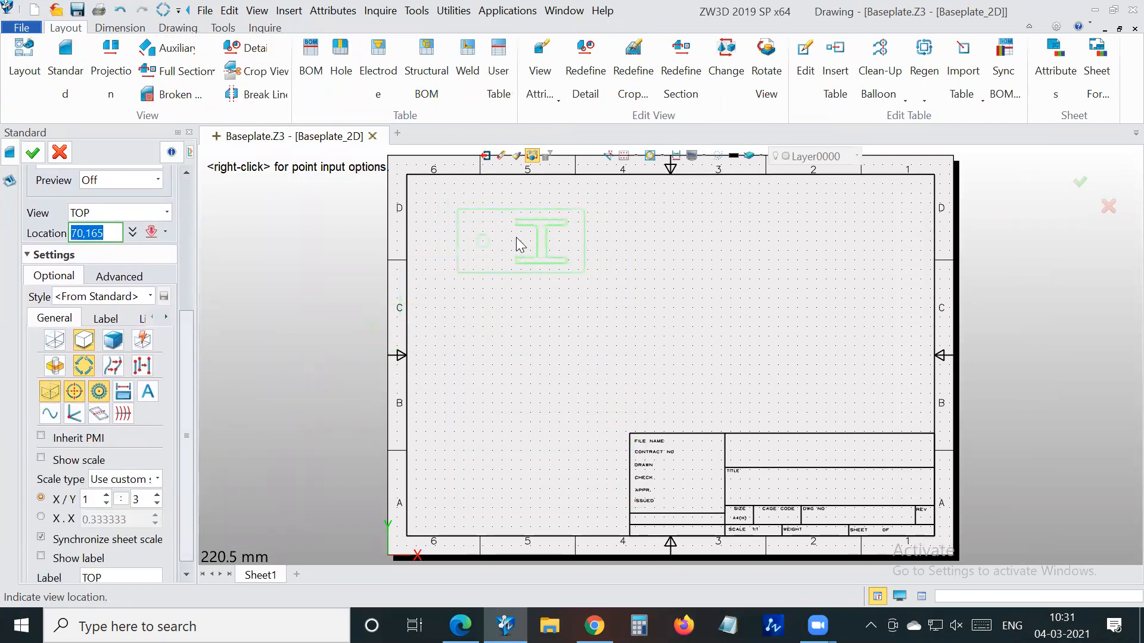
drag(189, 326, 360, 251)
scroll(276, 373, up, 3)
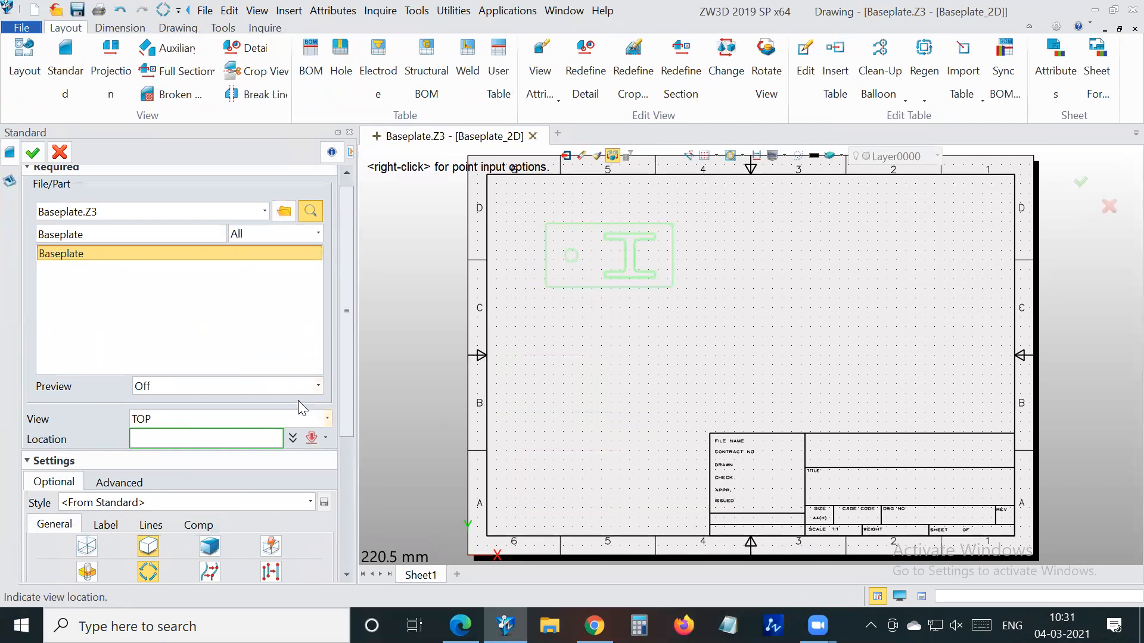
drag(343, 372, 347, 486)
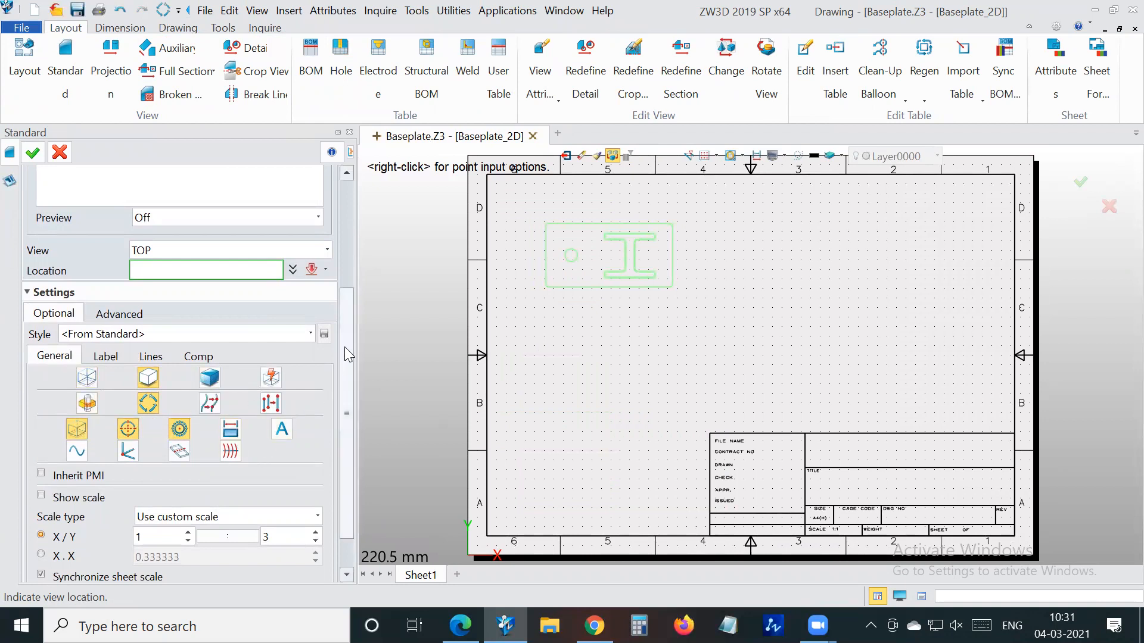
drag(344, 347, 349, 401)
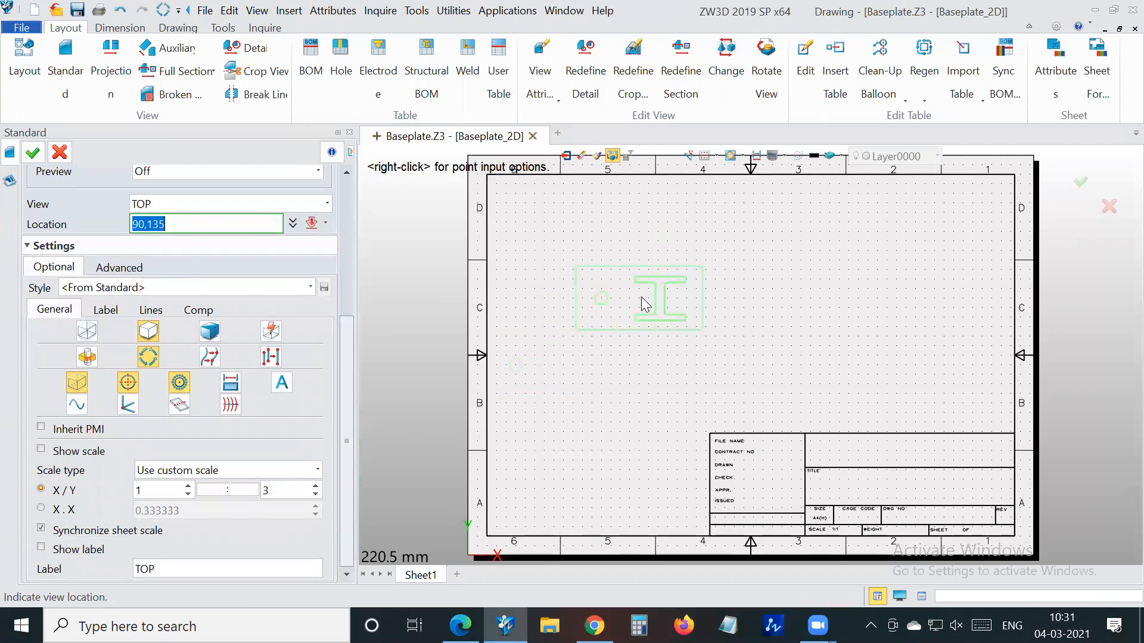
click(608, 236)
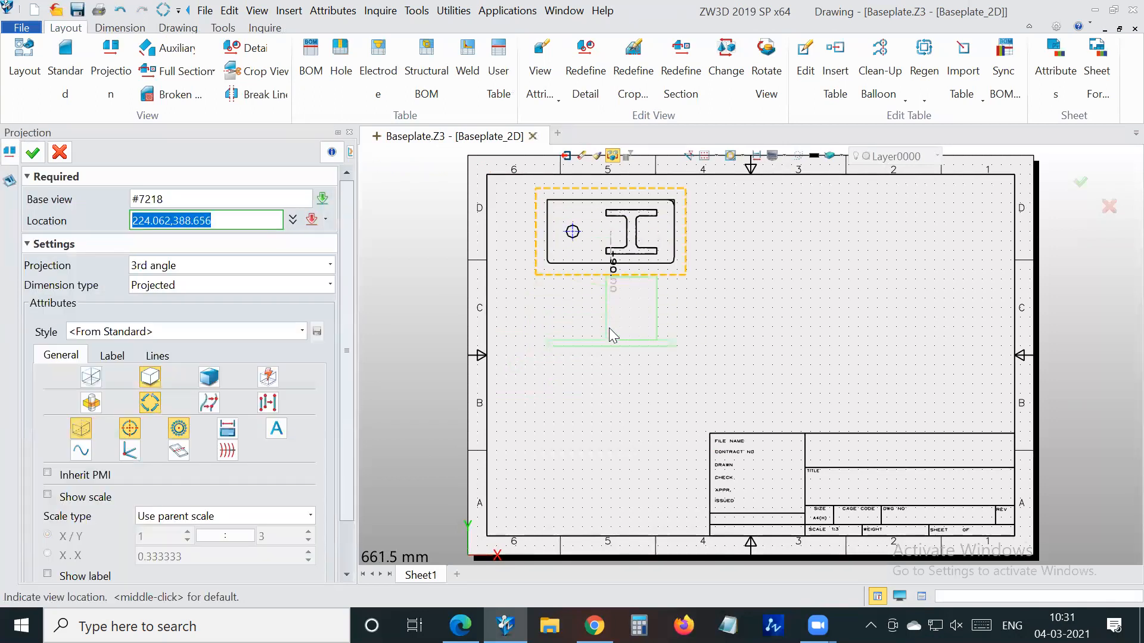
Project a front view below the top view and a side view to its right
click(611, 351)
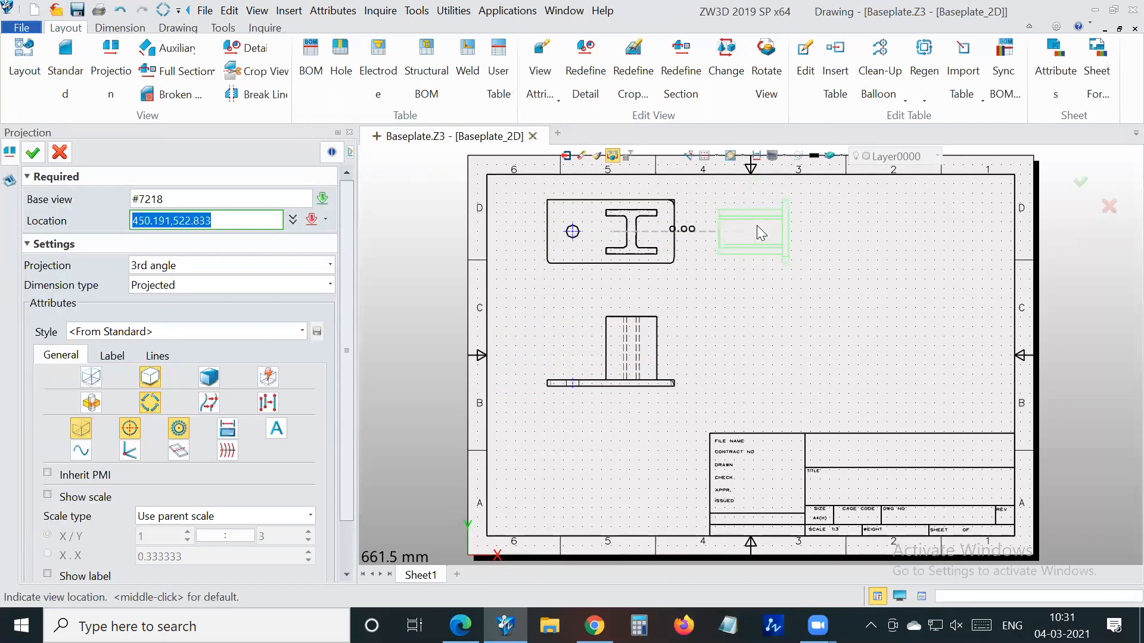
click(752, 228)
click(60, 153)
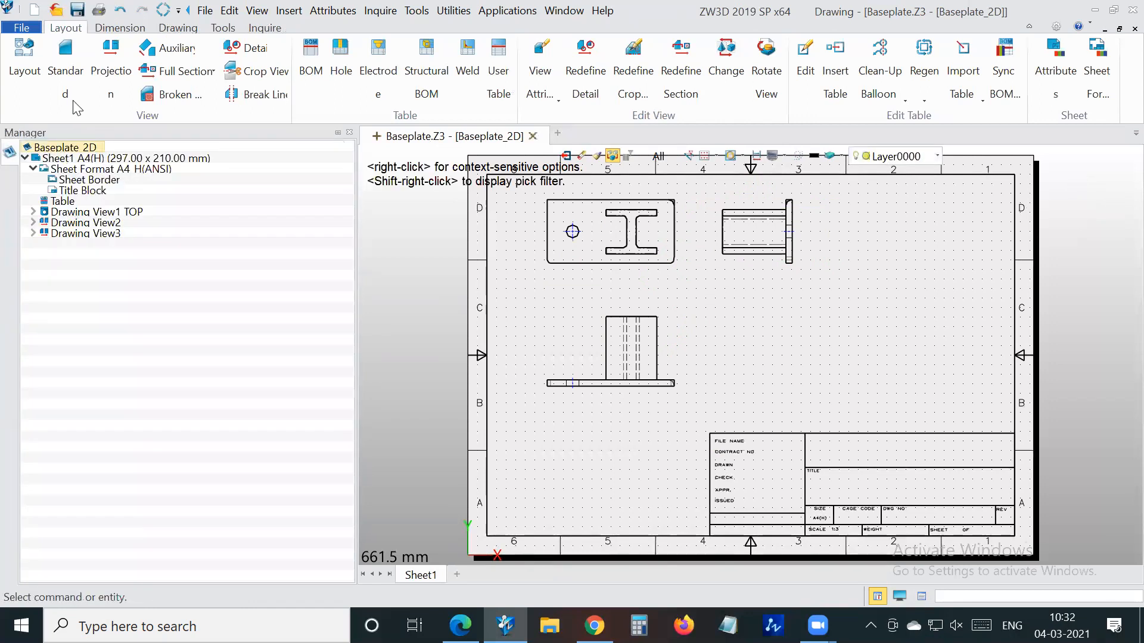
Place a shaded ISOMETRIC standard view of the Baseplate at 1:2 custom scale in the right-hand part of the sheet
click(66, 72)
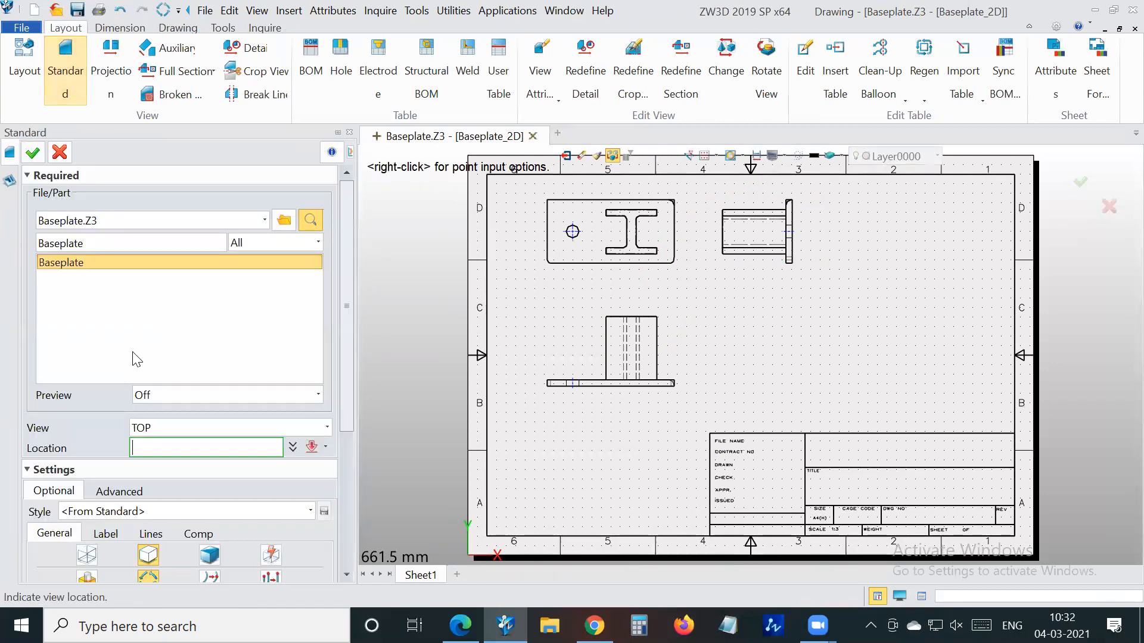
click(211, 429)
click(181, 530)
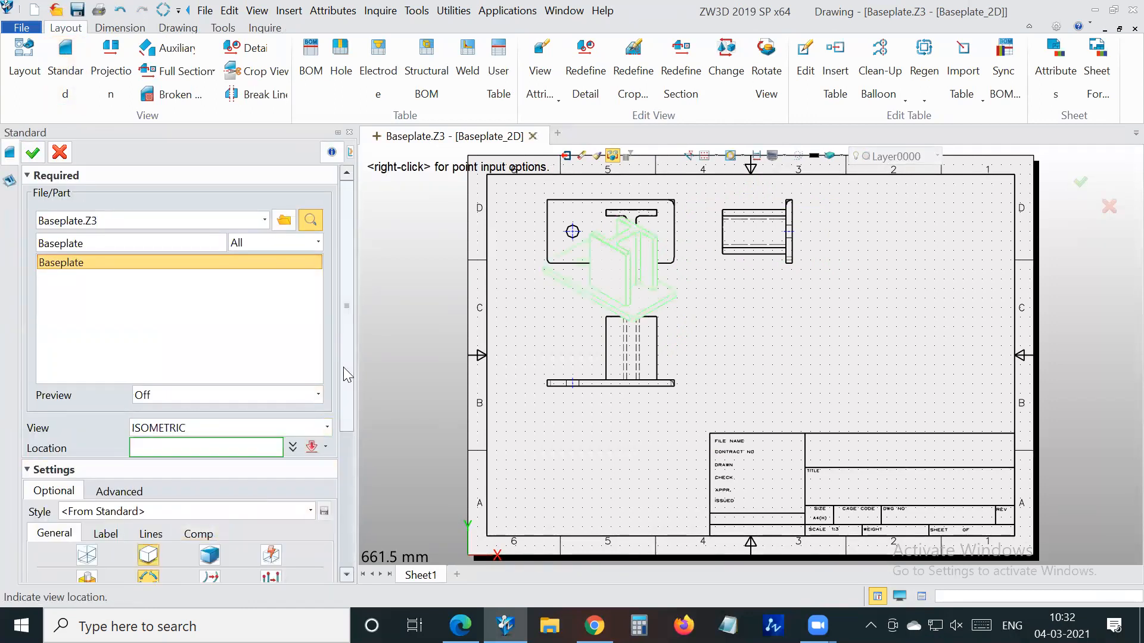
drag(343, 374, 345, 449)
click(208, 411)
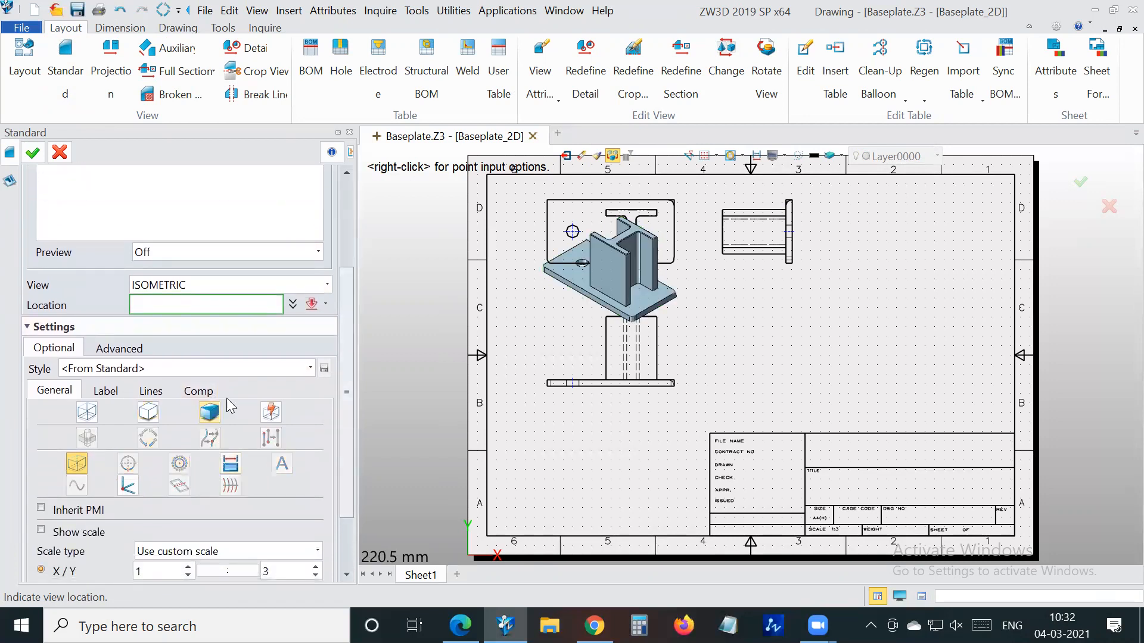
drag(346, 391, 352, 505)
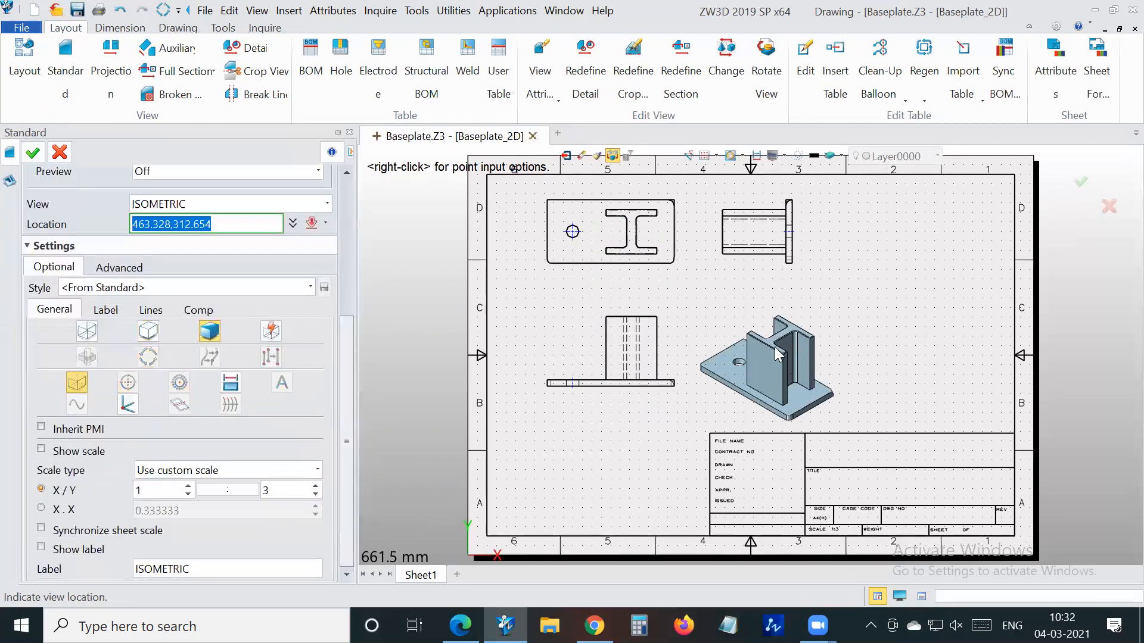
click(314, 486)
click(316, 494)
click(315, 494)
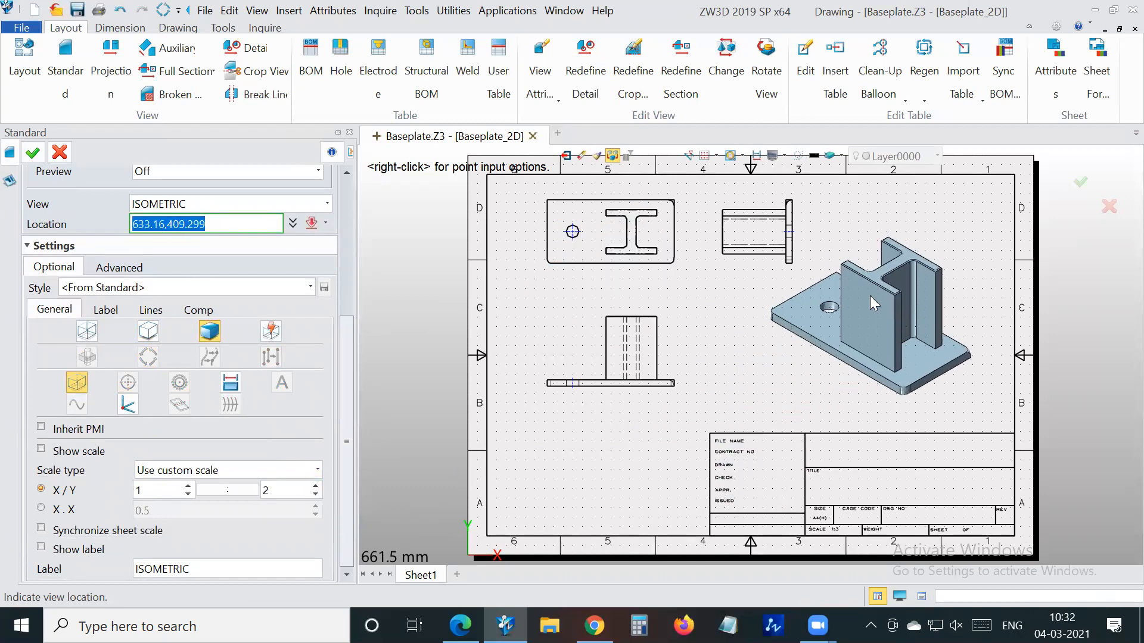
click(869, 295)
key(Escape)
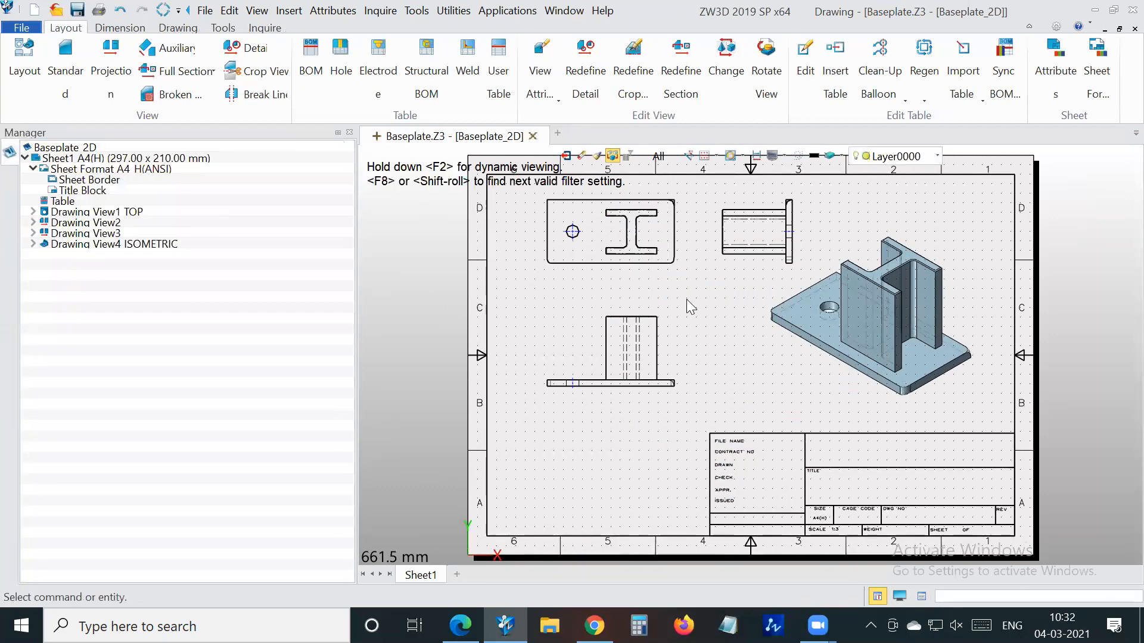
Review the top view's general, label and line attributes, including the hidden-line display and individual line types
scroll(690, 306, down, 1)
scroll(625, 262, up, 1)
scroll(625, 262, up, 1)
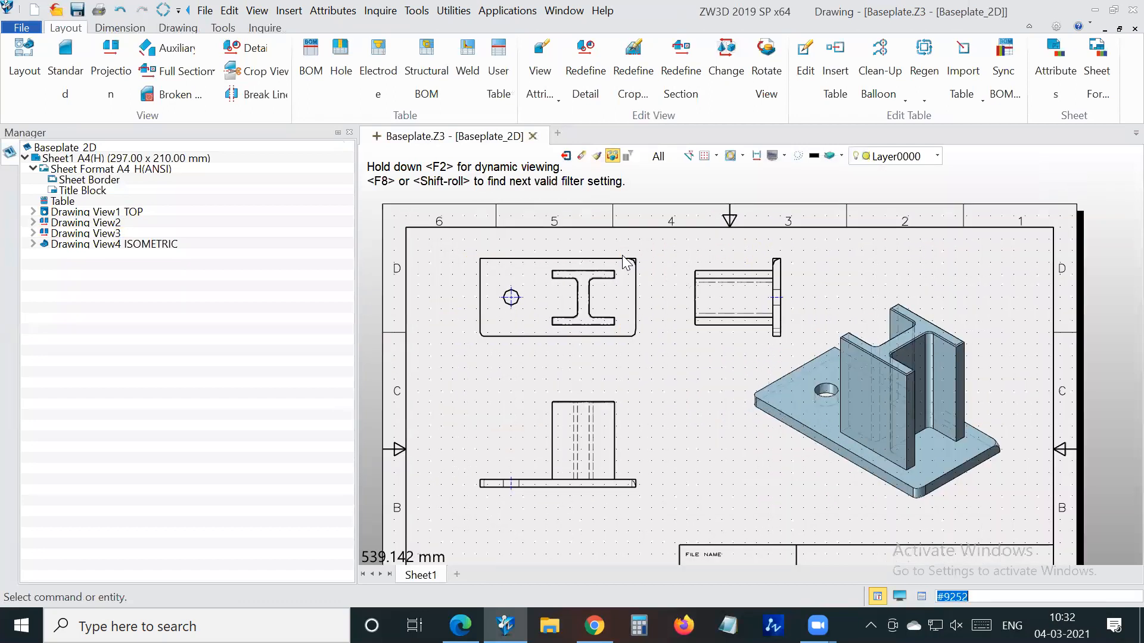
scroll(625, 262, up, 1)
double_click(530, 314)
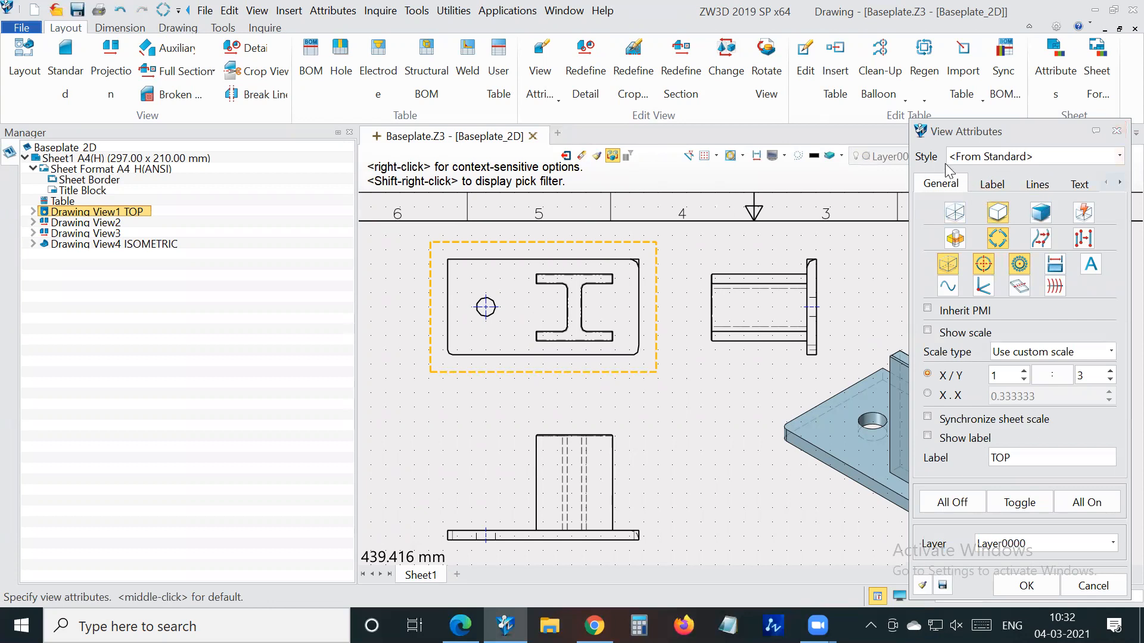
click(951, 261)
click(951, 265)
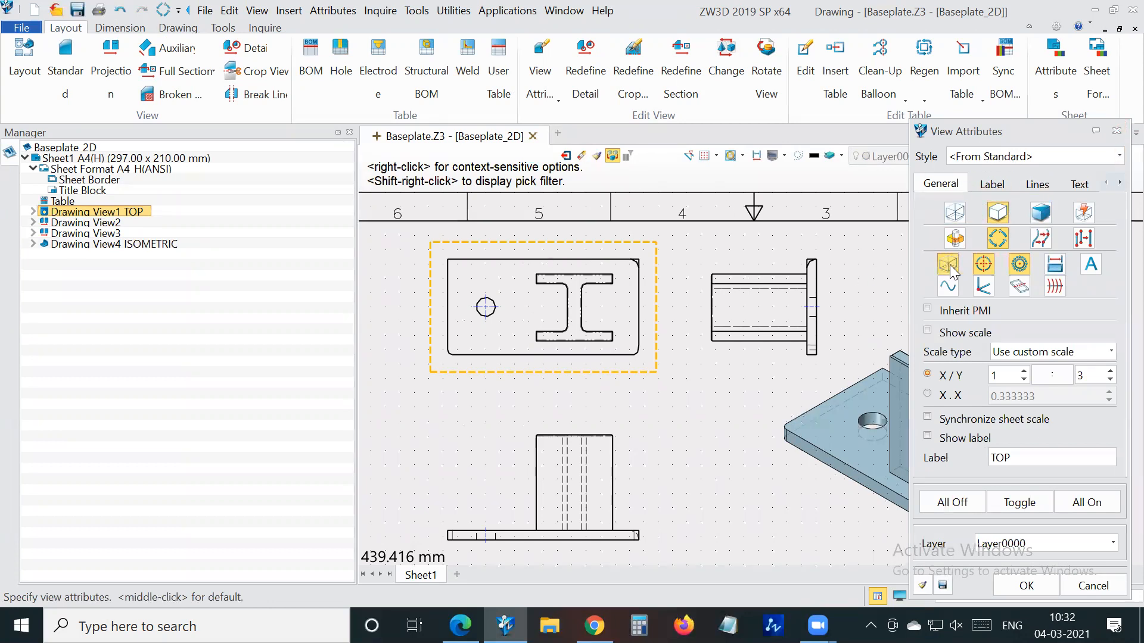
click(992, 184)
click(1036, 184)
scroll(977, 350, down, 1)
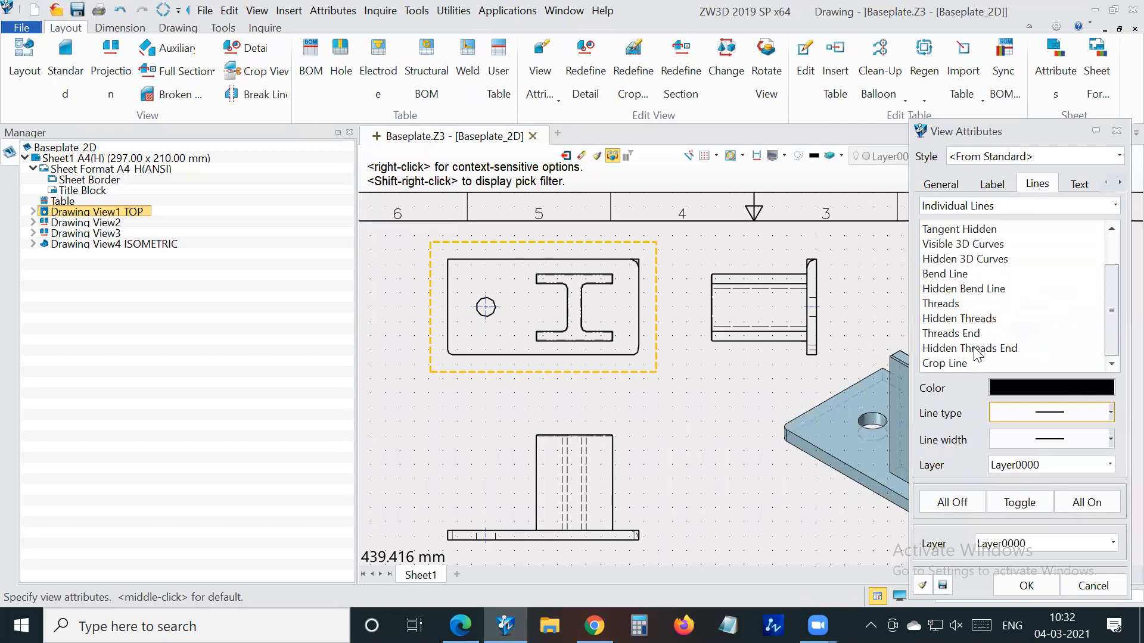
scroll(1111, 177, up, 1)
click(1116, 131)
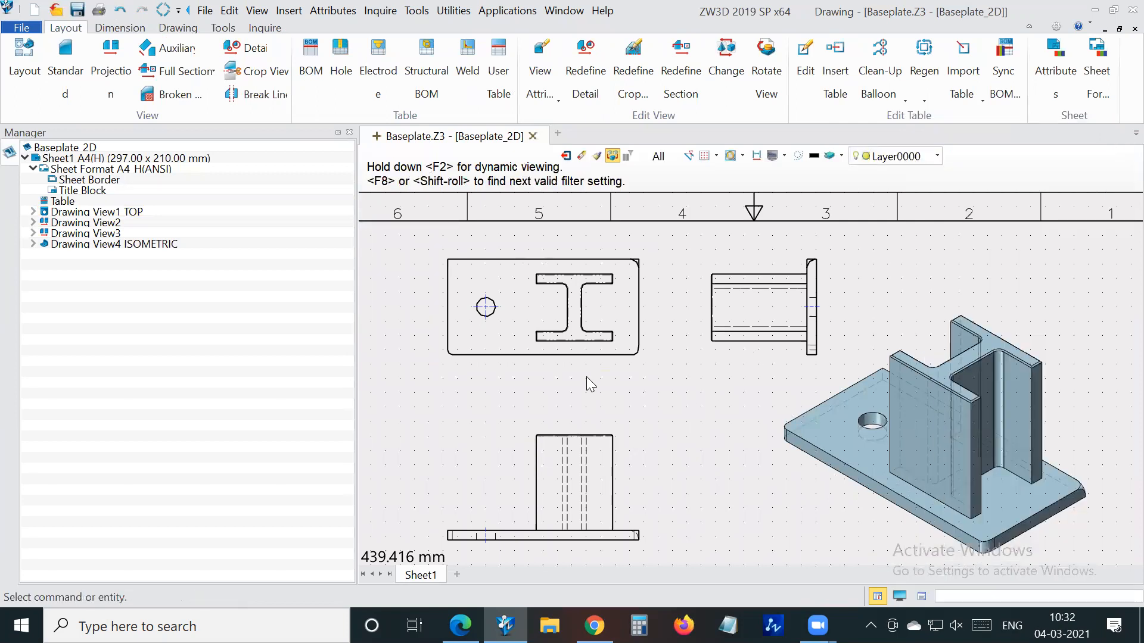
scroll(589, 384, down, 2)
click(119, 28)
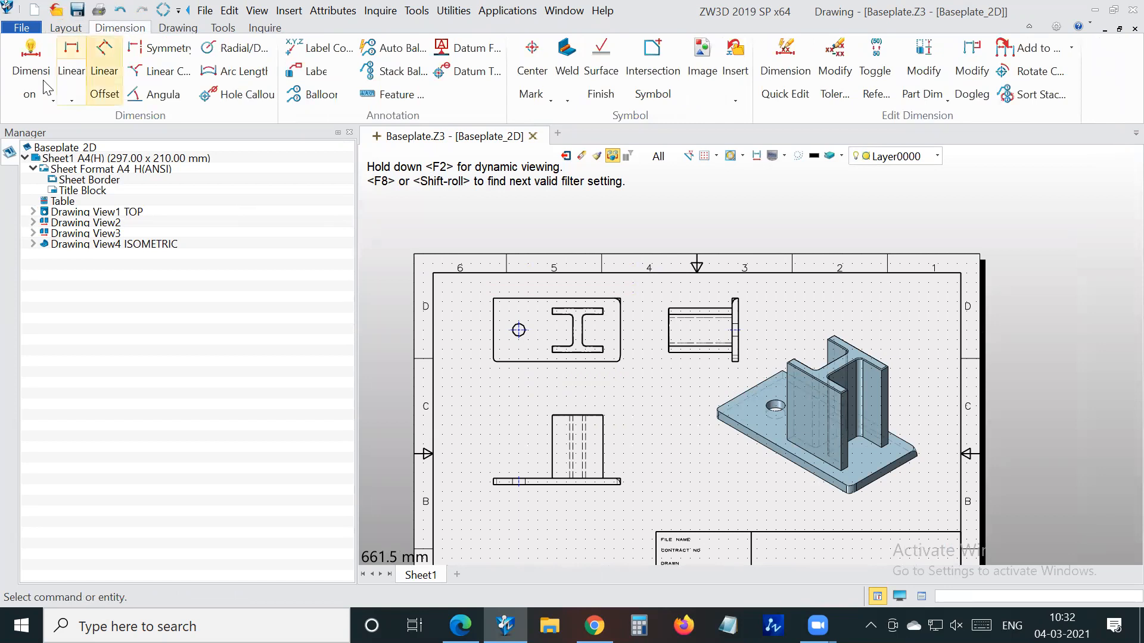
click(50, 99)
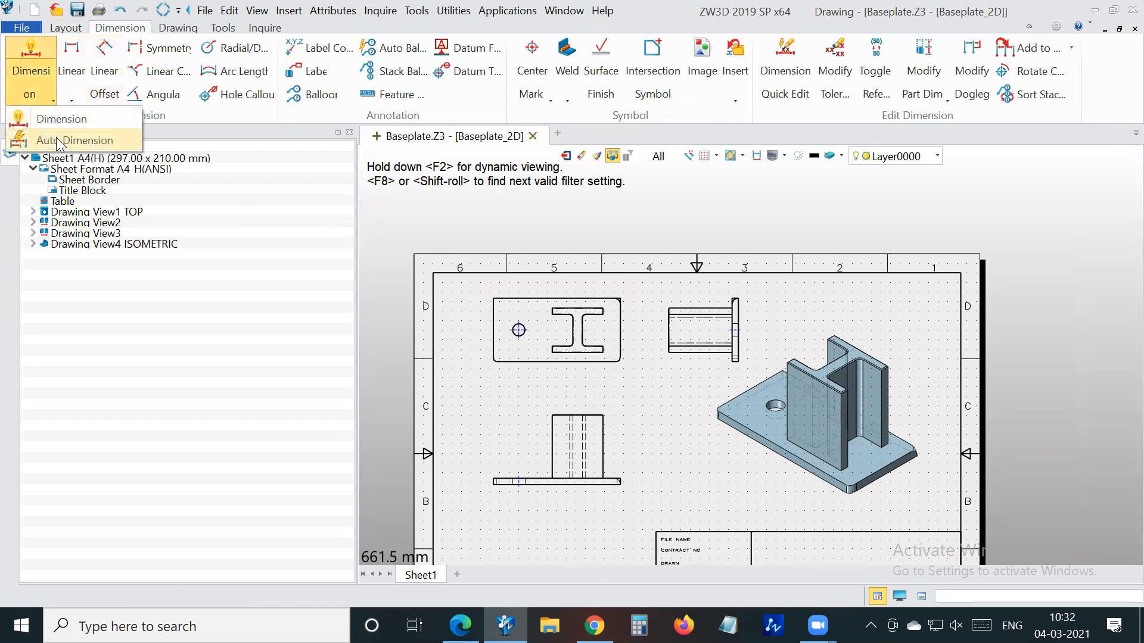
click(72, 100)
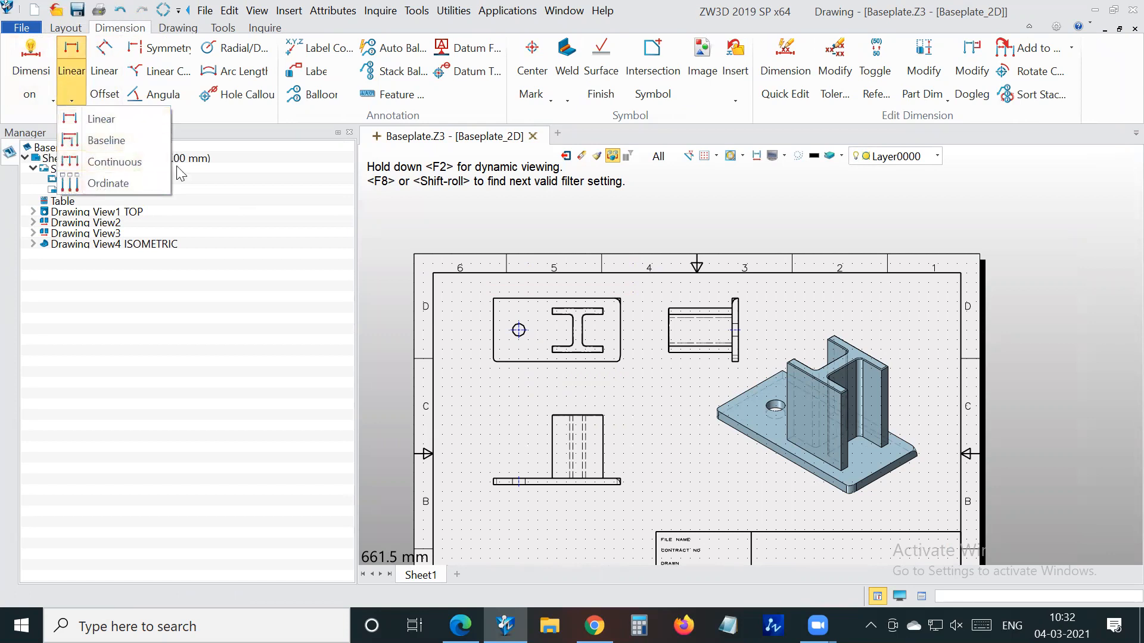
click(421, 207)
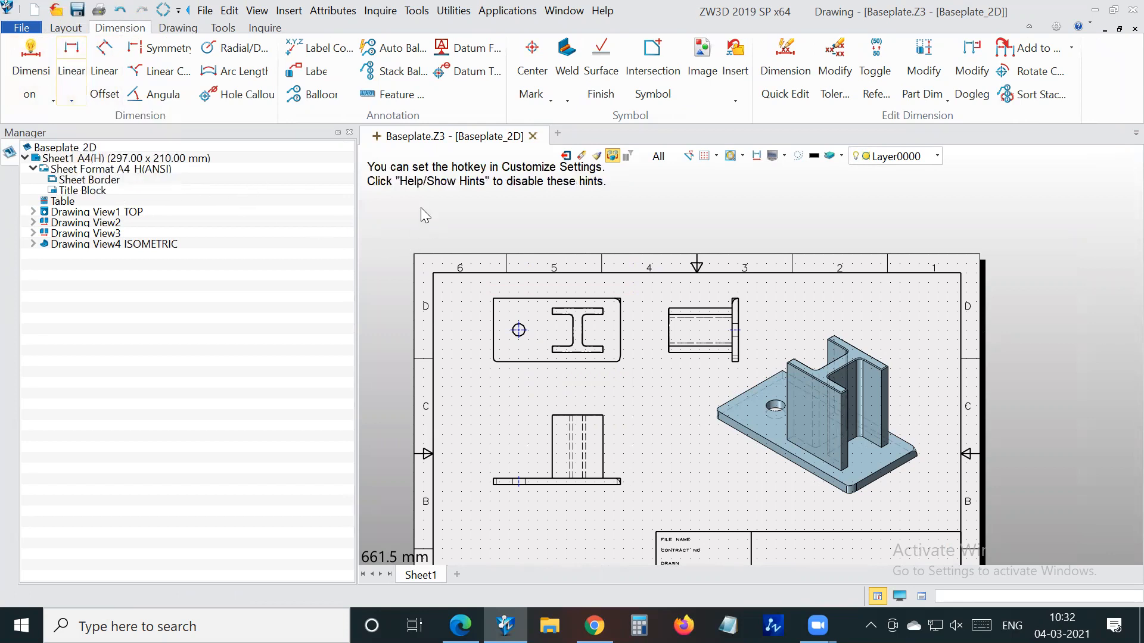
Set up an Auto Dimension for the top view with the plate's upper left corner as the common origin
click(53, 101)
click(74, 140)
click(598, 329)
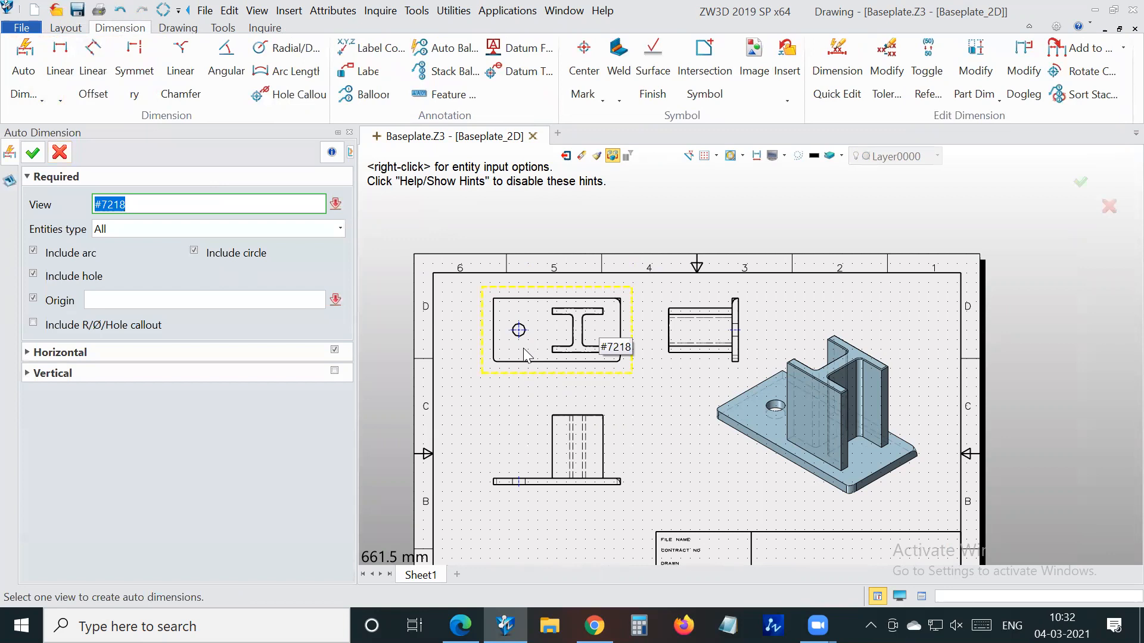
scroll(547, 346, up, 2)
scroll(558, 330, down, 1)
middle_click(559, 329)
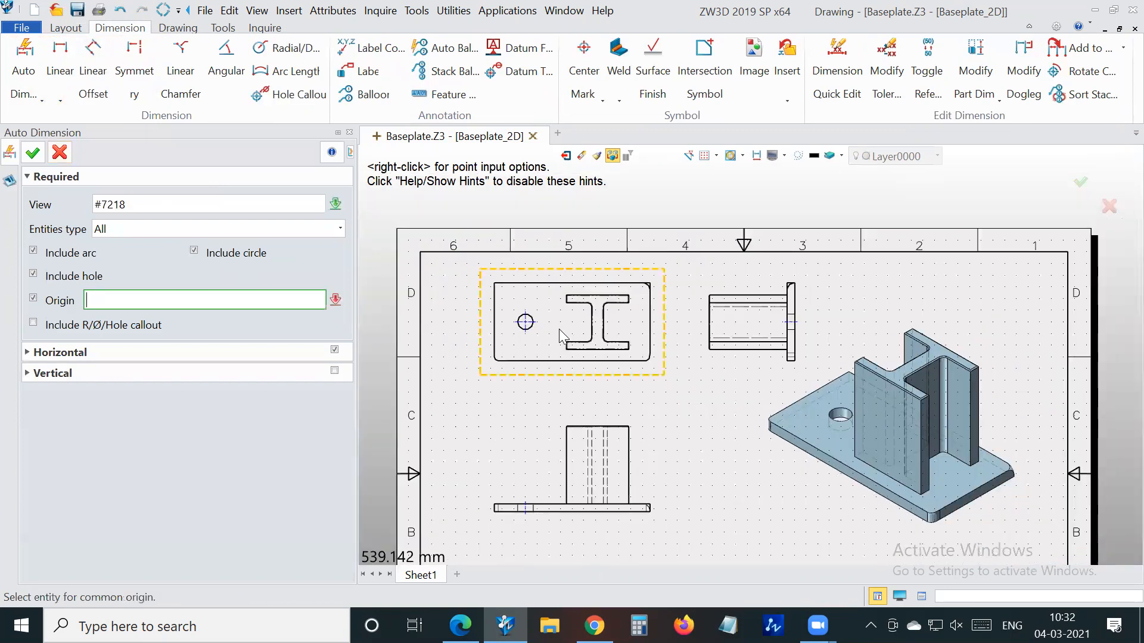
scroll(505, 369, up, 2)
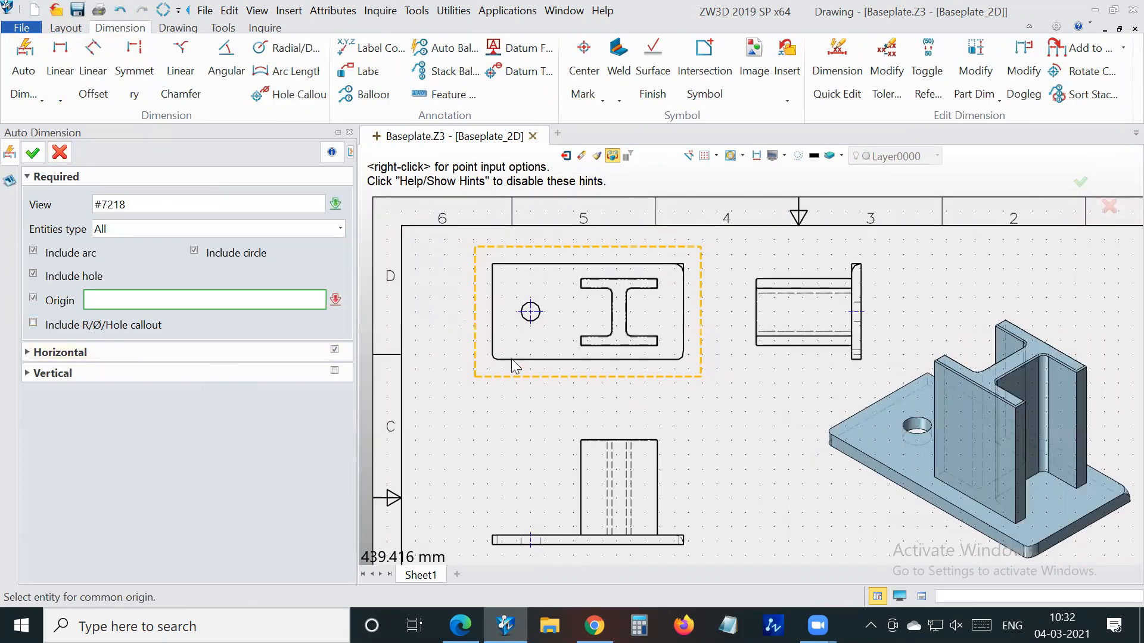
click(536, 299)
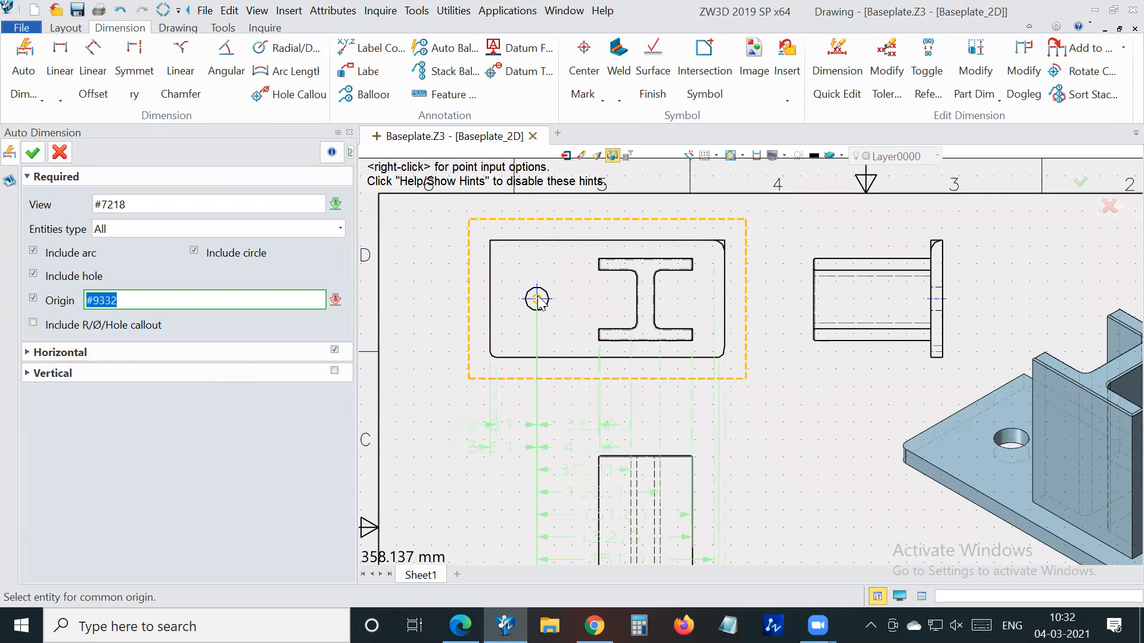
click(490, 240)
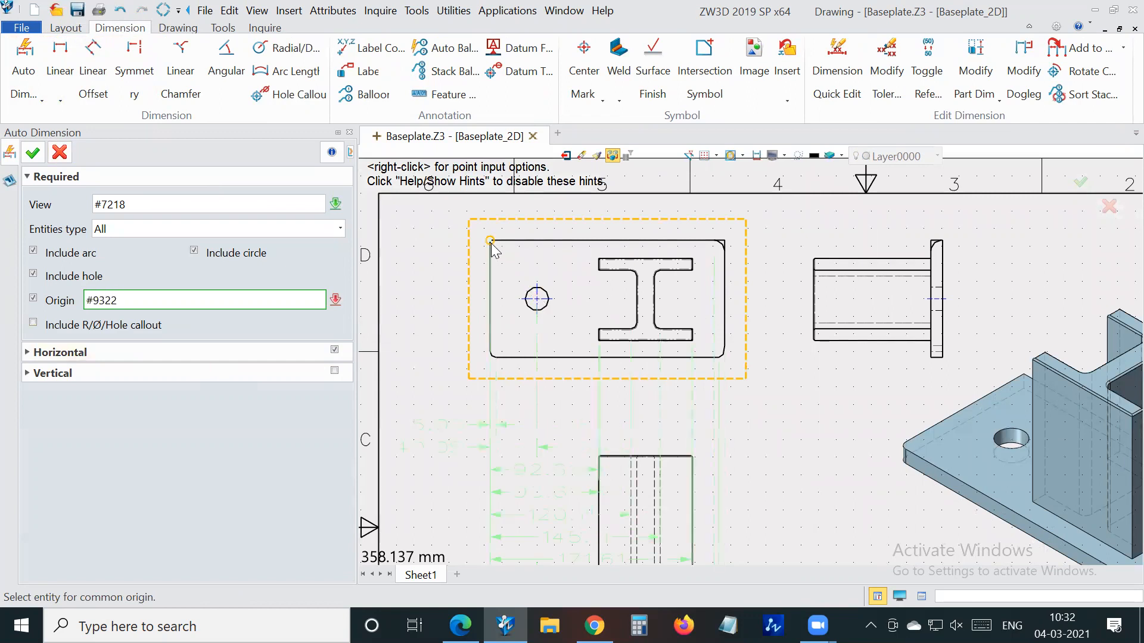
middle_click(597, 393)
scroll(649, 413, down, 2)
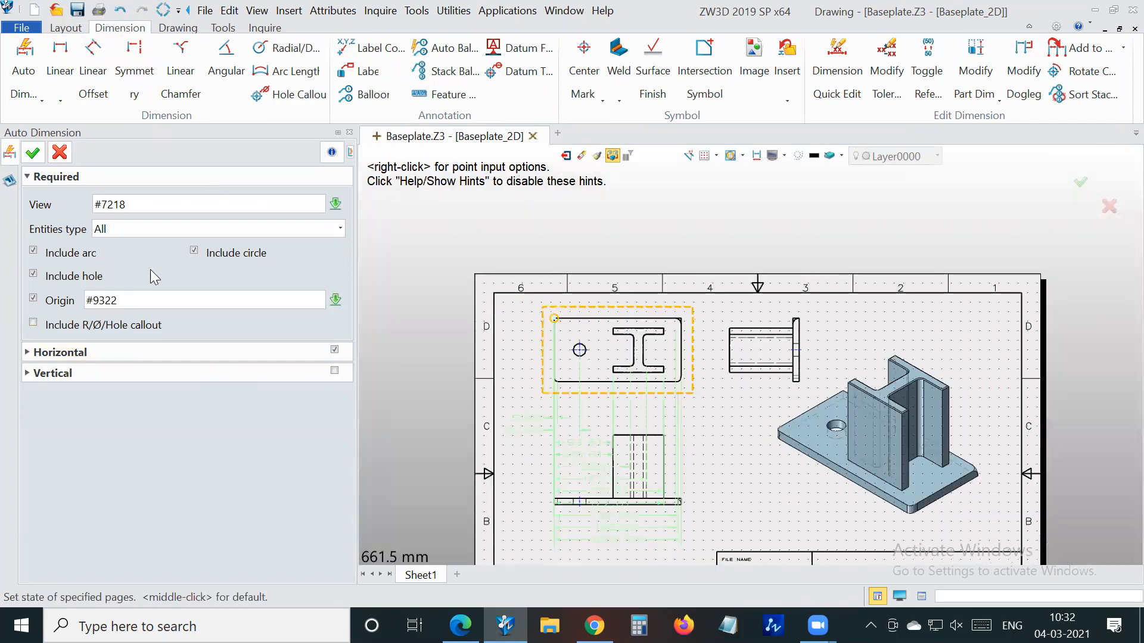
Include vertical dimensions and R/Ø/hole callouts, then generate the top view's baseline auto dimensions
click(334, 371)
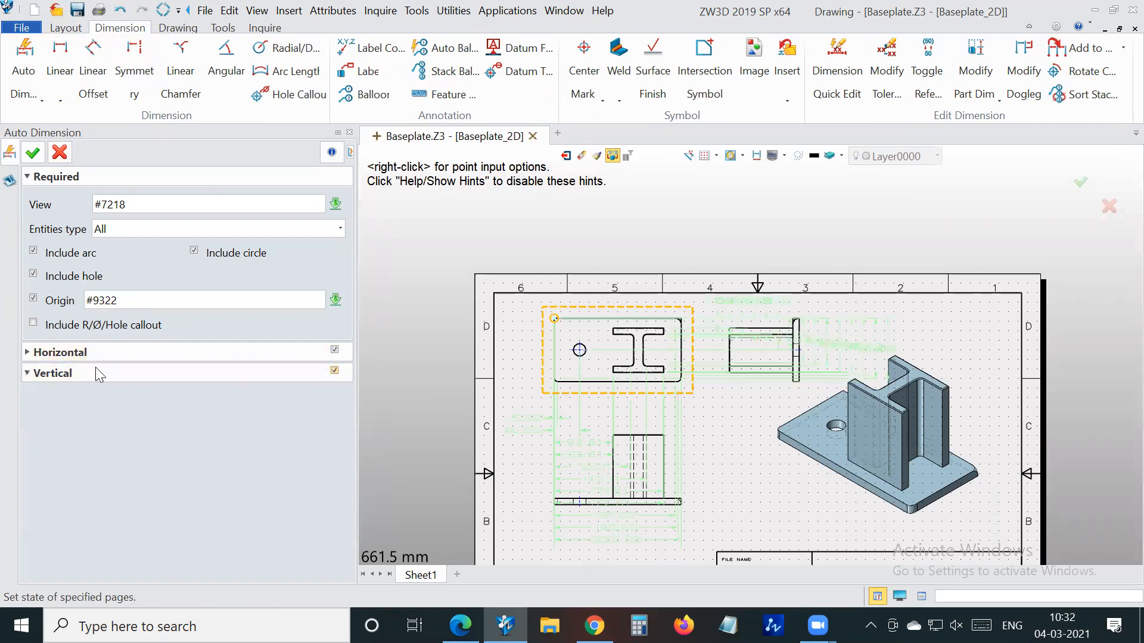
click(27, 373)
click(27, 352)
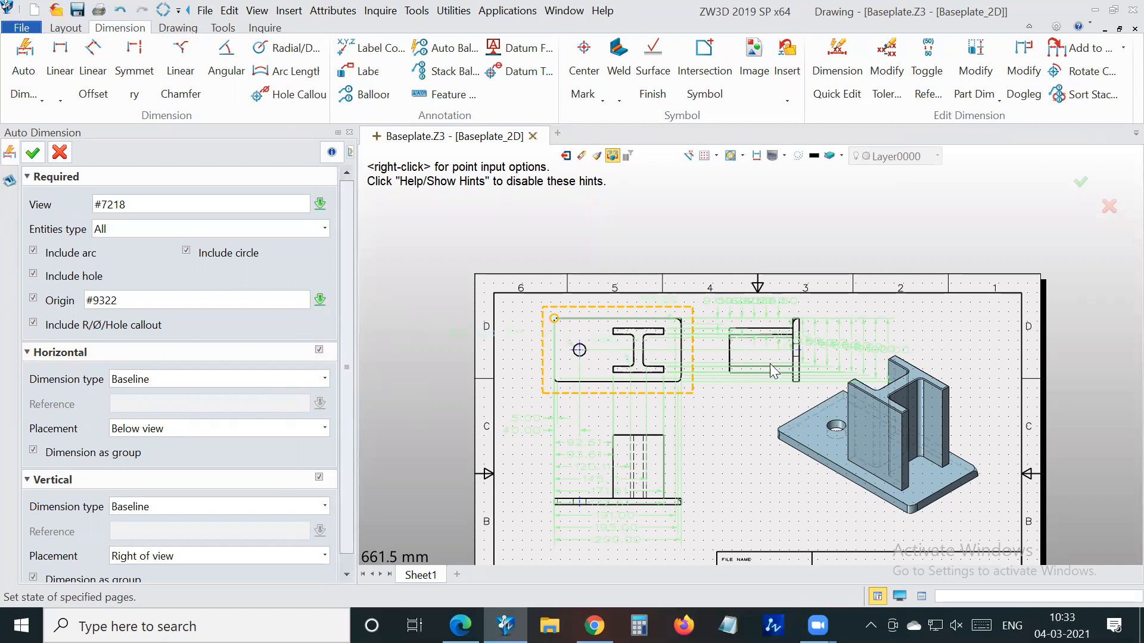
scroll(780, 375, down, 2)
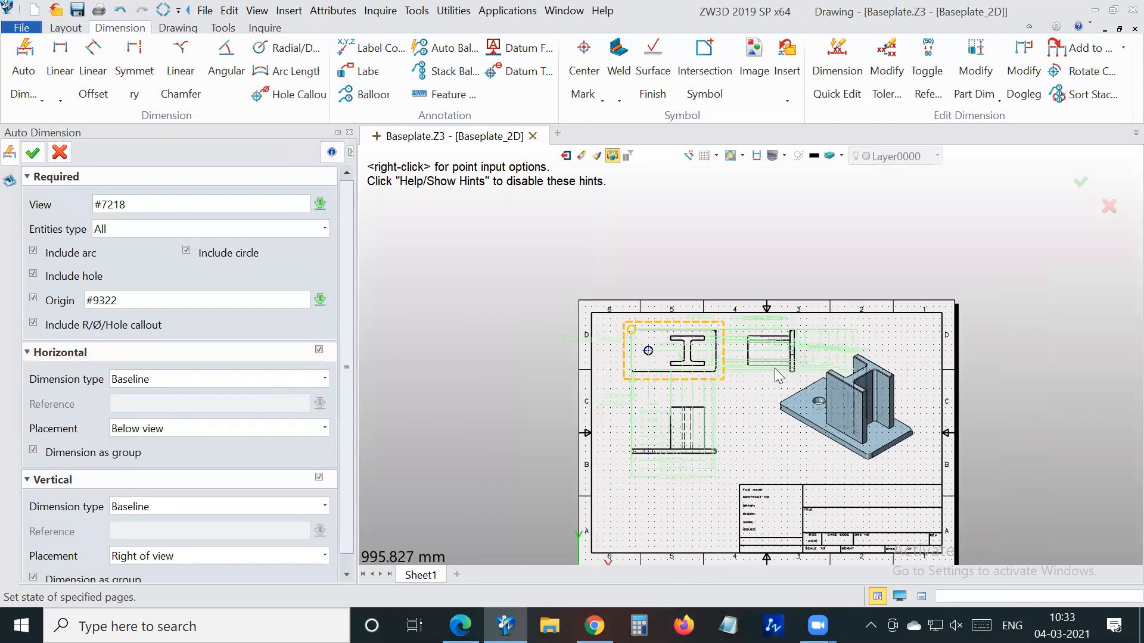
click(30, 154)
scroll(803, 329, up, 2)
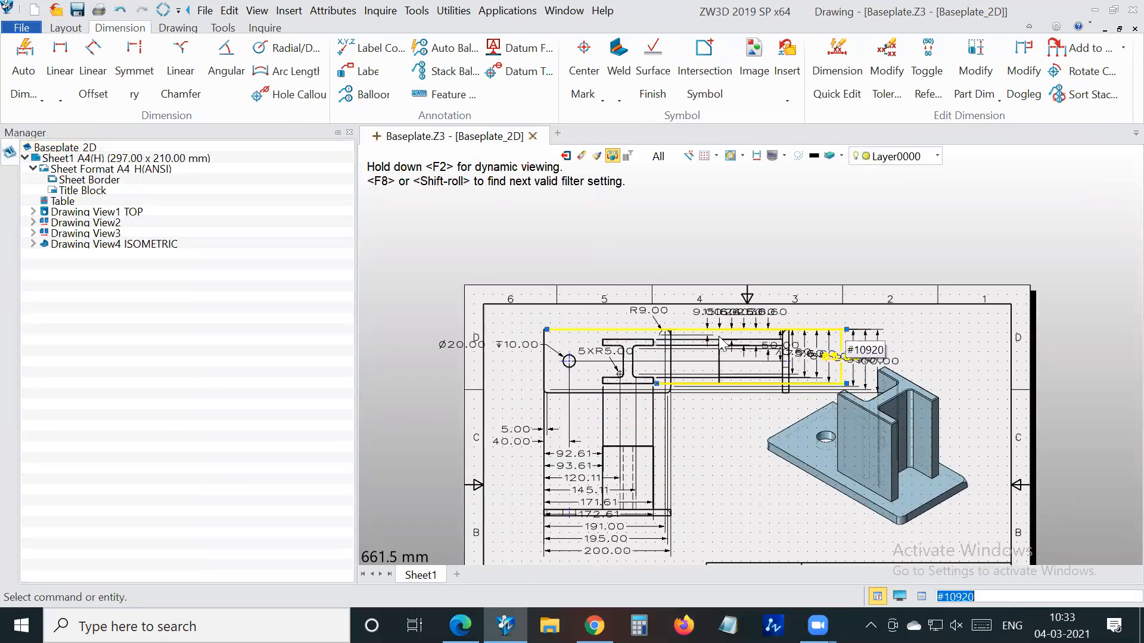
scroll(688, 357, up, 1)
scroll(536, 405, down, 2)
scroll(601, 376, up, 1)
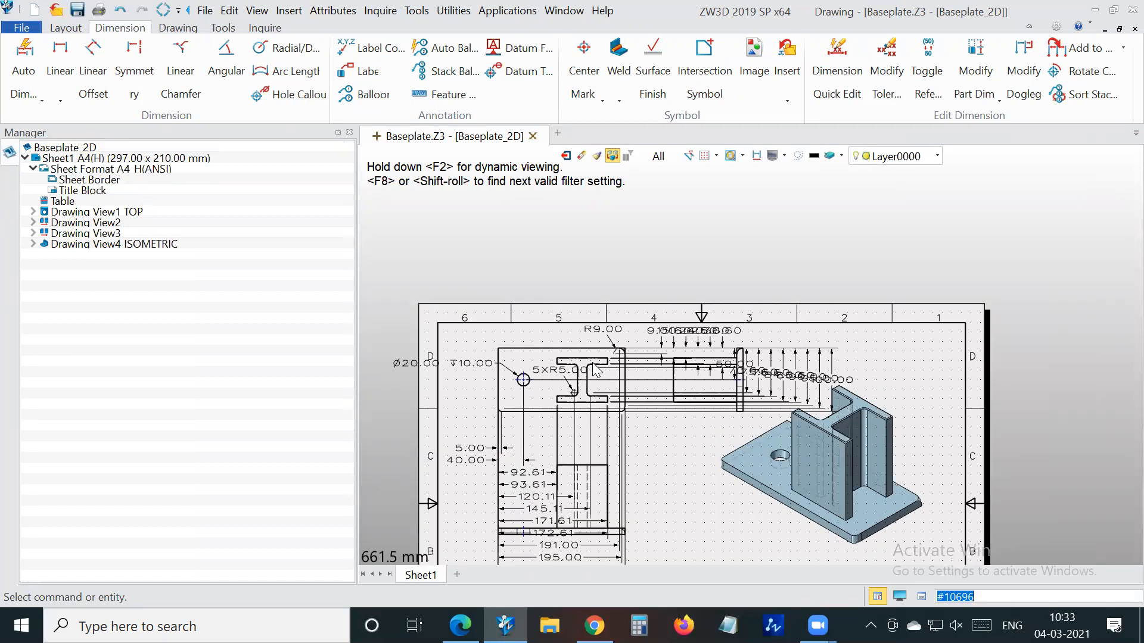
scroll(504, 461, up, 2)
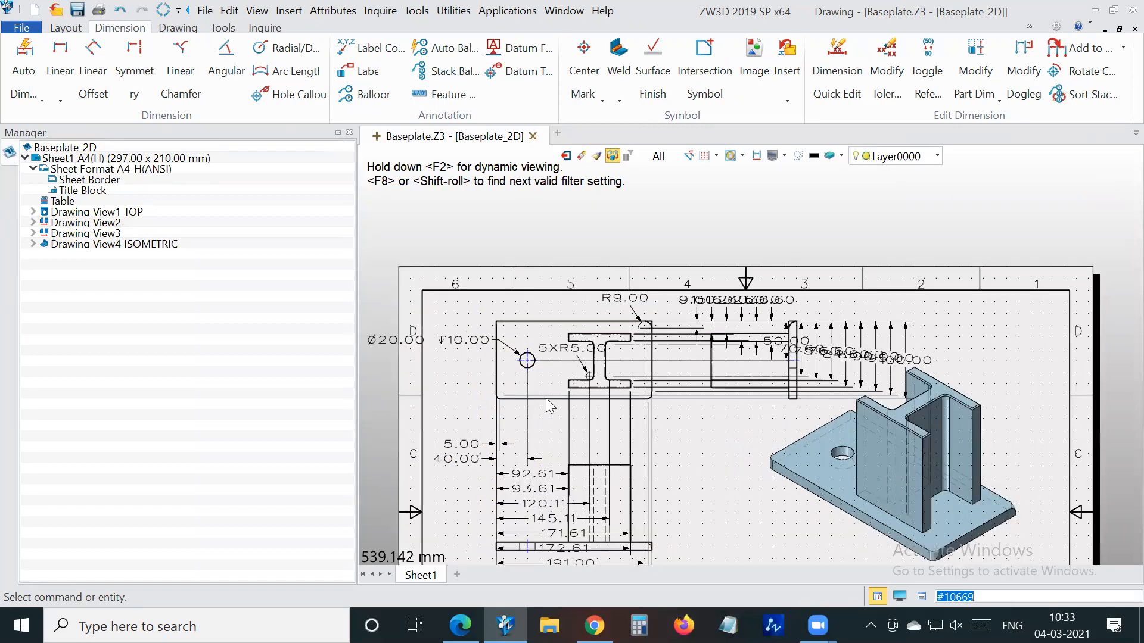
scroll(576, 401, down, 4)
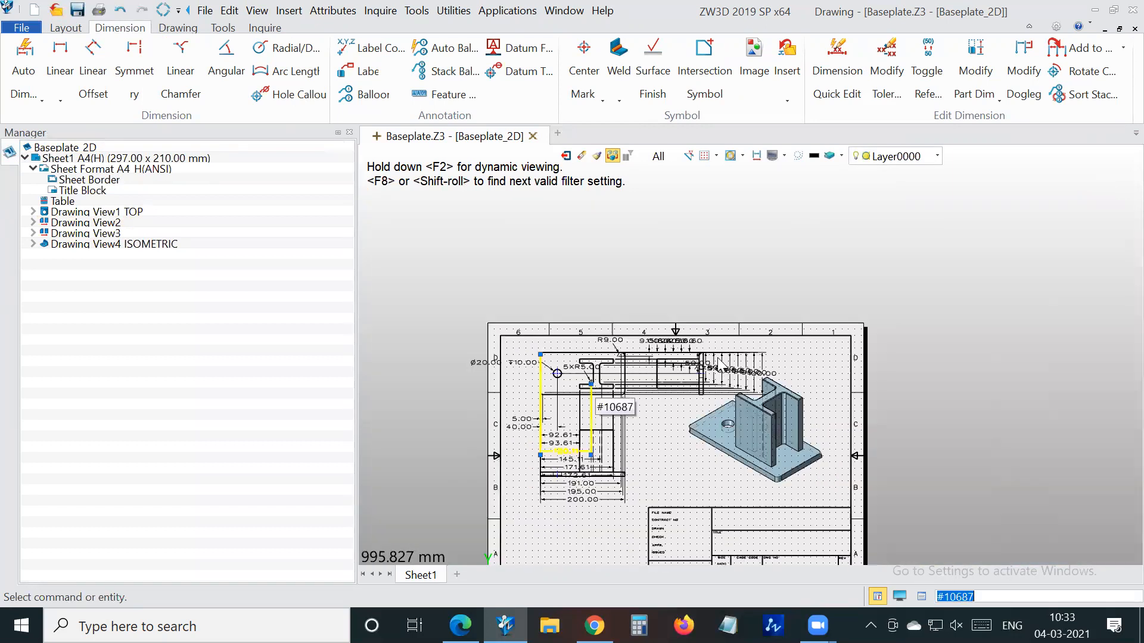
Undo the automatic dimensions and add a vertical linear dimension to the left of the plate's left edge in the top view
click(119, 11)
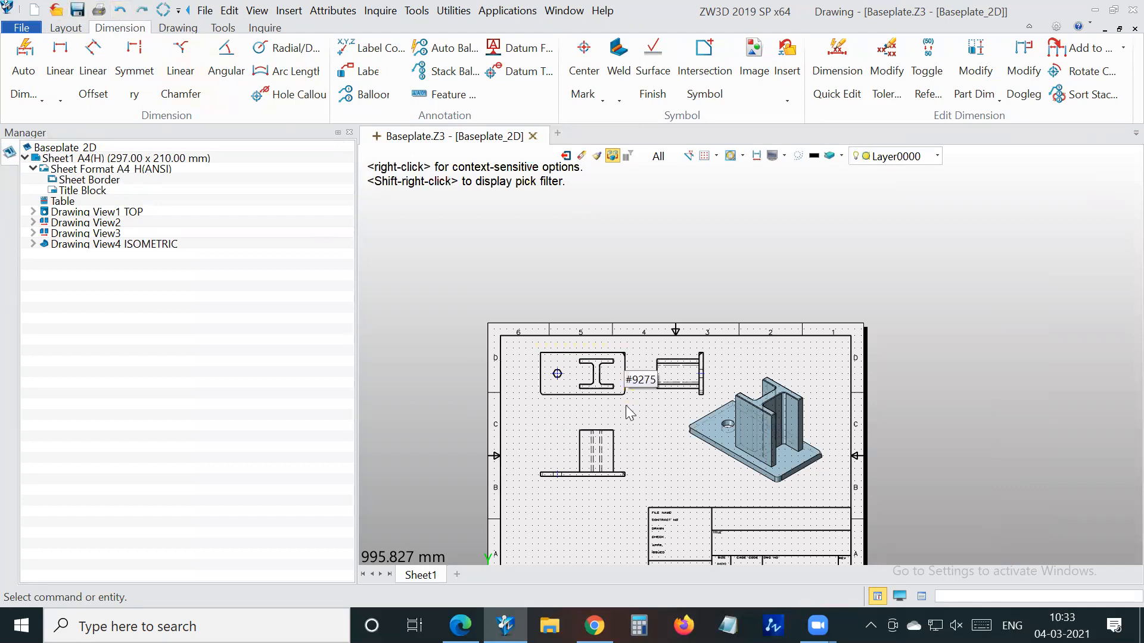
click(61, 99)
click(95, 121)
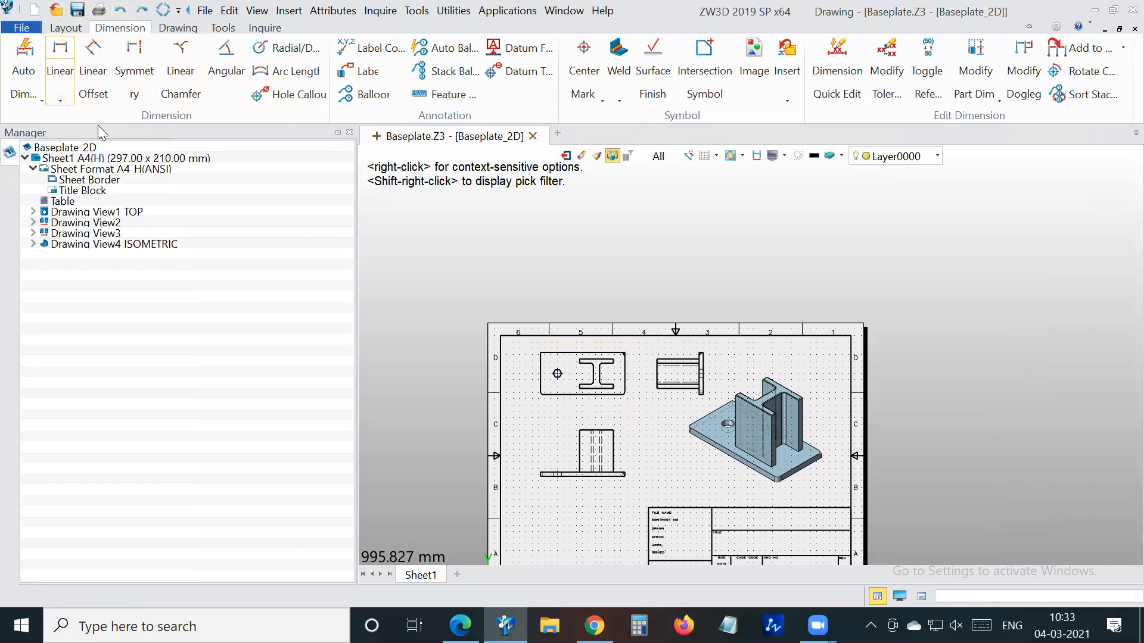
scroll(545, 369, up, 3)
scroll(554, 360, down, 1)
click(553, 356)
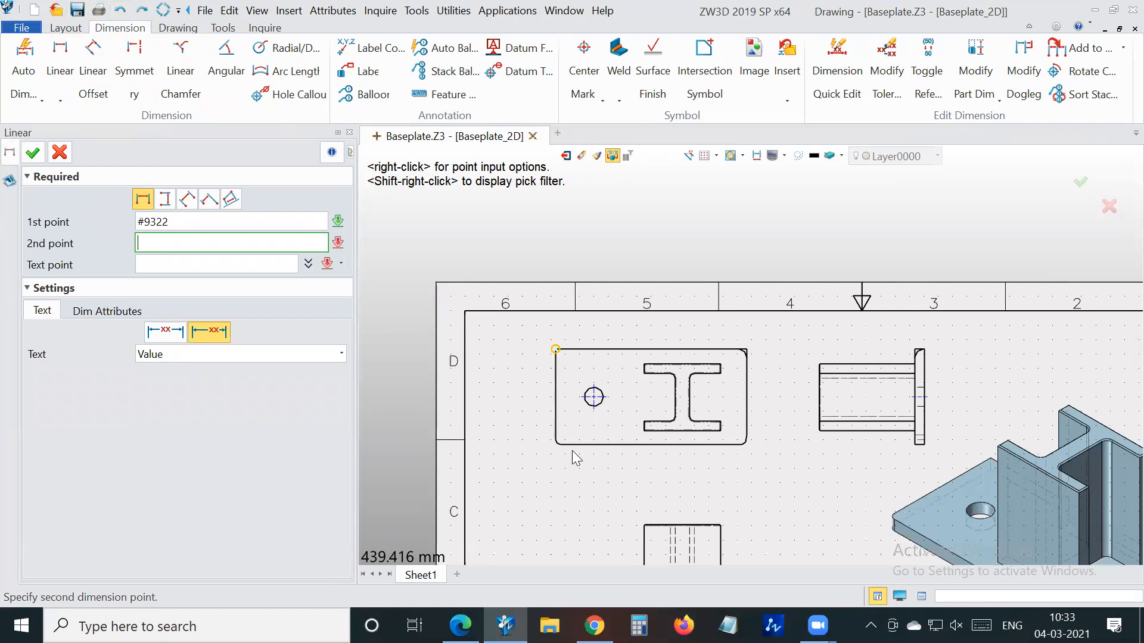
click(563, 446)
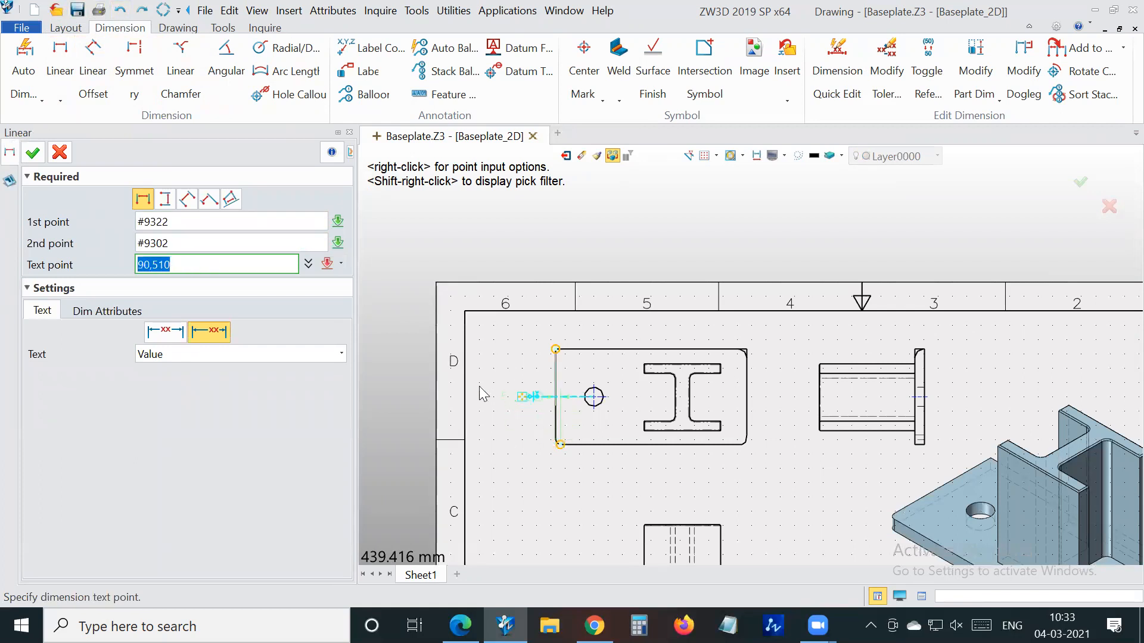
scroll(496, 383, up, 1)
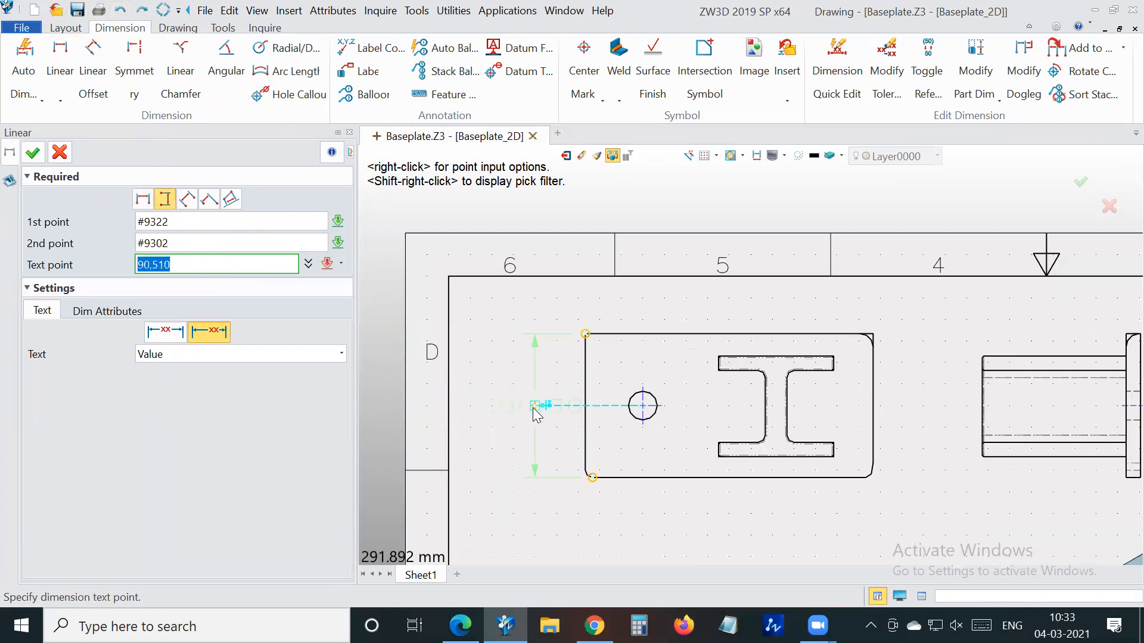
click(523, 407)
click(31, 153)
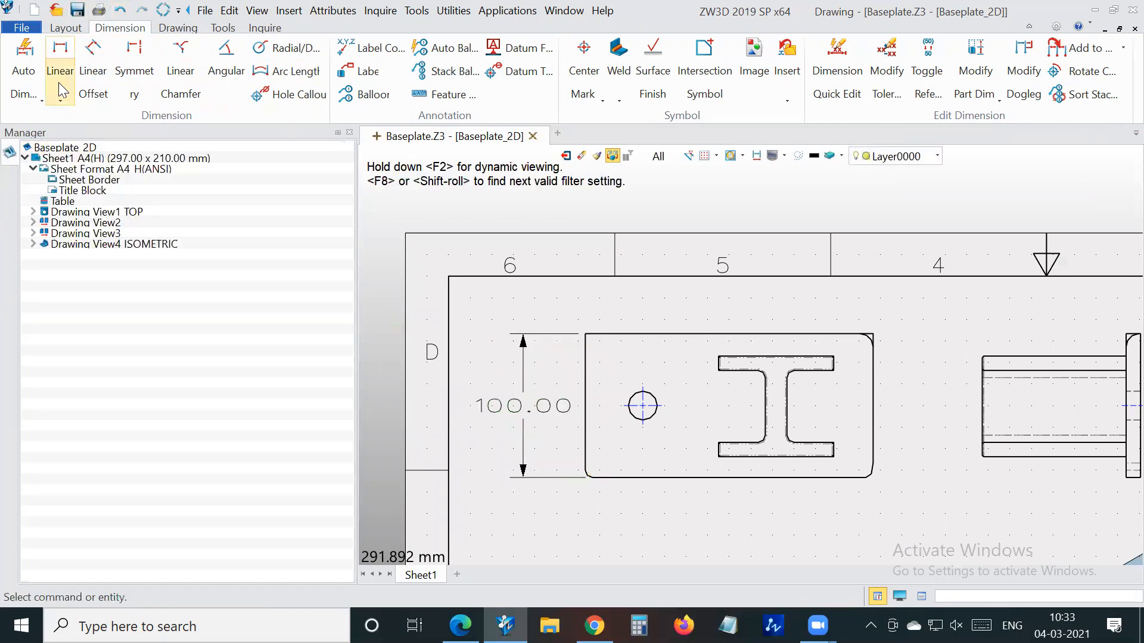
Add a diameter dimension to the round hole in the top view, with its text above the plate's upper left corner
click(41, 99)
click(62, 118)
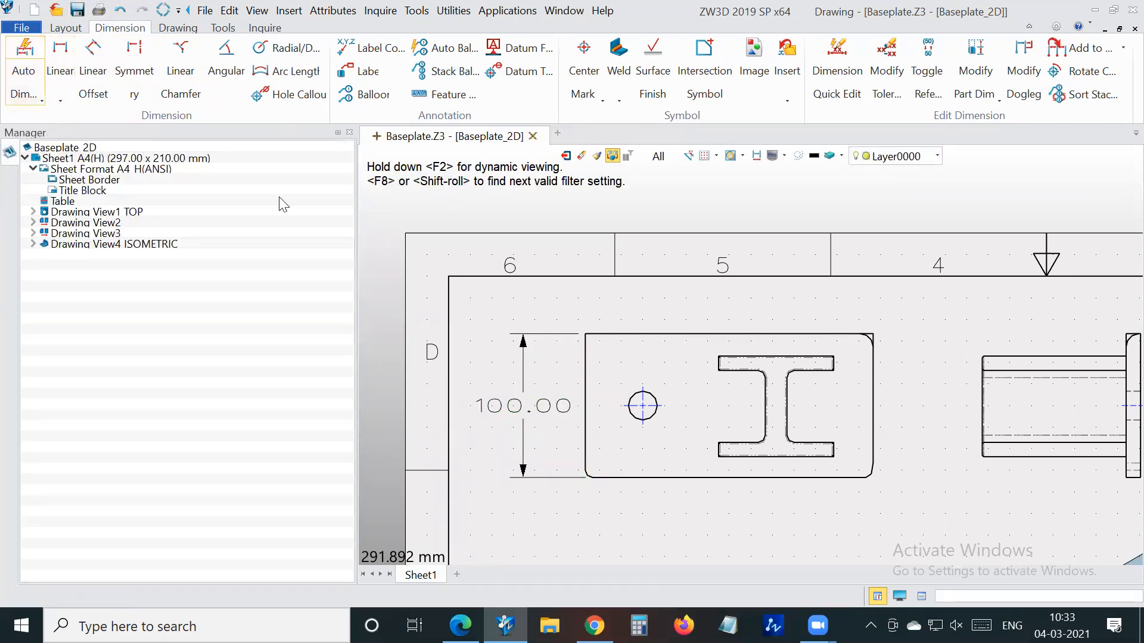
click(635, 394)
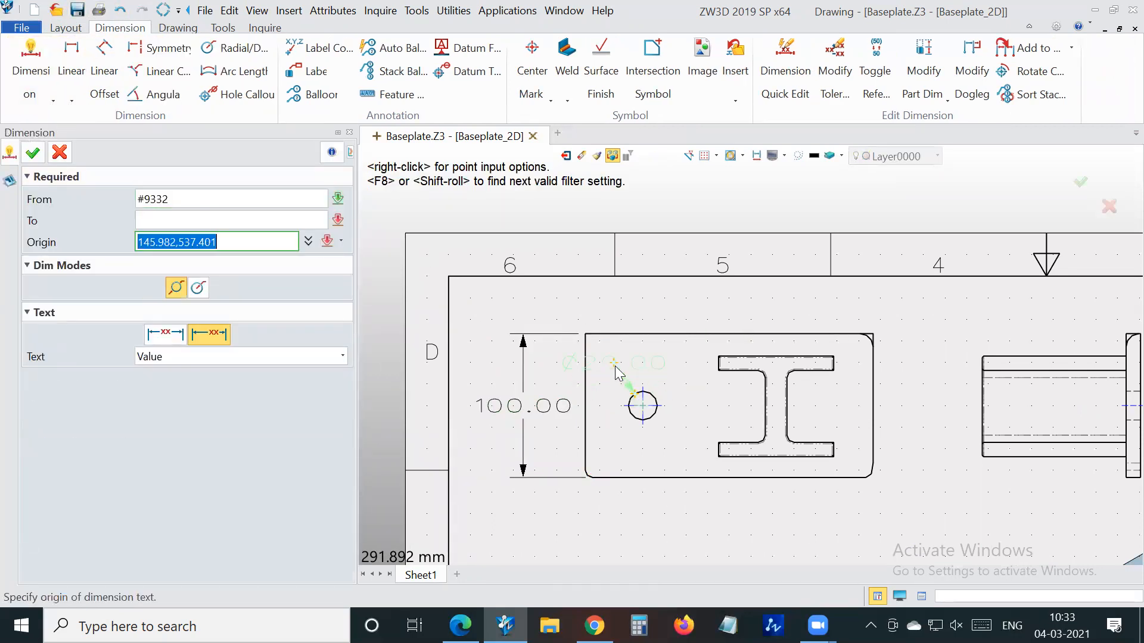
scroll(592, 310, up, 2)
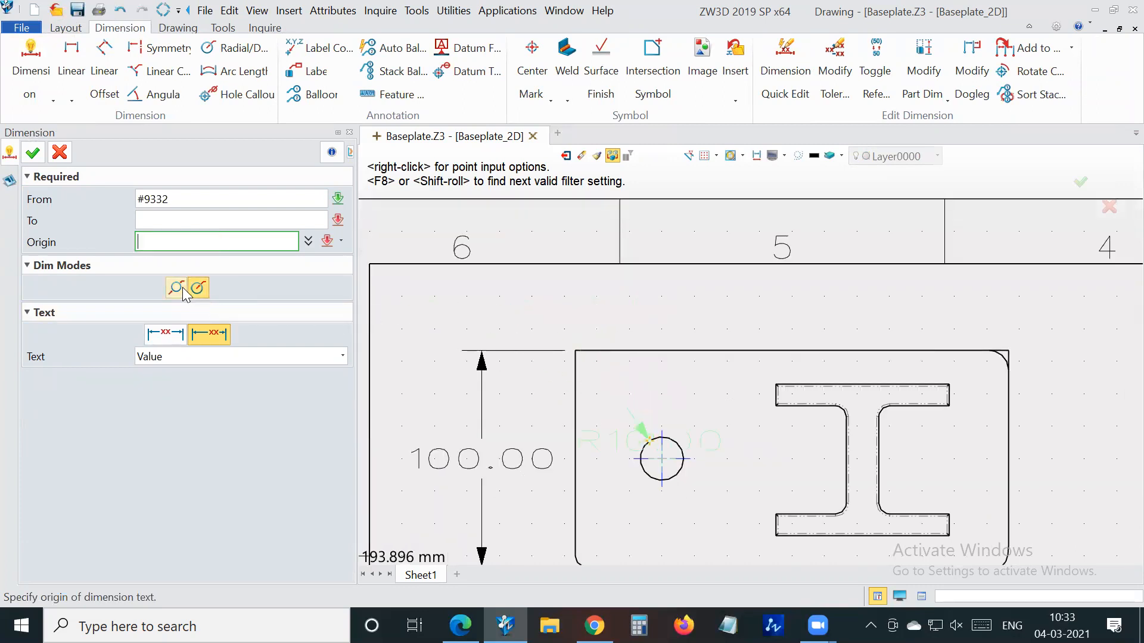
click(177, 289)
click(571, 310)
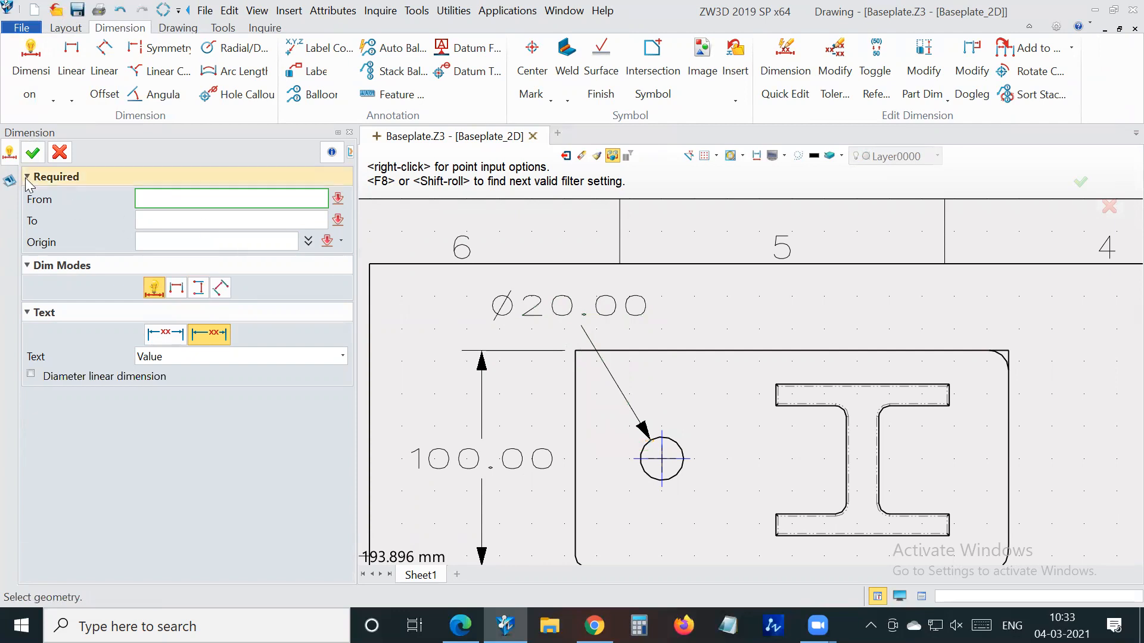
click(60, 153)
scroll(598, 444, down, 3)
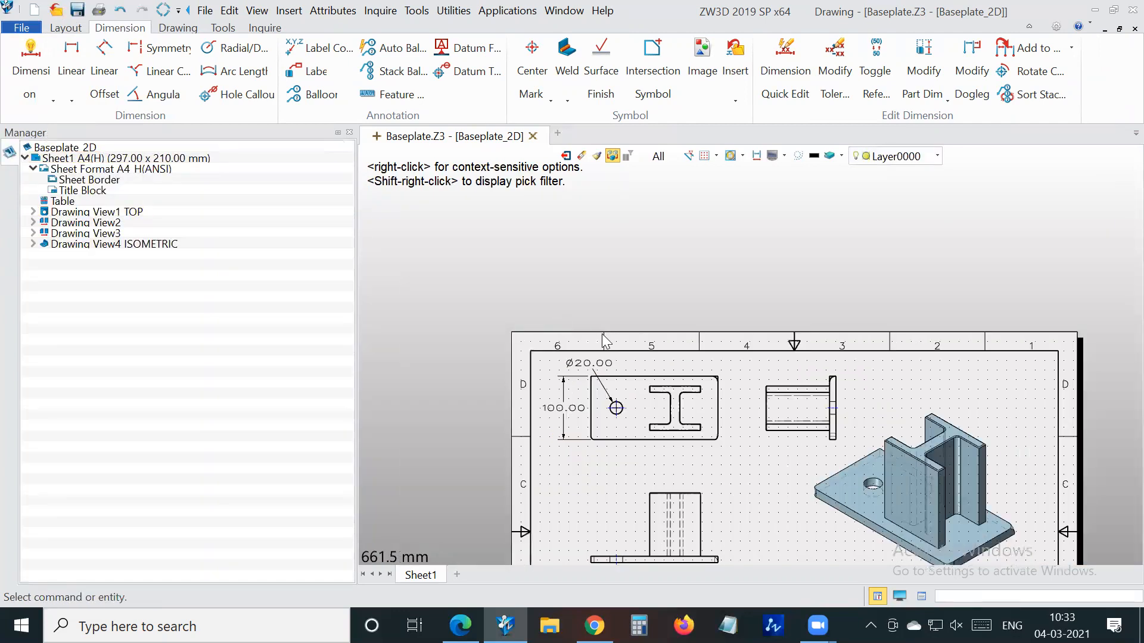
Set the precision of the active Linear Style (ANSI) dimension style to X. in the Style Manager
scroll(545, 341, up, 2)
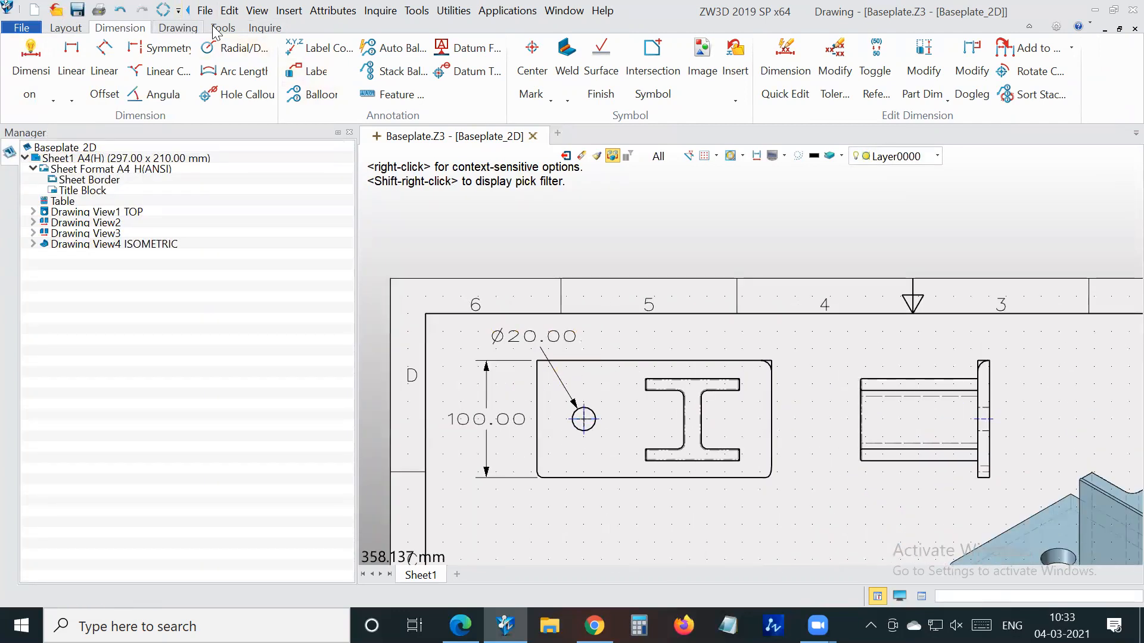
click(223, 27)
click(367, 90)
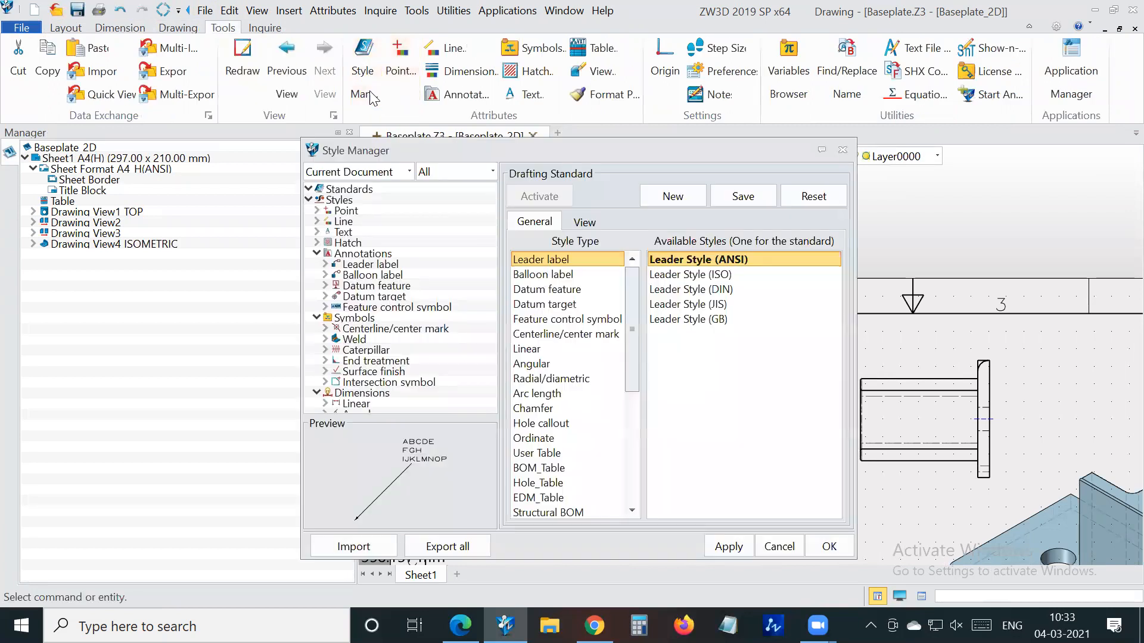
scroll(428, 358, down, 4)
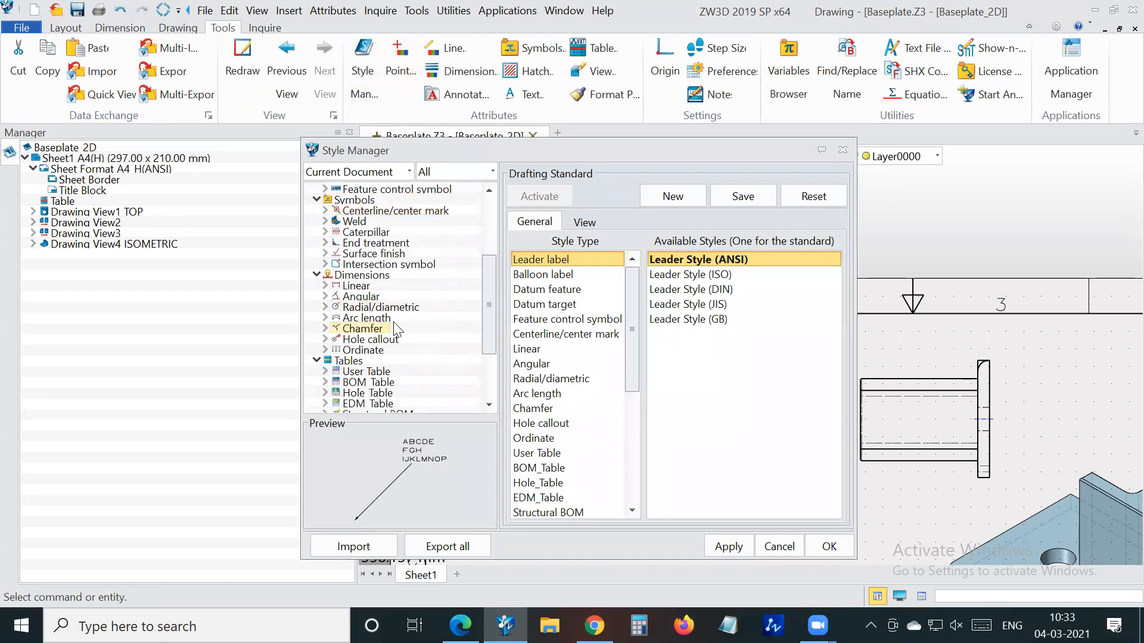
click(352, 287)
click(638, 344)
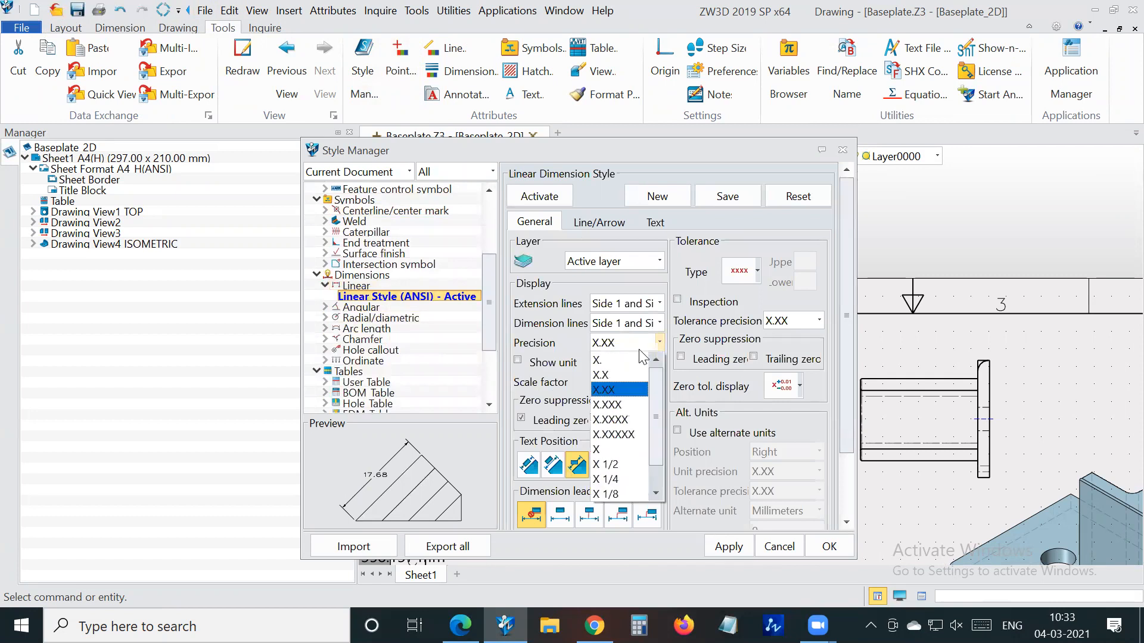
click(607, 360)
click(742, 547)
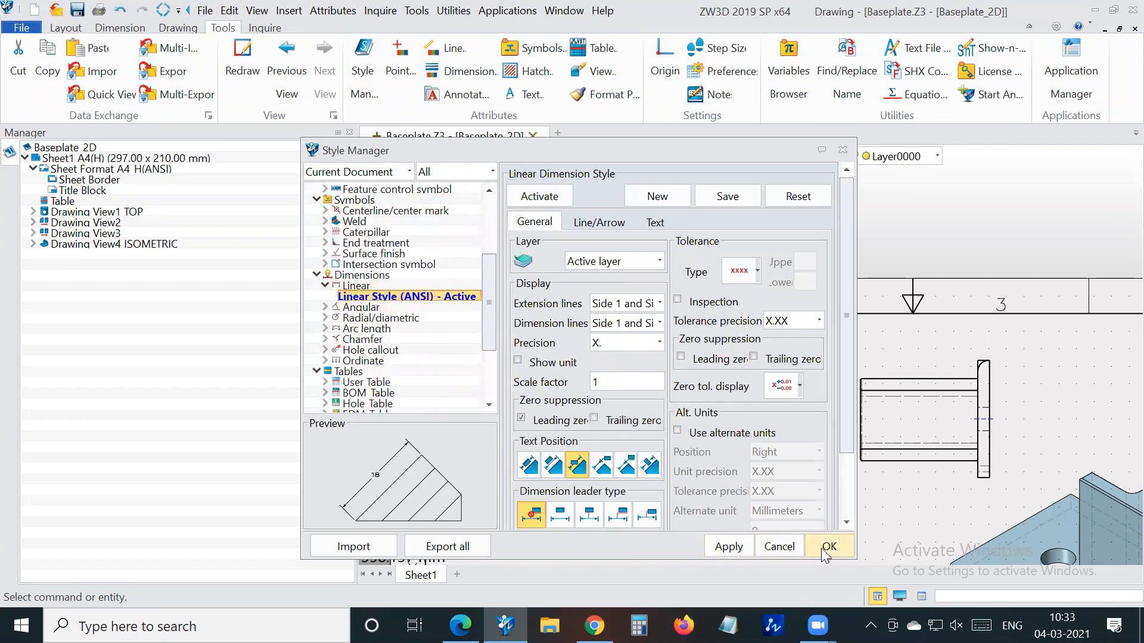
click(828, 546)
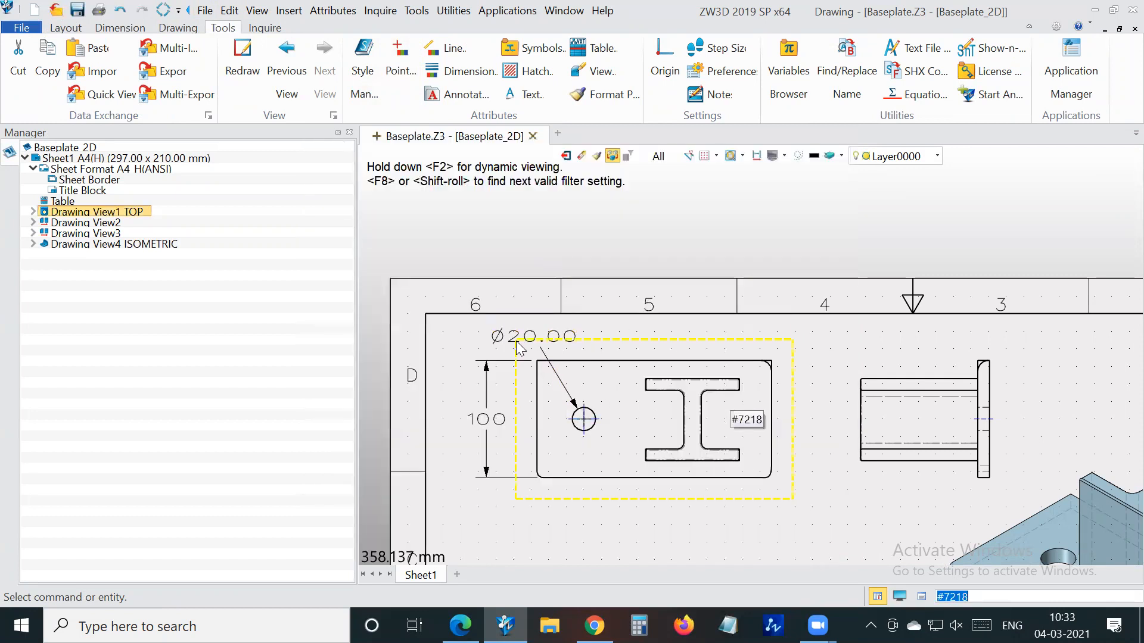
Project the front view downward with 3rd angle projection and place the new view directly below it on the sheet
scroll(520, 349, down, 5)
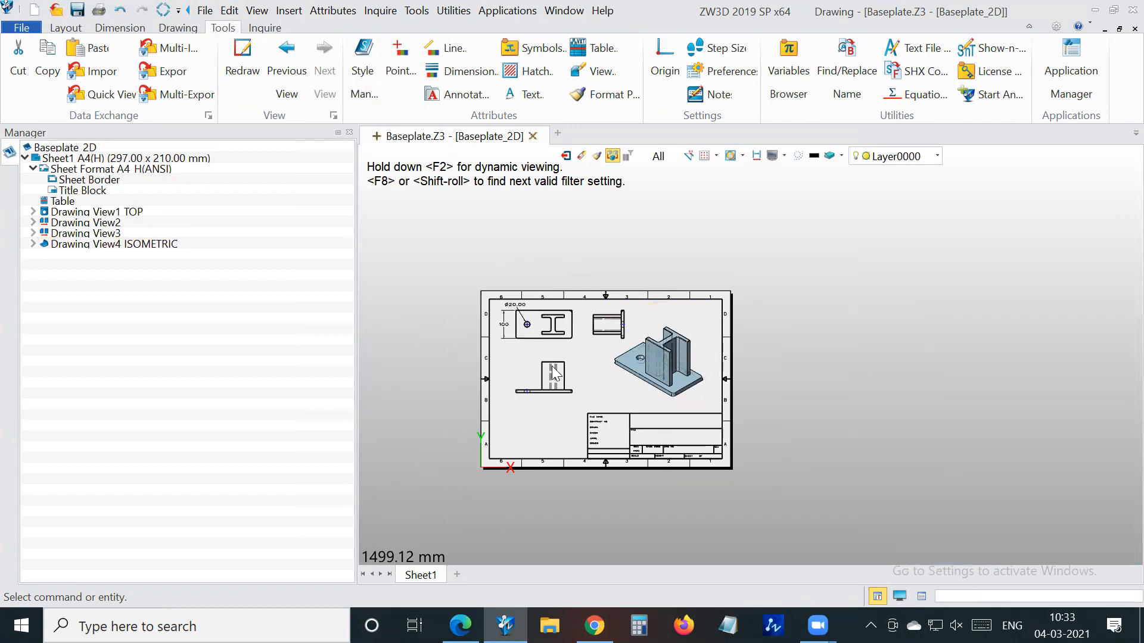
scroll(568, 386, up, 1)
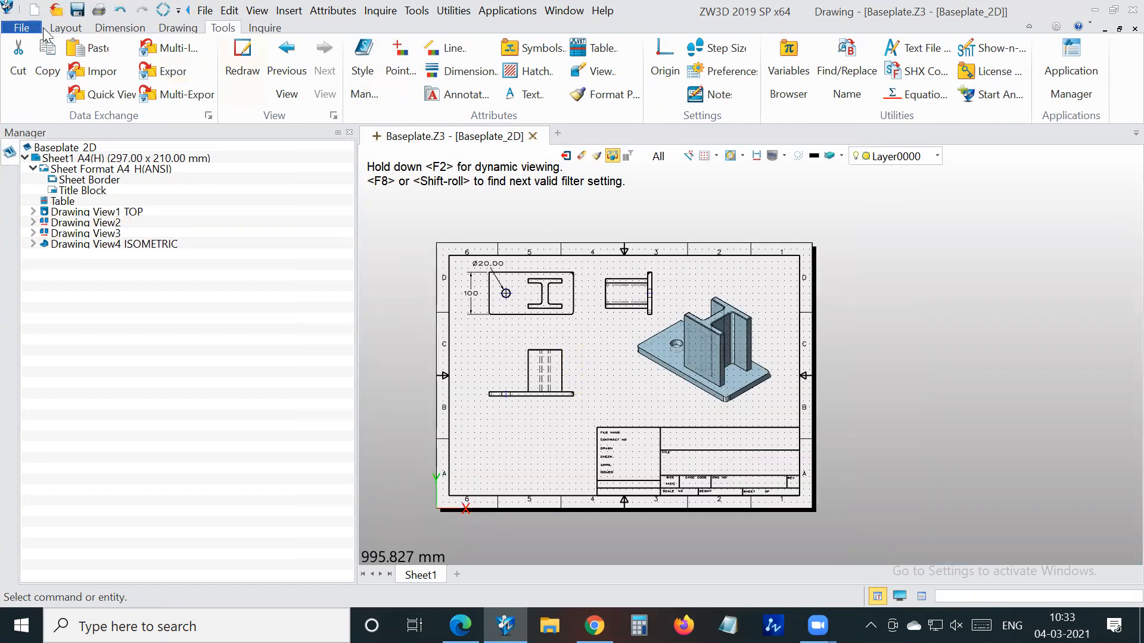
click(84, 28)
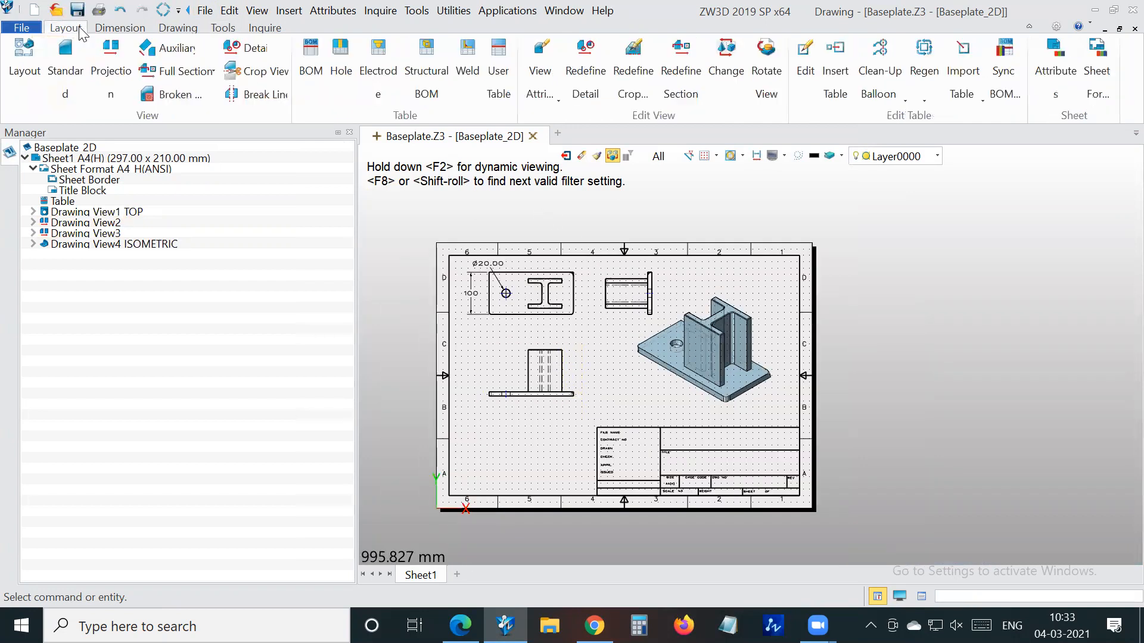
click(111, 74)
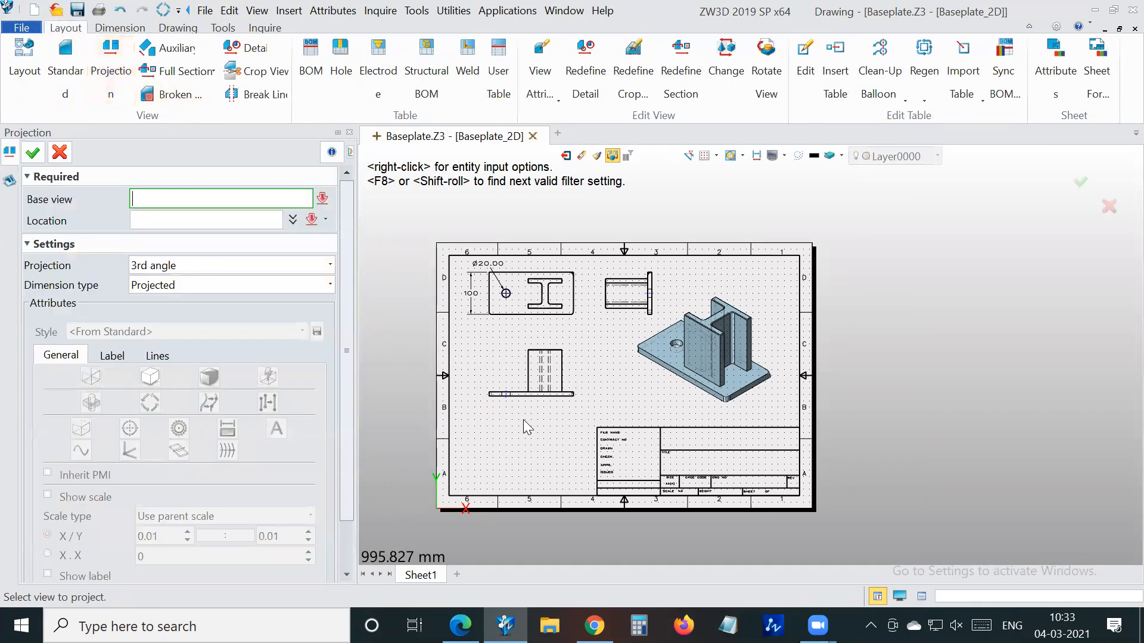
scroll(530, 420, up, 1)
click(538, 415)
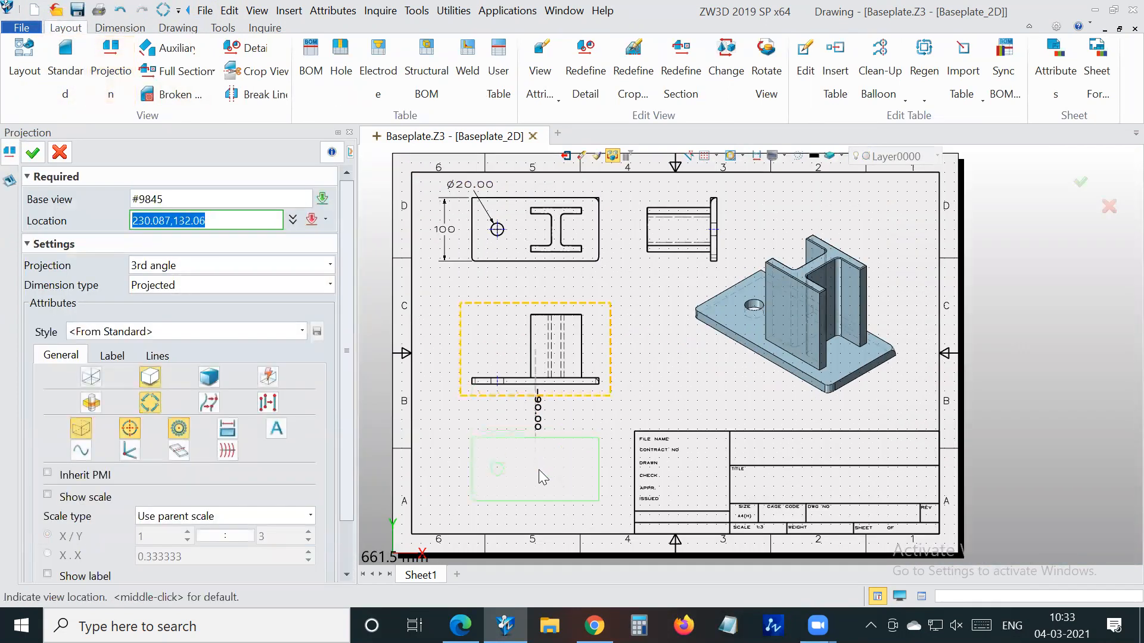
click(538, 469)
click(64, 157)
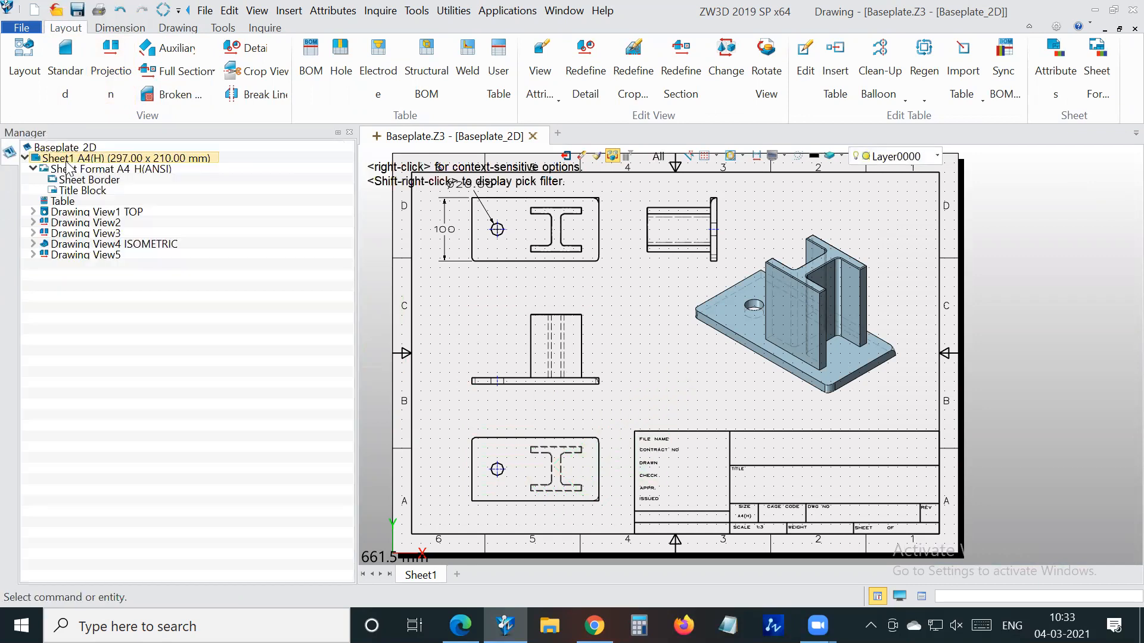
Define a Full Section labelled A on the top view, with a horizontal cutting line through the hole centre and I-profile
click(212, 71)
click(191, 94)
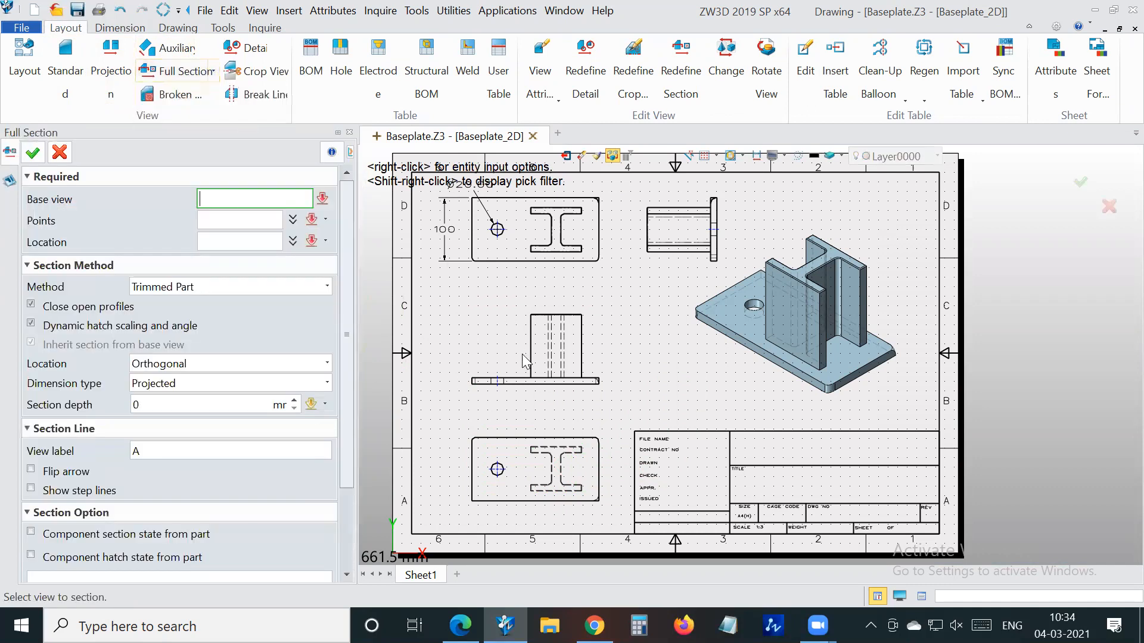
scroll(576, 296, up, 4)
scroll(550, 281, down, 2)
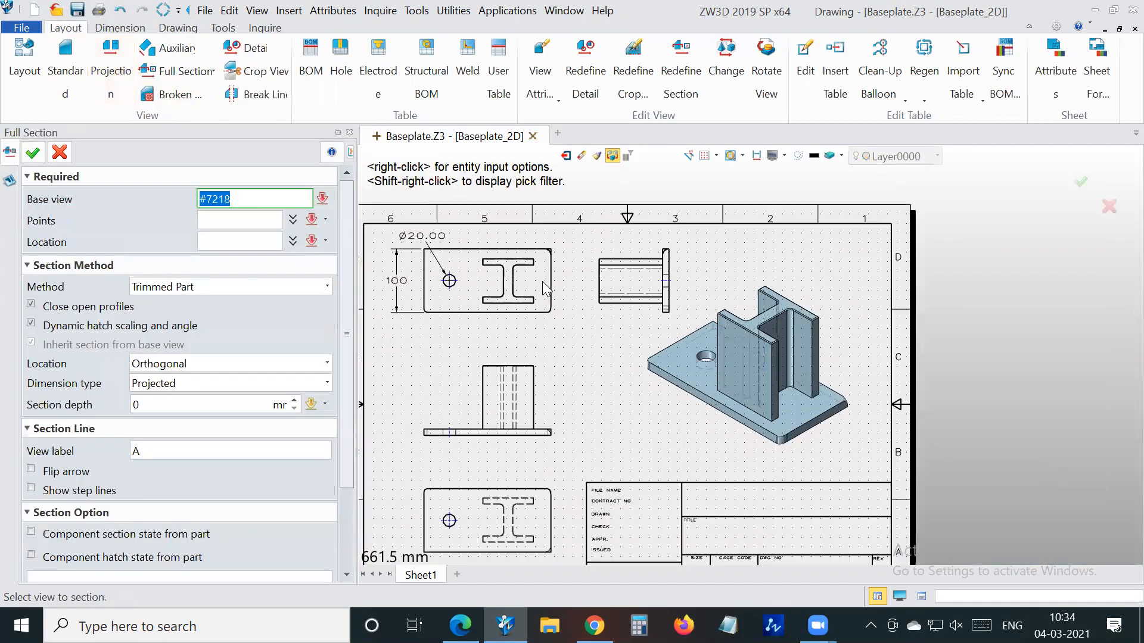
scroll(542, 281, up, 1)
click(539, 286)
scroll(474, 286, up, 2)
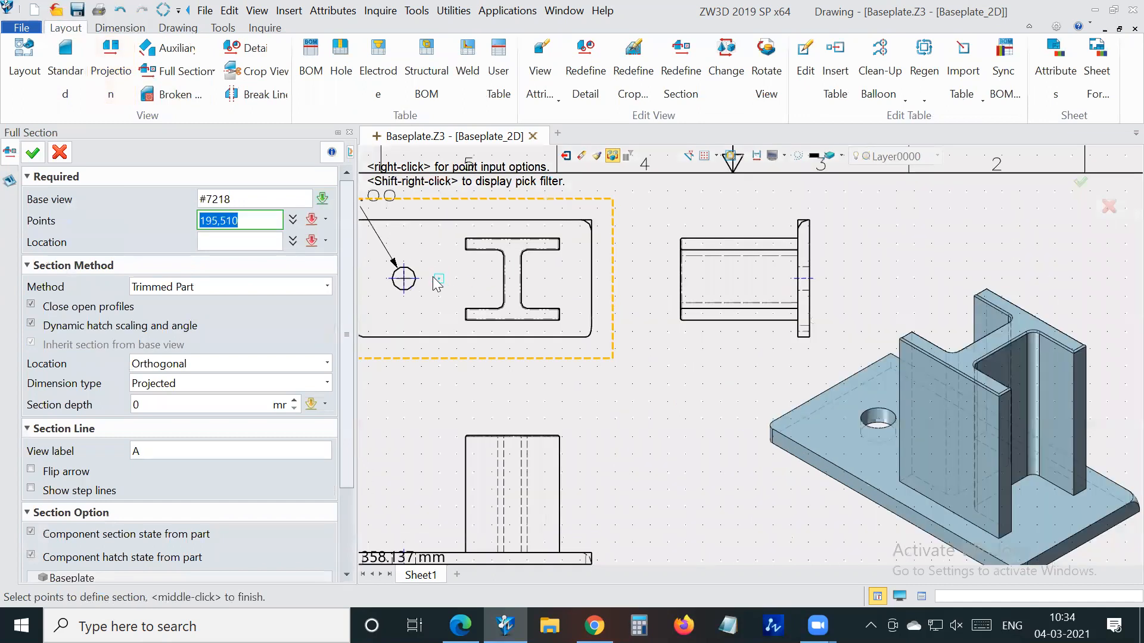
click(405, 279)
click(560, 278)
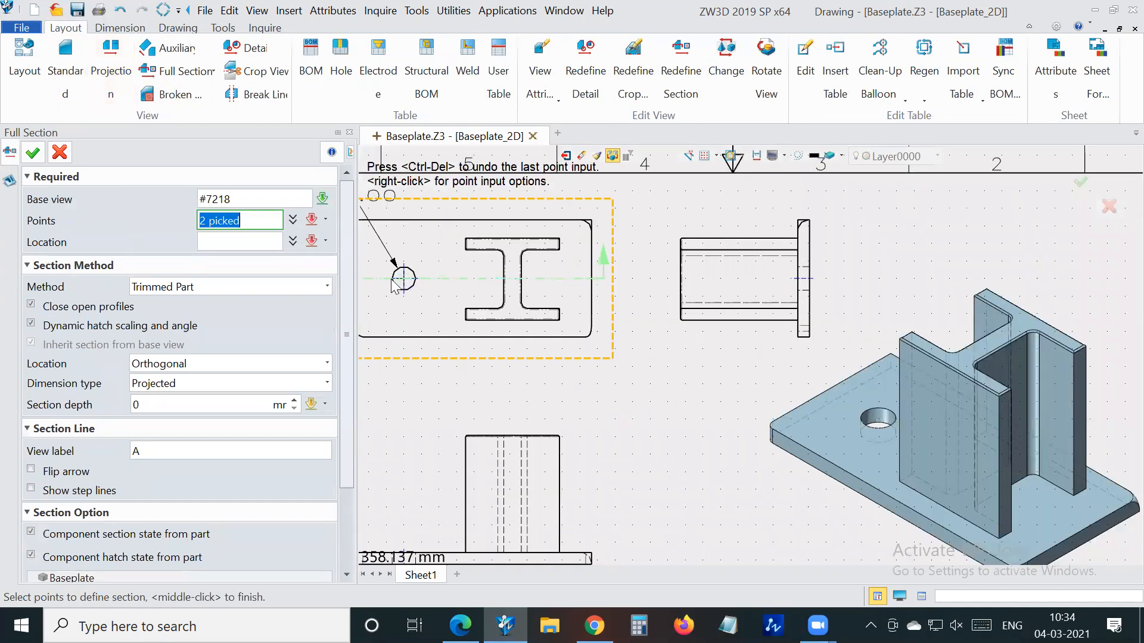
middle_click(471, 276)
Place the section view A-A below the sheet border, in line with the top view
scroll(471, 275, down, 4)
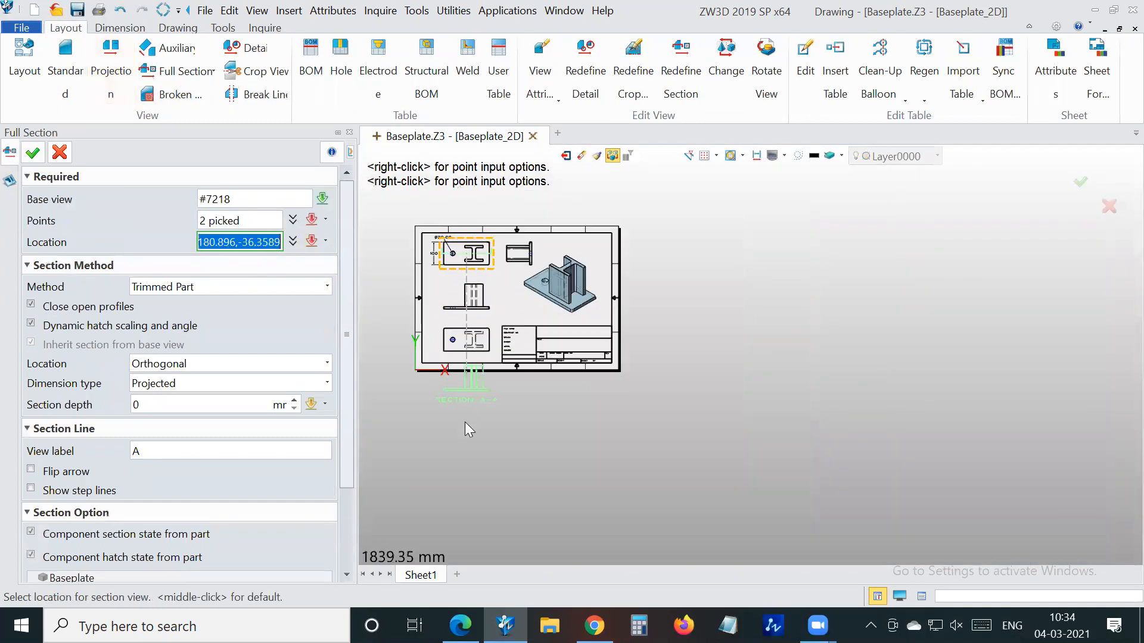
scroll(465, 422, up, 1)
click(466, 424)
click(36, 156)
scroll(455, 456, up, 3)
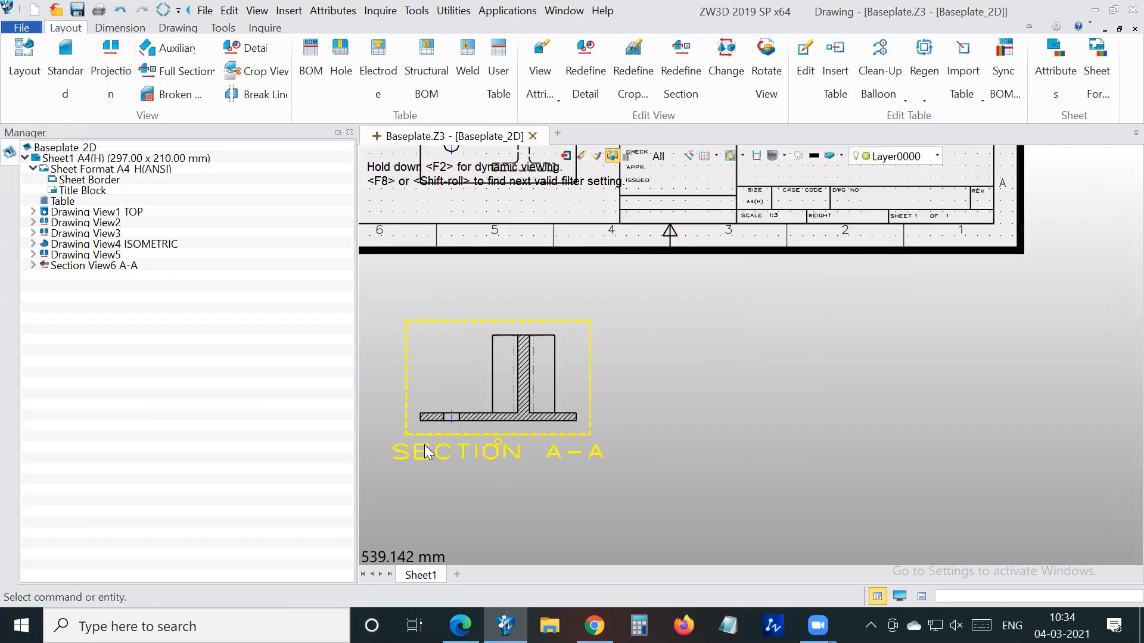
scroll(477, 442, down, 4)
scroll(477, 438, up, 1)
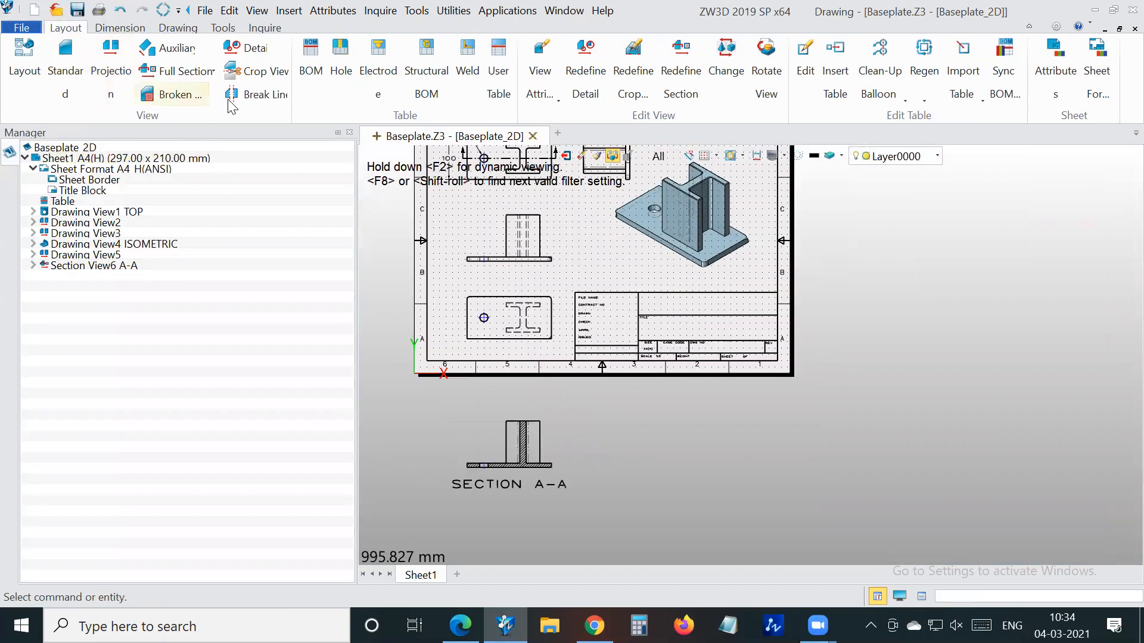
Define a circular detail on section view A-A, centred on the plate's hole, with its DETAIL A note above and left of the circle
scroll(474, 444, up, 2)
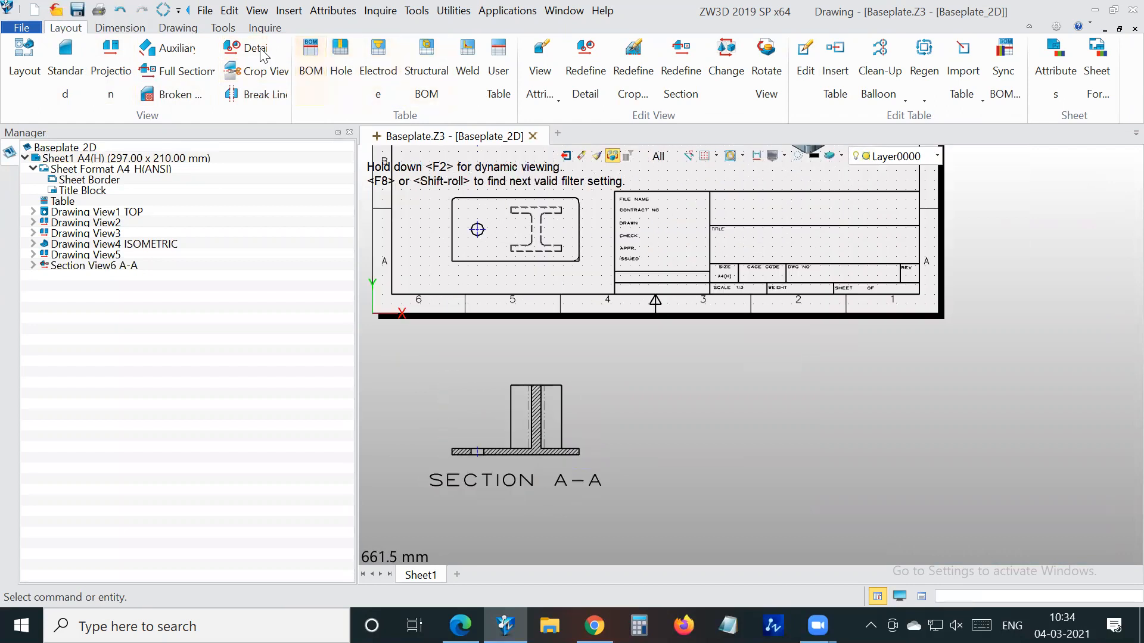
scroll(459, 437, up, 9)
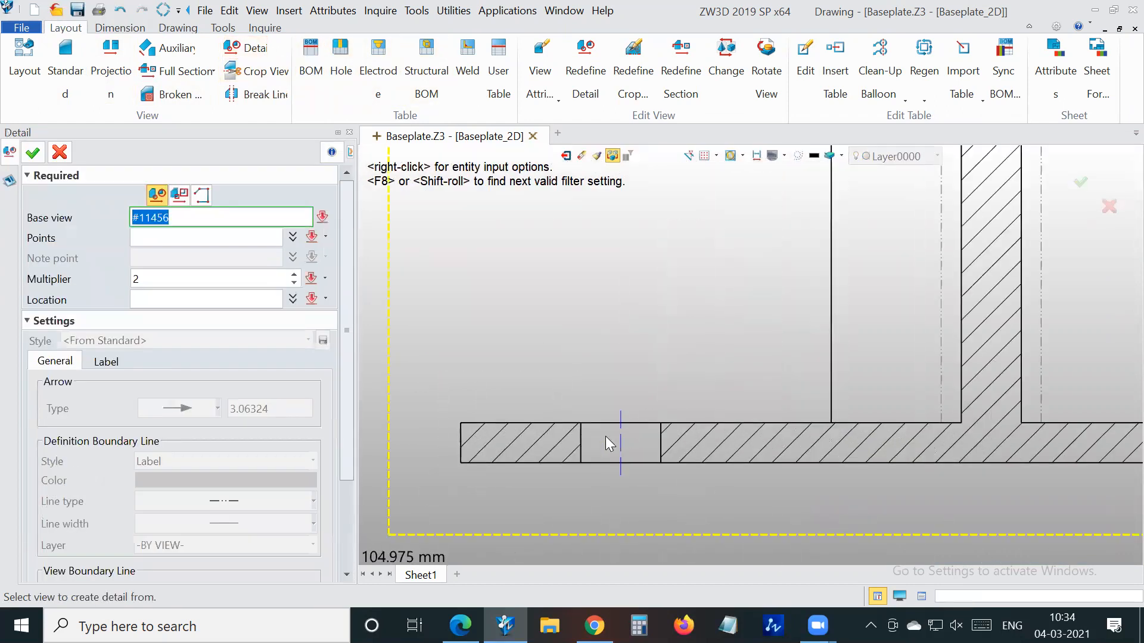
click(621, 443)
click(621, 444)
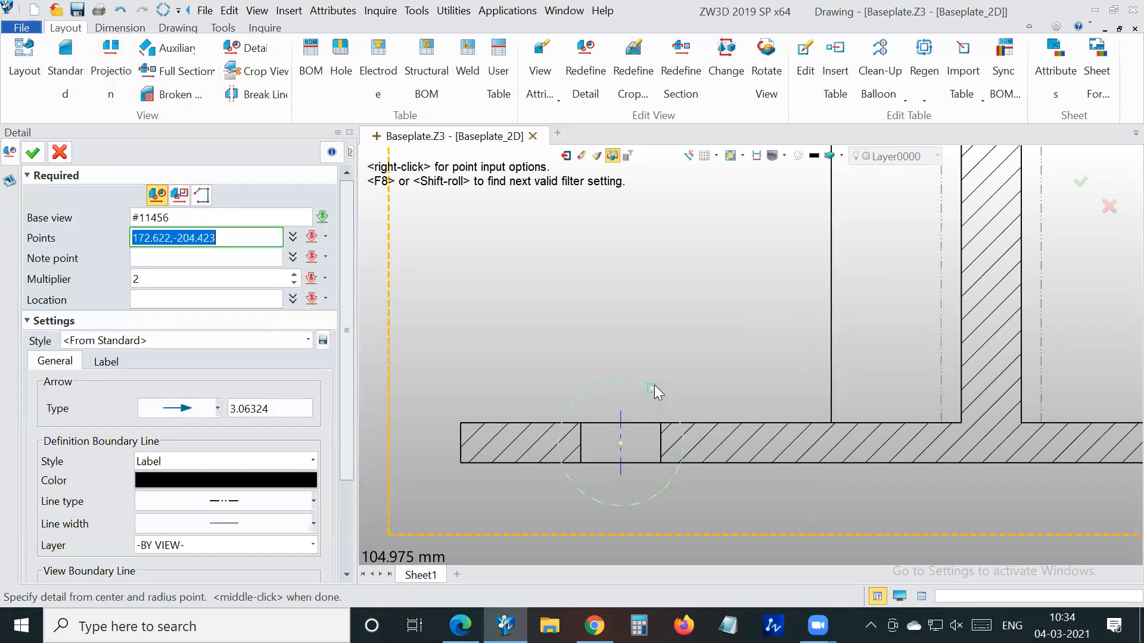
click(653, 385)
scroll(641, 365, down, 4)
click(580, 314)
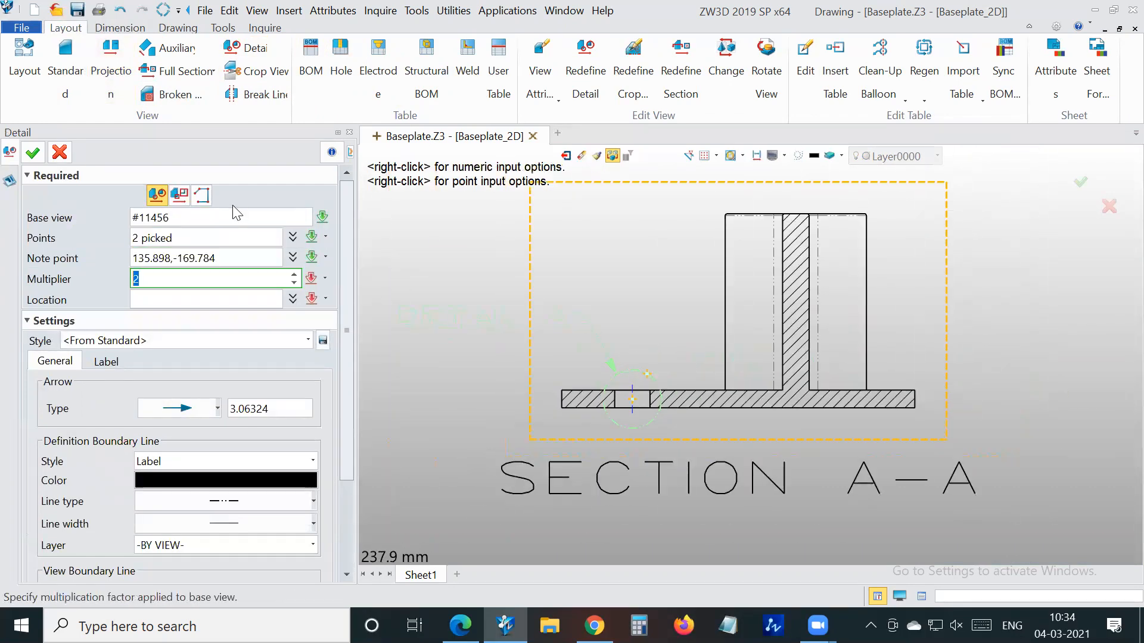
Give the detail view a multiplier of 2 and place it to the right of section view A-A, below the sheet
key(Return)
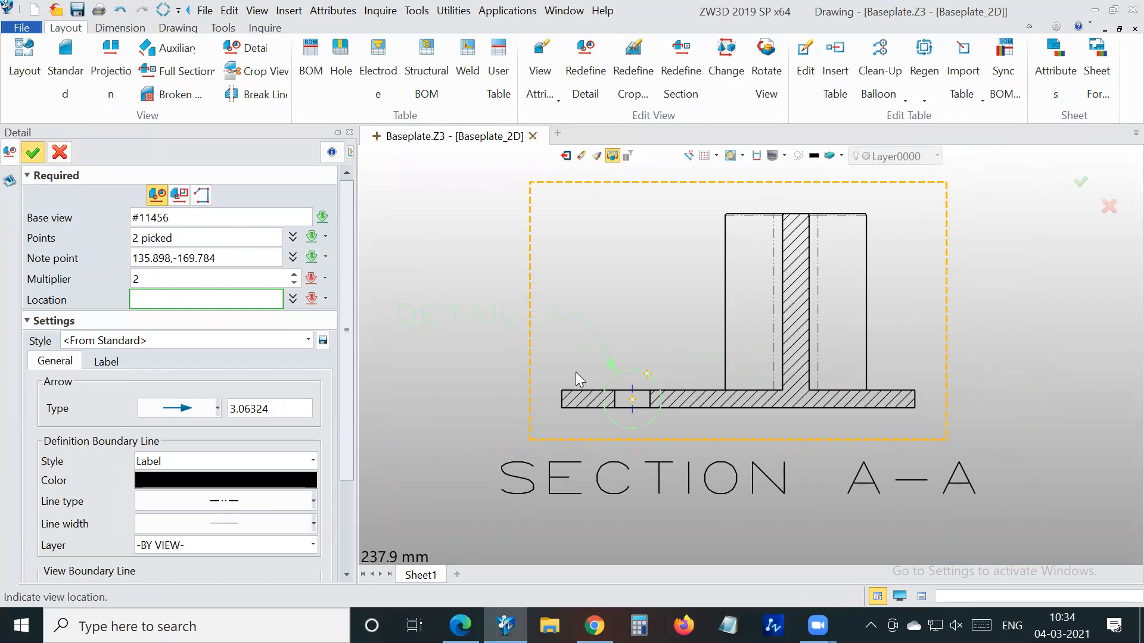
scroll(790, 340, down, 6)
click(813, 307)
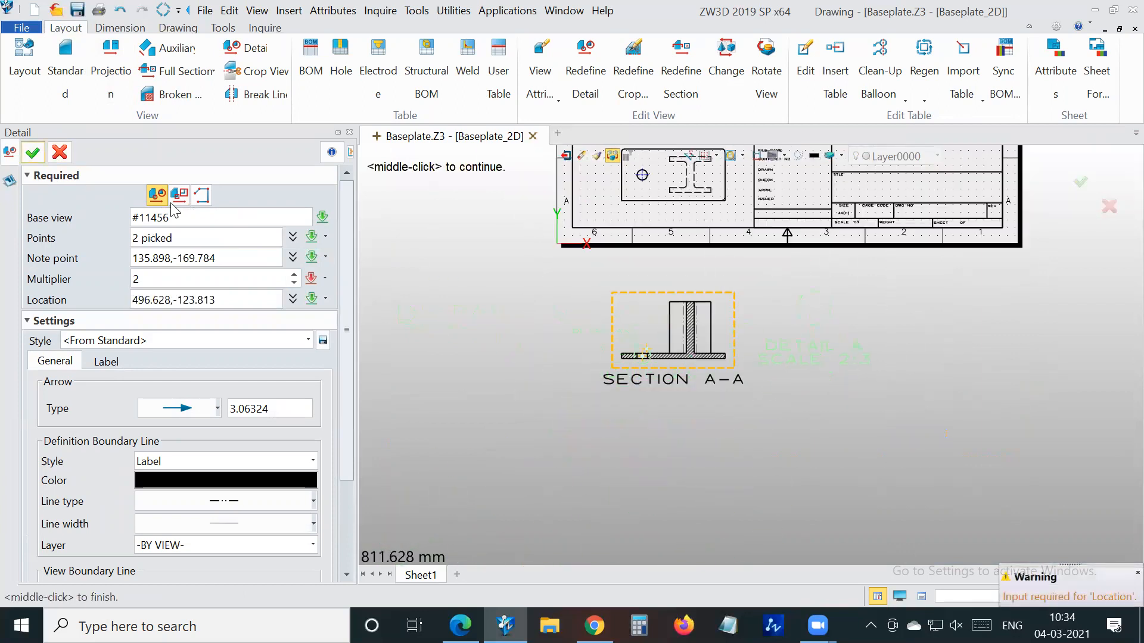
click(32, 155)
scroll(754, 305, up, 3)
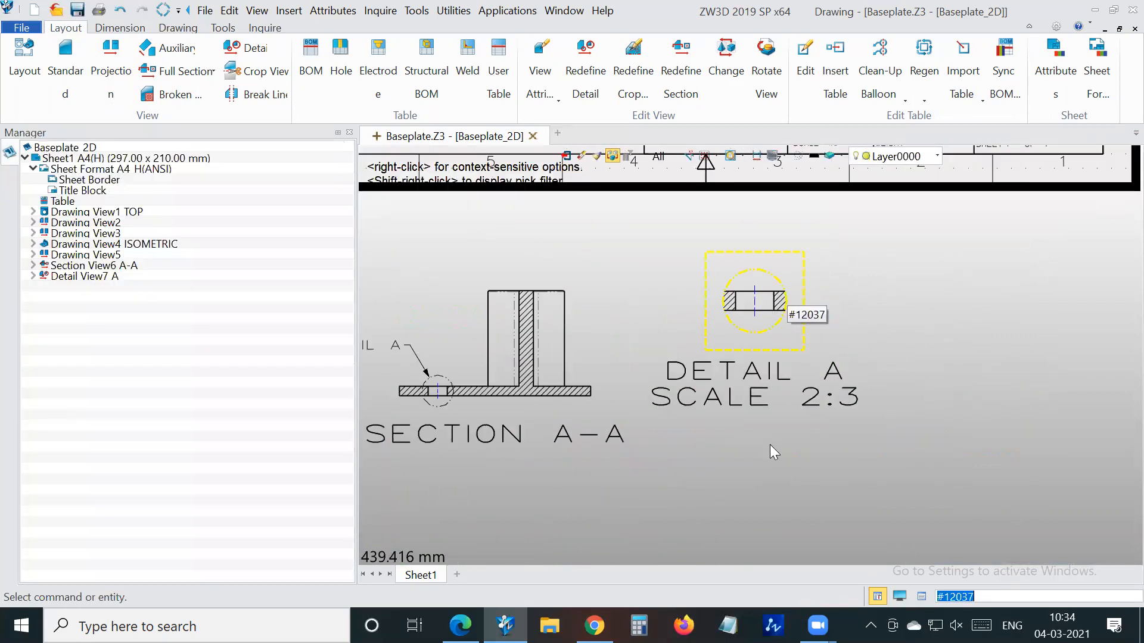
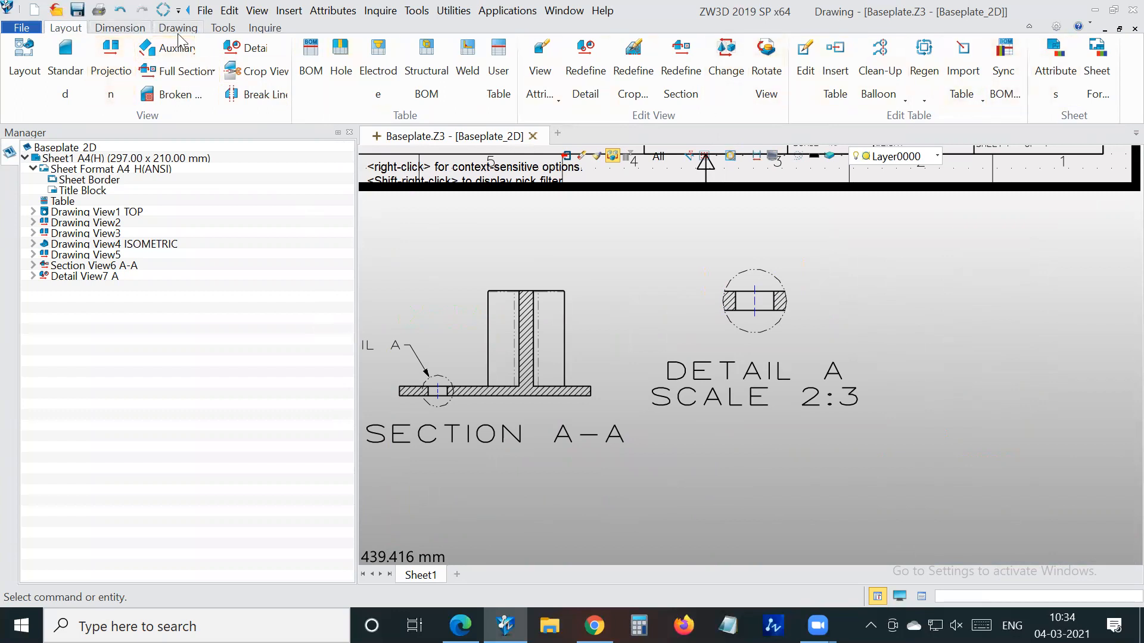
Add a label reading WELD beside the upright in section view A-A, with a bent leader pointing at its right edge
click(119, 28)
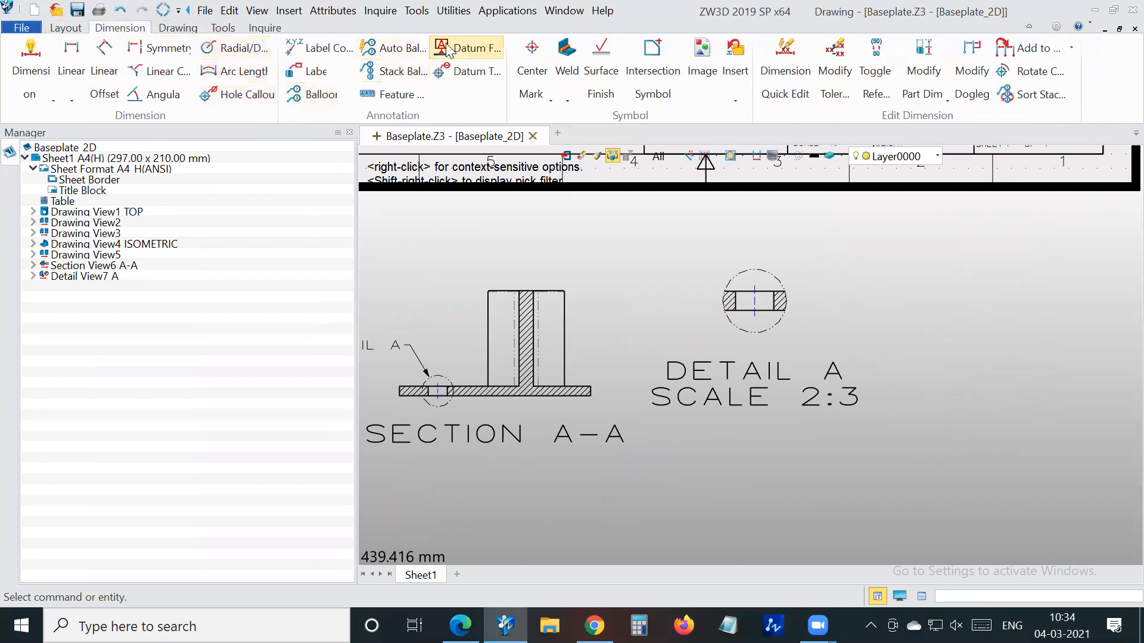
click(309, 78)
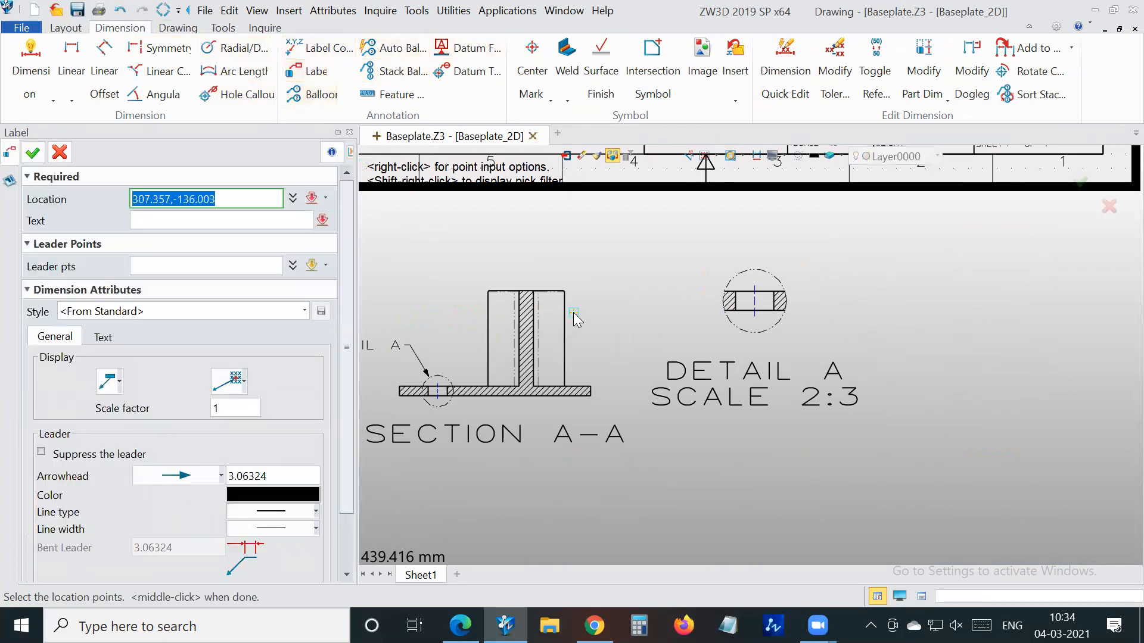
scroll(572, 322, up, 1)
click(585, 288)
click(640, 286)
click(252, 222)
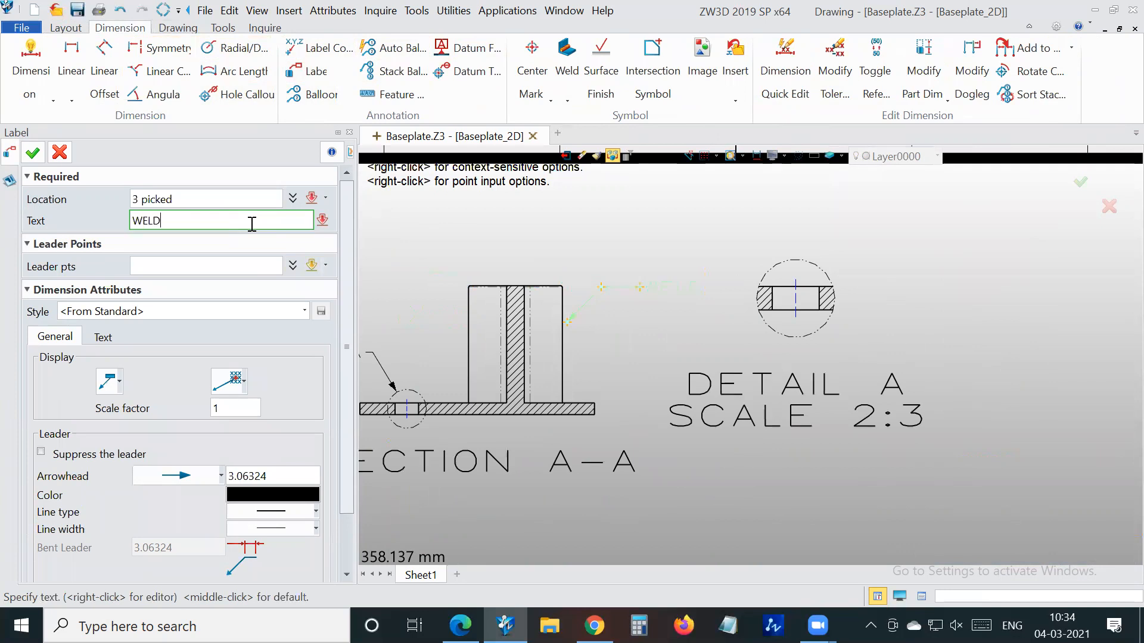
click(30, 153)
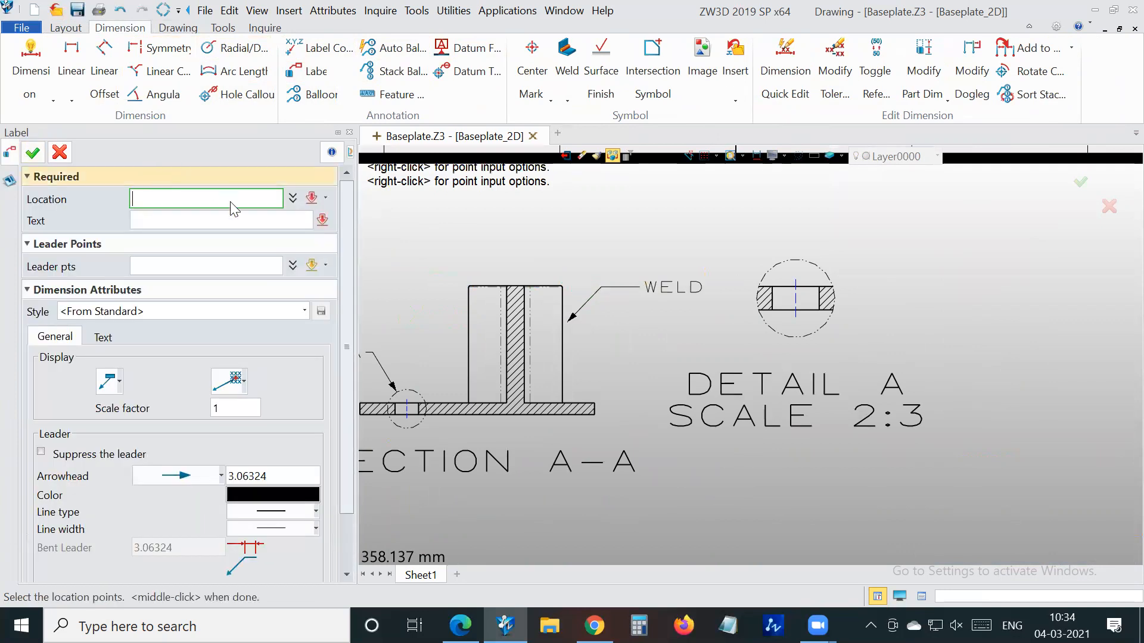
click(60, 153)
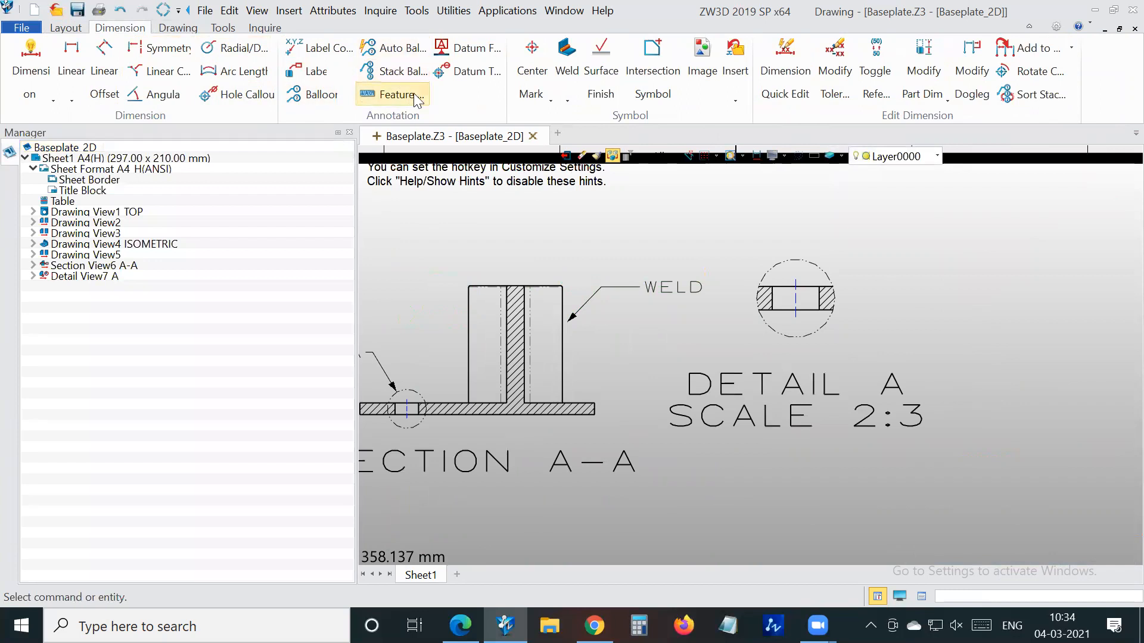
Attach datum feature A to the plate's top edge in section view A-A, just beyond its right end
click(445, 59)
click(578, 411)
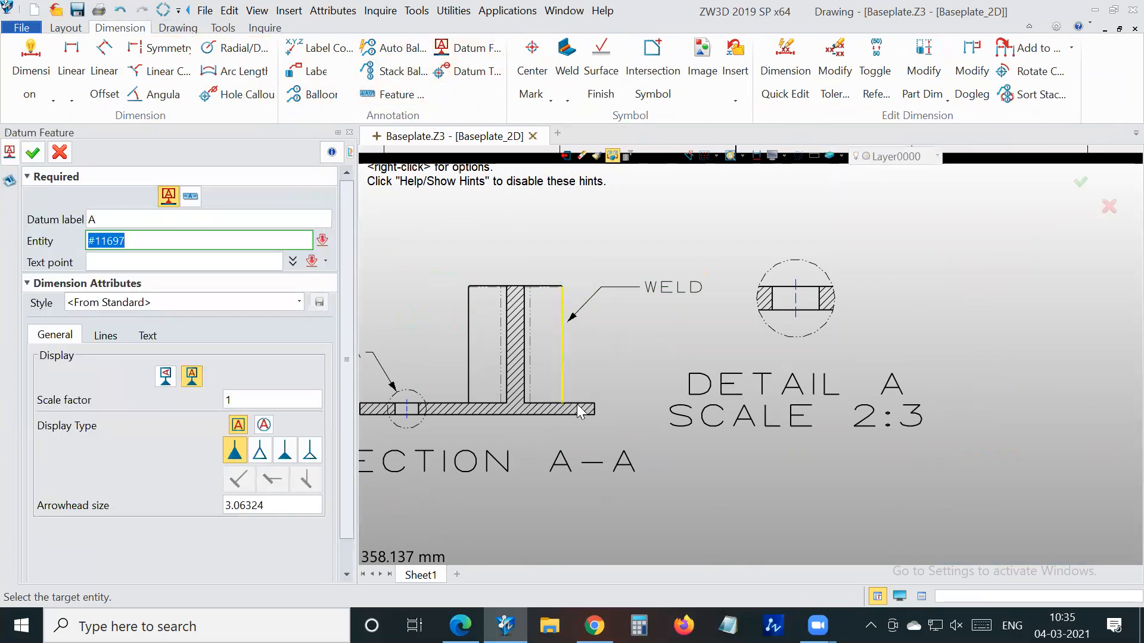
click(586, 407)
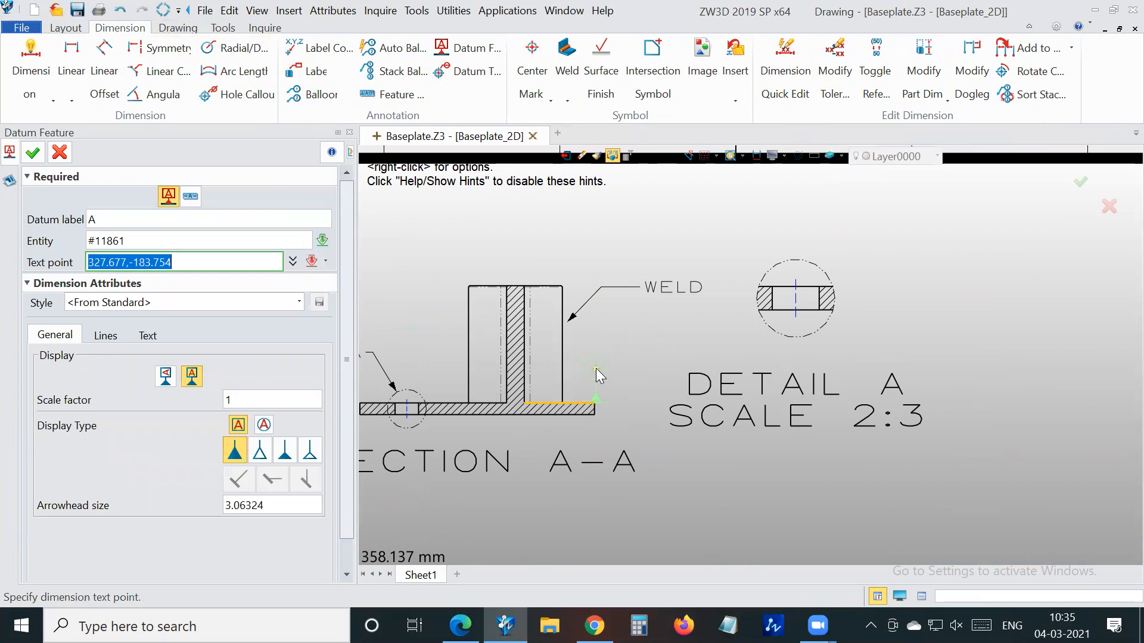
click(622, 373)
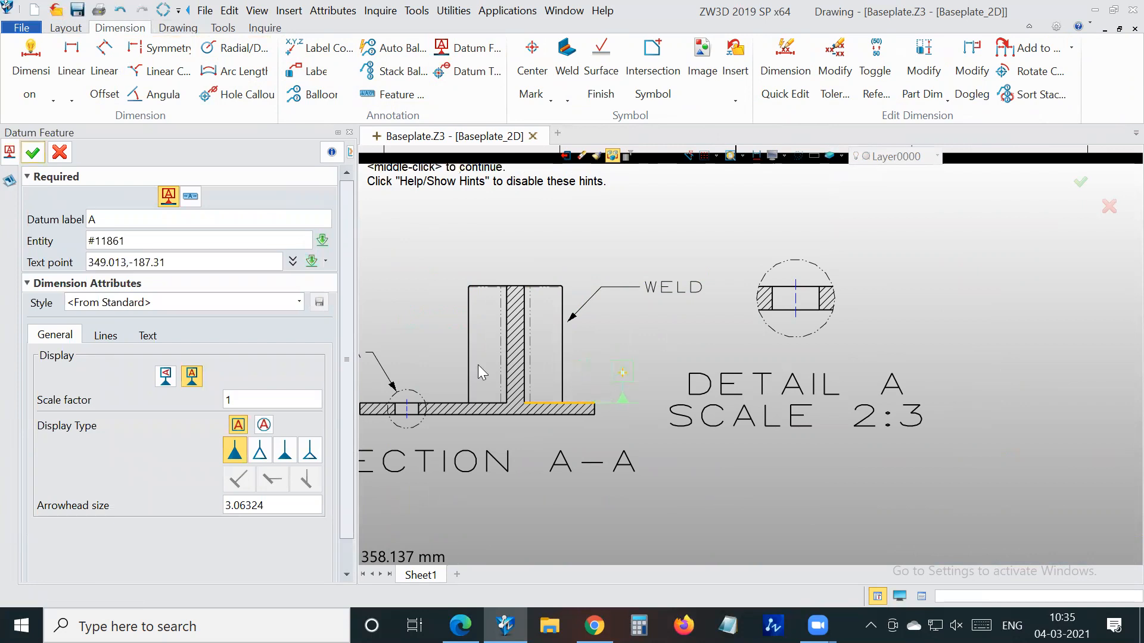
click(33, 152)
Compose a feature control symbol with the position symbol and a diameter tolerance of 0.1
click(391, 94)
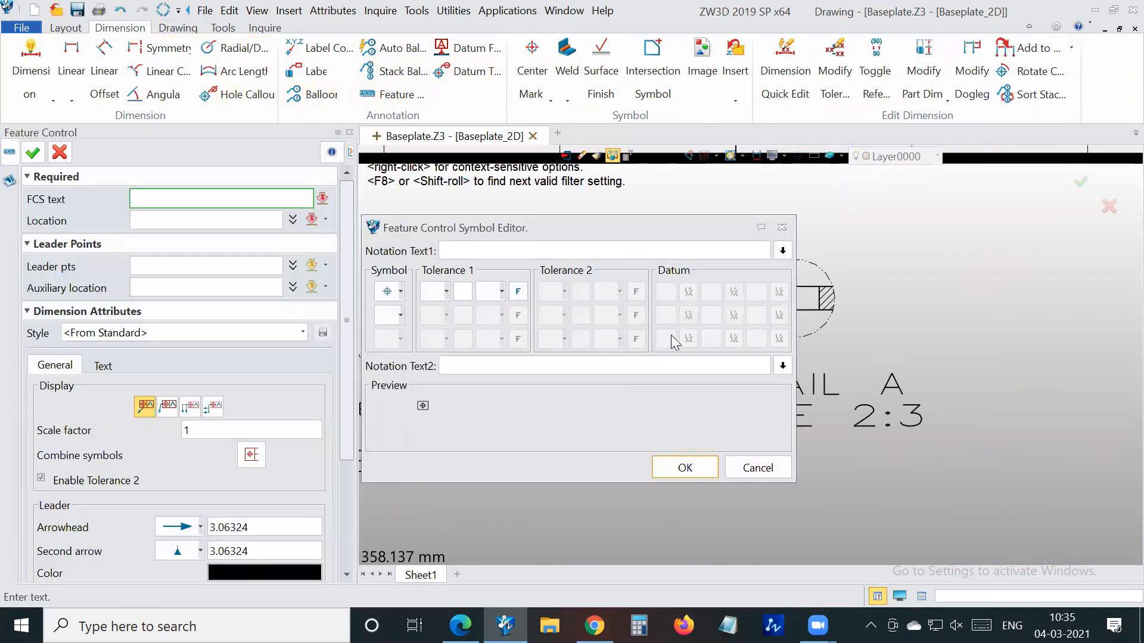
click(443, 292)
click(447, 307)
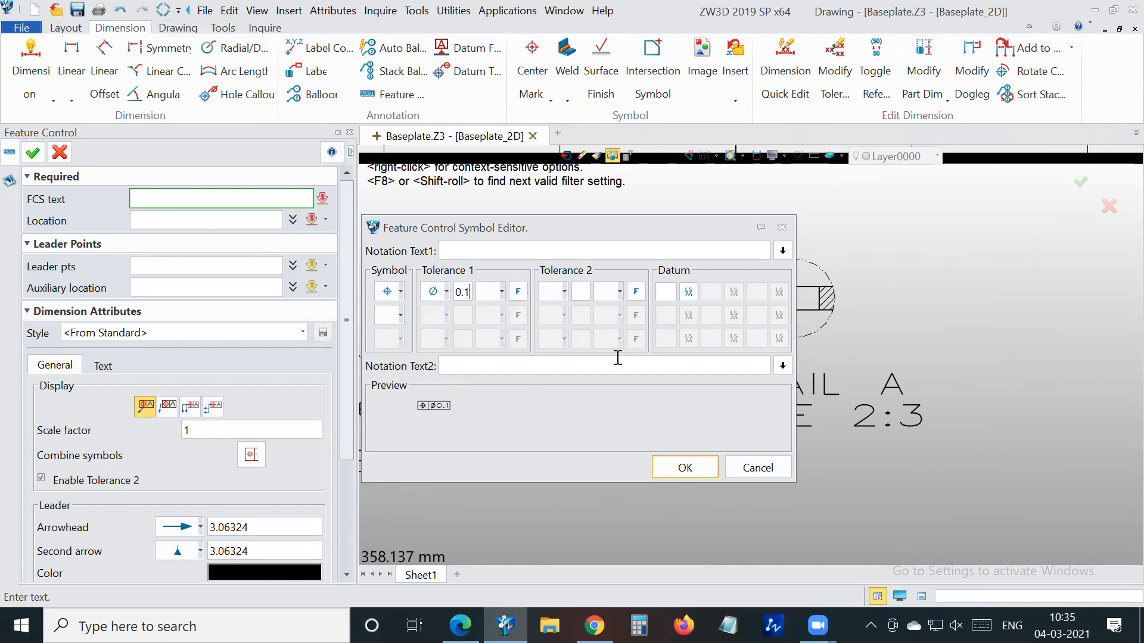
click(561, 294)
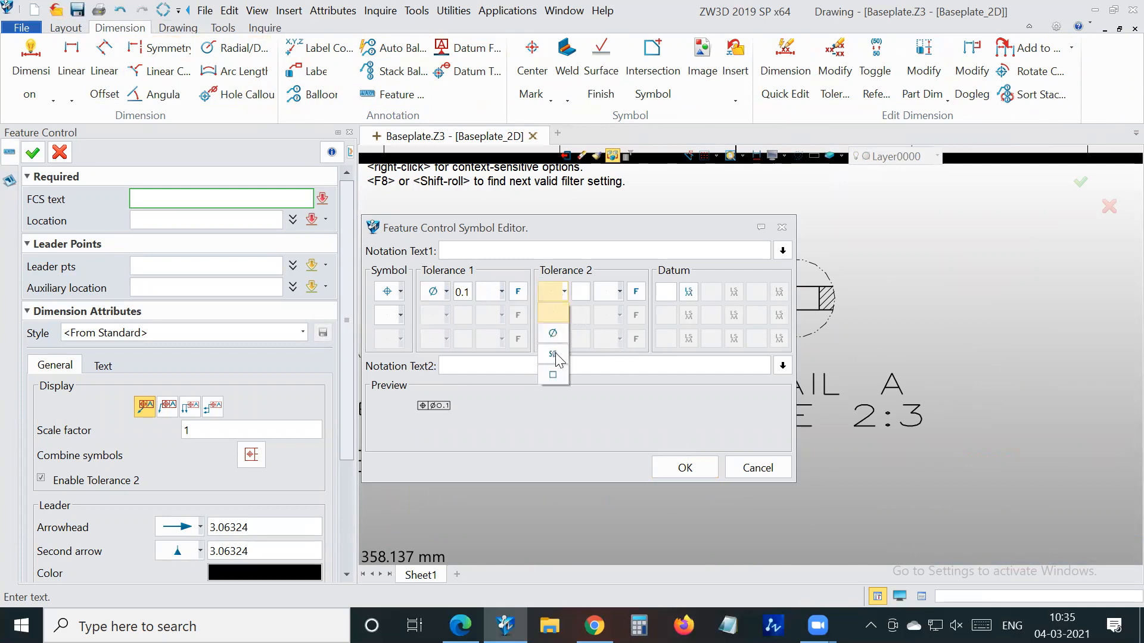
click(400, 292)
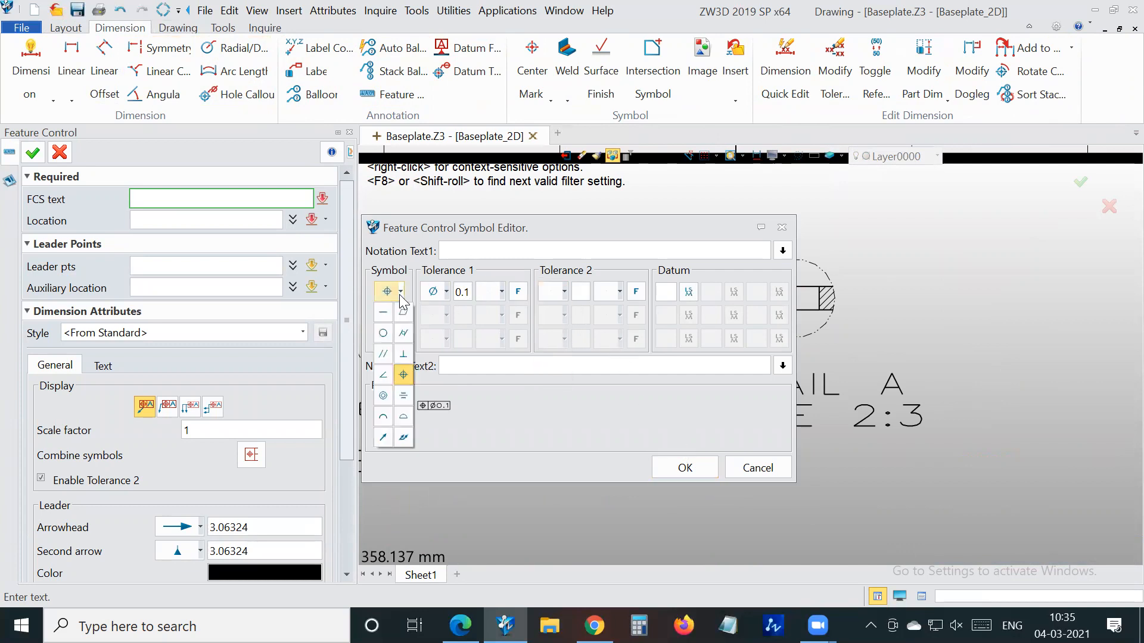
click(685, 468)
Place the feature control frame above section view A-A, with a right-angled leader pointing to the right edge of the plate's hole
scroll(418, 401, up, 1)
scroll(429, 261, down, 3)
right_drag(424, 249, 620, 280)
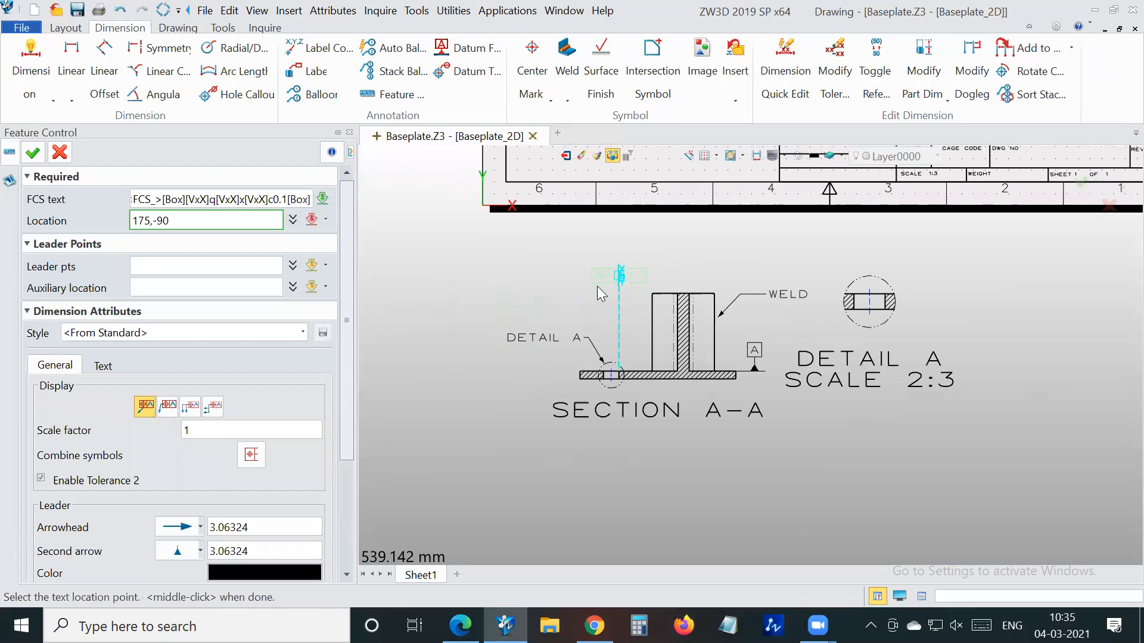
click(586, 292)
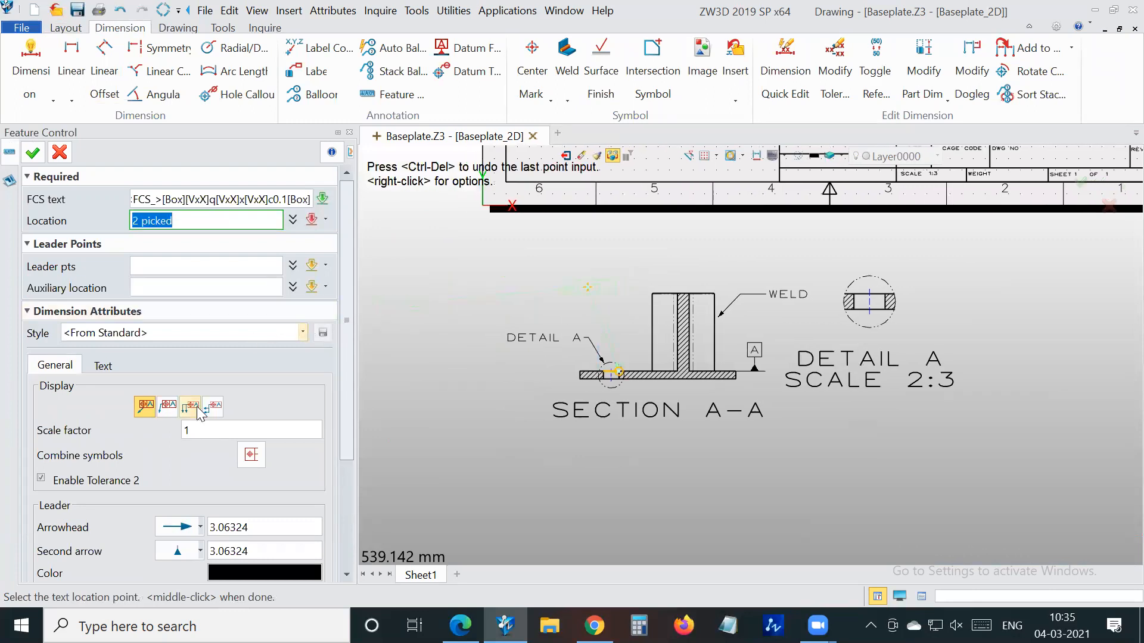
click(191, 407)
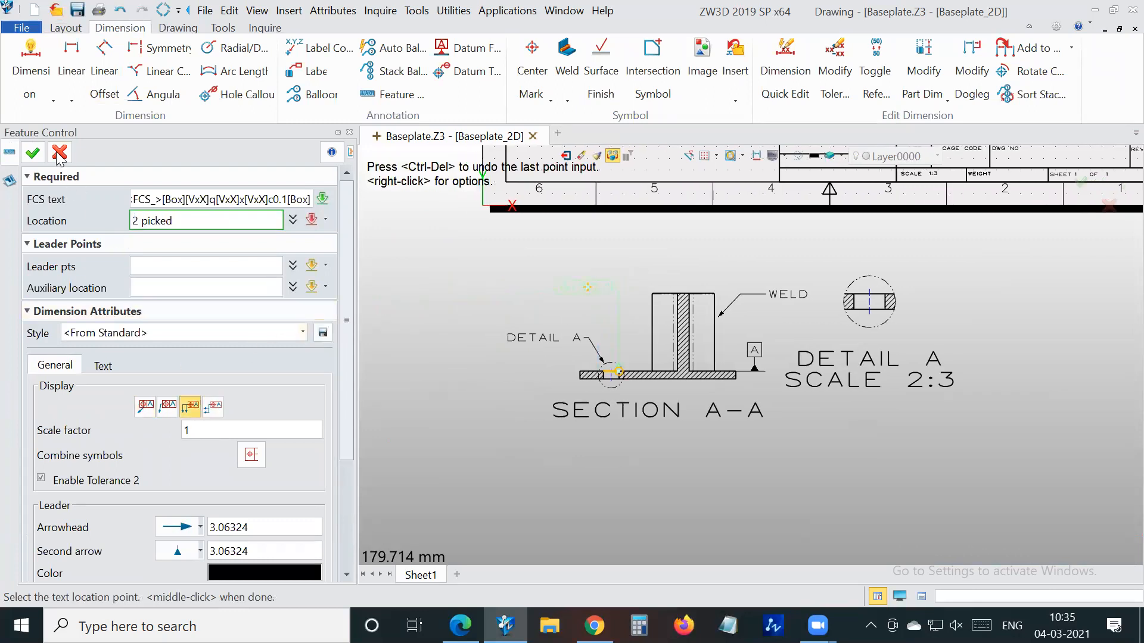
click(39, 153)
scroll(615, 302, down, 3)
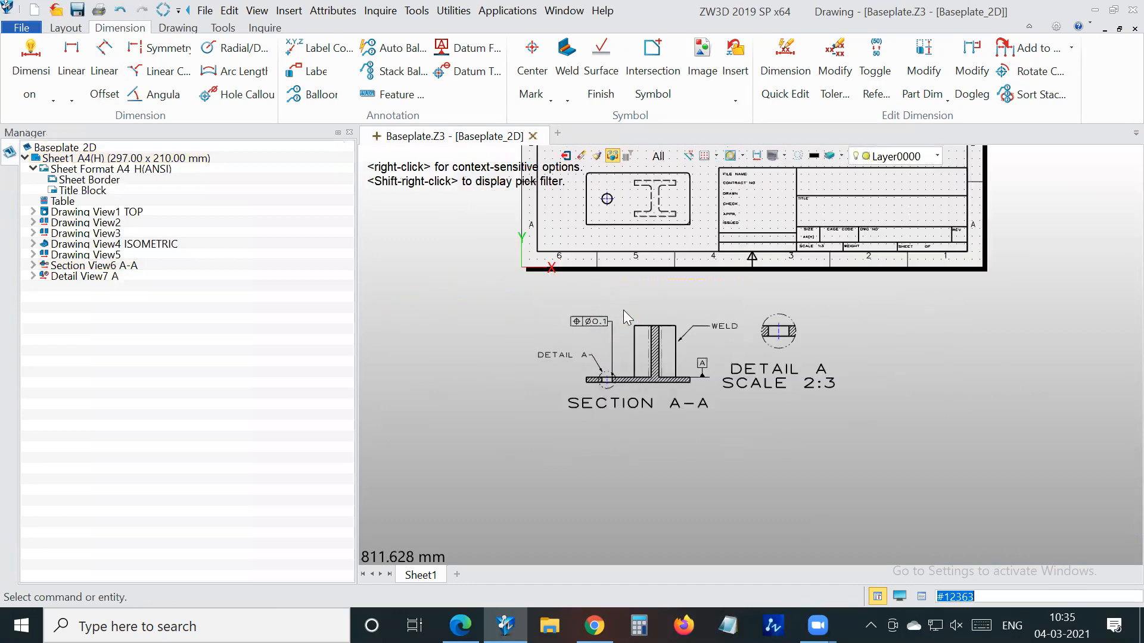
scroll(670, 284, down, 1)
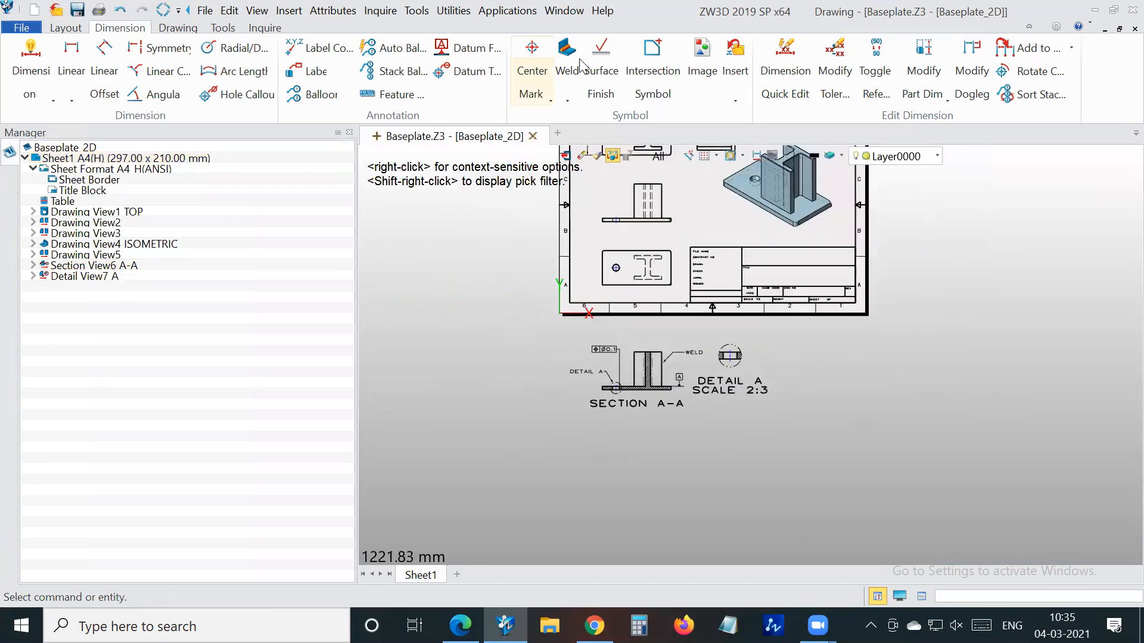
click(568, 101)
click(550, 100)
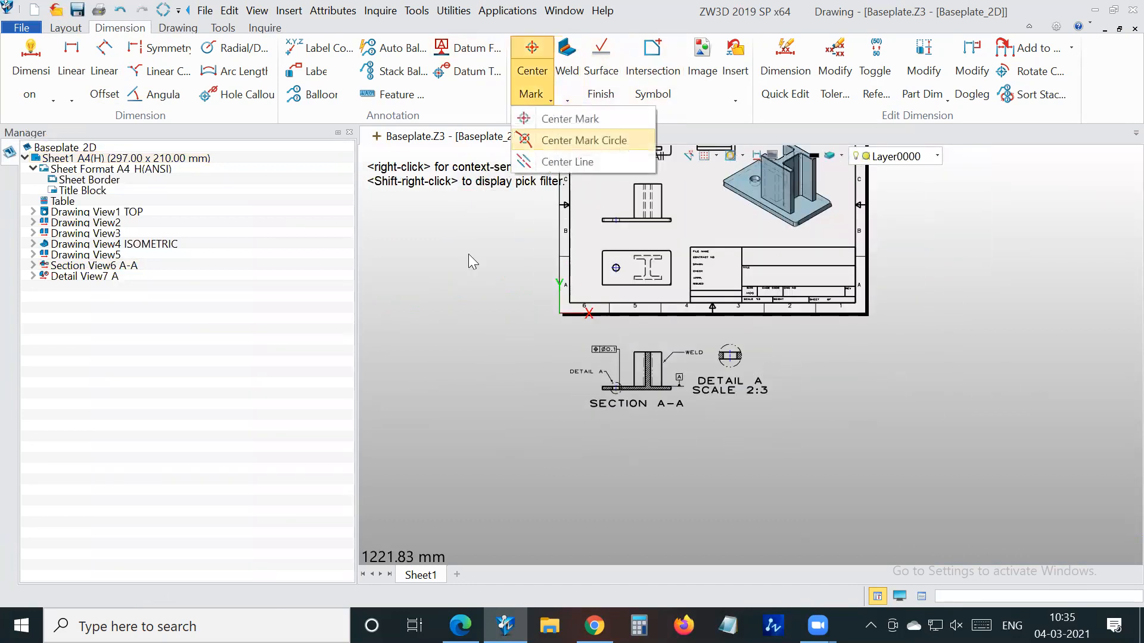
click(459, 272)
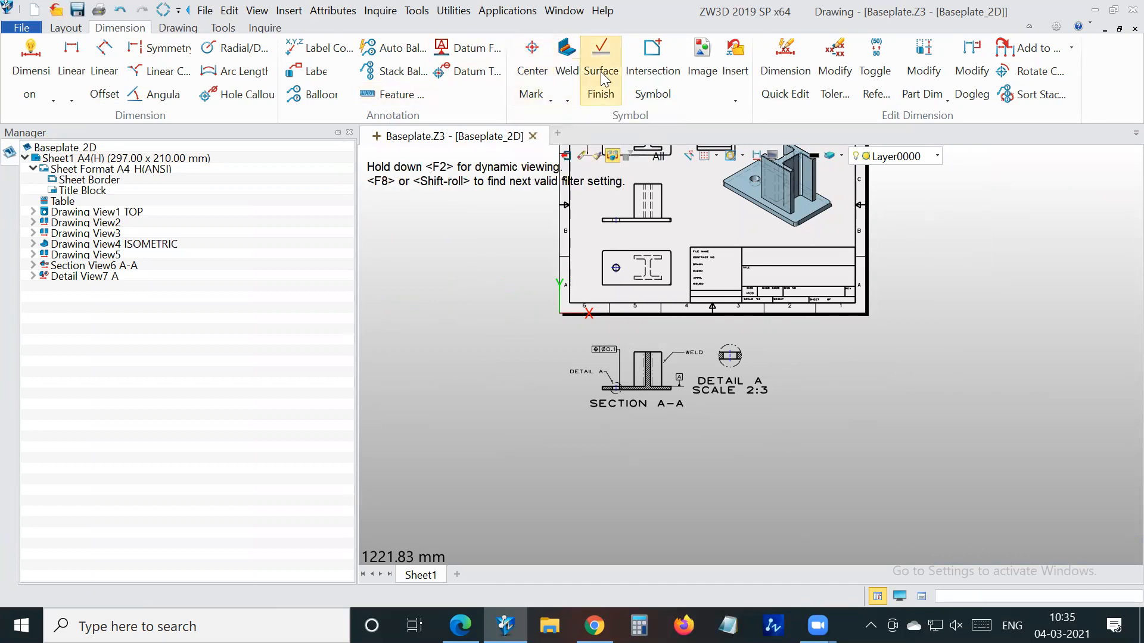
Start a Surface Finish symbol for section view A-A and choose the JIS texture 1 symbol type
click(601, 74)
scroll(679, 299, up, 4)
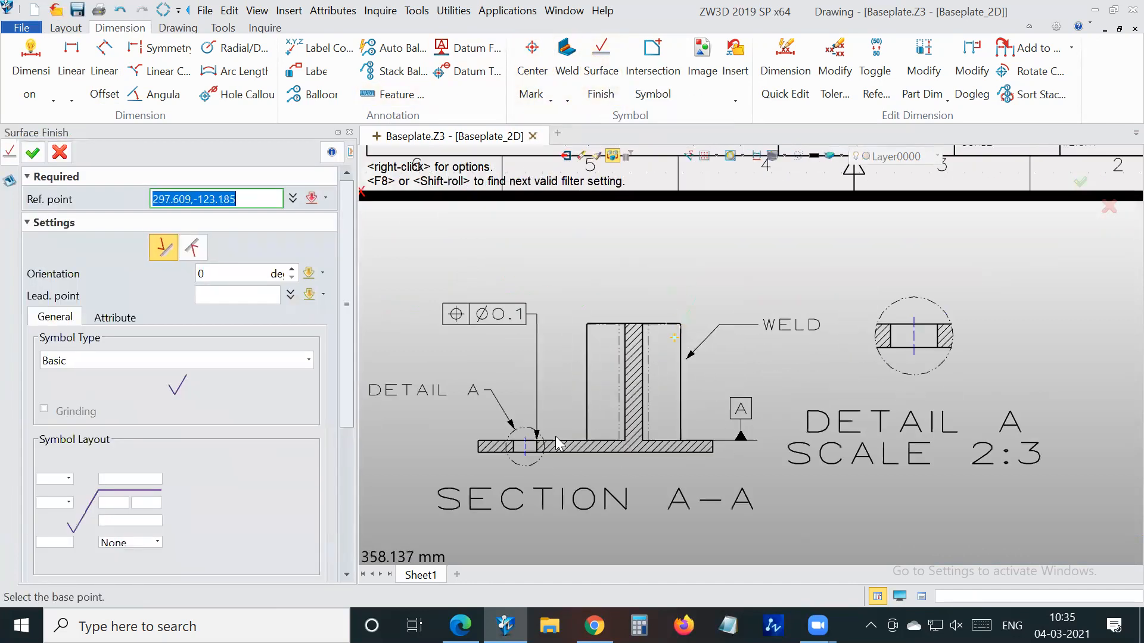
scroll(482, 430, up, 2)
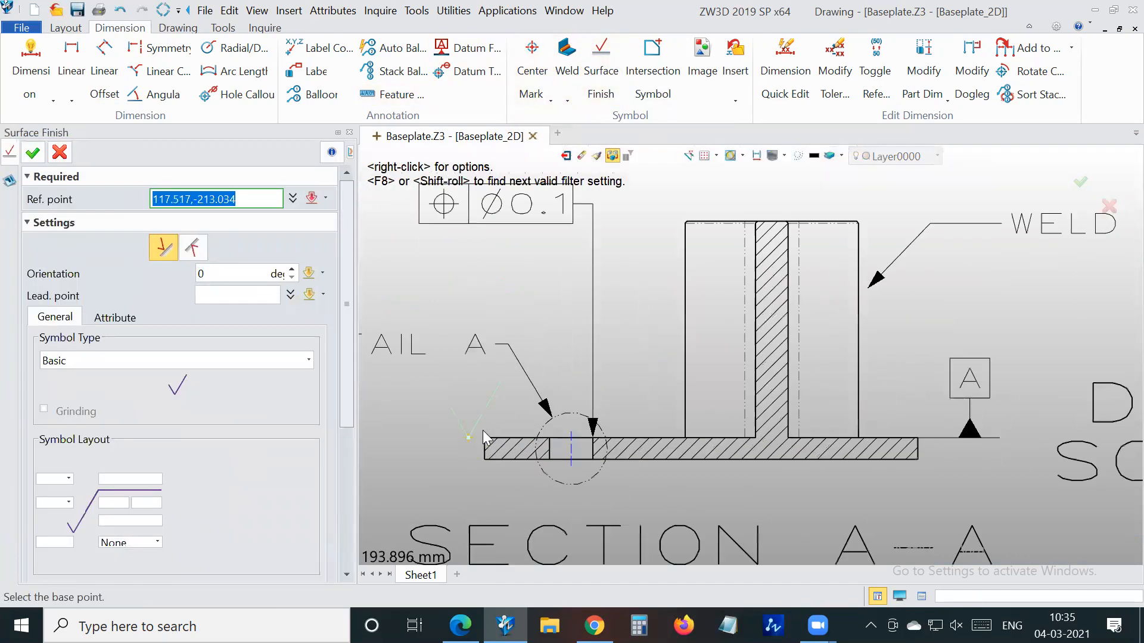
click(272, 361)
click(109, 422)
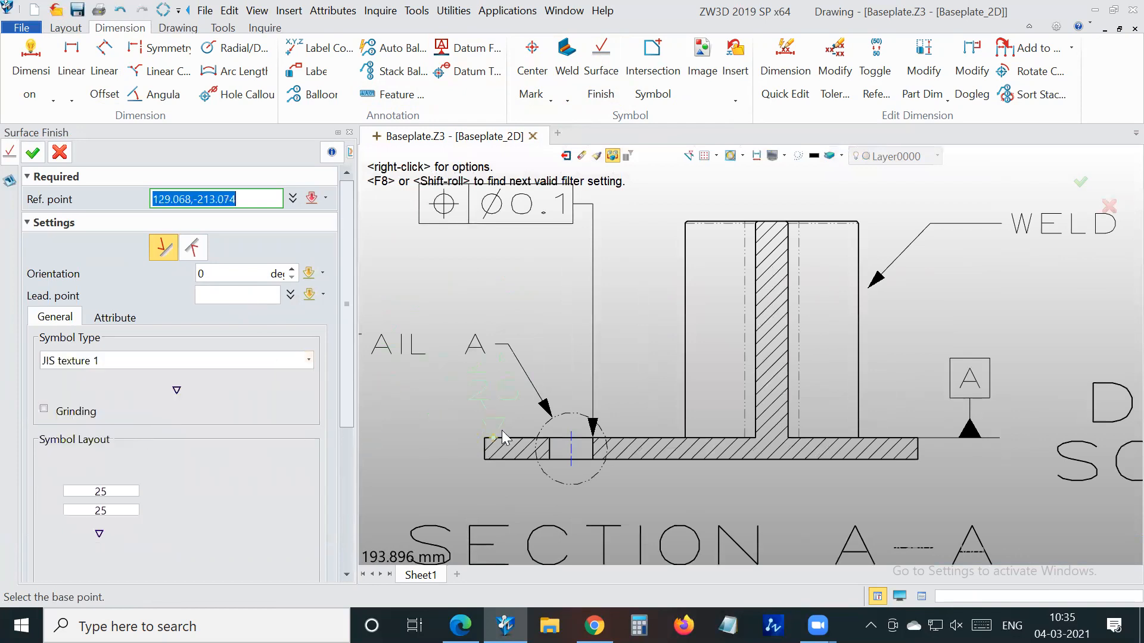
scroll(501, 430, up, 2)
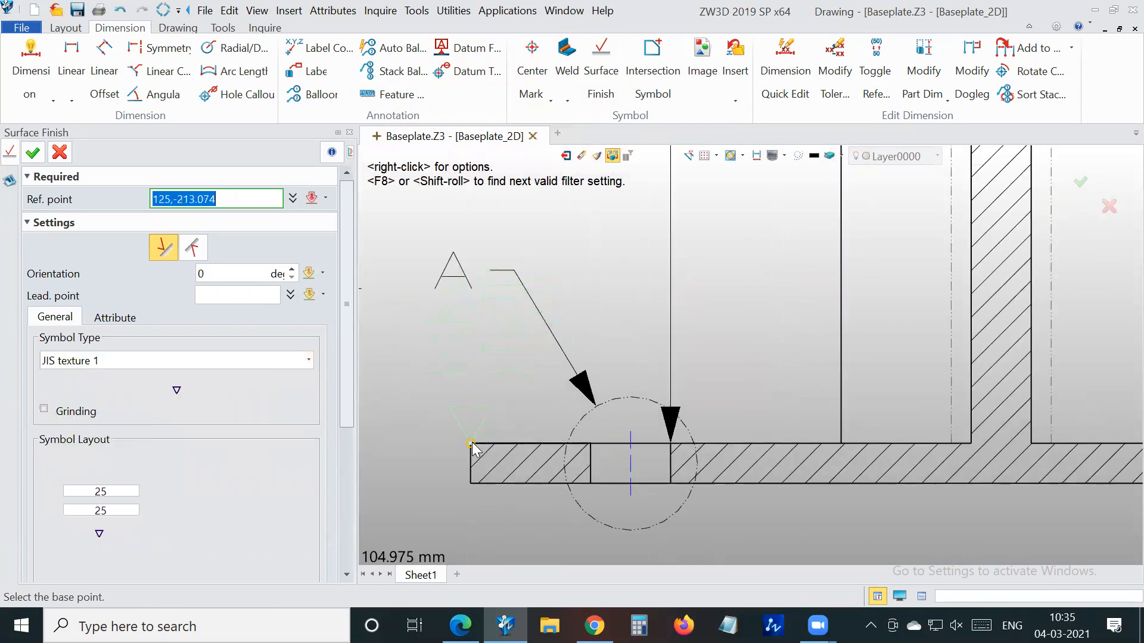
Place the surface finish symbol with values 25 and 25 on the plate's top edge, left of the hole in section view A-A
click(495, 438)
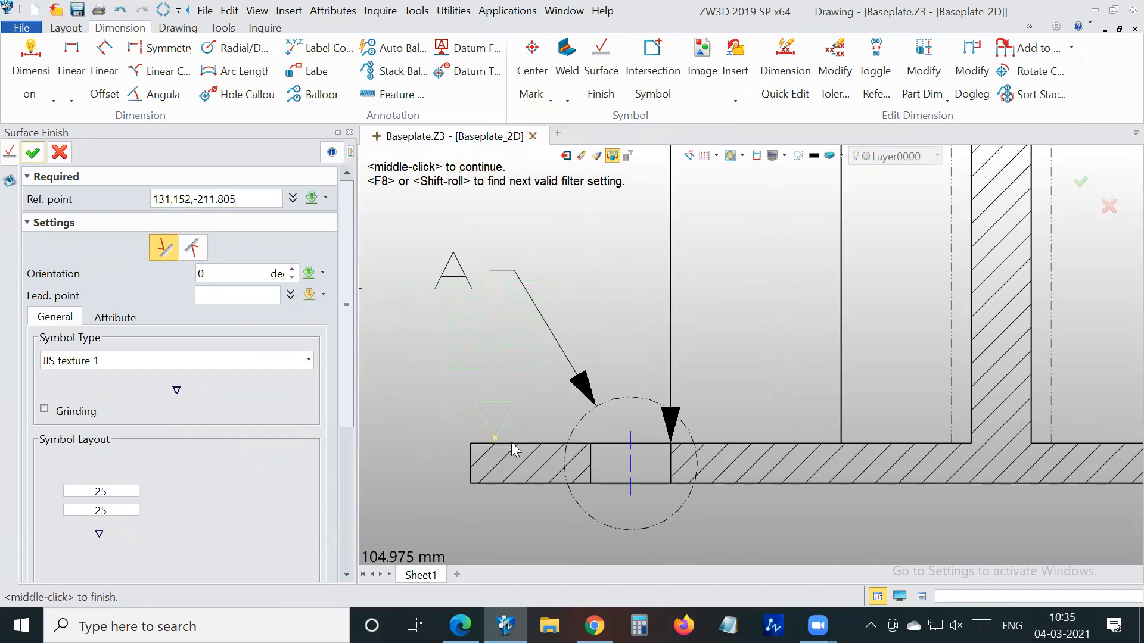
key(Escape)
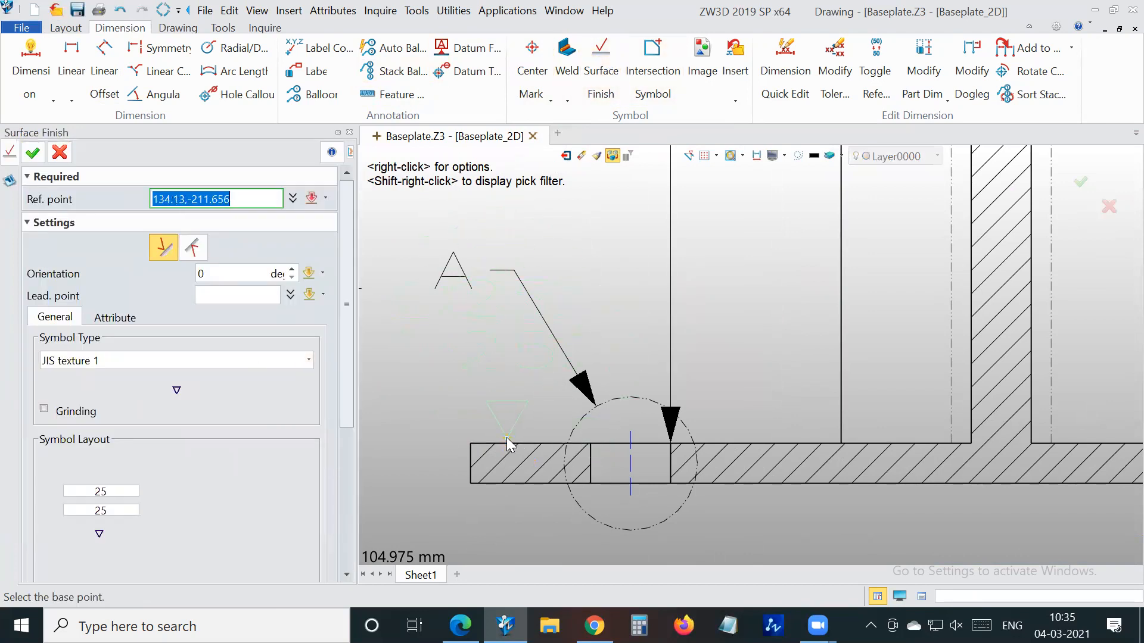
click(486, 437)
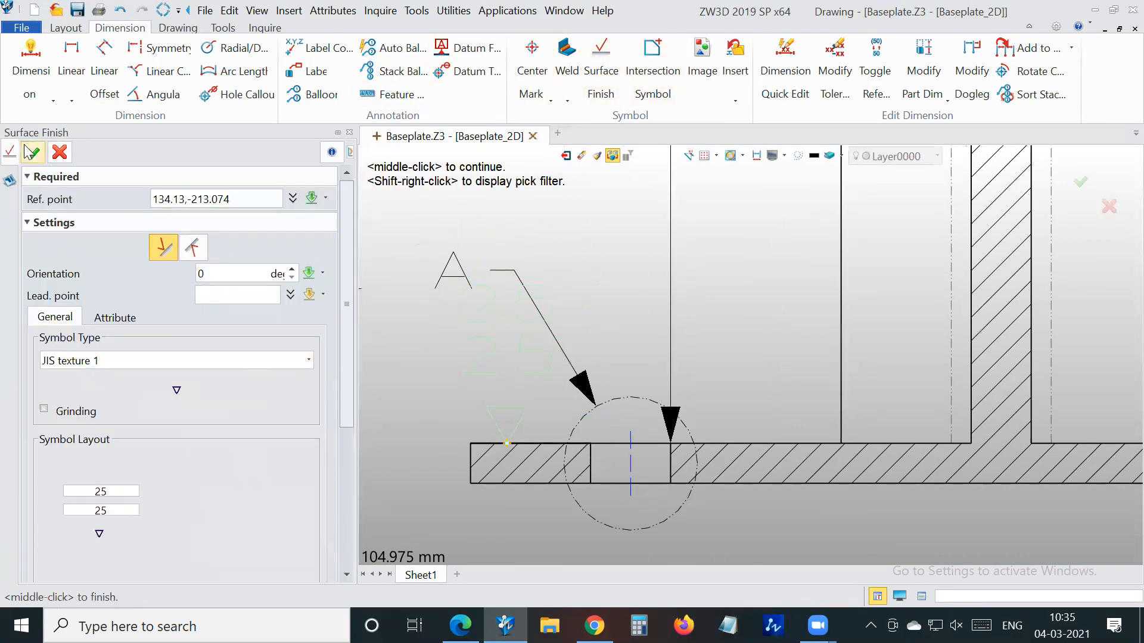
middle_click(509, 411)
scroll(479, 320, down, 2)
scroll(479, 320, down, 3)
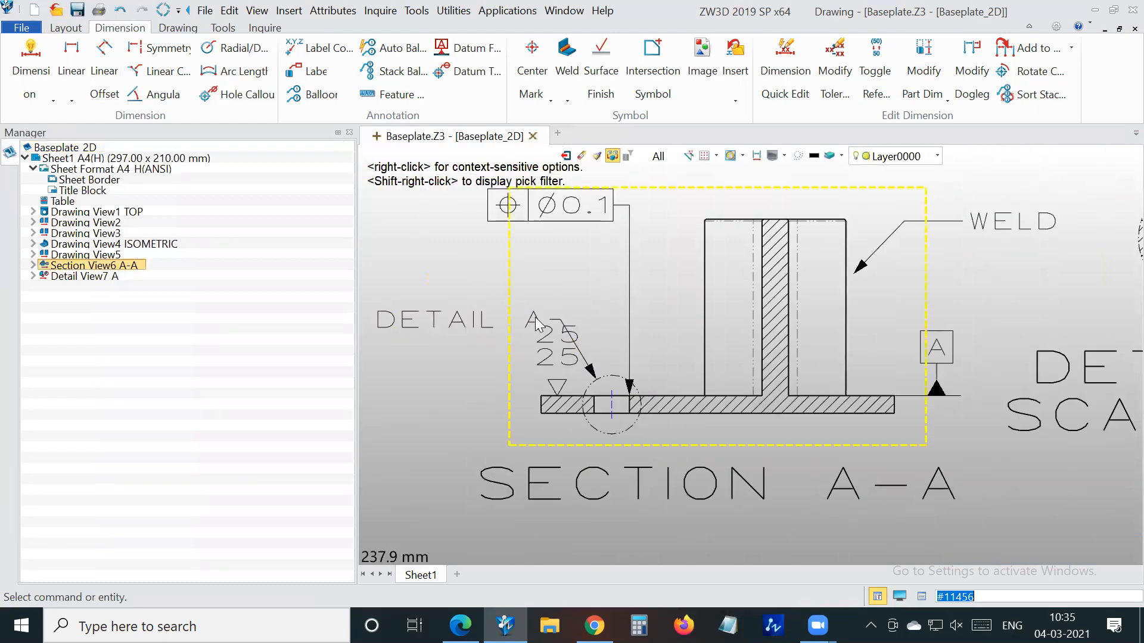
click(570, 332)
drag(590, 365, 590, 283)
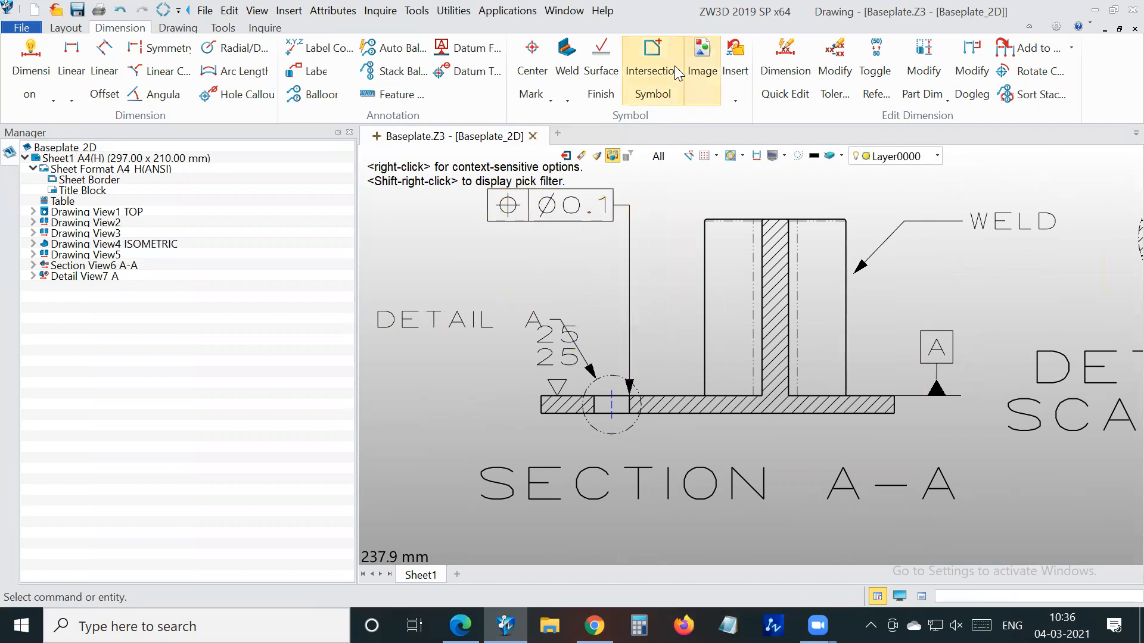
scroll(626, 429, down, 5)
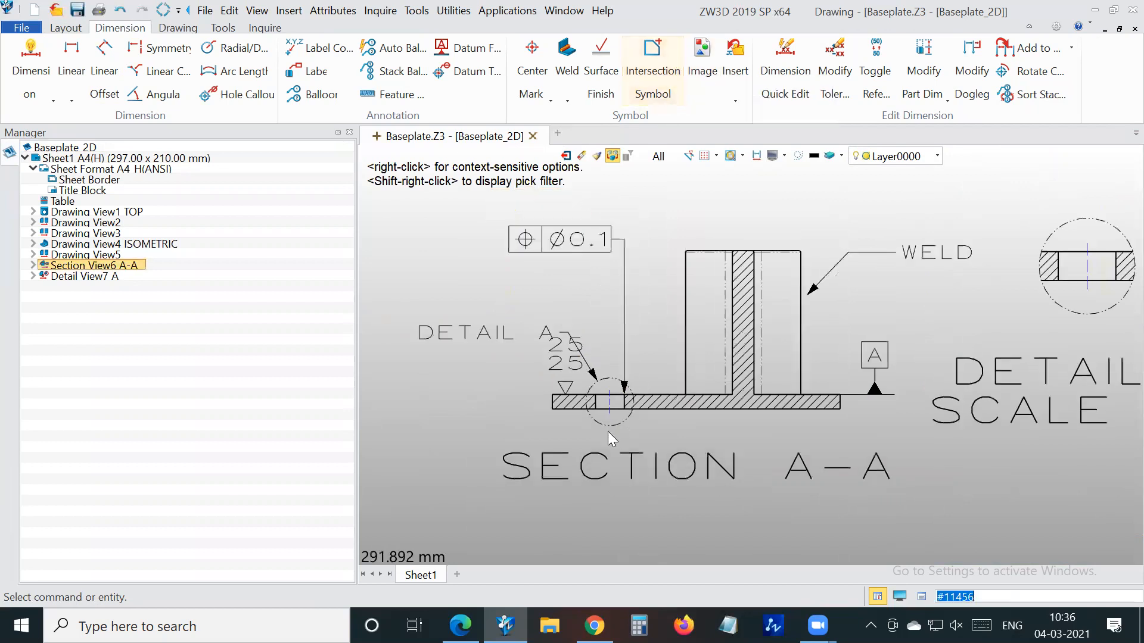
scroll(635, 428, down, 1)
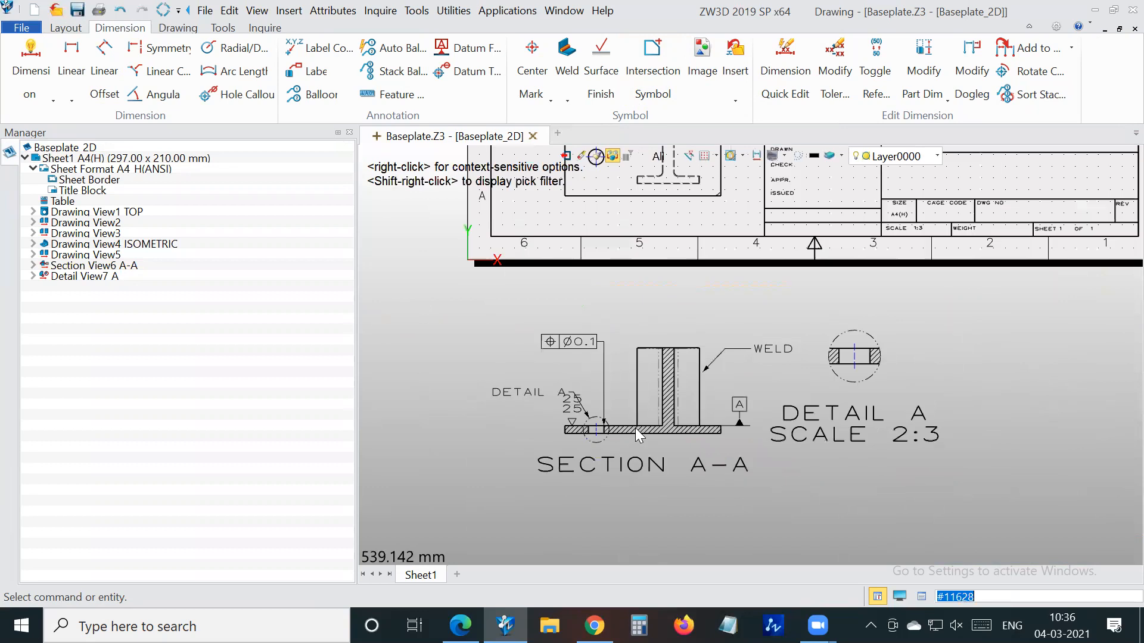
scroll(743, 435, up, 5)
scroll(686, 387, down, 1)
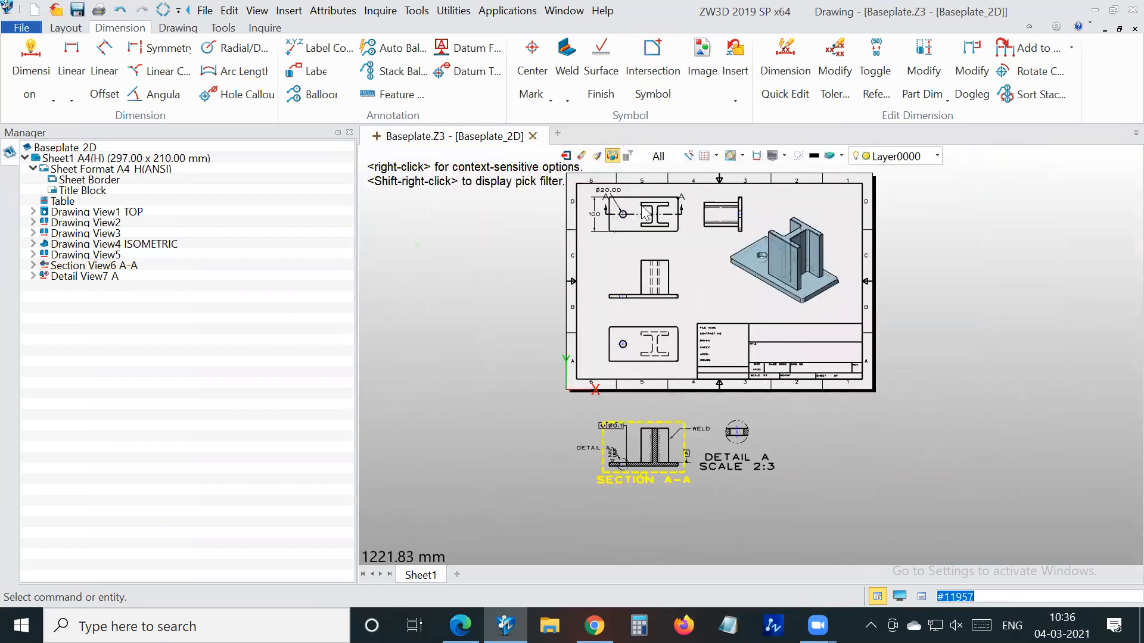
Blank the sharp-corner edge segments outside the fillet arc at the plate's upper-left corner in Drawing View3
scroll(686, 315, up, 3)
scroll(723, 307, up, 1)
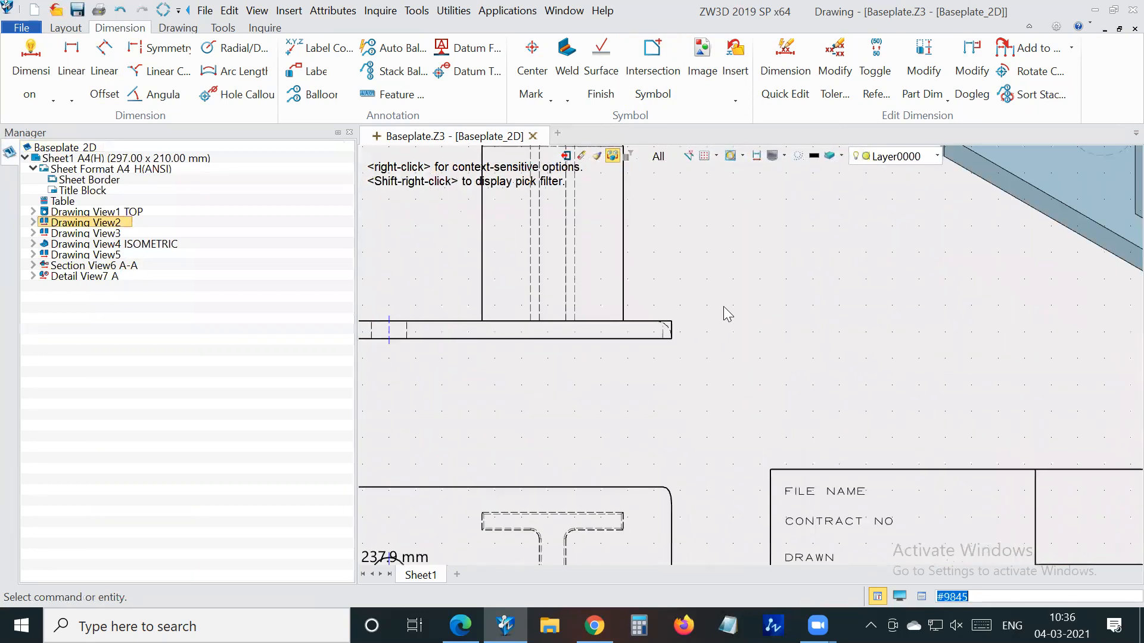
scroll(723, 306, down, 4)
scroll(698, 249, up, 2)
scroll(698, 249, up, 4)
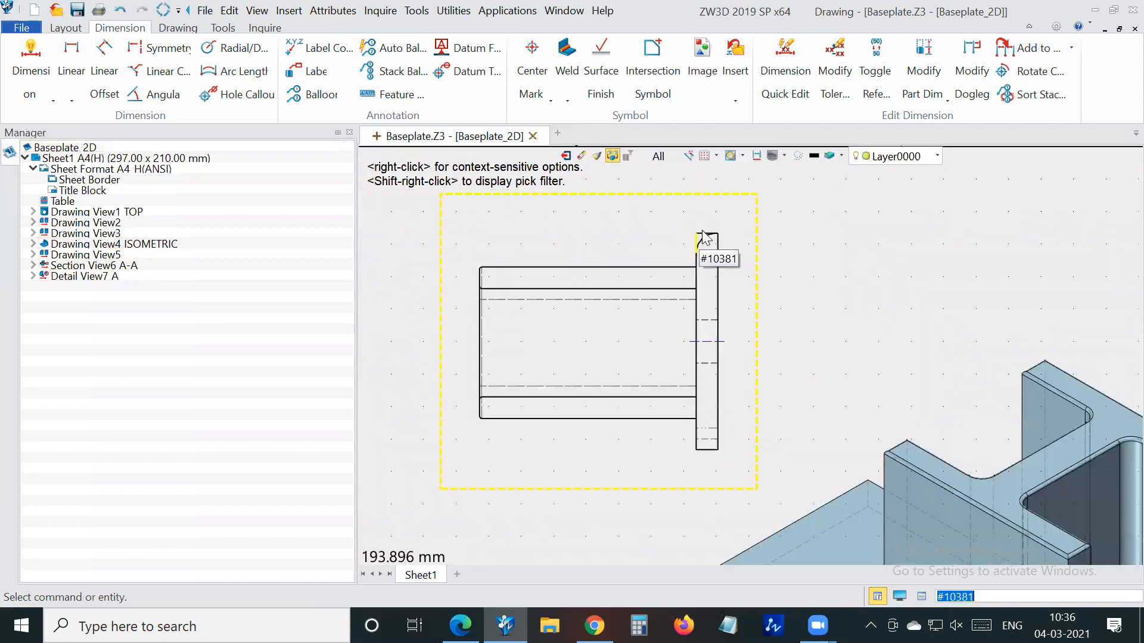
right_click(703, 231)
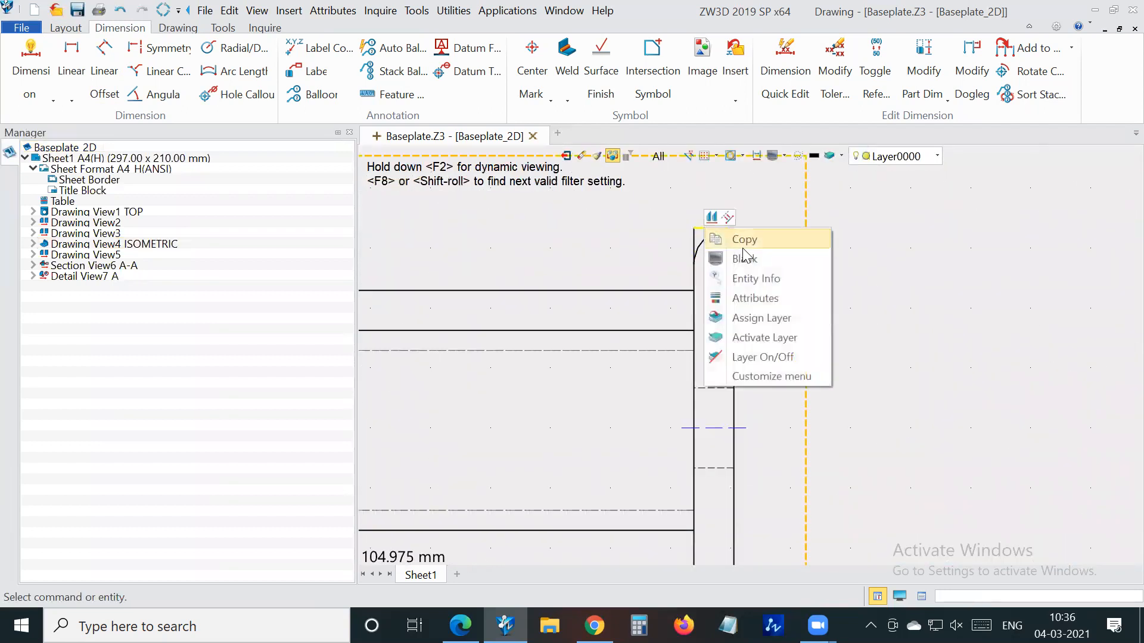
click(718, 257)
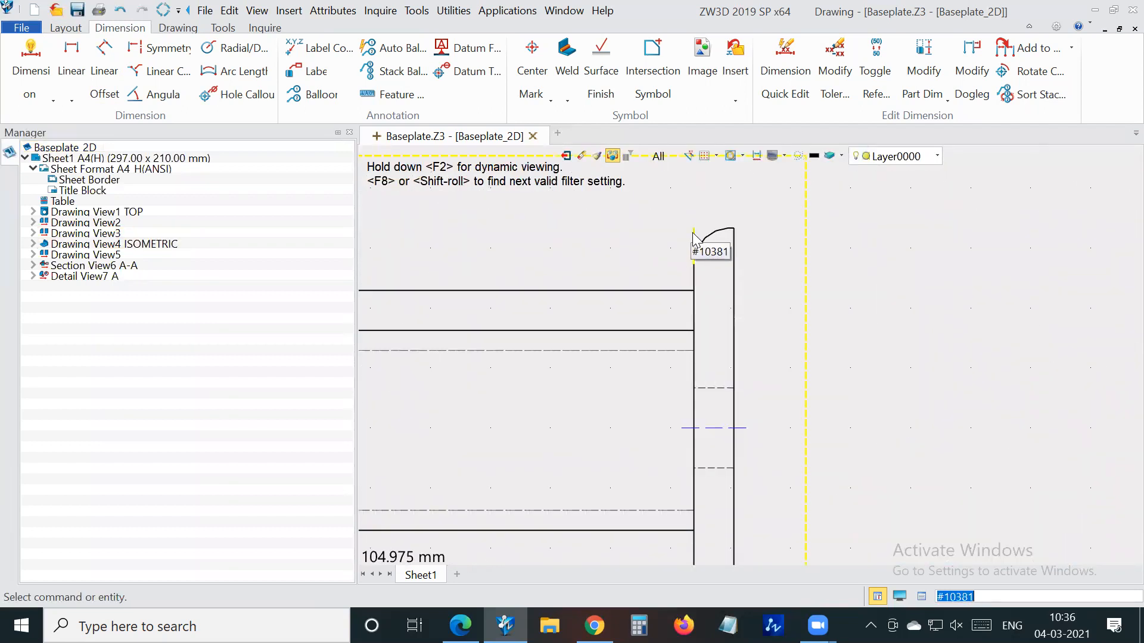
right_click(692, 236)
click(715, 265)
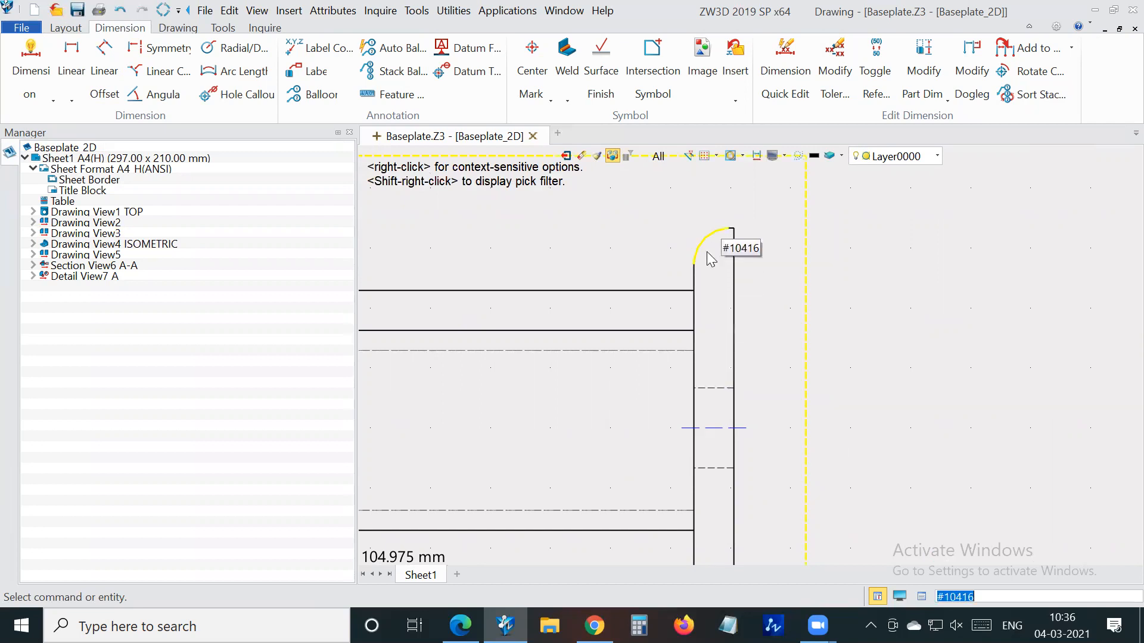
Add an intersection symbol between the plate's left vertical edge and short top edge at the rounded corner in Drawing View3
click(654, 69)
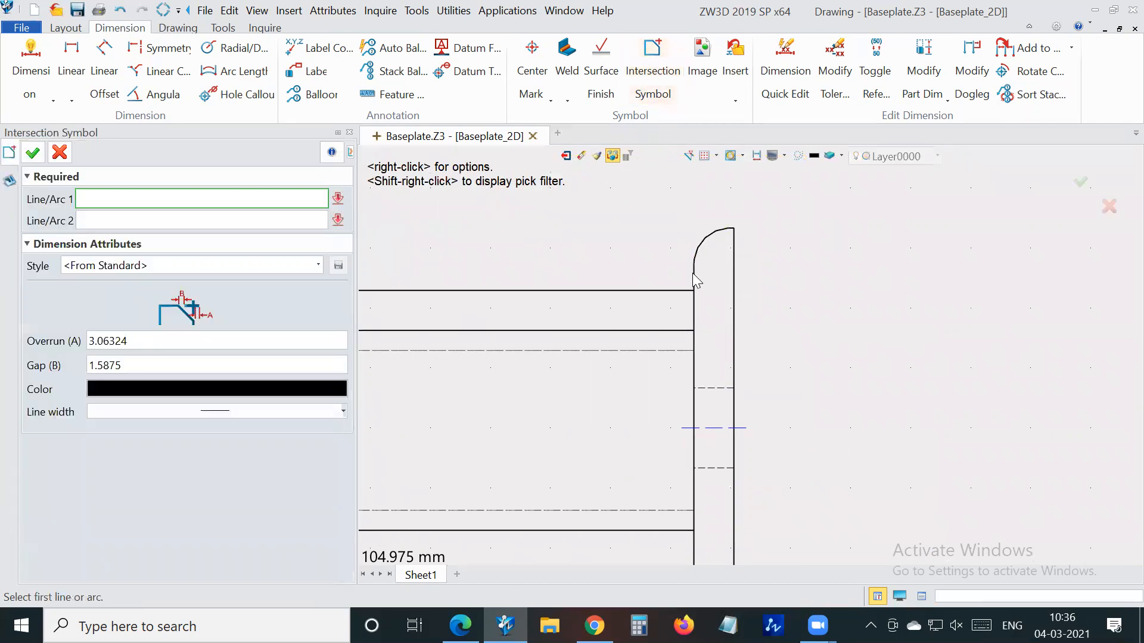
scroll(692, 273, up, 1)
click(691, 274)
scroll(735, 210, up, 3)
click(737, 210)
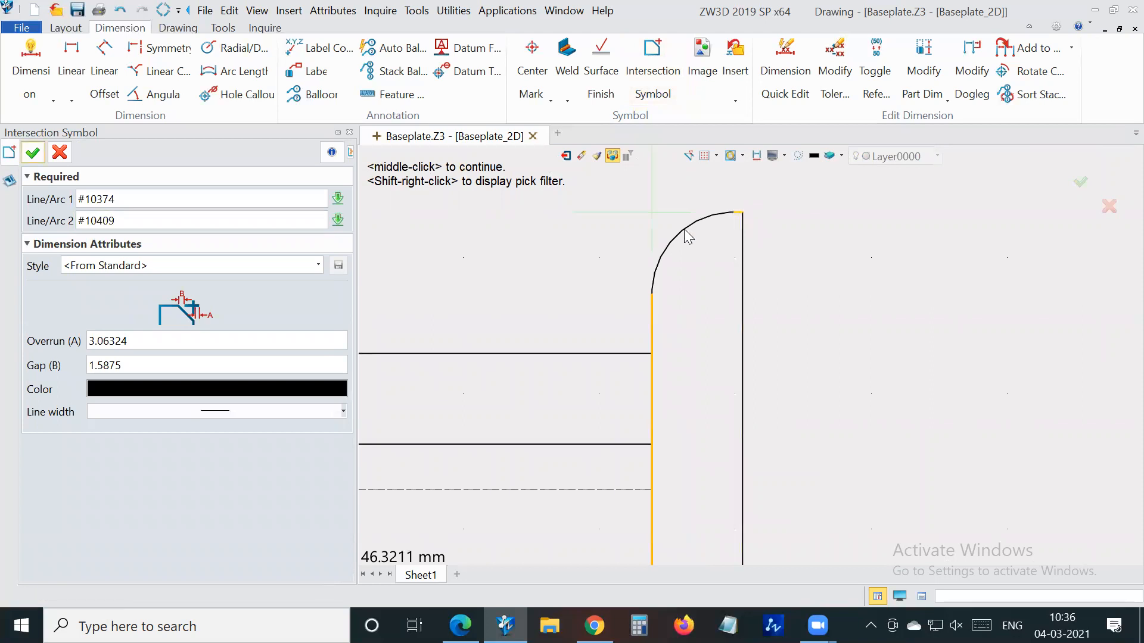
scroll(667, 233, down, 1)
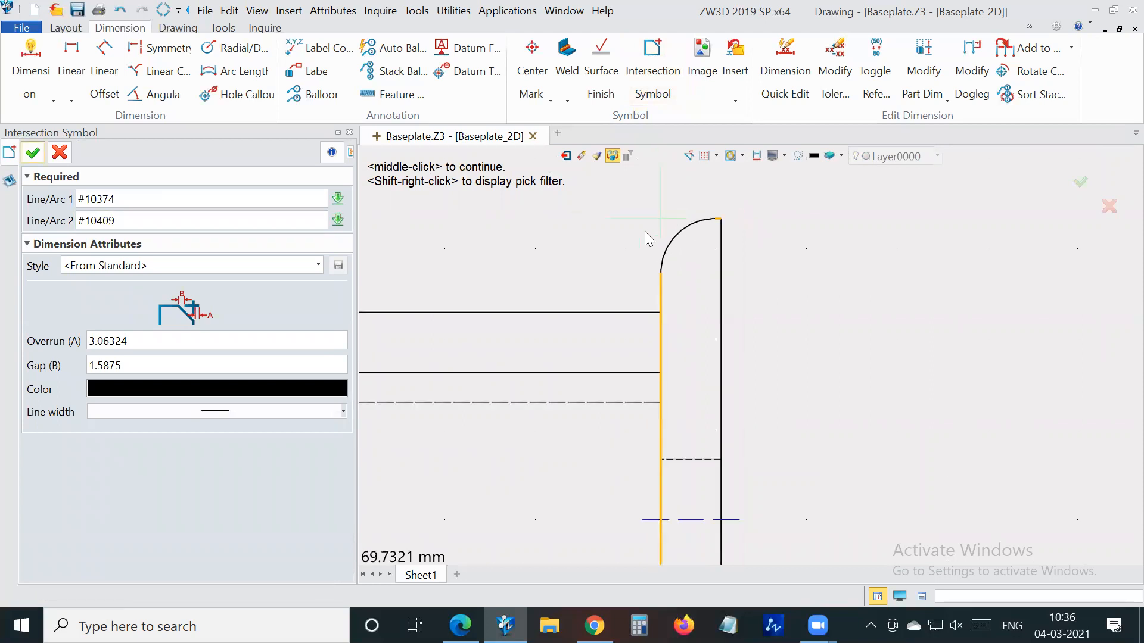
click(33, 152)
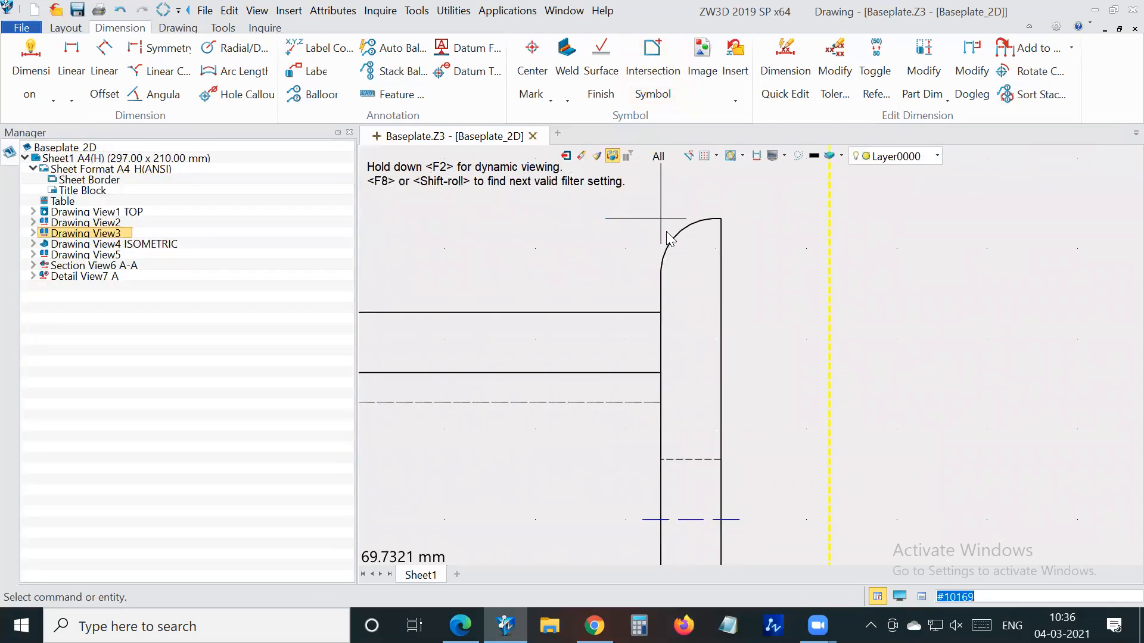
click(659, 221)
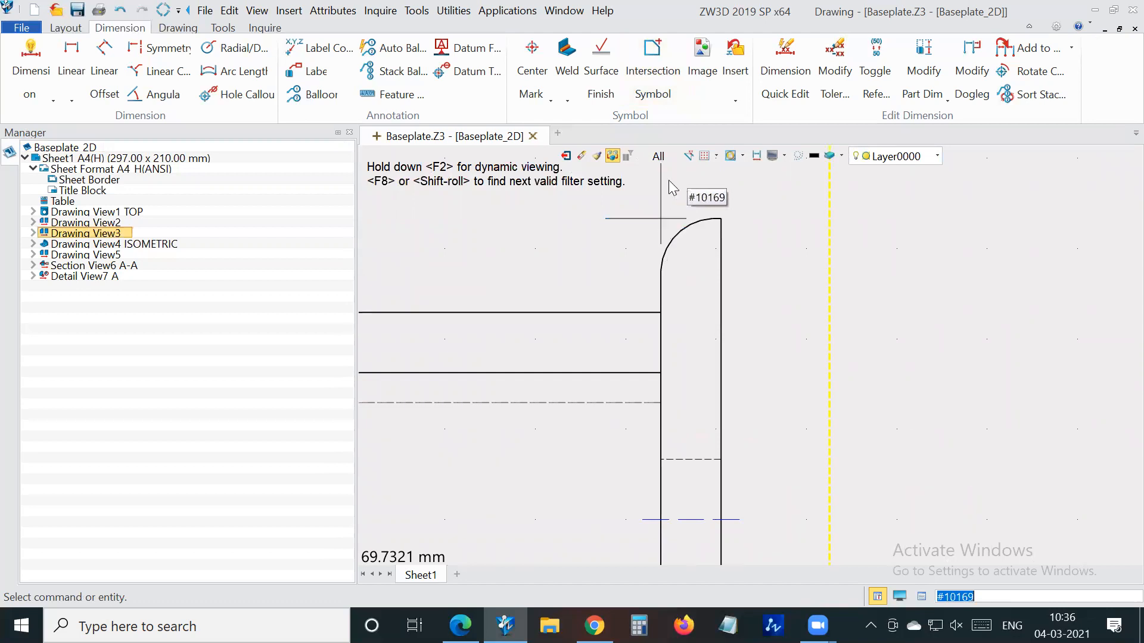
scroll(593, 226, down, 4)
click(706, 68)
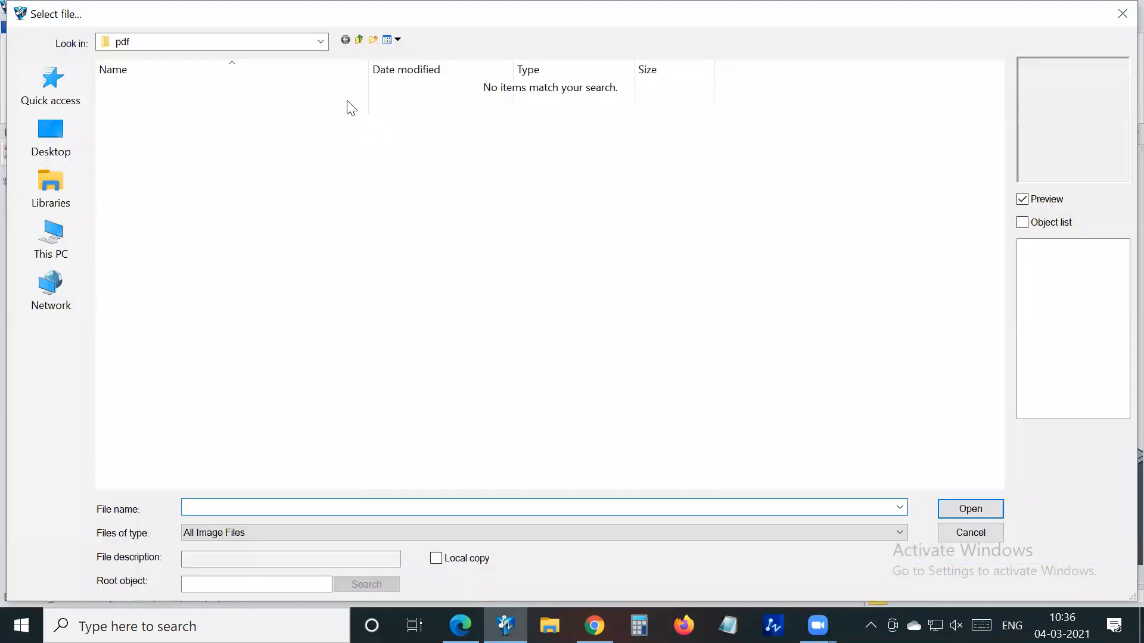
click(243, 533)
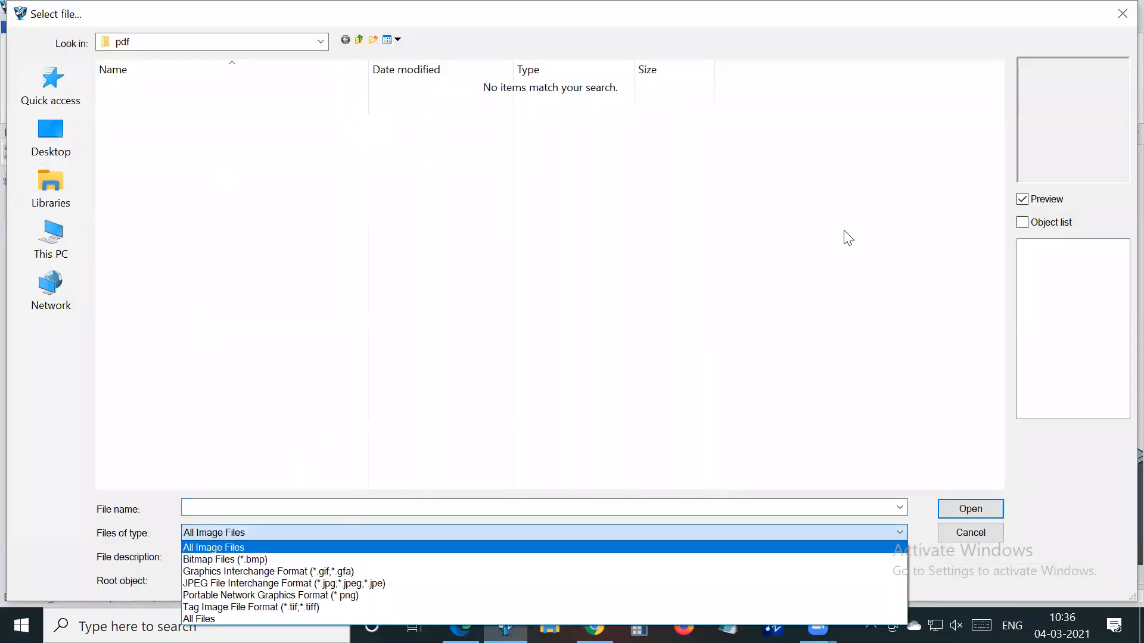
click(1120, 11)
click(1120, 10)
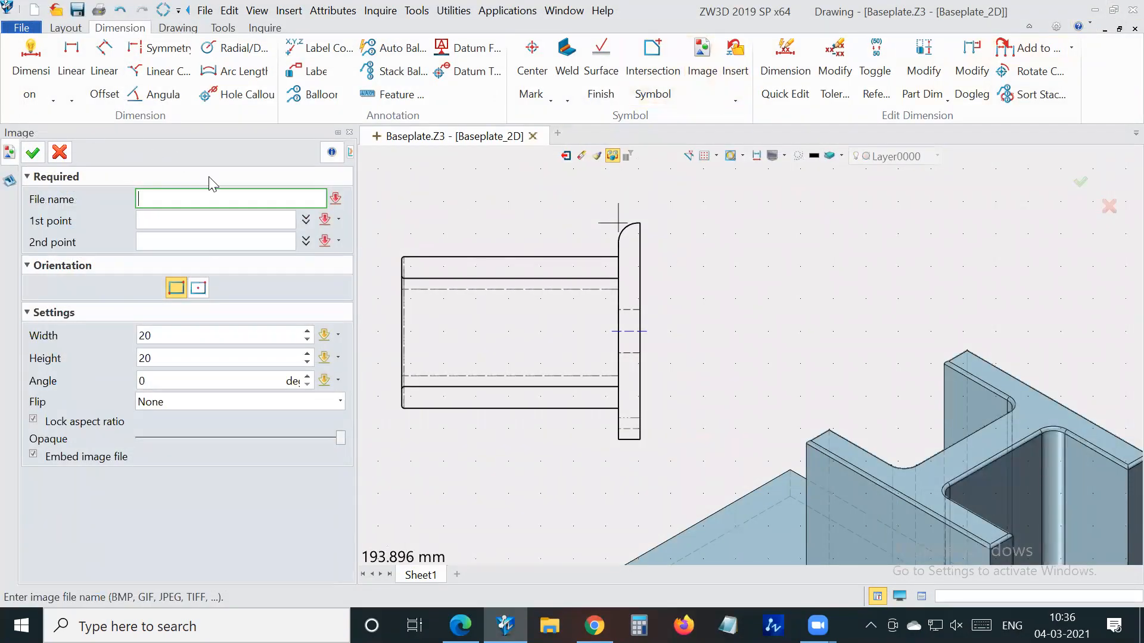
key(Escape)
Leave the drawing and the Baseplate part, and create a new part named Pin with the default template
scroll(536, 365, down, 8)
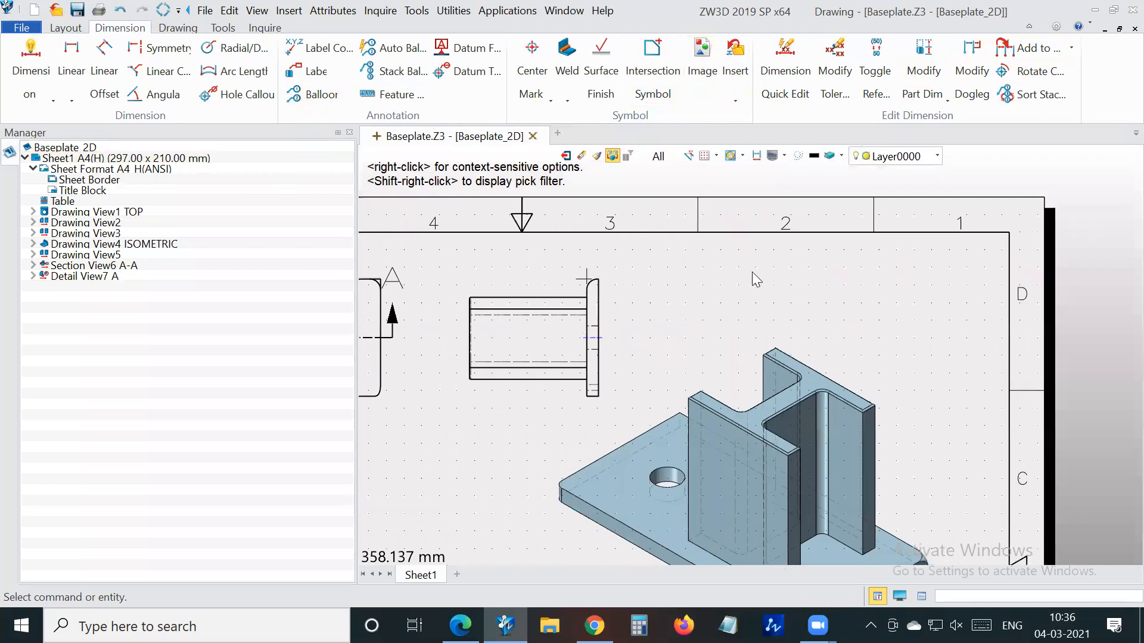
click(566, 157)
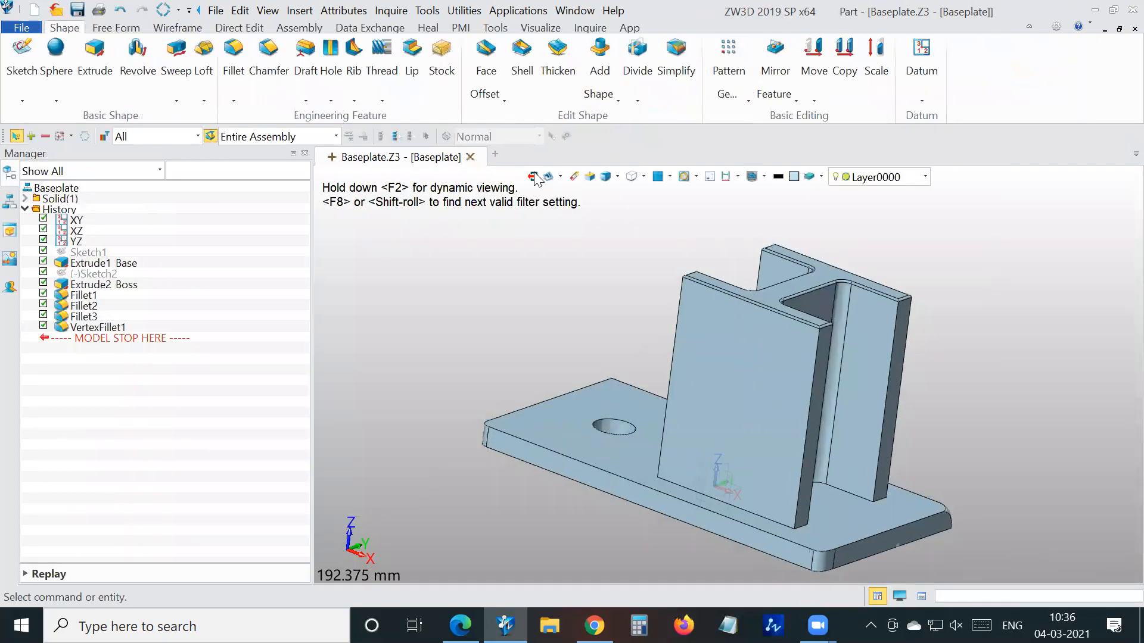
click(533, 176)
click(47, 61)
text(Pin)
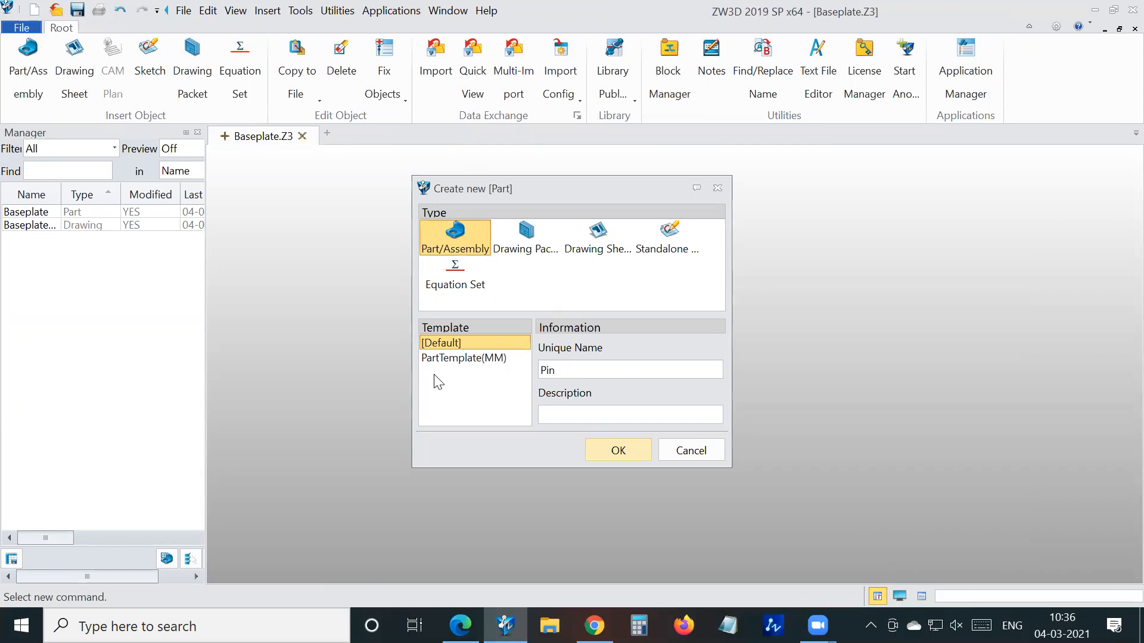
click(618, 452)
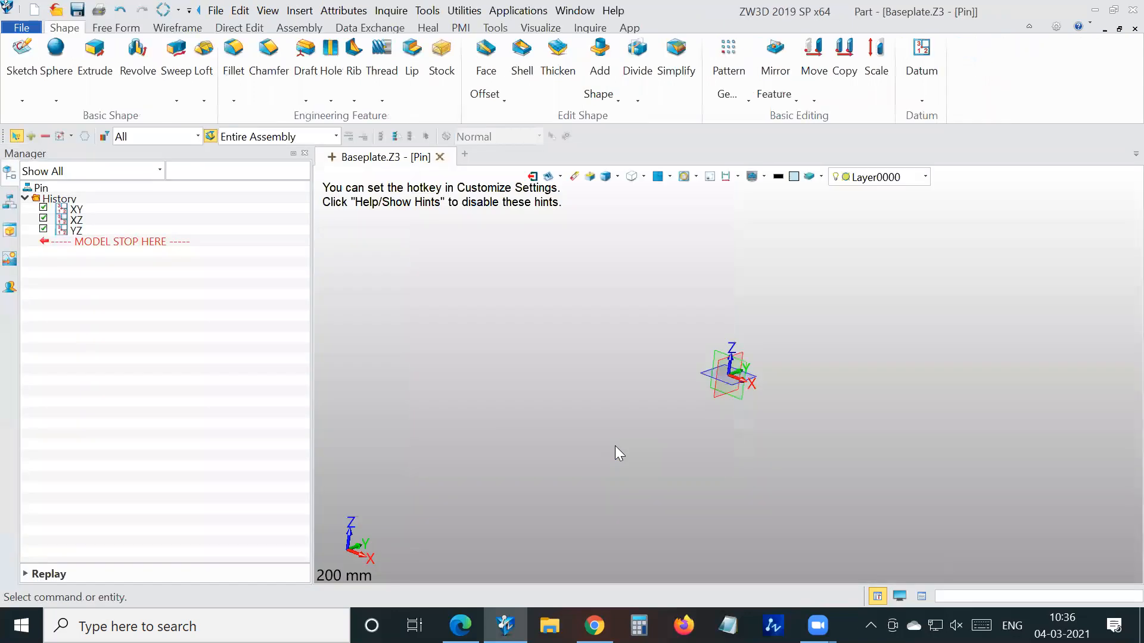
Start a new sketch on the XZ plane of the Pin part
right_click(801, 221)
click(828, 331)
click(721, 375)
click(34, 173)
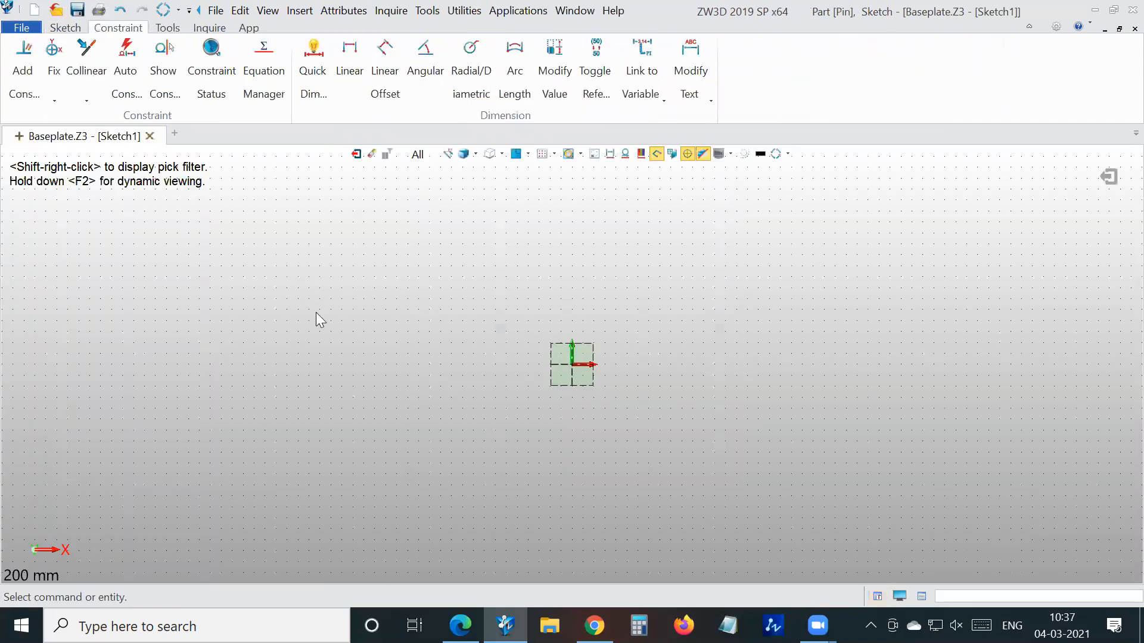
Insert the predefined Pin profile at the sketch origin and exit the sketch
click(54, 30)
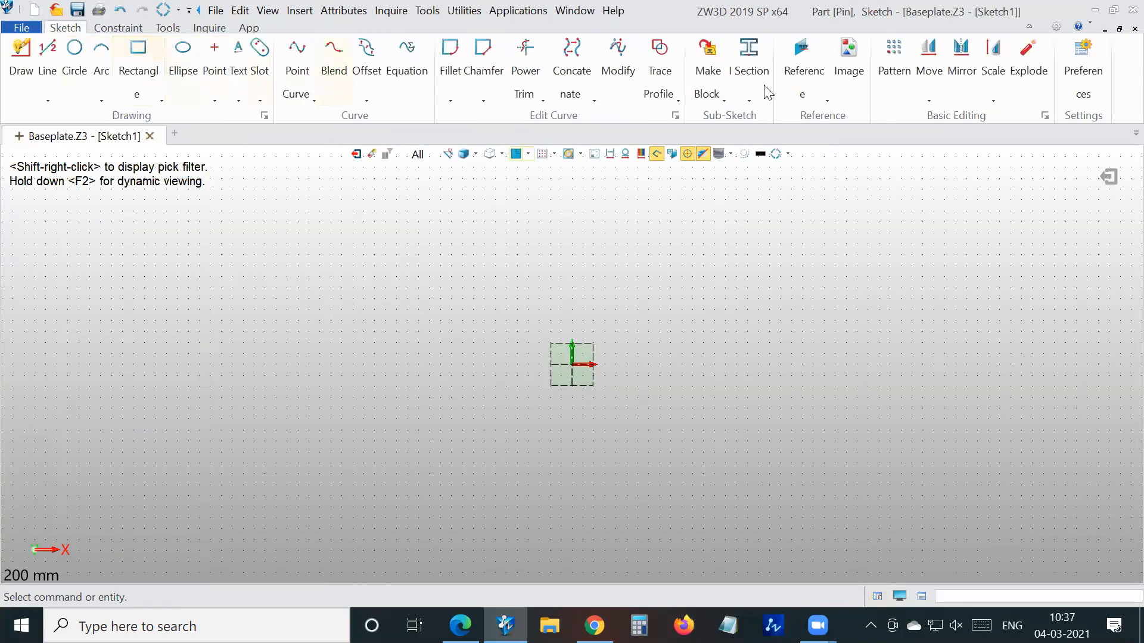
click(752, 96)
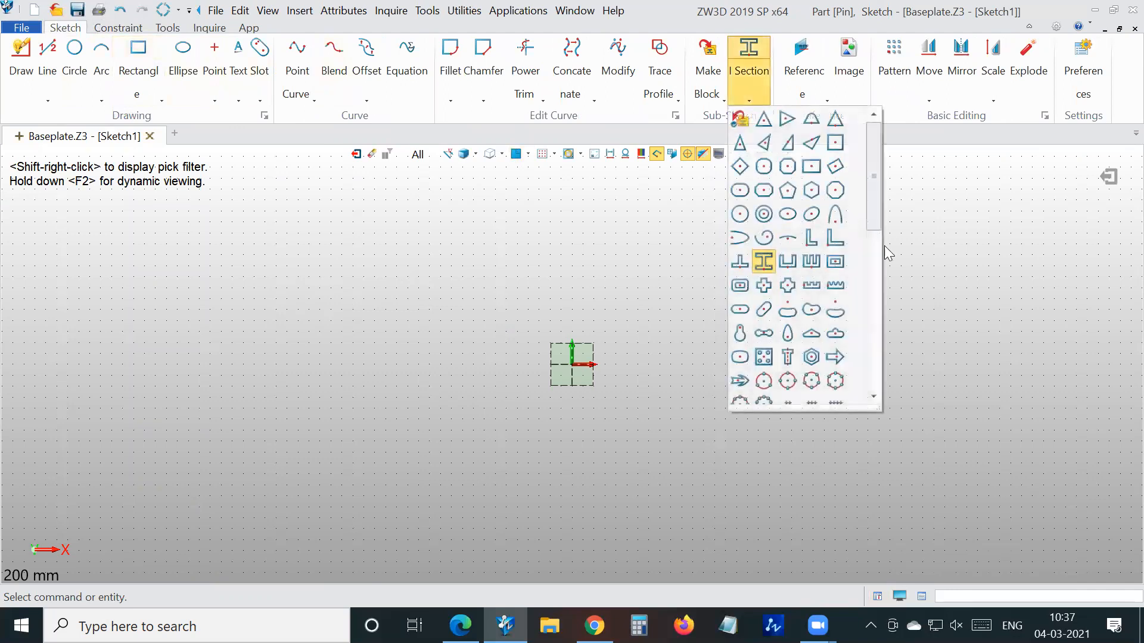
click(787, 359)
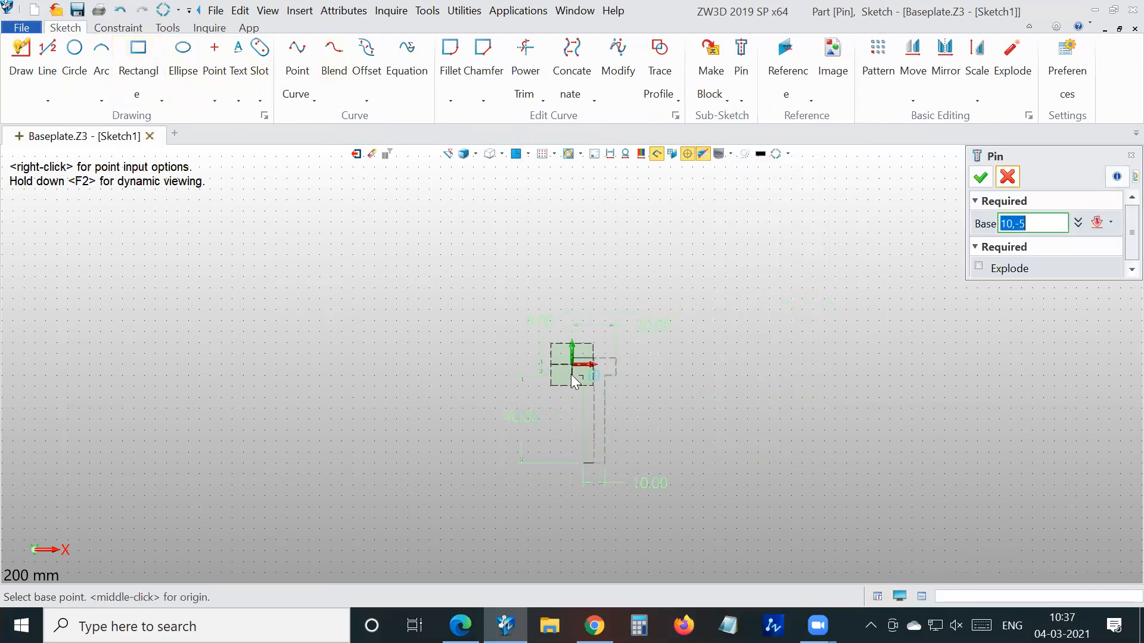
scroll(590, 332, up, 3)
click(576, 340)
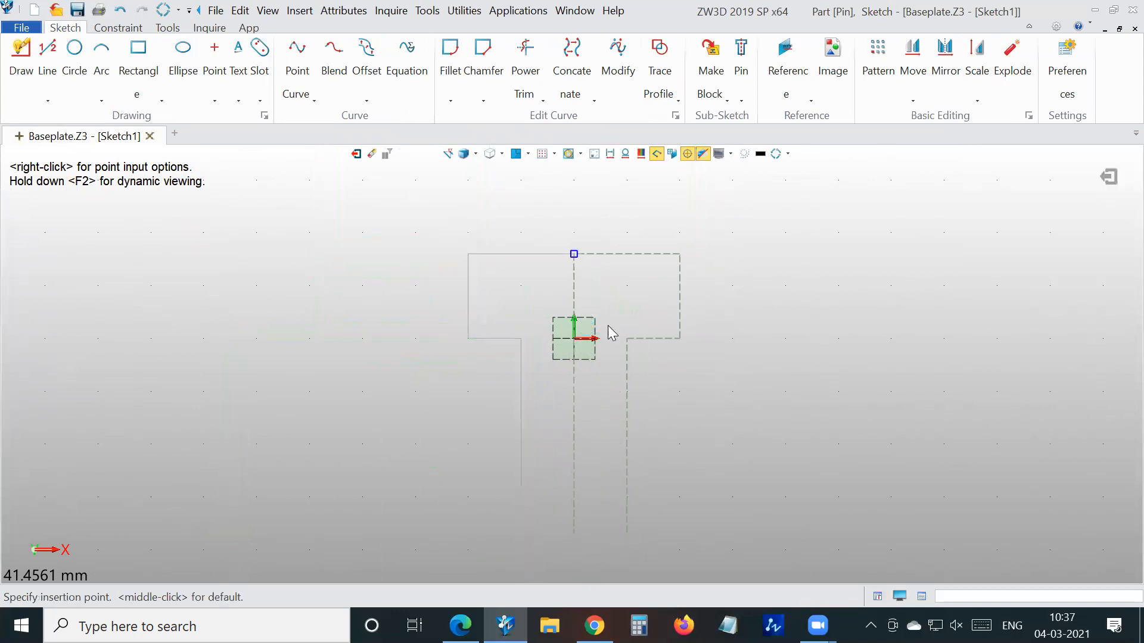
click(356, 154)
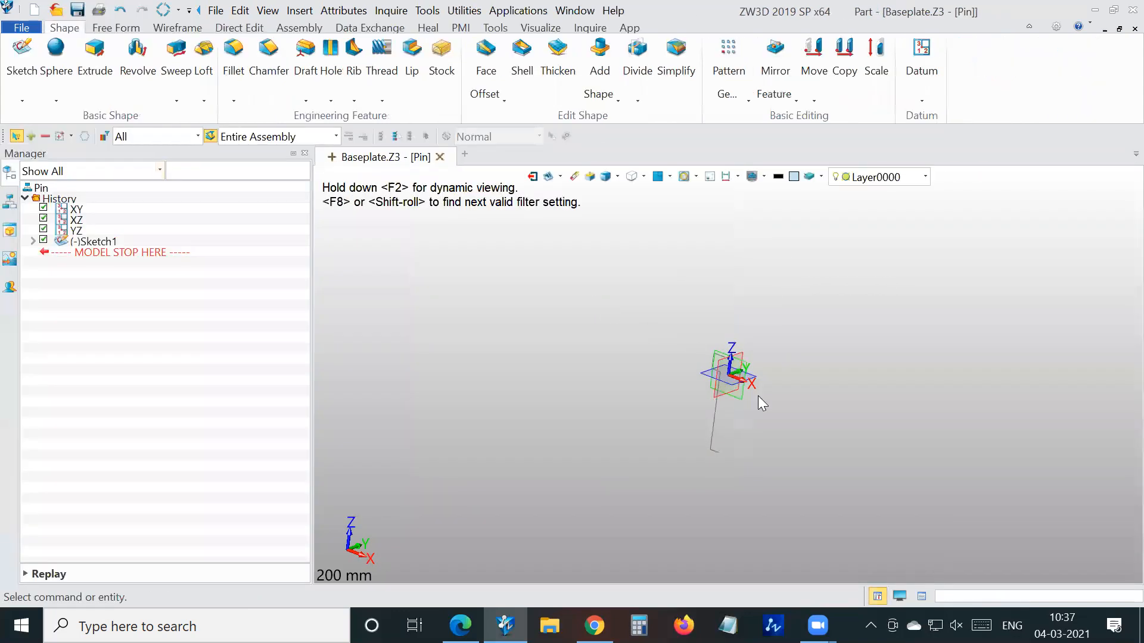
Revolve the pin sketch 360 degrees about the Z axis into a solid
scroll(709, 340, up, 3)
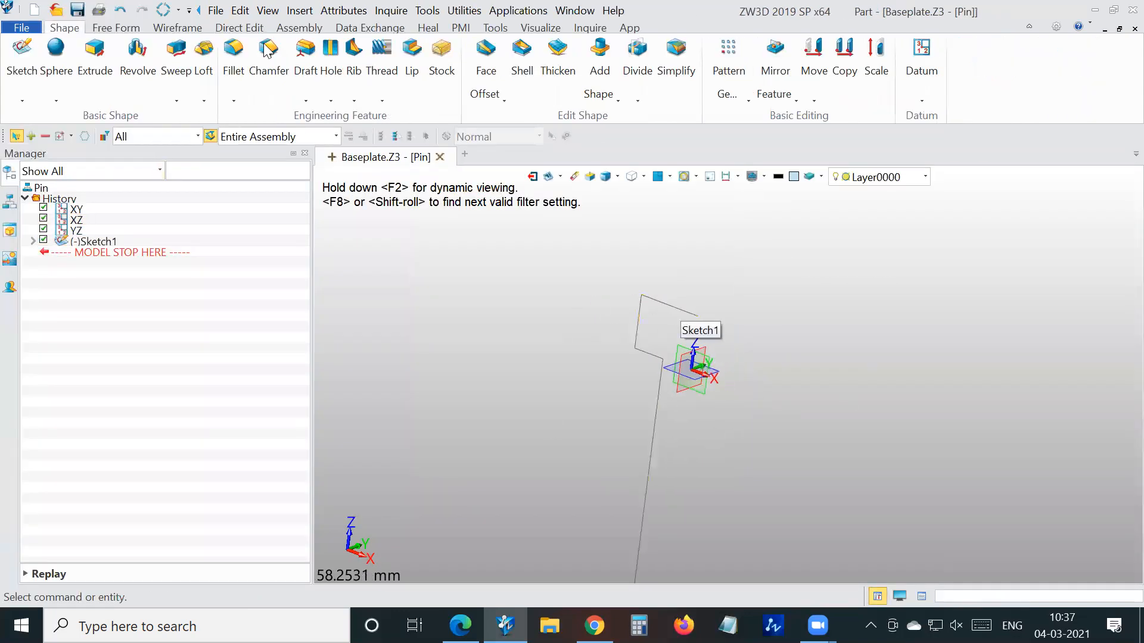
click(143, 55)
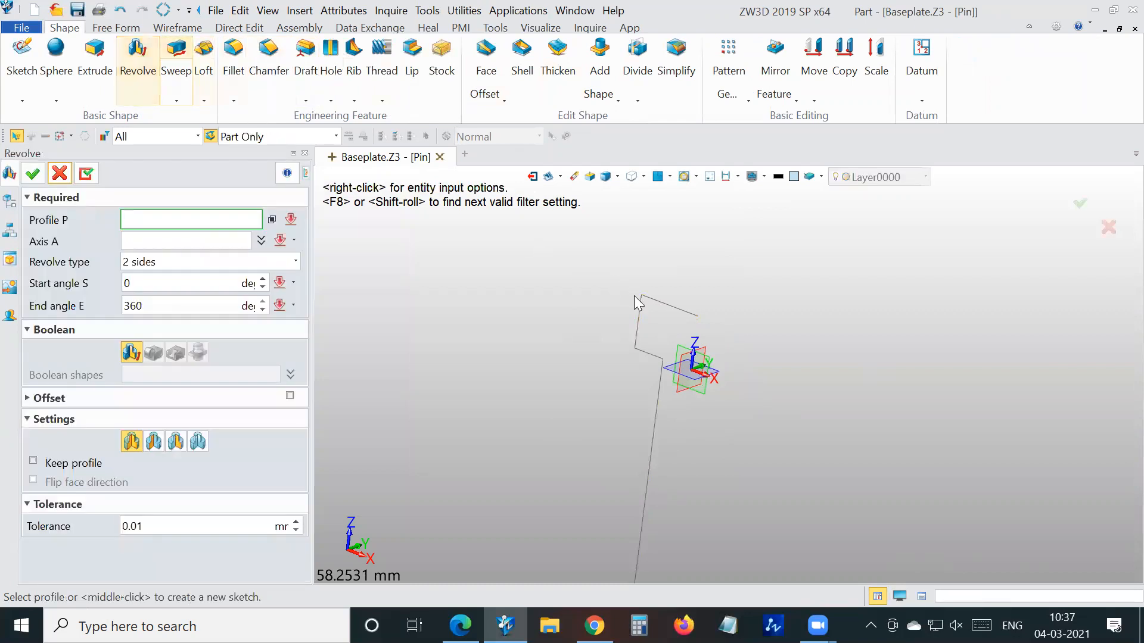
click(653, 307)
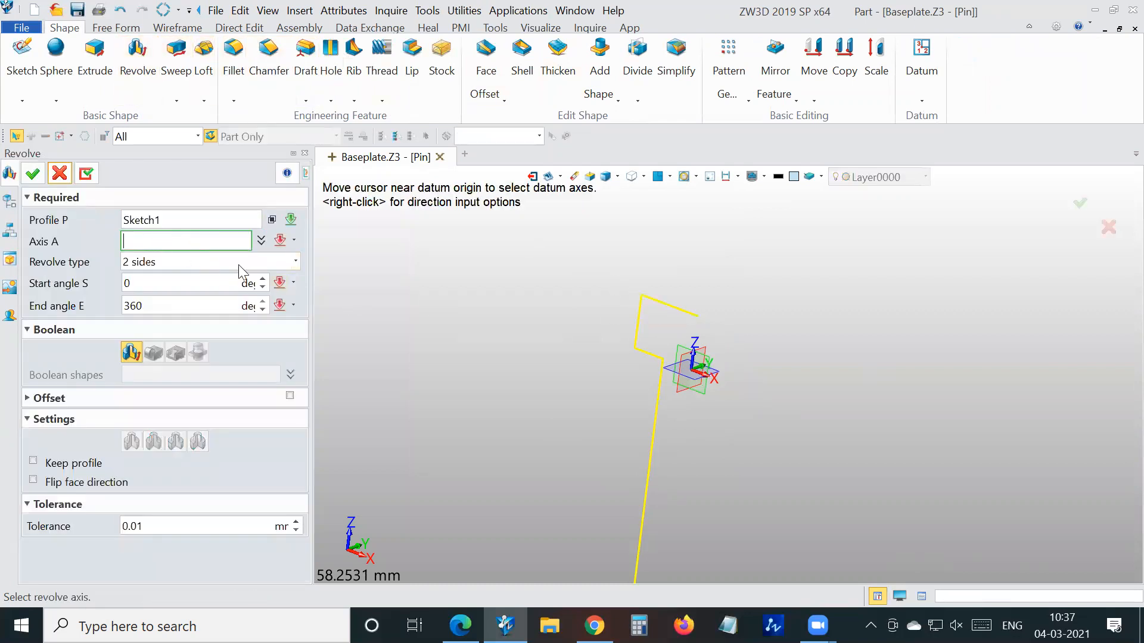
click(677, 358)
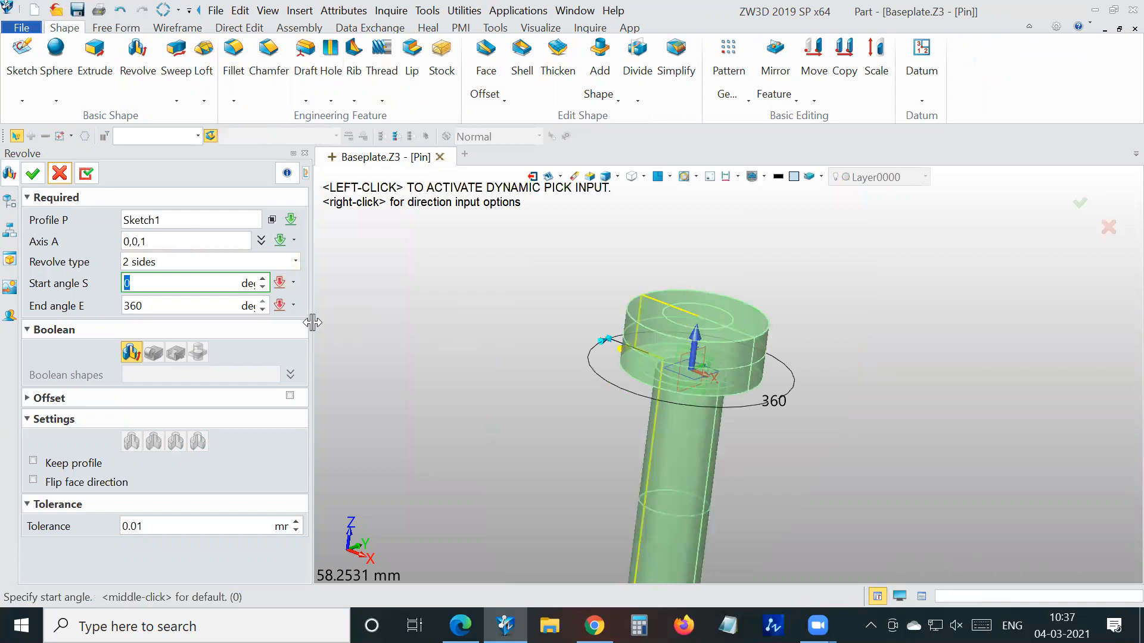
click(32, 173)
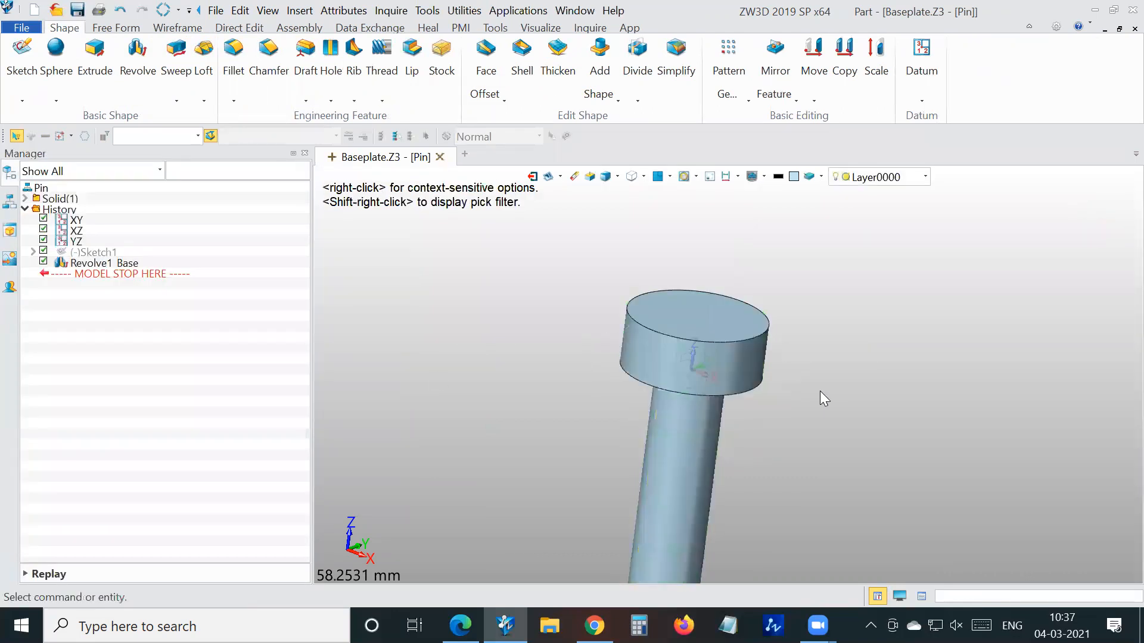
Start a Hole feature on the pin and set its hole shape to Counter-Bore
scroll(673, 360, down, 2)
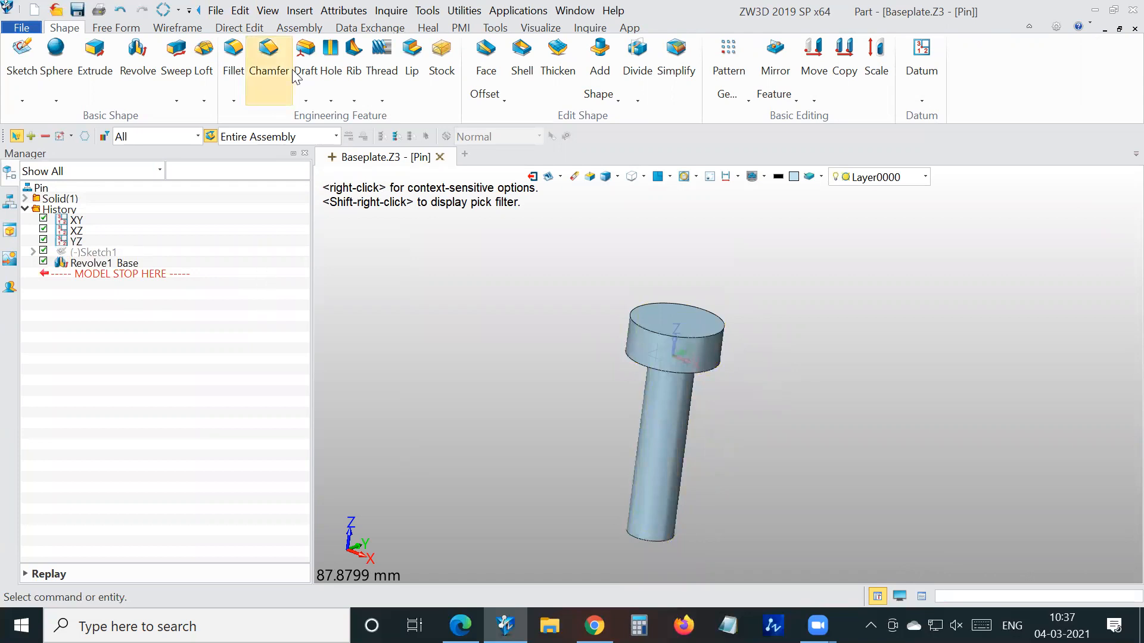
click(353, 98)
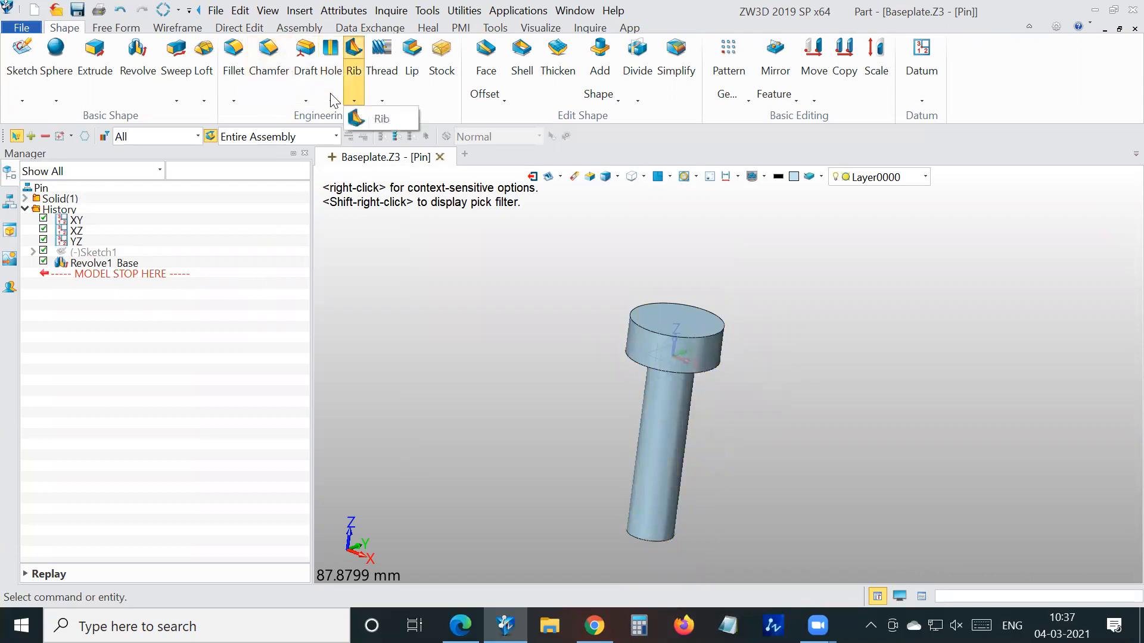
click(332, 100)
click(358, 117)
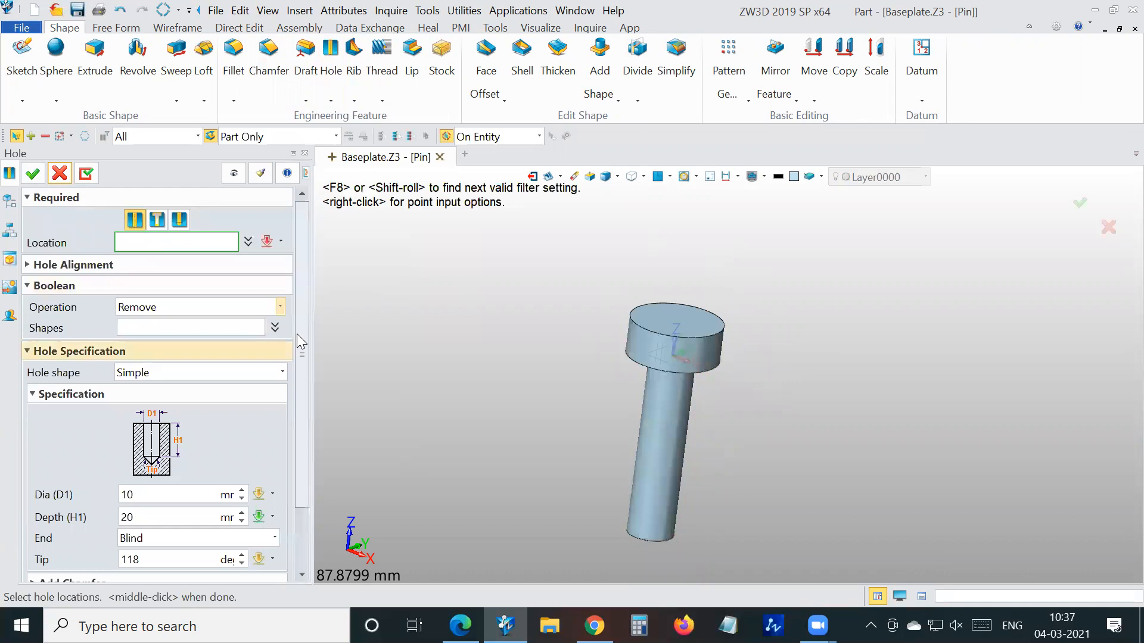
scroll(297, 357, down, 1)
click(273, 337)
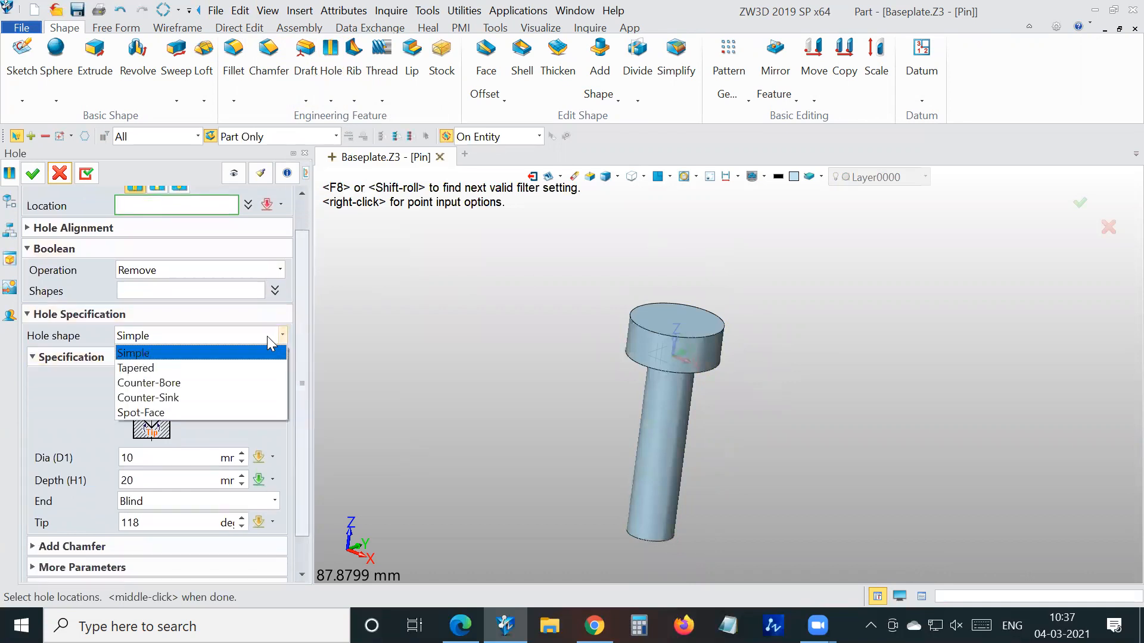
click(150, 382)
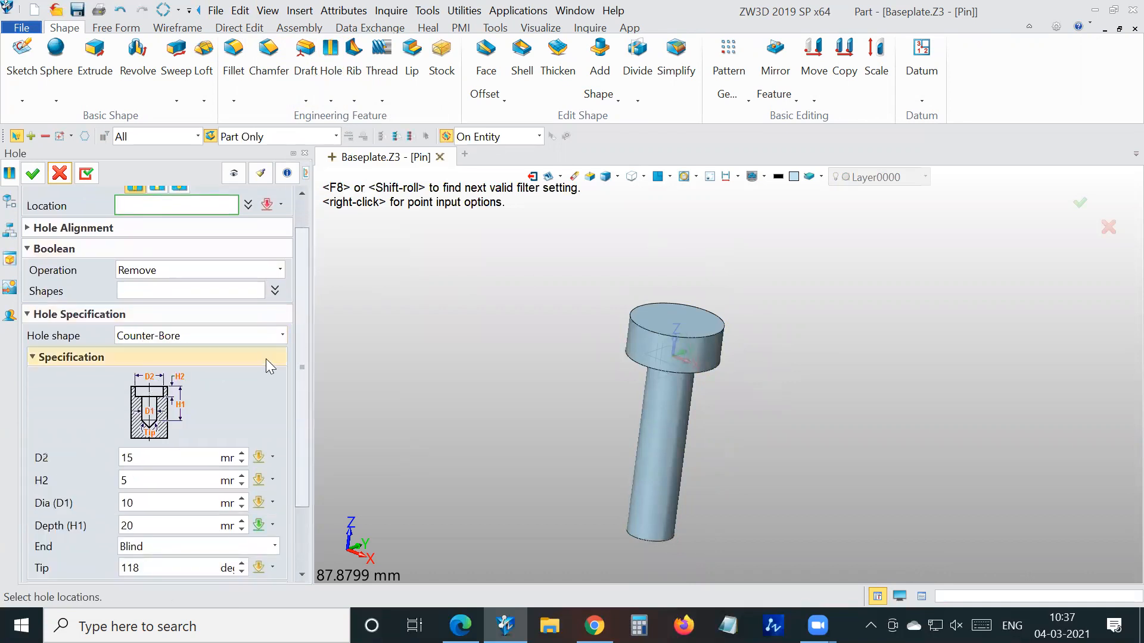
scroll(297, 352, down, 2)
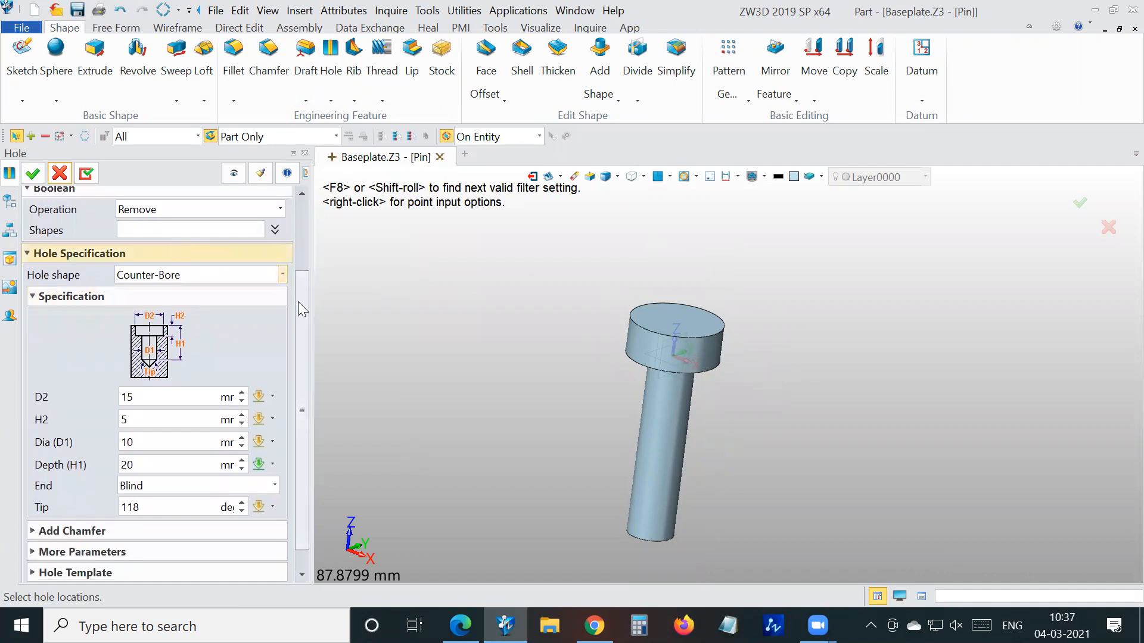
drag(302, 359, 260, 291)
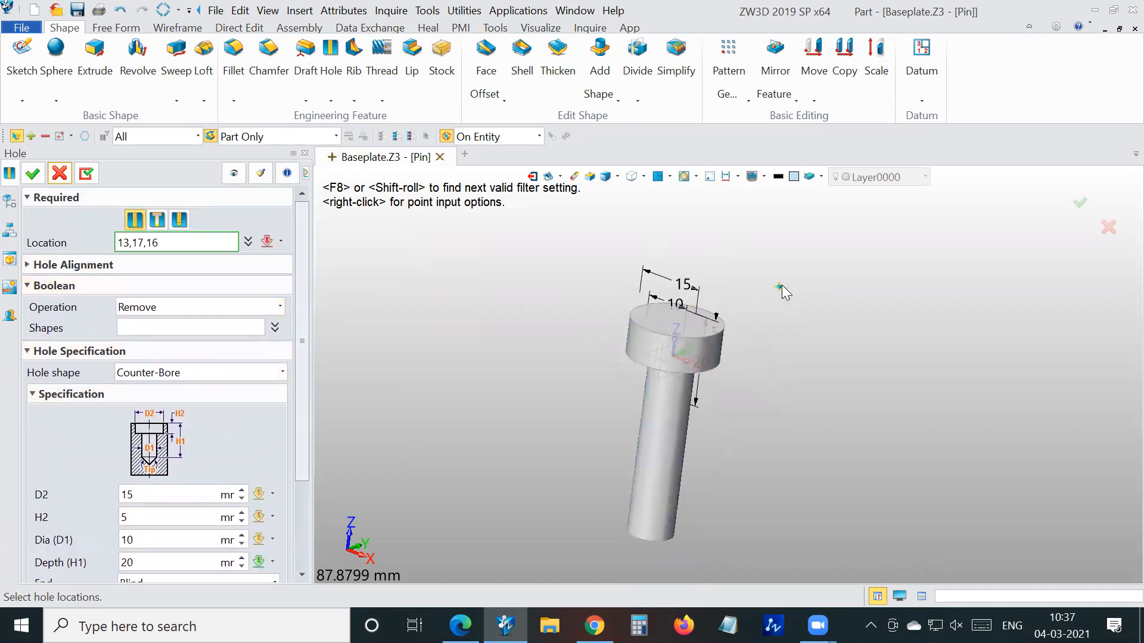
Locate the counter-bore hole at the centre of the circular top edge of the pin's head
right_click(781, 285)
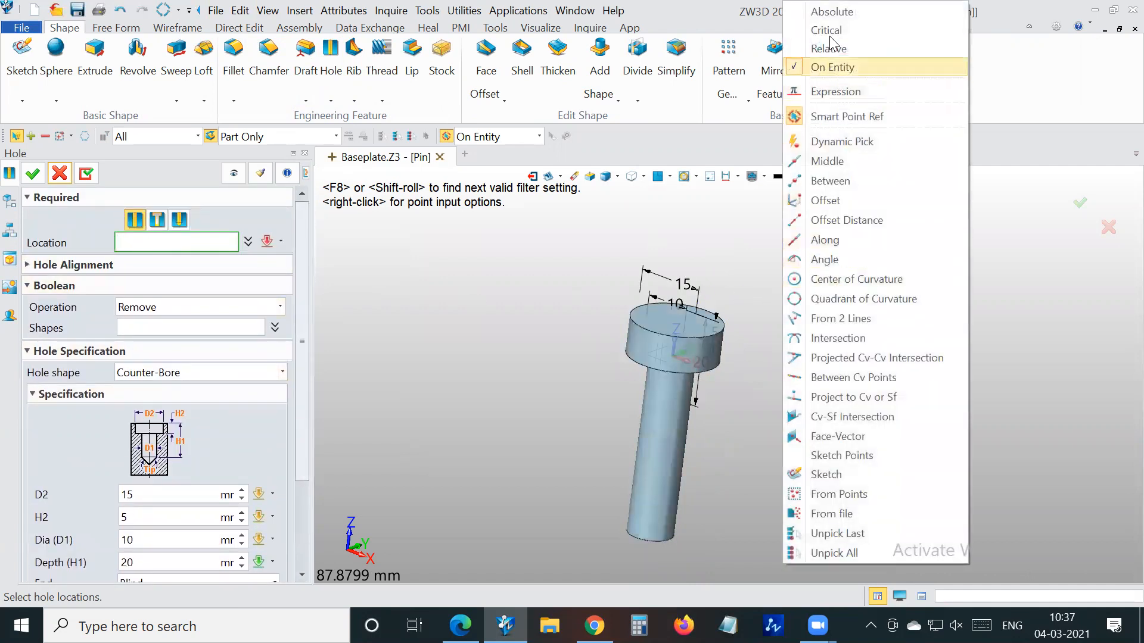
click(834, 278)
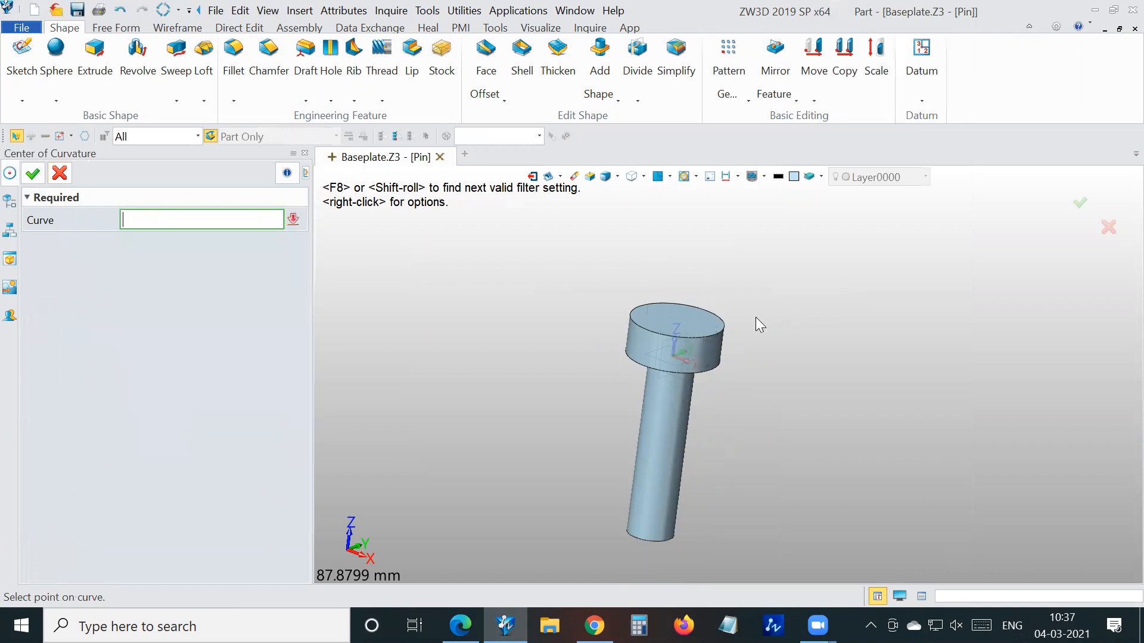
click(725, 327)
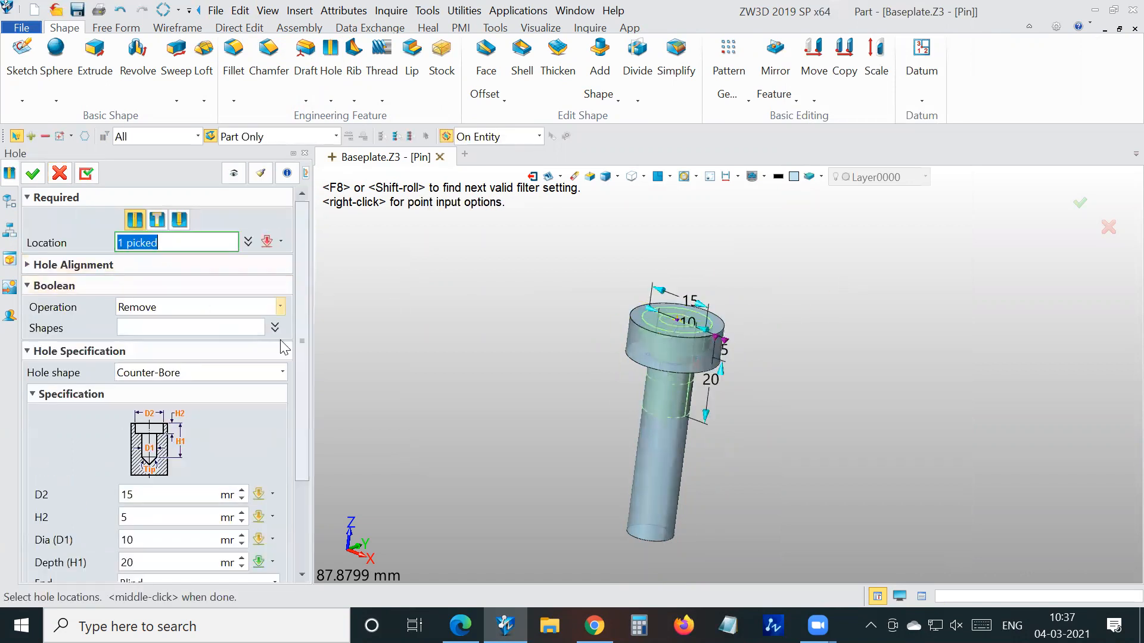
Create the blind counter-bore hole with D1 6 mm, D2 10 mm, H2 5 mm and depth 20 mm
scroll(299, 332, down, 3)
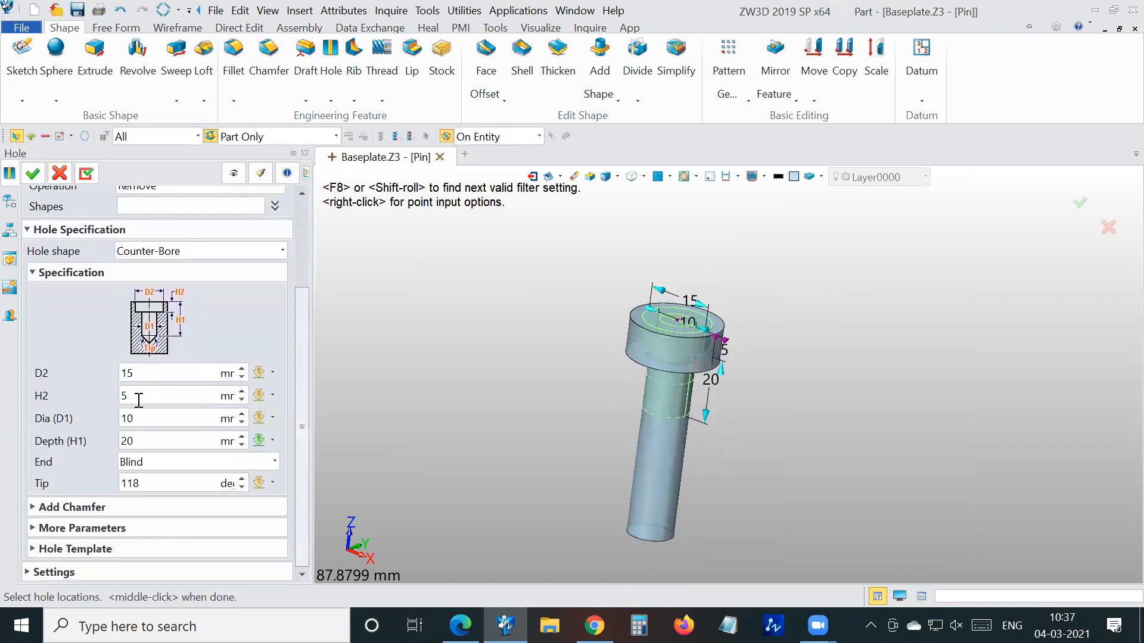
click(144, 416)
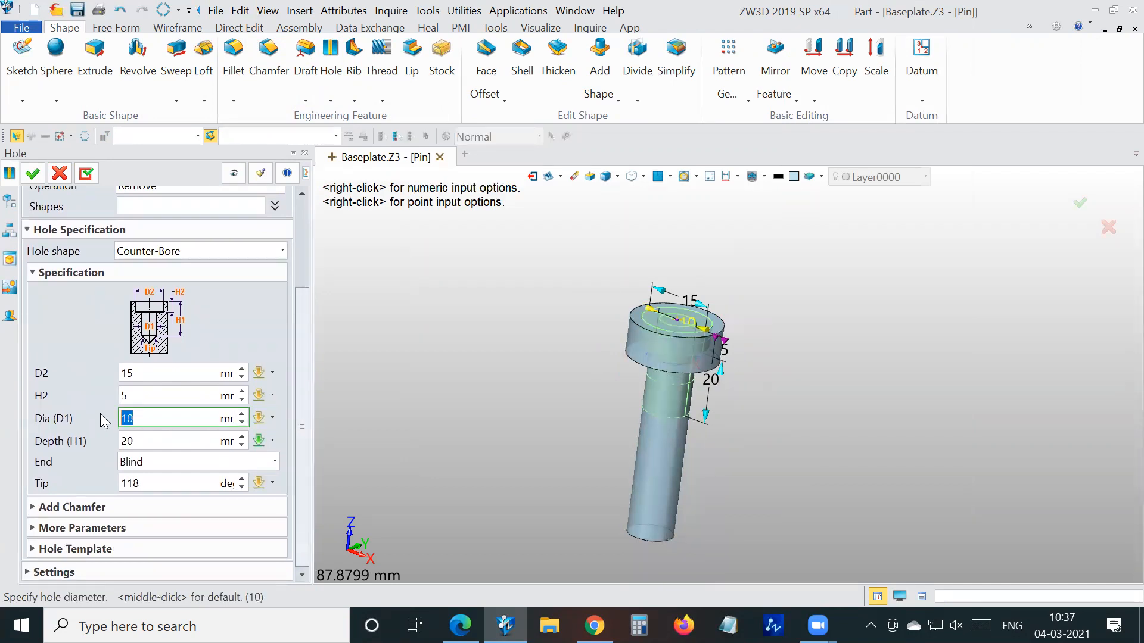
text(6)
click(102, 375)
text(10)
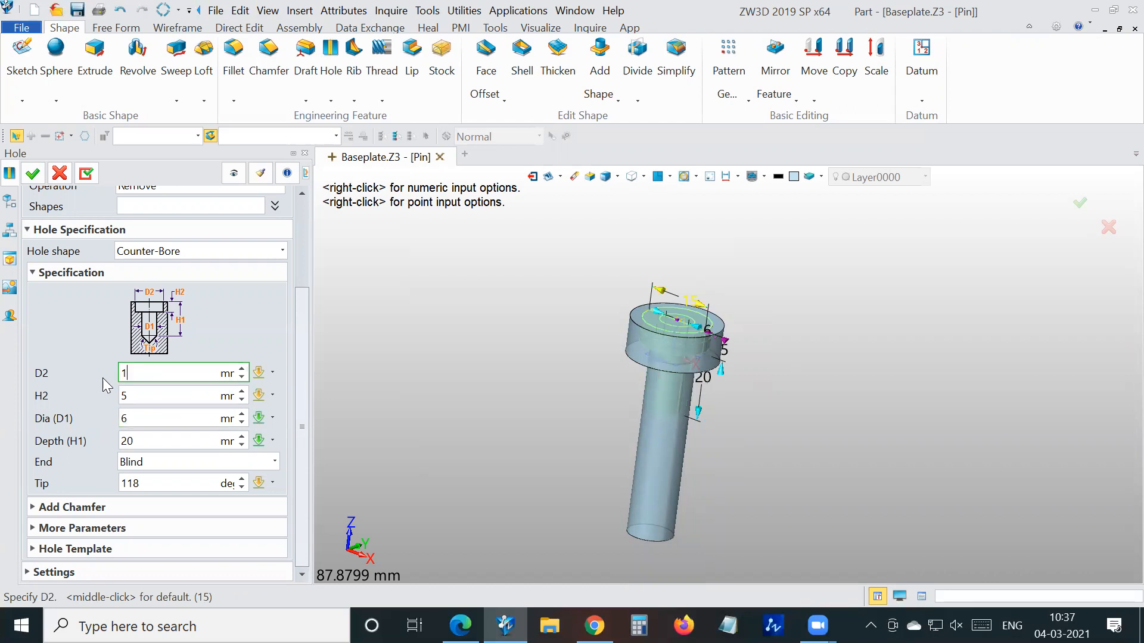
click(146, 397)
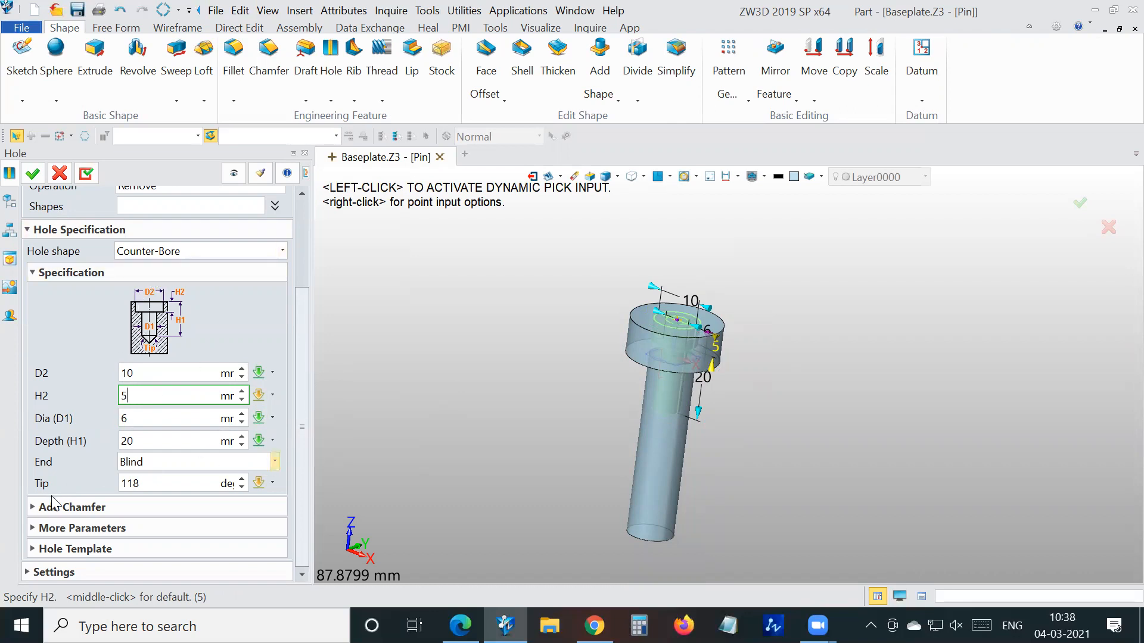
right_drag(775, 341, 796, 278)
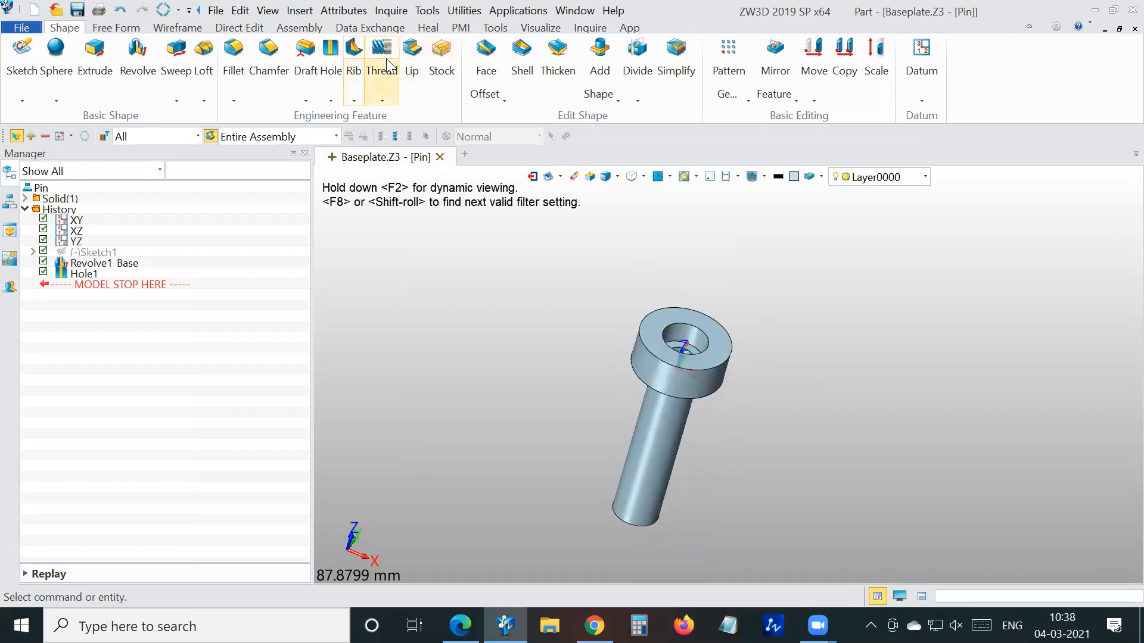
Flag an external M thread on the pin's shank with diameter 8 mm, pitch 1 mm and custom length 10 mm
click(382, 96)
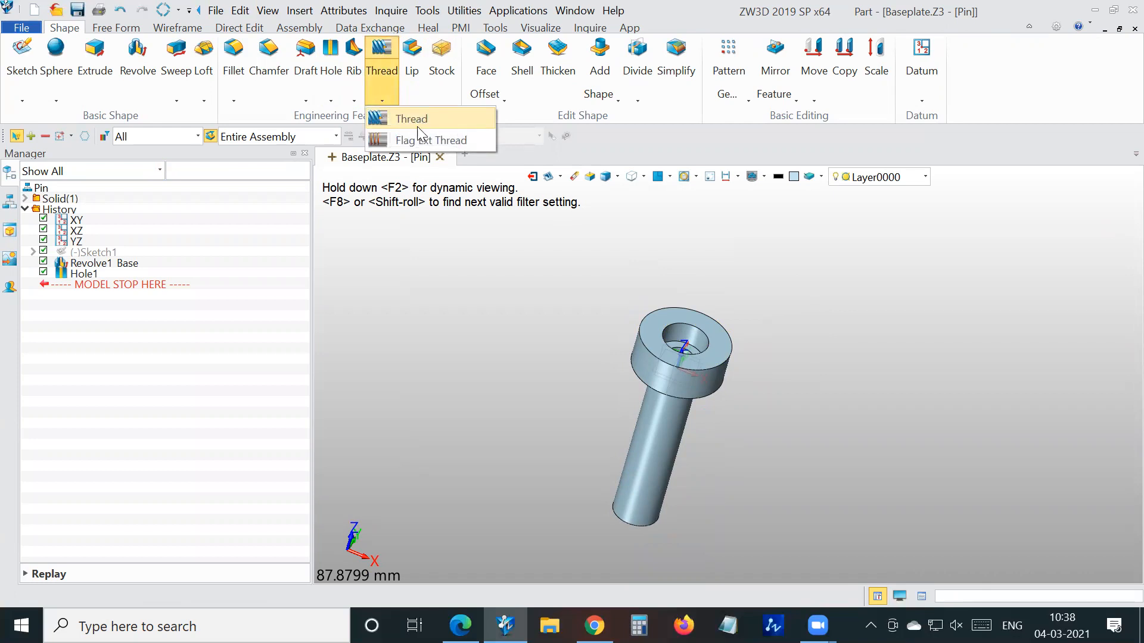
click(451, 144)
right_drag(511, 344, 550, 297)
click(635, 494)
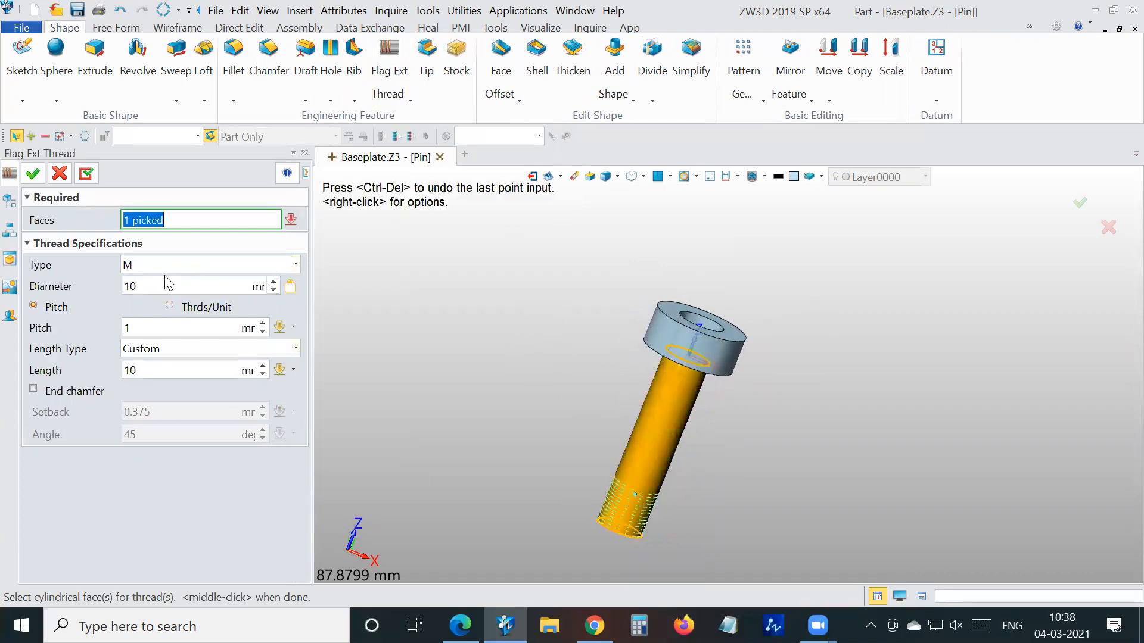
click(282, 266)
click(254, 277)
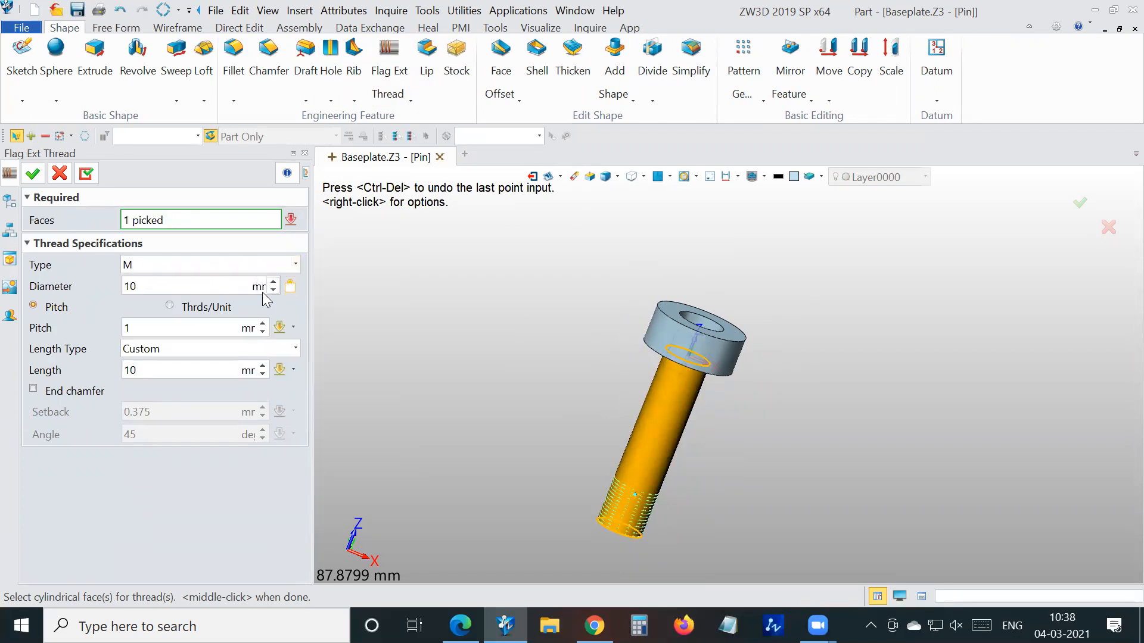
click(212, 284)
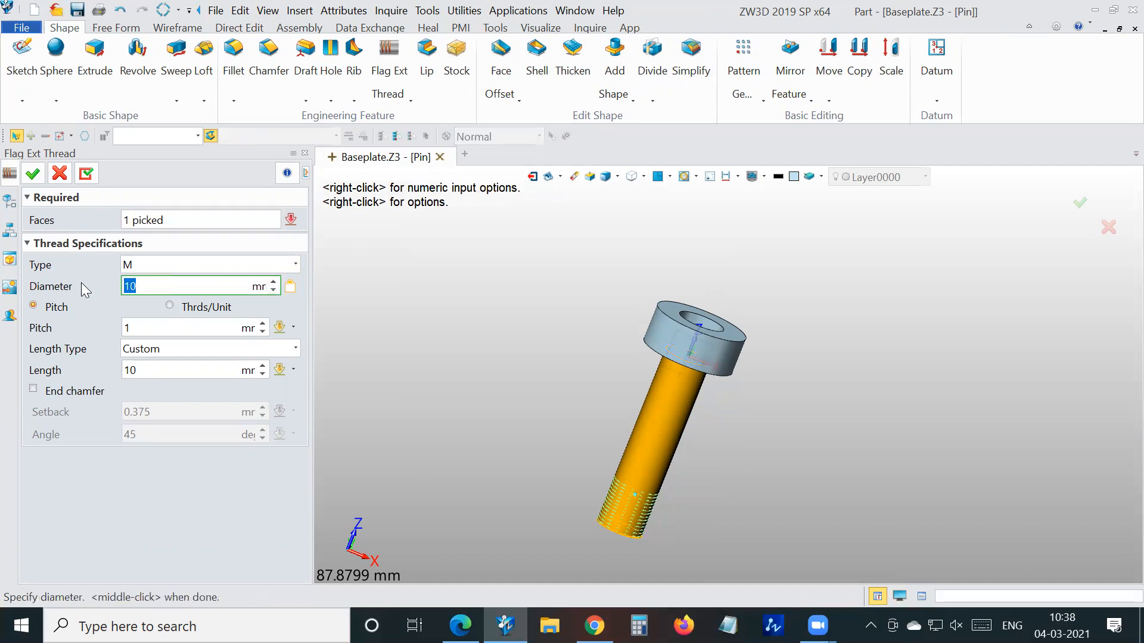
click(159, 267)
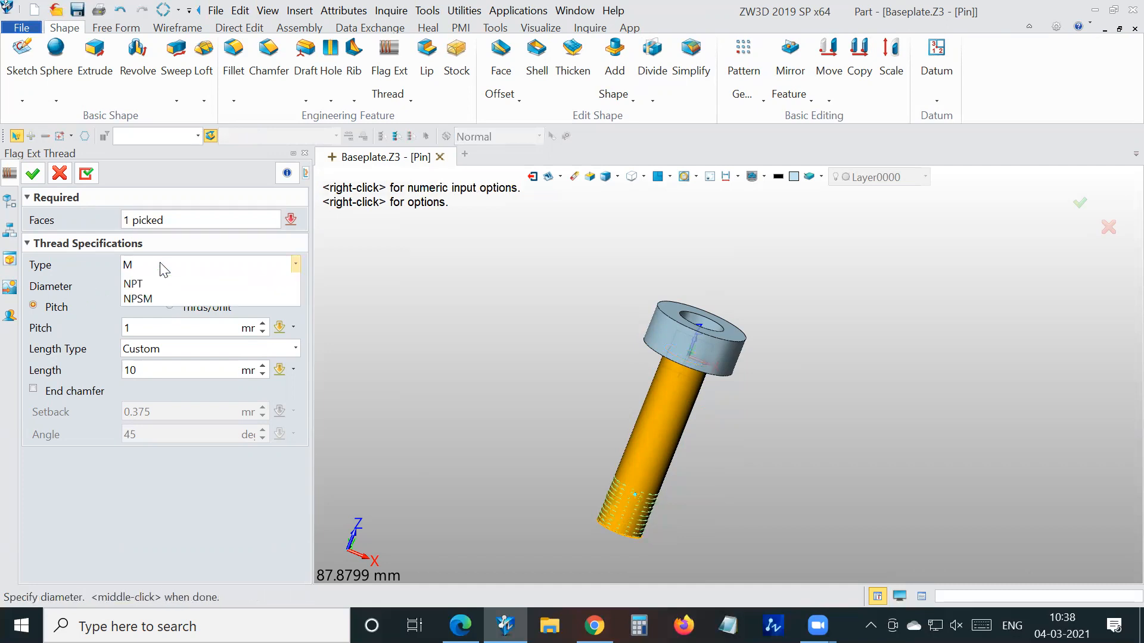
click(146, 296)
click(157, 328)
click(165, 371)
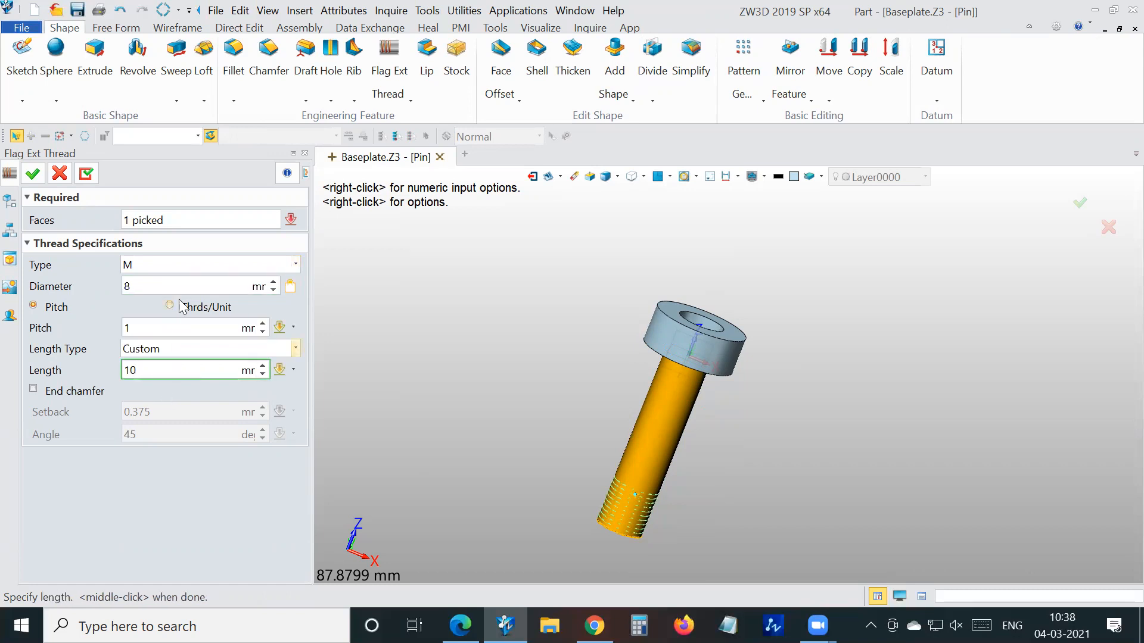
click(33, 175)
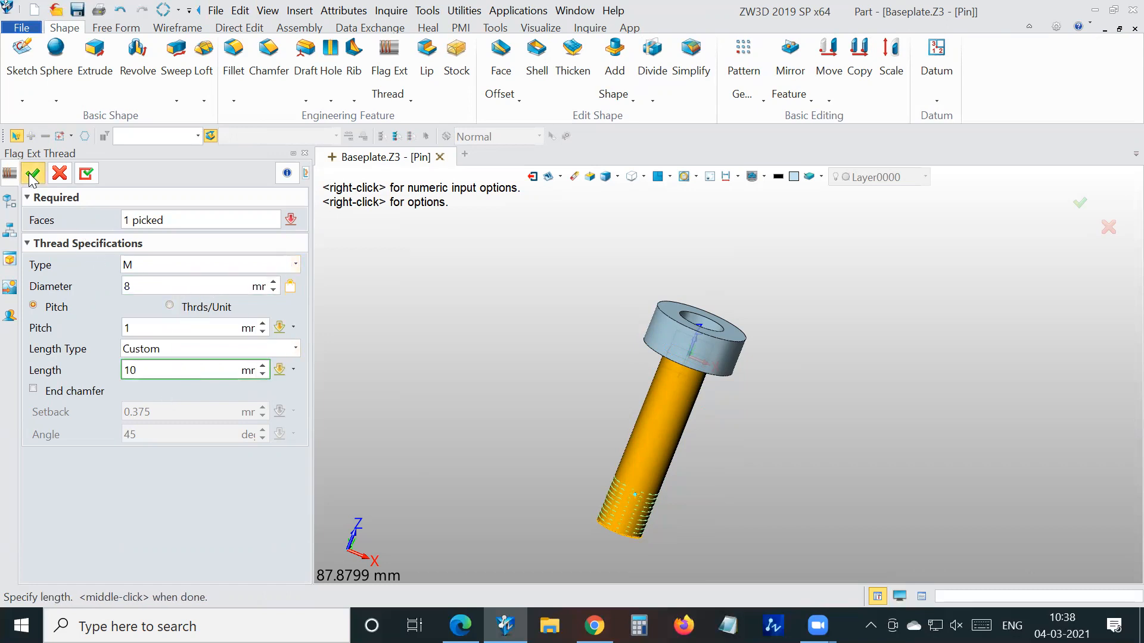
Exit the pin part and create a new Part/Assembly object named ASSY with the default template
middle_drag(808, 486, 617, 482)
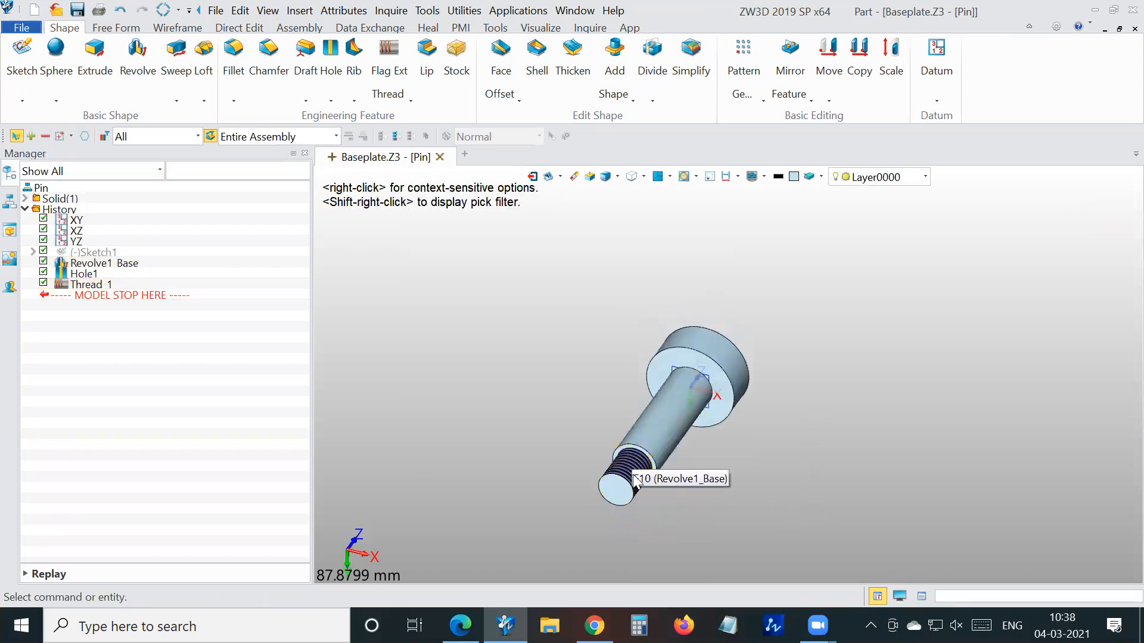
scroll(625, 475, up, 2)
scroll(834, 321, down, 4)
right_drag(823, 321, 703, 324)
click(536, 177)
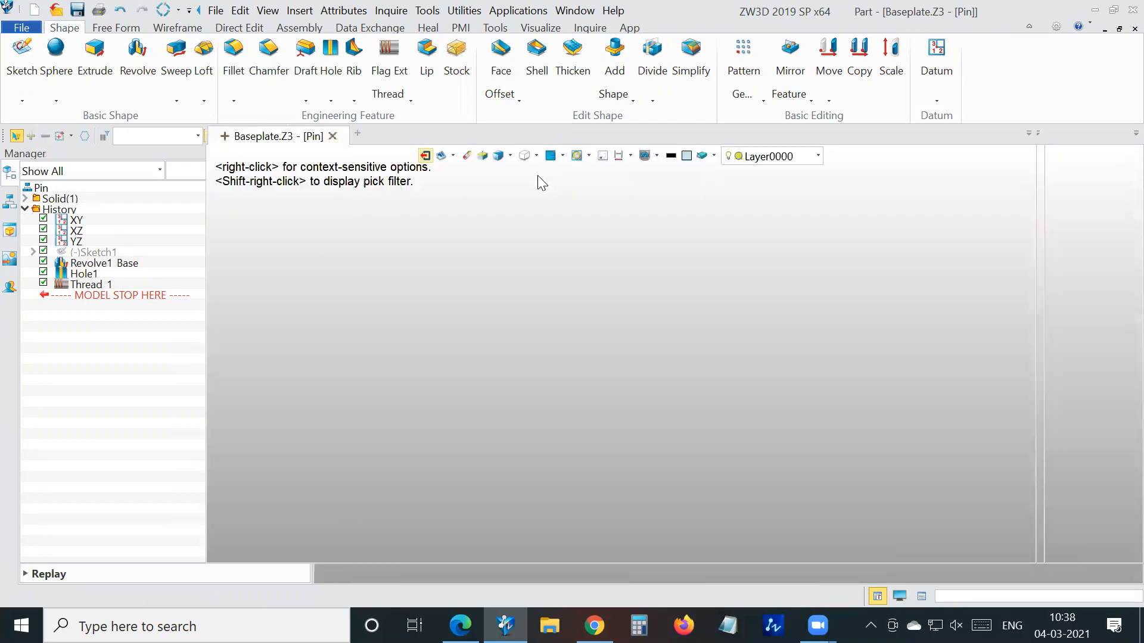
click(35, 58)
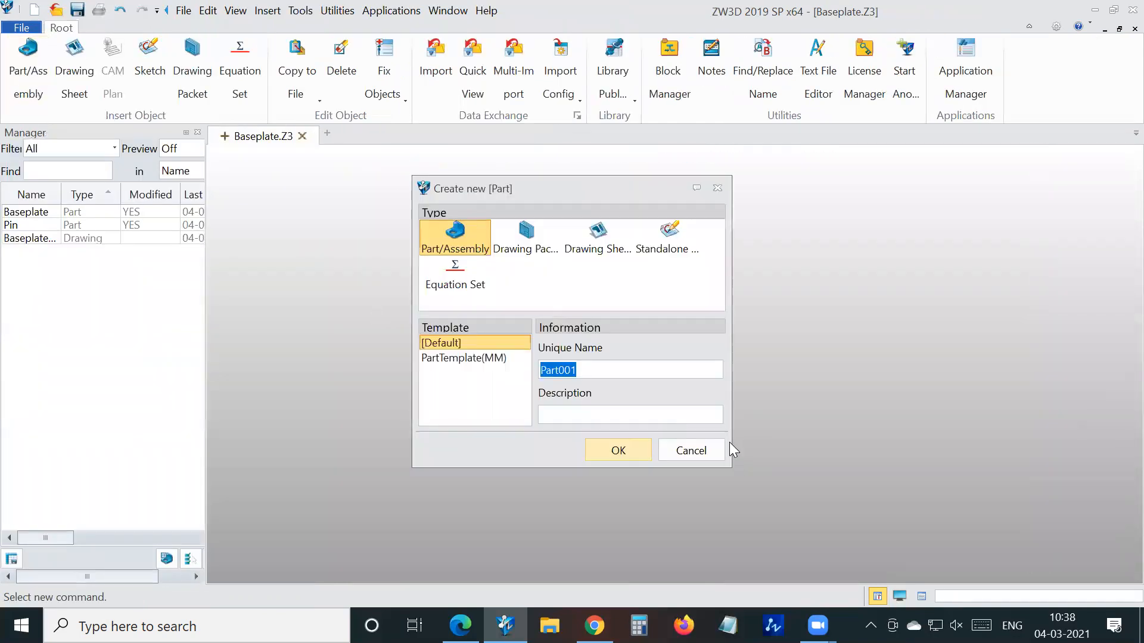
text(ASSY)
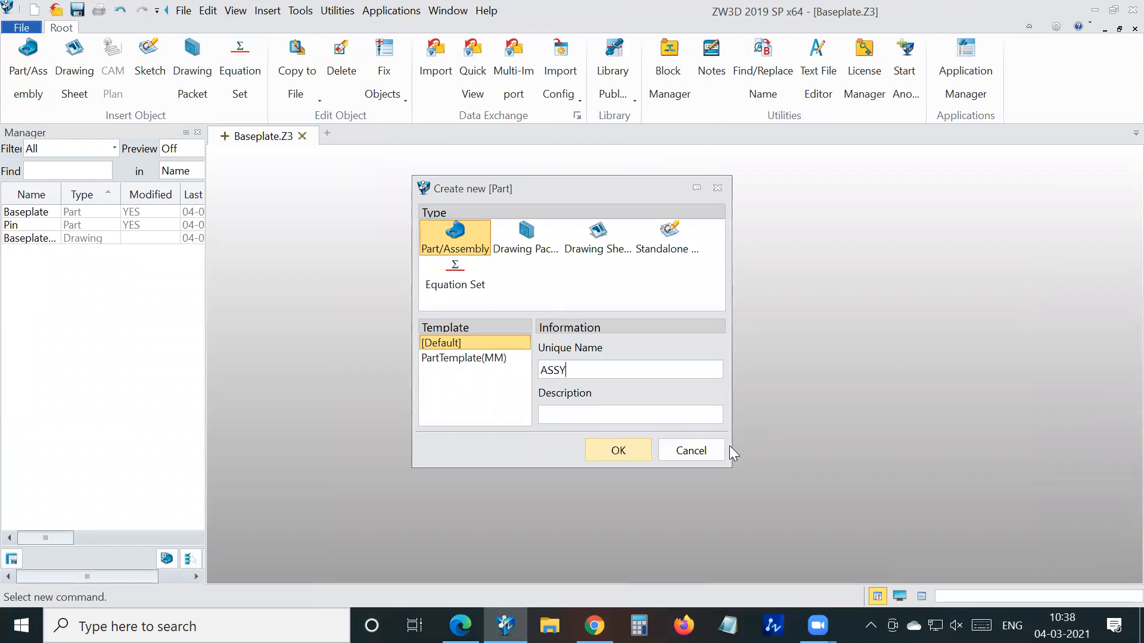
click(623, 449)
Insert the Baseplate part at location 0 as an anchored component and check its constraint status
click(318, 30)
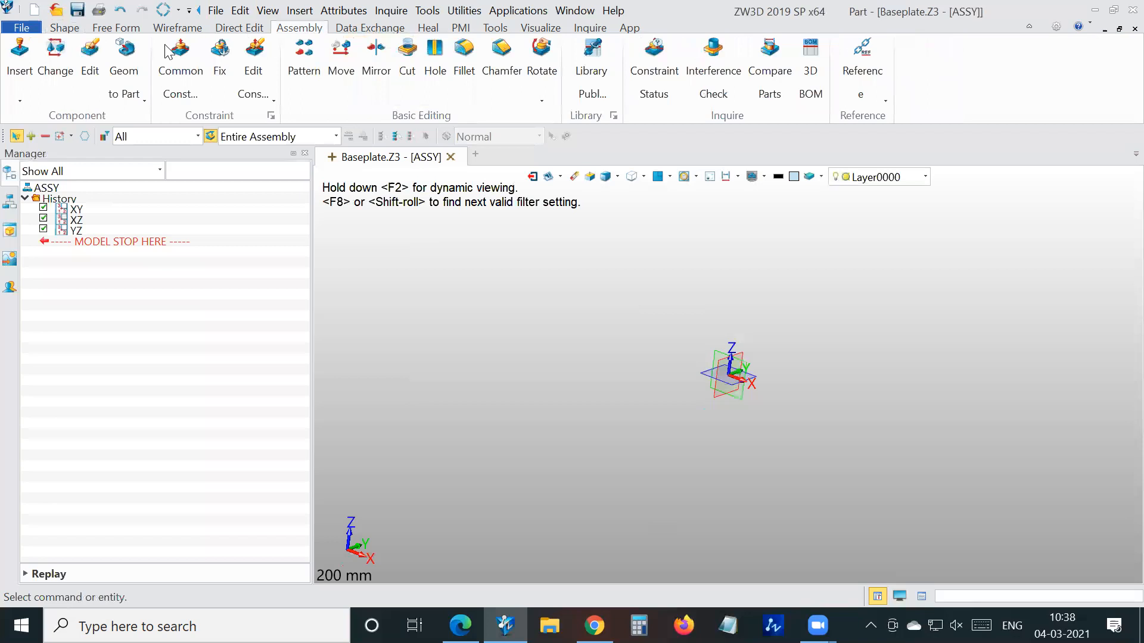
click(22, 102)
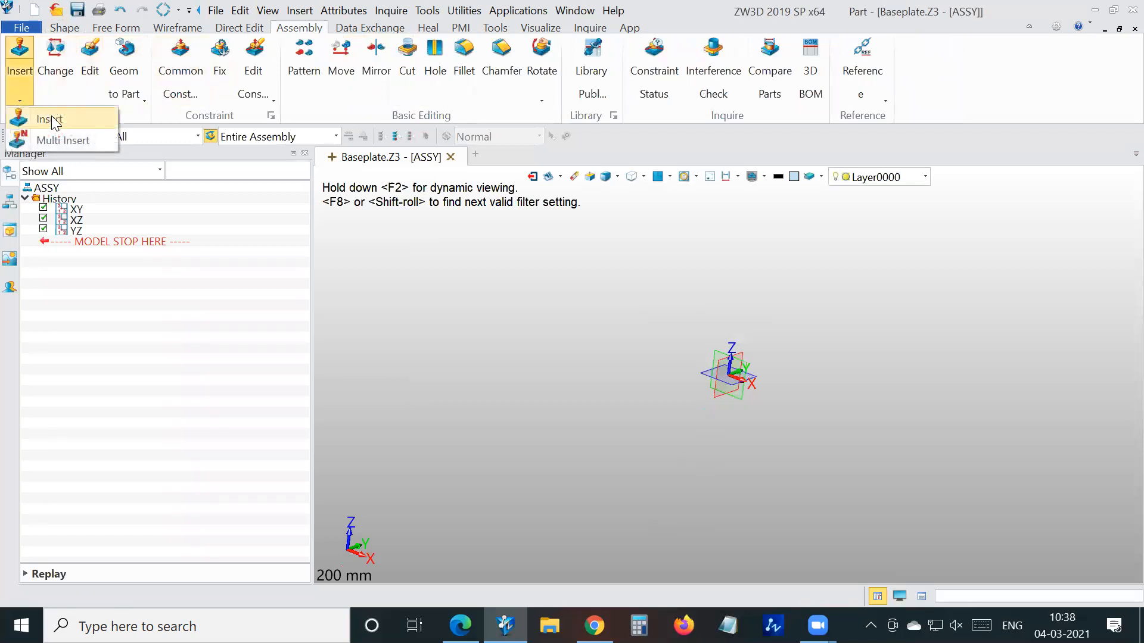
click(52, 120)
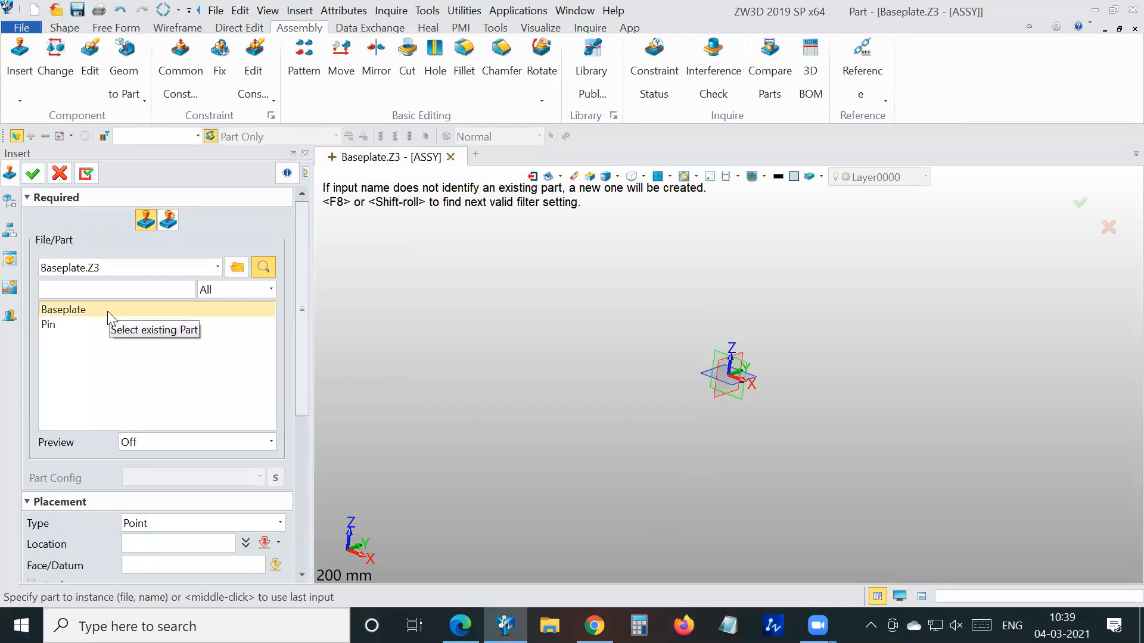
click(107, 311)
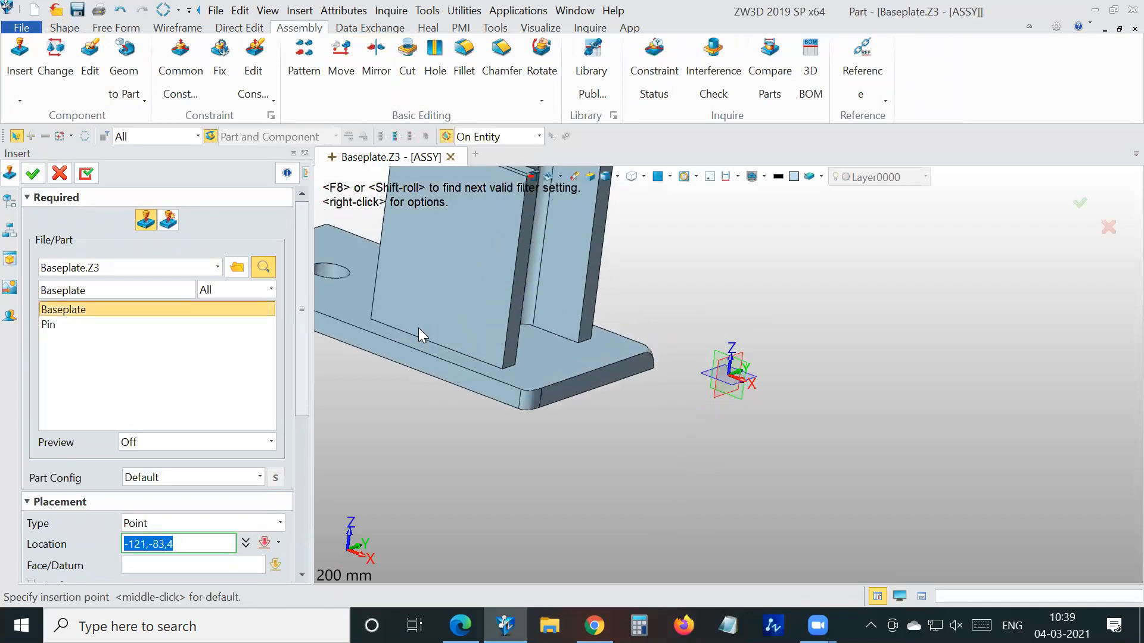
scroll(302, 311, down, 3)
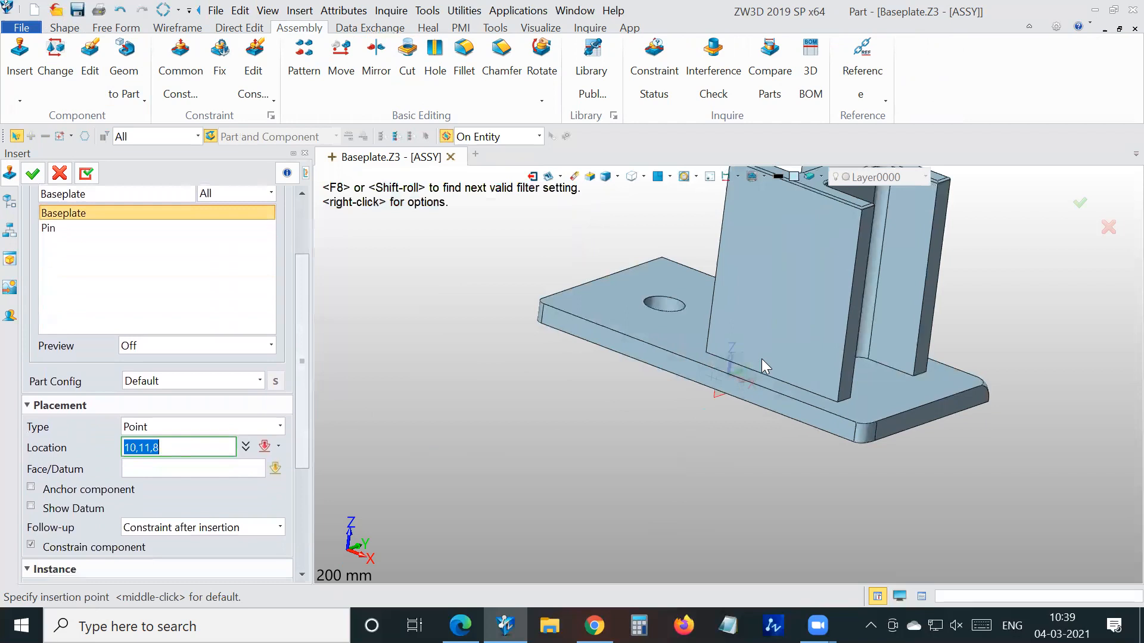
text(0)
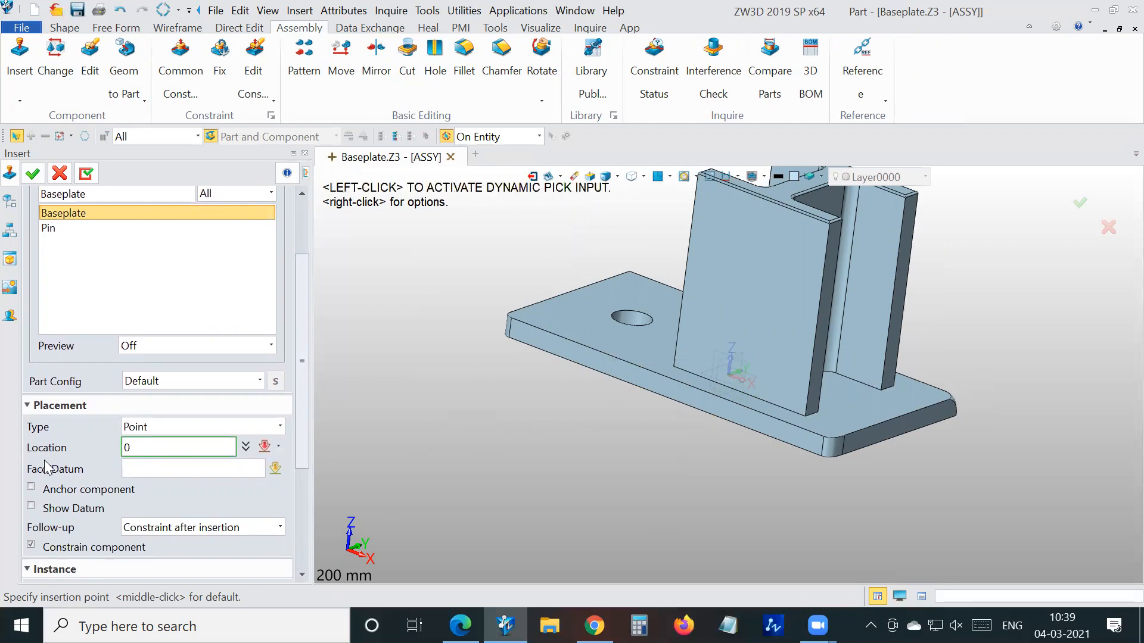
click(31, 487)
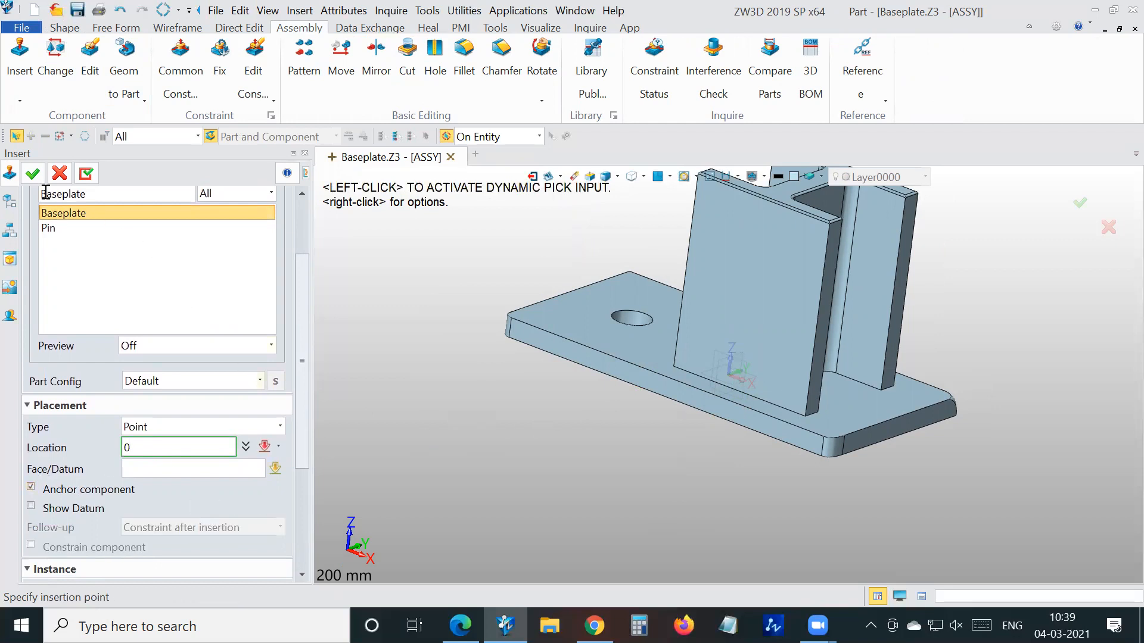
click(32, 173)
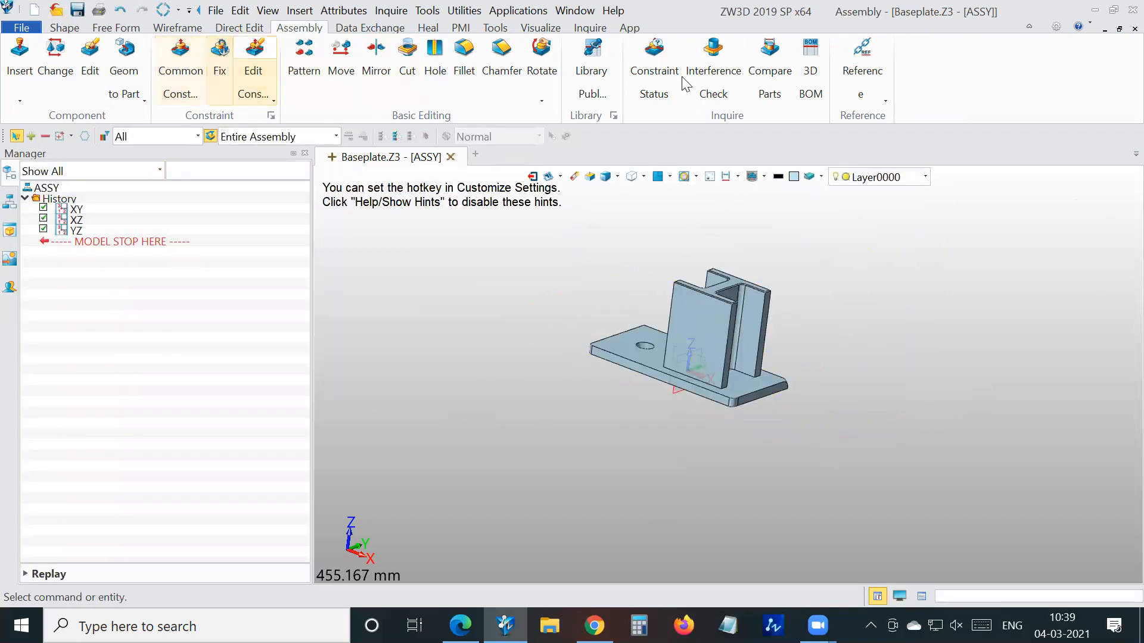
click(654, 60)
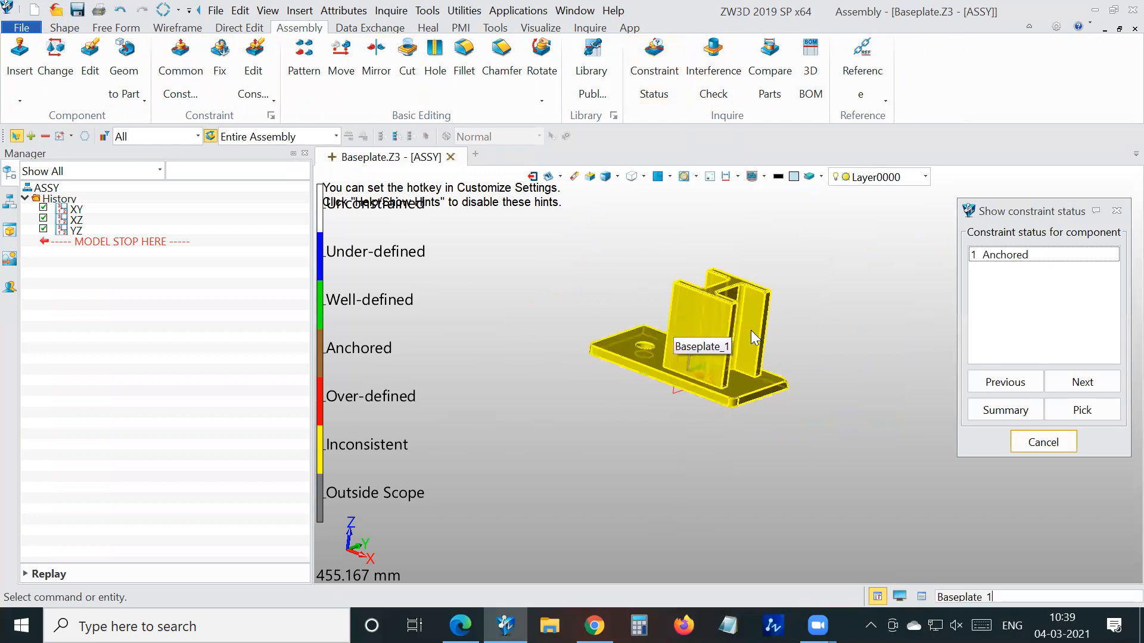
click(1116, 211)
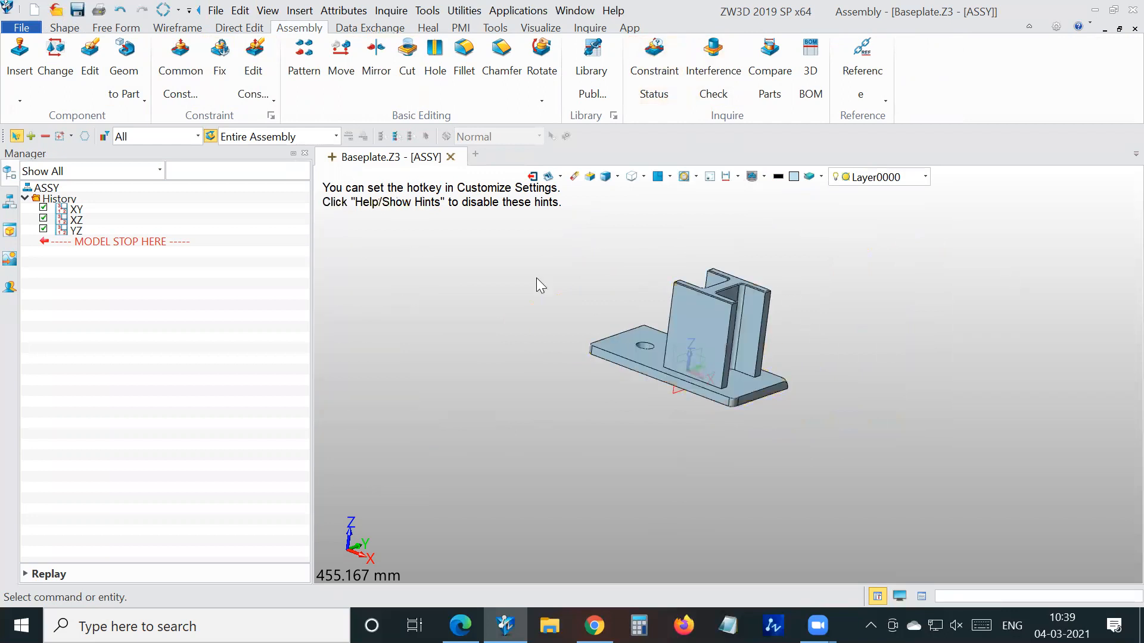
Insert the Pin part as an unanchored component in free space above the baseplate's hole end
click(20, 100)
click(53, 119)
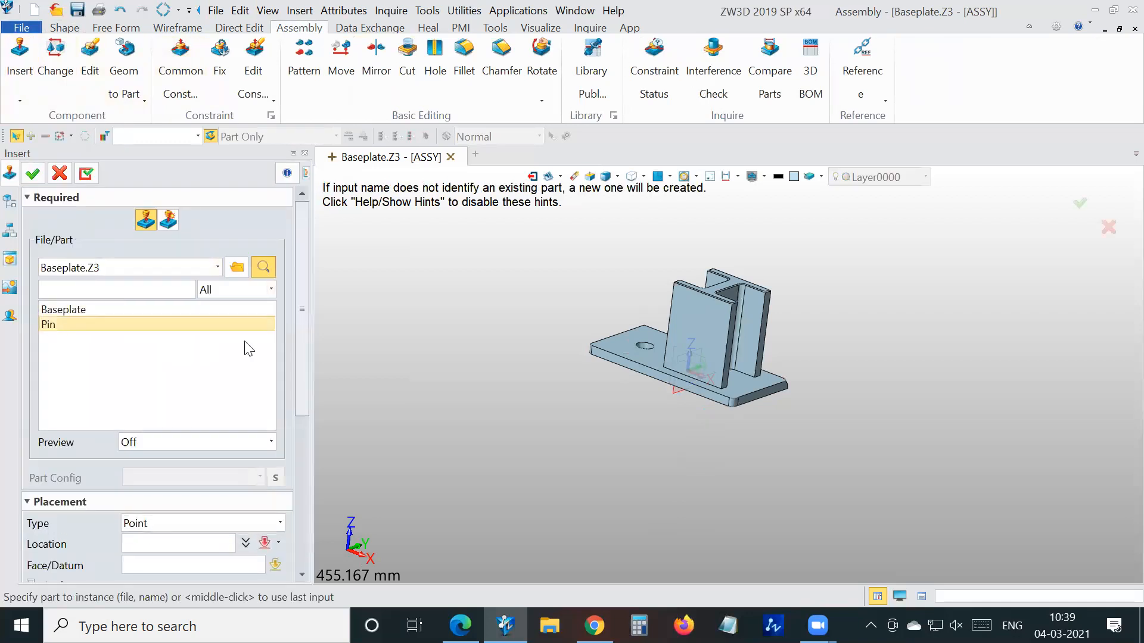
click(244, 324)
scroll(300, 317, down, 3)
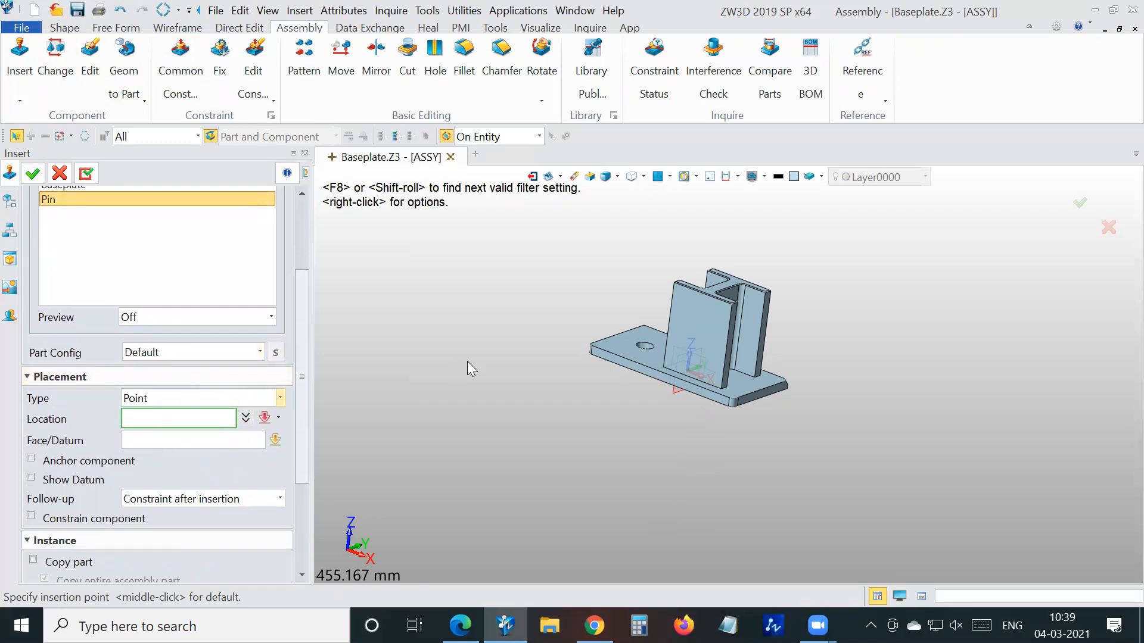
scroll(602, 295, up, 3)
click(594, 289)
click(27, 173)
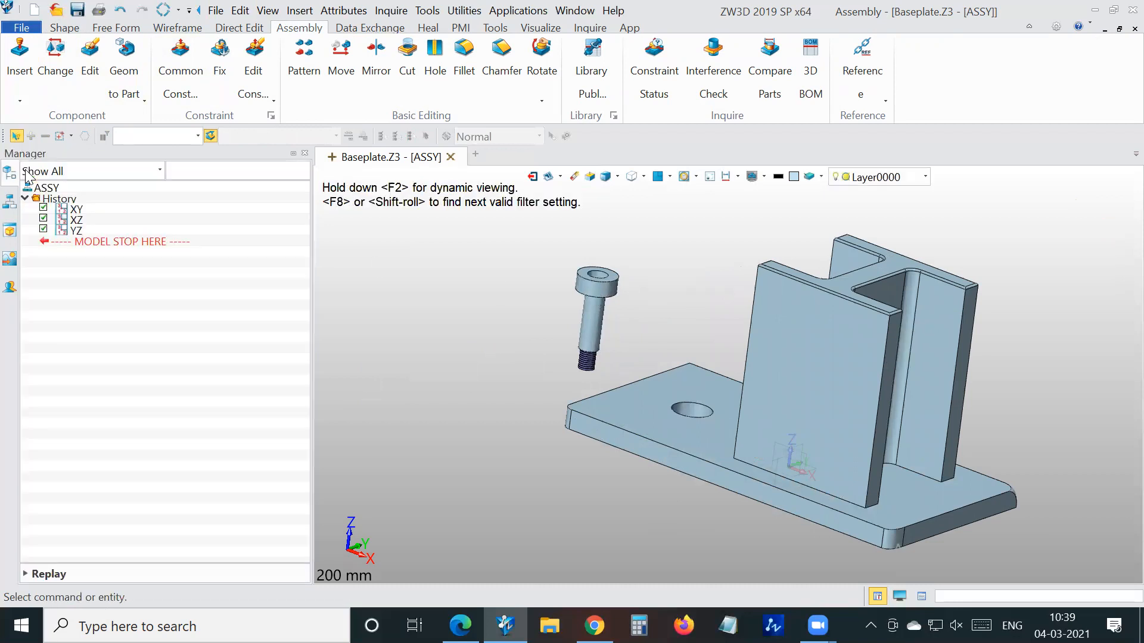
Add a concentric constraint between the pin's cylindrical shank and the baseplate's hole
click(180, 60)
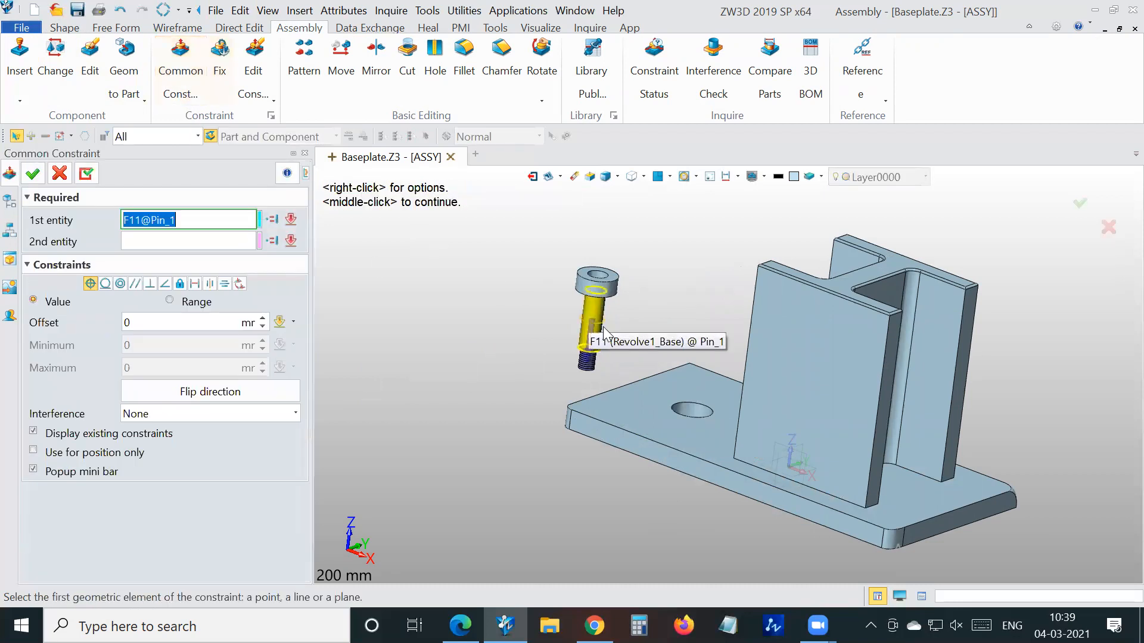
scroll(596, 321, up, 2)
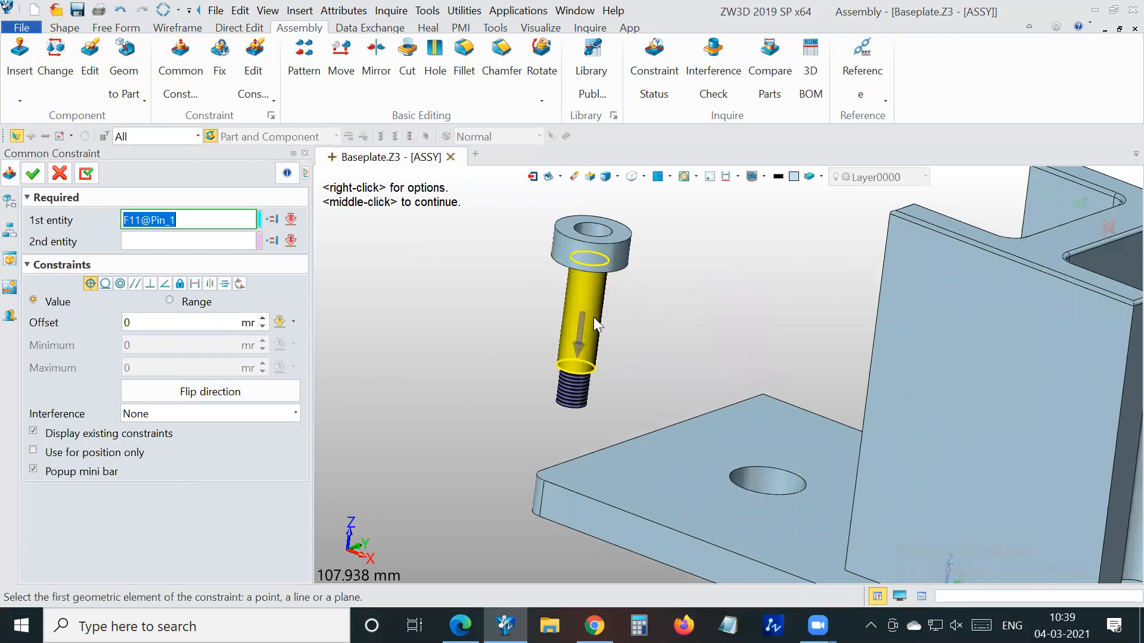
click(593, 316)
scroll(752, 474, up, 2)
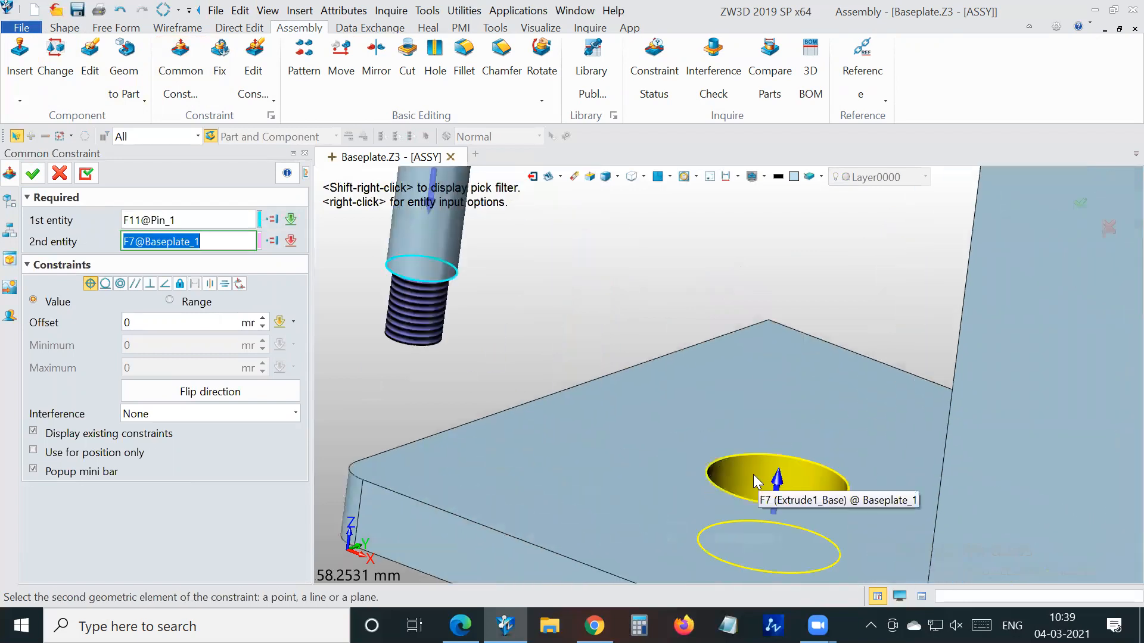
click(751, 472)
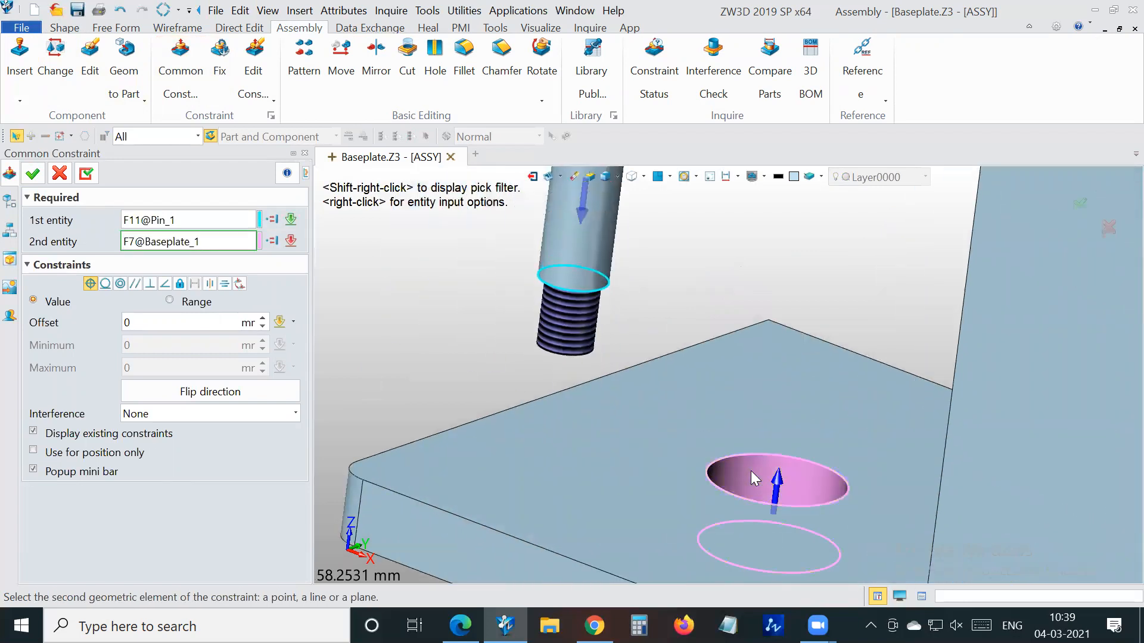
scroll(618, 406, down, 1)
scroll(618, 407, down, 3)
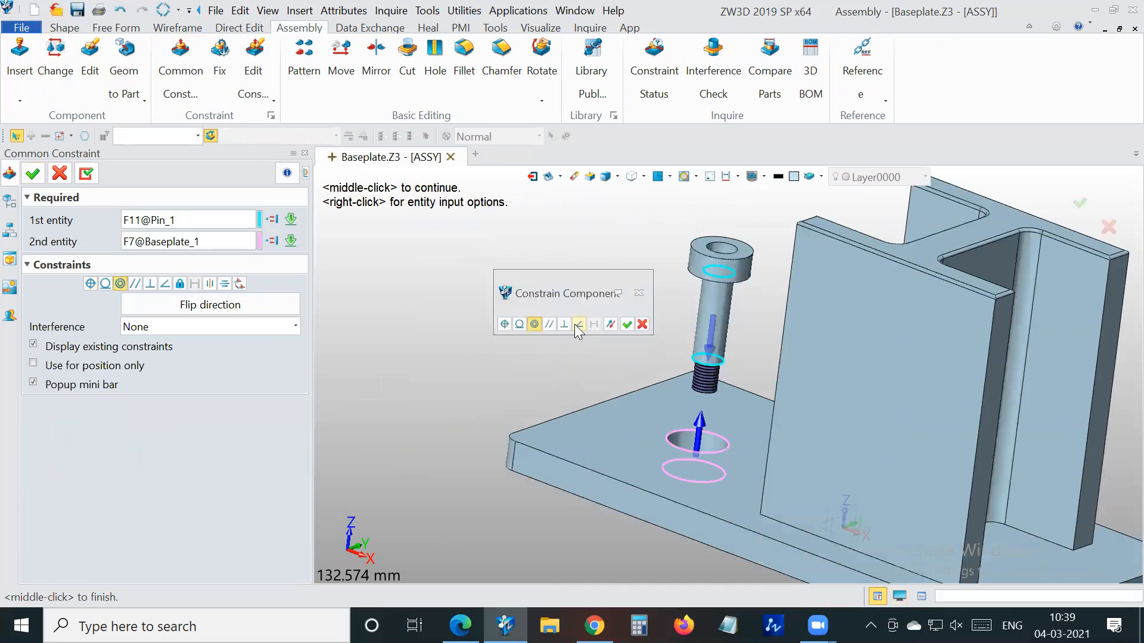
click(628, 325)
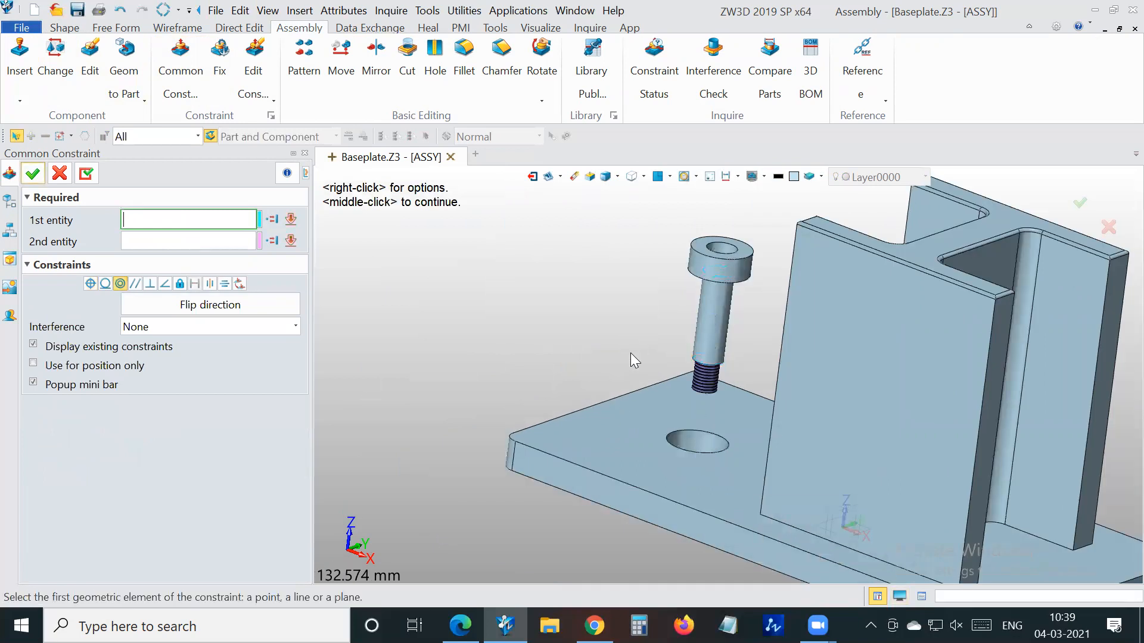
Add a coincident constraint with offset 0 between the baseplate's upper face and the underside of the pin's head
click(640, 439)
scroll(546, 307, down, 4)
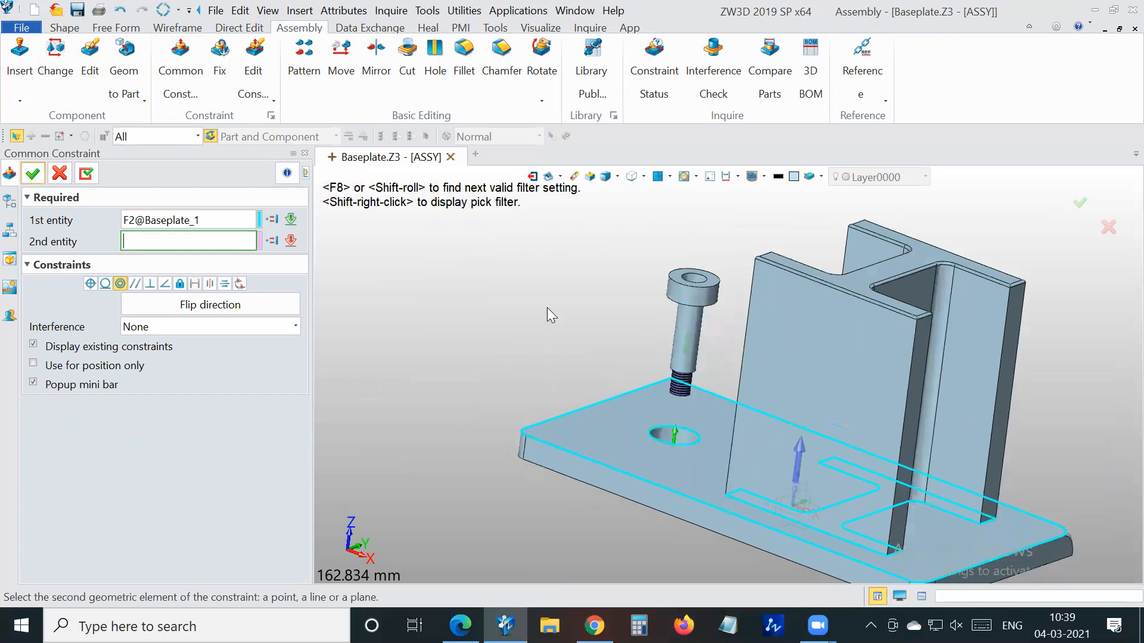
right_drag(569, 258, 614, 326)
scroll(609, 324, up, 4)
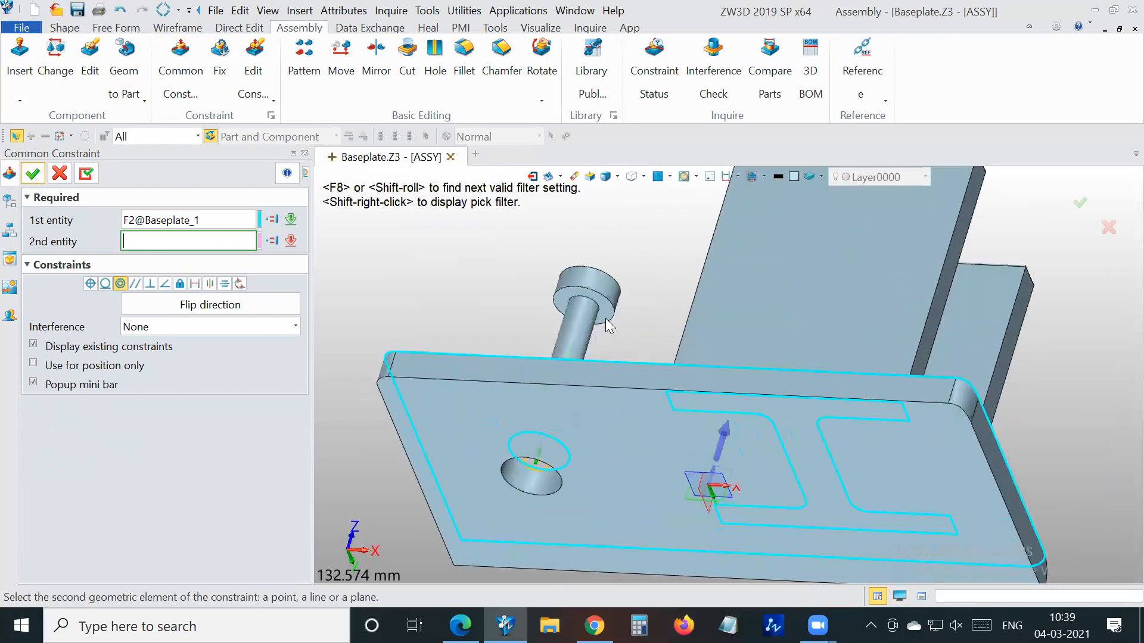
click(609, 312)
scroll(611, 316, up, 3)
click(610, 351)
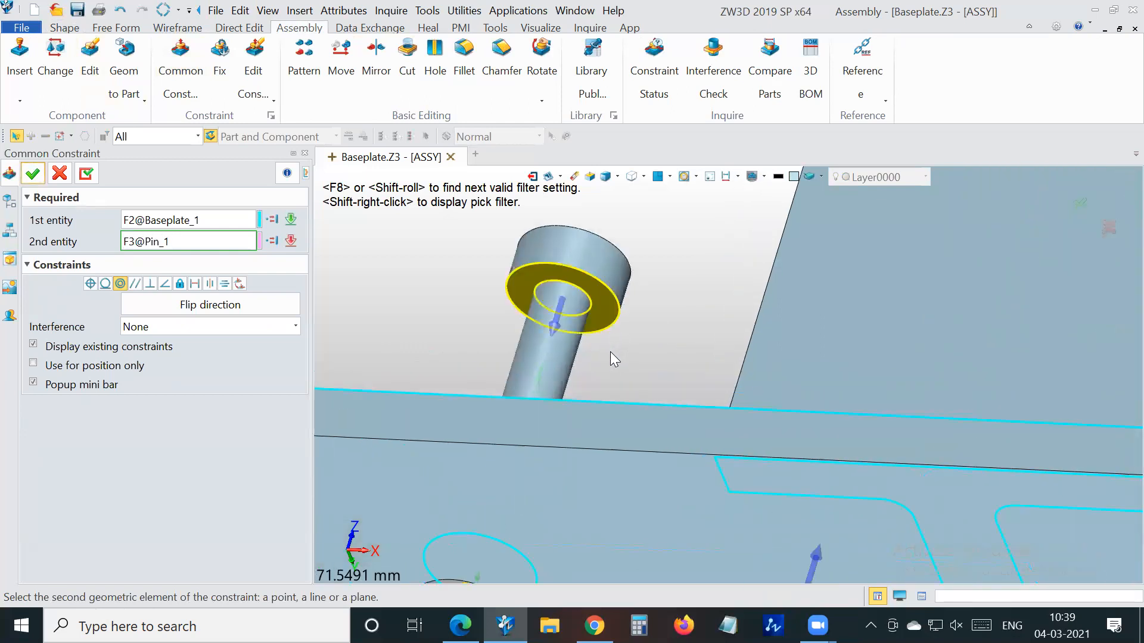
scroll(518, 331, down, 3)
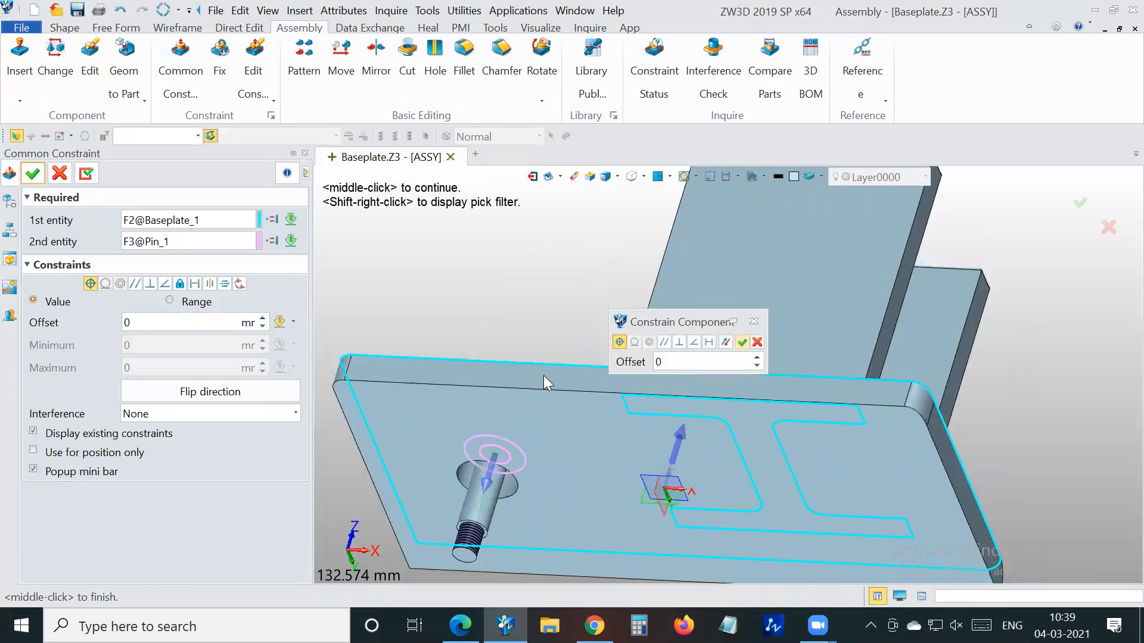
right_drag(543, 375, 540, 362)
scroll(539, 357, up, 1)
middle_drag(540, 357, 558, 412)
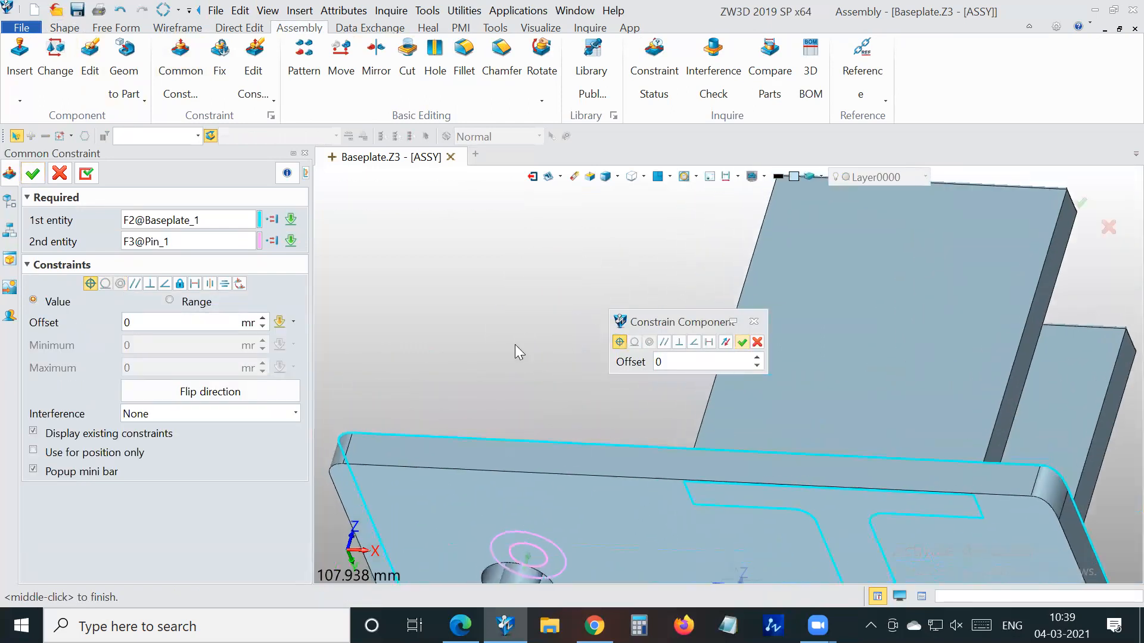
scroll(512, 333, down, 4)
right_drag(502, 357, 522, 409)
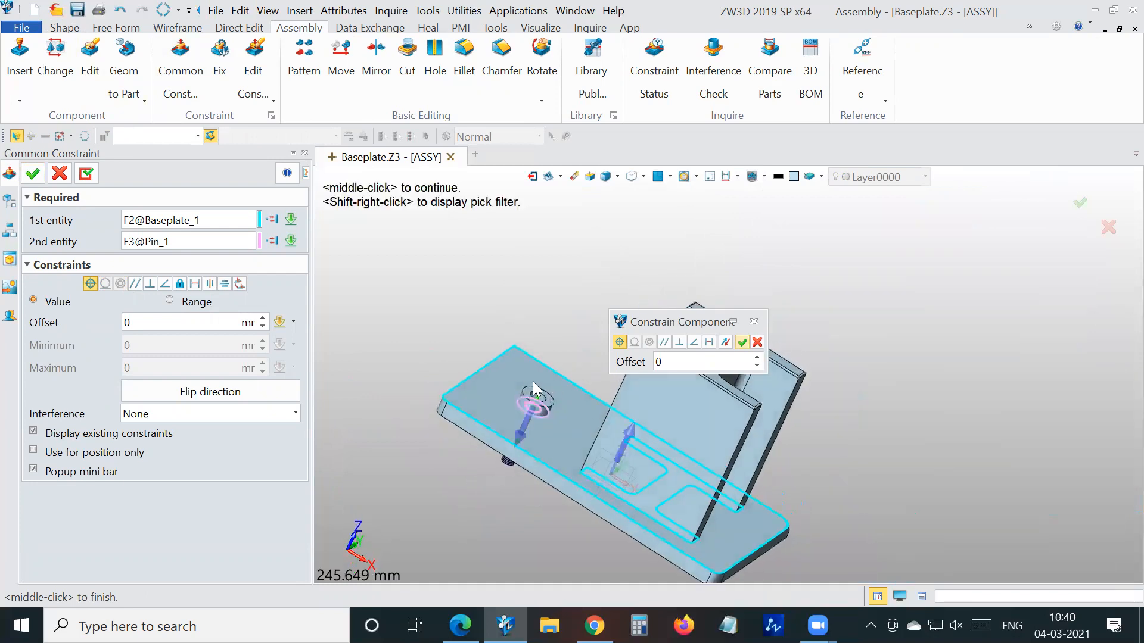
scroll(534, 390, up, 2)
click(743, 344)
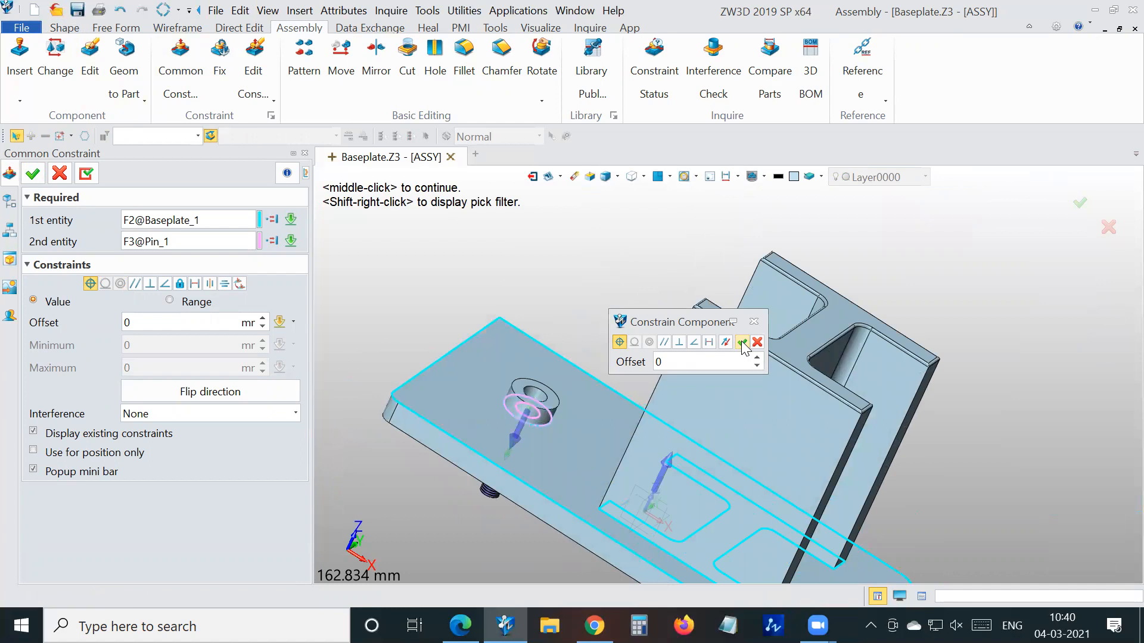
click(60, 173)
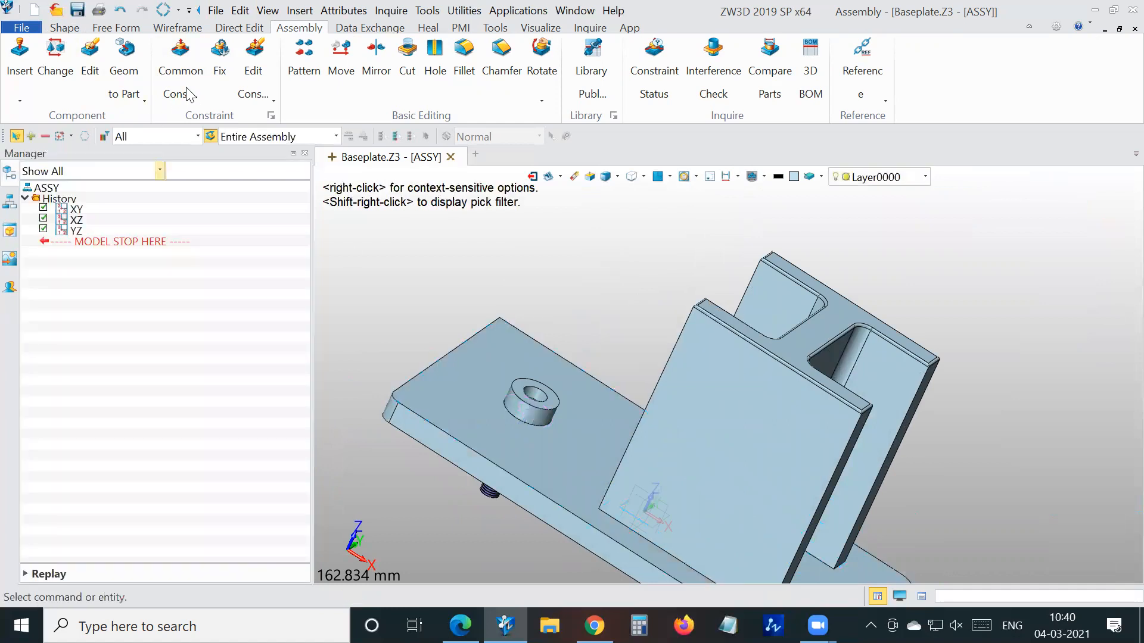
Review the available constraint types, the assembly's constraint list and the definition of the baseplate-pin coincident constraint
click(181, 62)
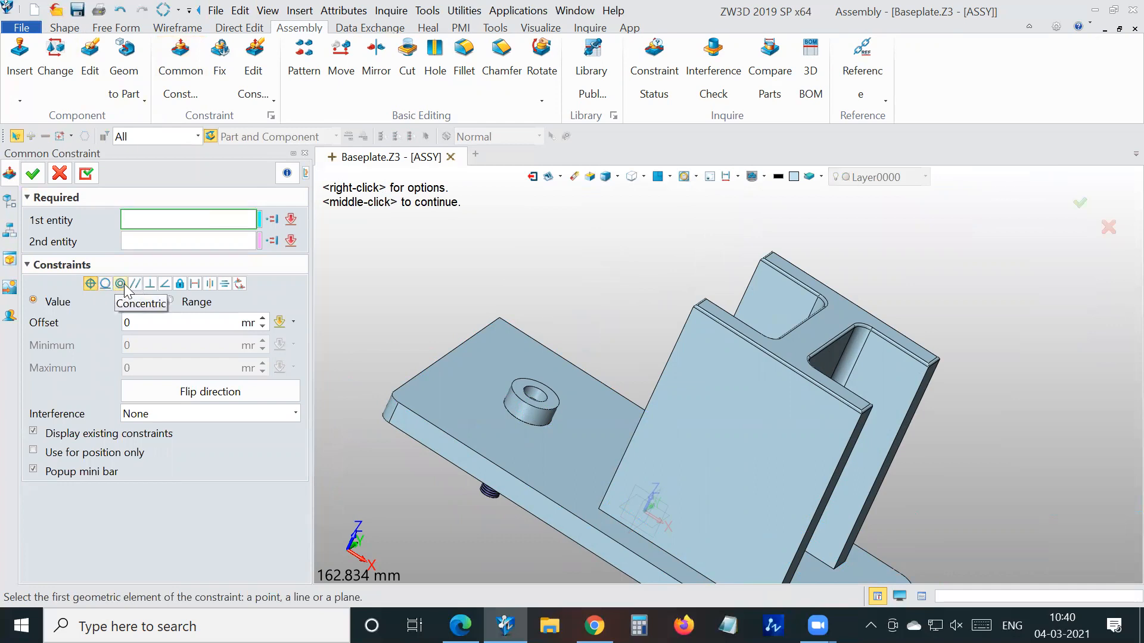
click(60, 174)
click(9, 206)
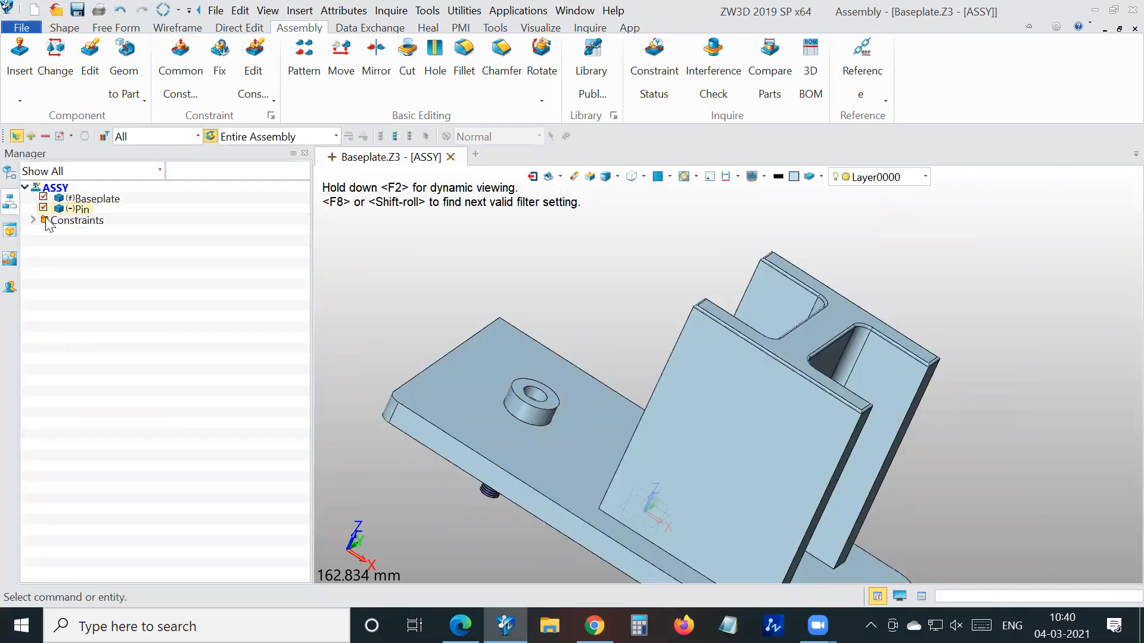
click(33, 221)
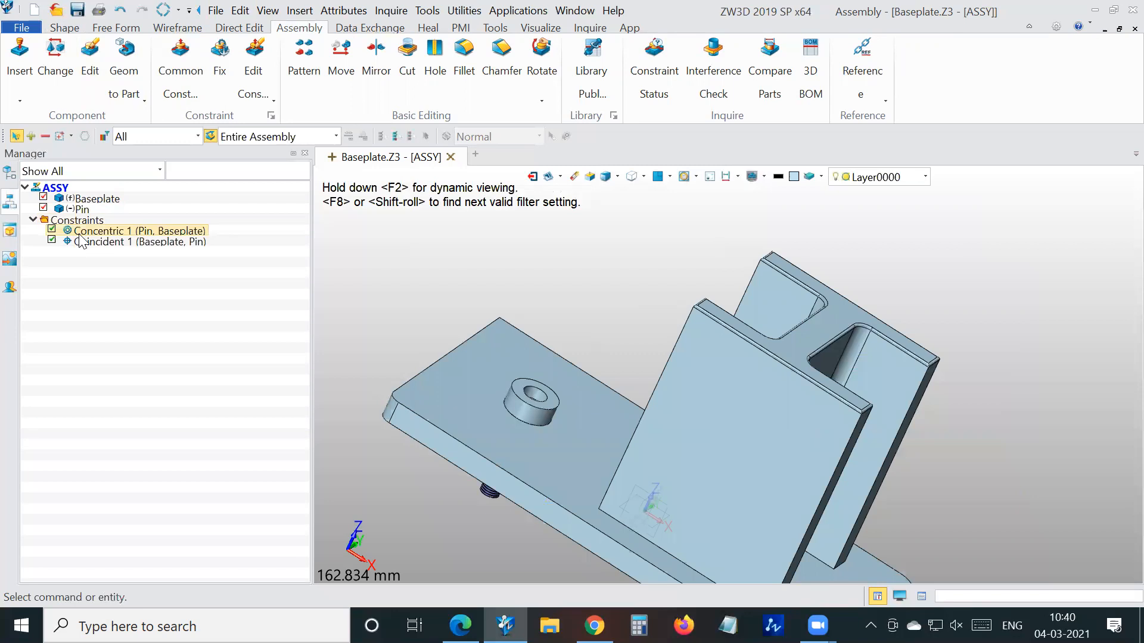
right_click(110, 244)
click(138, 249)
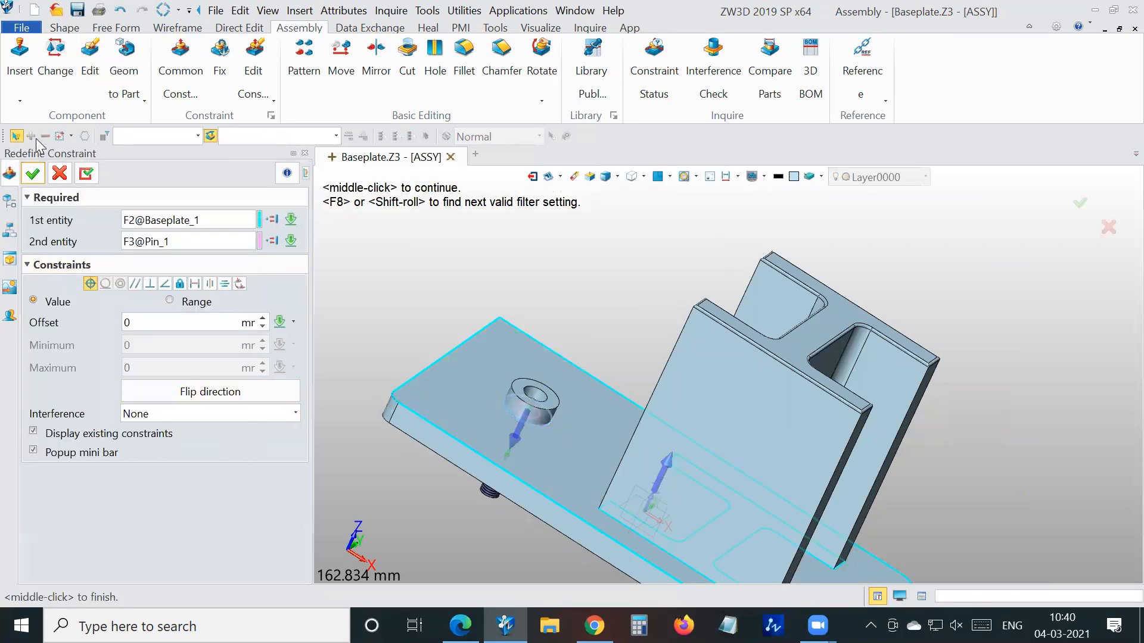
click(60, 174)
Create a 2D sheet from the assembly with the A3_H(ANSI) template
scroll(497, 397, down, 3)
scroll(488, 368, down, 1)
mouse_move(492, 343)
right_down()
mouse_move(559, 387)
mouse_move(475, 355)
right_up()
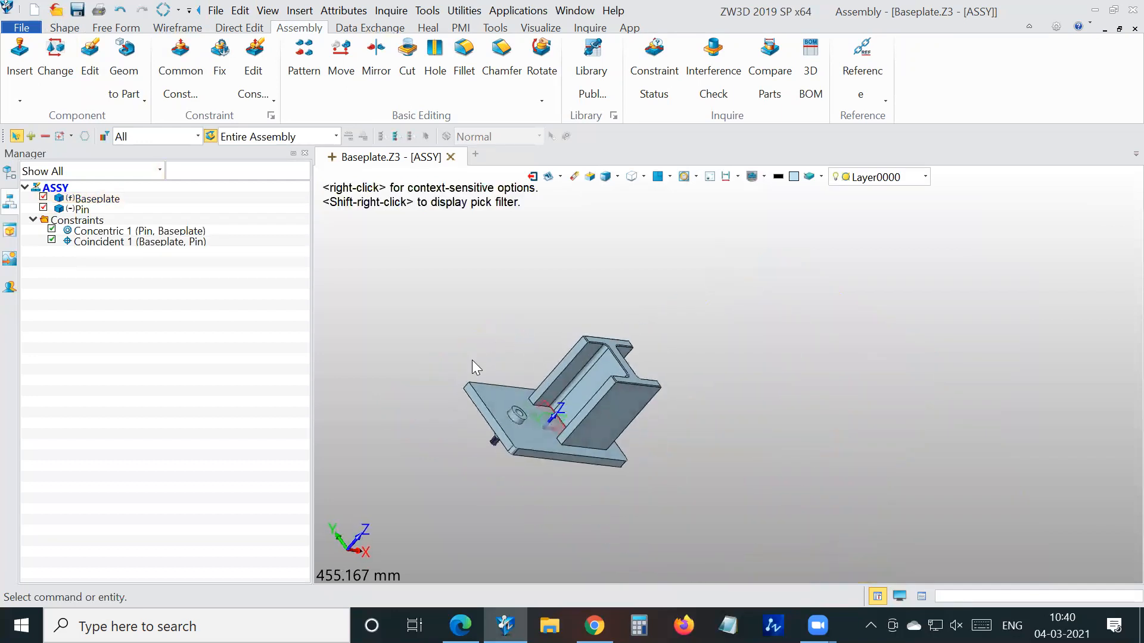
right_drag(699, 315, 600, 227)
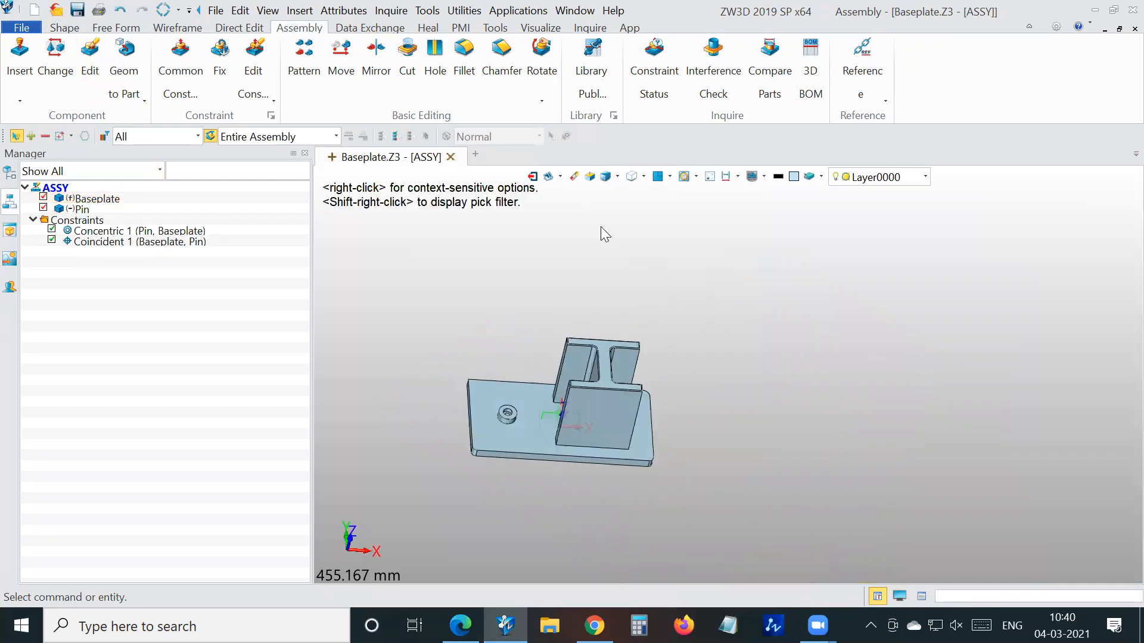
click(560, 176)
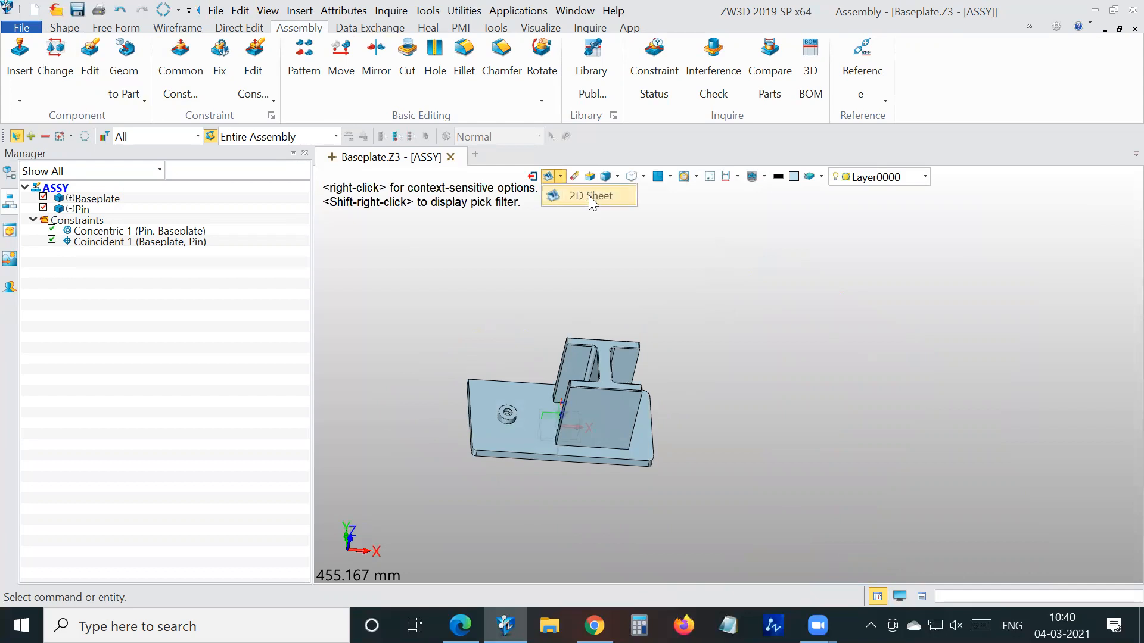
click(588, 195)
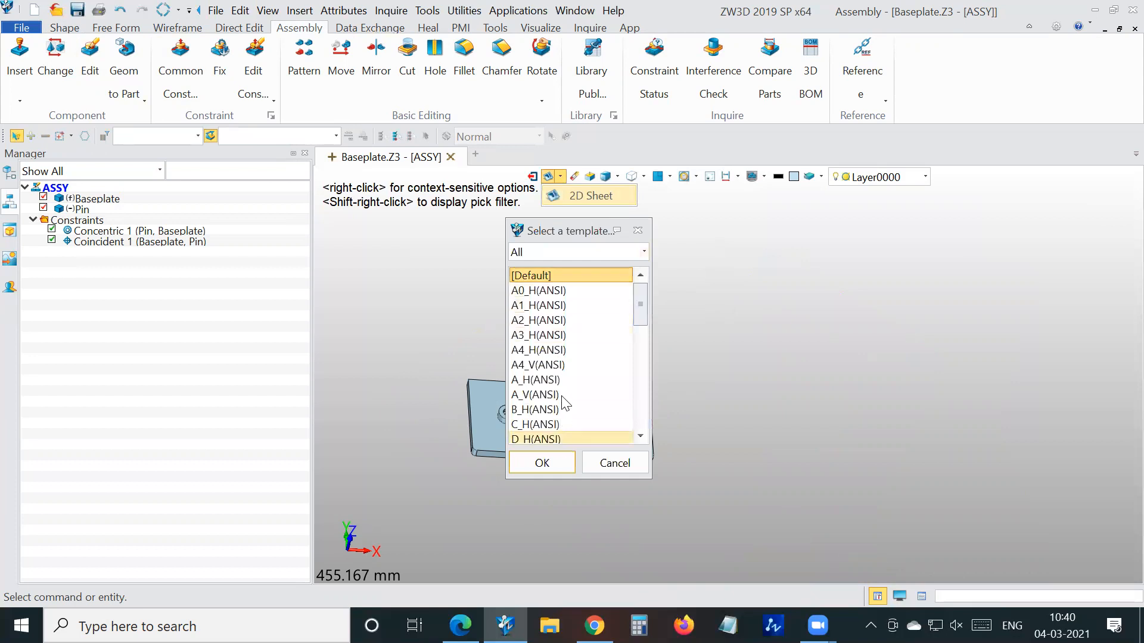
click(560, 336)
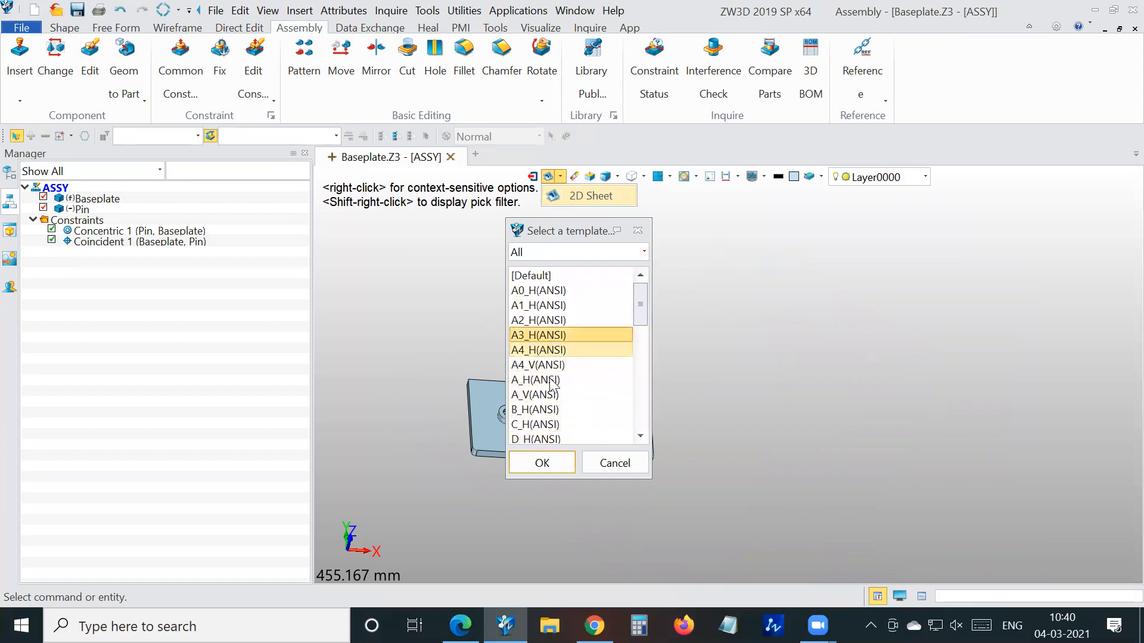
click(542, 463)
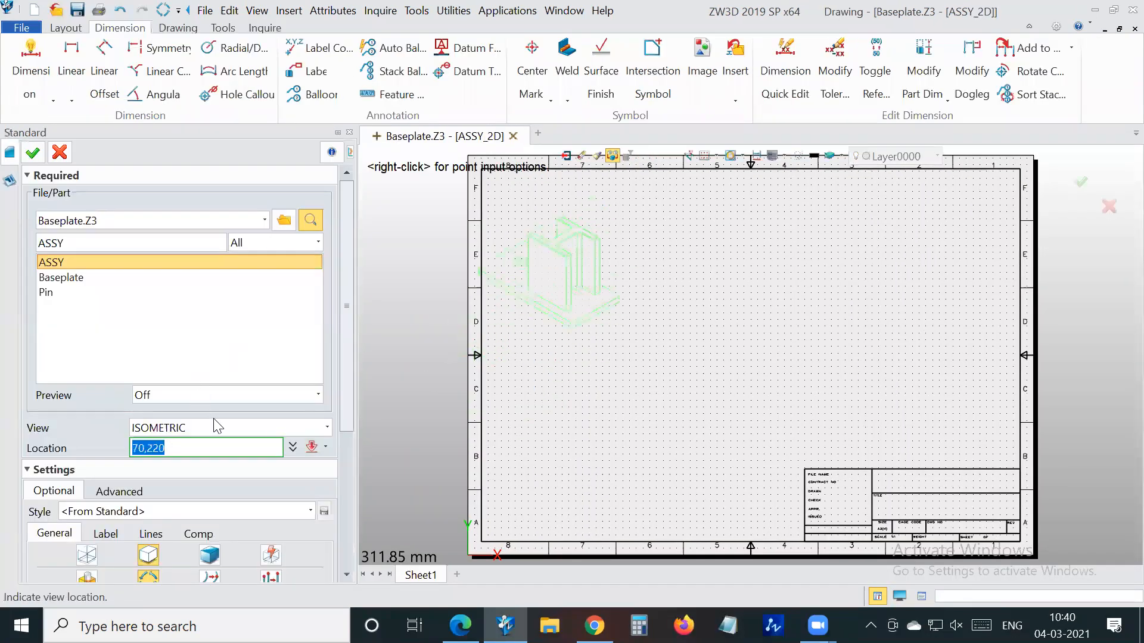
Place a TOP view of ASSY on the sheet, then project a front view below it and a side view to its right
click(216, 427)
click(179, 443)
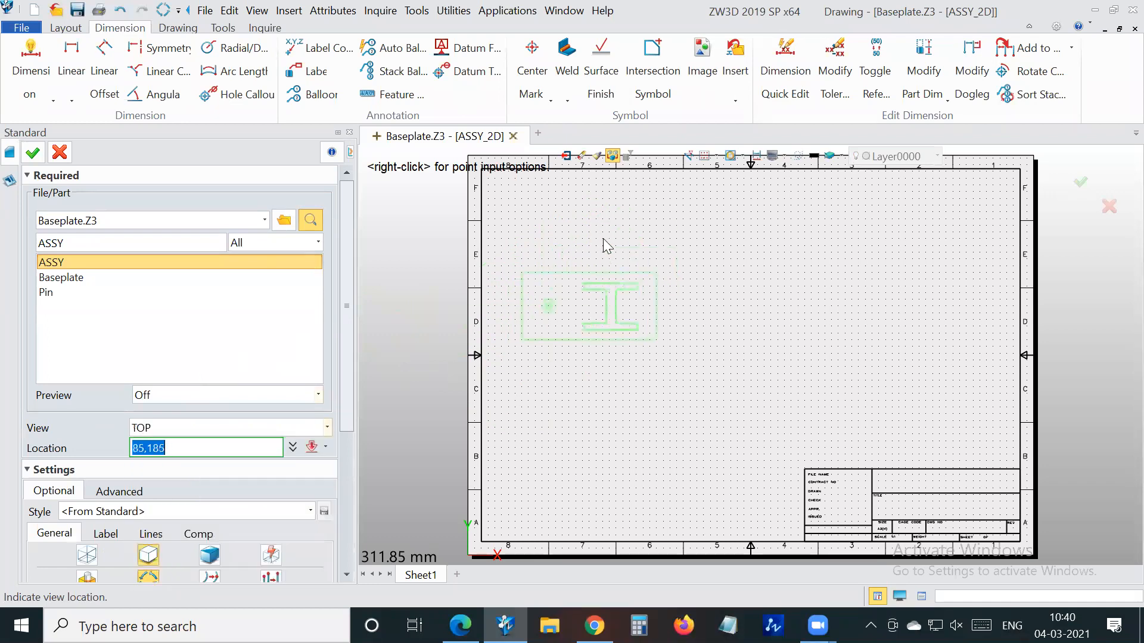
click(608, 274)
click(605, 345)
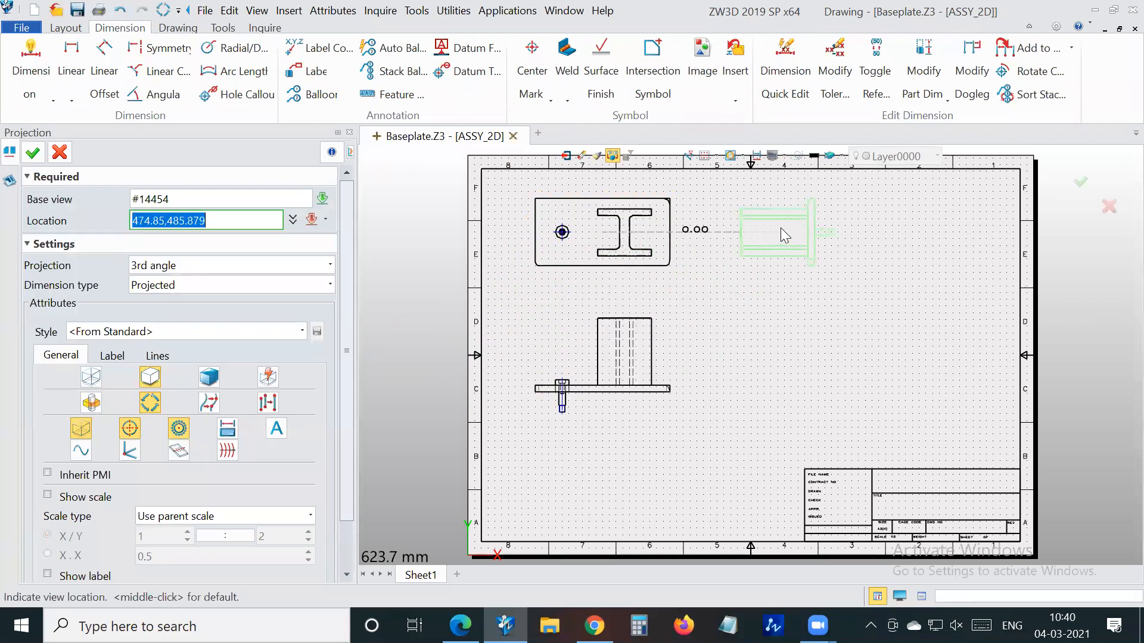
click(775, 231)
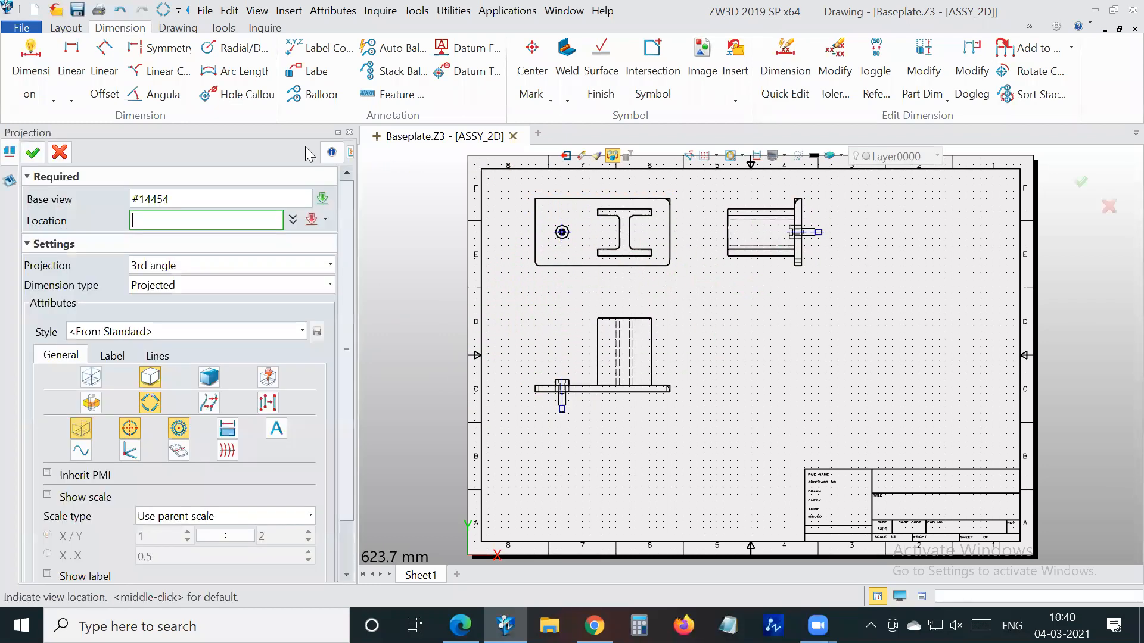
click(62, 153)
Create a top-level-only BOM from the front view, ordered by name starting at ID 1, and insert its table below that view
click(67, 28)
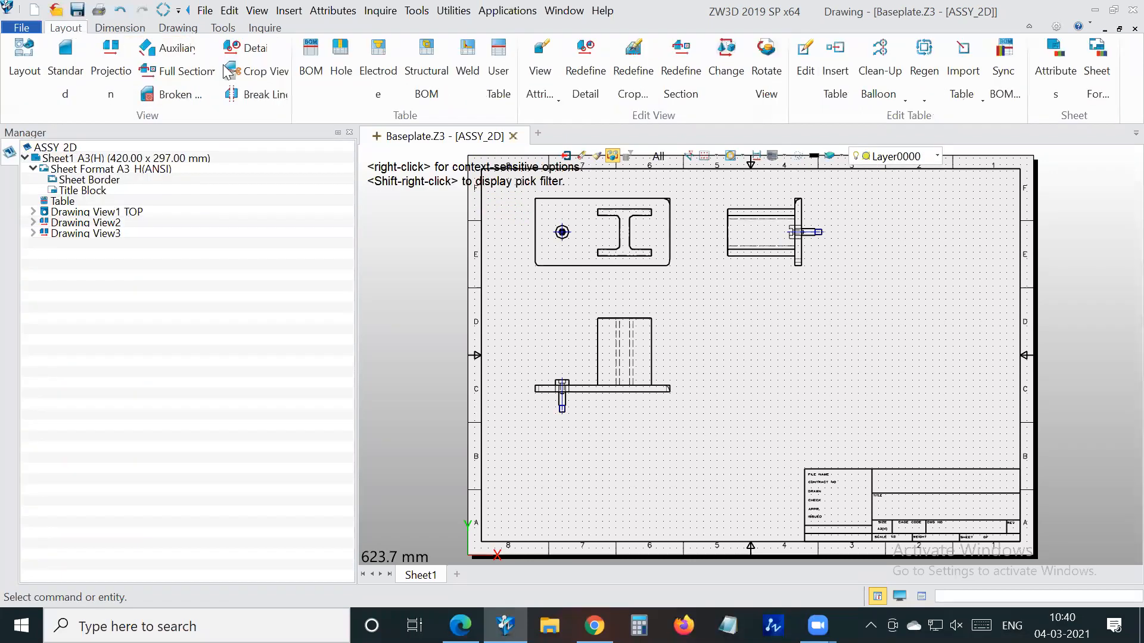
click(317, 64)
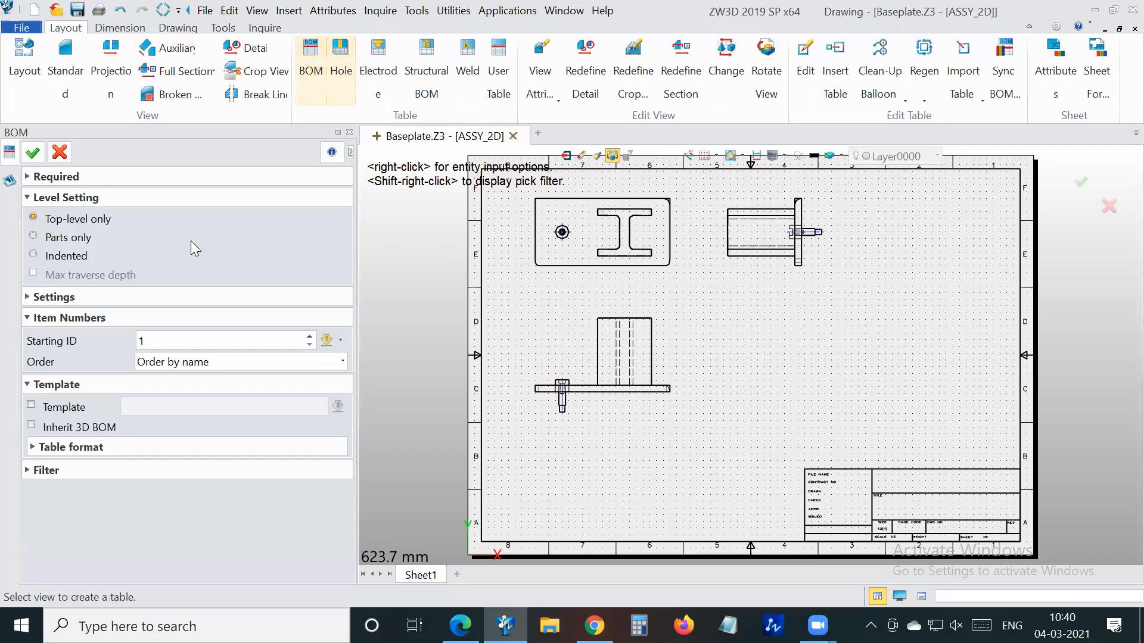
click(29, 176)
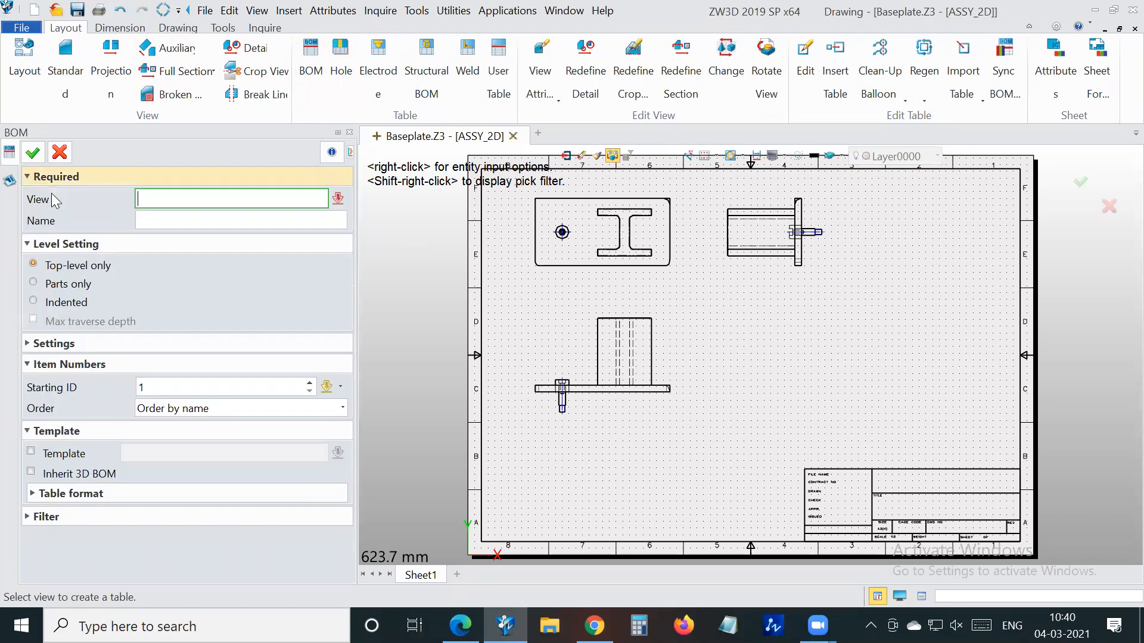
click(670, 338)
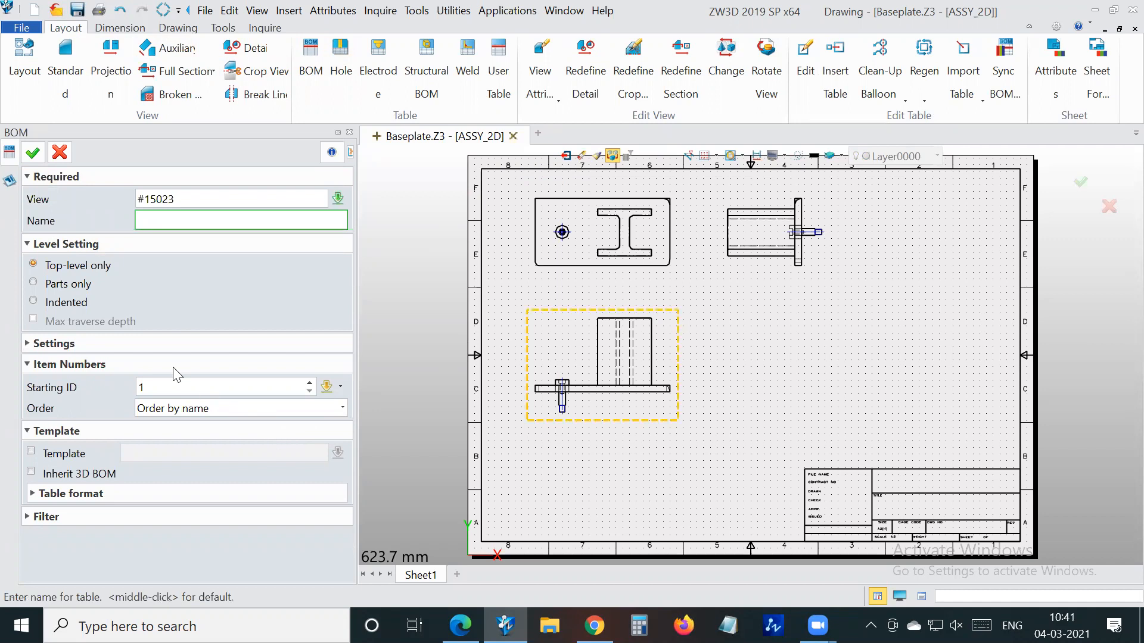
click(34, 154)
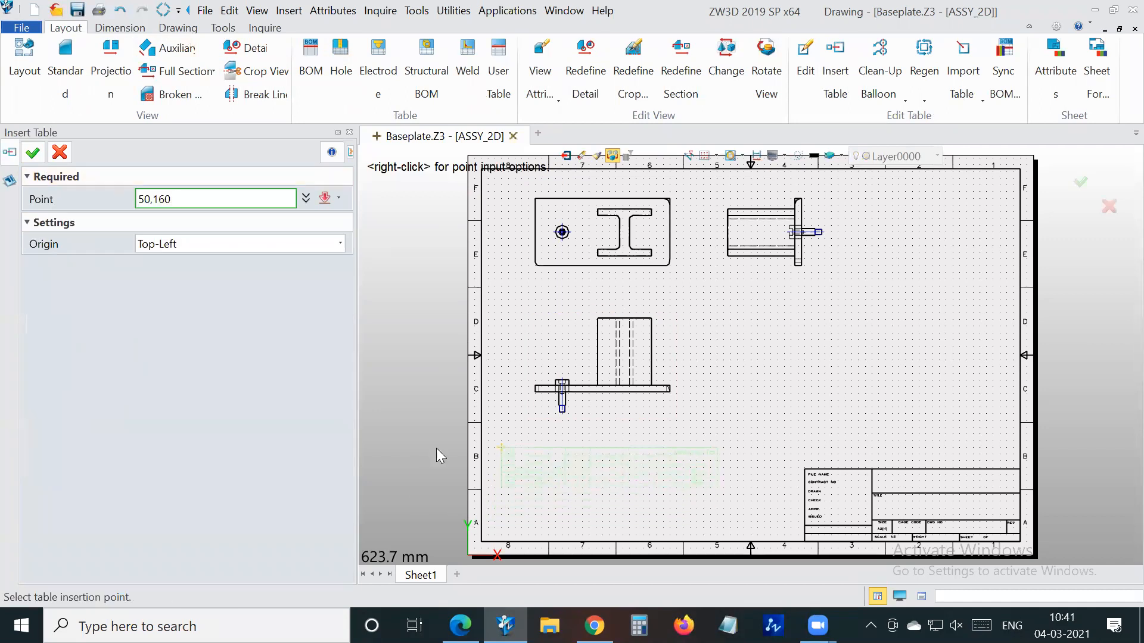
click(34, 156)
scroll(583, 501, up, 3)
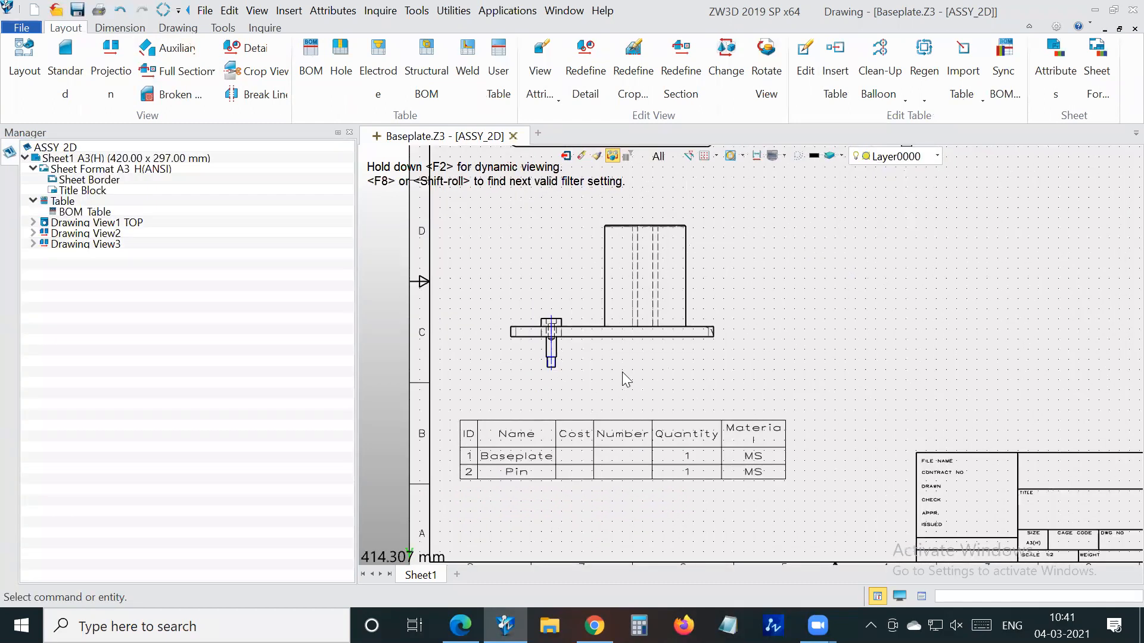
click(727, 456)
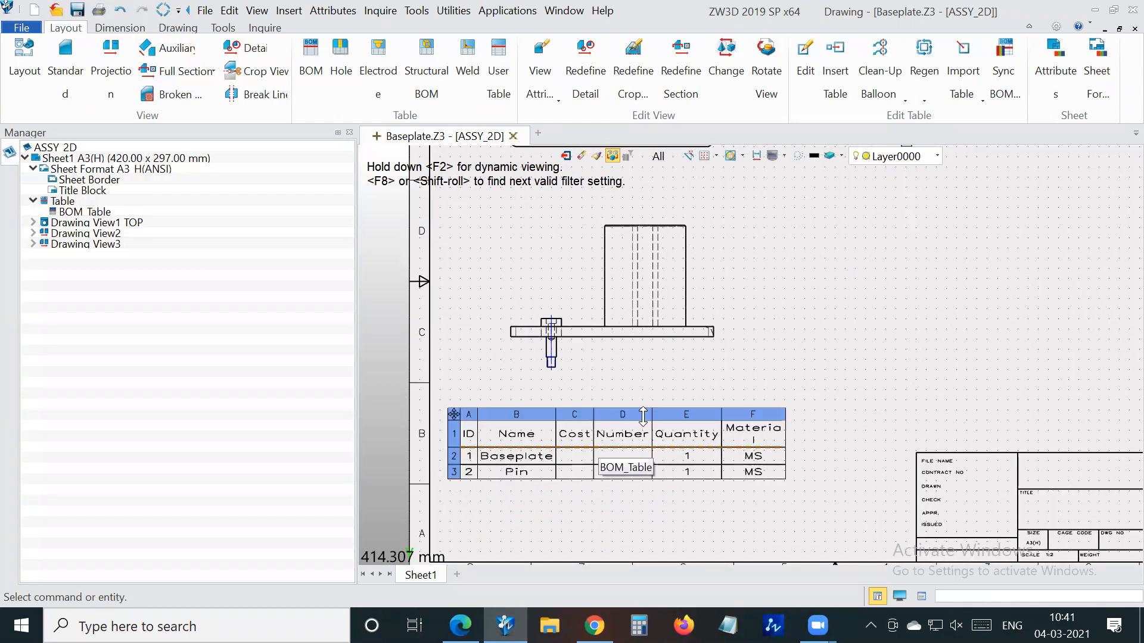
scroll(685, 440, down, 3)
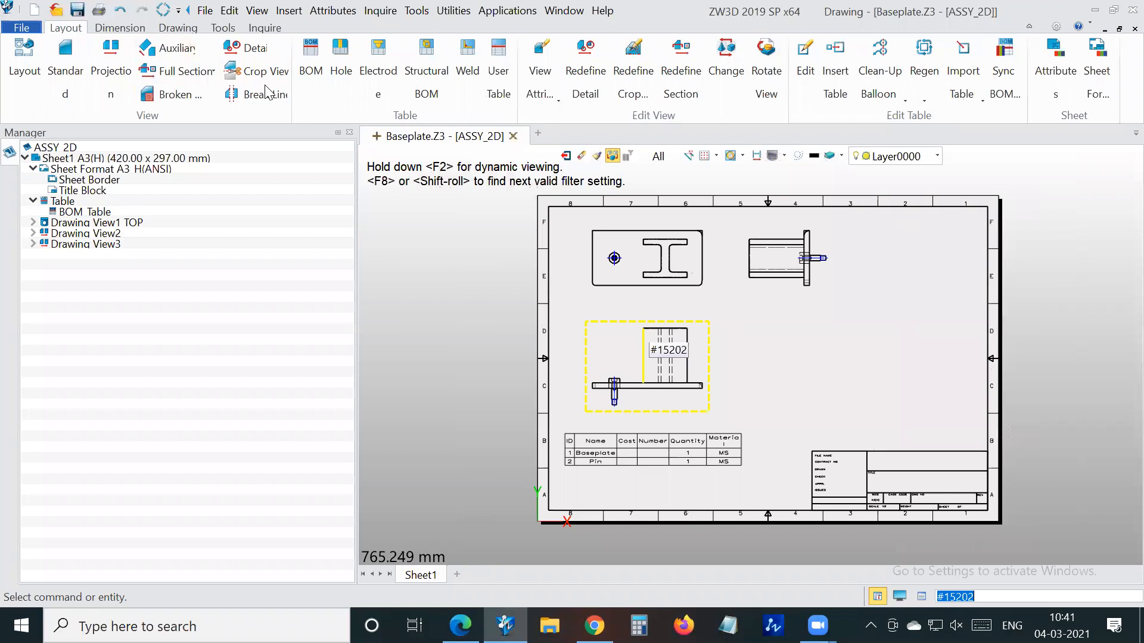
Add automatic circular ID balloons to the front view, using the Convex hull pattern with an offset of 10 and only BOM components
click(120, 27)
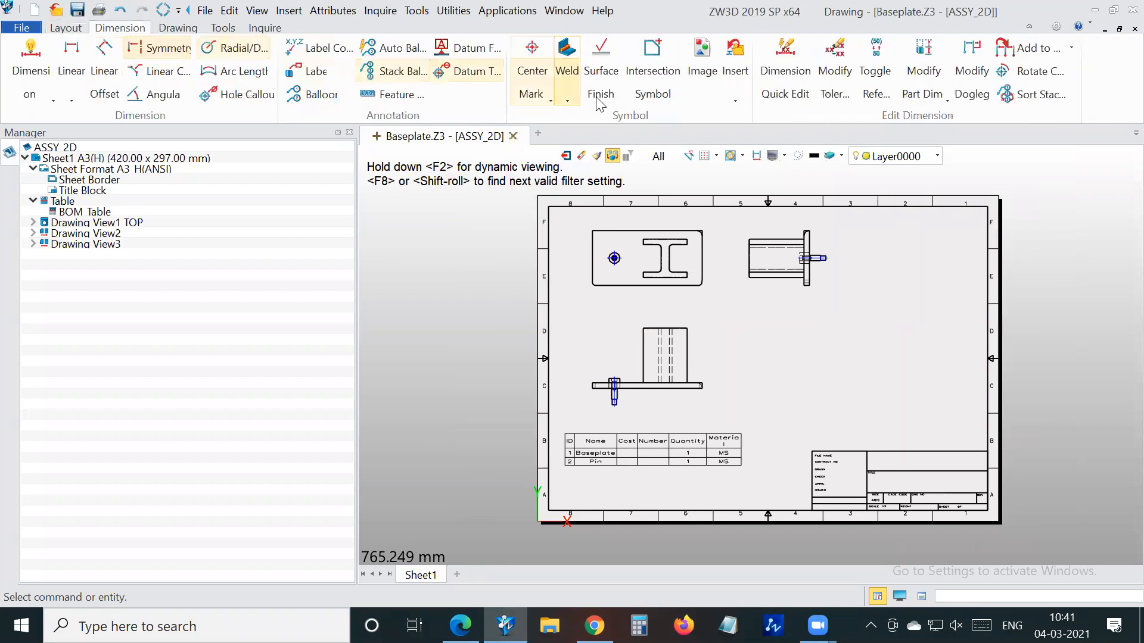
click(392, 50)
click(704, 342)
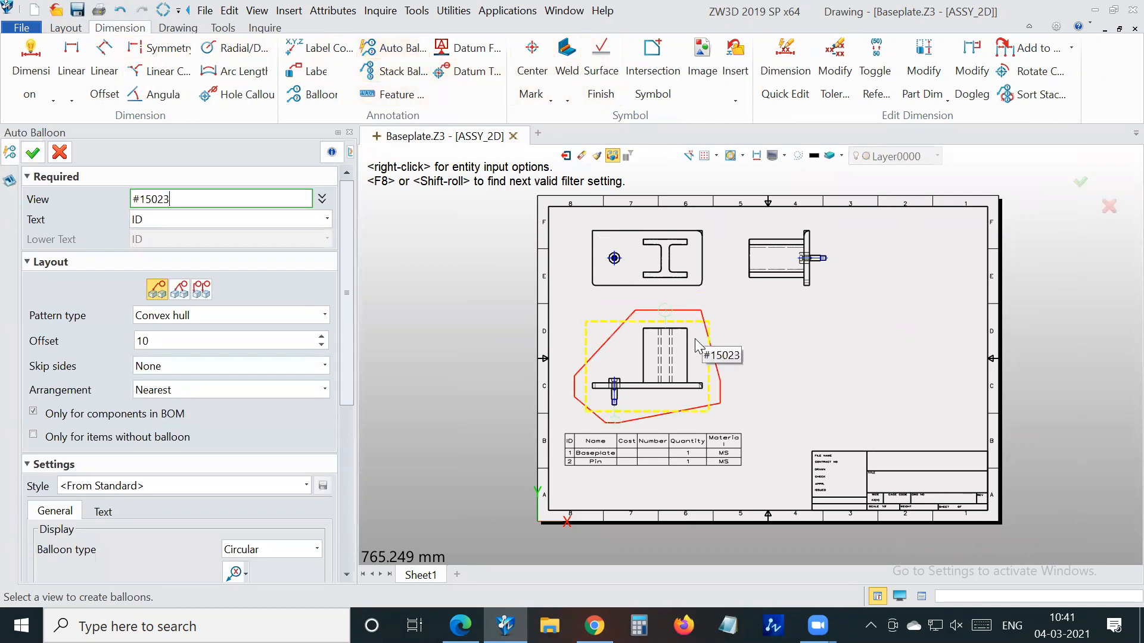
scroll(655, 376, up, 3)
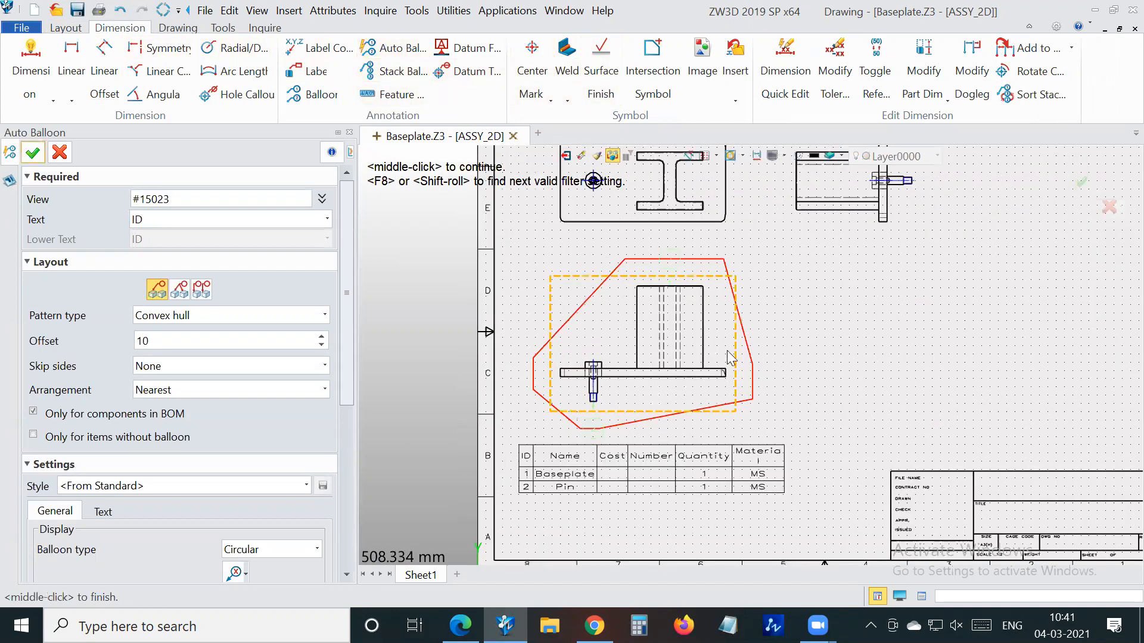
click(32, 152)
Reposition the front view's balloons, placing balloon 2 beside the pin's lower end and balloon 1 above the baseplate's upright section
scroll(574, 444, up, 2)
drag(577, 446, 511, 410)
scroll(511, 410, down, 3)
scroll(519, 405, up, 1)
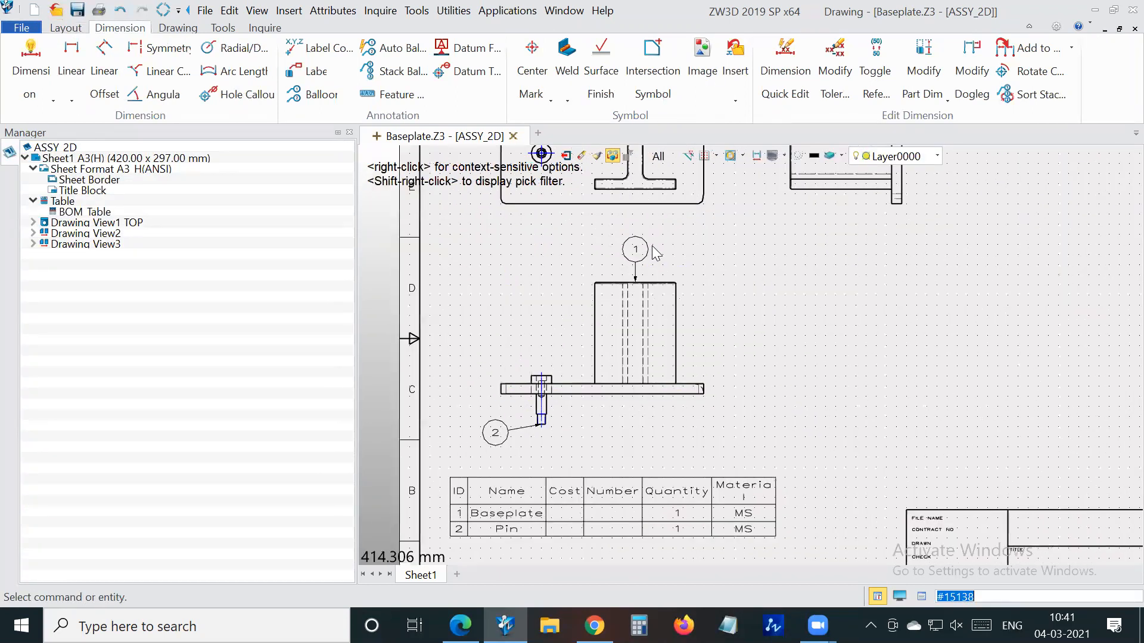
scroll(633, 415, down, 3)
scroll(635, 411, up, 2)
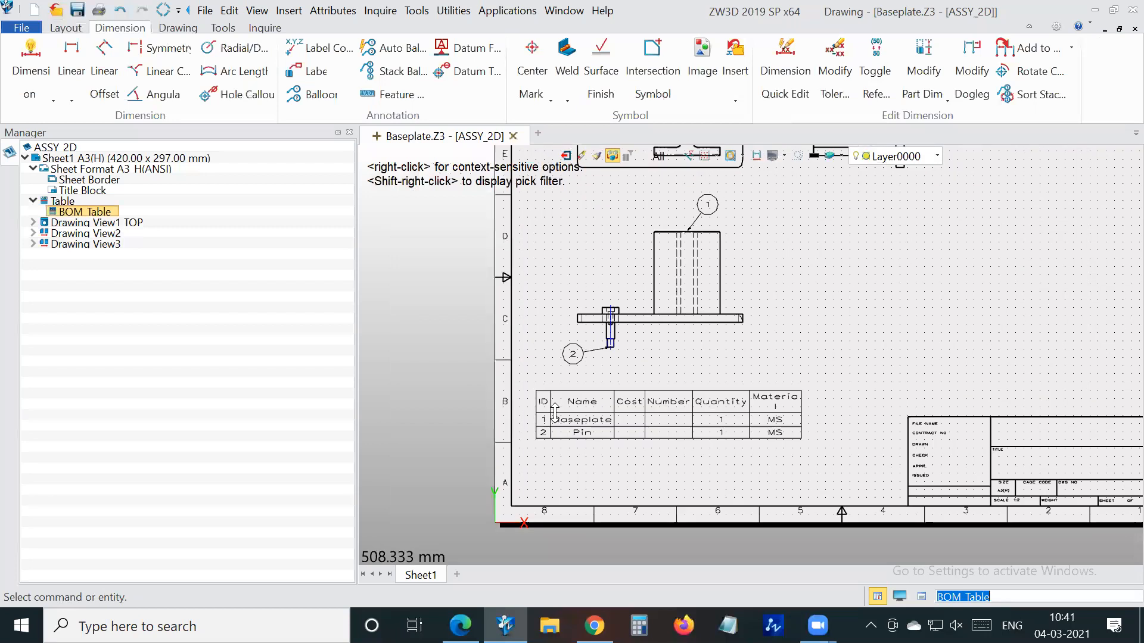
Link the whole BOM table to an Excel file named BOM on the Desktop
click(530, 383)
click(507, 396)
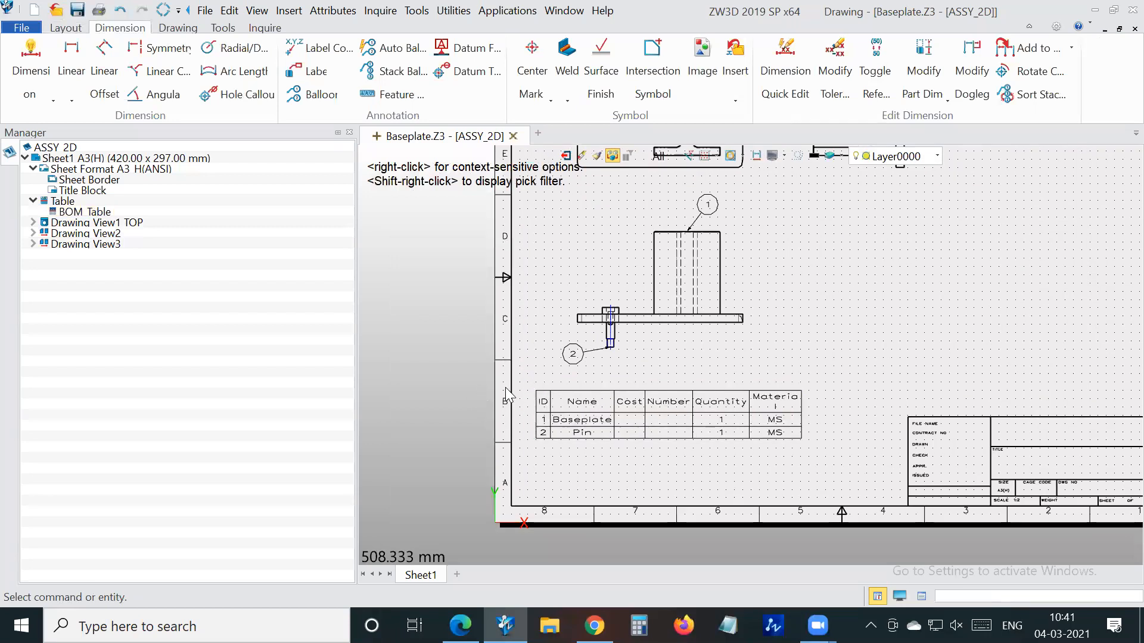
click(534, 394)
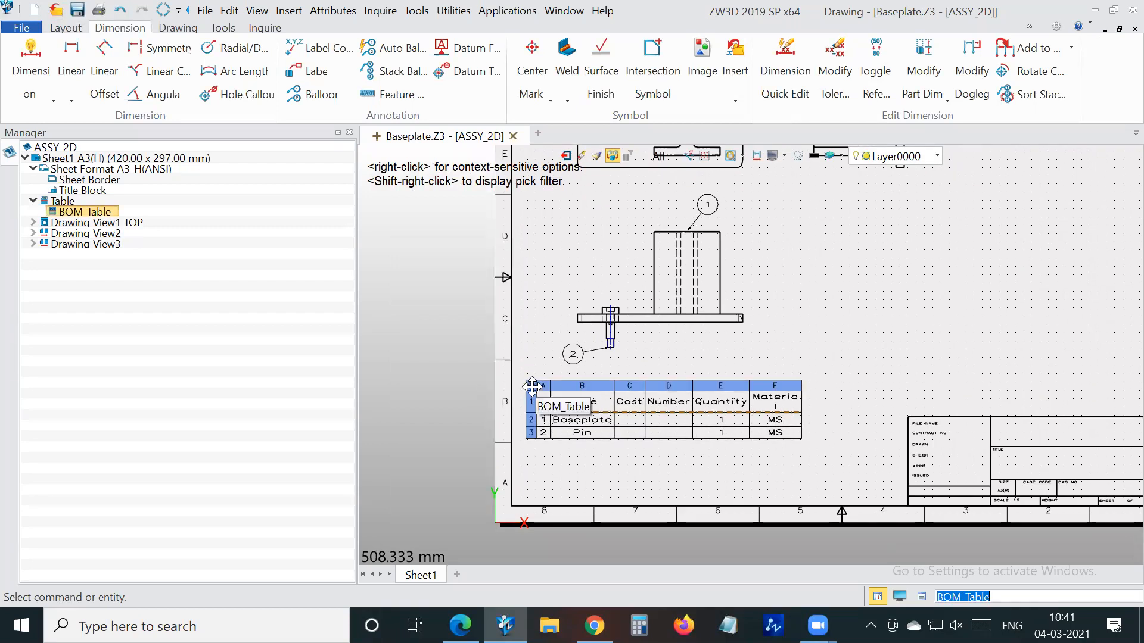
right_click(531, 386)
mouse_move(648, 324)
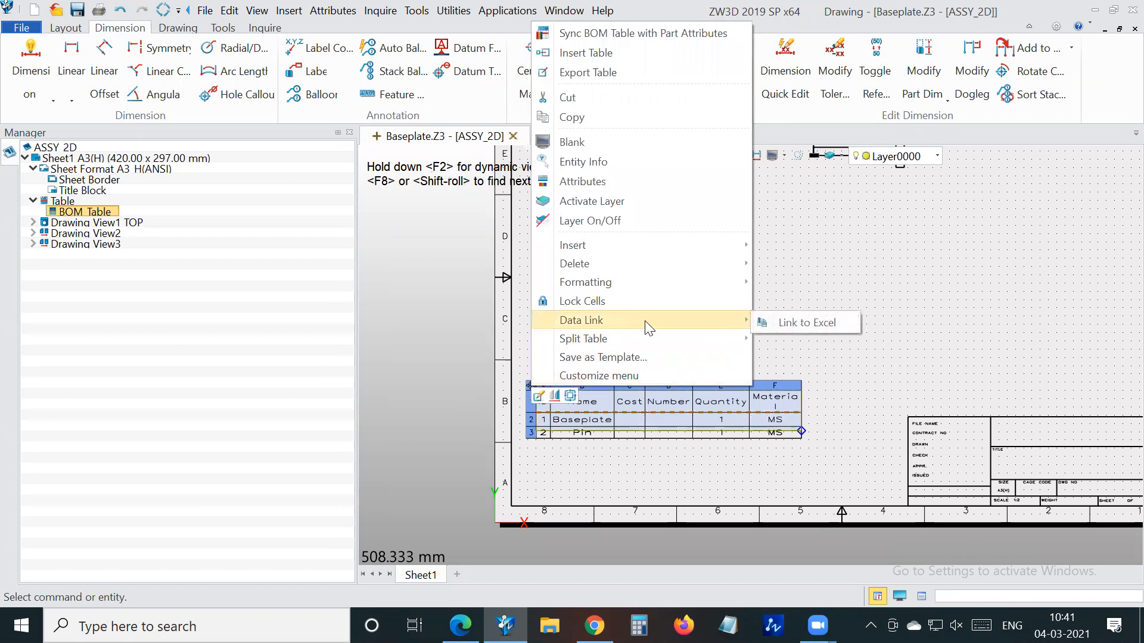
click(827, 326)
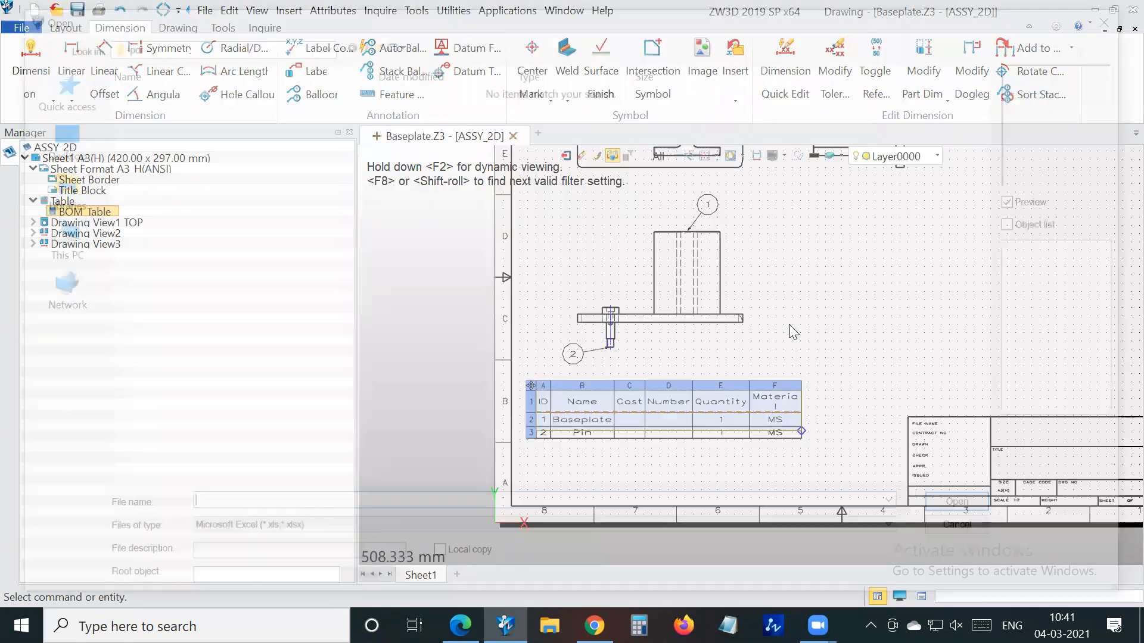
click(57, 134)
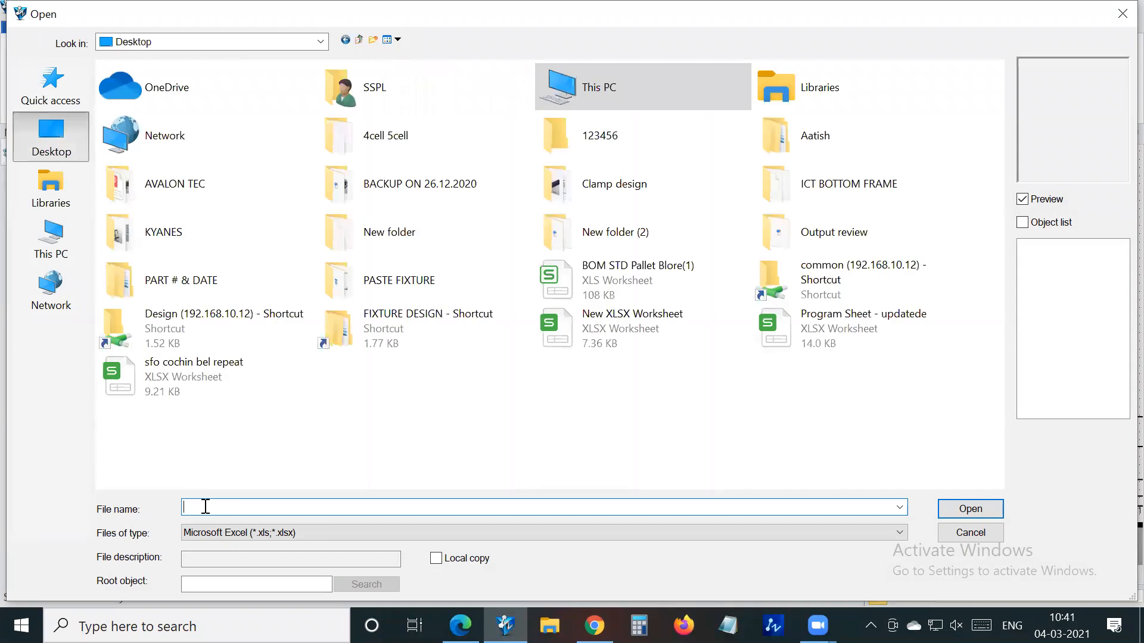
text(BOM)
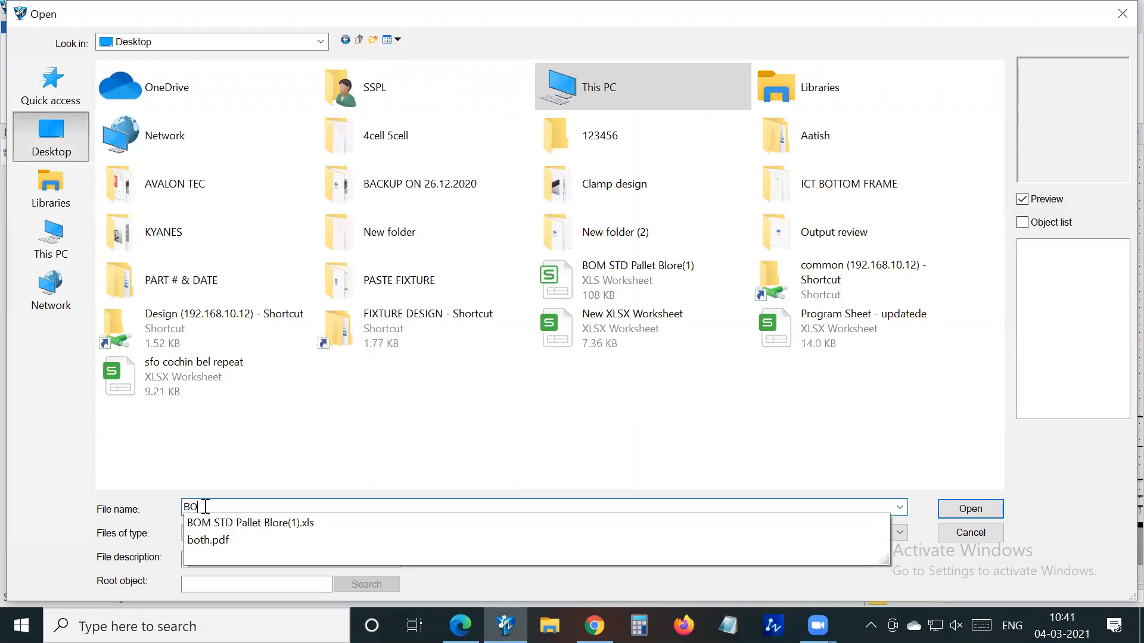
click(981, 510)
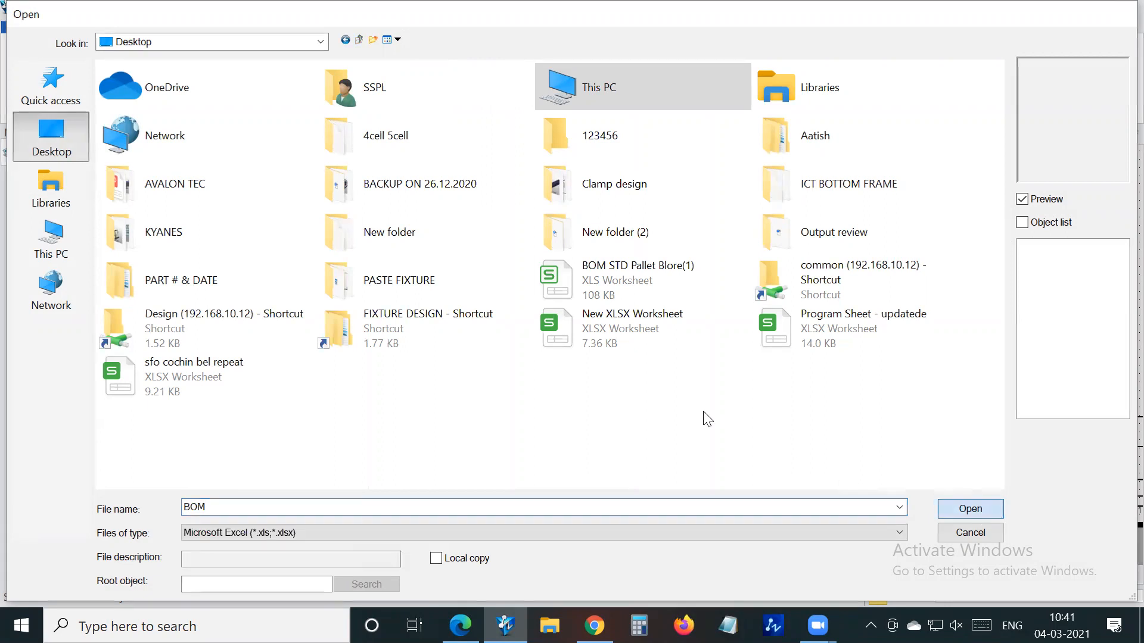
click(597, 386)
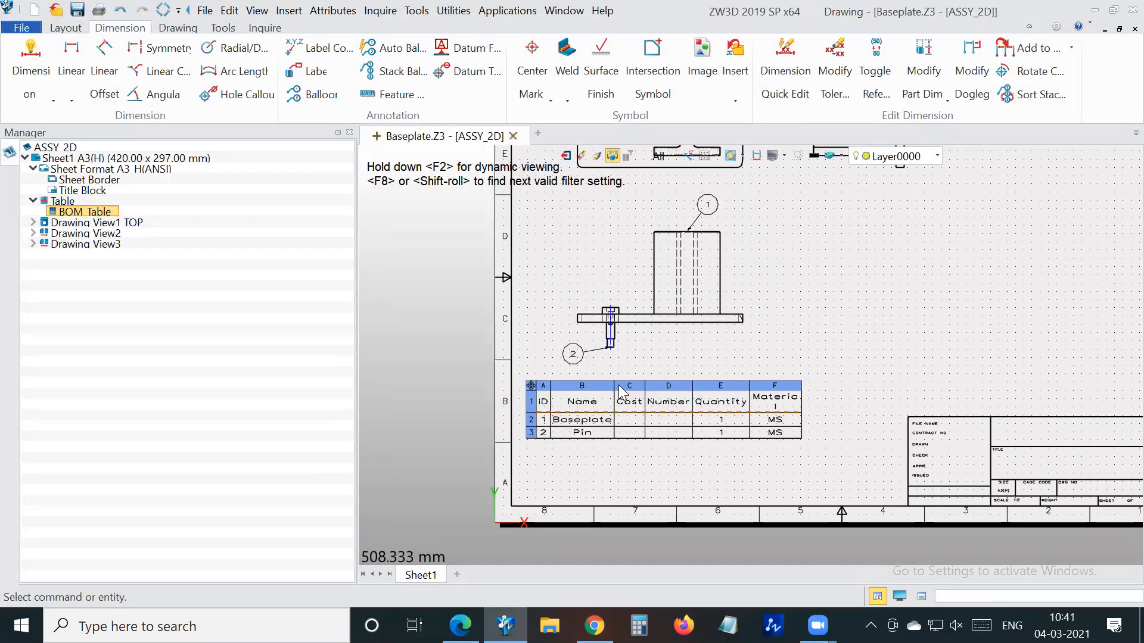
Open the BOM spreadsheet from the desktop in WPS Office and enter costs of 1200 for the Baseplate and 70 for the Pin
click(588, 401)
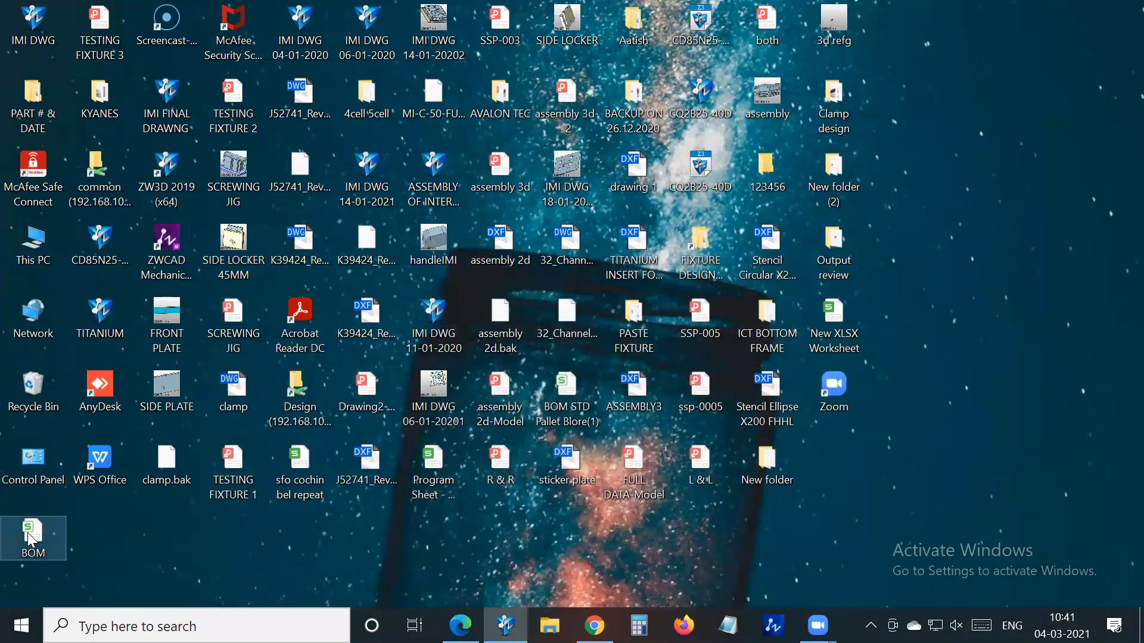
double_click(31, 536)
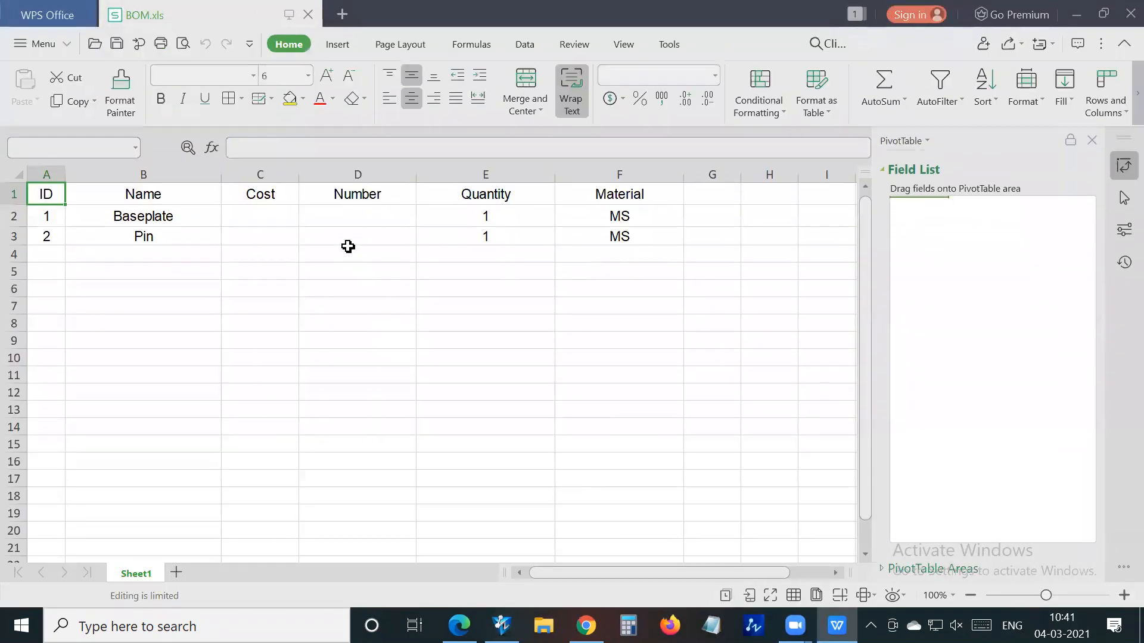
click(277, 213)
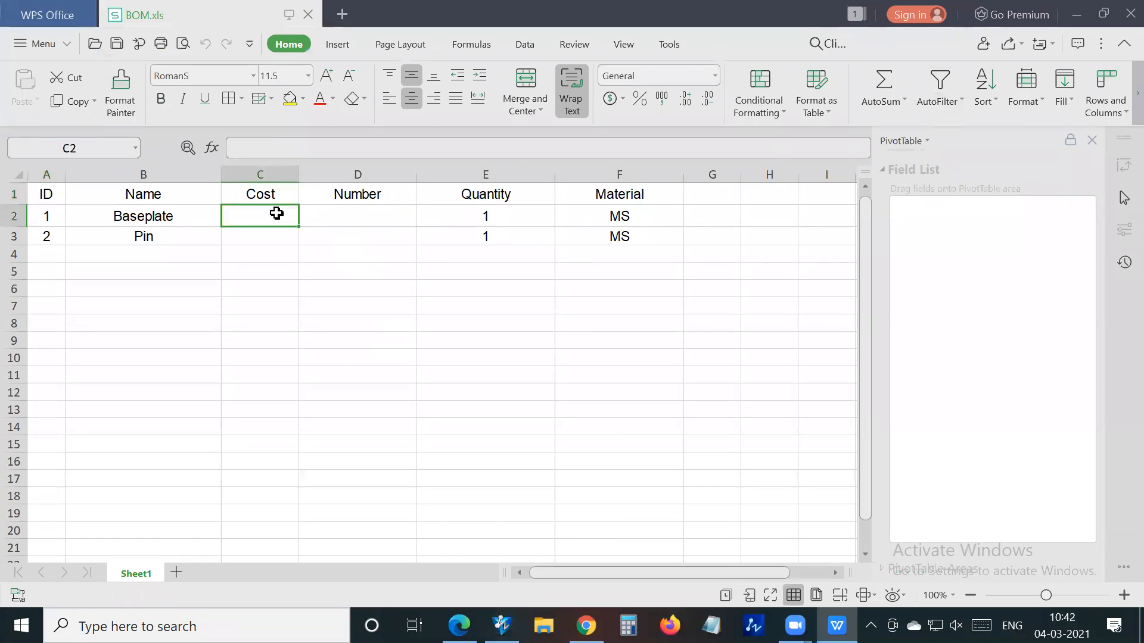
text(1200)
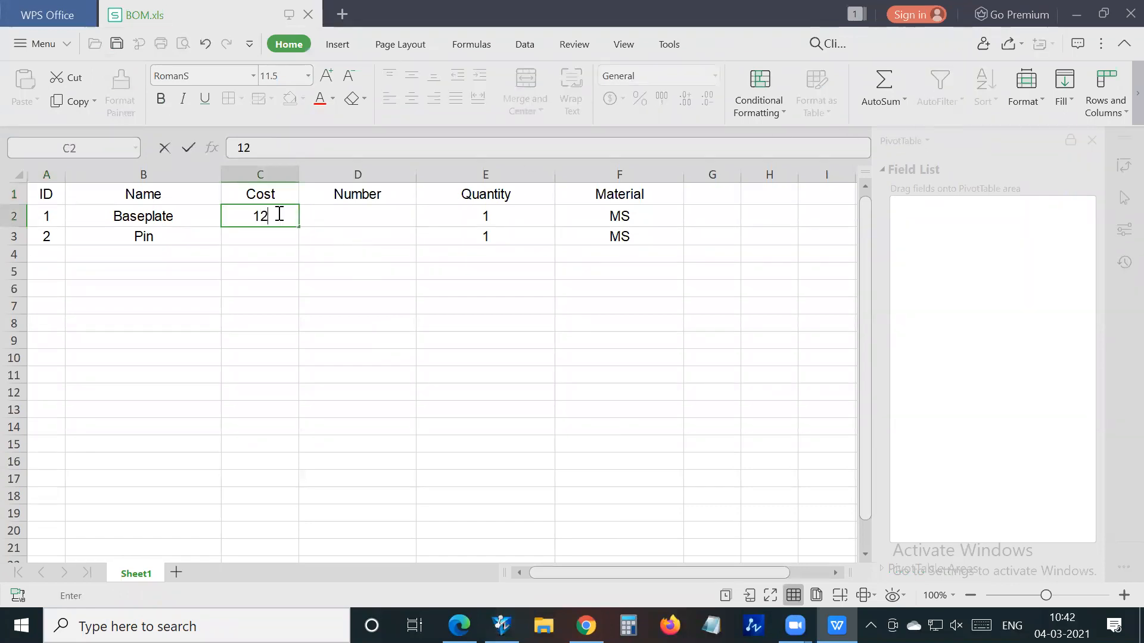
click(275, 239)
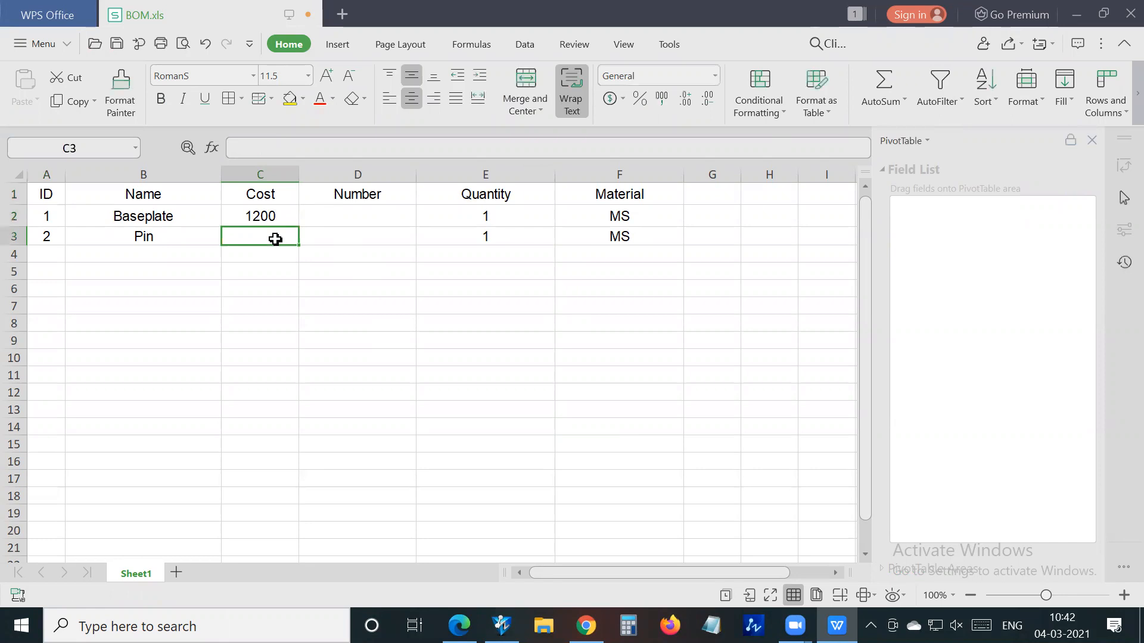
text(70)
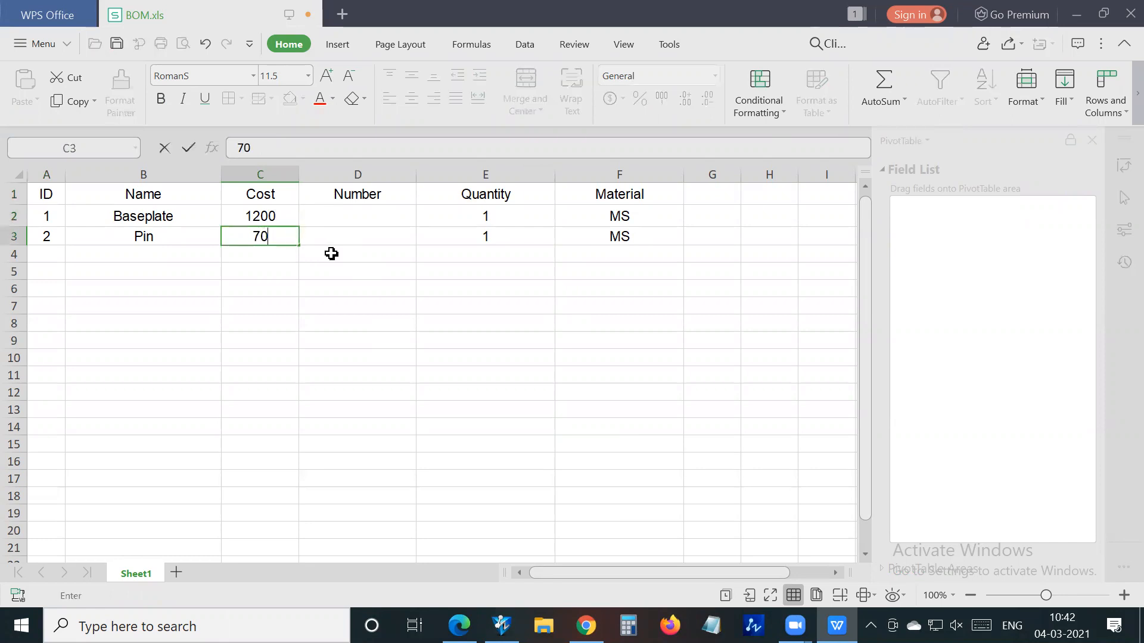
Enter Number values of 89 for the Baseplate and 899 for the Pin, then save and close the BOM workbook
click(351, 220)
text(677)
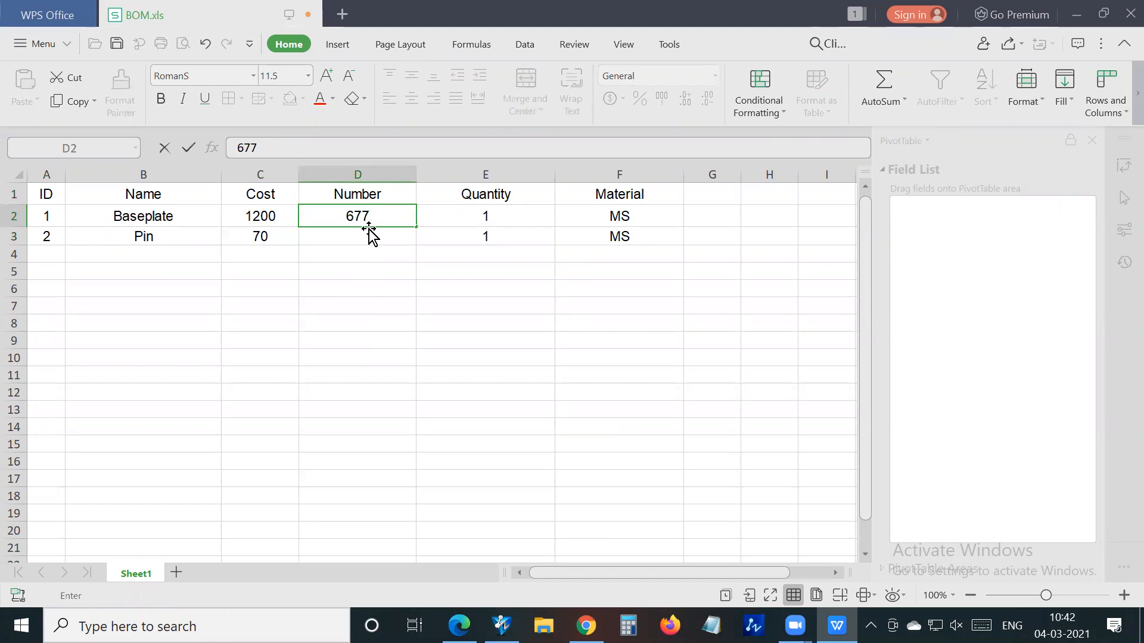
click(368, 229)
text(89)
click(358, 236)
text(899)
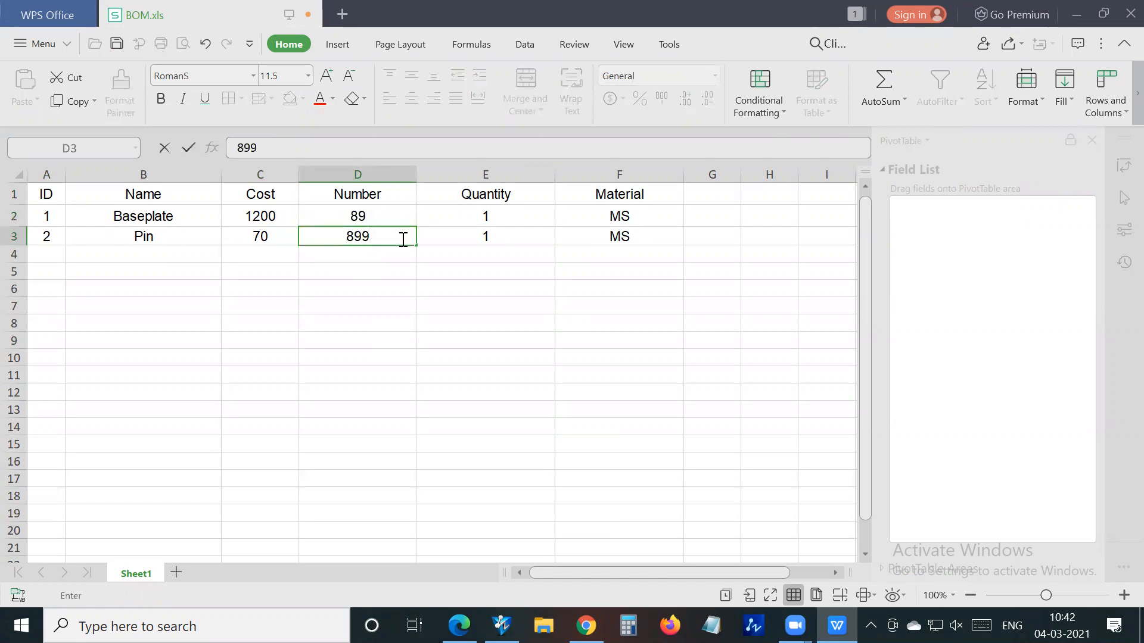
click(663, 287)
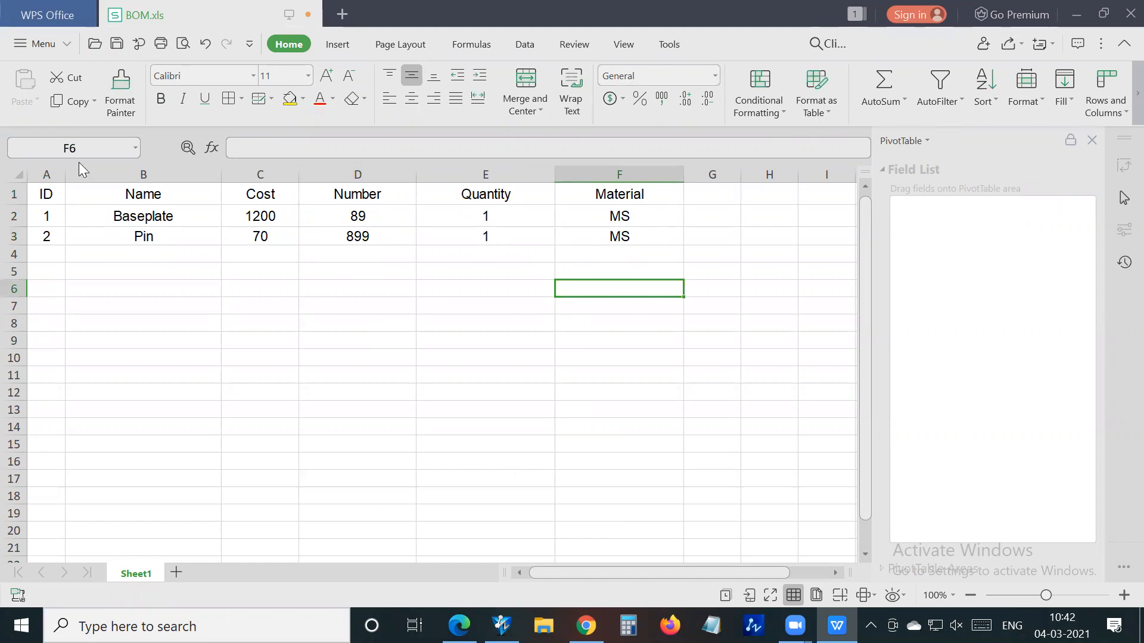
click(116, 43)
click(1118, 17)
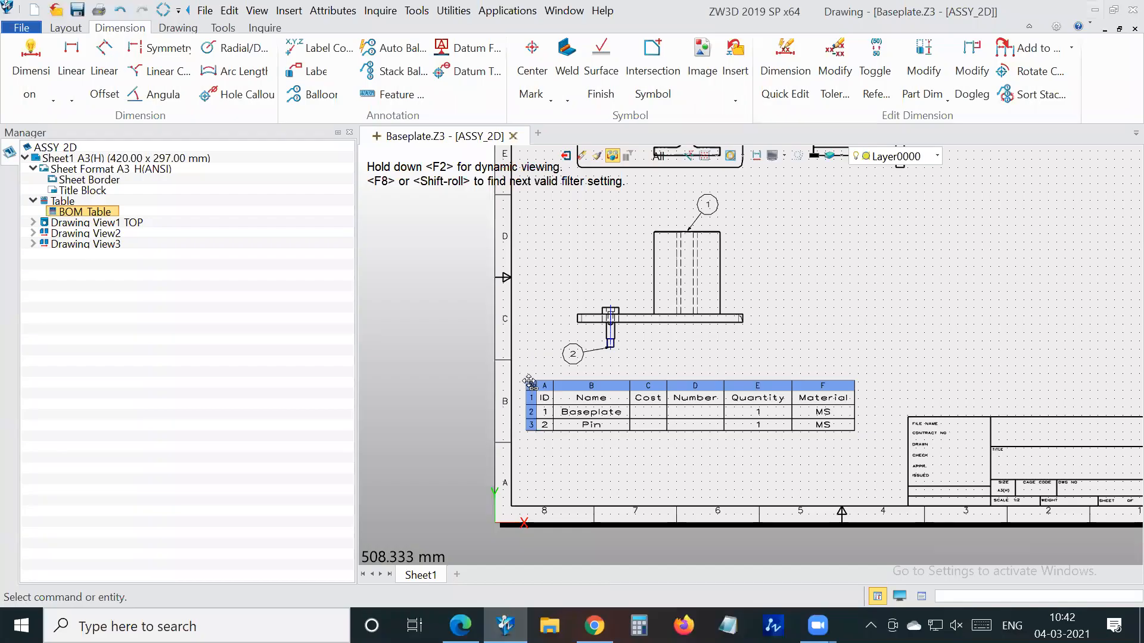
Update the drawing's BOM table from the linked Excel file
right_click(532, 388)
mouse_move(615, 317)
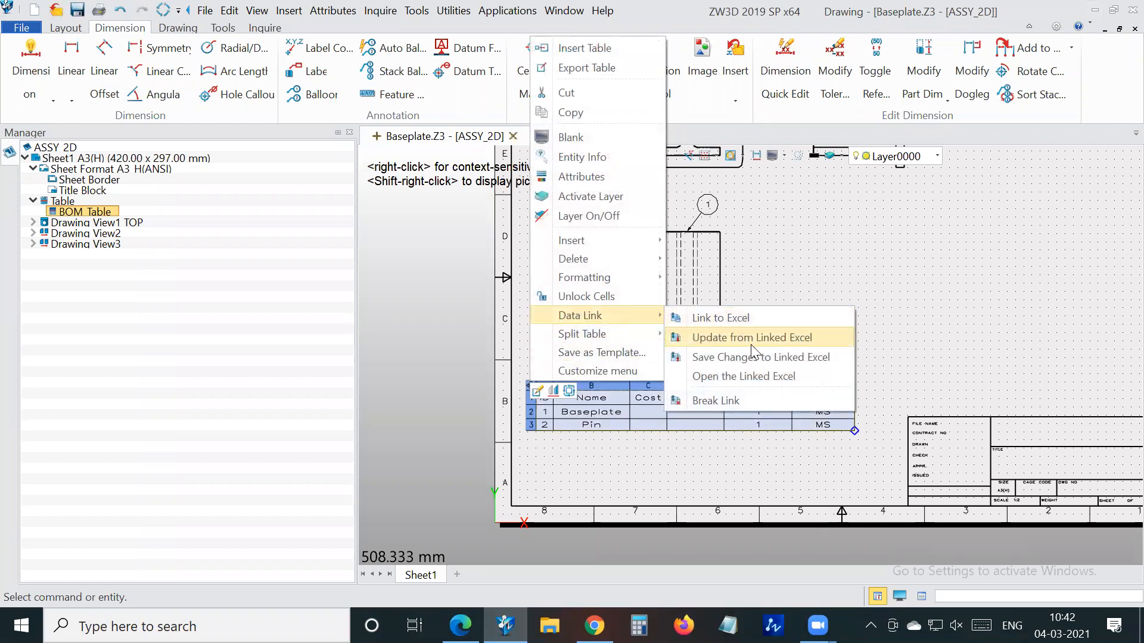
click(764, 338)
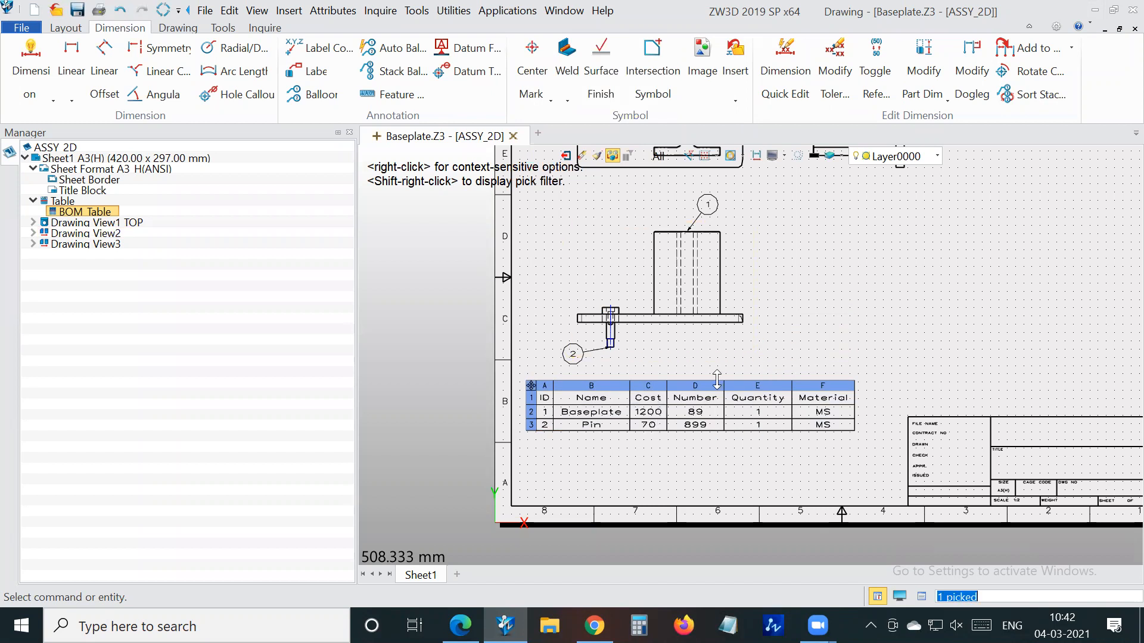
Examine the whole sheet with its three views, balloons and linked BOM table, and look through the available drawing and layout commands
scroll(647, 396, down, 3)
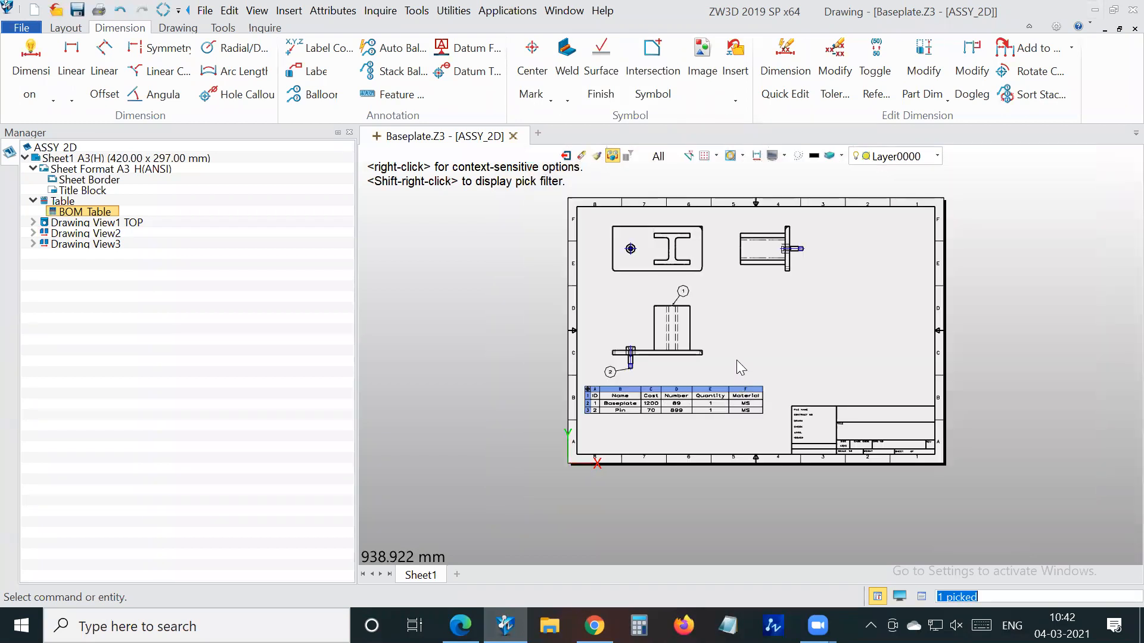
scroll(835, 377, up, 2)
scroll(571, 400, down, 4)
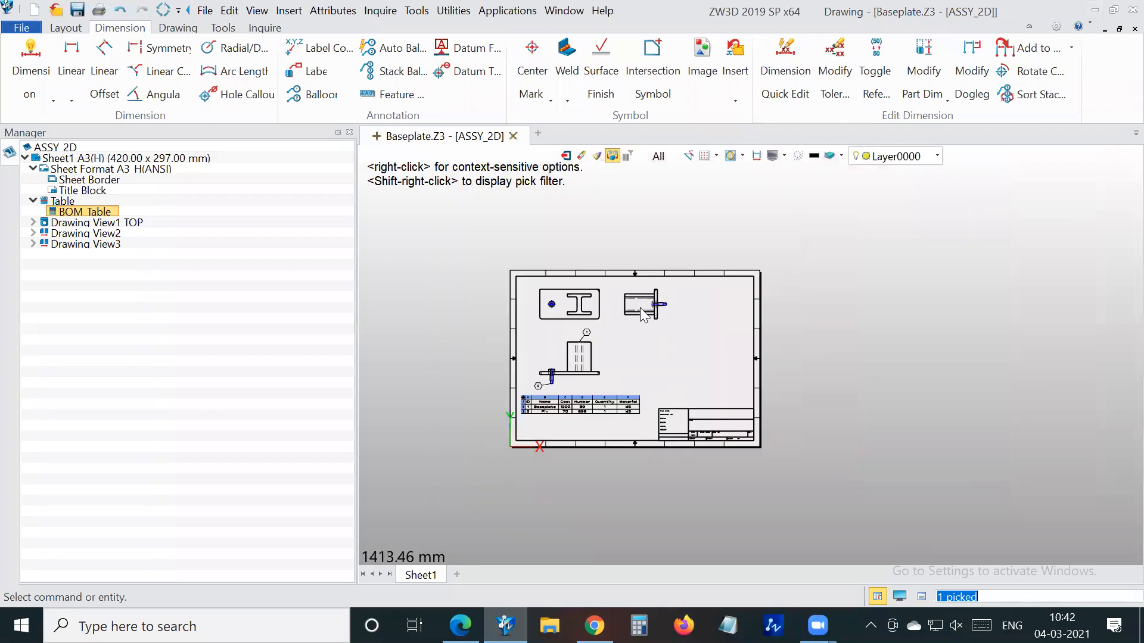
scroll(696, 302, up, 2)
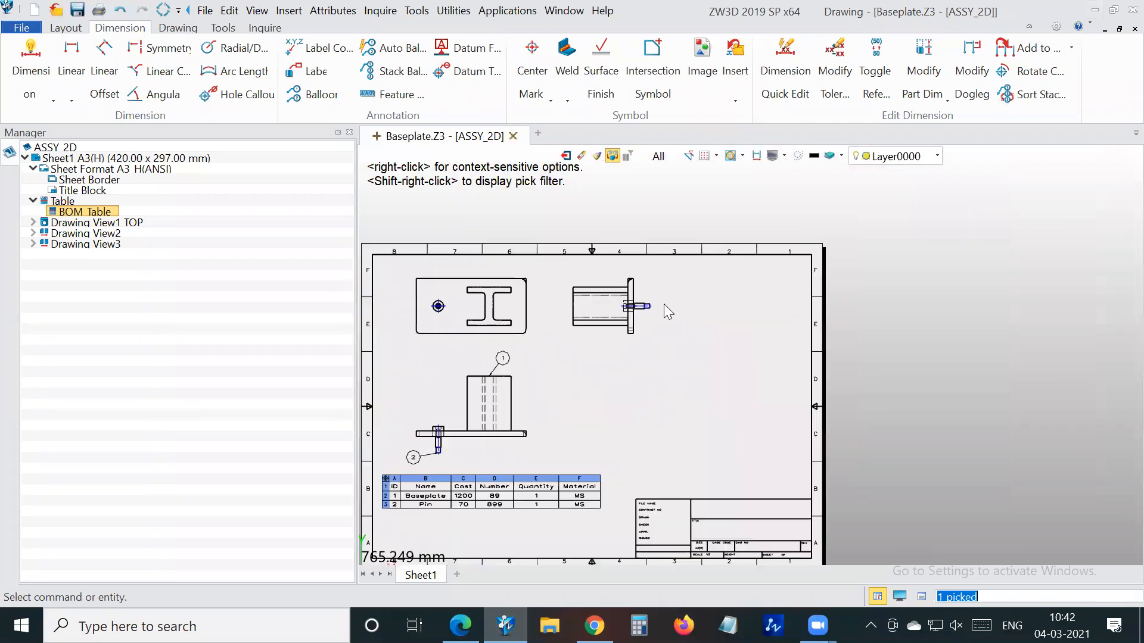
scroll(604, 264, down, 1)
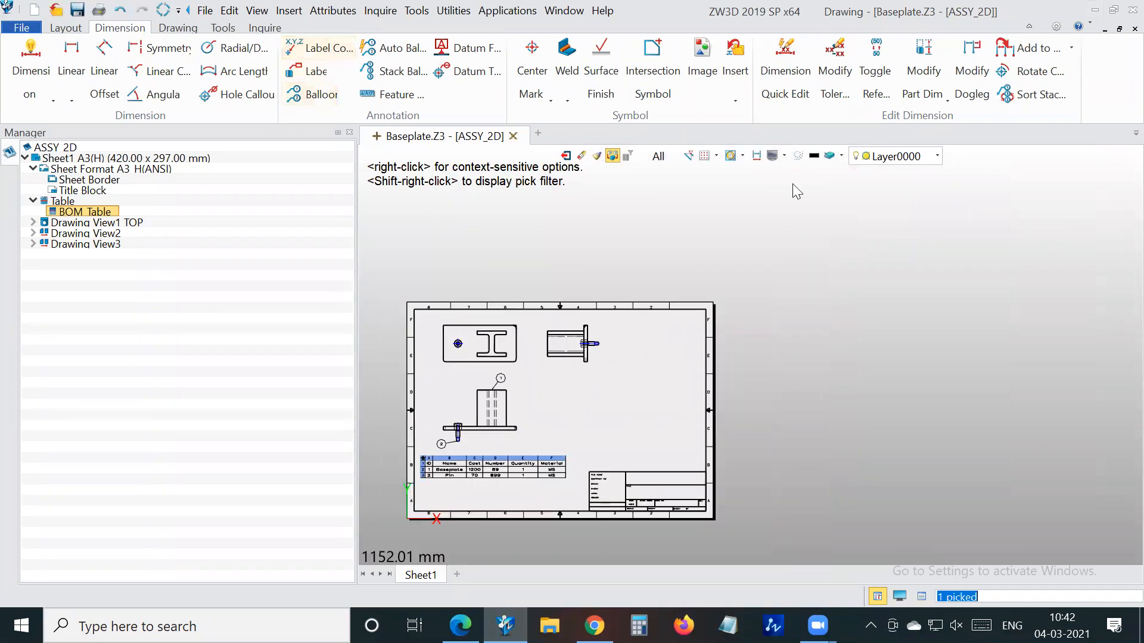
click(177, 27)
key(Escape)
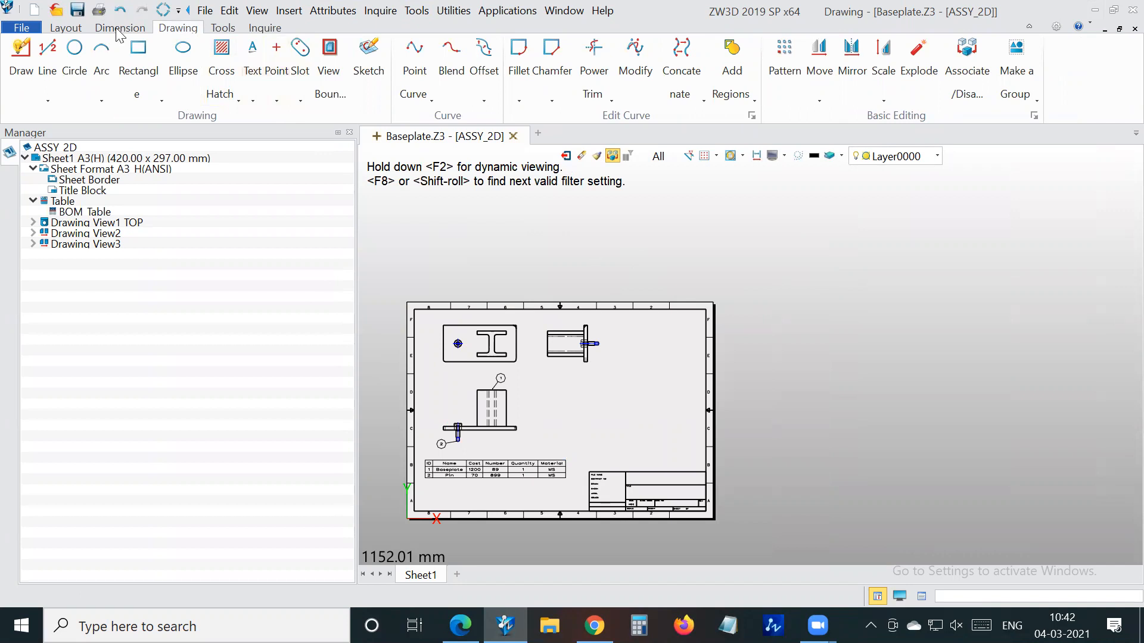
click(78, 31)
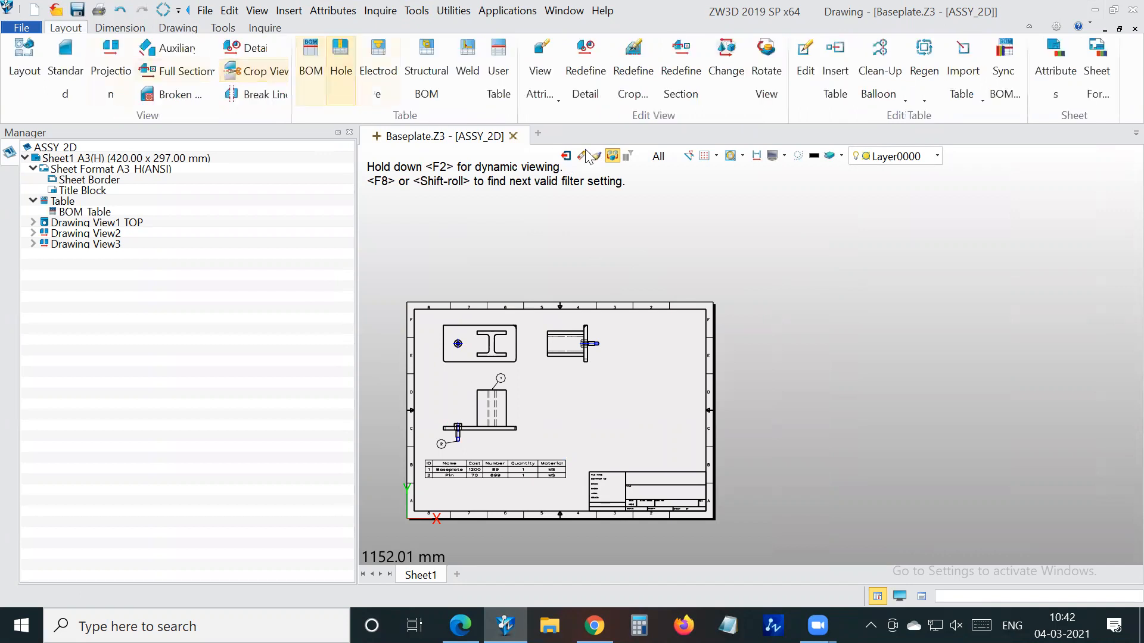
Close Baseplate.Z3 without saving the changes
click(513, 137)
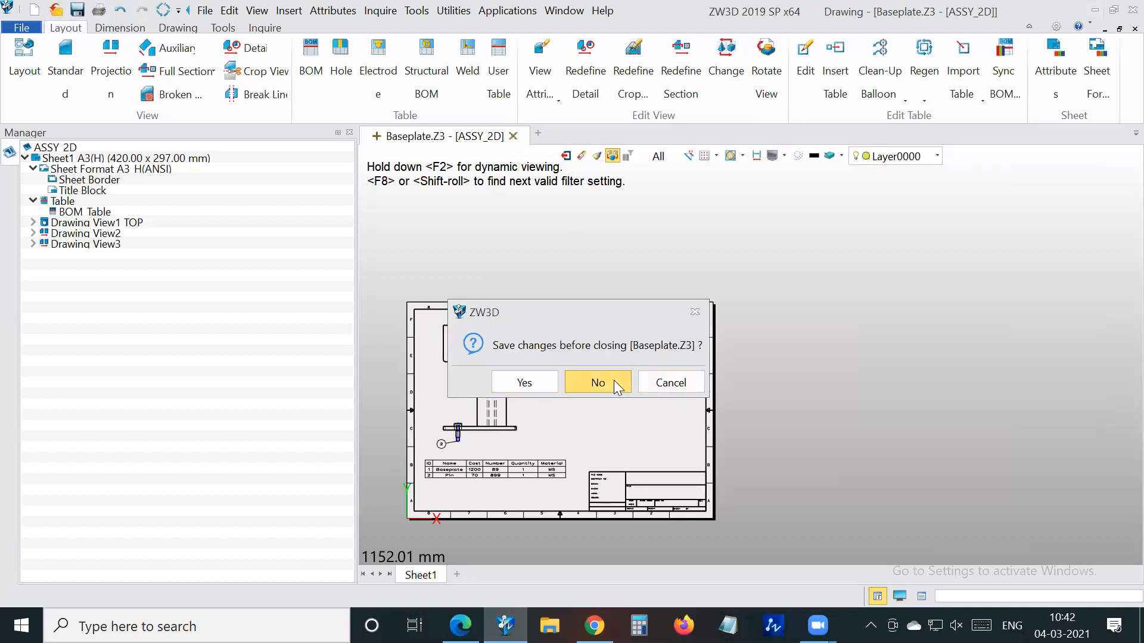
click(614, 380)
Create a new Part/Assembly file named Part030.Z3 from the default template, enlarging the new-file dialog
click(19, 68)
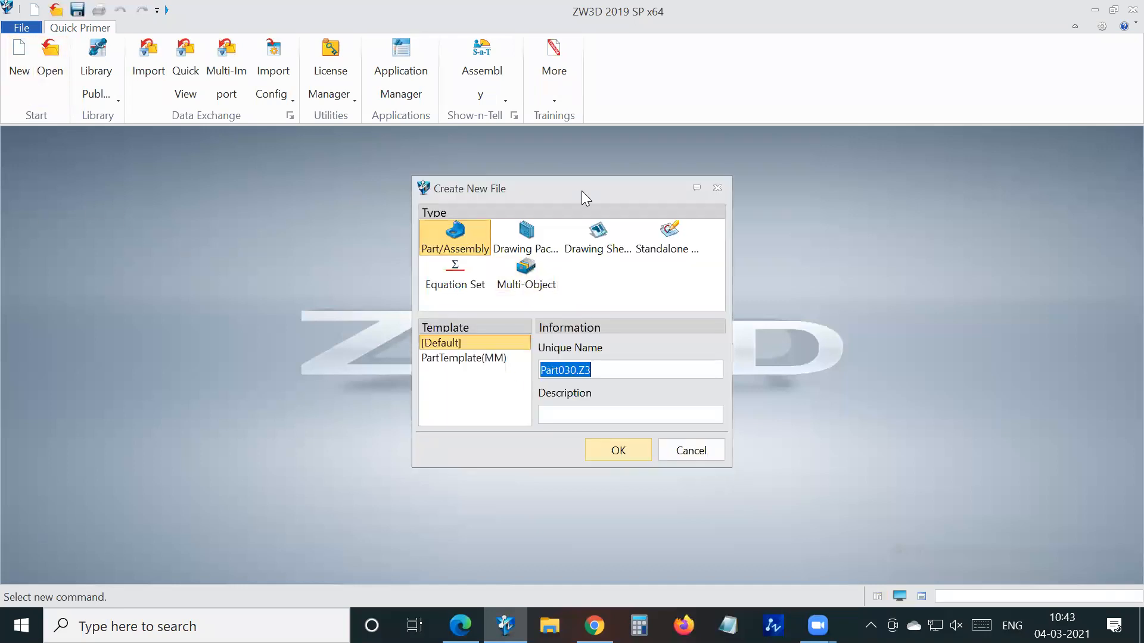
drag(577, 177, 577, 126)
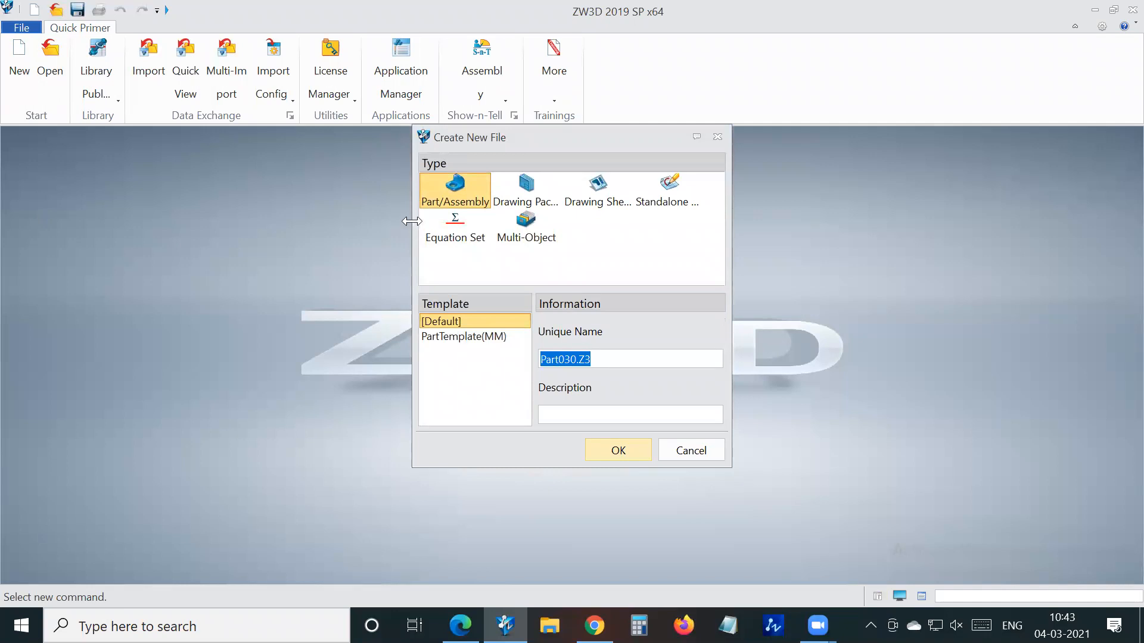
drag(411, 221, 137, 221)
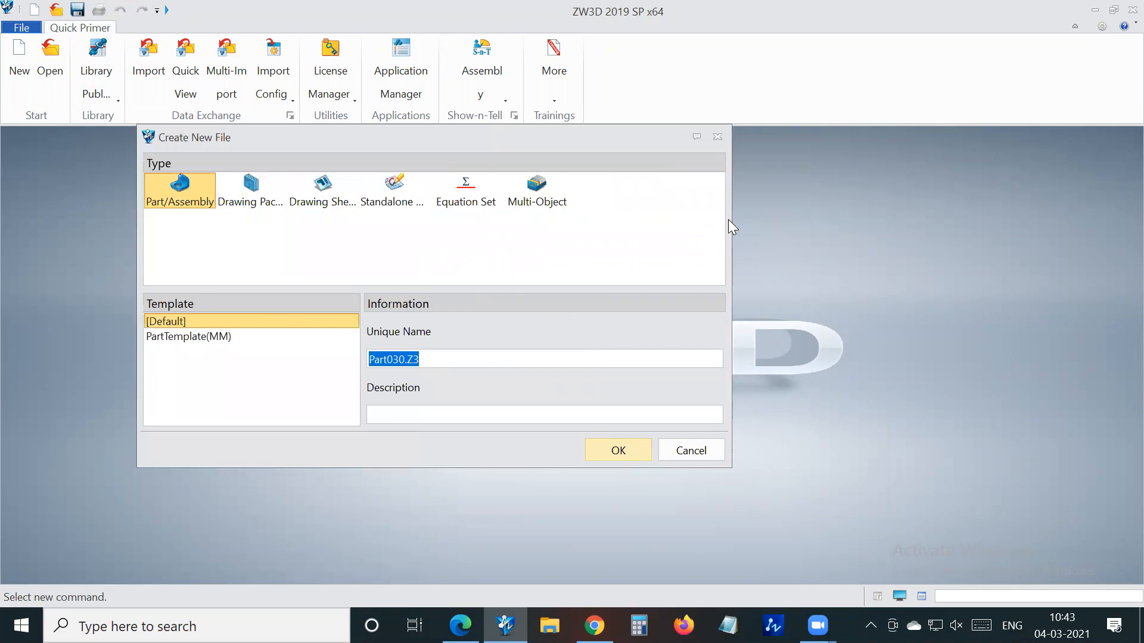
drag(730, 220, 1022, 220)
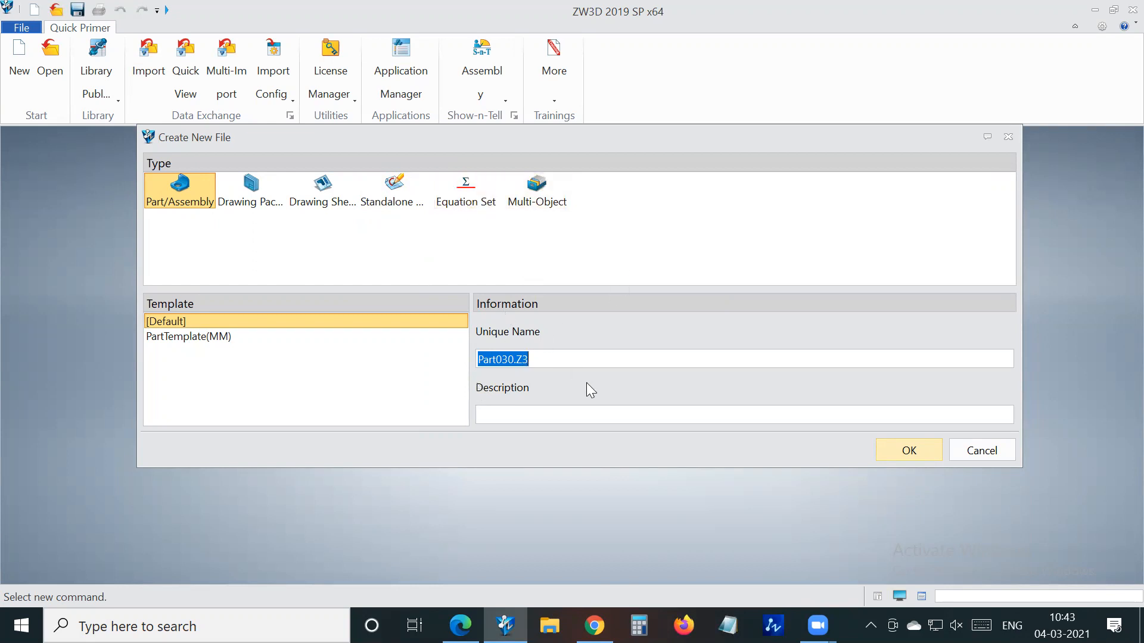
click(909, 450)
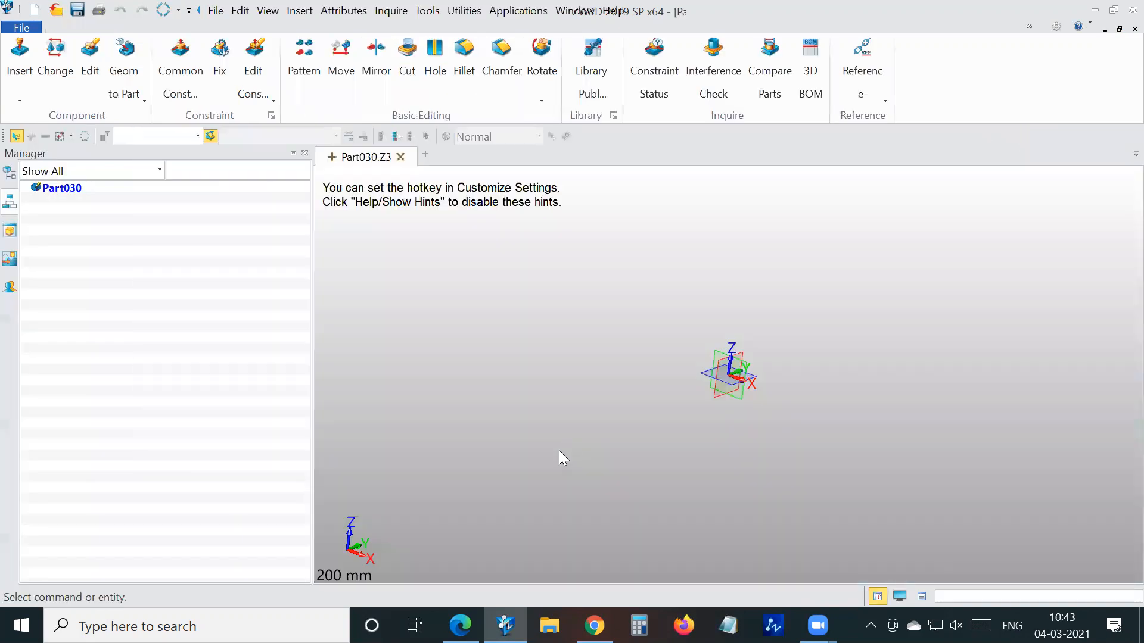
right_click(552, 291)
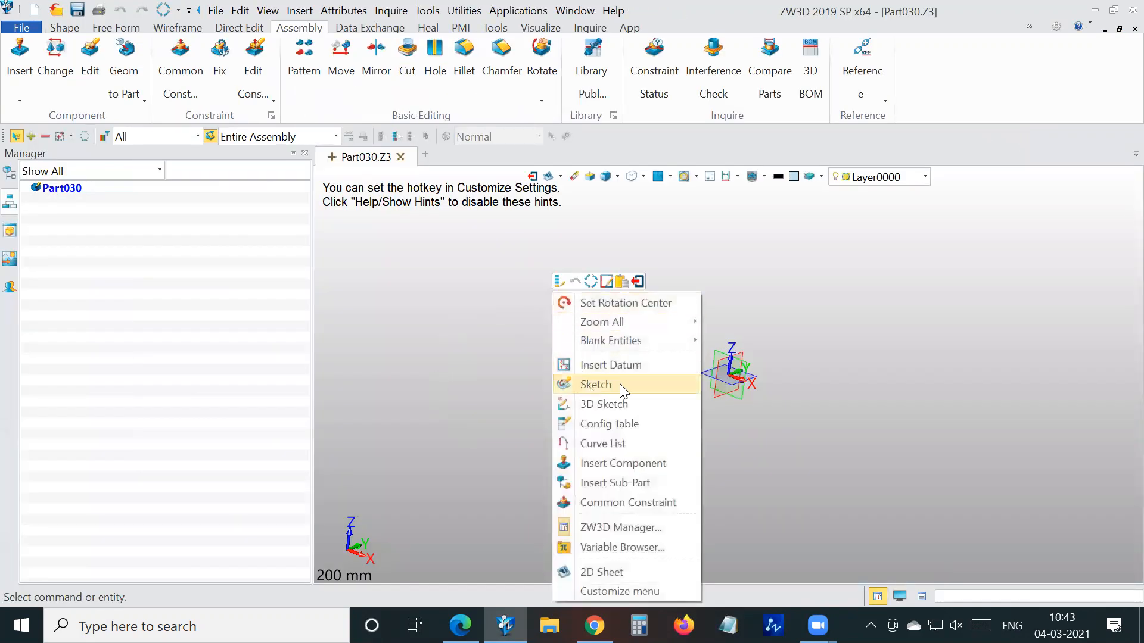
click(619, 384)
click(33, 173)
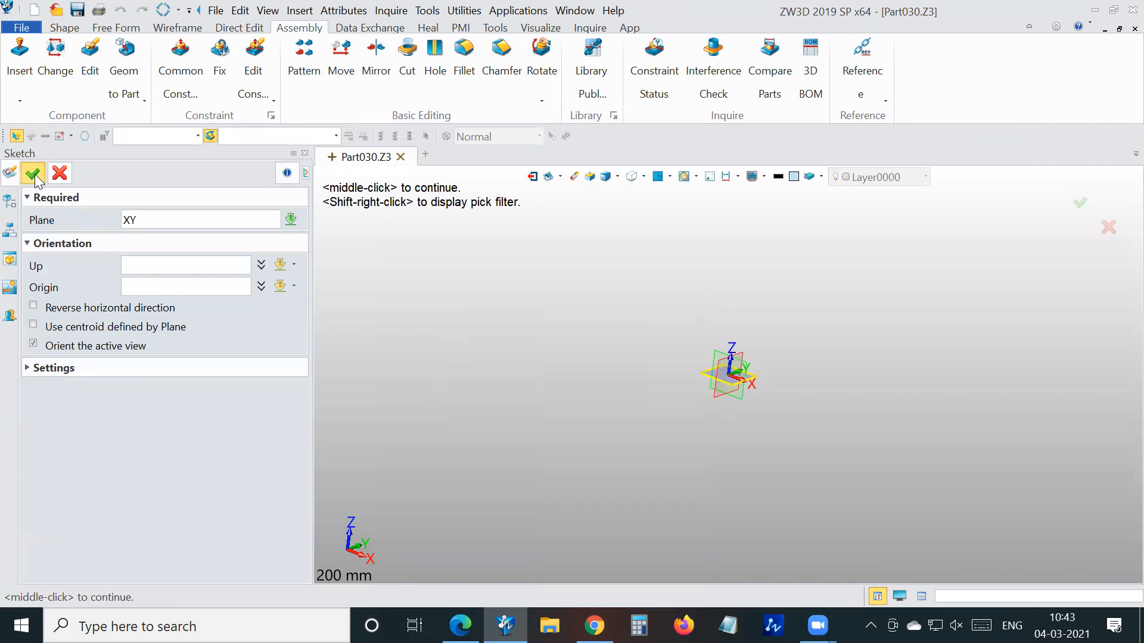
click(356, 154)
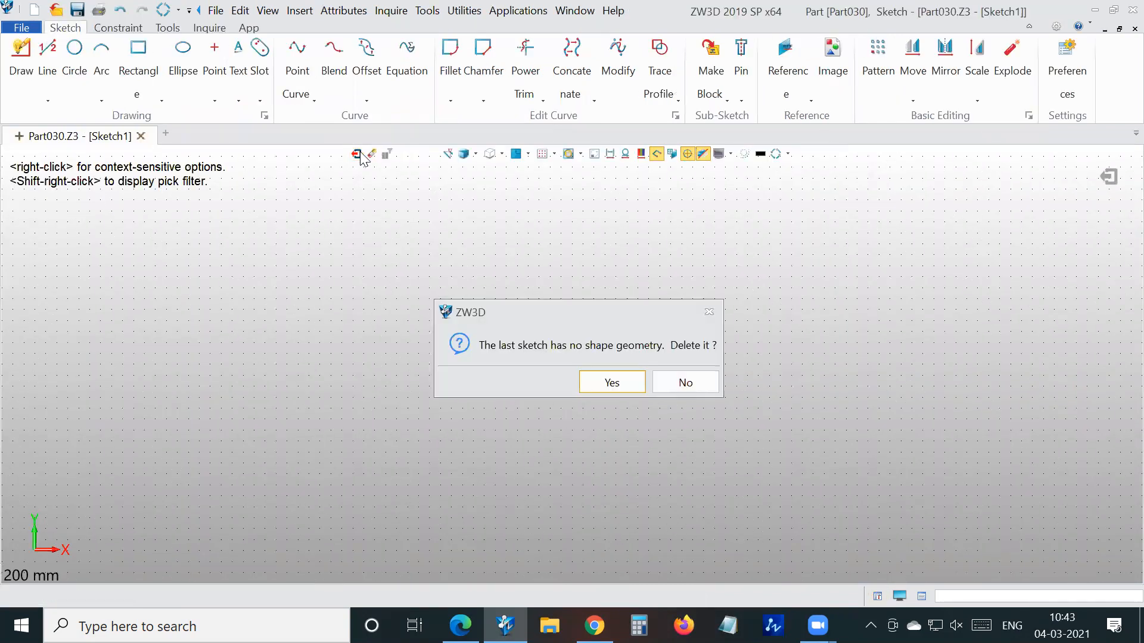
click(611, 382)
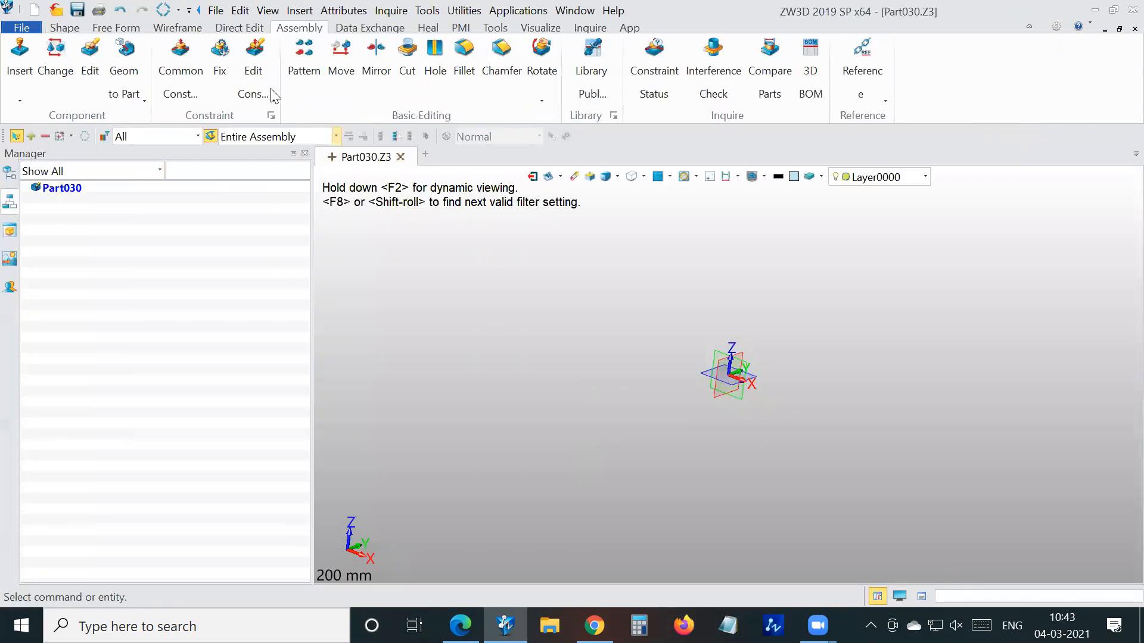
Bring up the part's history tree and look through the available editing, viewing, inquiry and history commands for the Equation Manager
click(244, 11)
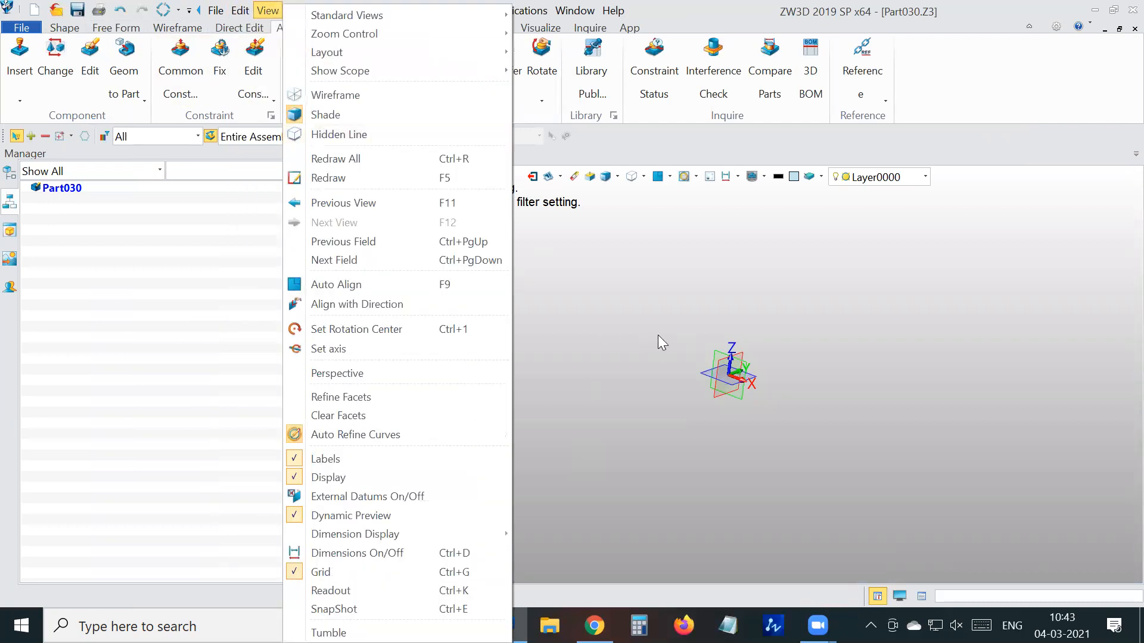
click(658, 335)
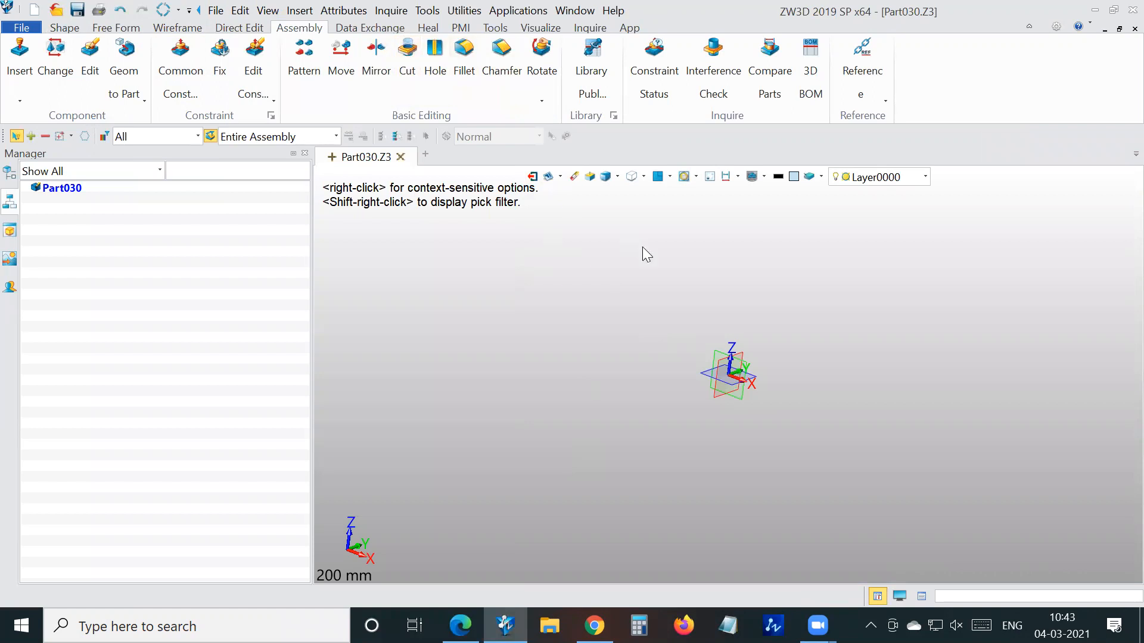
click(12, 173)
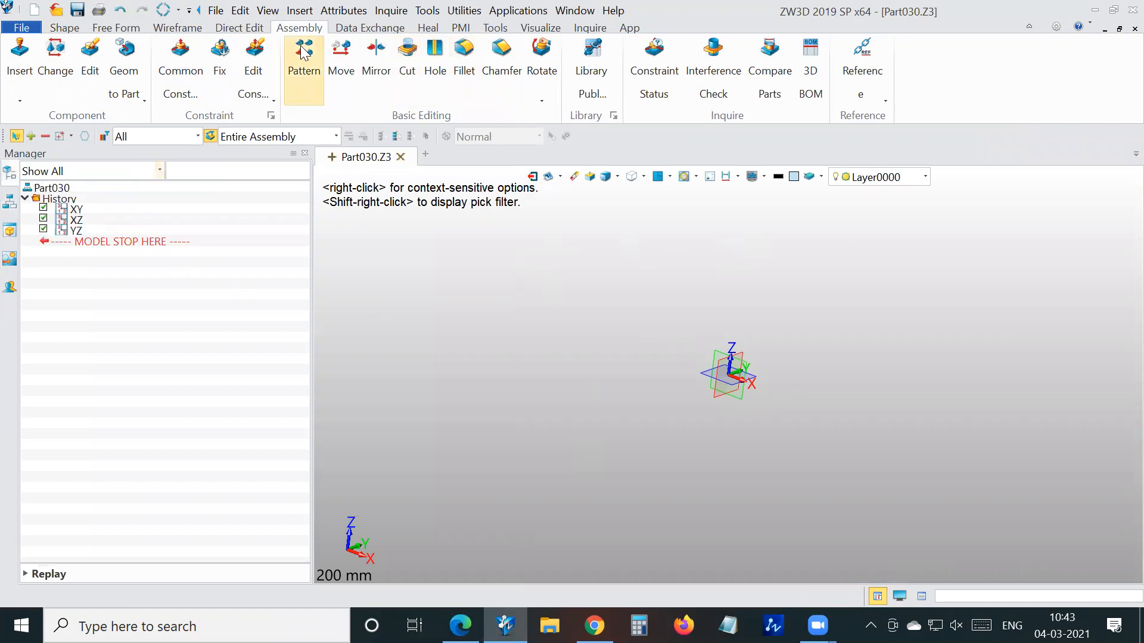
click(238, 11)
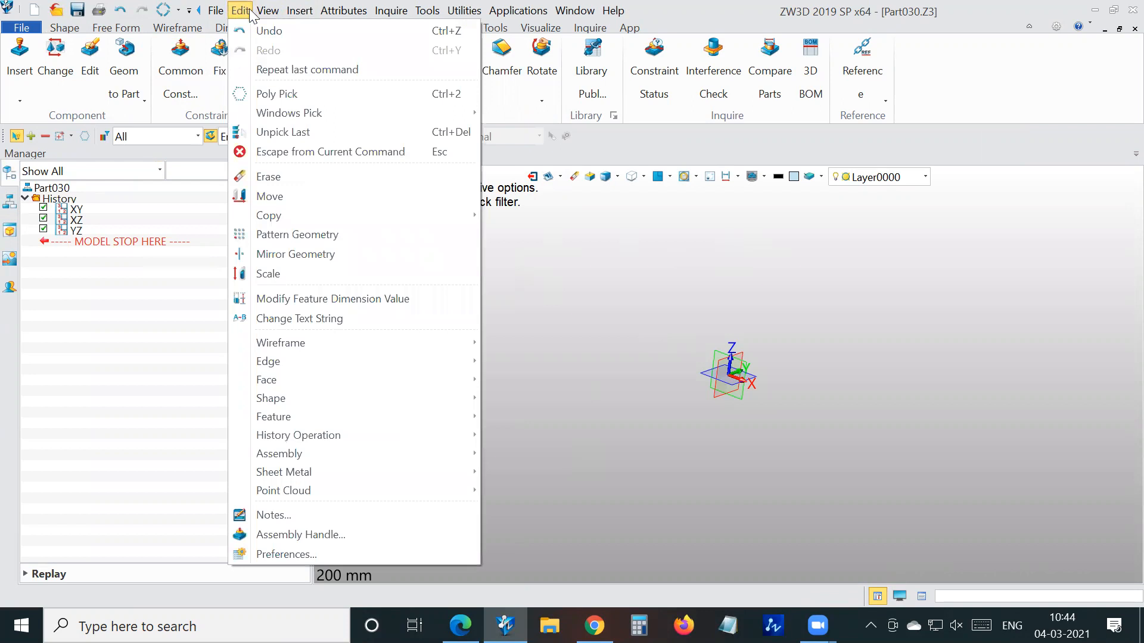
click(626, 407)
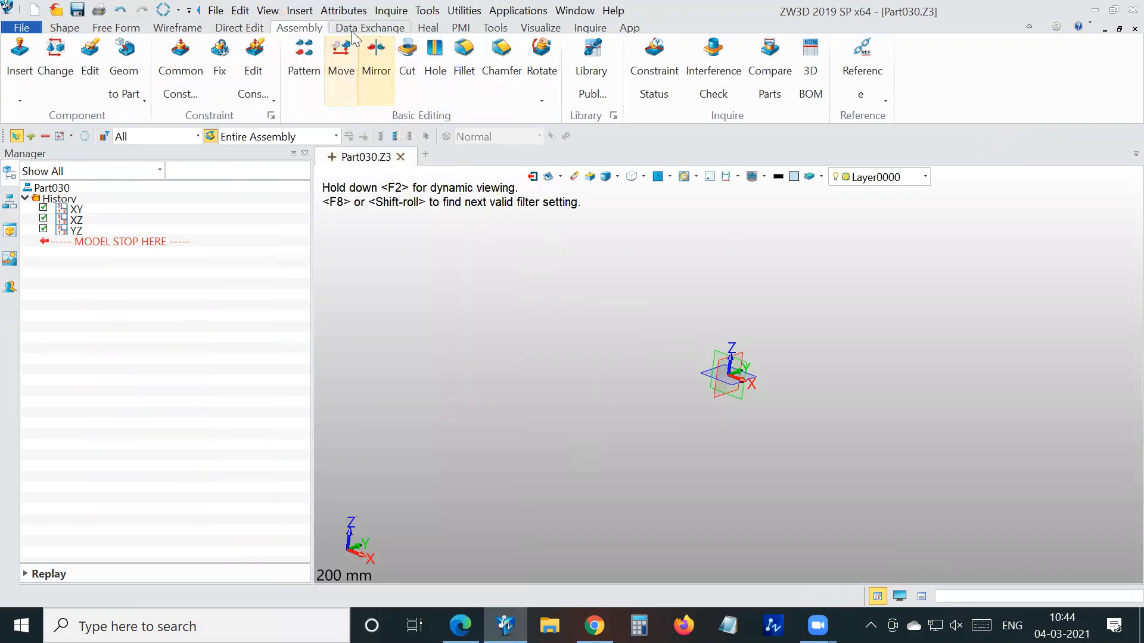
click(348, 11)
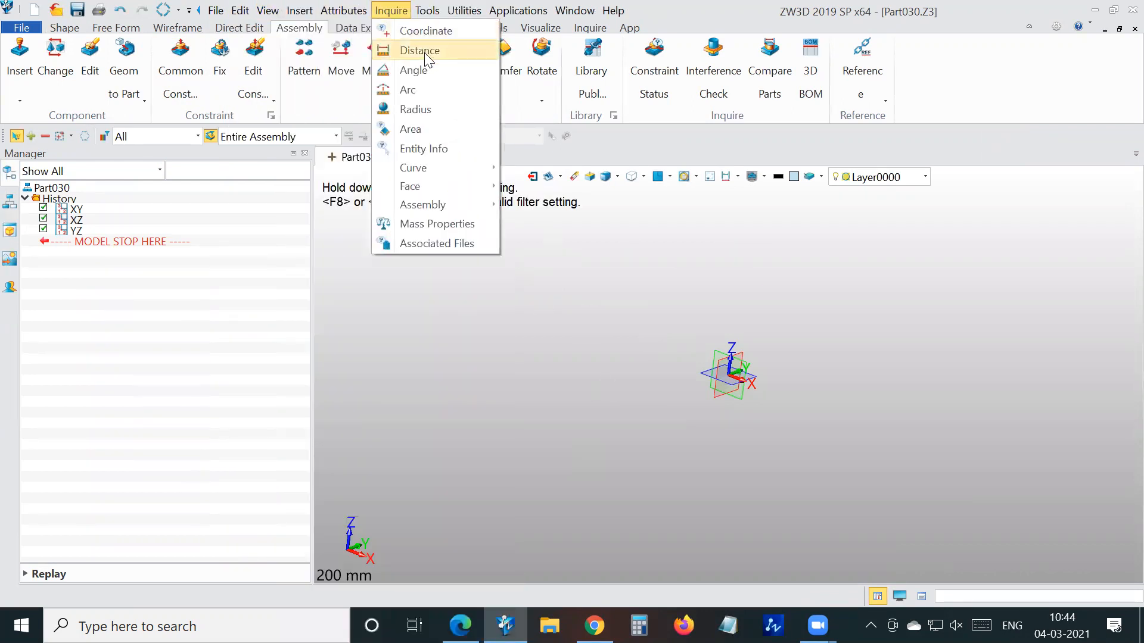
click(547, 311)
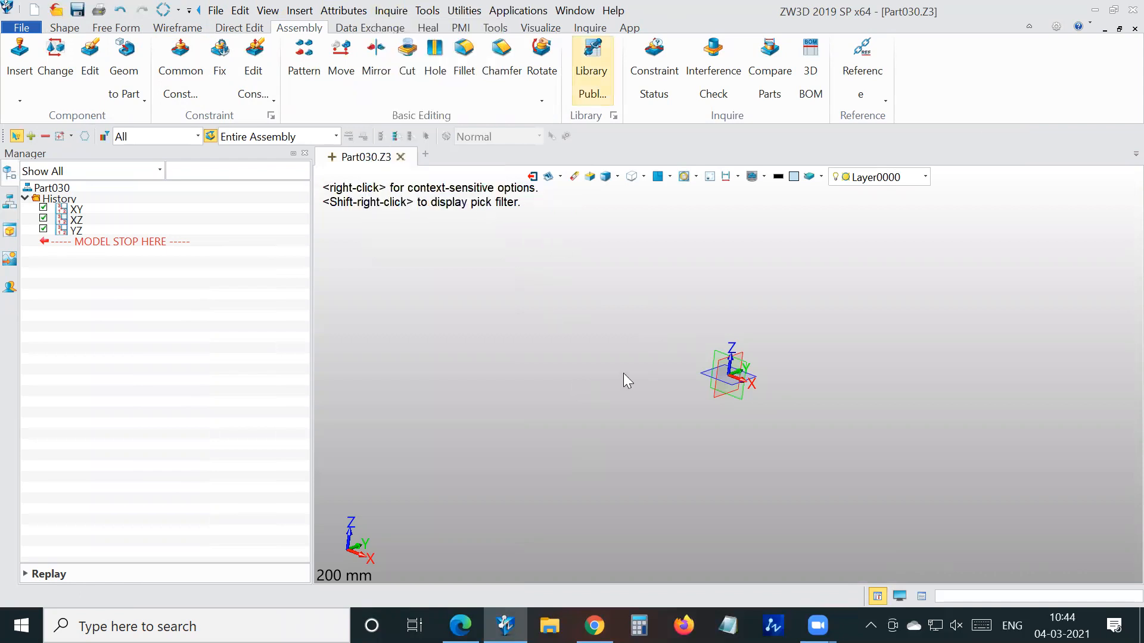
right_click(702, 283)
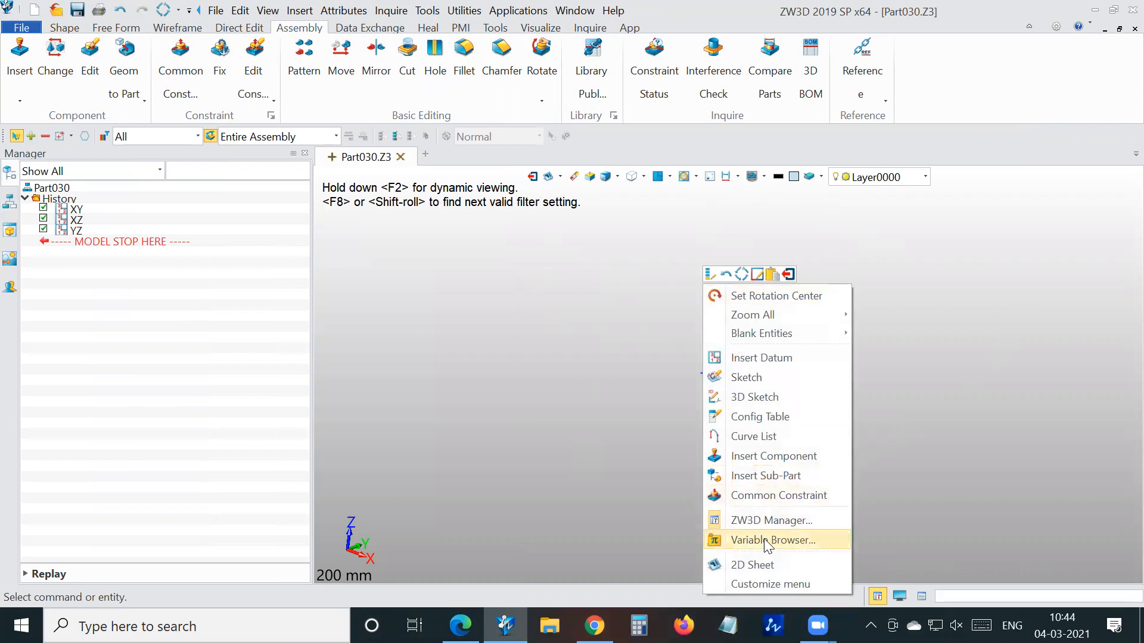
click(934, 374)
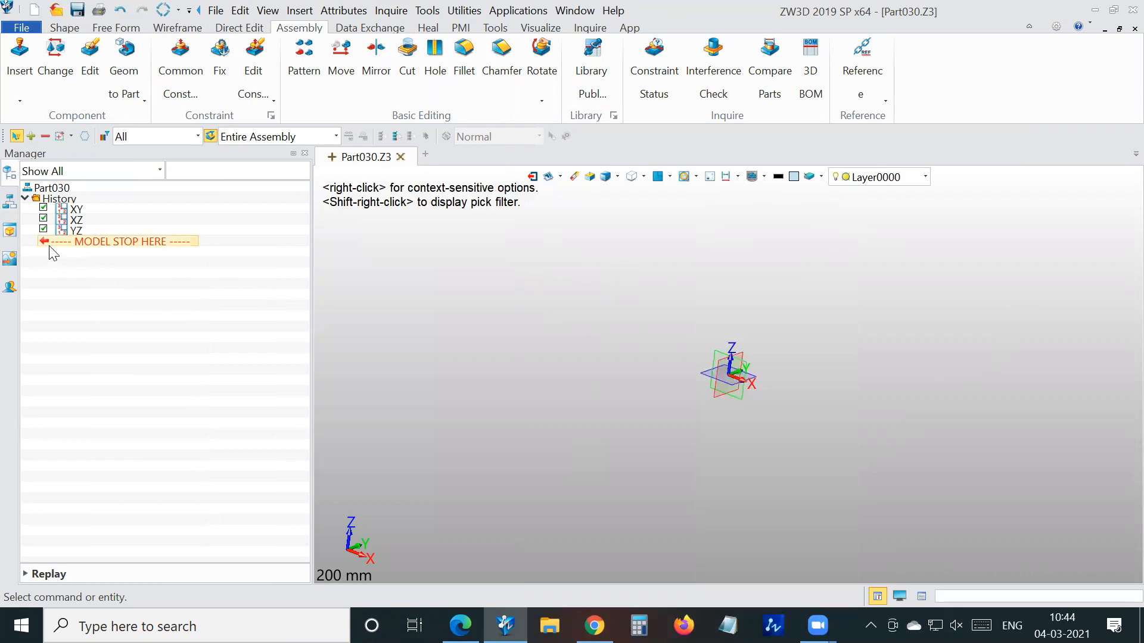
right_click(51, 199)
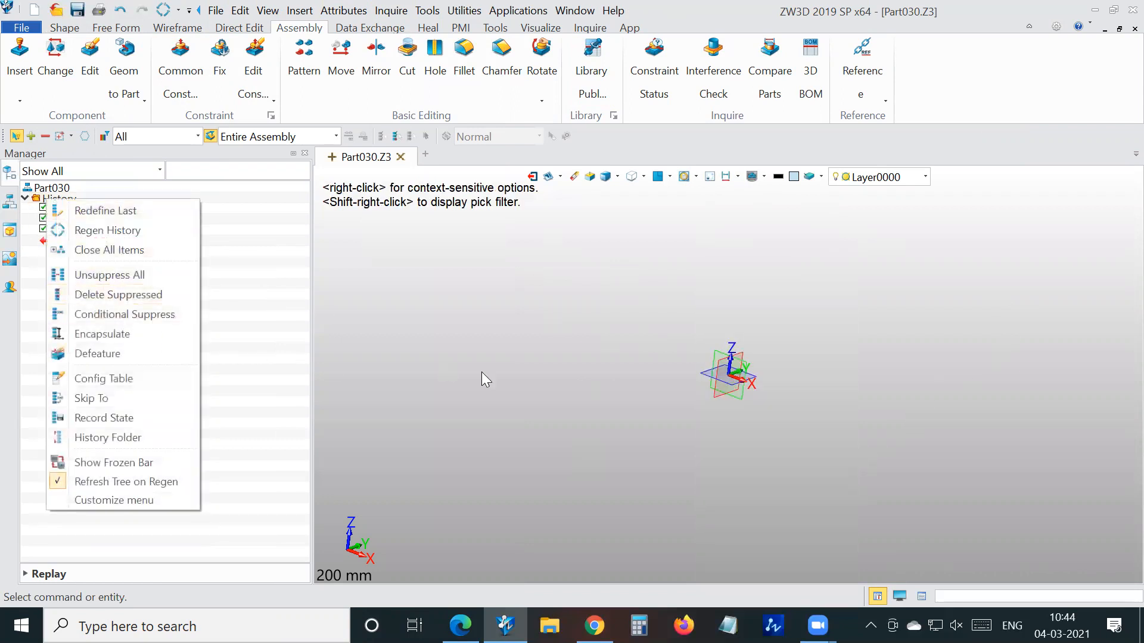
click(543, 385)
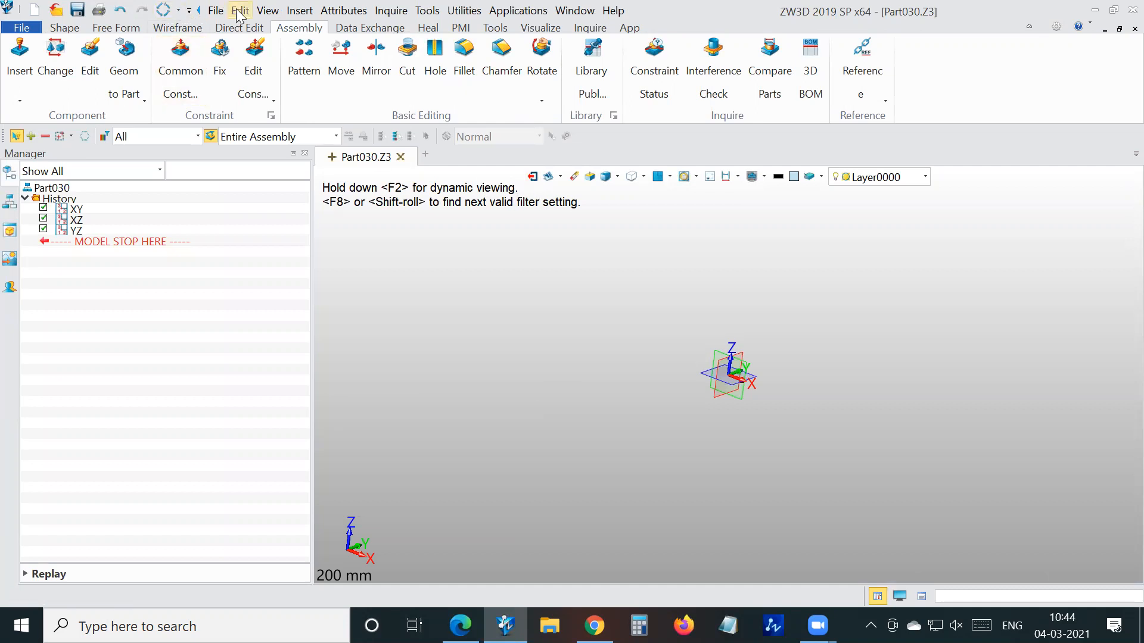
click(265, 11)
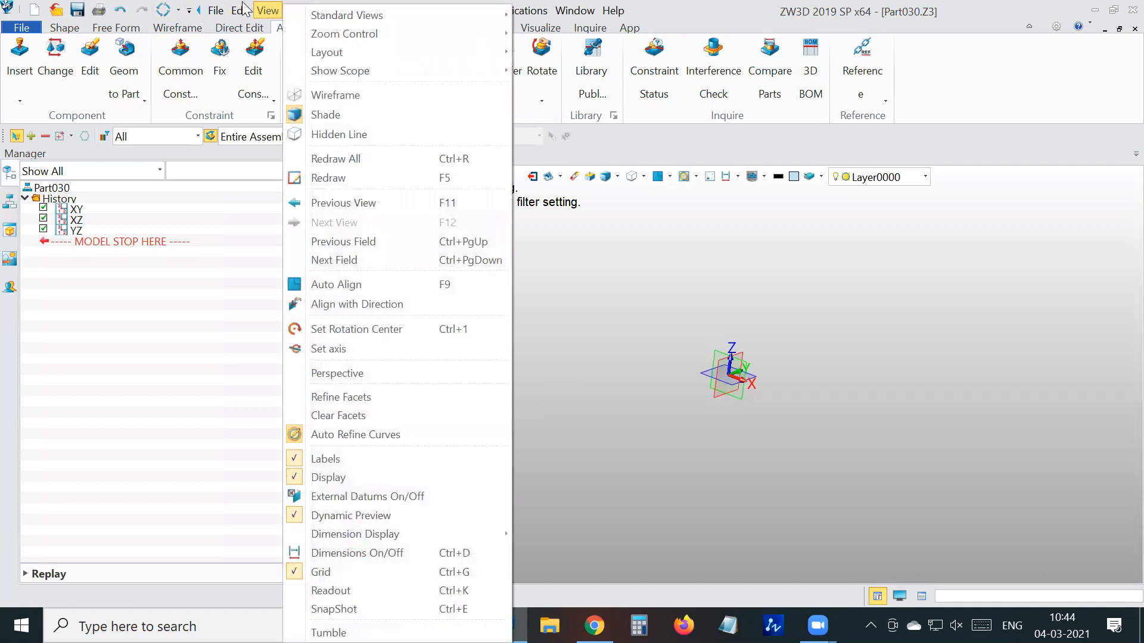
mouse_move(243, 9)
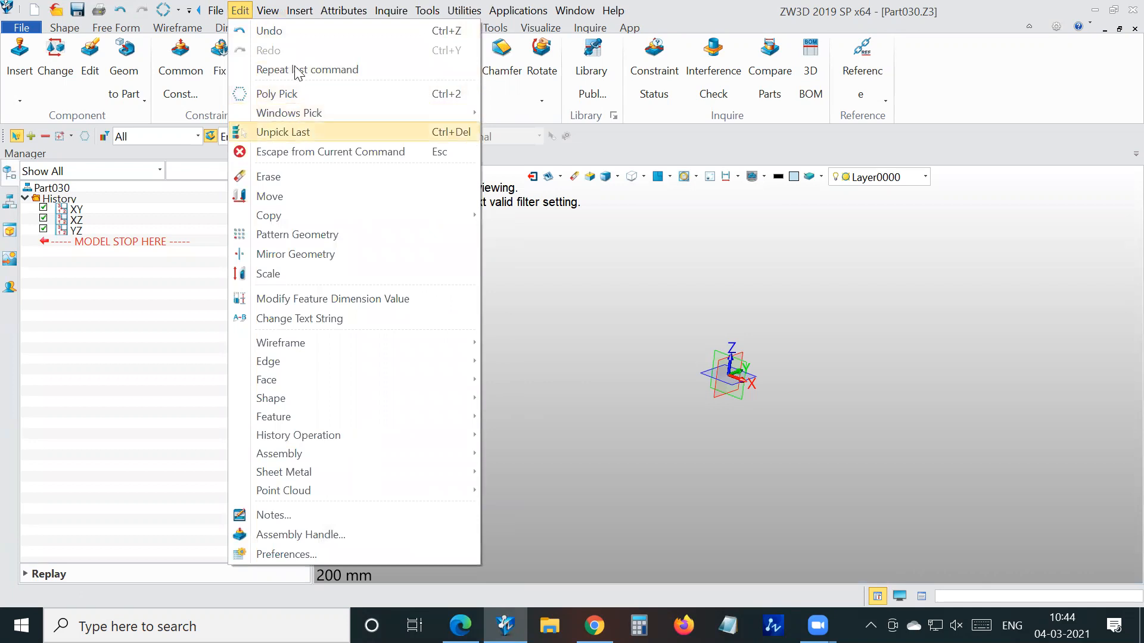
Open the Equation Manager and add a length variable L with the expression 1000 in mm
click(299, 10)
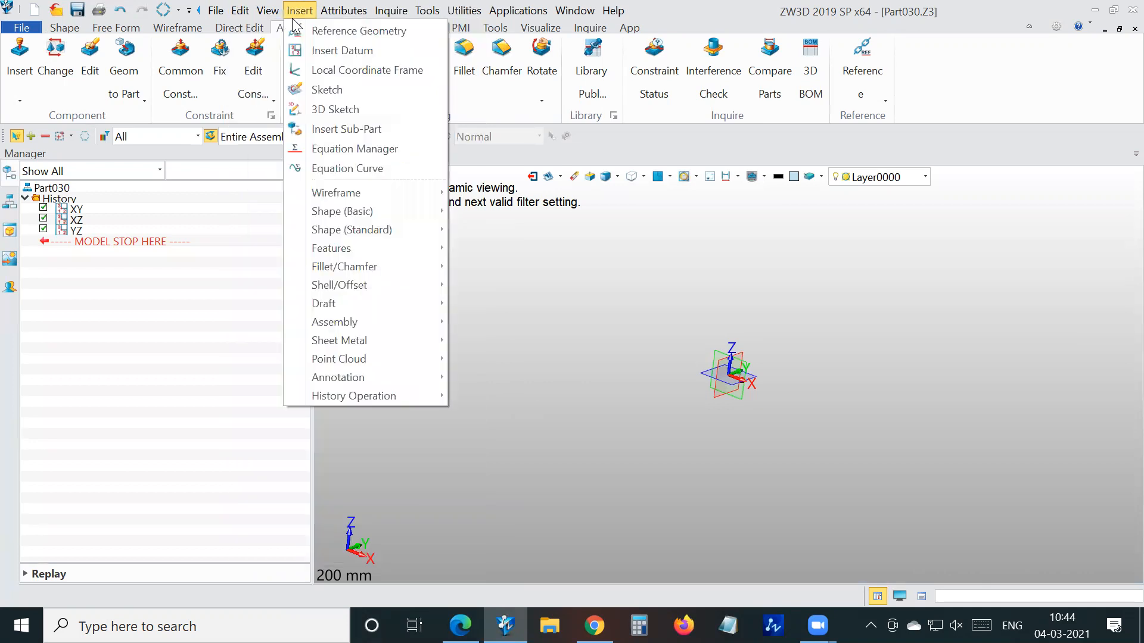
click(341, 149)
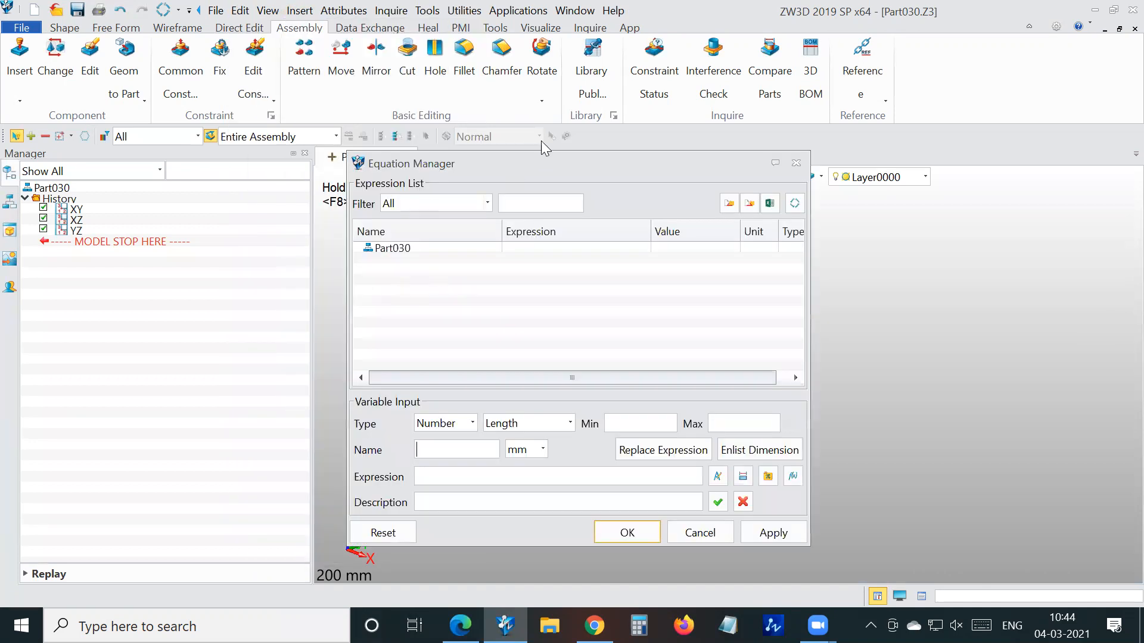
drag(617, 156, 630, 123)
click(472, 419)
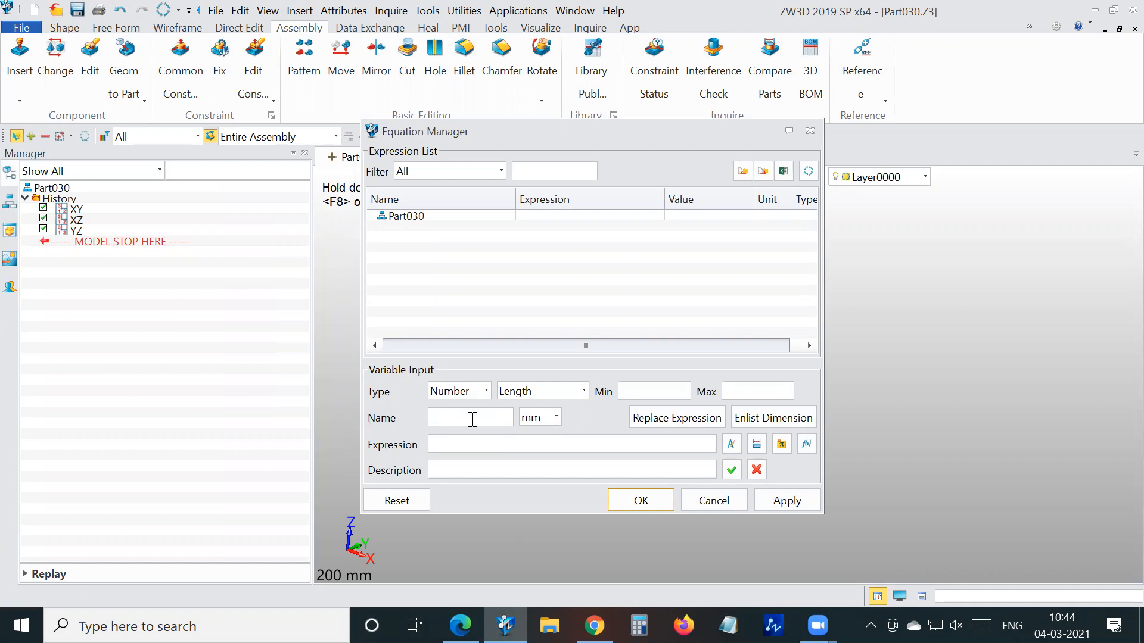
click(471, 450)
text(1000)
click(732, 470)
Add a second length variable W with the expression 500 in mm
click(482, 420)
click(470, 446)
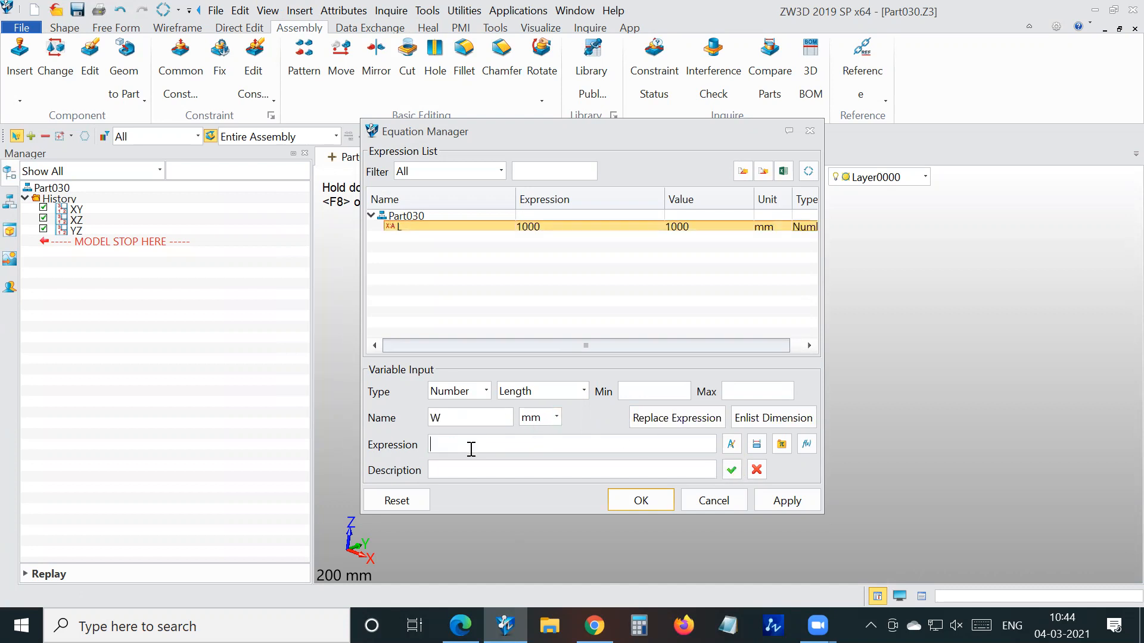
text(500)
click(730, 470)
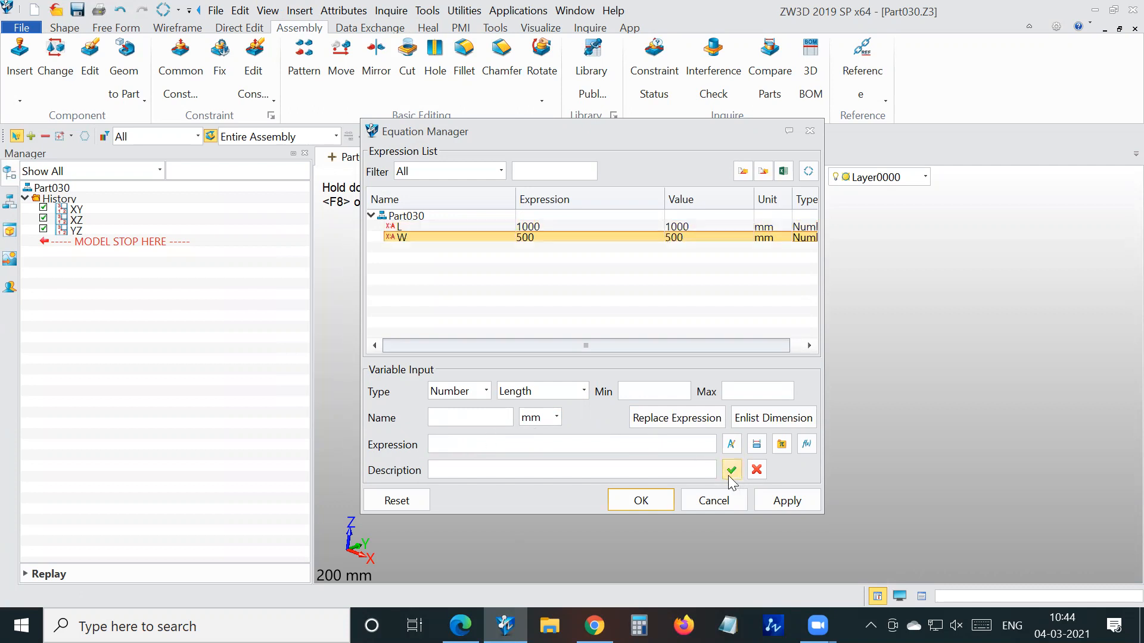
Add a third length variable T with the expression 20 in mm
click(446, 419)
text(T)
click(454, 441)
text(20)
click(730, 470)
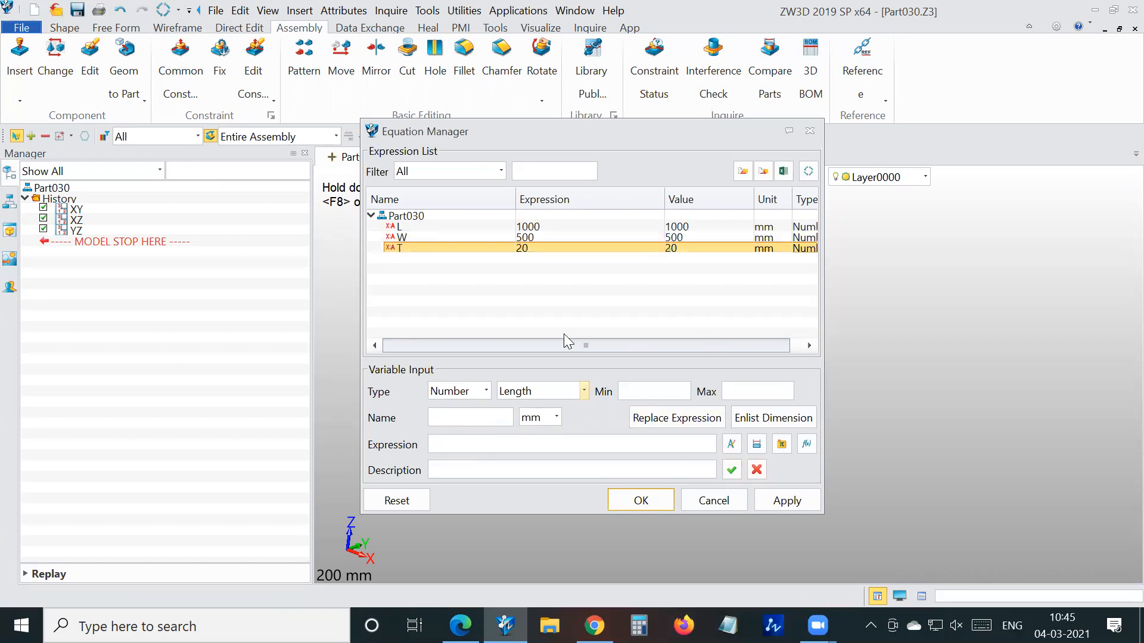
Redefine variable W with the expression L/2, accept the equations and expand the Expression list in the history tree
click(540, 238)
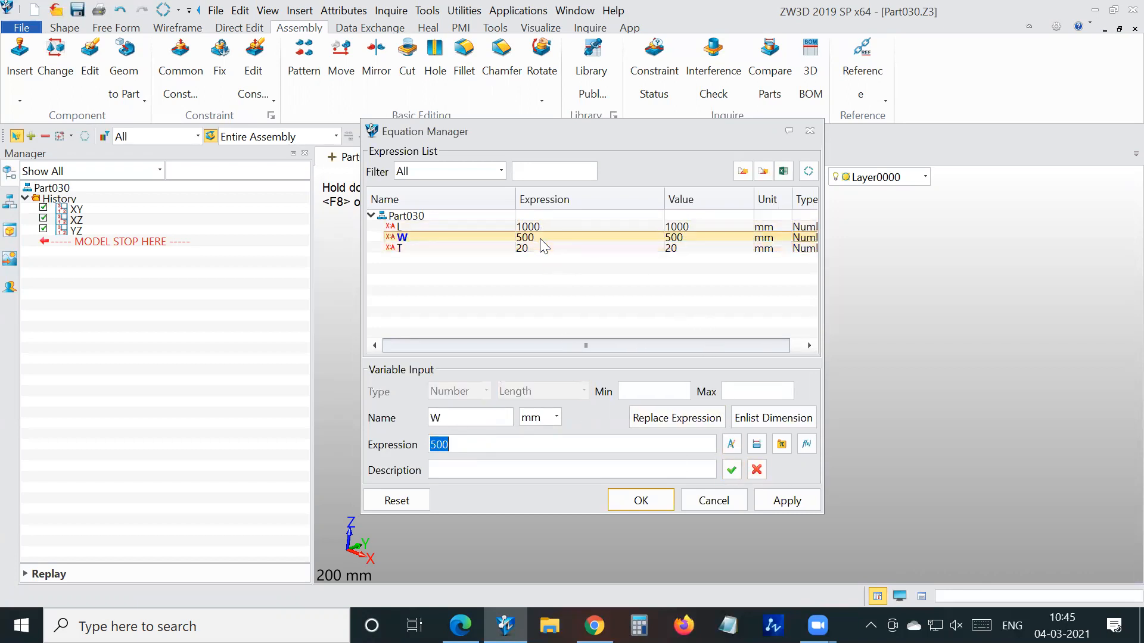
drag(486, 444, 407, 437)
text(L/)
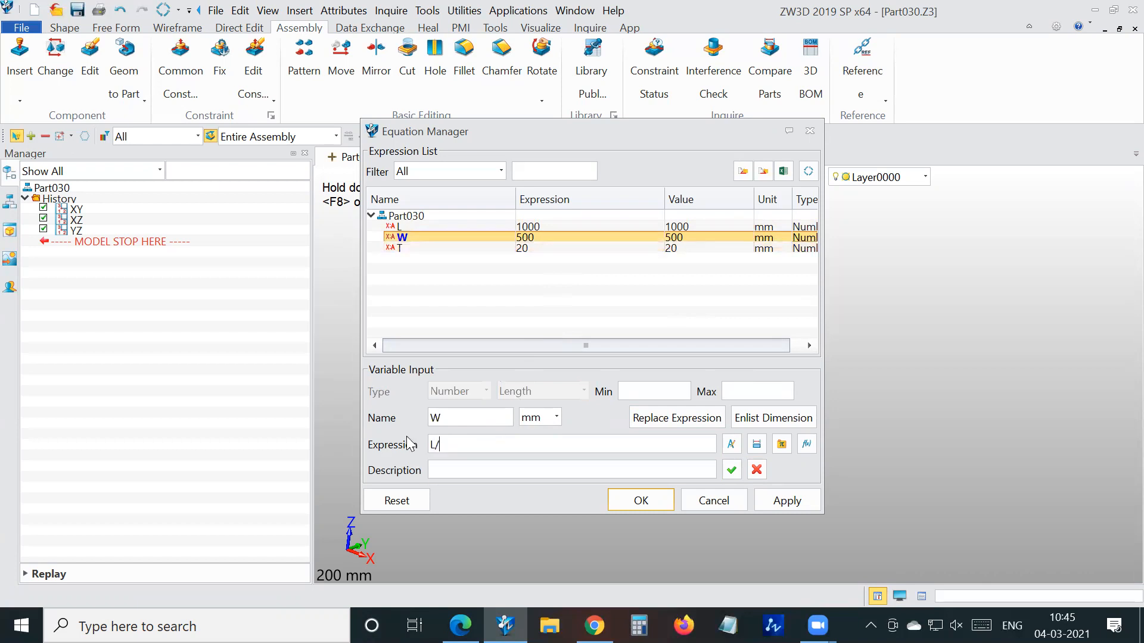
text(2)
click(731, 471)
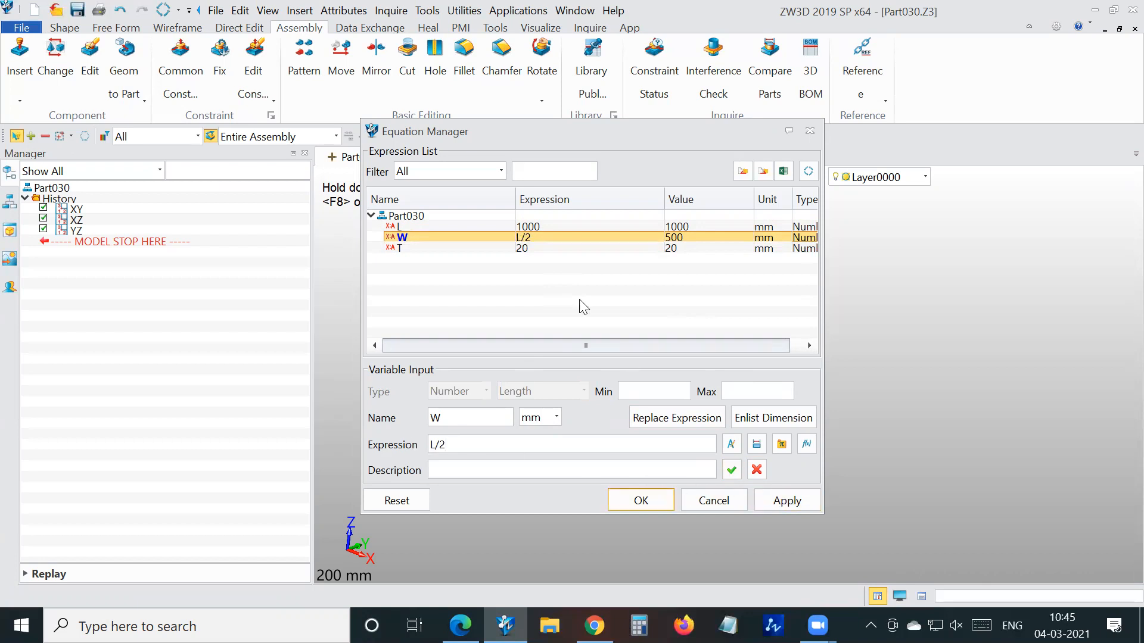
click(643, 501)
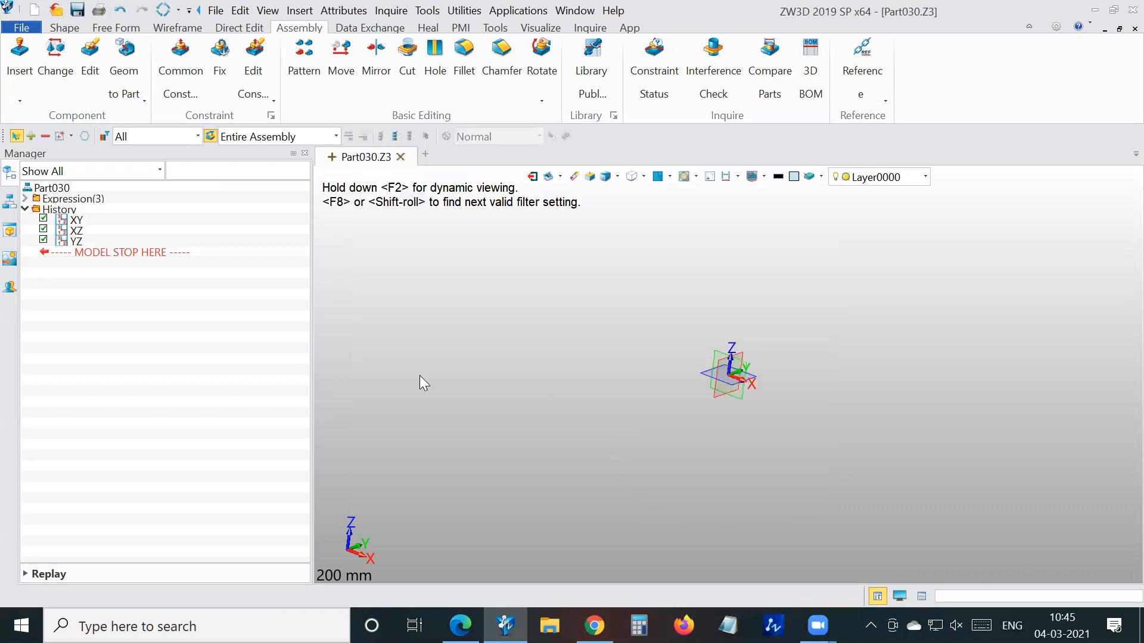
click(24, 198)
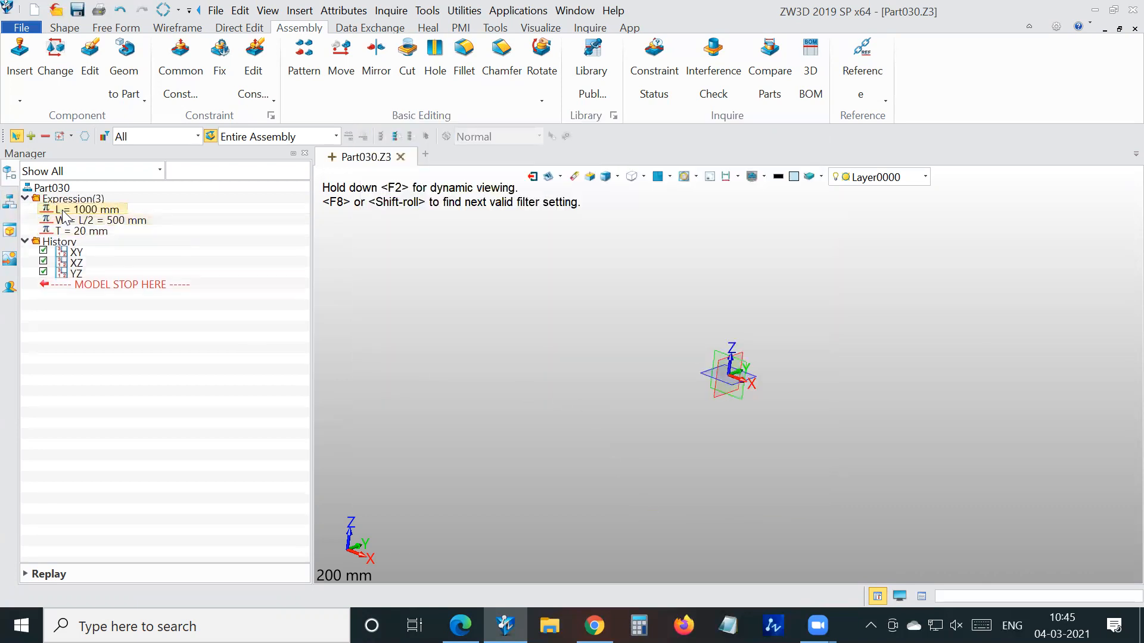
Start a sketch on the XY plane and draw a rectangle centred on the origin, about 170 by 60 mm
right_click(858, 279)
click(898, 367)
click(760, 378)
click(34, 174)
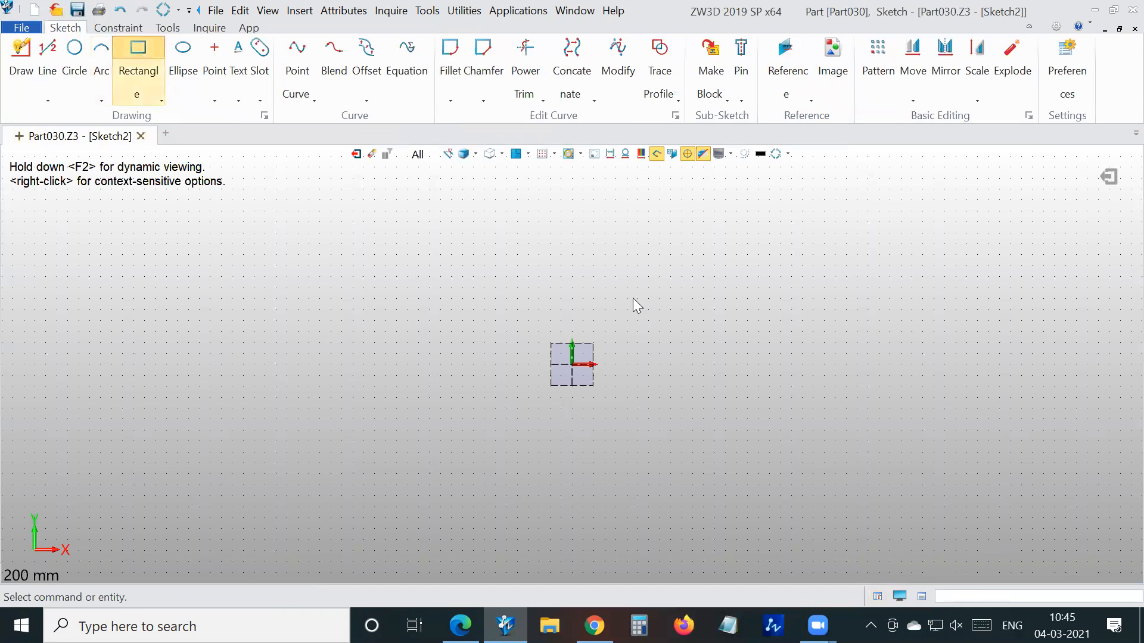
click(569, 365)
click(758, 298)
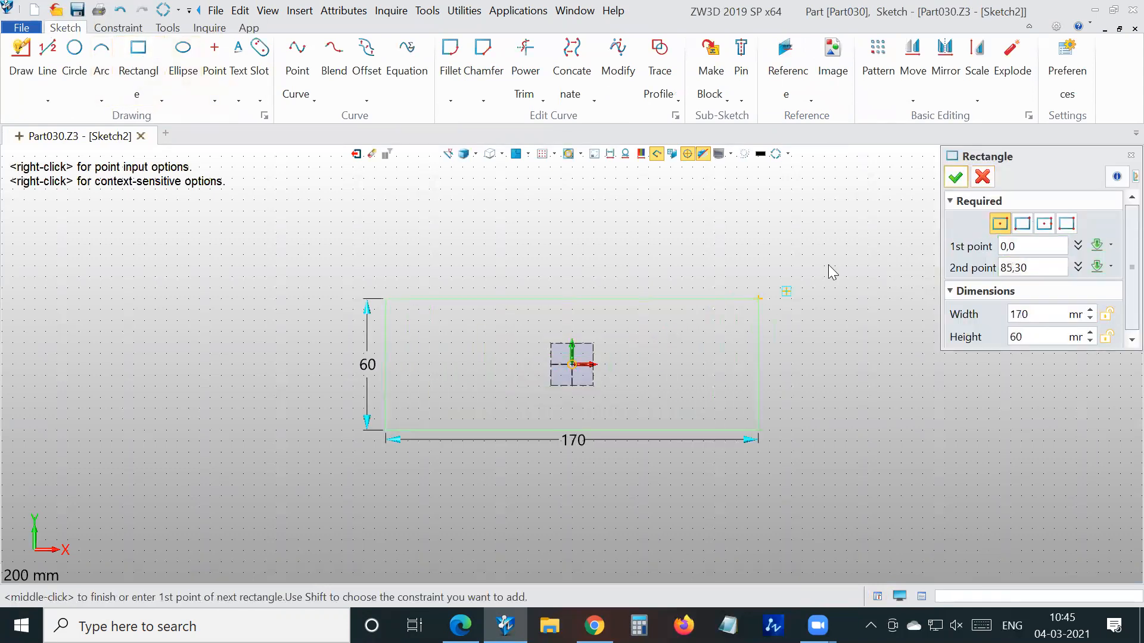
click(957, 177)
Drive the rectangle's horizontal dimension with variable L and its vertical dimension with W, and exit the sketch
double_click(587, 449)
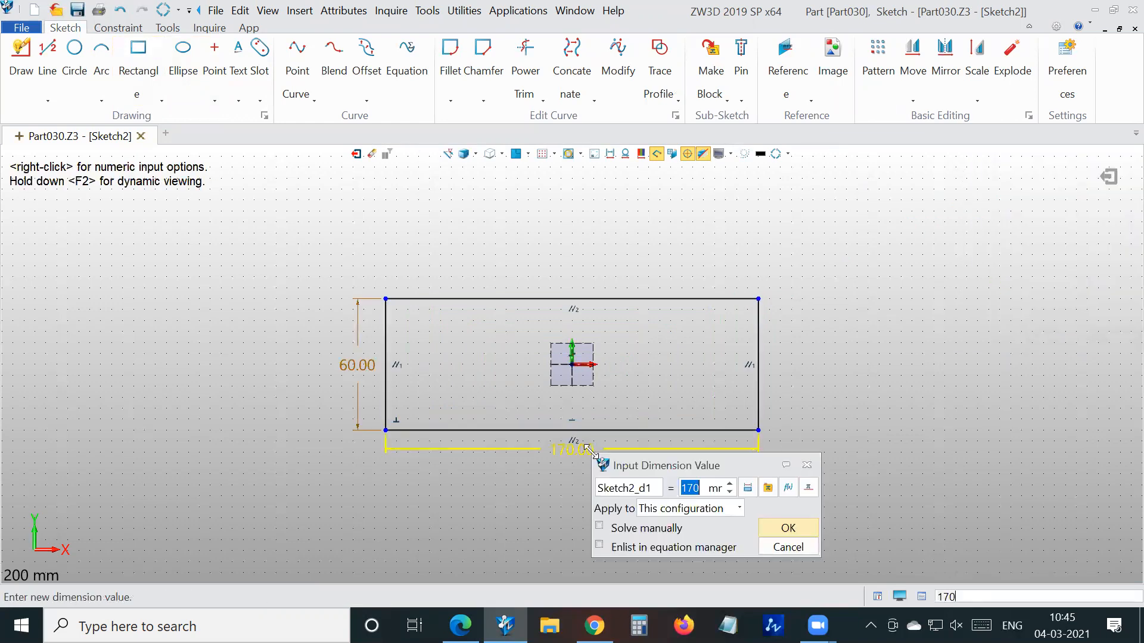
text(L)
click(787, 528)
scroll(709, 385, down, 5)
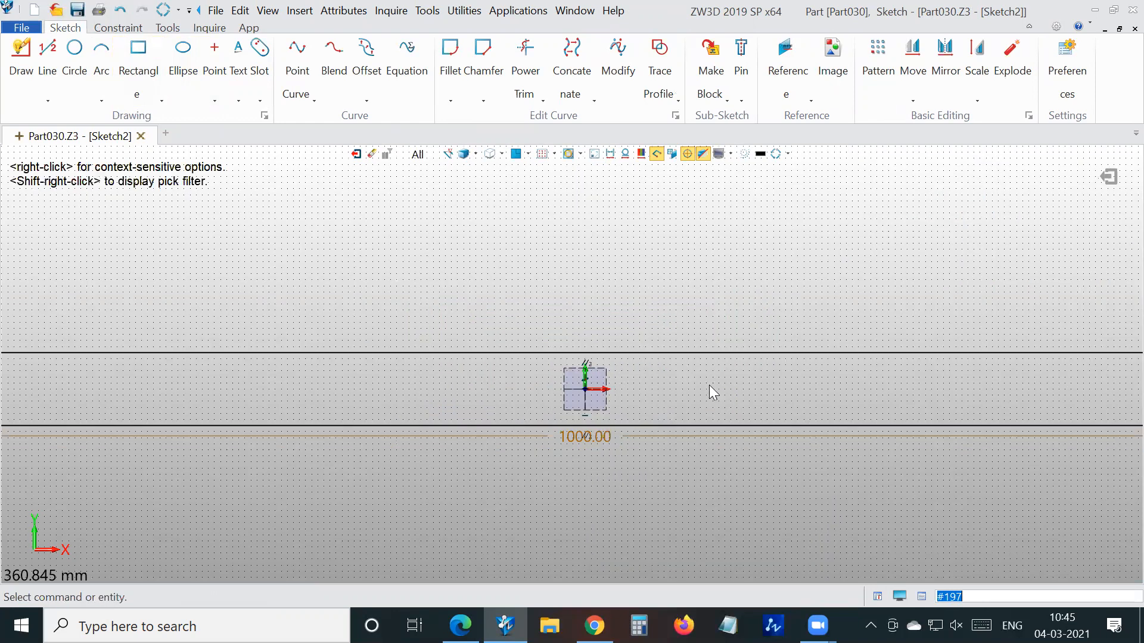
scroll(268, 393, up, 4)
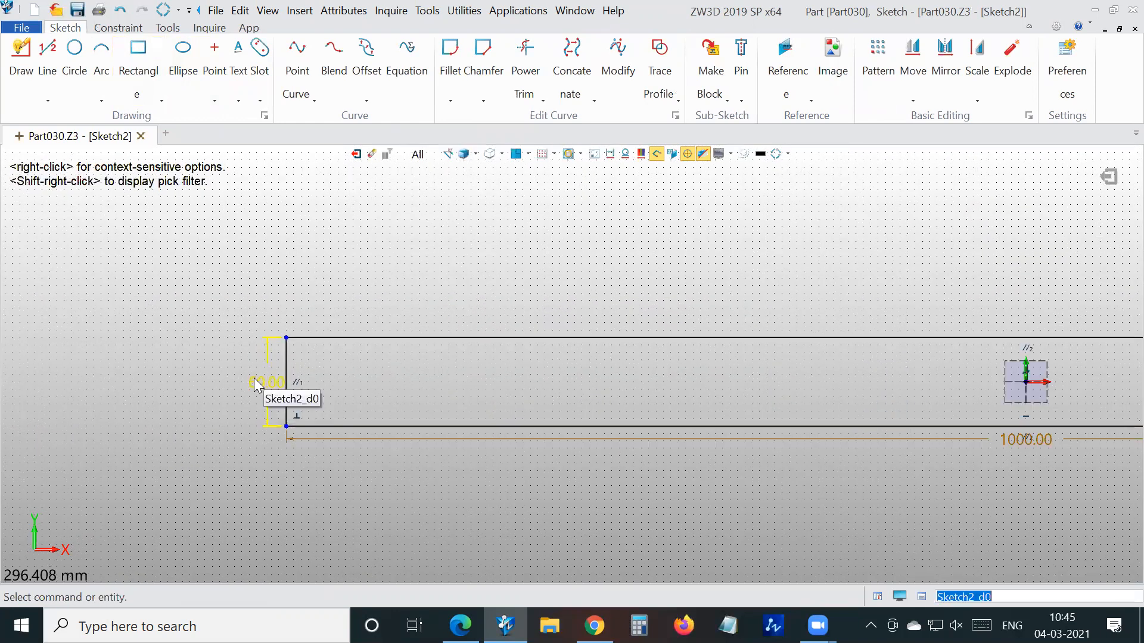
double_click(254, 381)
text(500)
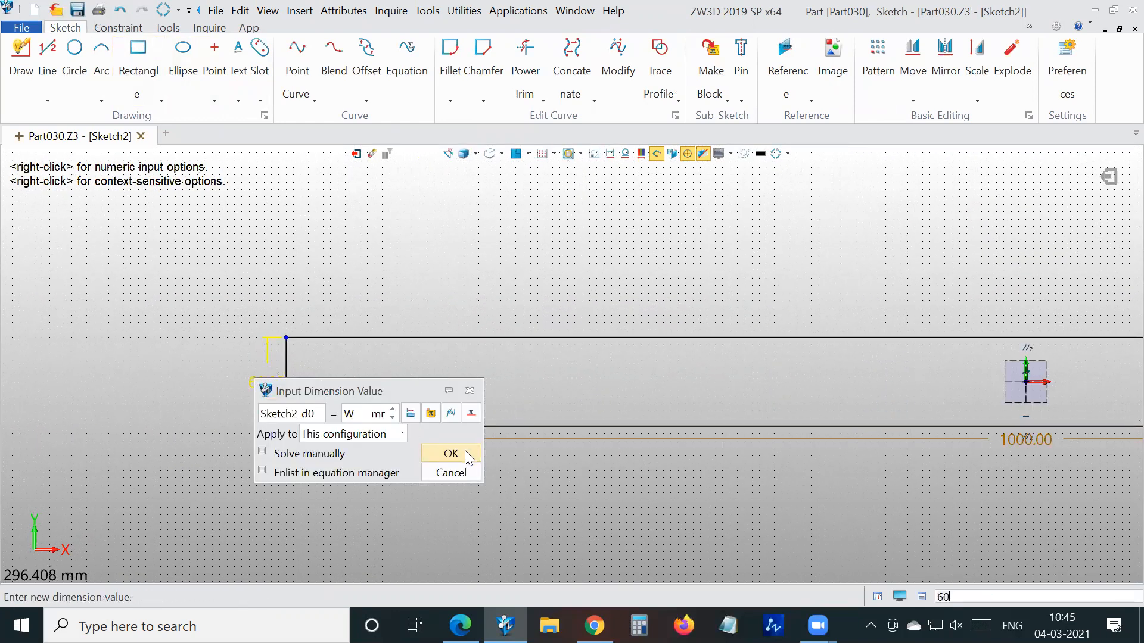
click(464, 450)
scroll(399, 384, down, 5)
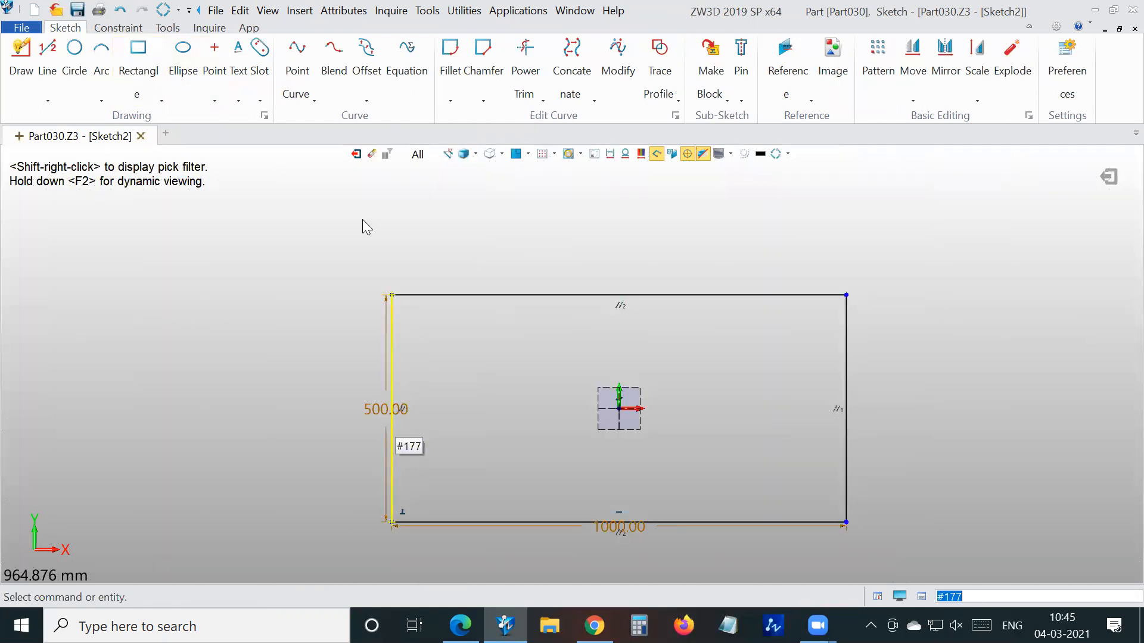
click(356, 154)
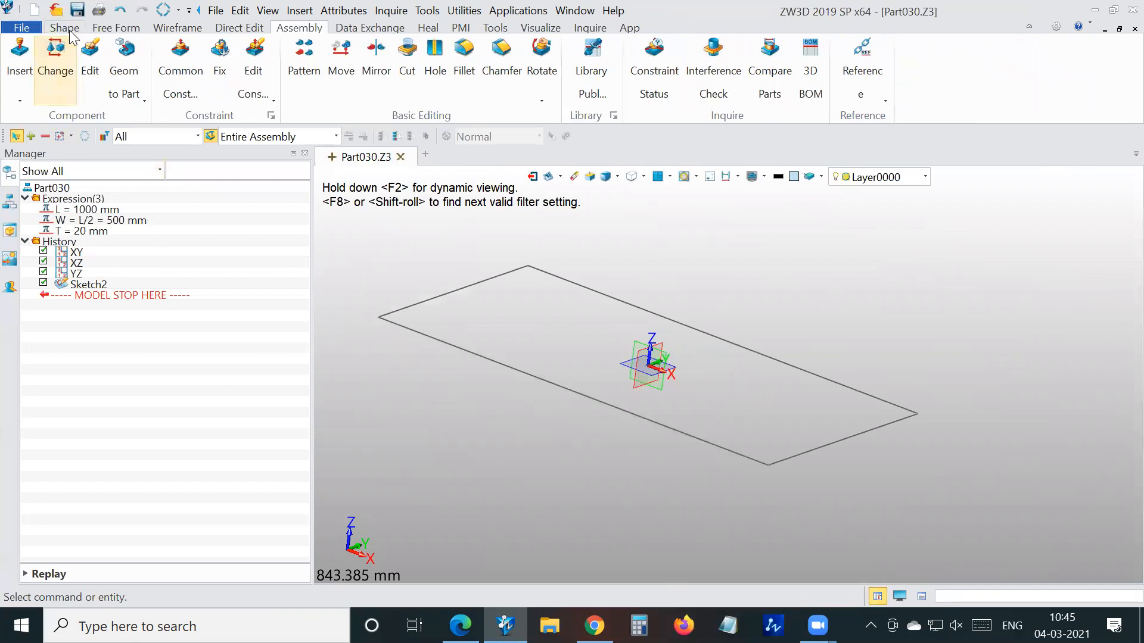
Extrude the rectangle sketch on one side with the end distance set to variable T
click(64, 27)
click(94, 71)
click(386, 320)
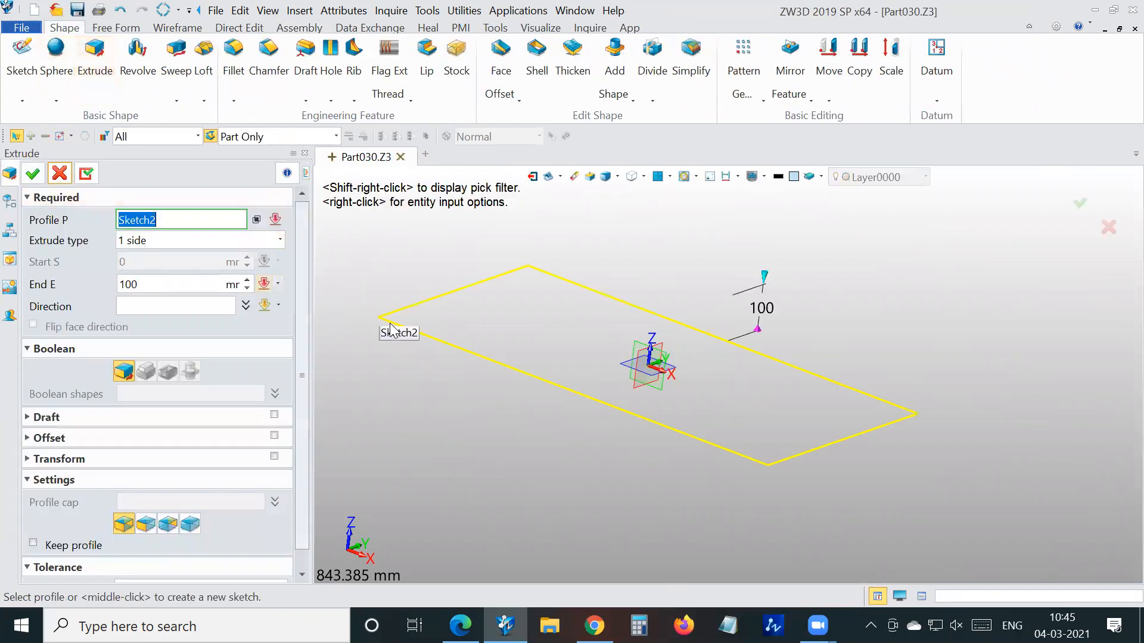
click(166, 285)
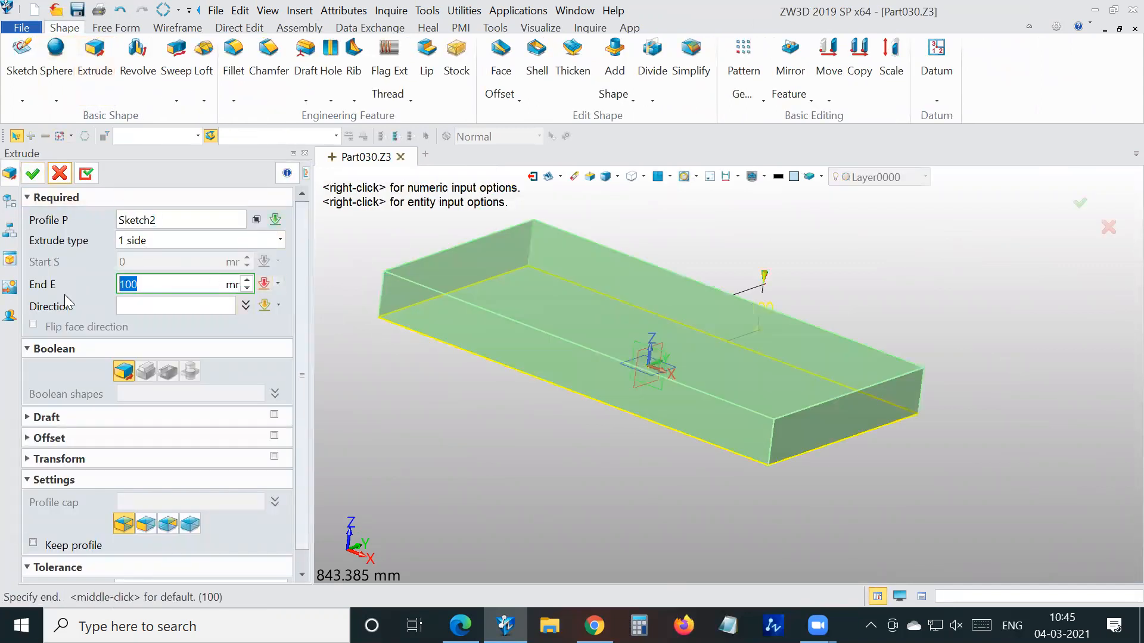
text(T)
click(33, 173)
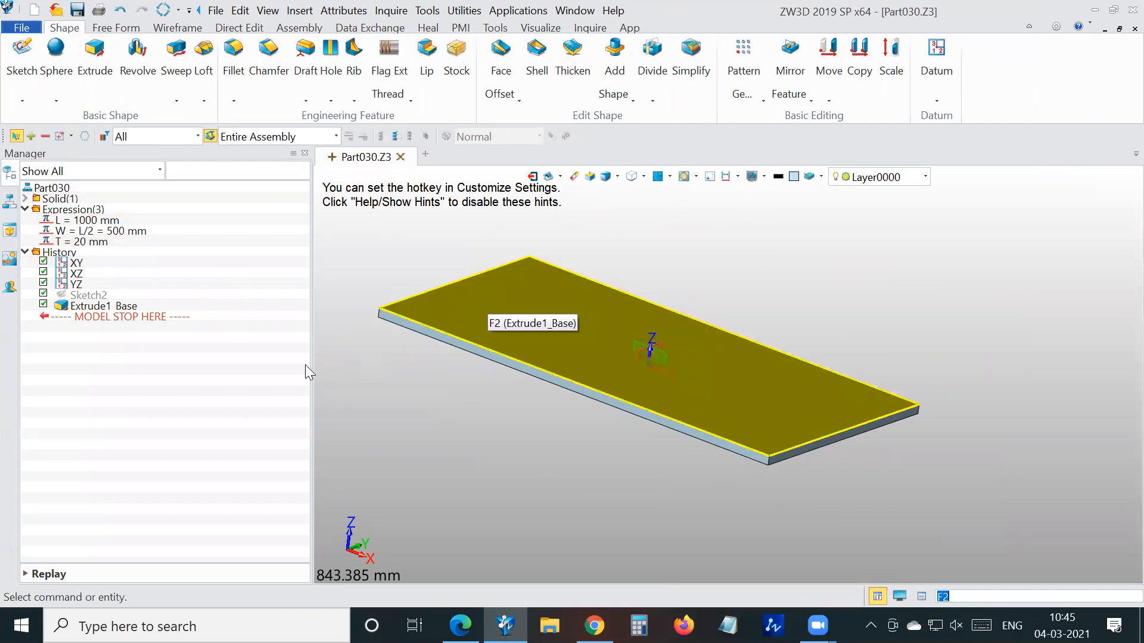
Open the part's Config Table, include the expressions L, W and T as configurable items, and expand the History items
right_click(59, 253)
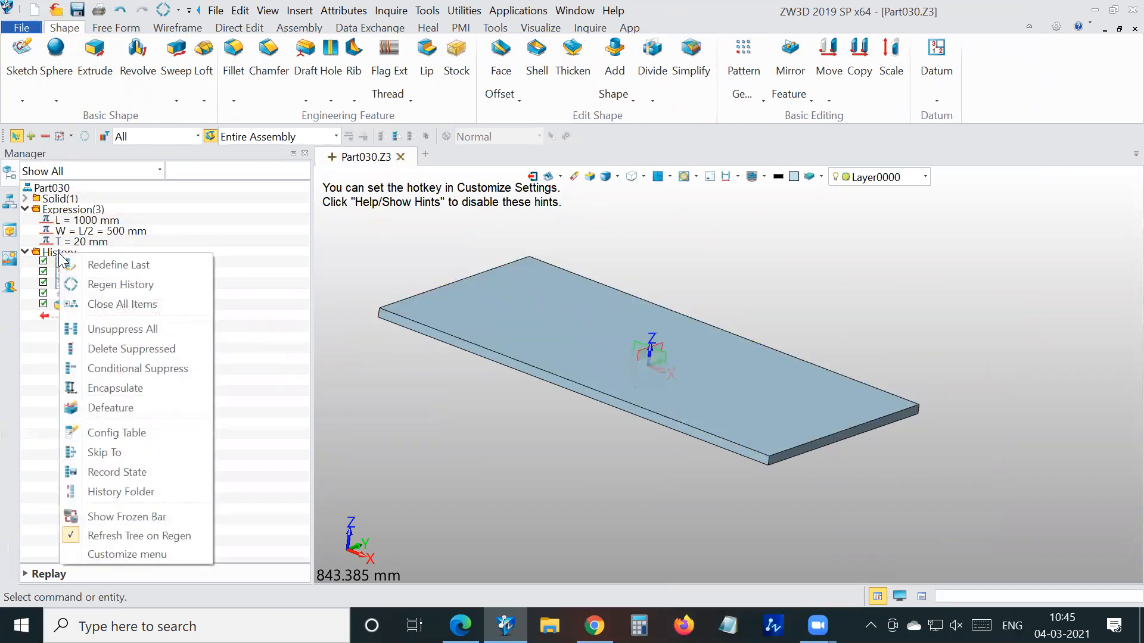
click(132, 433)
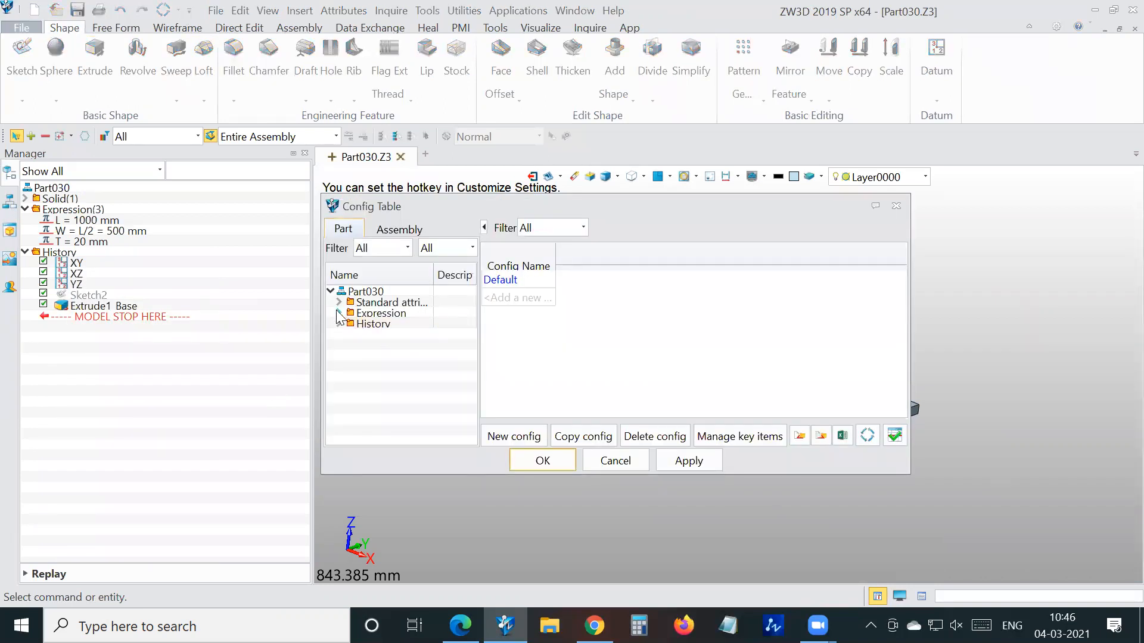
click(338, 314)
click(359, 323)
click(359, 334)
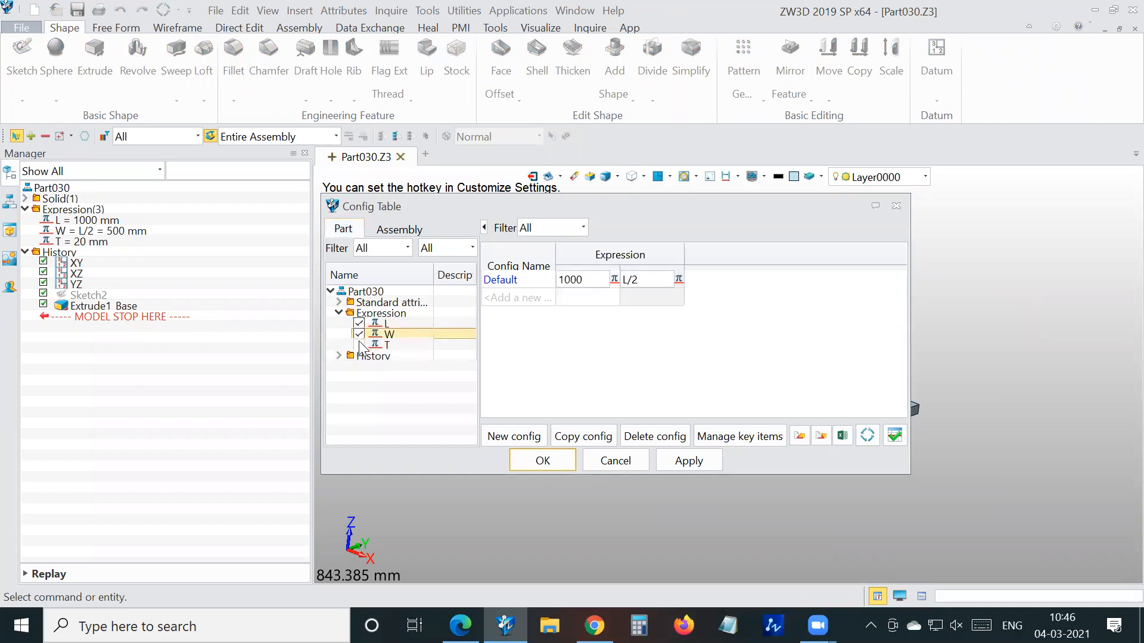
click(358, 344)
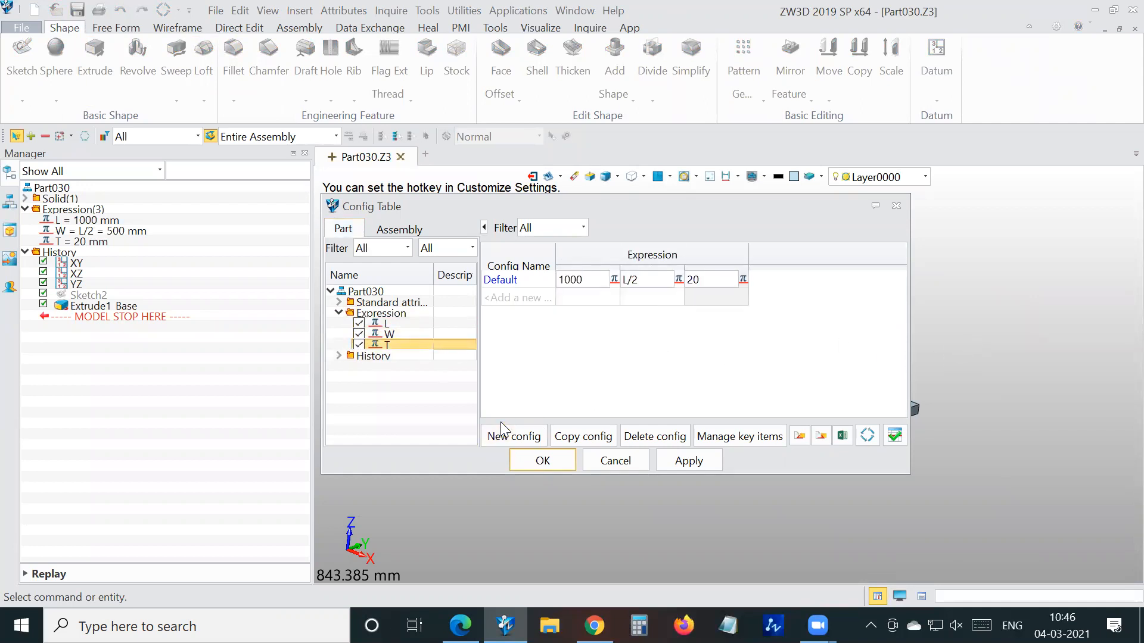
click(339, 356)
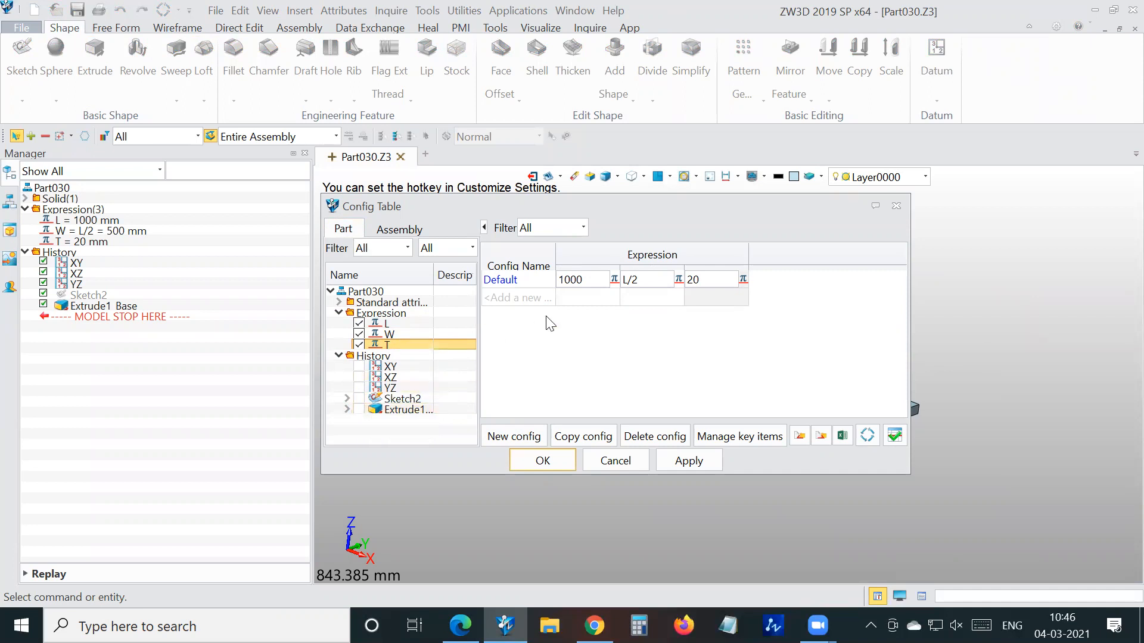
Add two new configurations named L-1000 and L-2000 to the Config Table
click(513, 436)
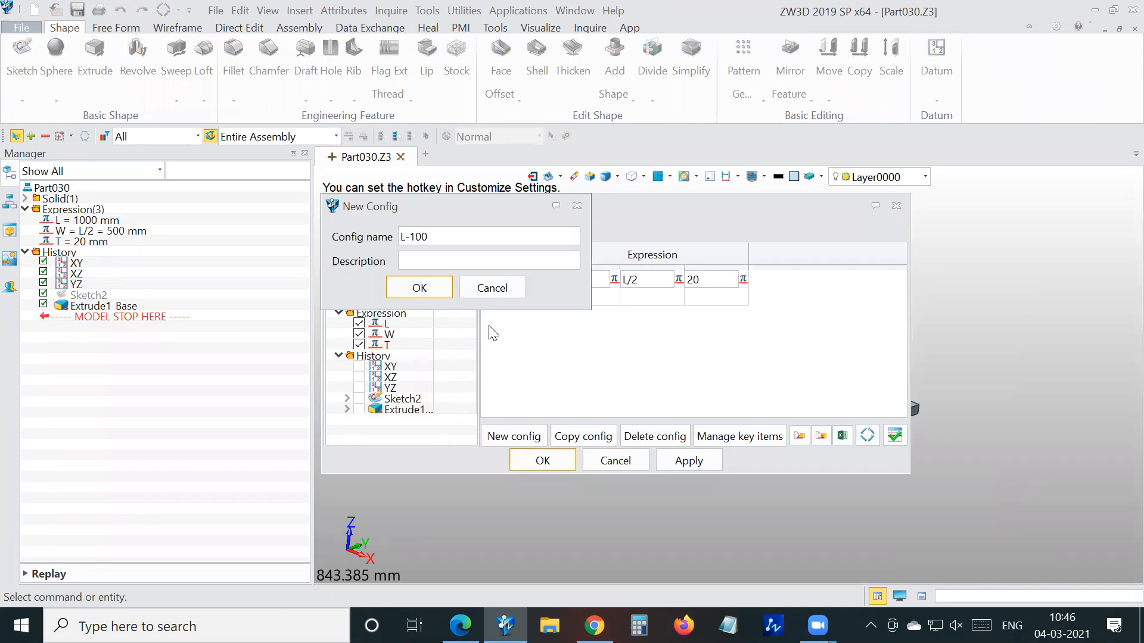
click(435, 289)
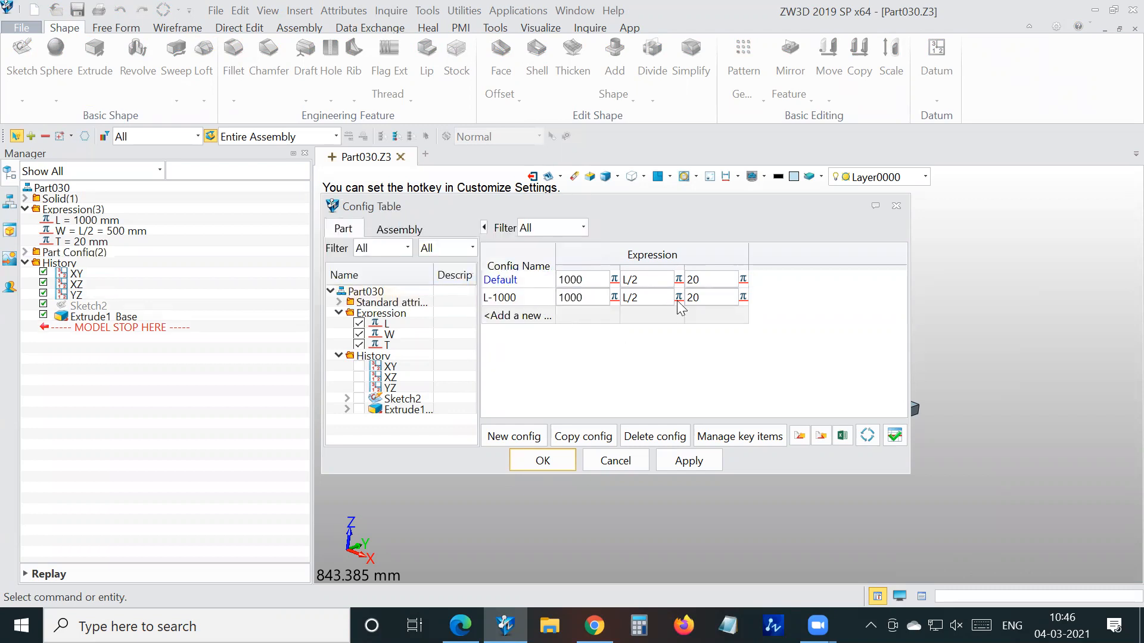
click(512, 437)
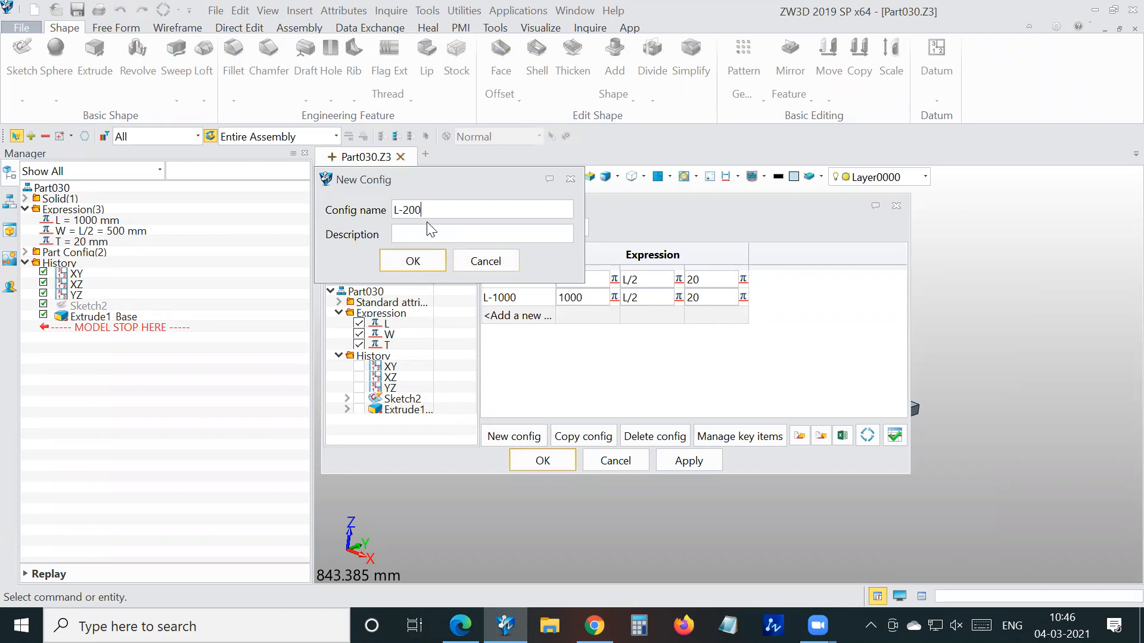
click(418, 261)
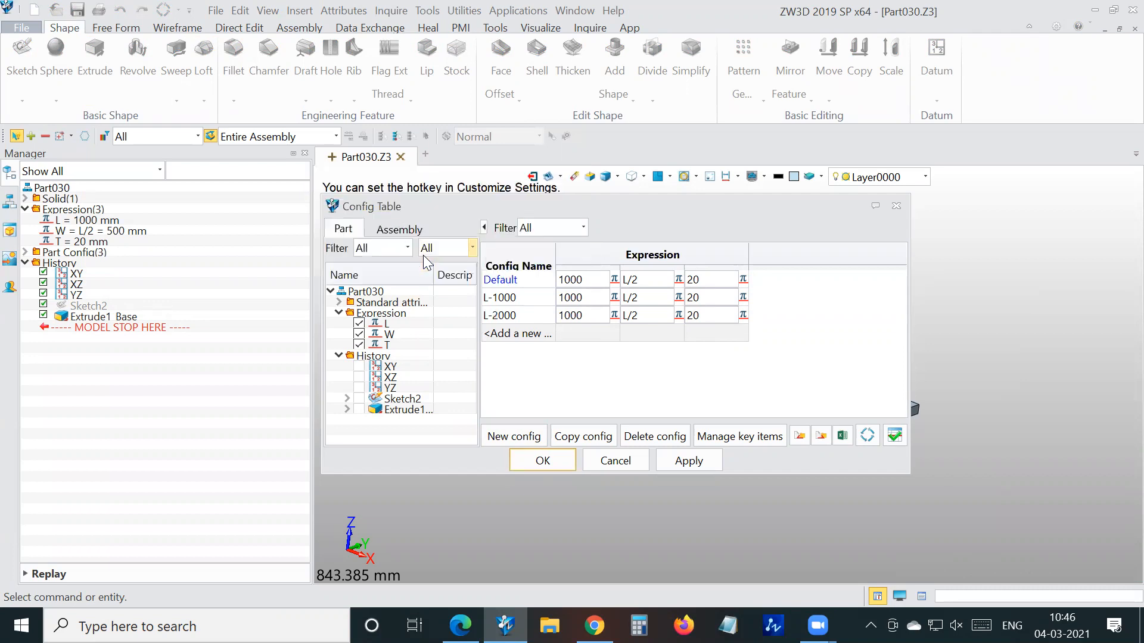
In the L-2000 configuration, set L to 2000 and T to 40
click(605, 315)
text(2000)
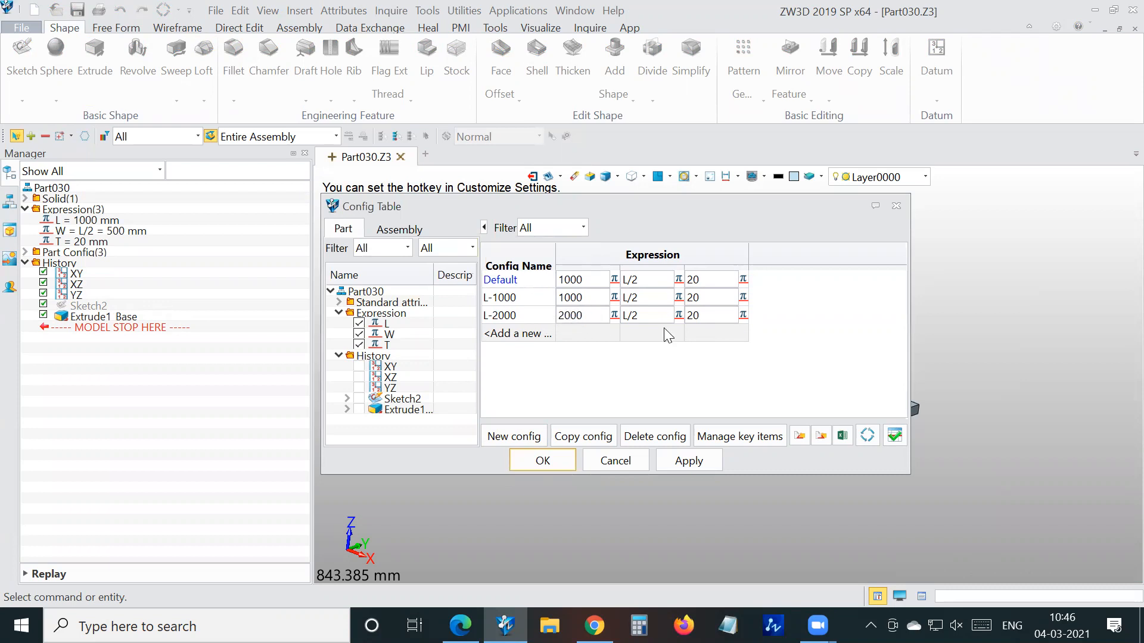
click(646, 322)
drag(719, 321, 686, 316)
Add a configuration named L-3000 and set its L to 3000 and T to 60
click(515, 436)
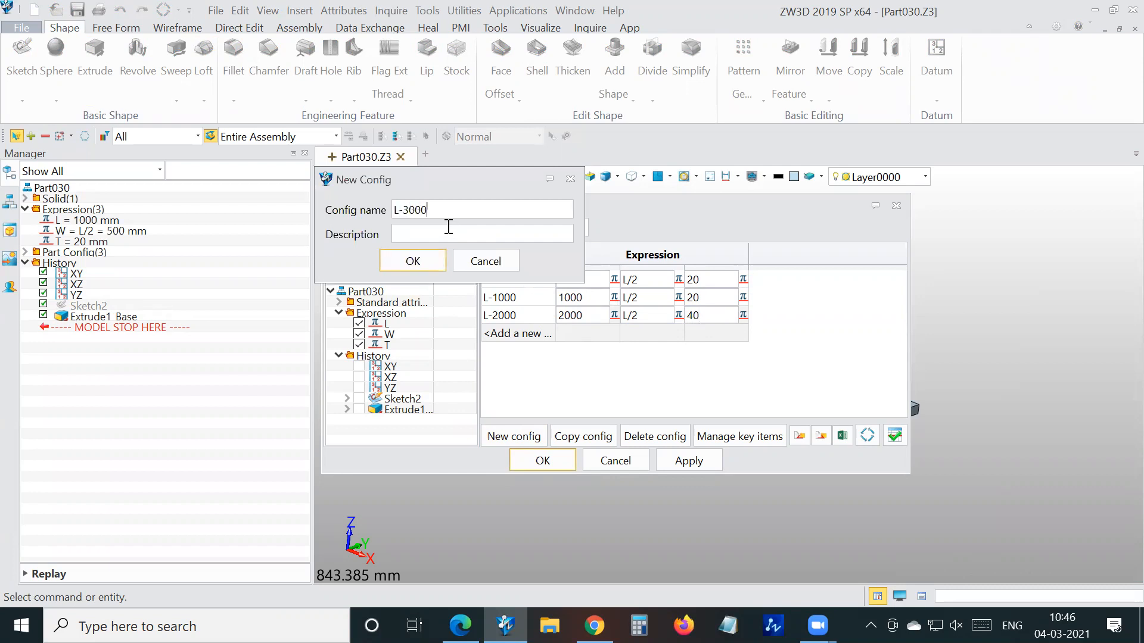
click(434, 265)
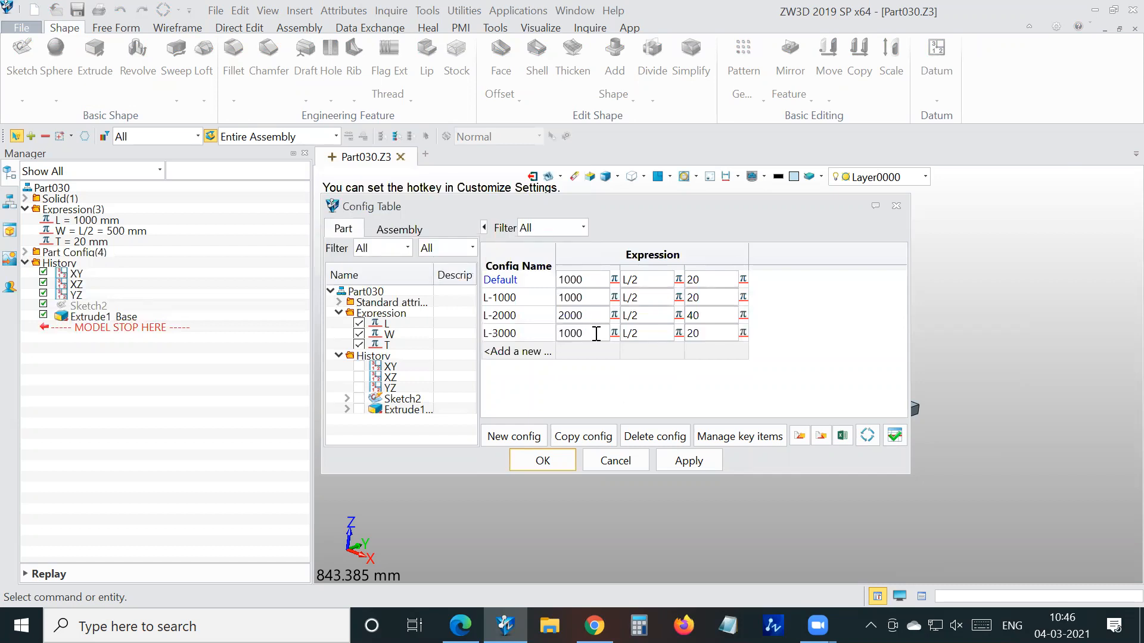
double_click(595, 333)
text(3000)
double_click(708, 332)
text(6)
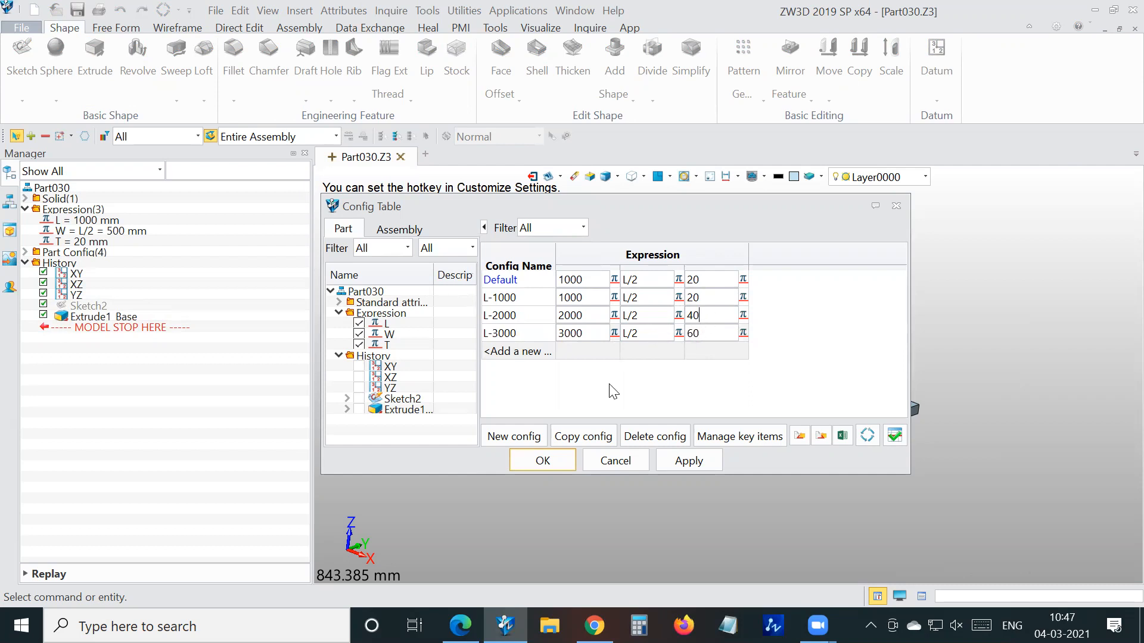
Open the Config Table as a spreadsheet, look through the sheet and close it
click(842, 436)
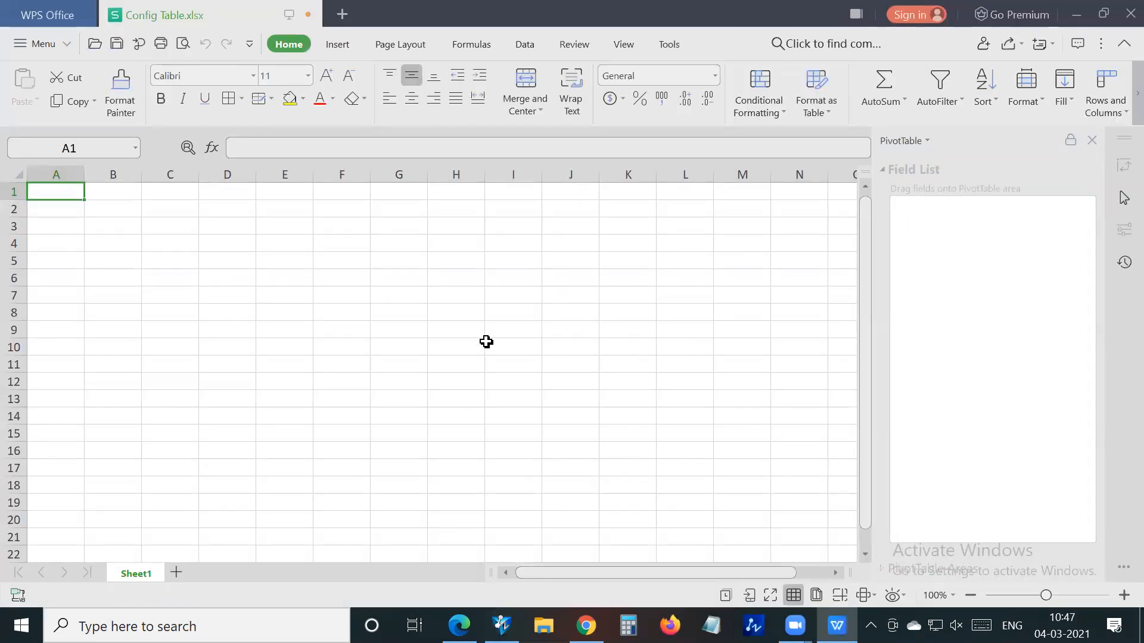
scroll(423, 348, down, 2)
scroll(401, 375, down, 14)
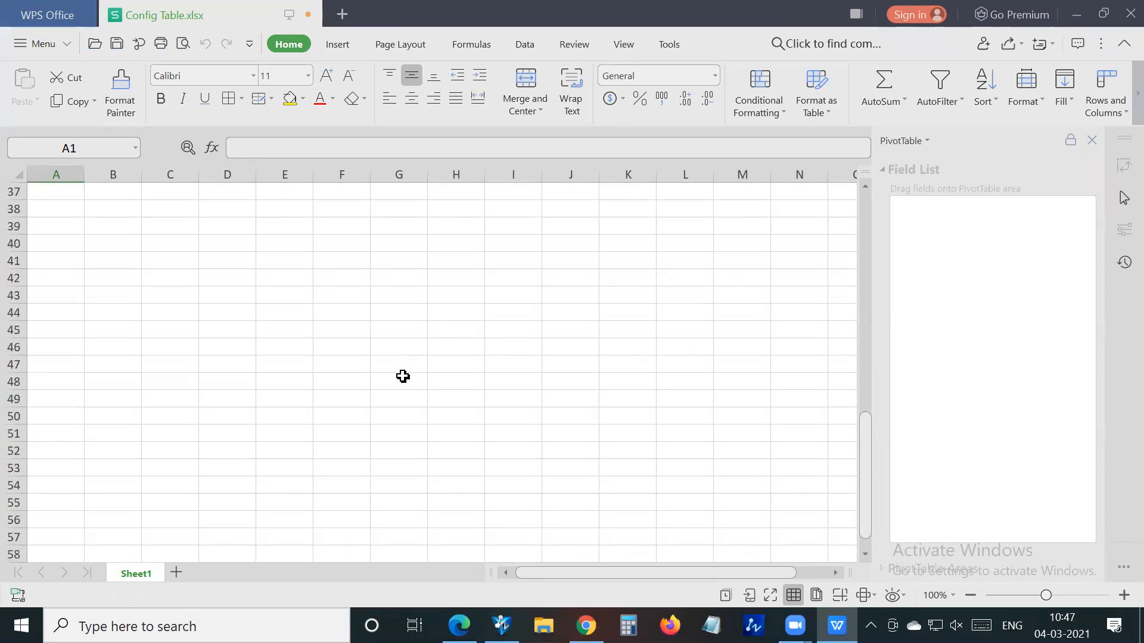
scroll(388, 396, up, 14)
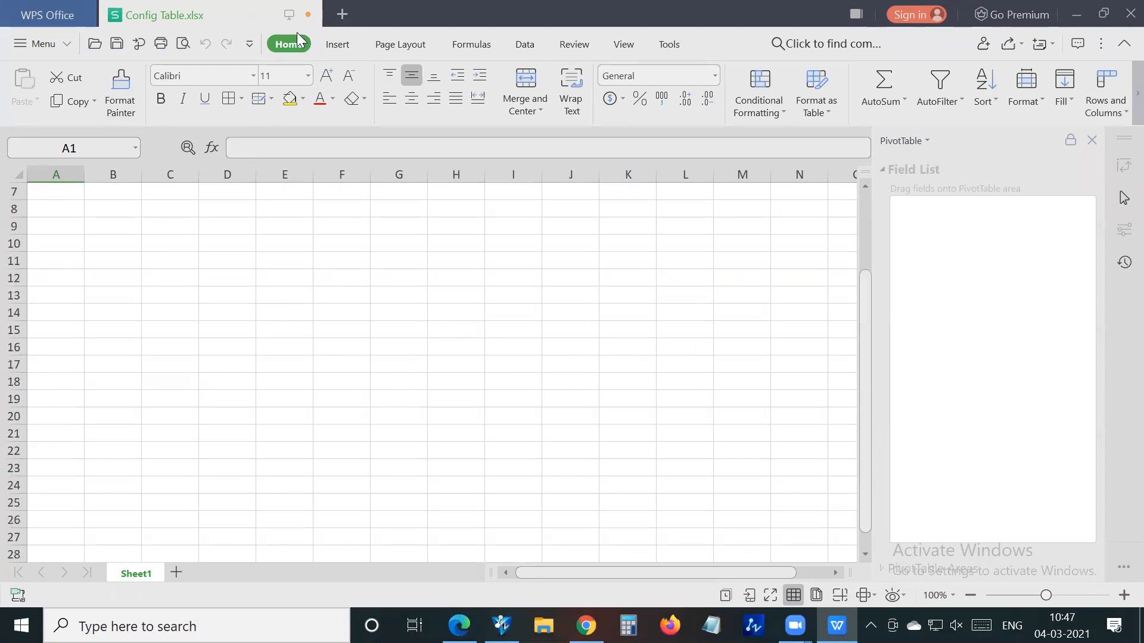
click(1128, 14)
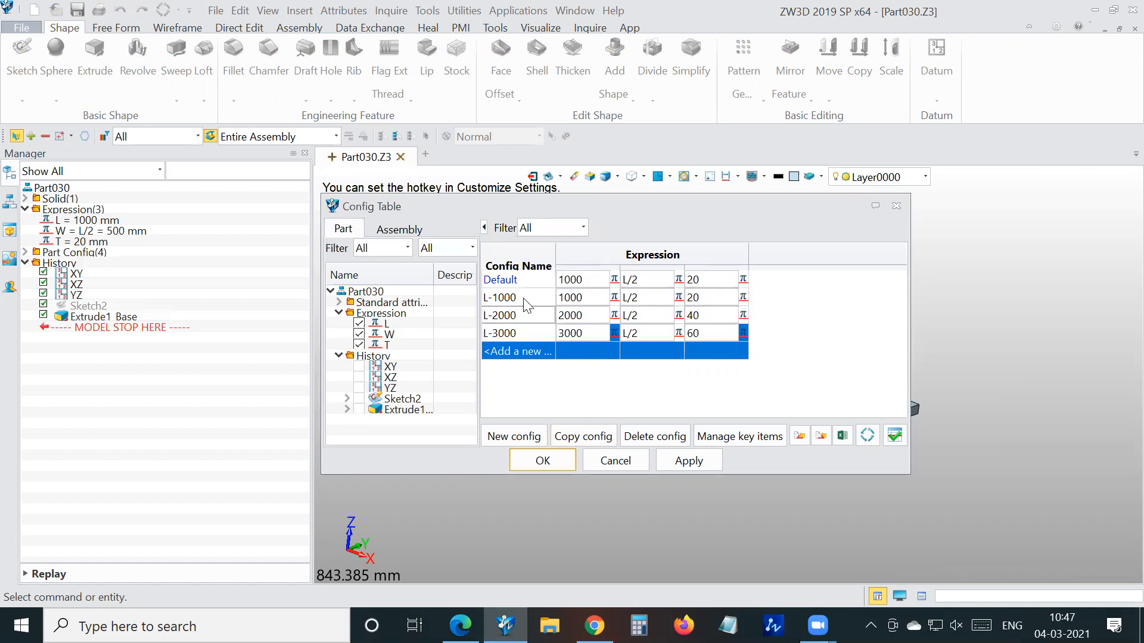
Apply and accept the Config Table, expand the Part Config list and regenerate all configurations
click(691, 461)
click(542, 461)
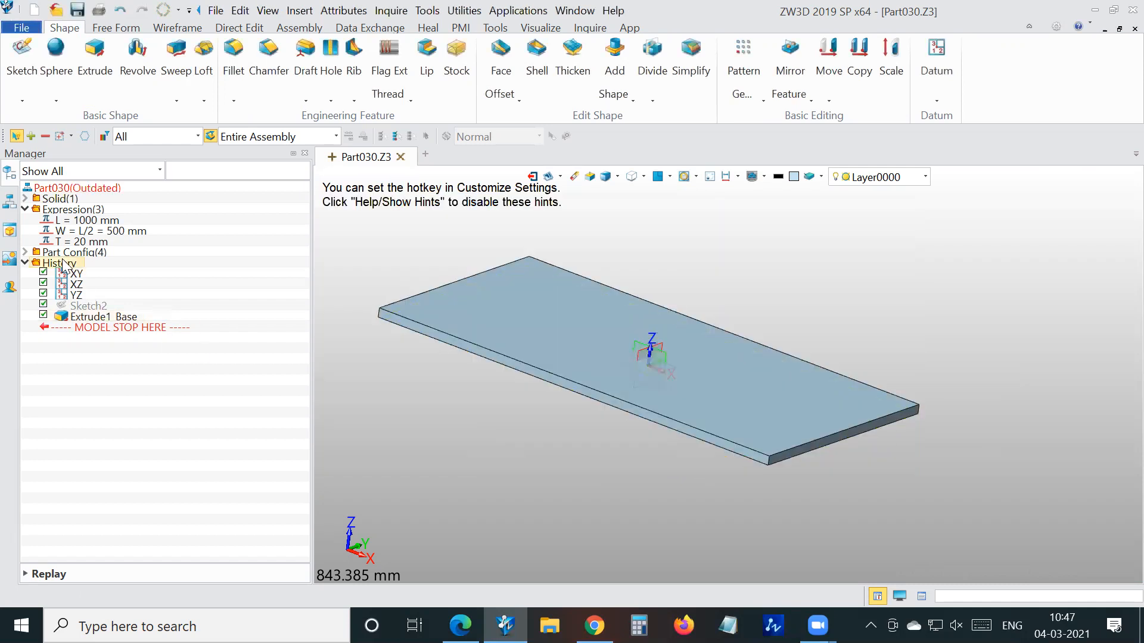
click(25, 252)
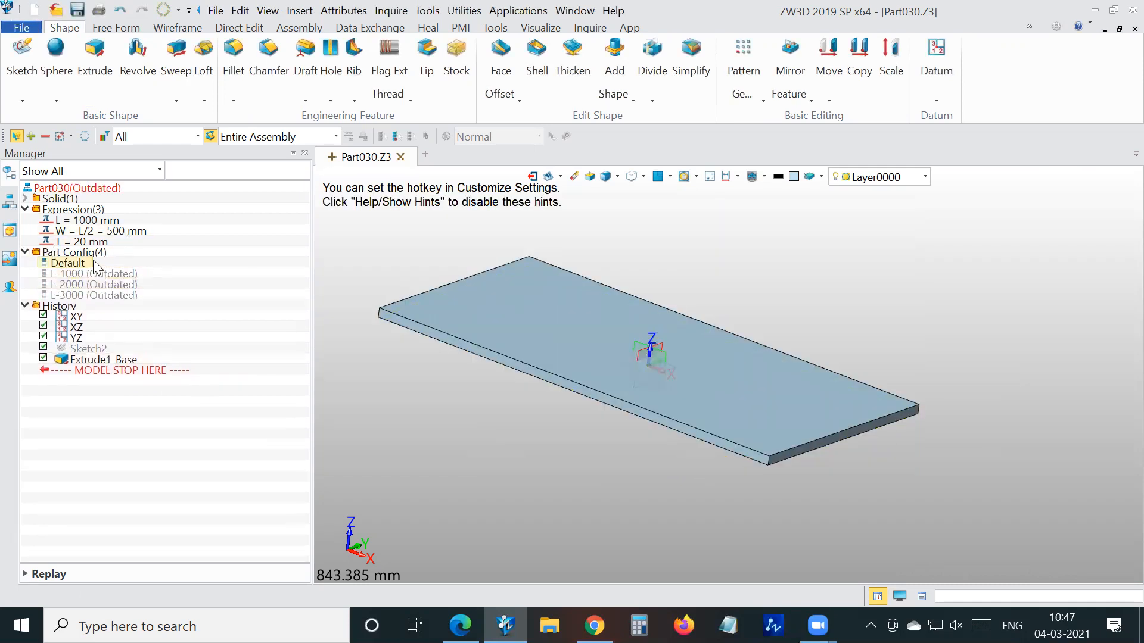
right_click(97, 256)
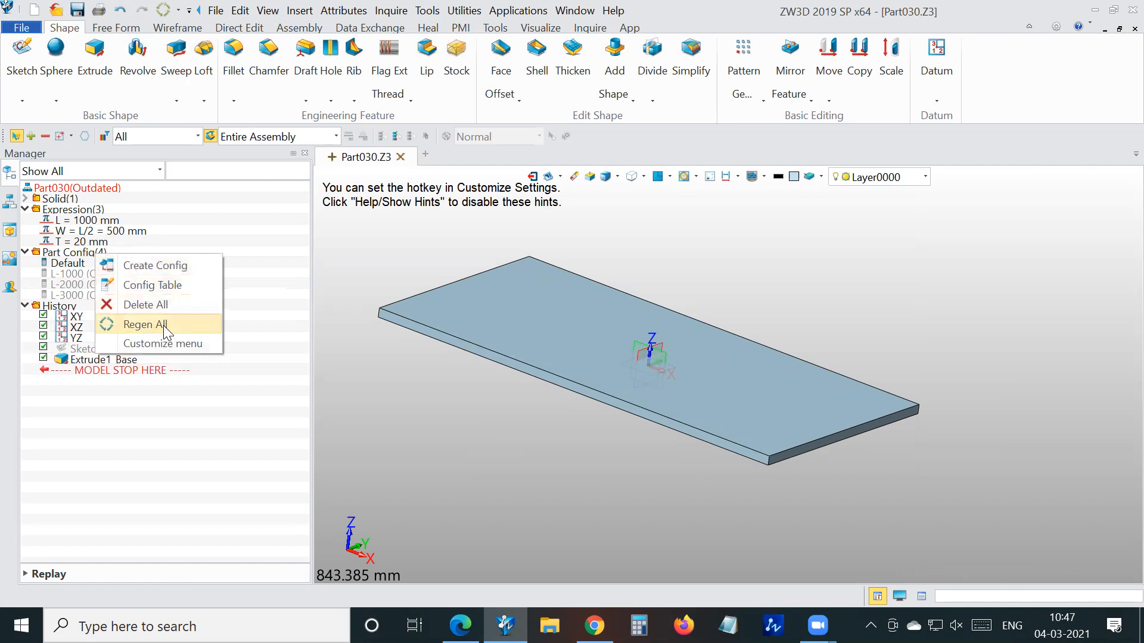
click(149, 324)
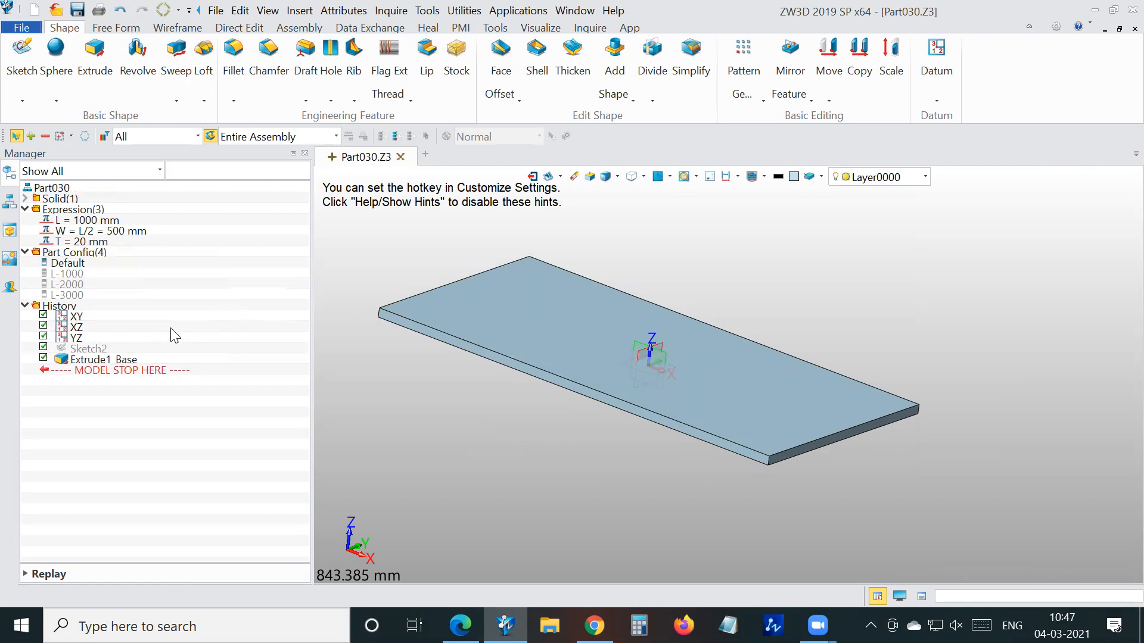
Activate the L-1000, L-2000 and L-3000 configurations one after another, leaving L-3000 active
click(76, 274)
double_click(77, 285)
double_click(78, 295)
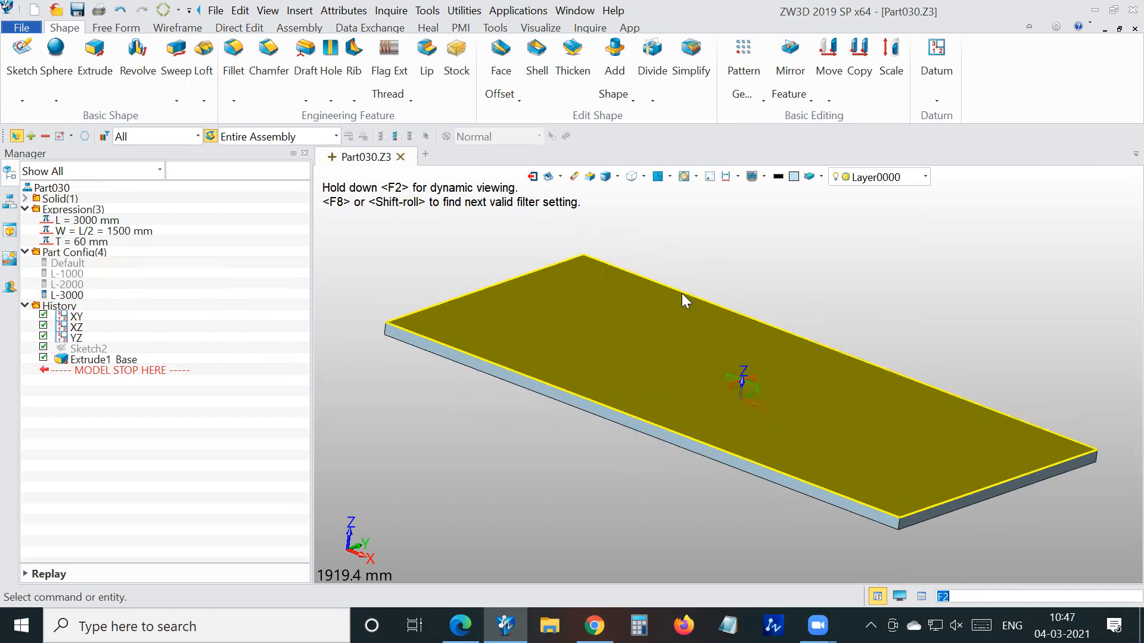
Leave the plate part and create a new Part/Assembly object named ASSY with the default template
click(528, 177)
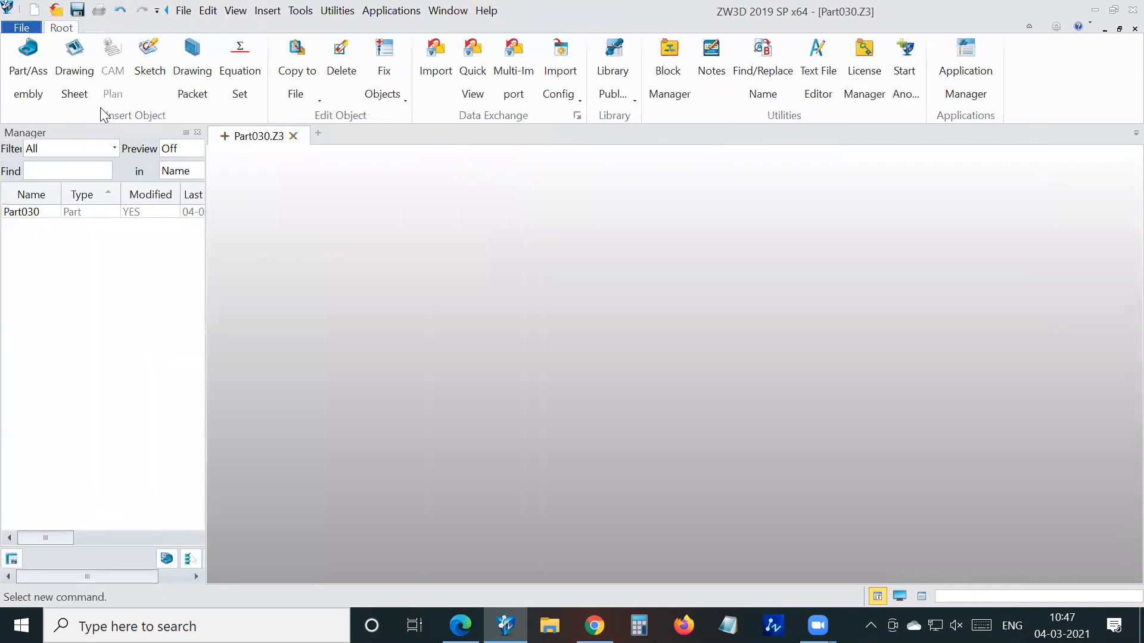
click(33, 95)
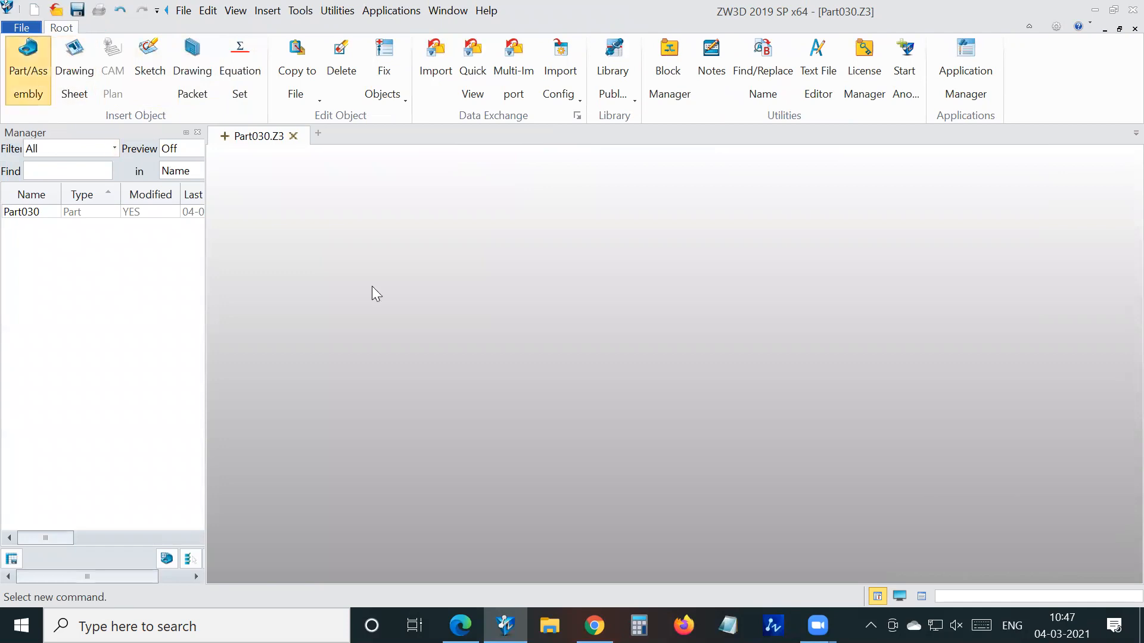
text(ASSY)
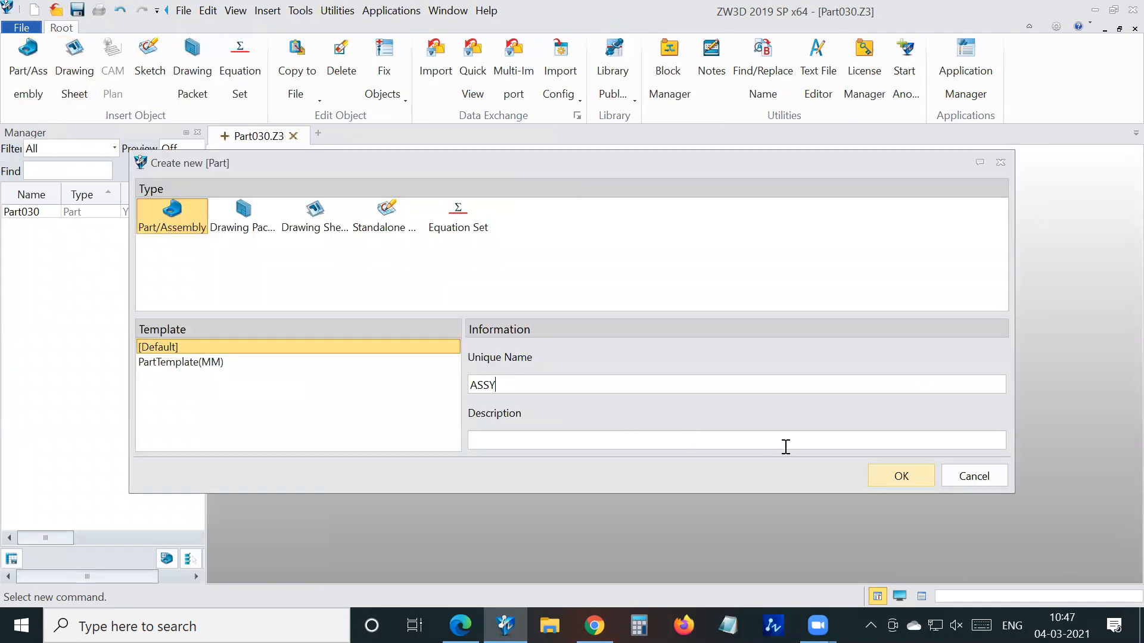
click(897, 475)
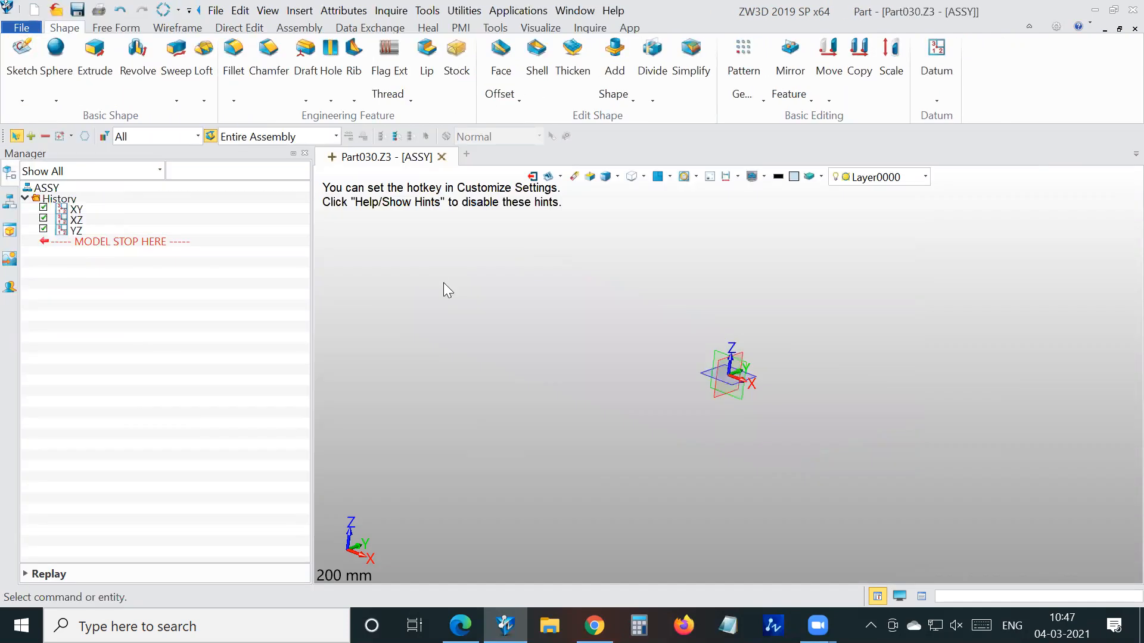
Insert Part030 in its L-1000 configuration into the assembly near the origin
click(296, 28)
click(19, 90)
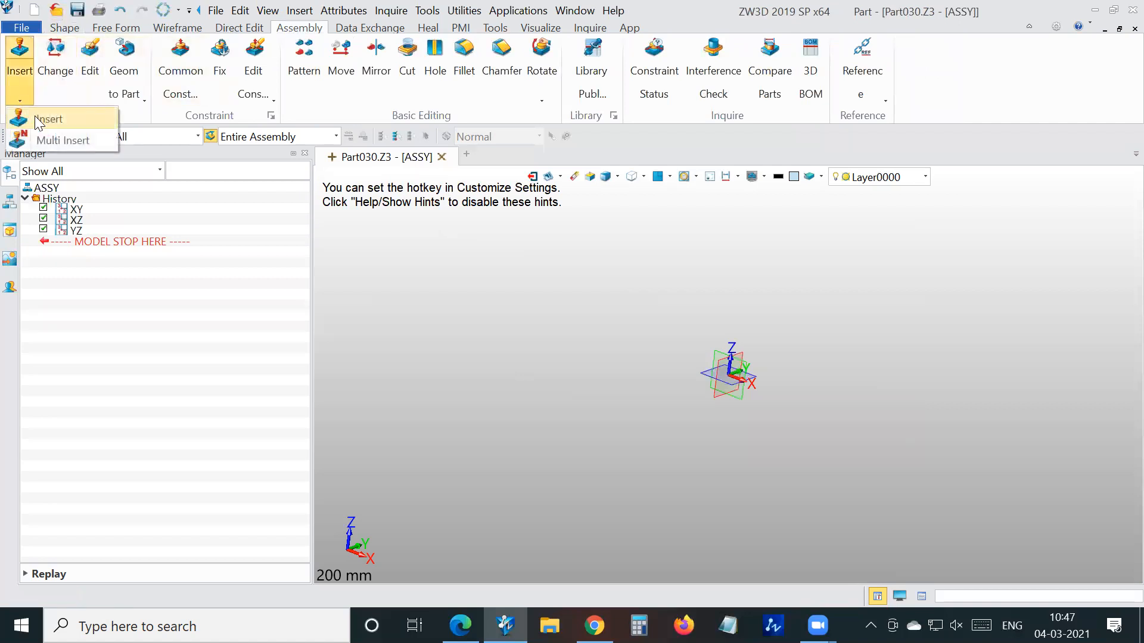
click(38, 120)
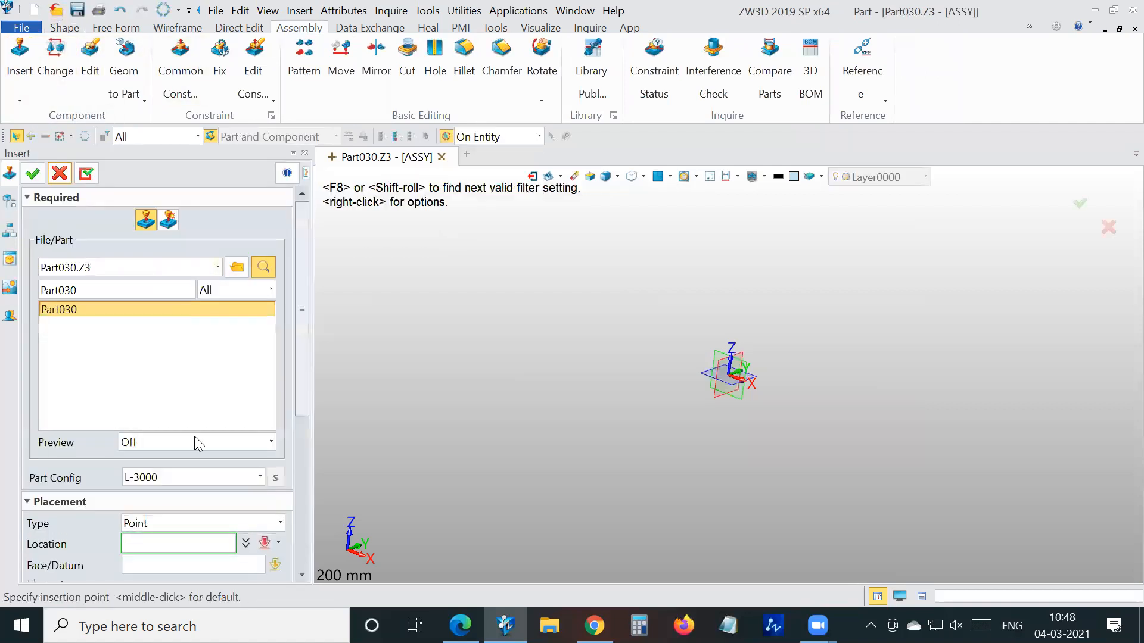
click(250, 475)
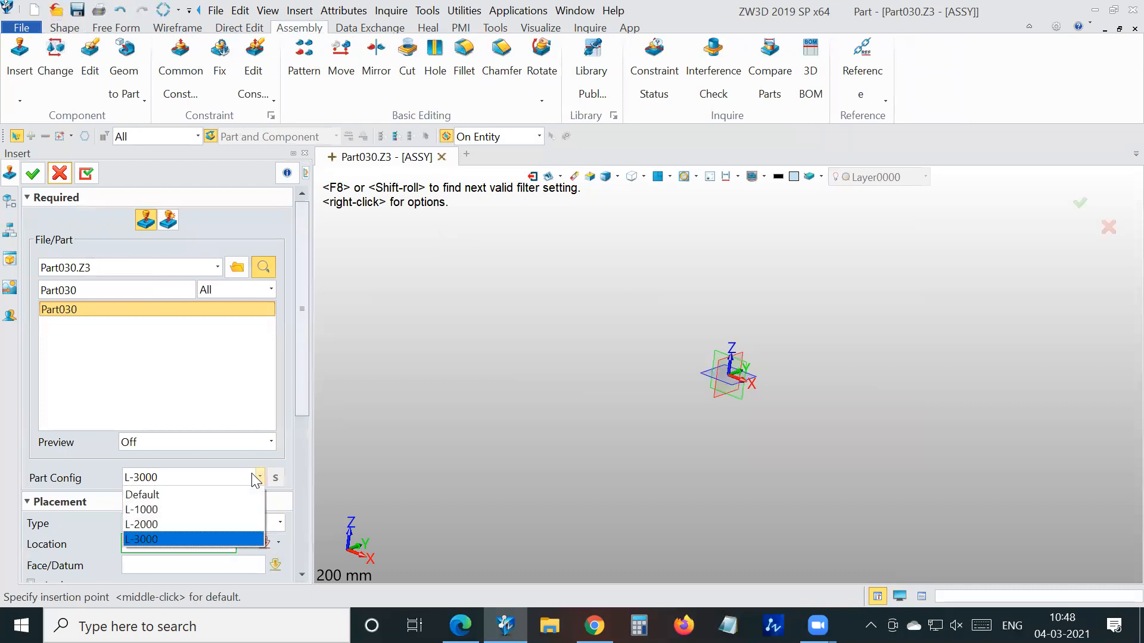
click(202, 510)
click(674, 330)
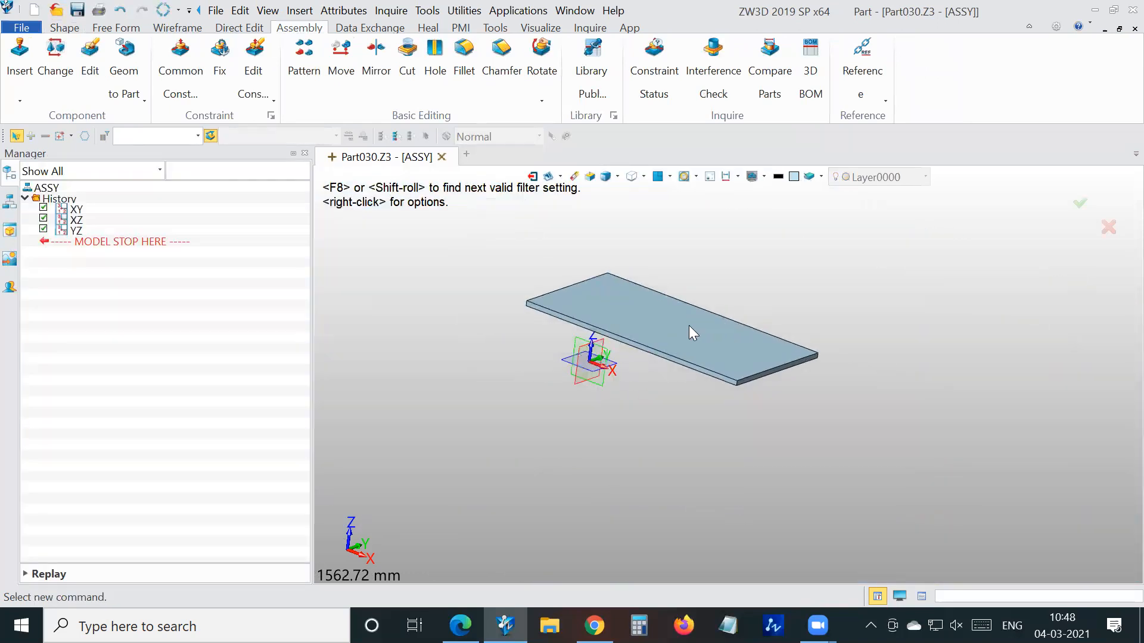
click(39, 174)
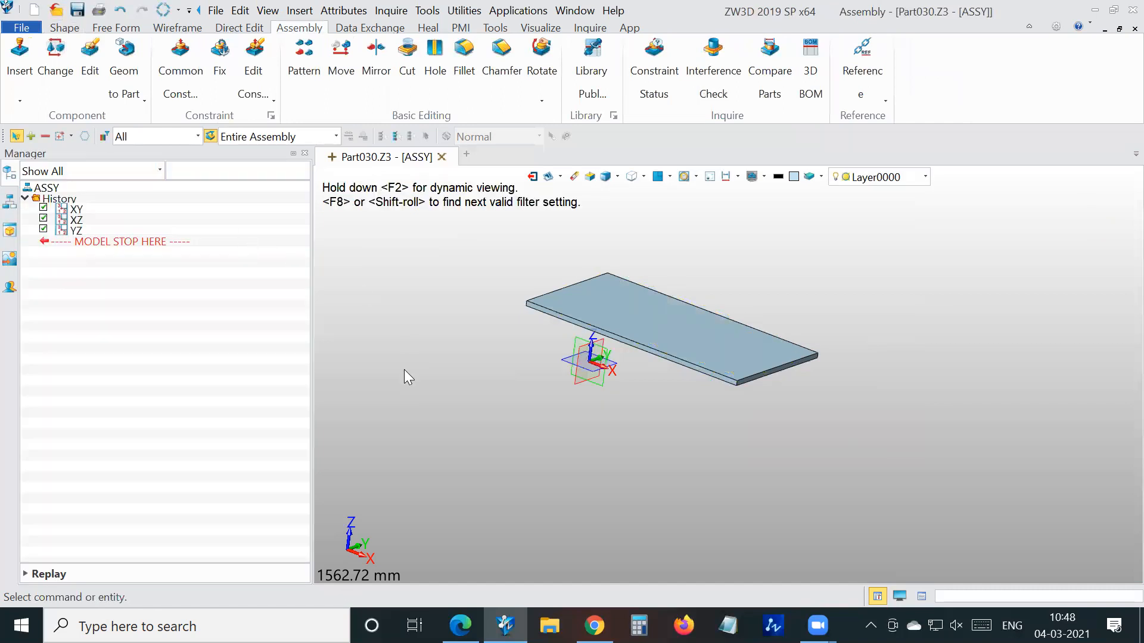
Insert a second Part030 in its L-2000 configuration beside the L-1000 plate, without adding constraints
click(17, 102)
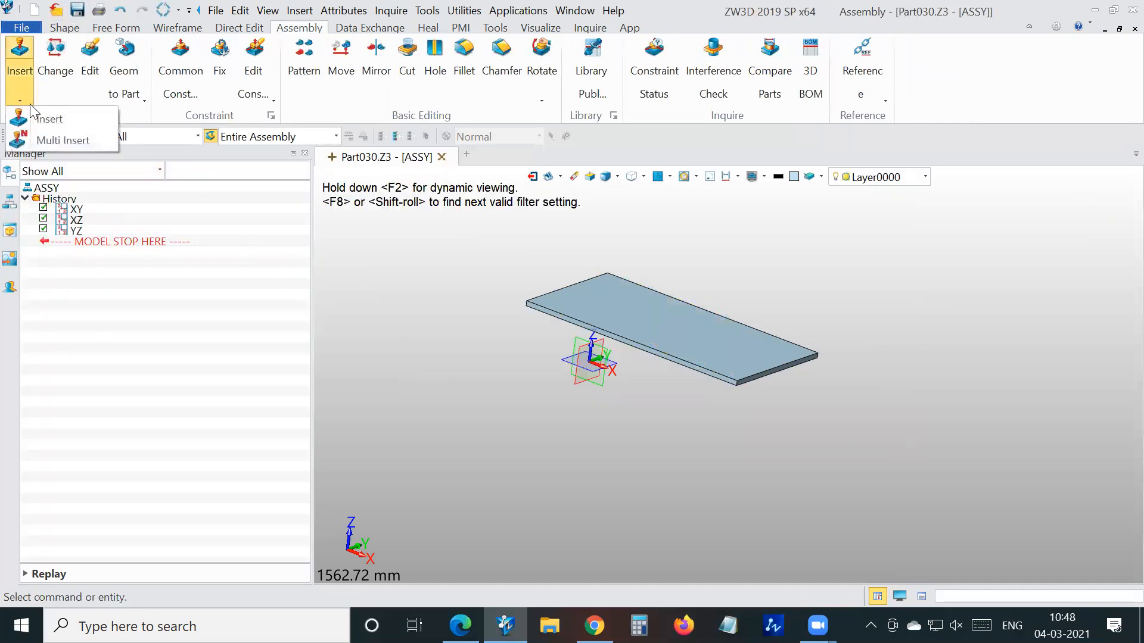
click(46, 120)
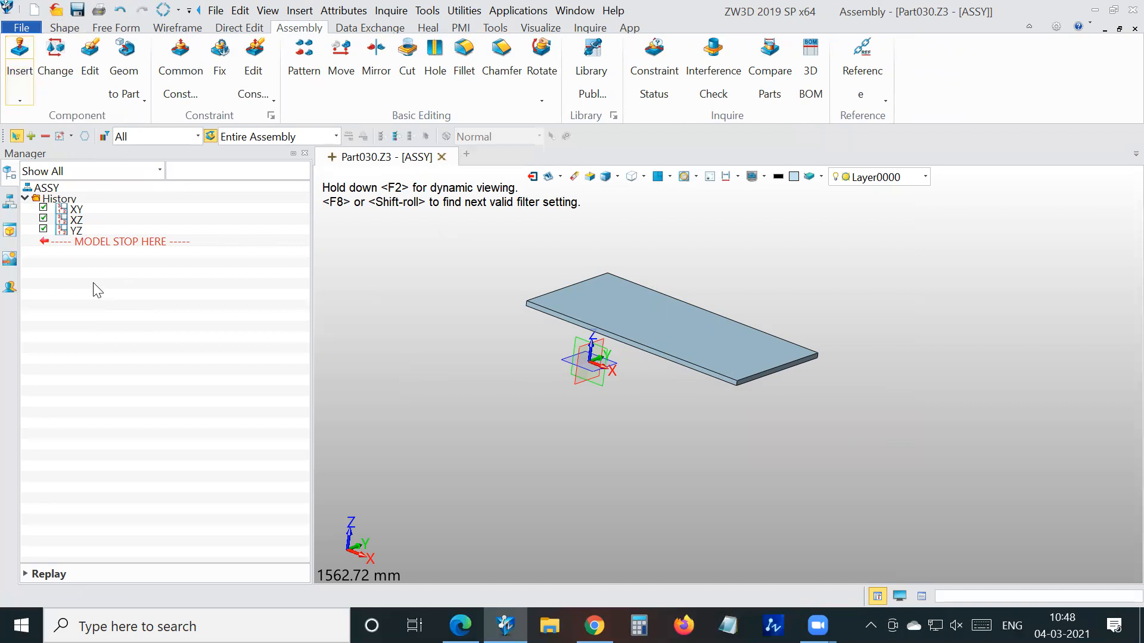
click(197, 477)
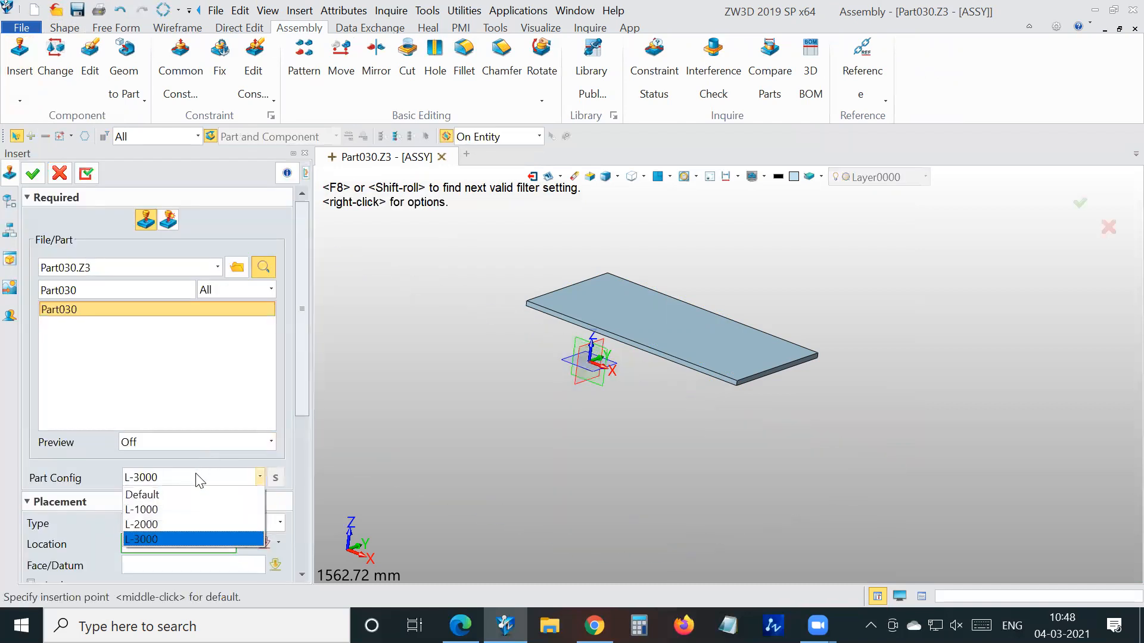
click(168, 507)
click(34, 174)
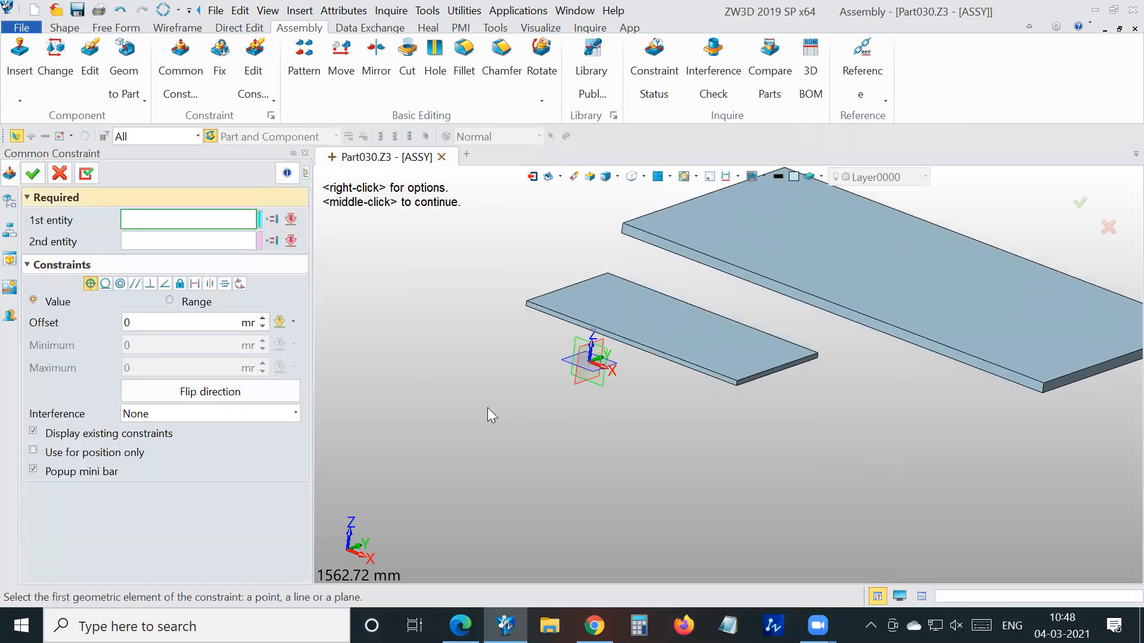
key(Escape)
Insert a third Part030 in its L-3000 configuration at about 2240, 1950, 850, beyond the L-2000 plate, without constraints
scroll(543, 426, down, 5)
click(22, 99)
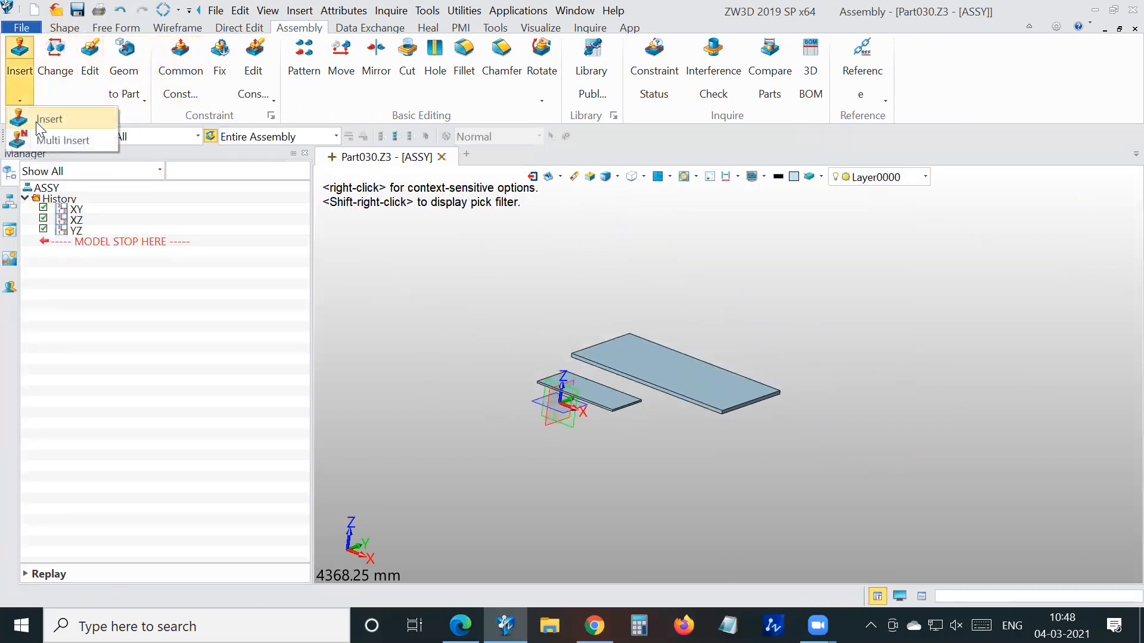
click(37, 123)
click(261, 478)
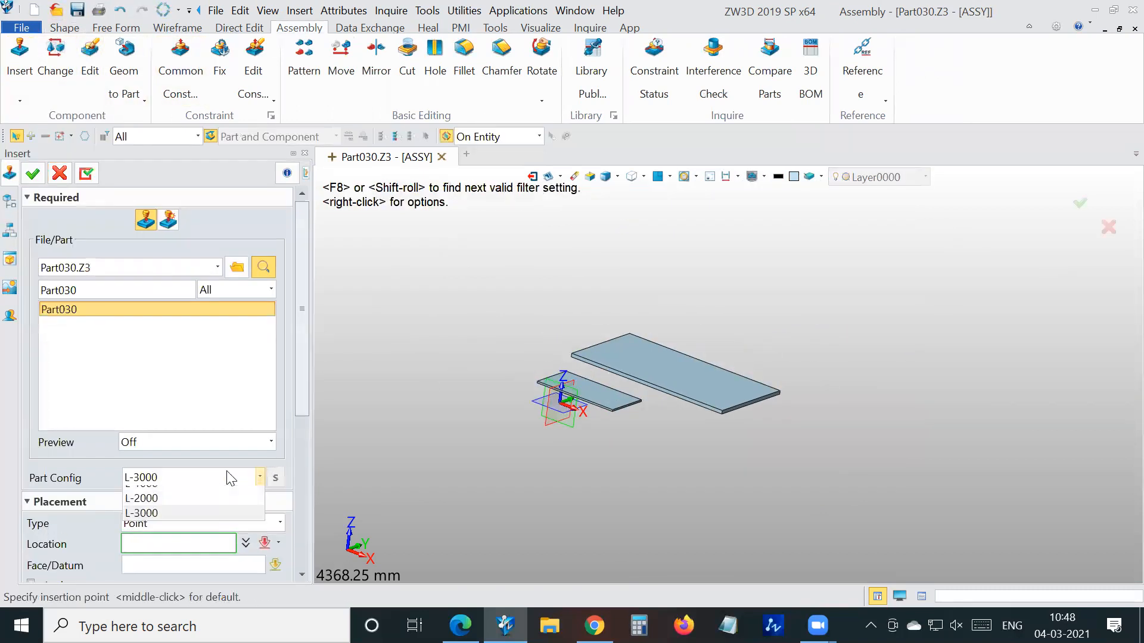
click(174, 539)
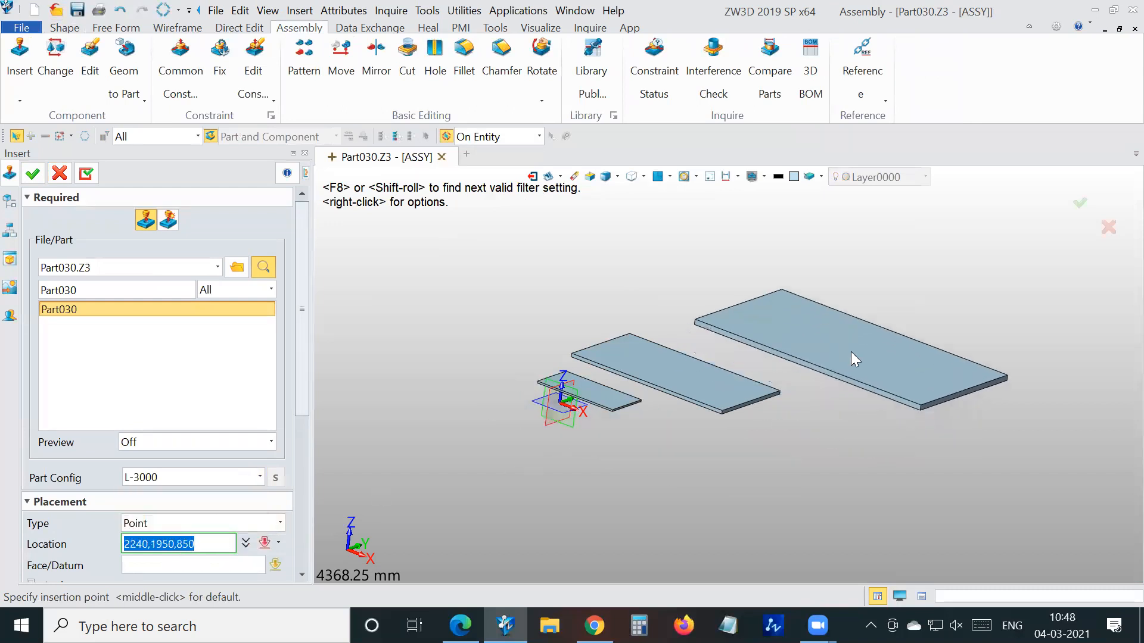
click(850, 352)
key(Escape)
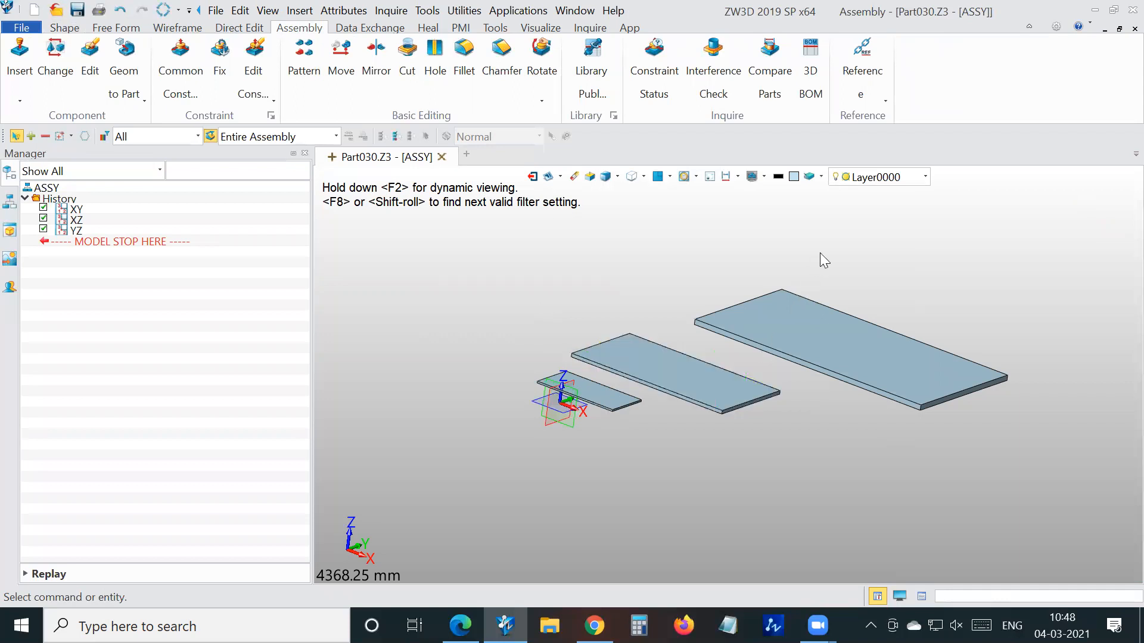
Look over the three inserted plates and close Part030.Z3 without saving the changes
scroll(676, 231, down, 2)
scroll(730, 264, up, 1)
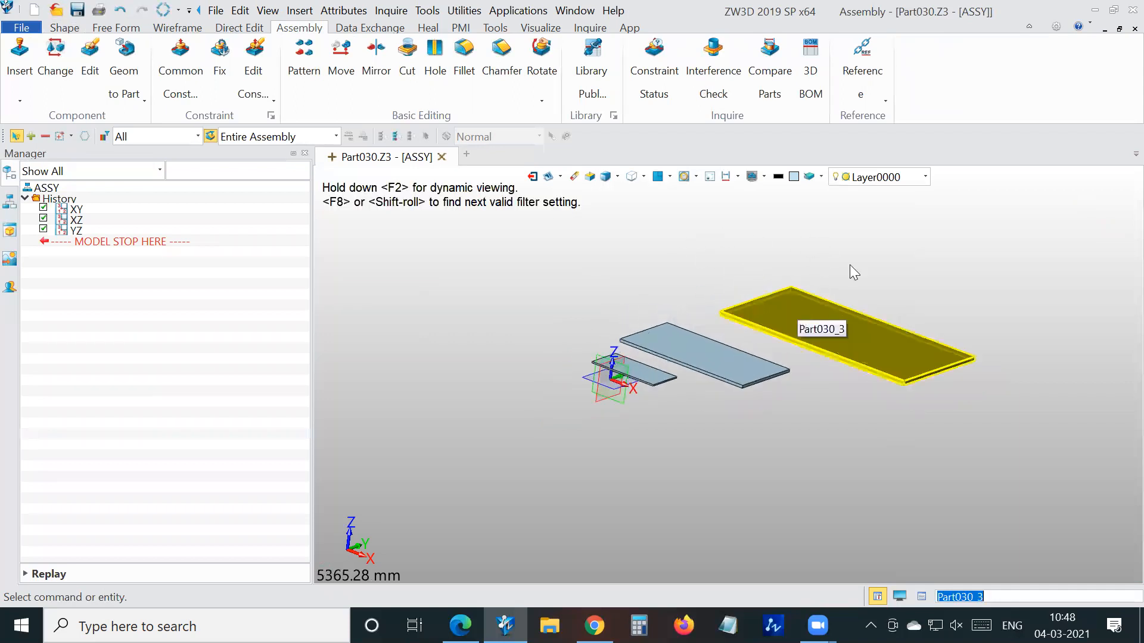
middle_drag(652, 250, 665, 243)
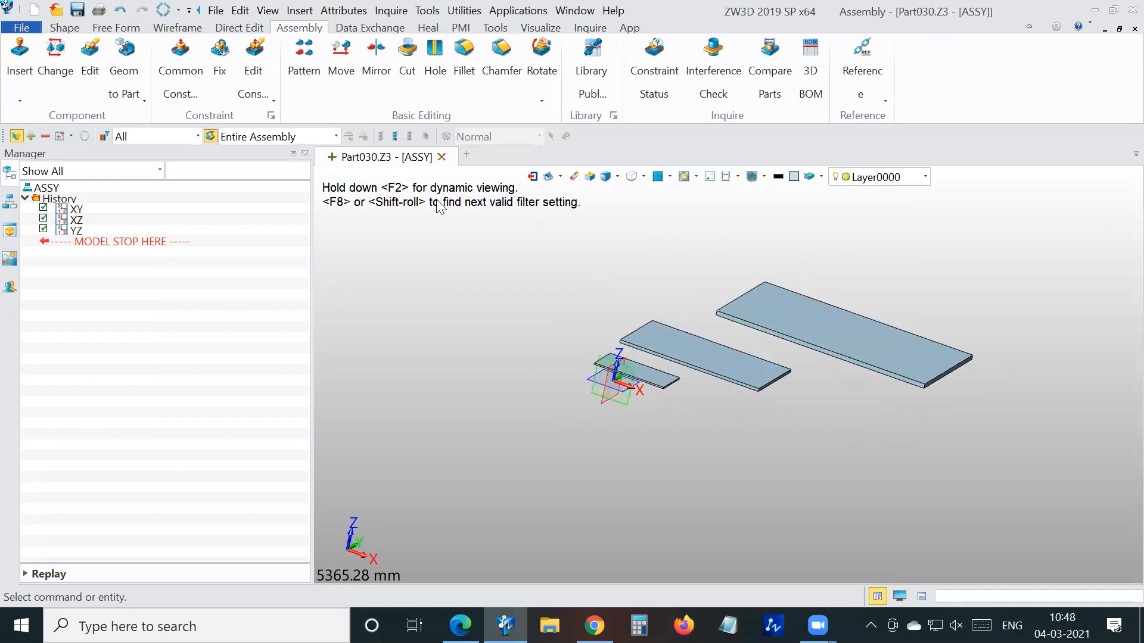
click(441, 158)
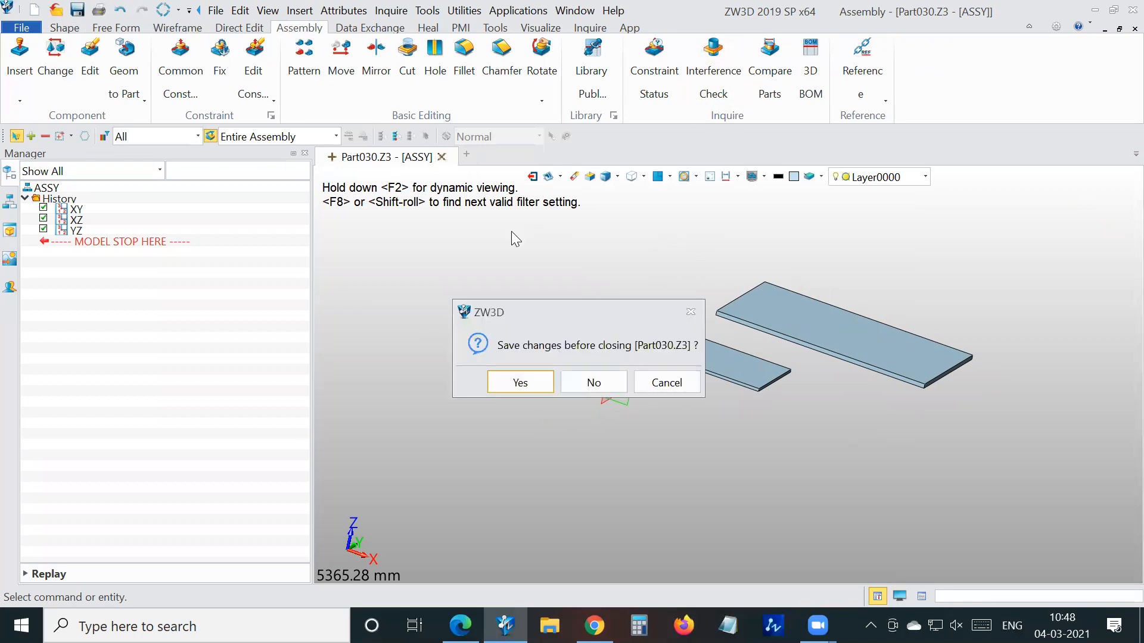
click(611, 380)
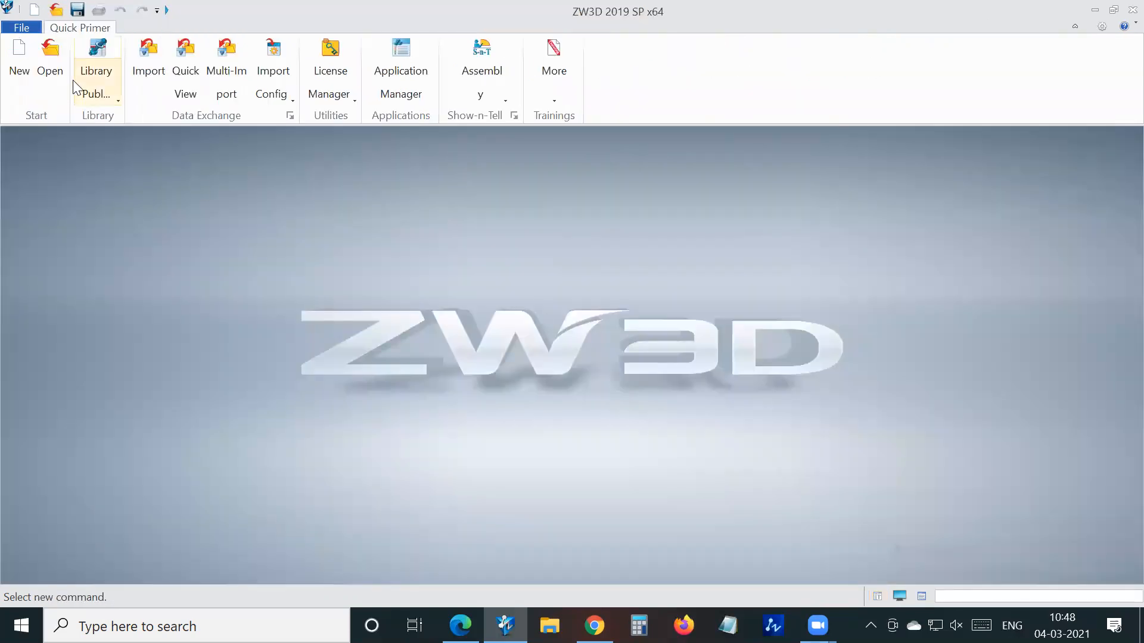
Open the FINAL ASSY file from the ZW3D folder and display its assembly component tree
click(52, 55)
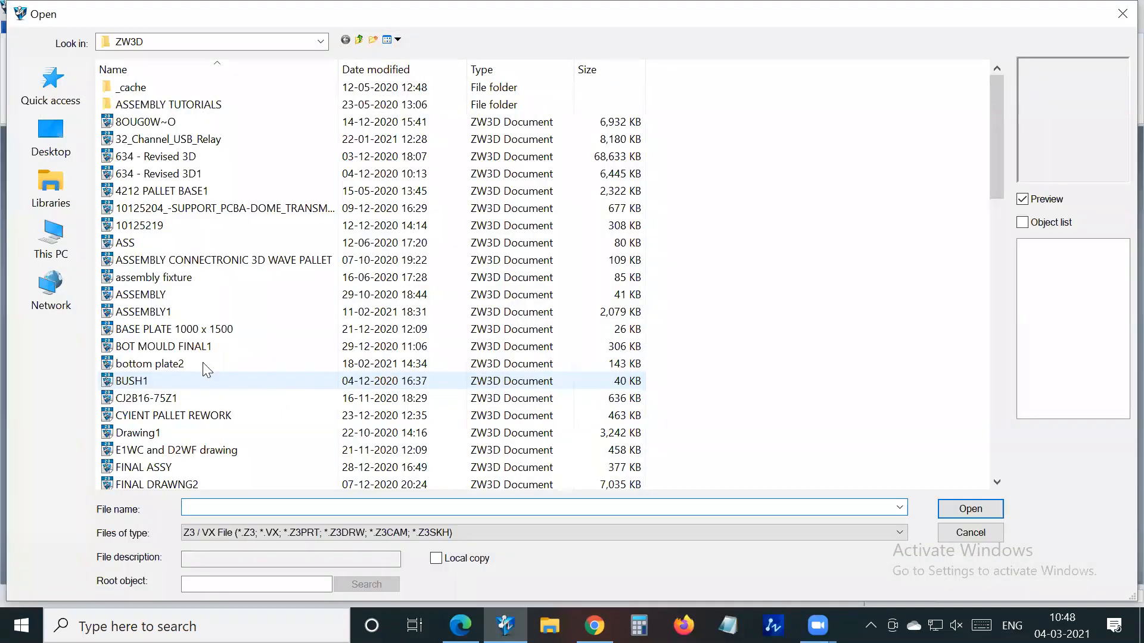
scroll(205, 367, down, 4)
click(130, 260)
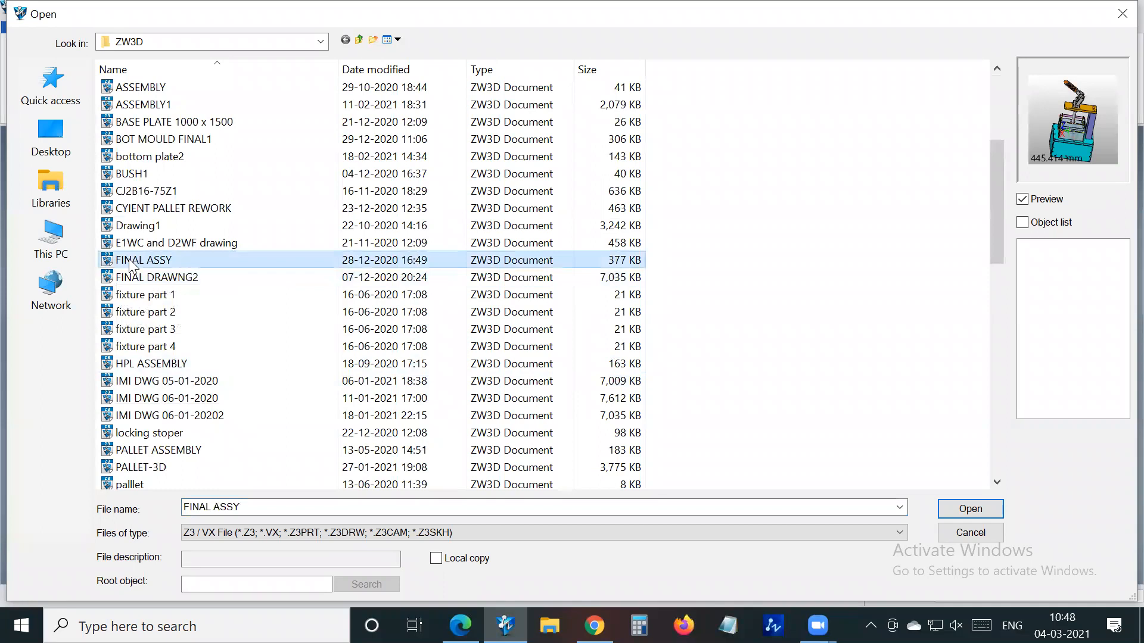
click(946, 508)
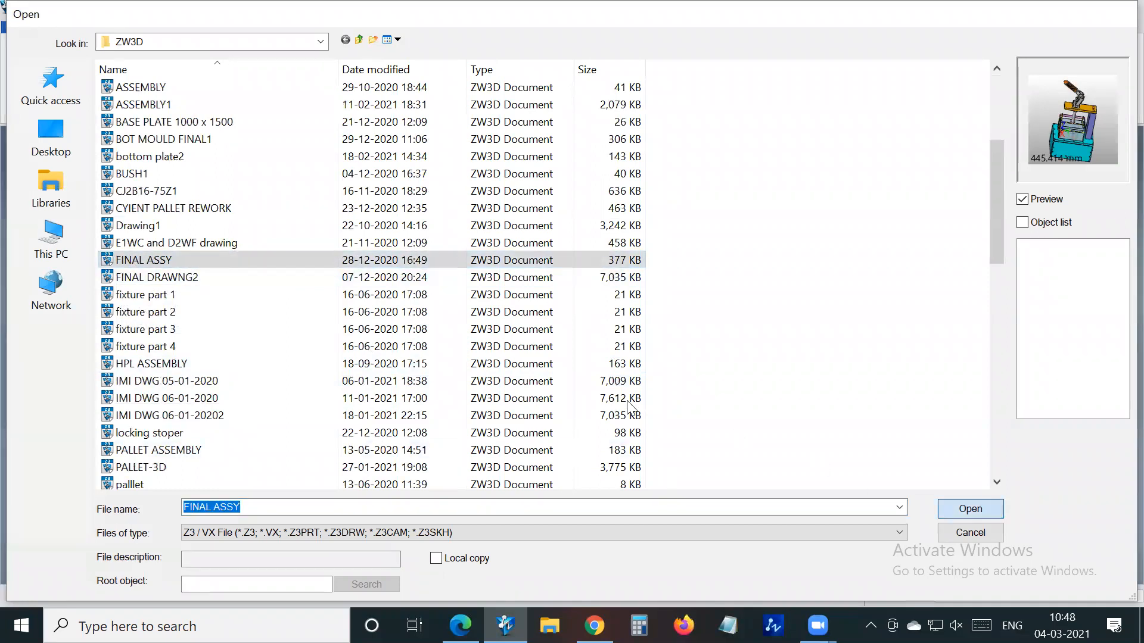
scroll(783, 272, down, 2)
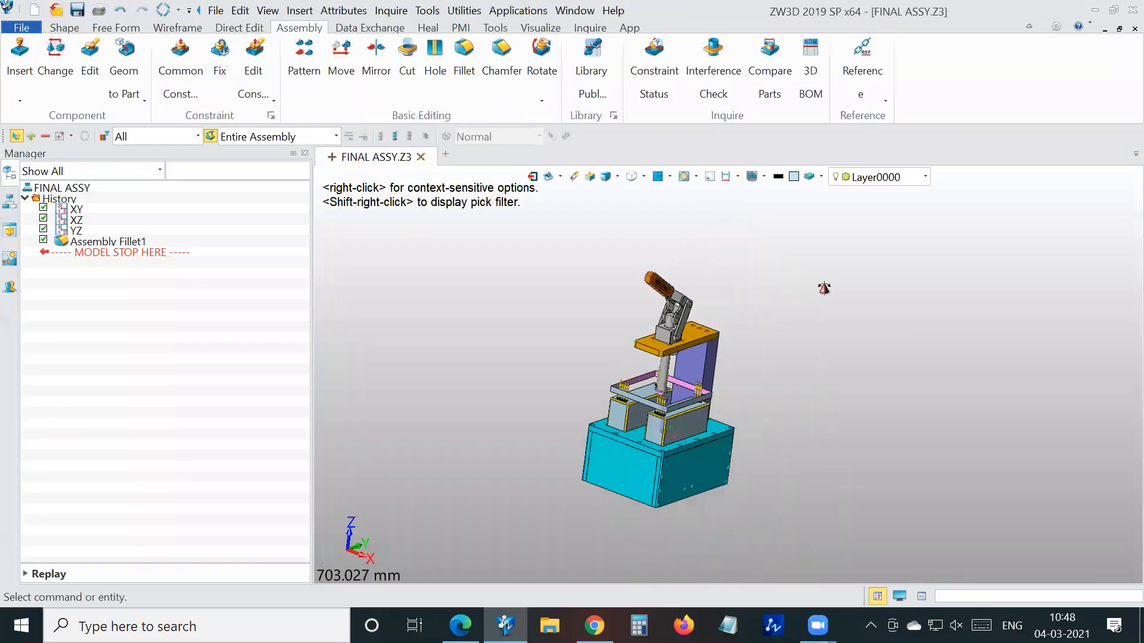
right_drag(826, 290, 760, 318)
click(10, 201)
scroll(833, 357, down, 2)
scroll(830, 354, down, 1)
Run an Interference Check on the complete assembly with the scope Only among the picked
click(712, 61)
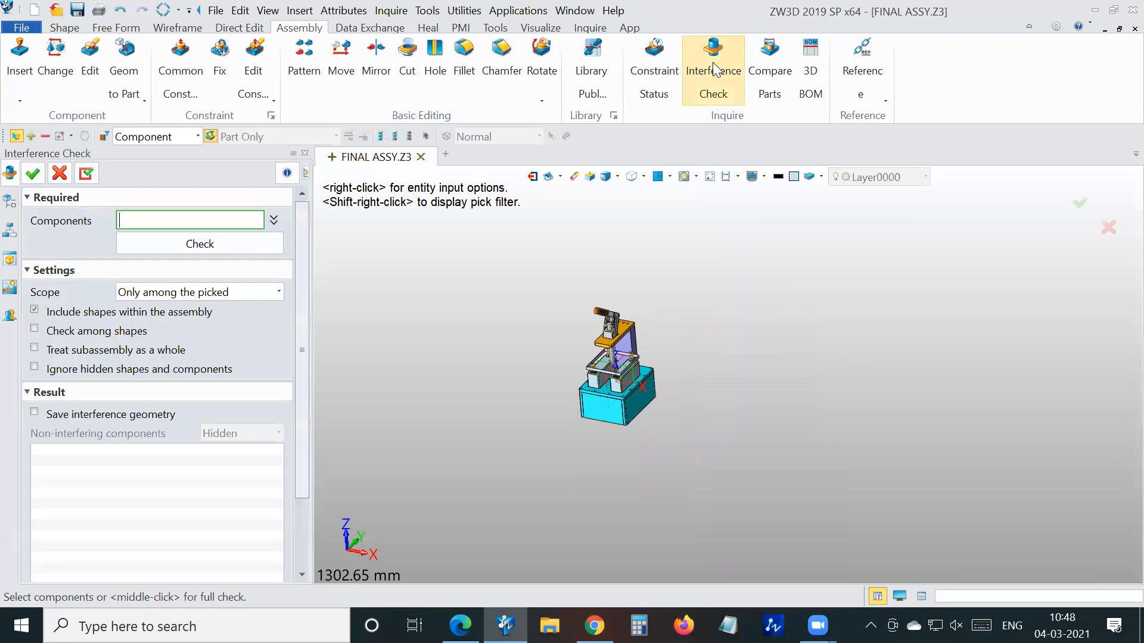
click(204, 241)
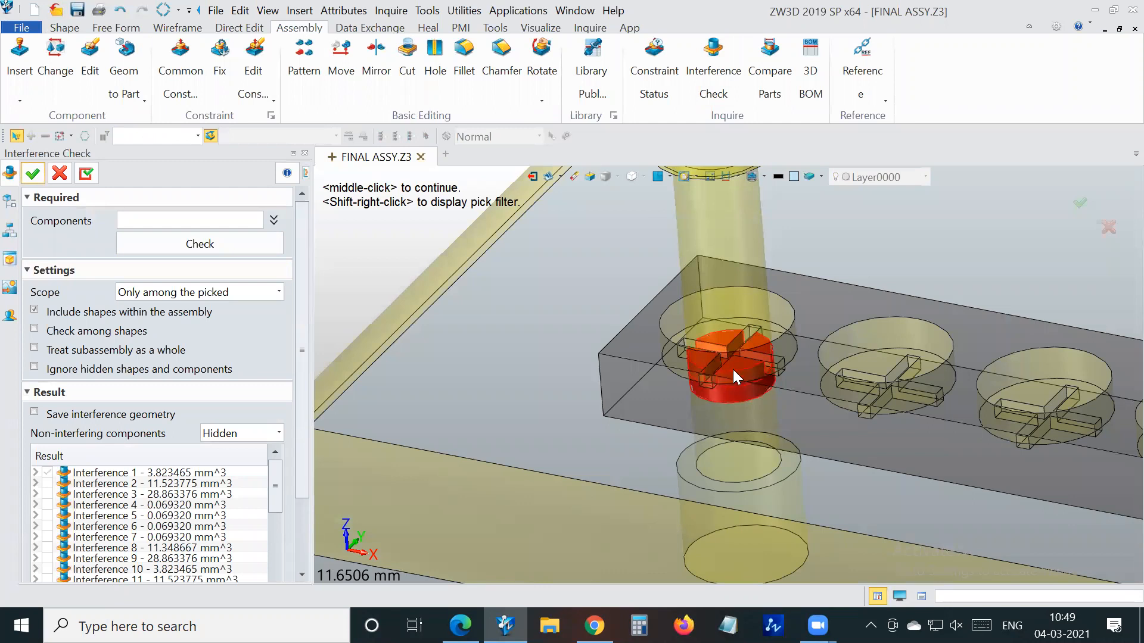
scroll(673, 357, down, 6)
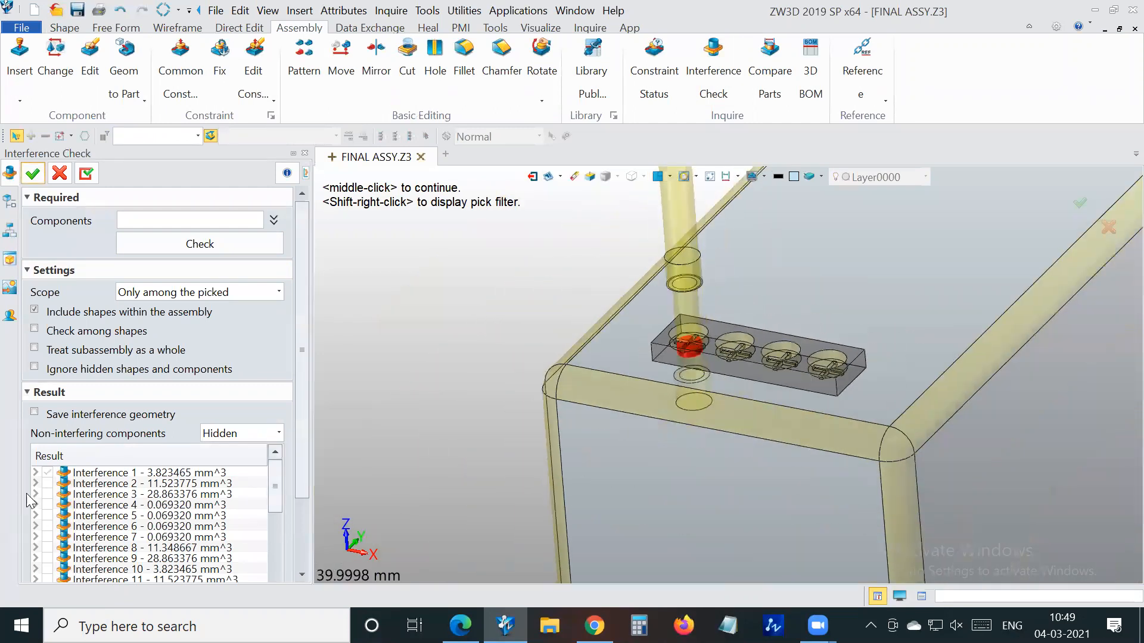
Examine Interference 2 to Interference 5 from the result list in the model, and close the Interference Check
click(46, 483)
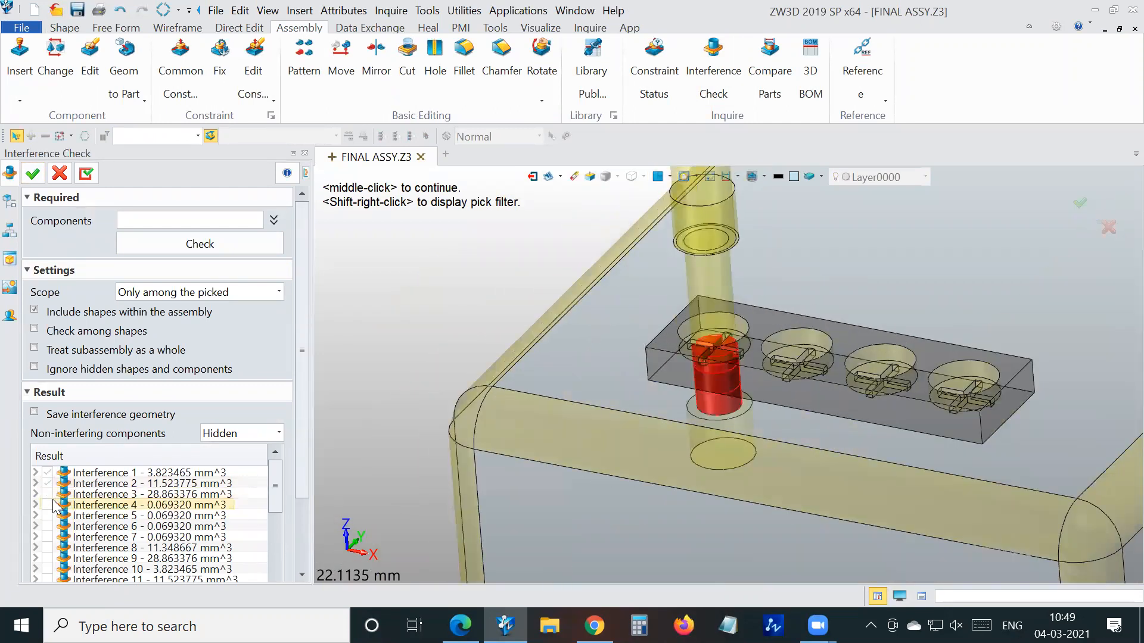
click(48, 494)
click(49, 516)
scroll(53, 495, down, 2)
scroll(53, 500, up, 2)
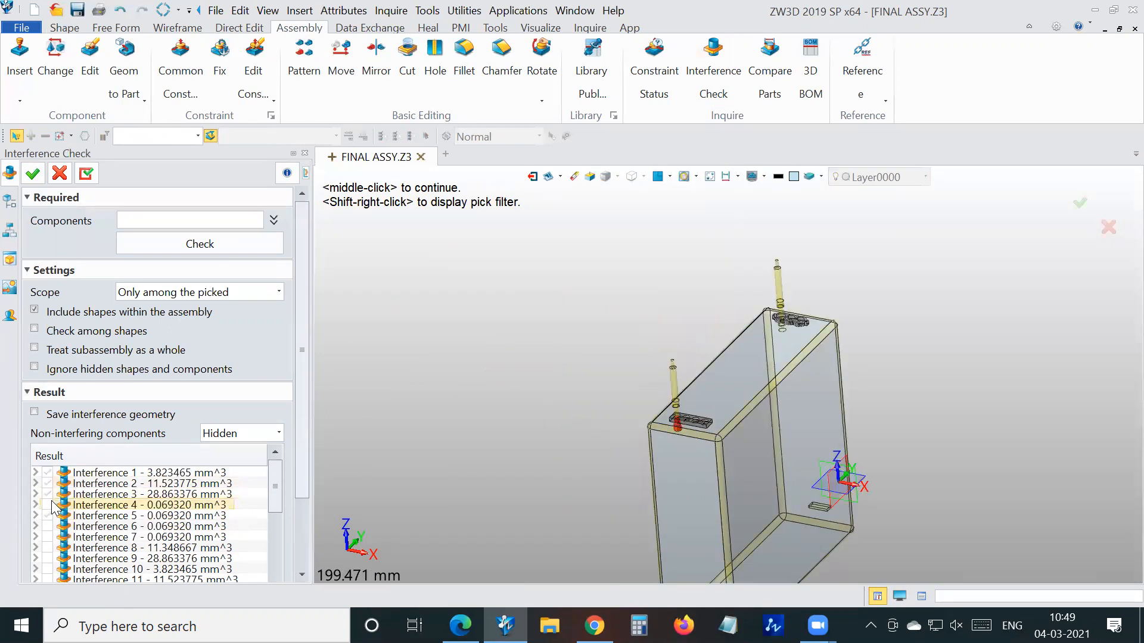
click(49, 505)
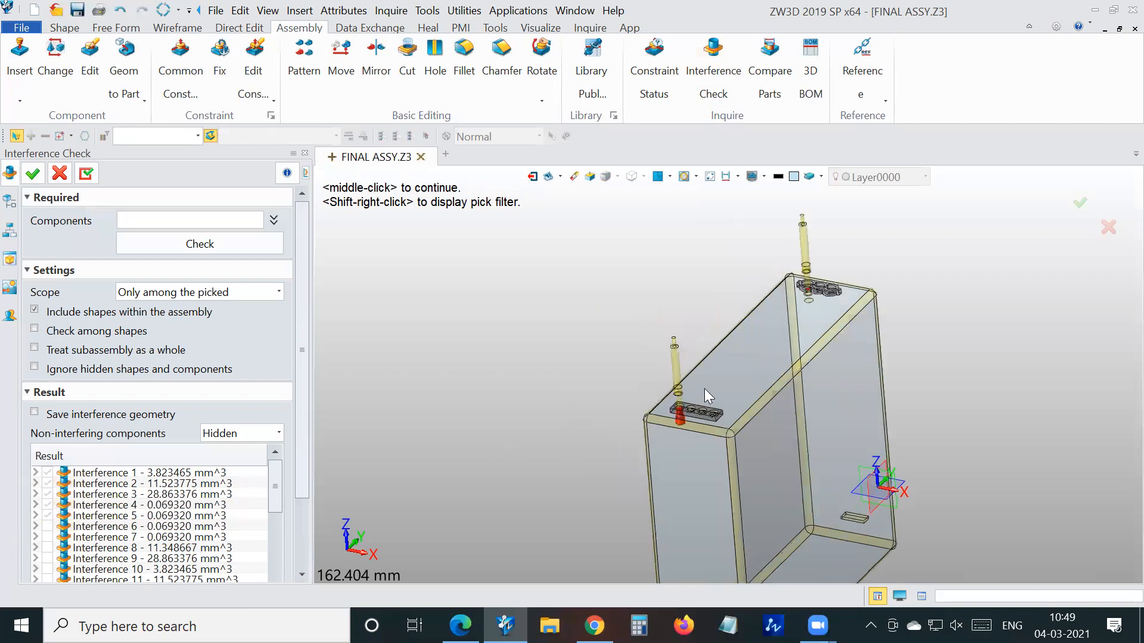
scroll(685, 373, up, 3)
scroll(631, 415, down, 10)
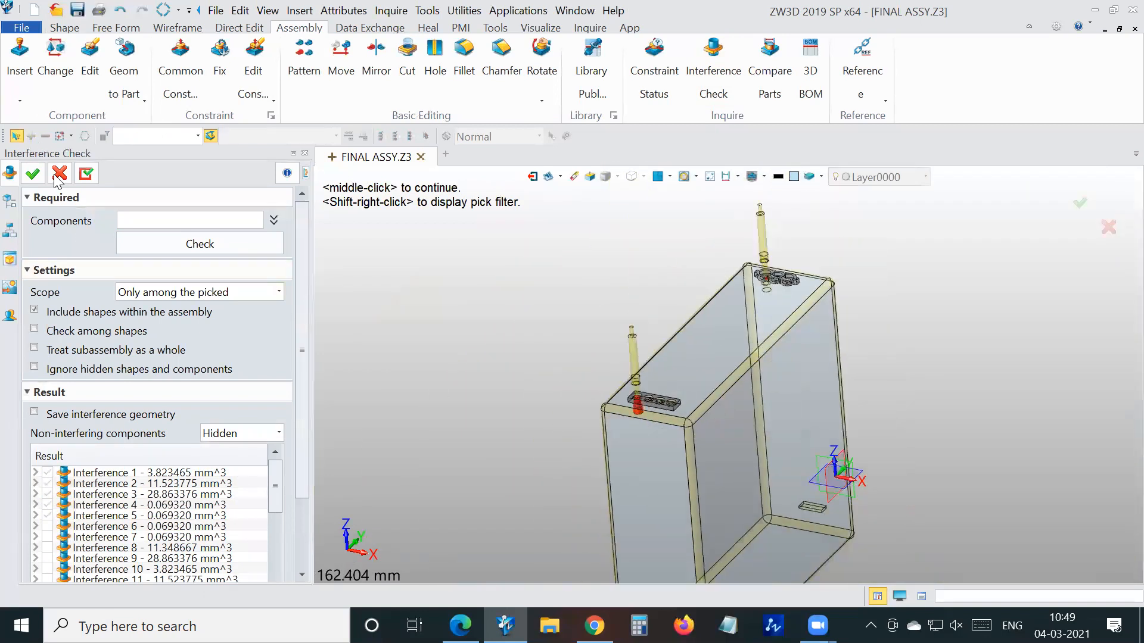
click(58, 174)
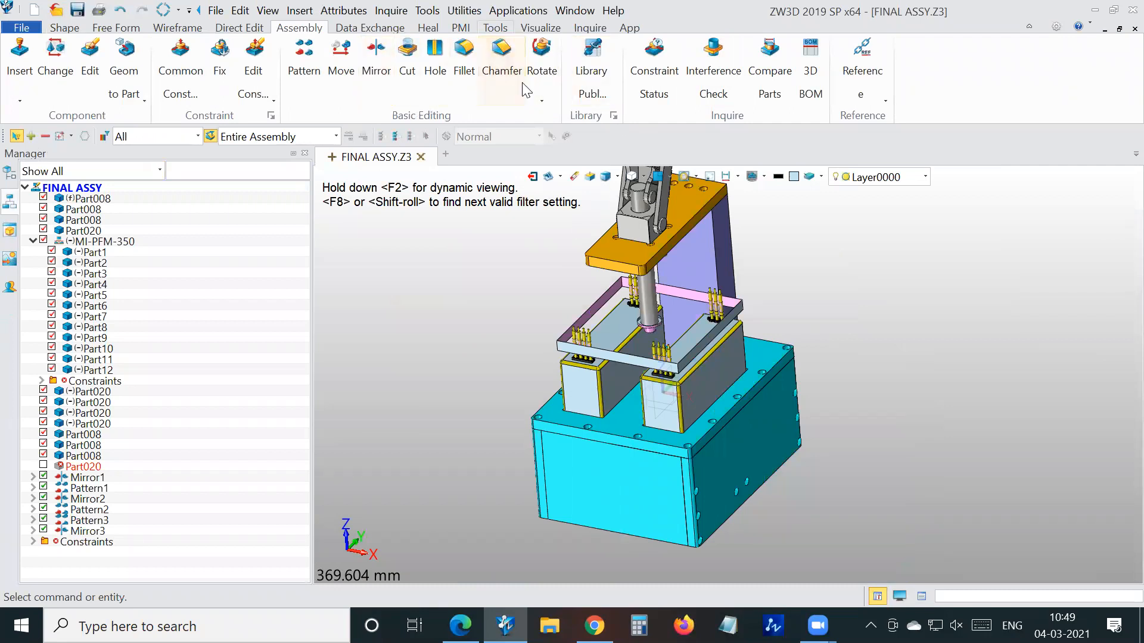
Section the assembly with the box section type, its right plane offset to 46.5 mm, and inspect the cut around the pins
click(122, 242)
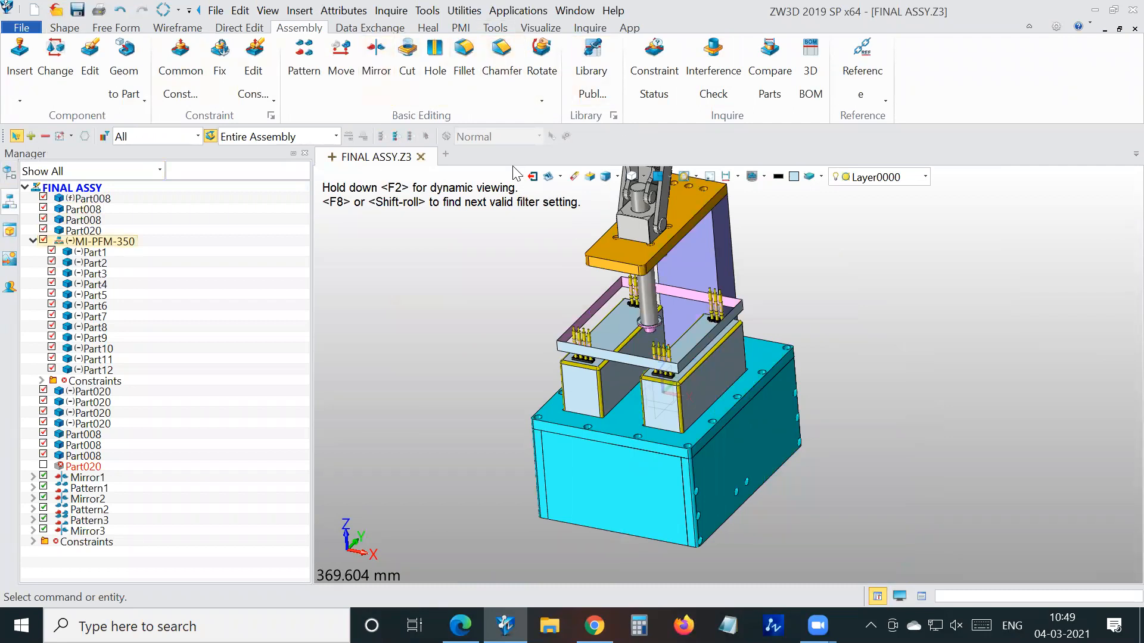
click(590, 28)
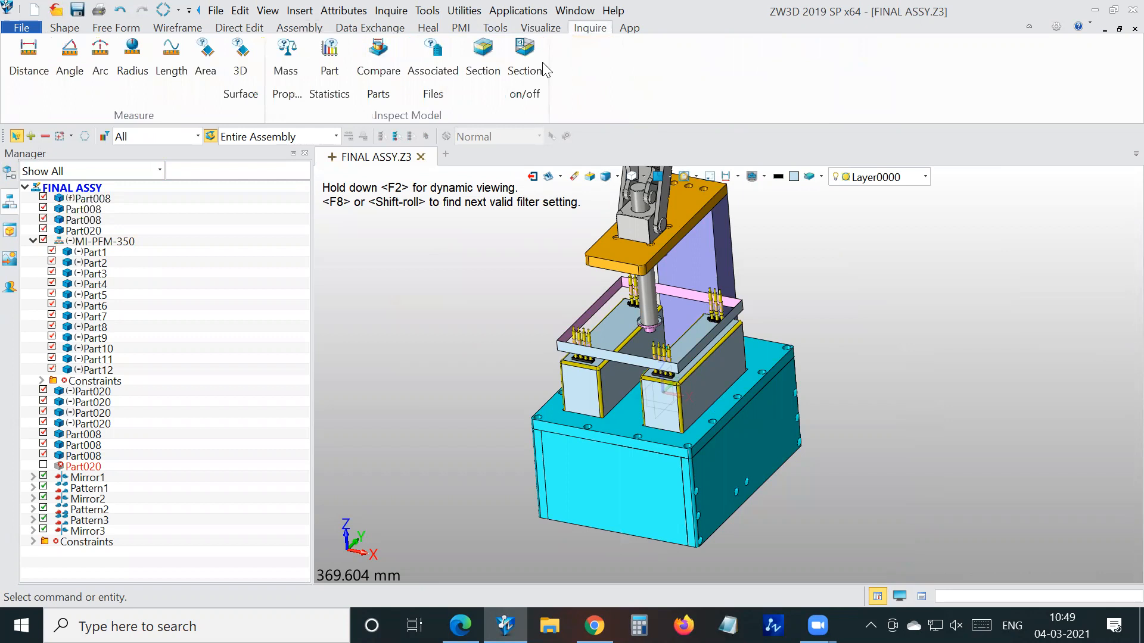
click(483, 66)
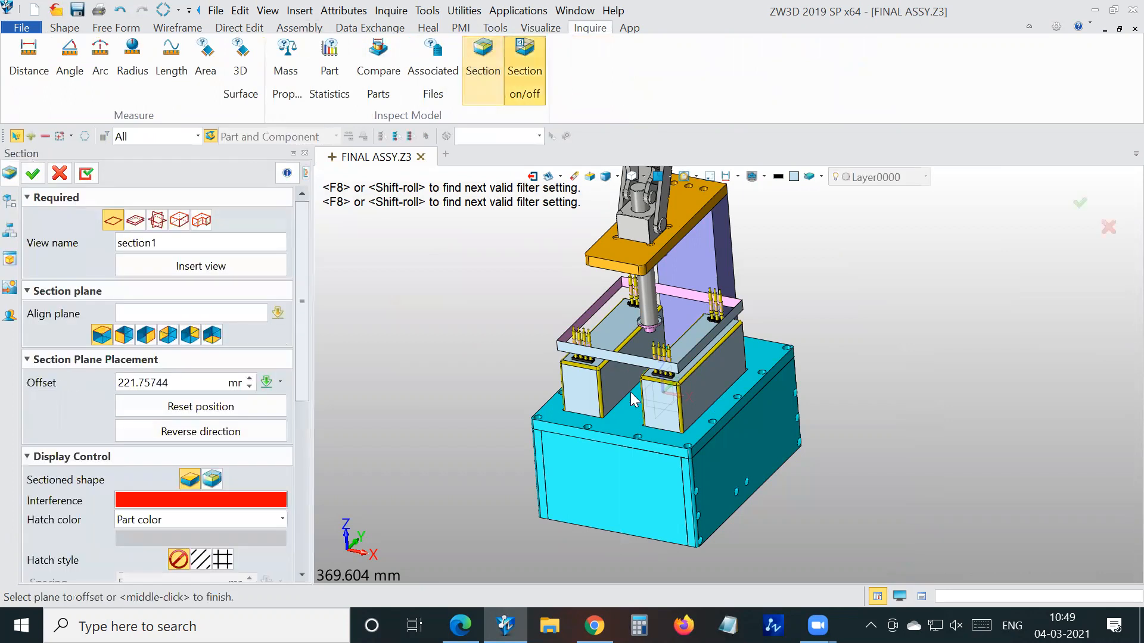
click(179, 220)
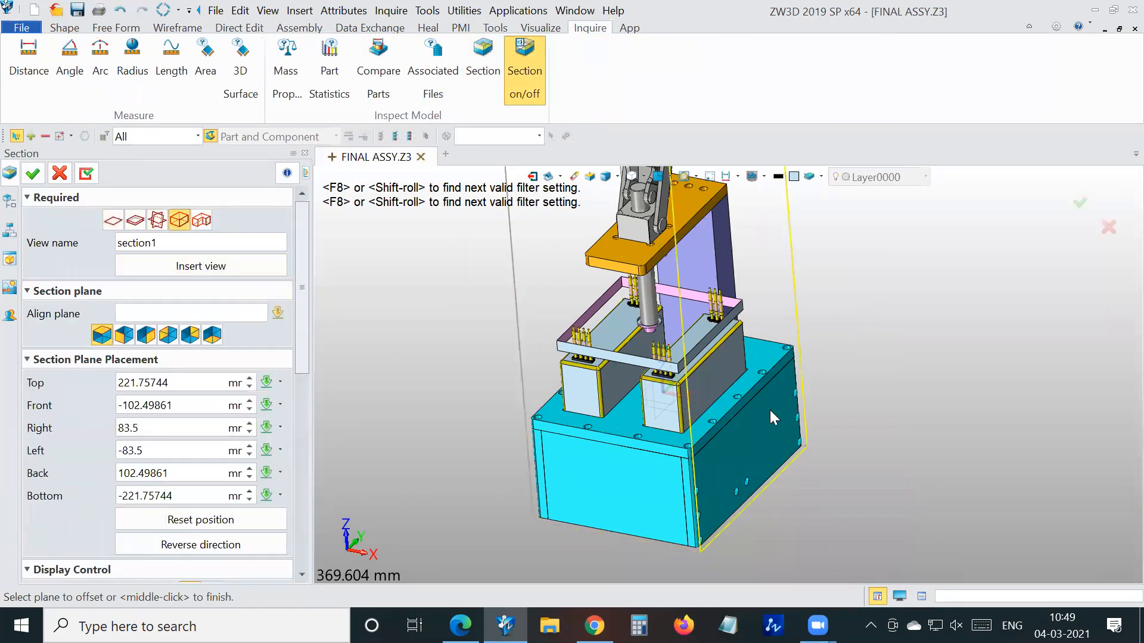
drag(766, 288, 734, 289)
drag(731, 286, 722, 286)
scroll(667, 362, up, 3)
scroll(667, 363, up, 6)
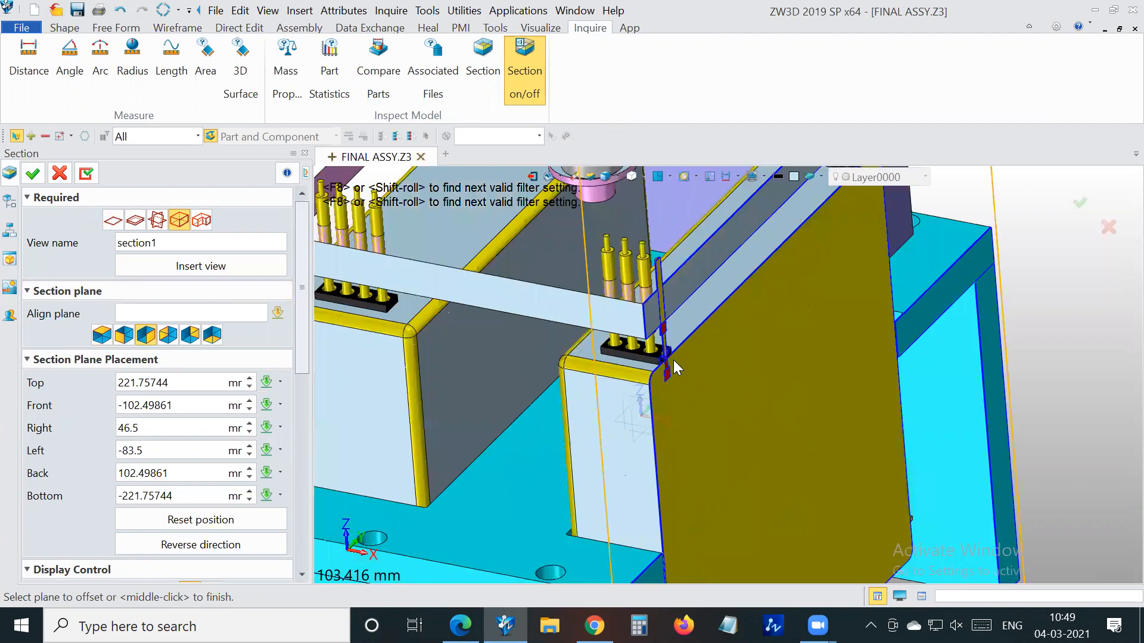
scroll(673, 387, down, 1)
scroll(697, 405, down, 4)
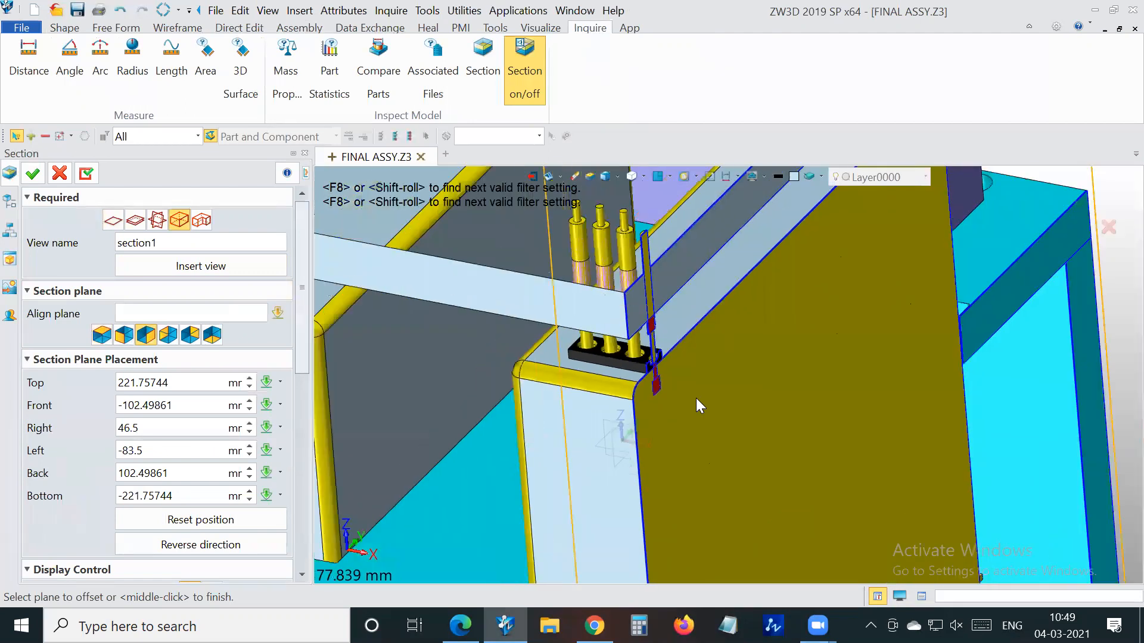
right_drag(810, 320, 790, 304)
scroll(369, 387, up, 3)
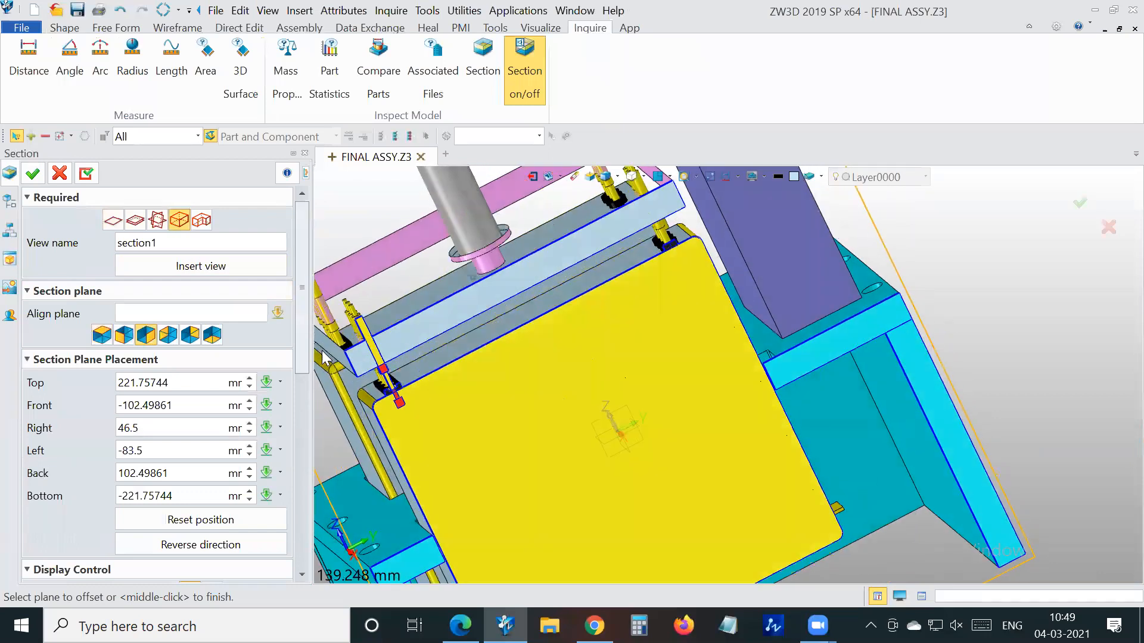
Hatch the cut faces with diagonal lines, examine the highlighted interference at the pin, and cancel the section
scroll(288, 467, down, 5)
click(200, 380)
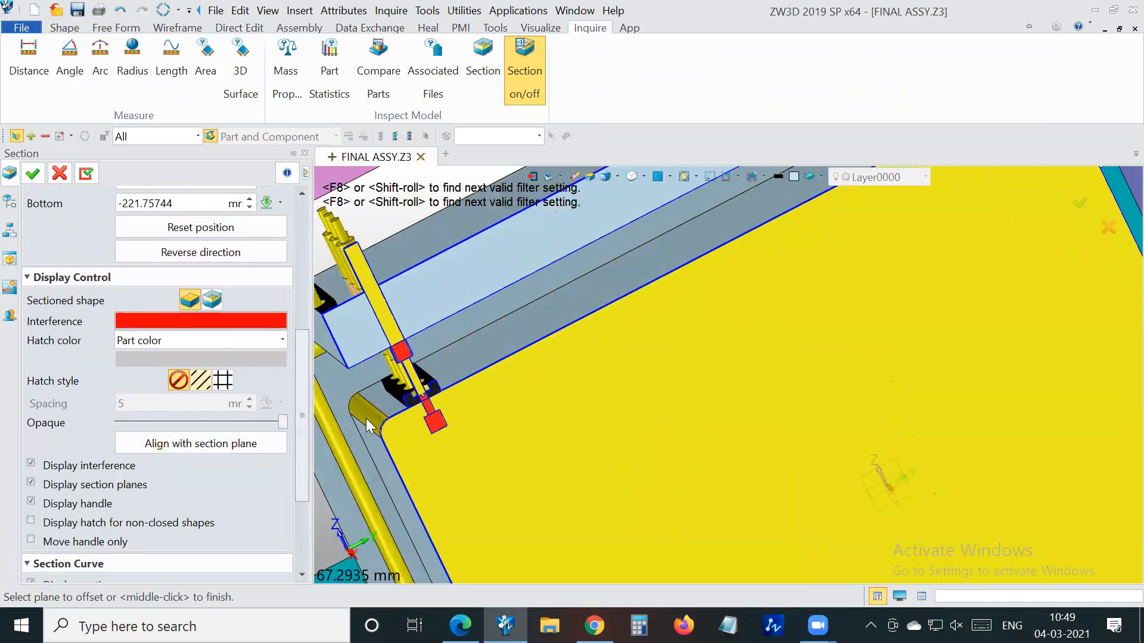
scroll(458, 387, up, 3)
scroll(467, 386, up, 2)
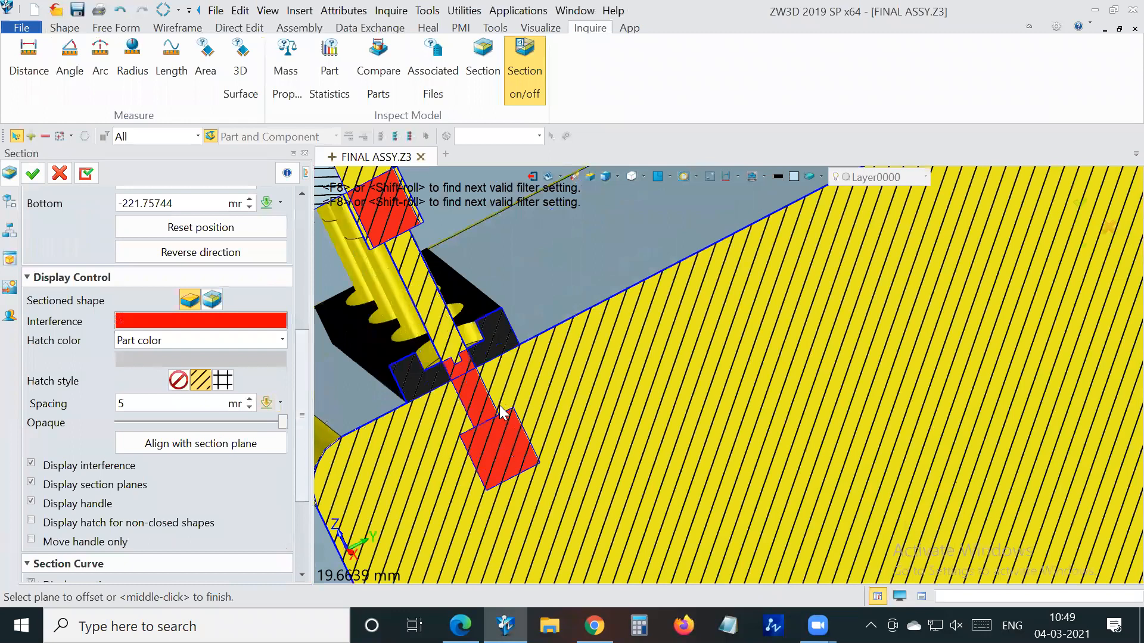
scroll(499, 405, down, 10)
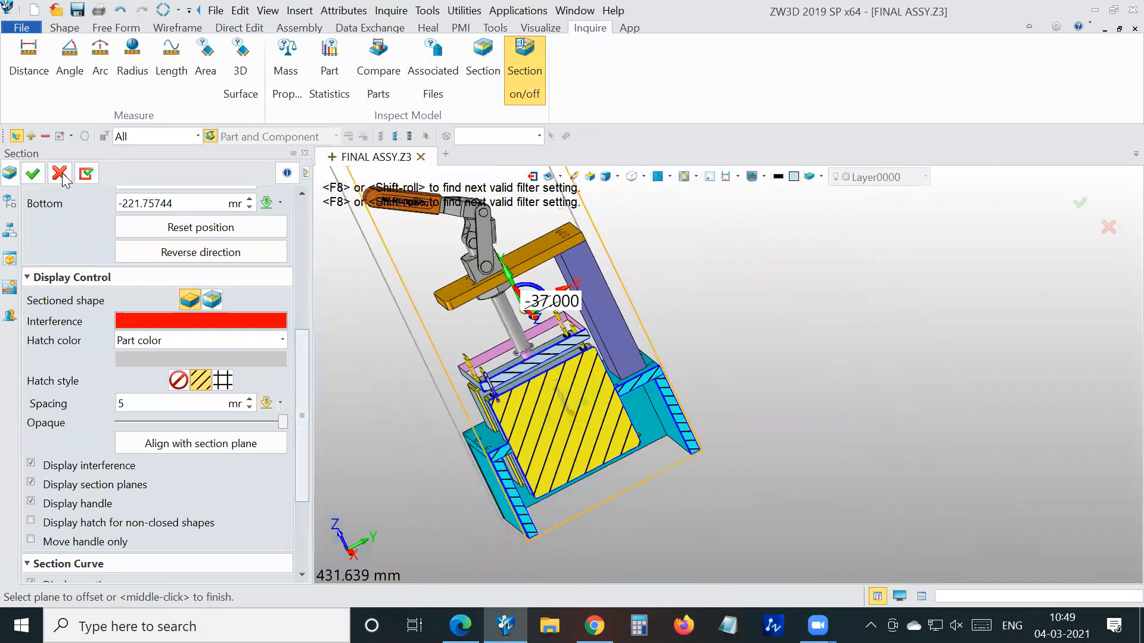
middle_click(625, 338)
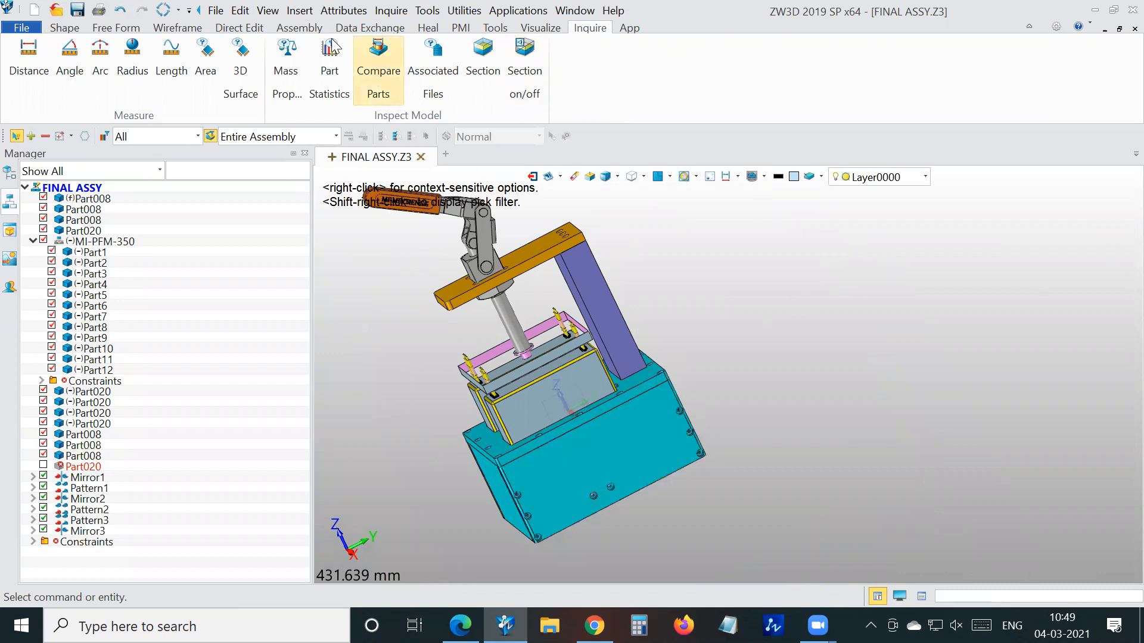
click(71, 28)
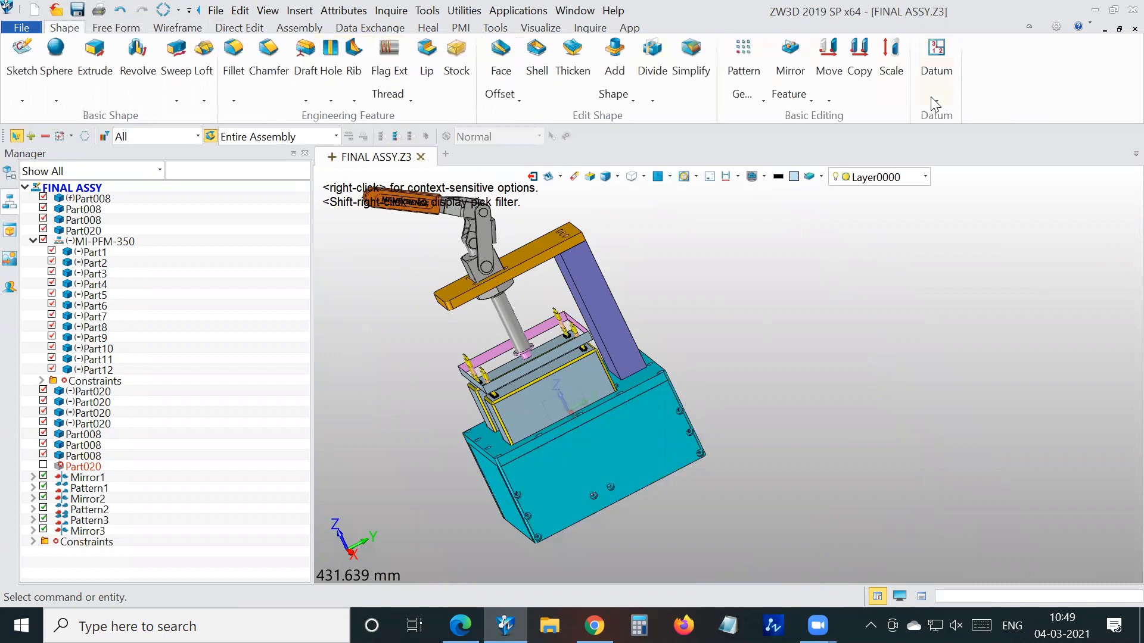
click(293, 28)
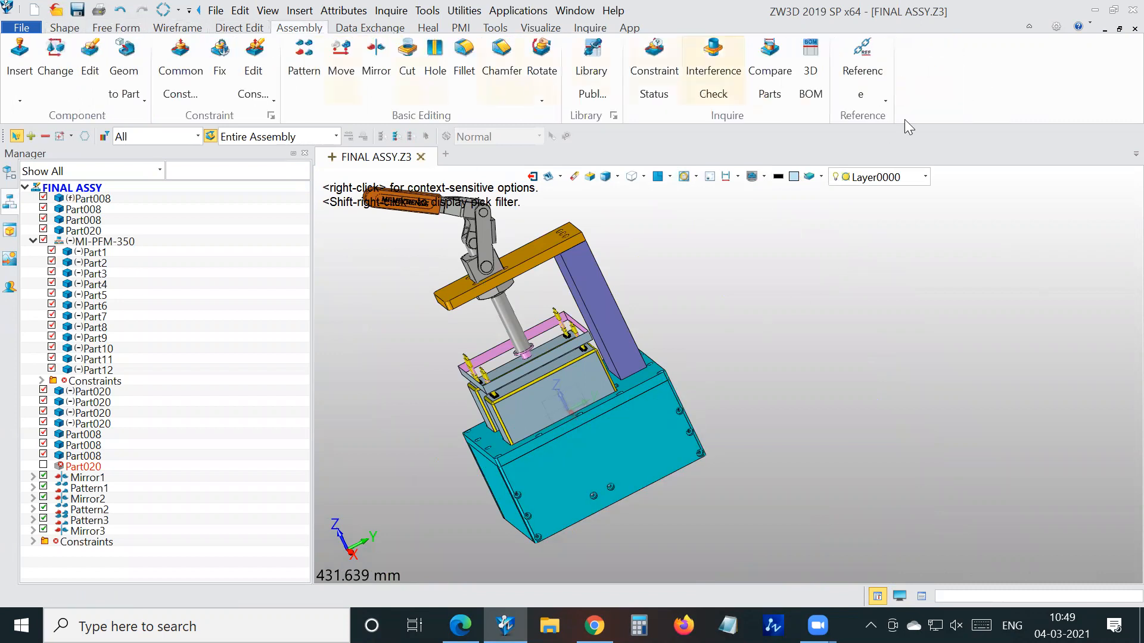
click(878, 97)
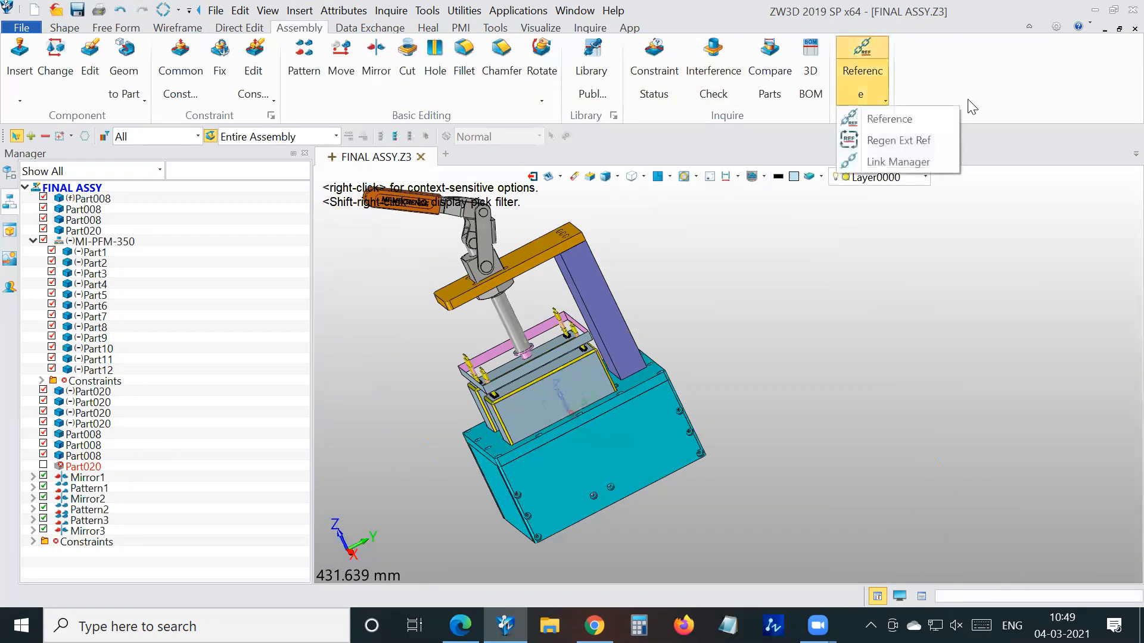
click(977, 92)
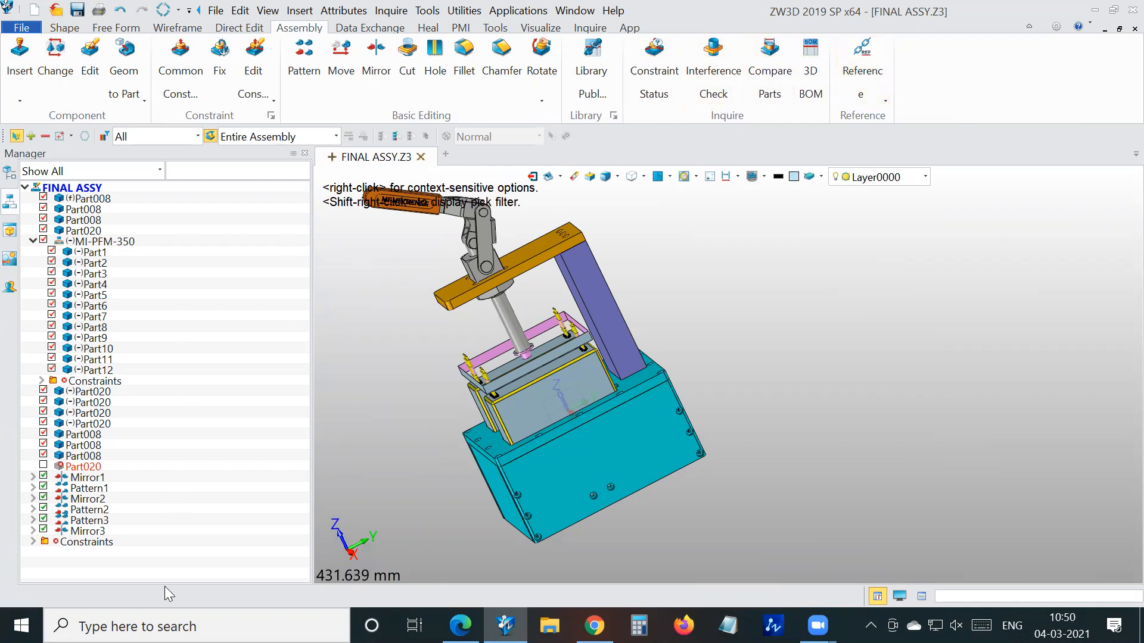
scroll(621, 281, down, 2)
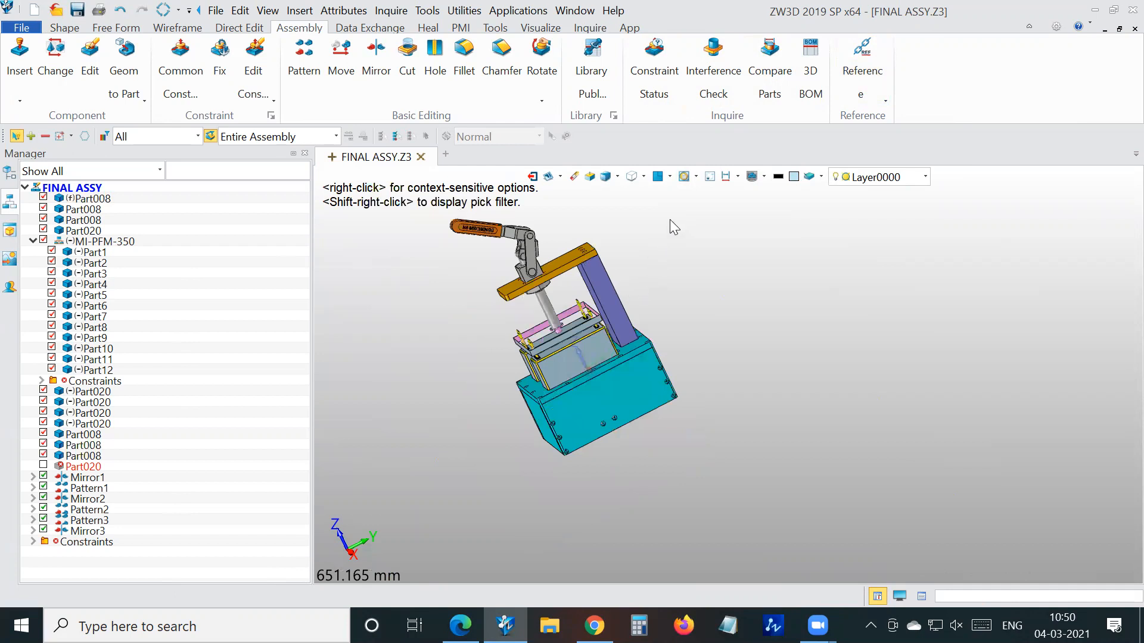
middle_drag(690, 213, 697, 175)
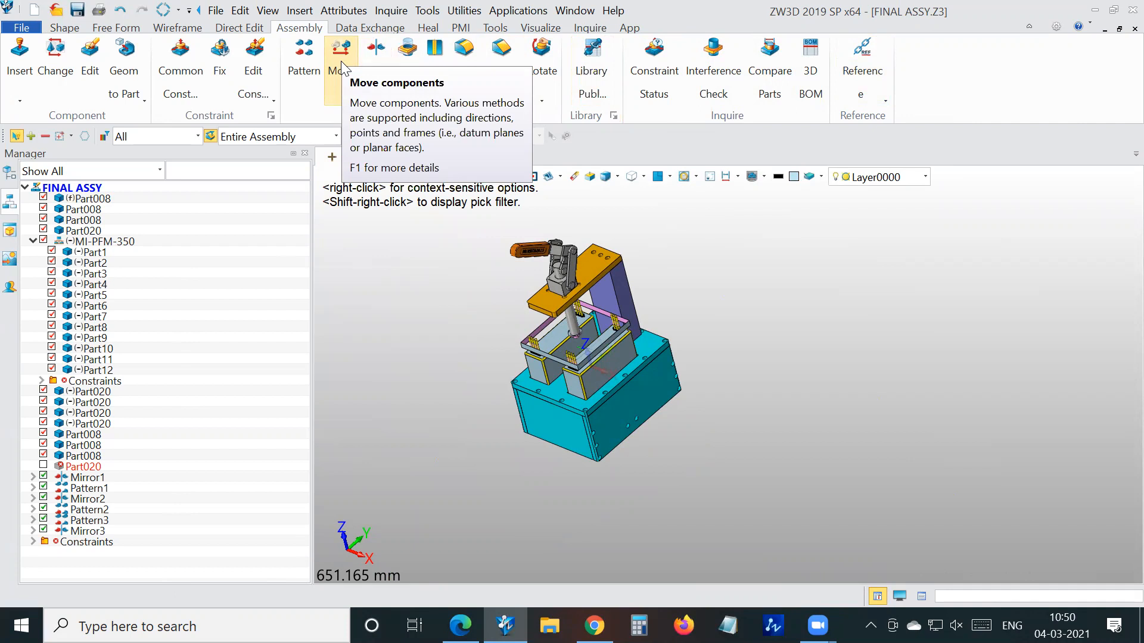
click(65, 28)
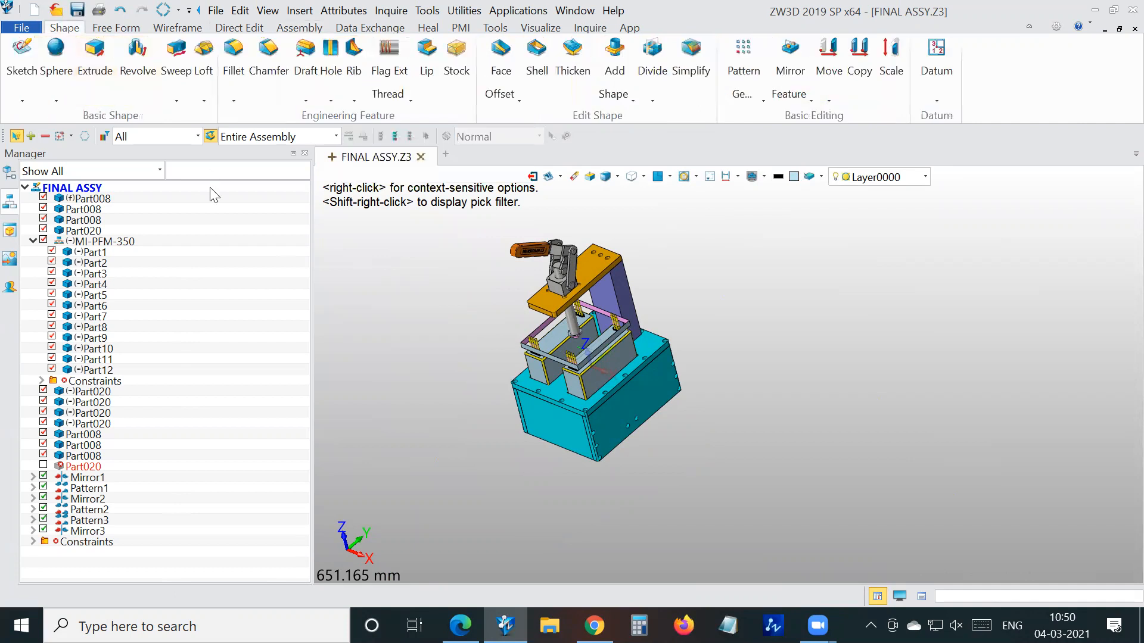
middle_drag(719, 292, 761, 284)
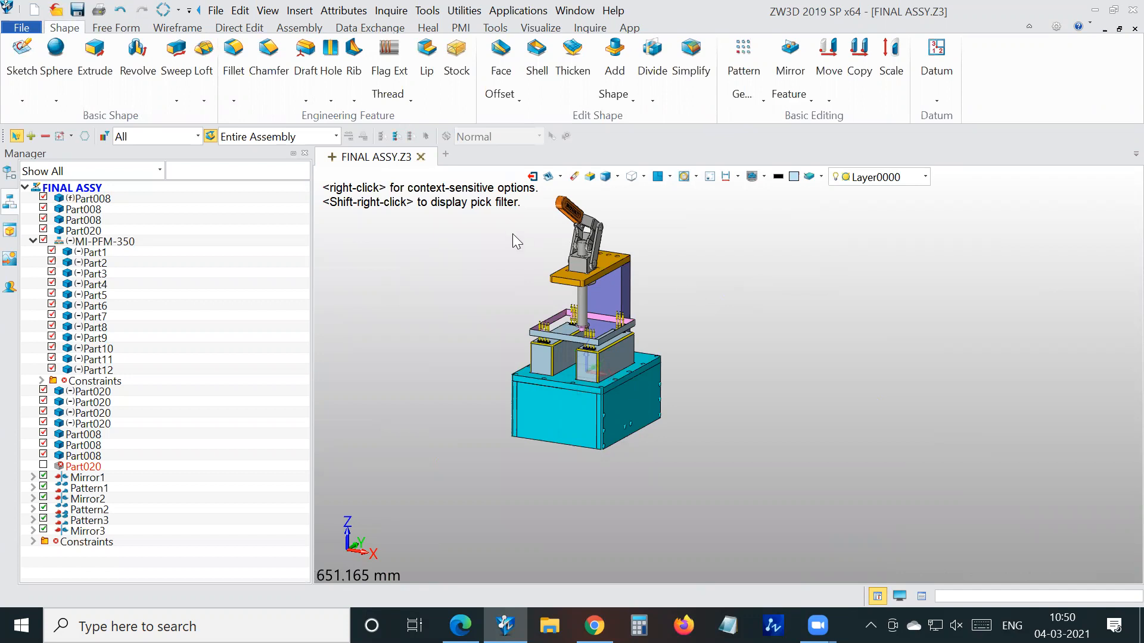
Close the FINAL ASSY file and create a new Part/Assembly file named Part030.Z3 with the default template
click(420, 157)
click(604, 380)
click(22, 49)
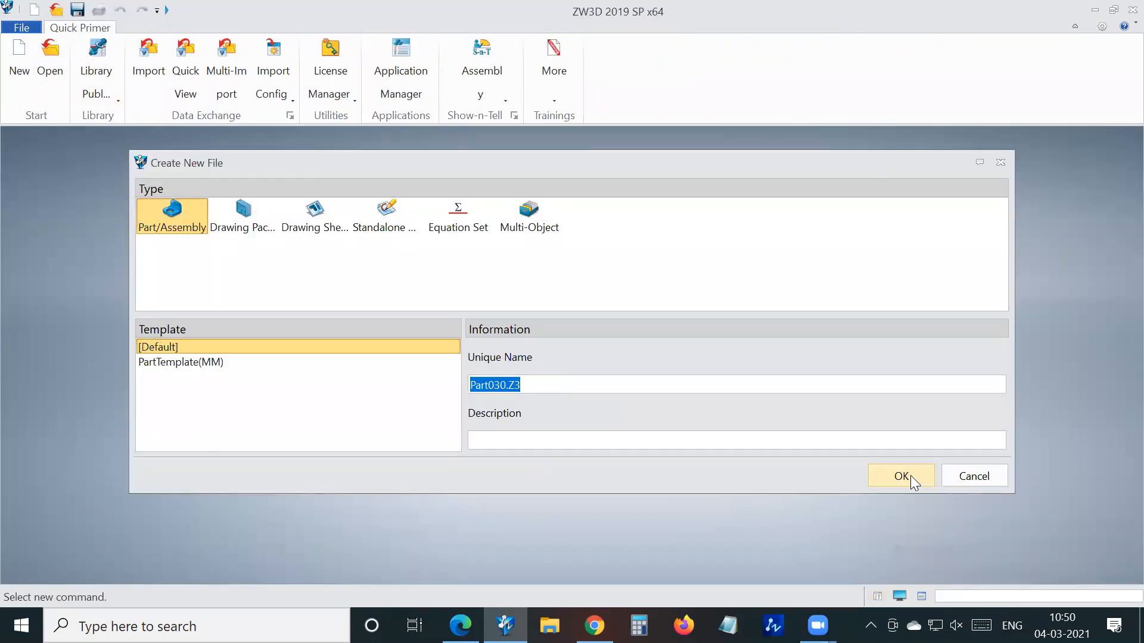
click(910, 476)
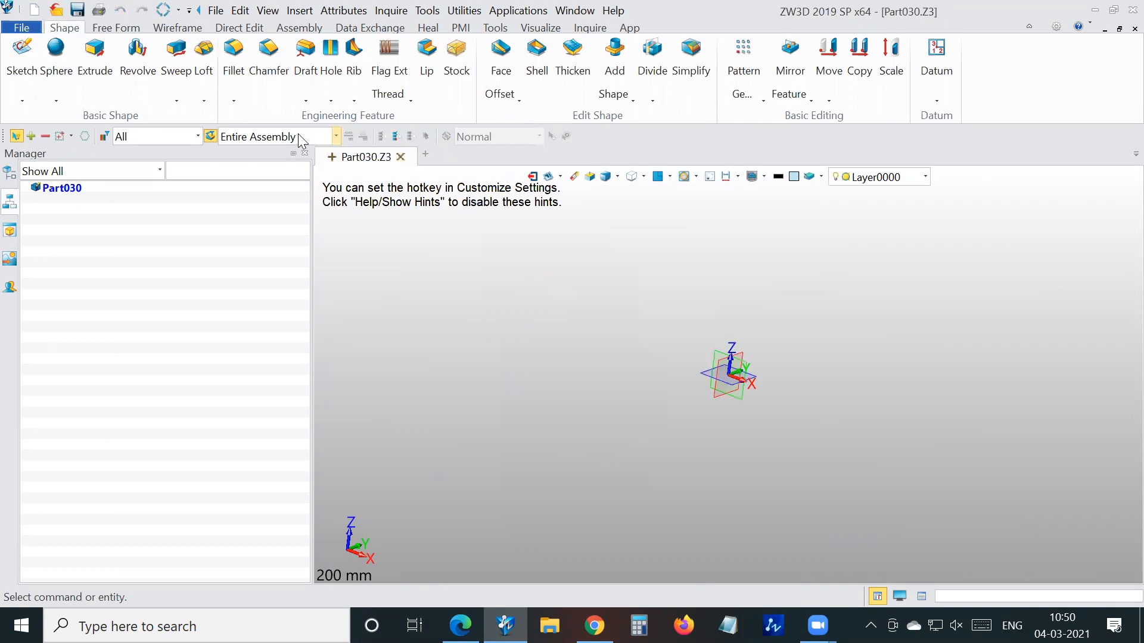
Look over the Extrude command's extrude type, Boolean, Draft and Settings options, and cancel the command
click(96, 57)
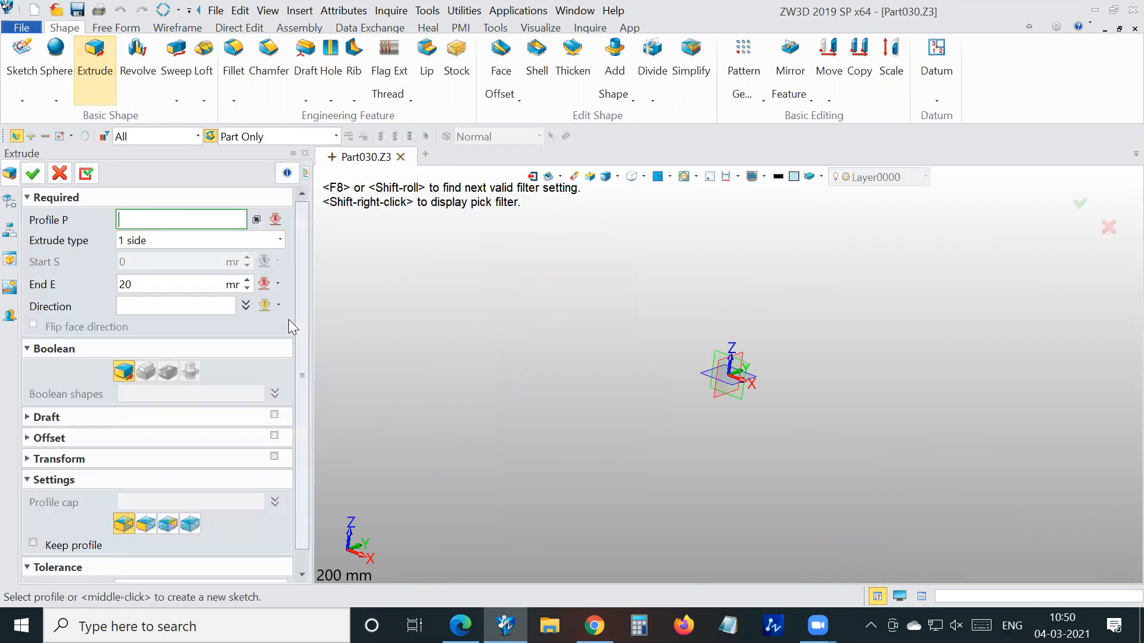
click(180, 241)
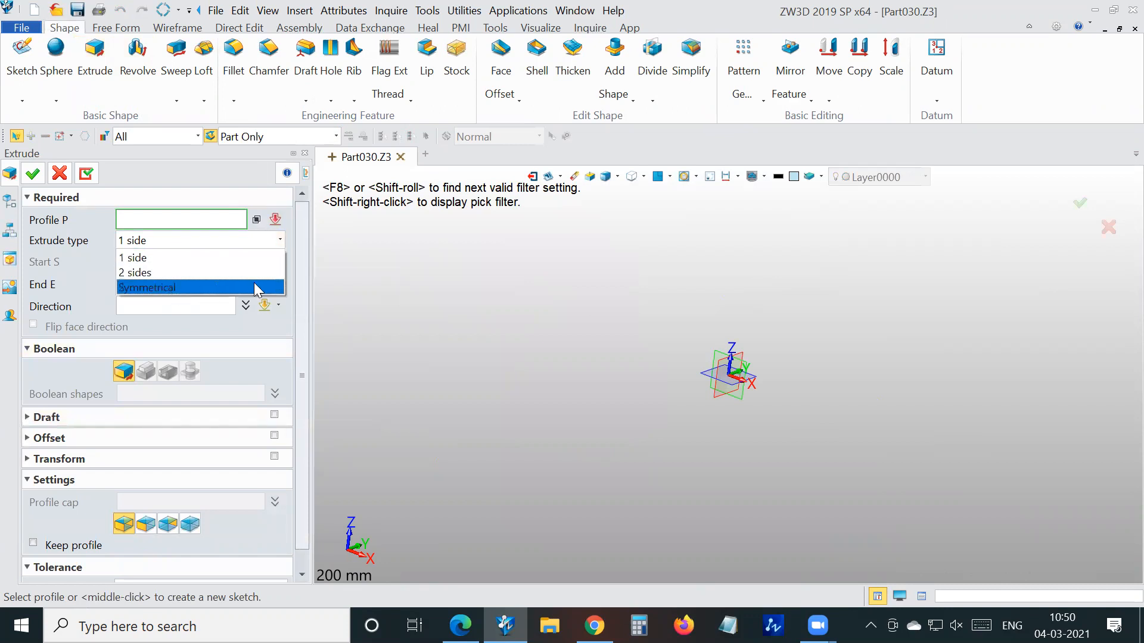
drag(301, 265, 305, 327)
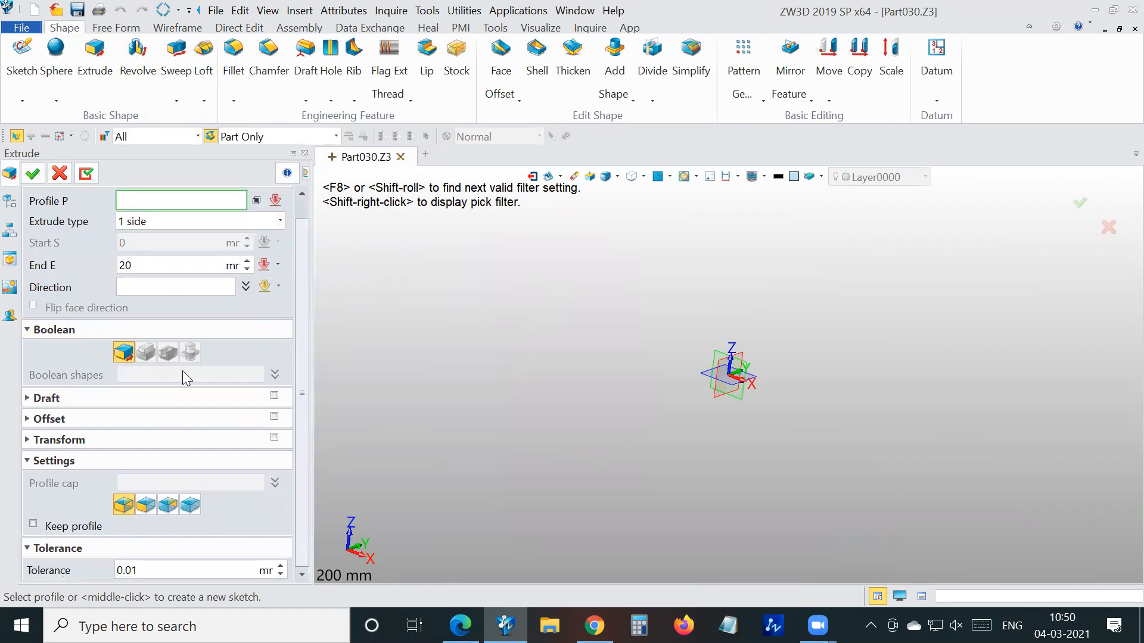
click(36, 397)
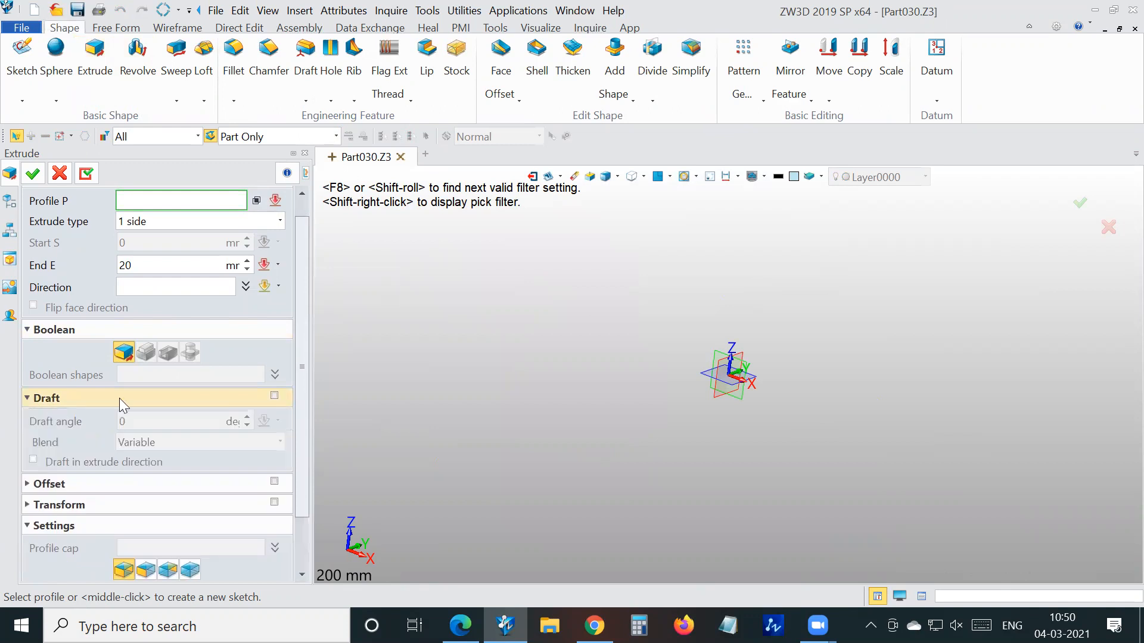
drag(302, 367, 298, 441)
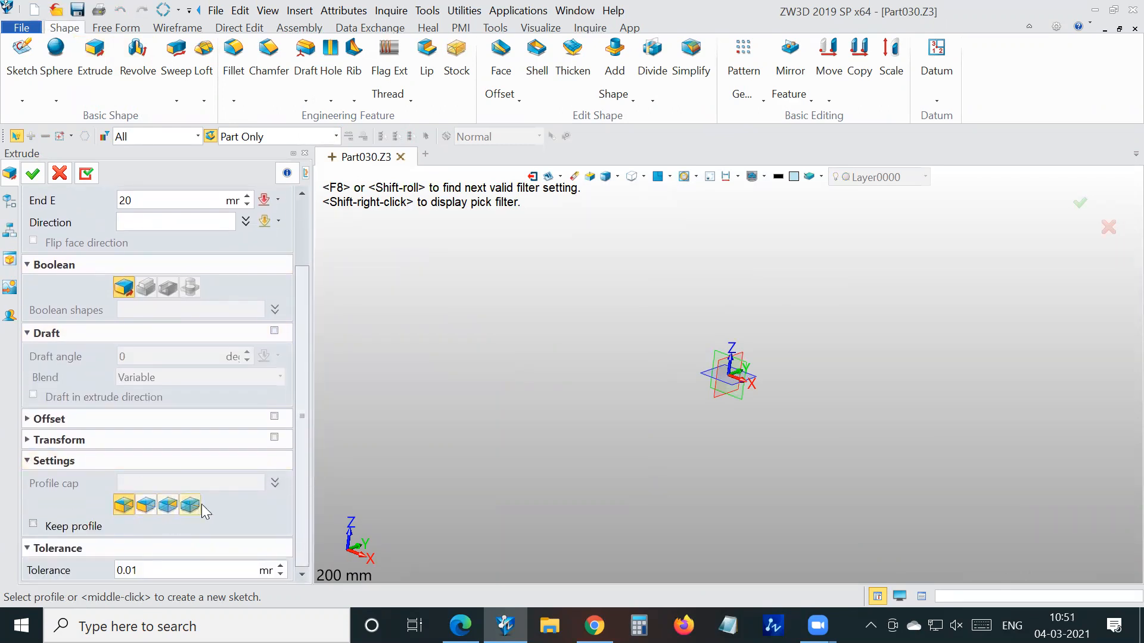
click(59, 173)
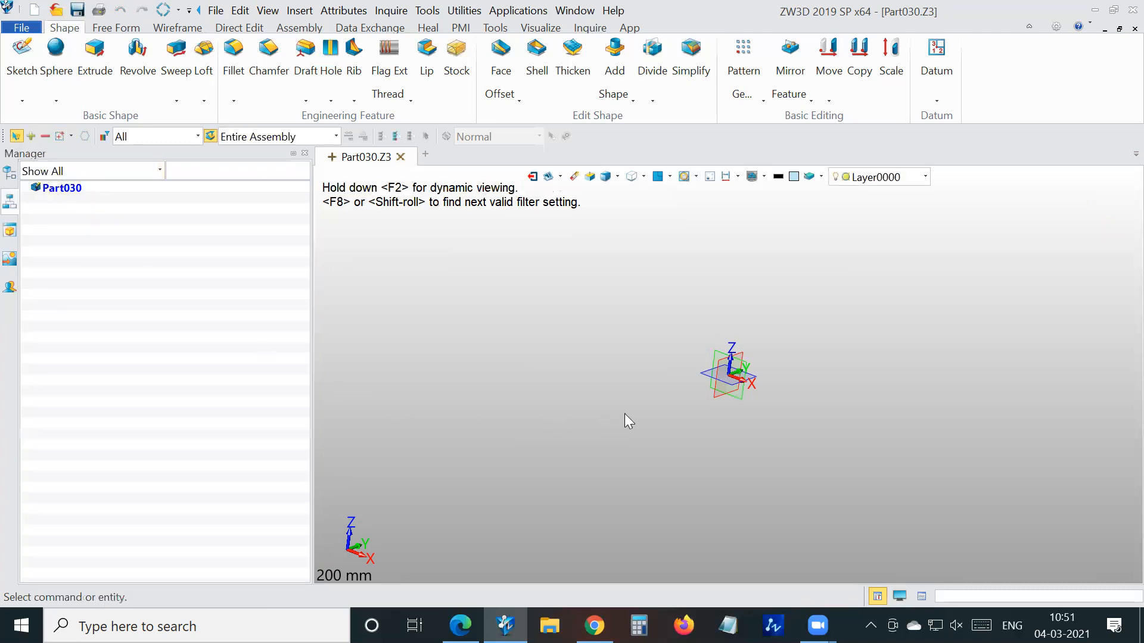
Look over the Revolve command's options and the available Sweep variants without creating any feature
click(137, 58)
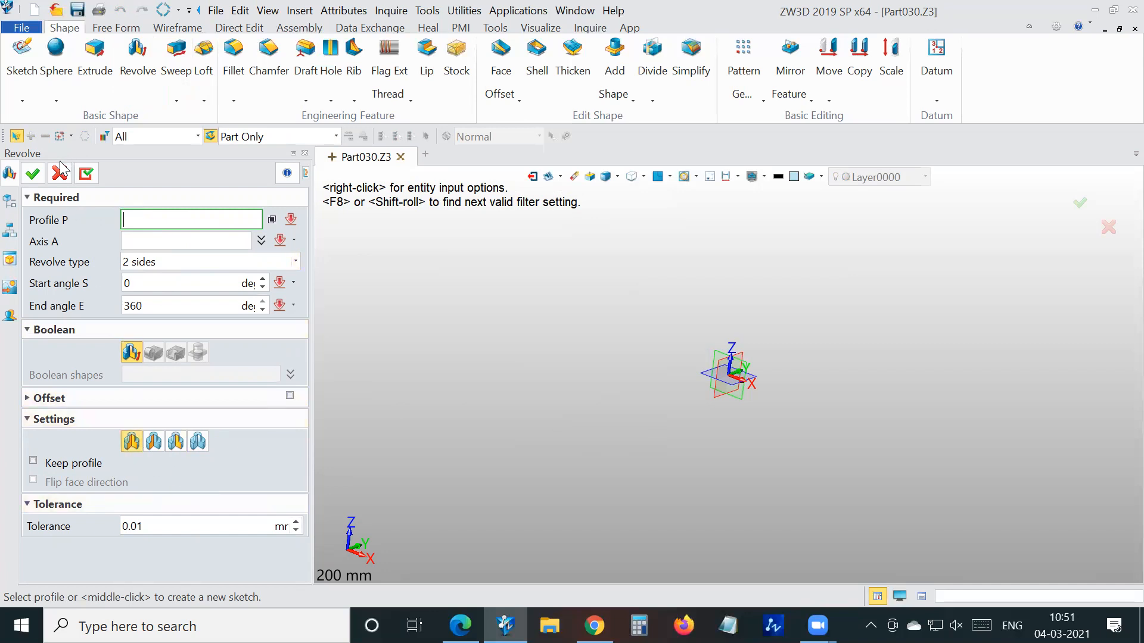
key(Escape)
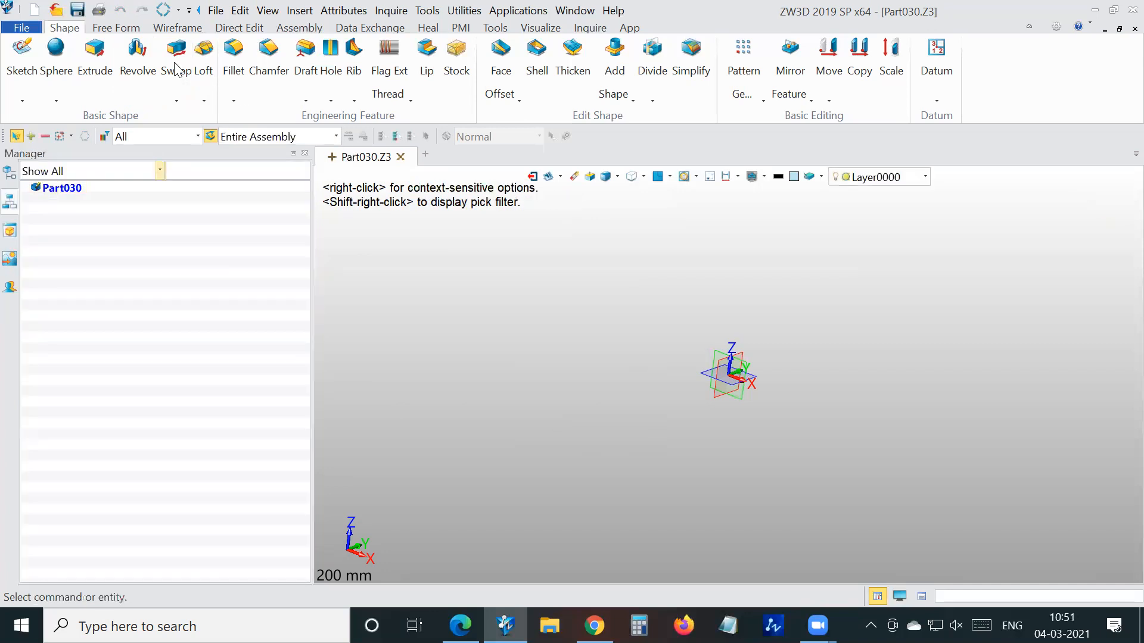
click(177, 102)
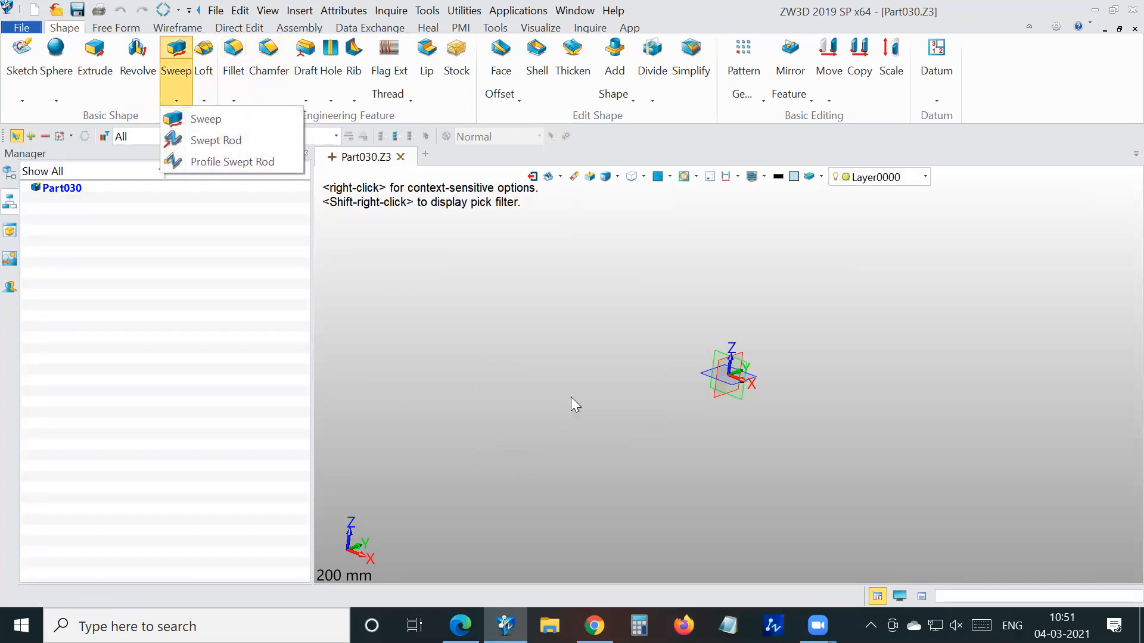
click(836, 317)
scroll(837, 318, up, 2)
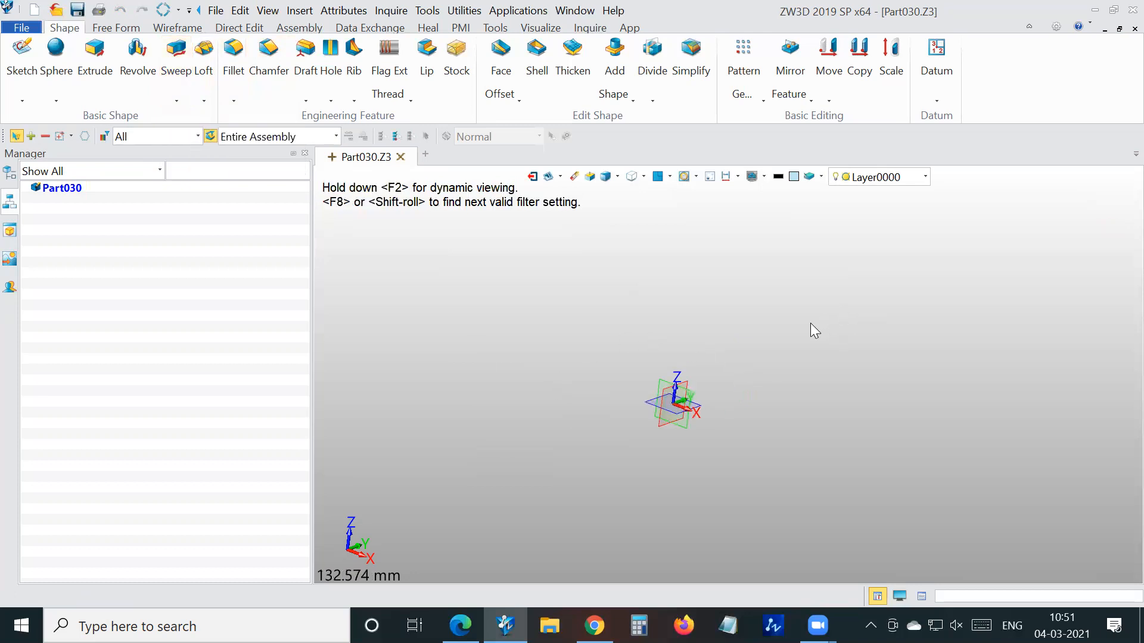
Create a new sketch on the XY plane of the part
right_click(714, 267)
click(766, 356)
click(701, 401)
click(33, 173)
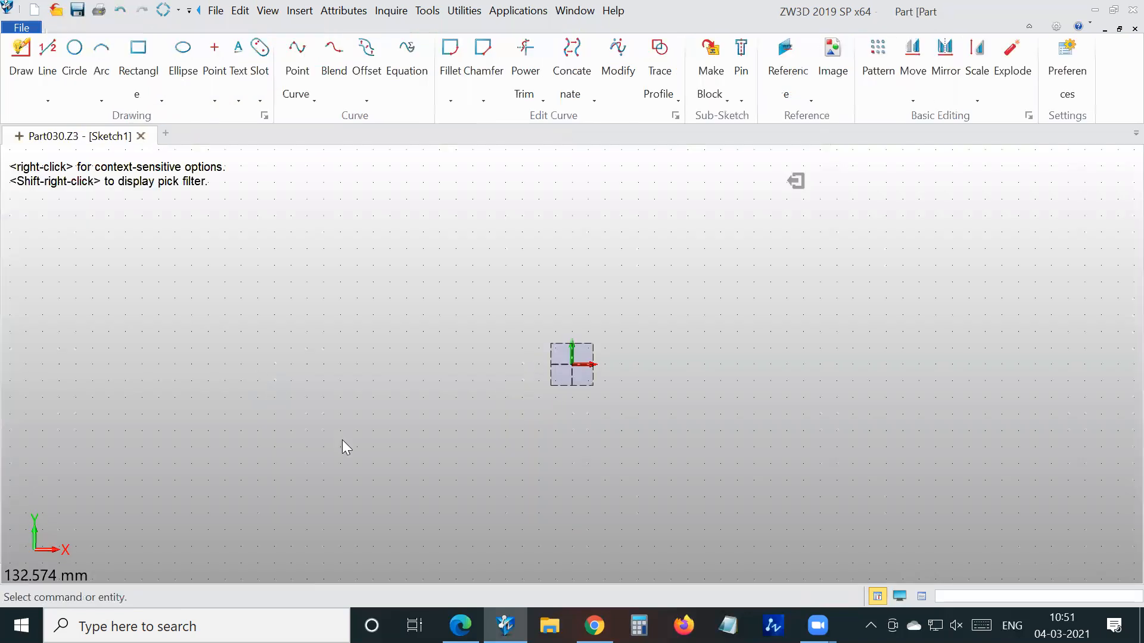
Draw an open degree 3 Point Curve as a gently bending line starting near the origin, and exit the sketch
scroll(342, 440, down, 8)
click(297, 59)
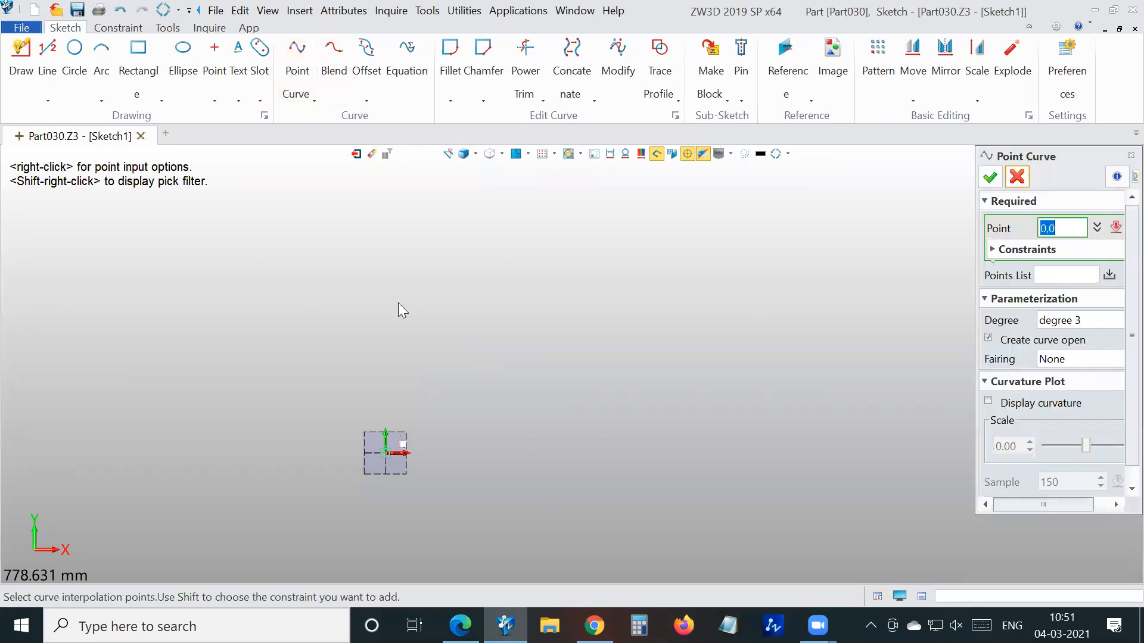
click(354, 293)
scroll(399, 234, down, 8)
scroll(429, 172, up, 2)
scroll(429, 172, up, 2)
click(429, 173)
scroll(330, 328, down, 5)
scroll(376, 196, up, 1)
click(376, 195)
click(990, 177)
click(356, 154)
Create a new sketch on the XZ plane of the part
scroll(583, 423, down, 3)
right_click(705, 272)
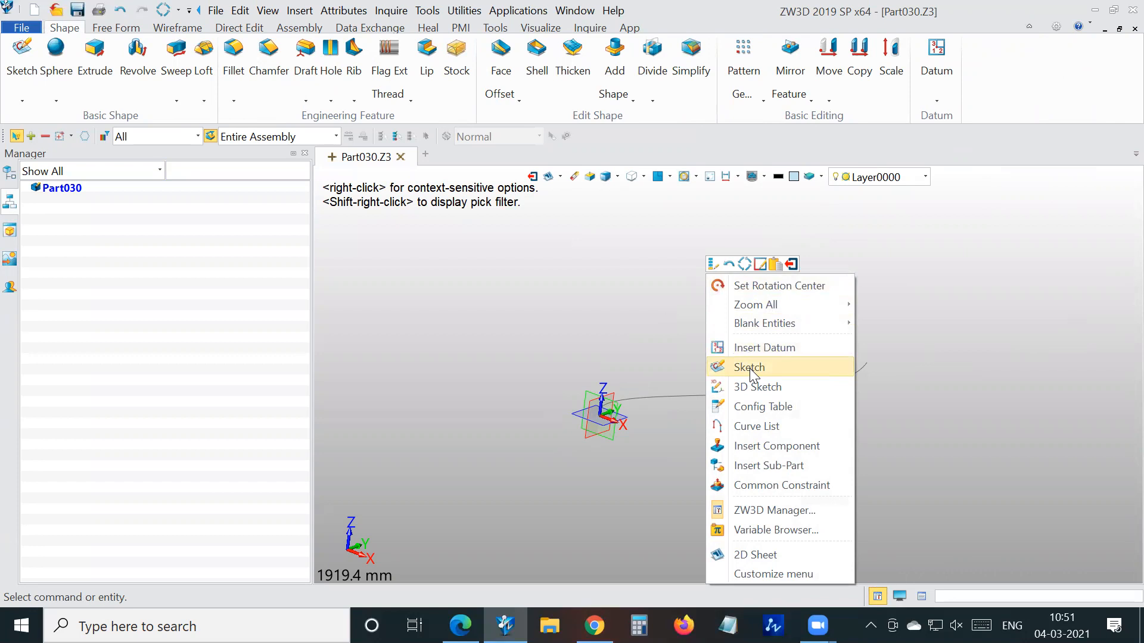
click(749, 368)
click(614, 414)
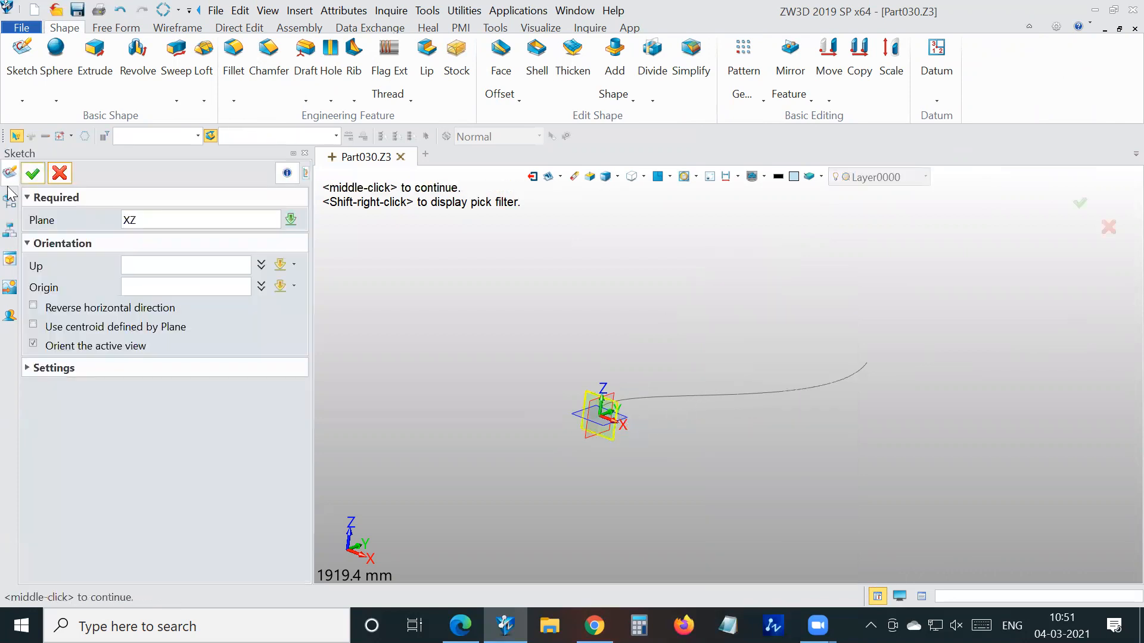
click(33, 174)
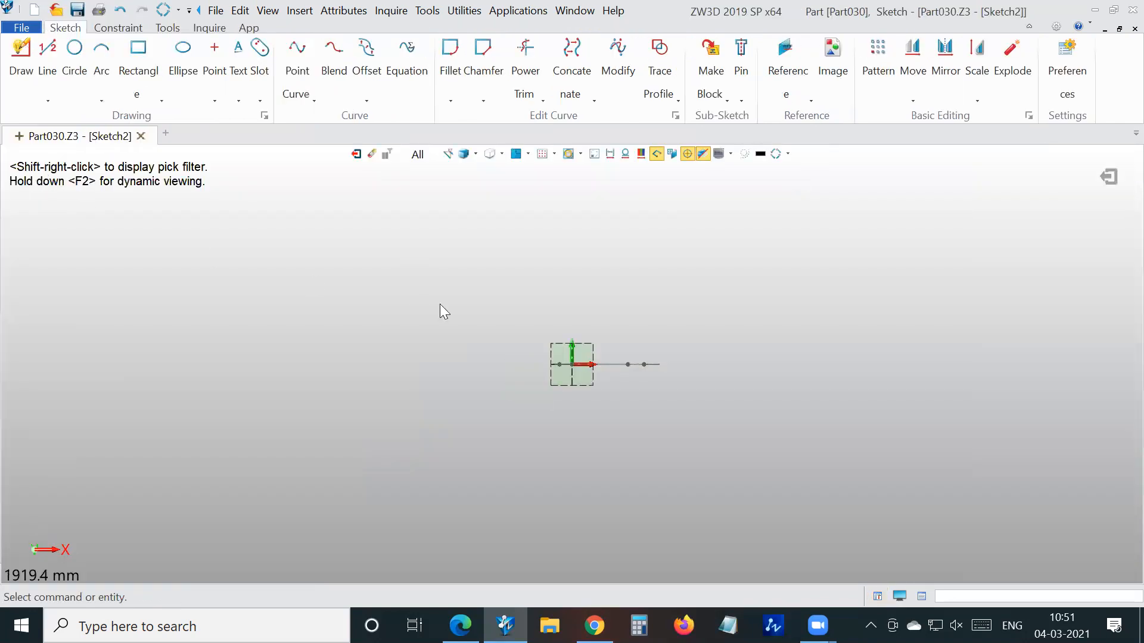
Draw a rectangle about 90 mm wide and 60 mm high centered on the origin, and exit the sketch
click(138, 50)
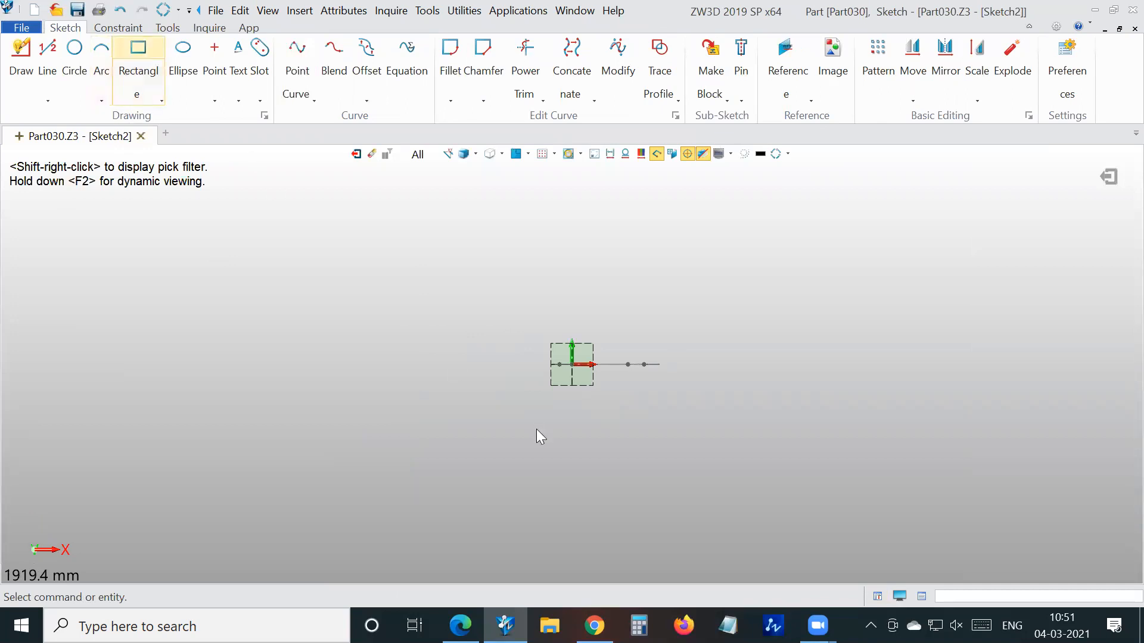
scroll(571, 357, up, 8)
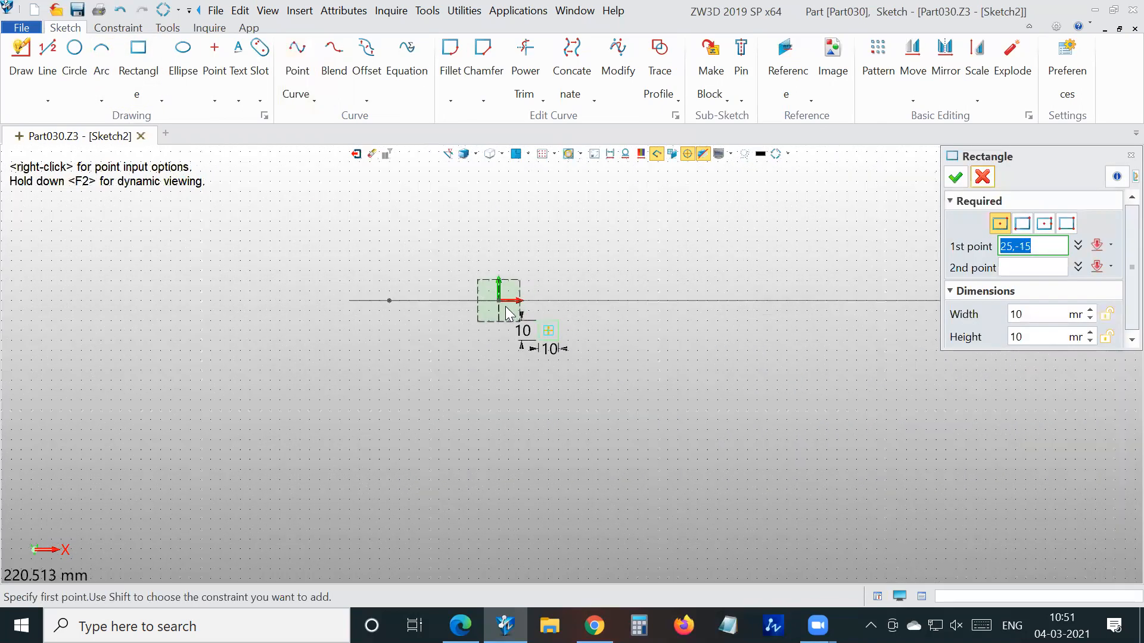
click(587, 241)
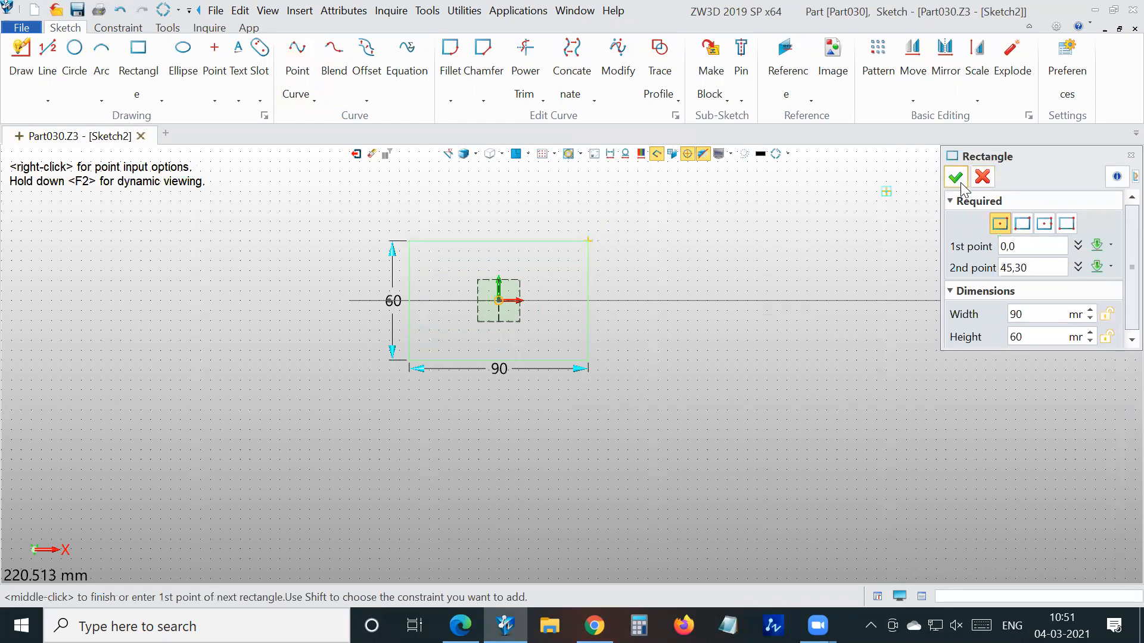
click(953, 178)
click(355, 154)
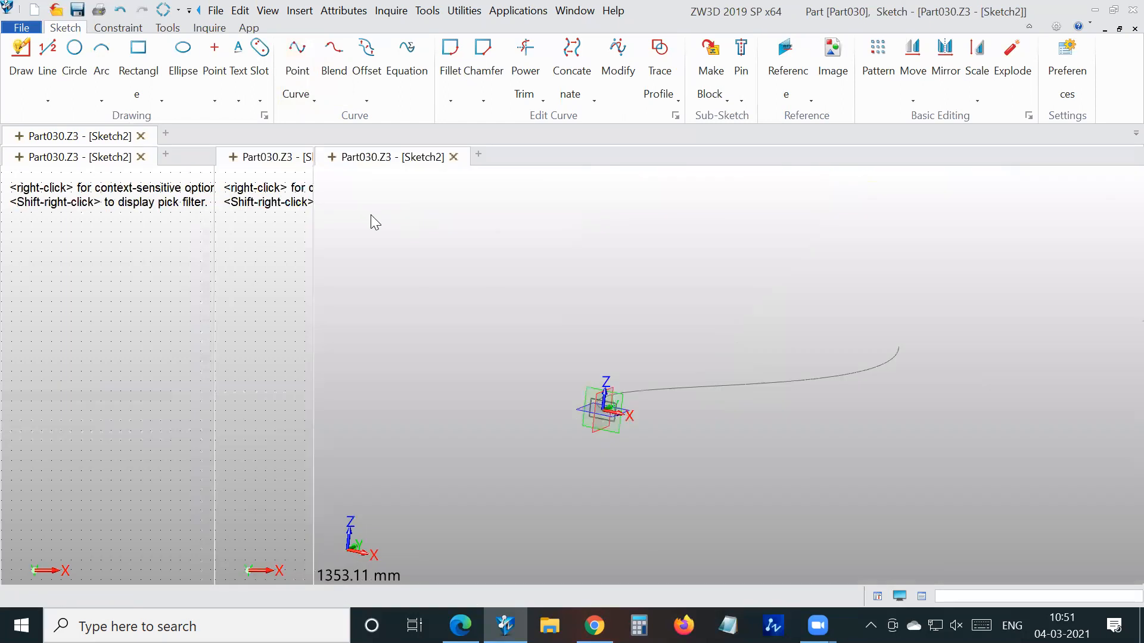
Sweep the rectangle sketch along the bending curve as a base solid, keeping the default orientation options
scroll(580, 368, up, 8)
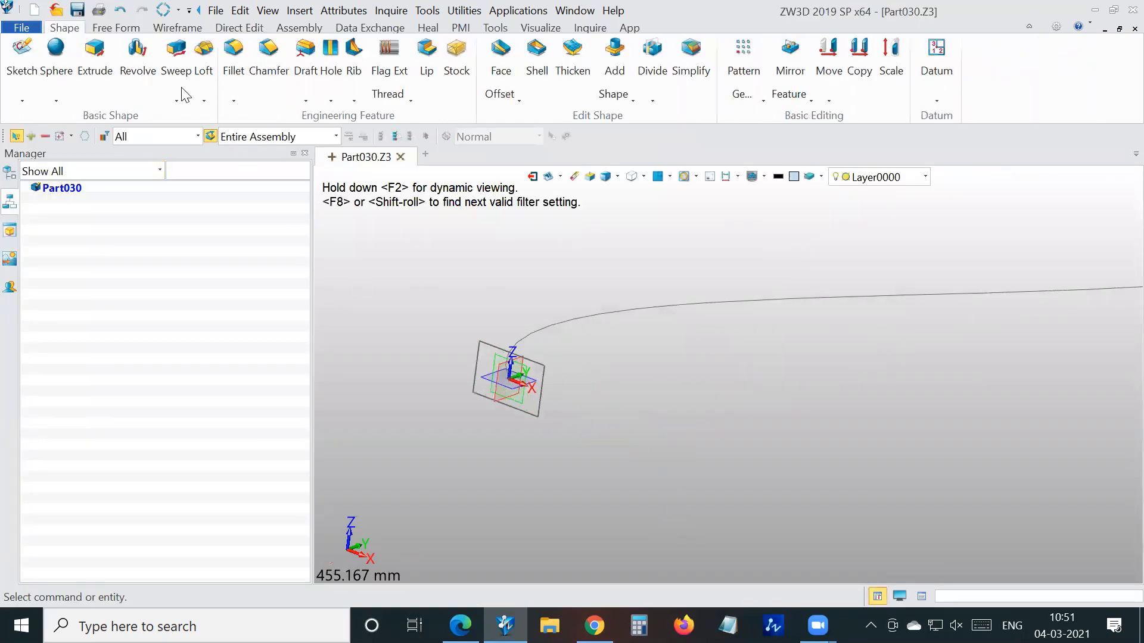
click(181, 98)
click(209, 118)
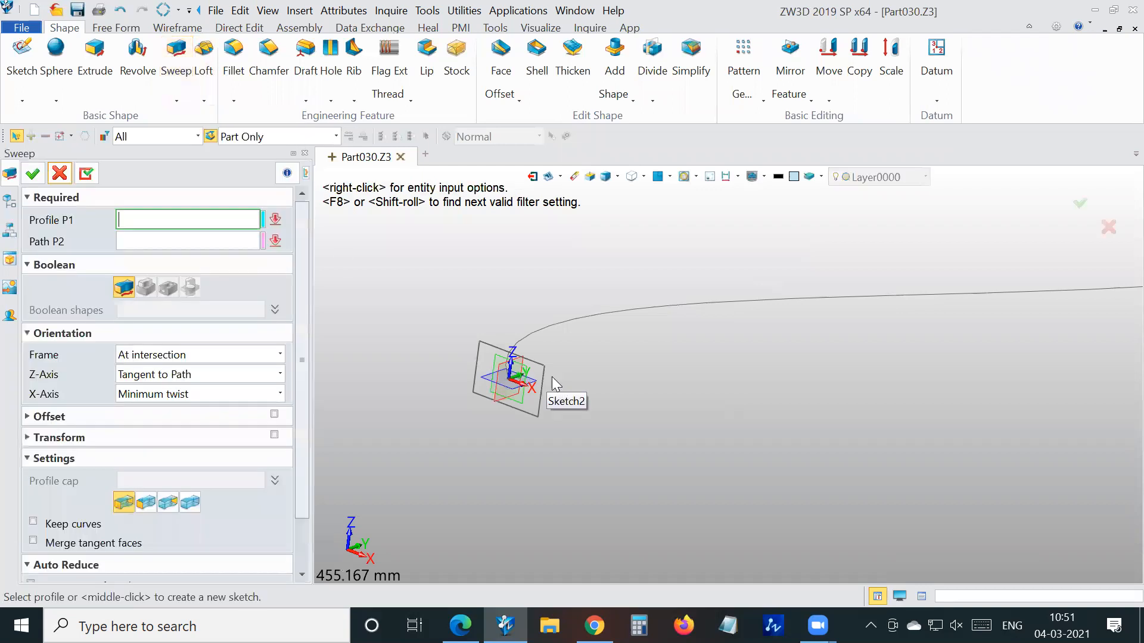
click(547, 372)
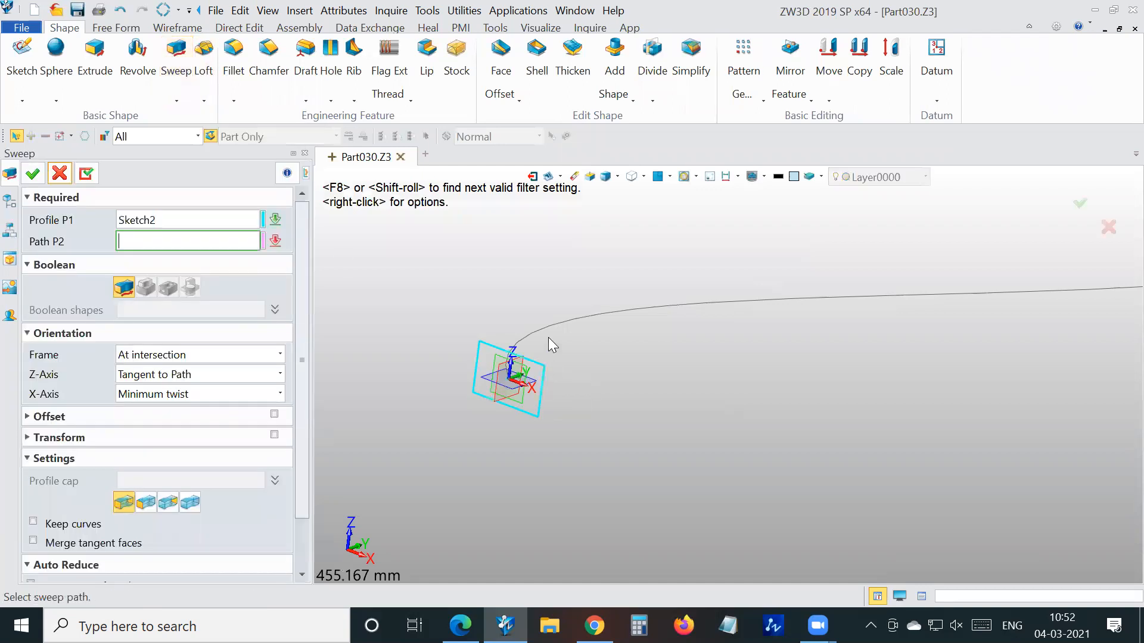
click(548, 332)
scroll(548, 332, down, 7)
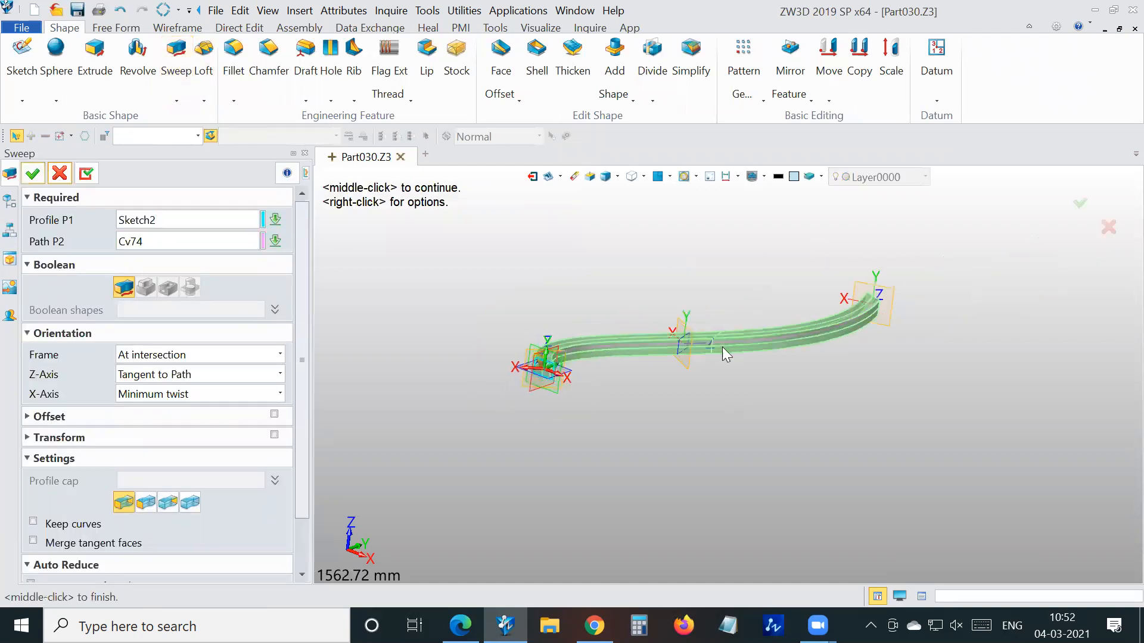
click(32, 174)
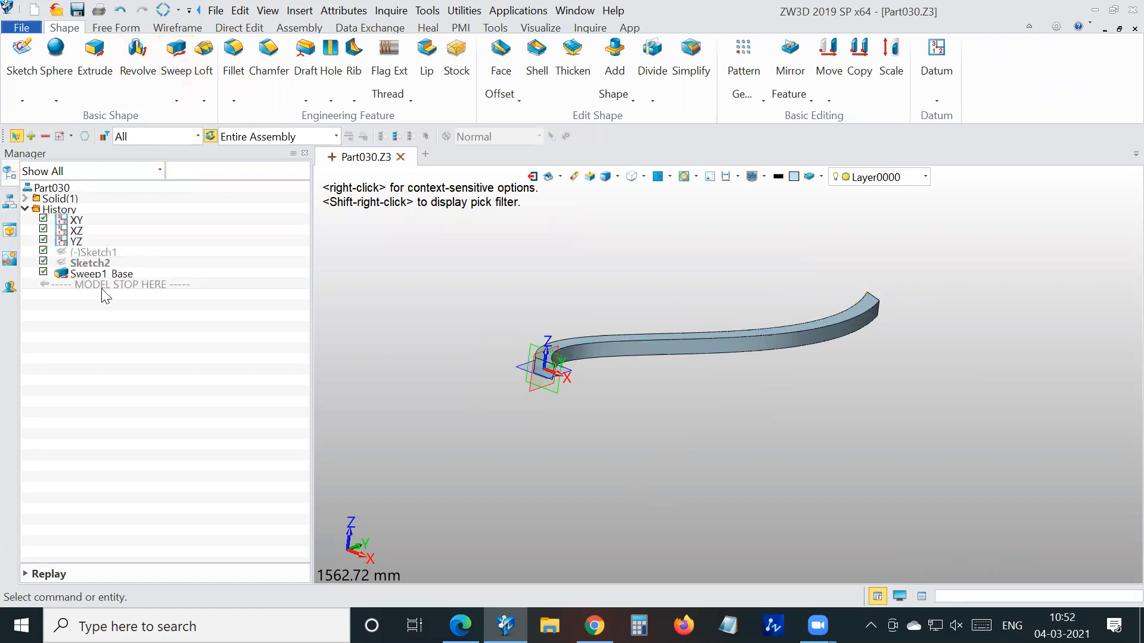
Suppress the sweep feature and create a 40 mm diameter swept rod along the curve with a 10 mm interior diameter
click(27, 575)
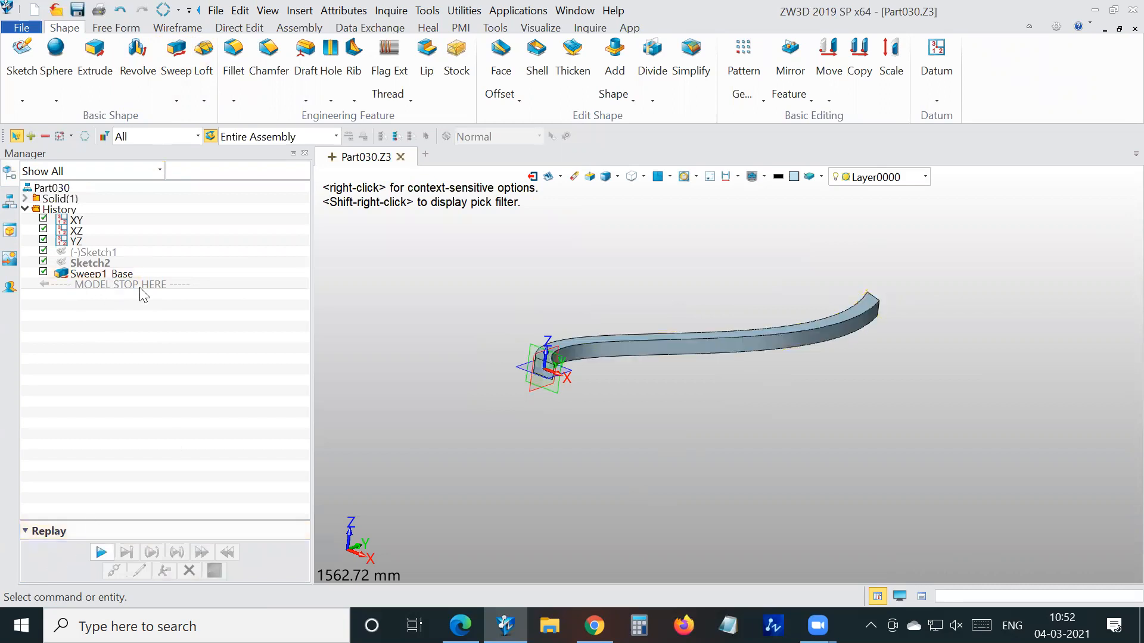
click(43, 272)
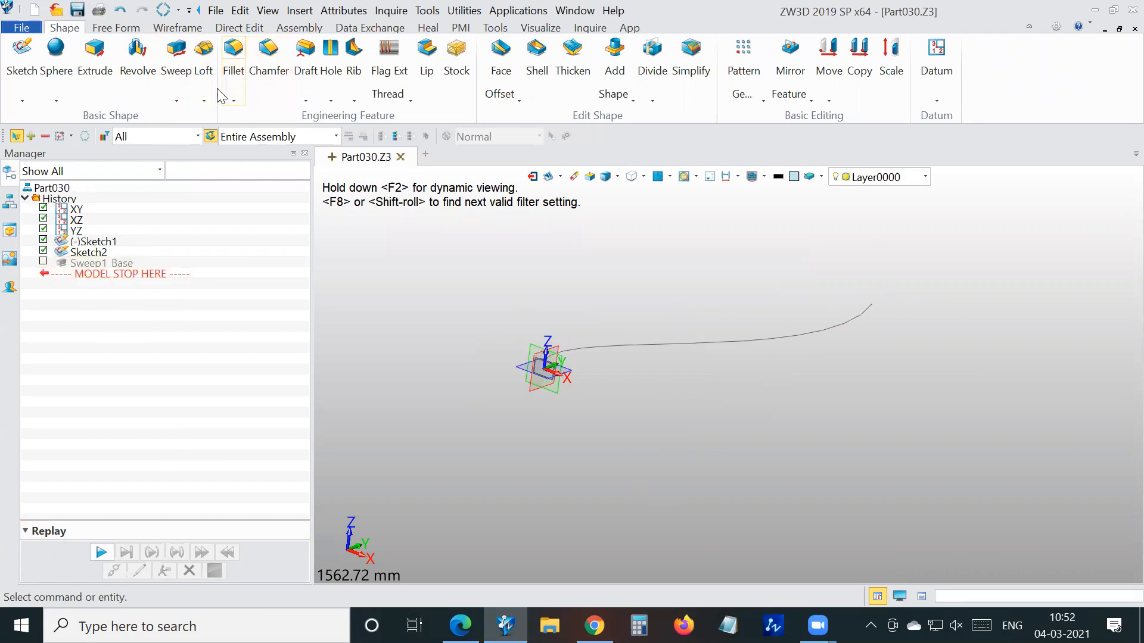
click(185, 101)
click(214, 140)
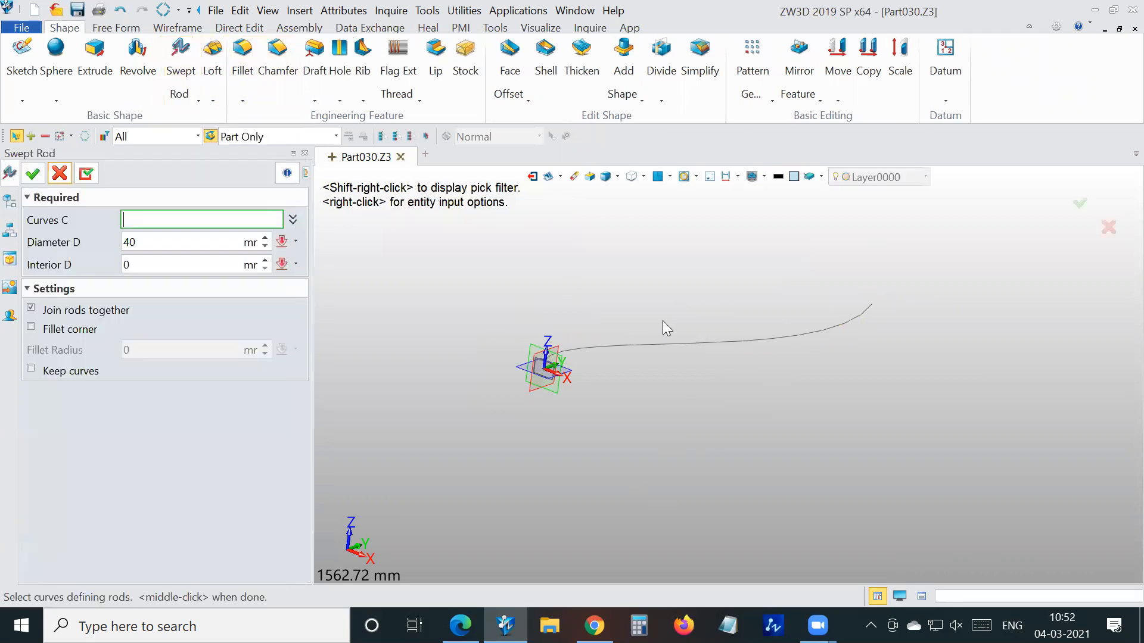
click(626, 344)
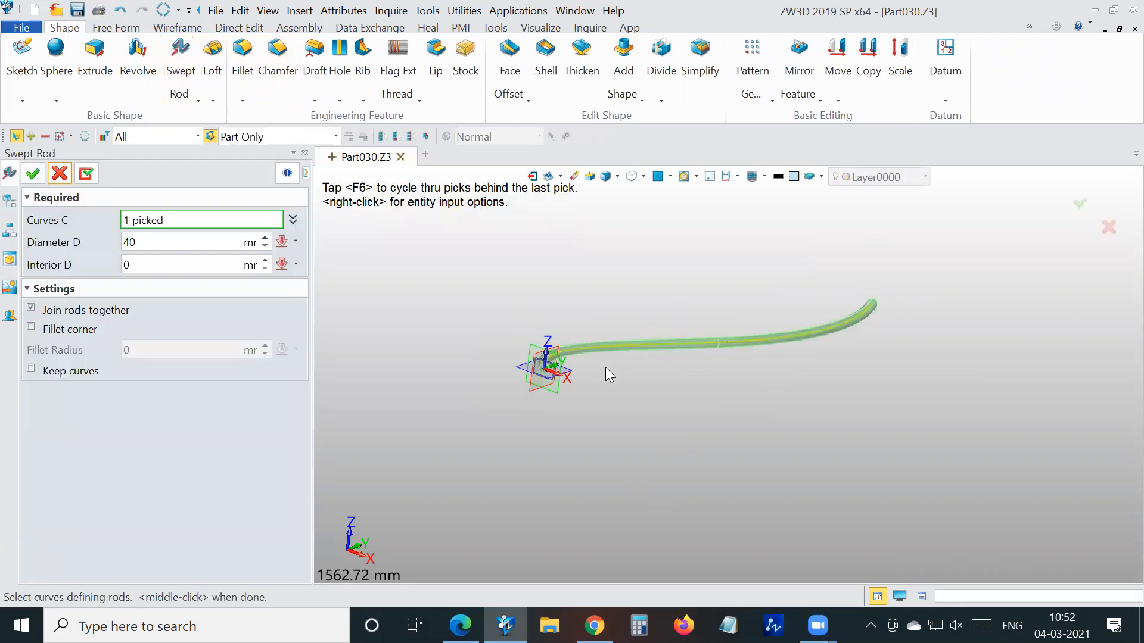
scroll(605, 366, up, 3)
scroll(518, 377, up, 2)
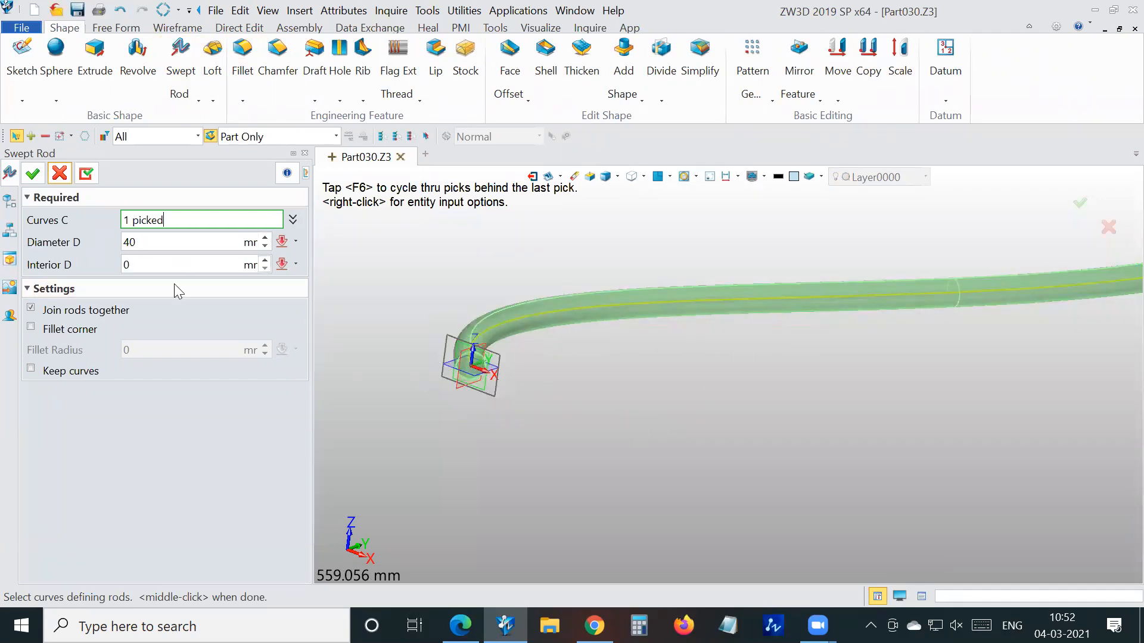
click(156, 262)
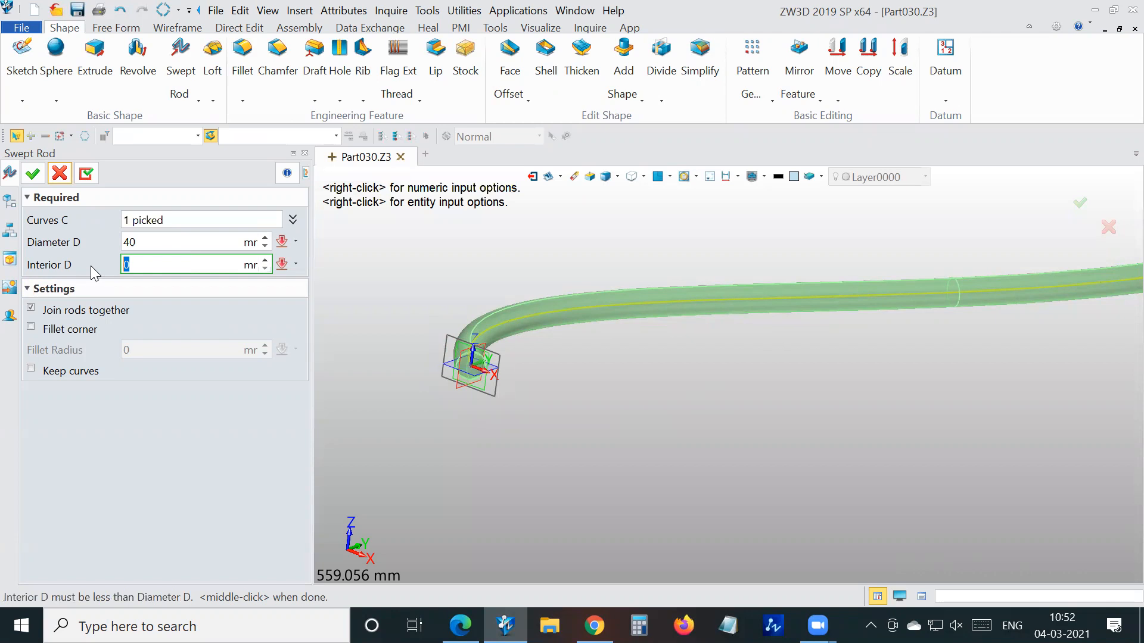
text(10)
click(33, 173)
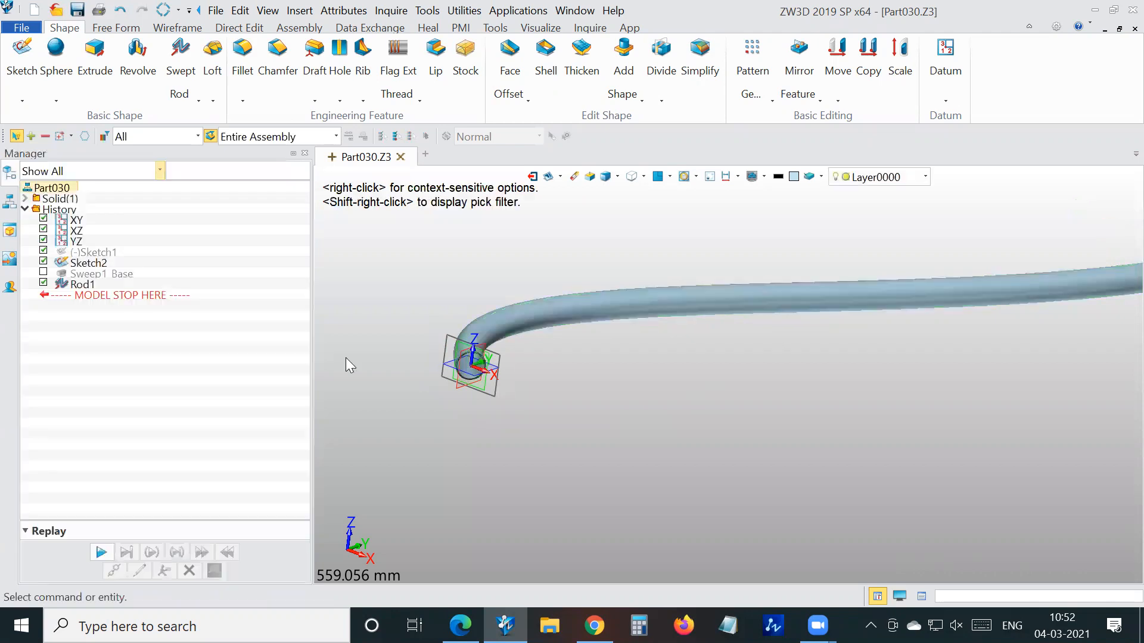
scroll(465, 381, up, 3)
scroll(543, 365, down, 8)
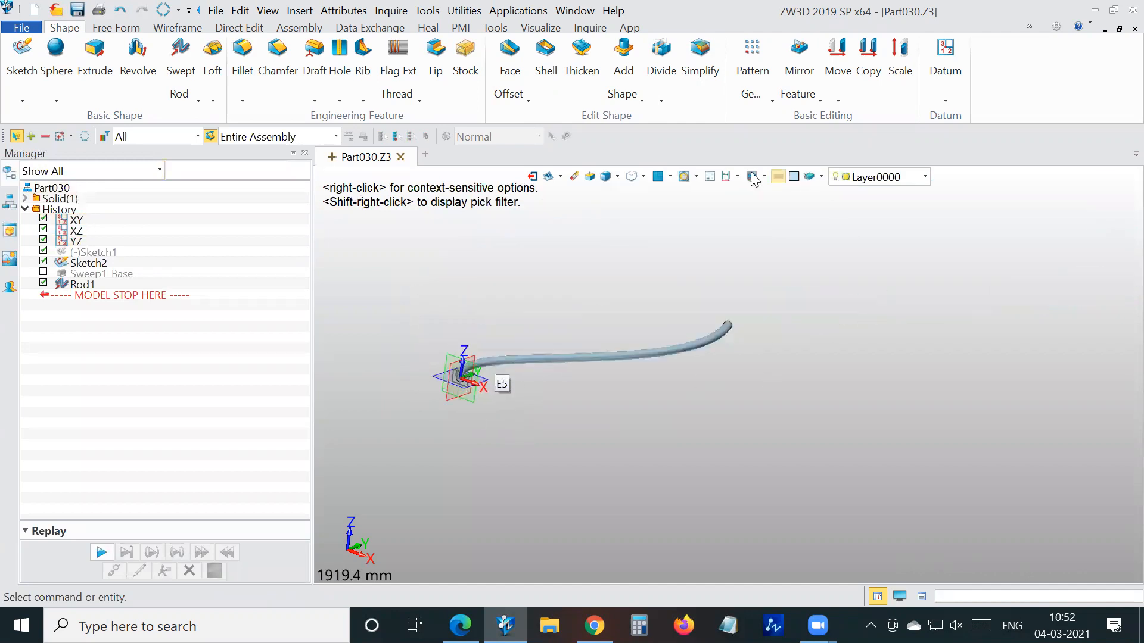
click(198, 98)
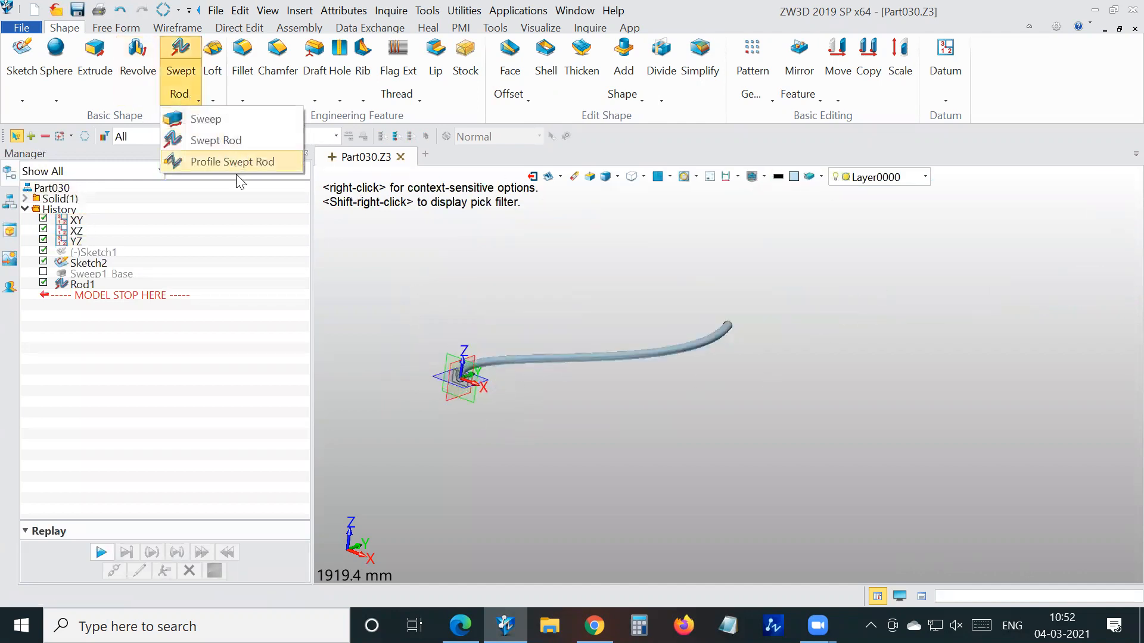
click(337, 250)
click(216, 103)
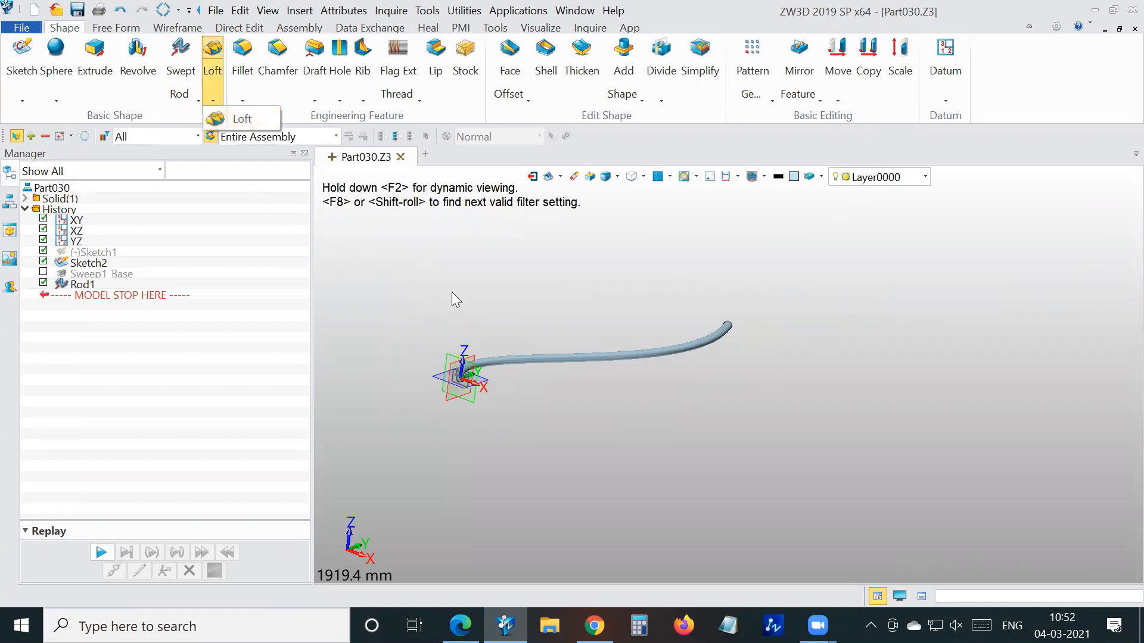
click(457, 269)
Roll the history back to before the first sketch and insert a datum plane offset 1000 mm above the XY plane
drag(188, 307, 146, 243)
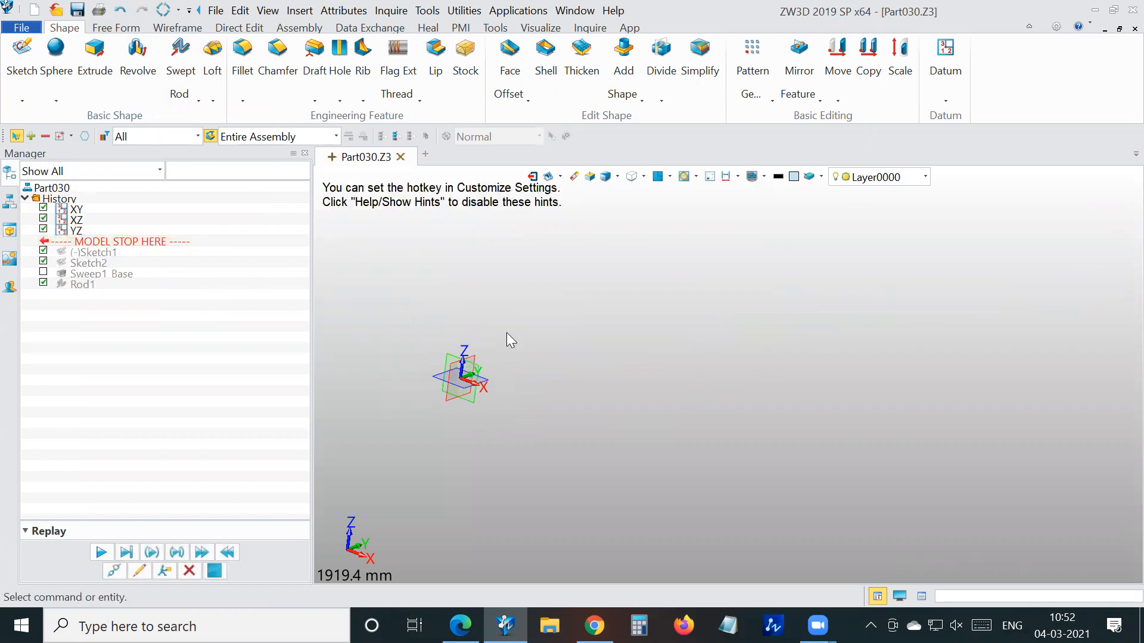
right_click(630, 268)
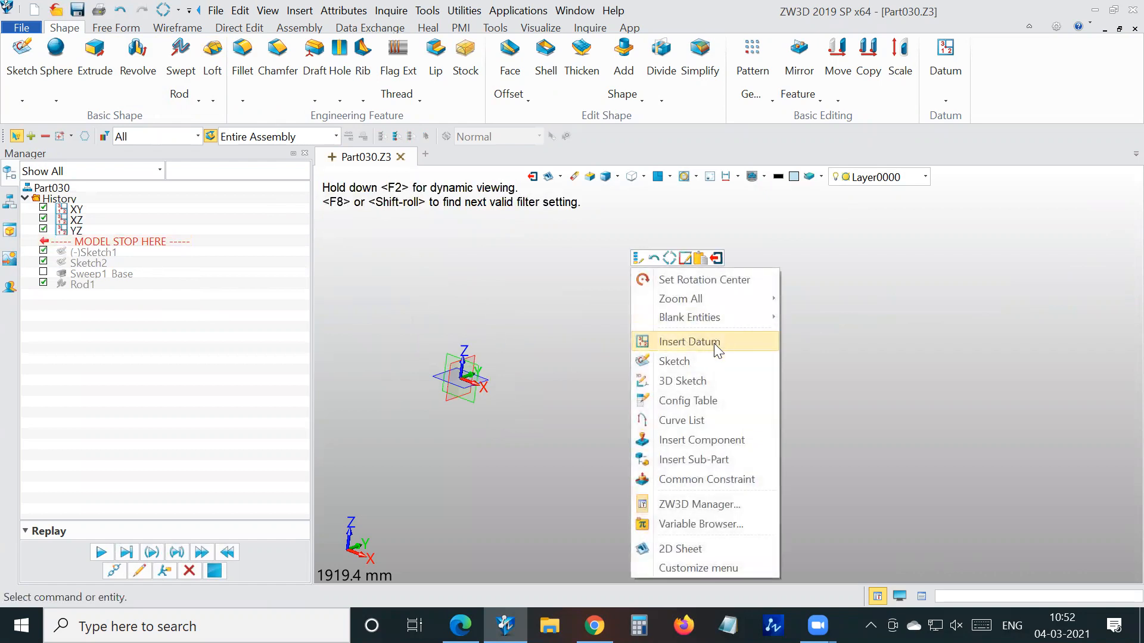
click(945, 100)
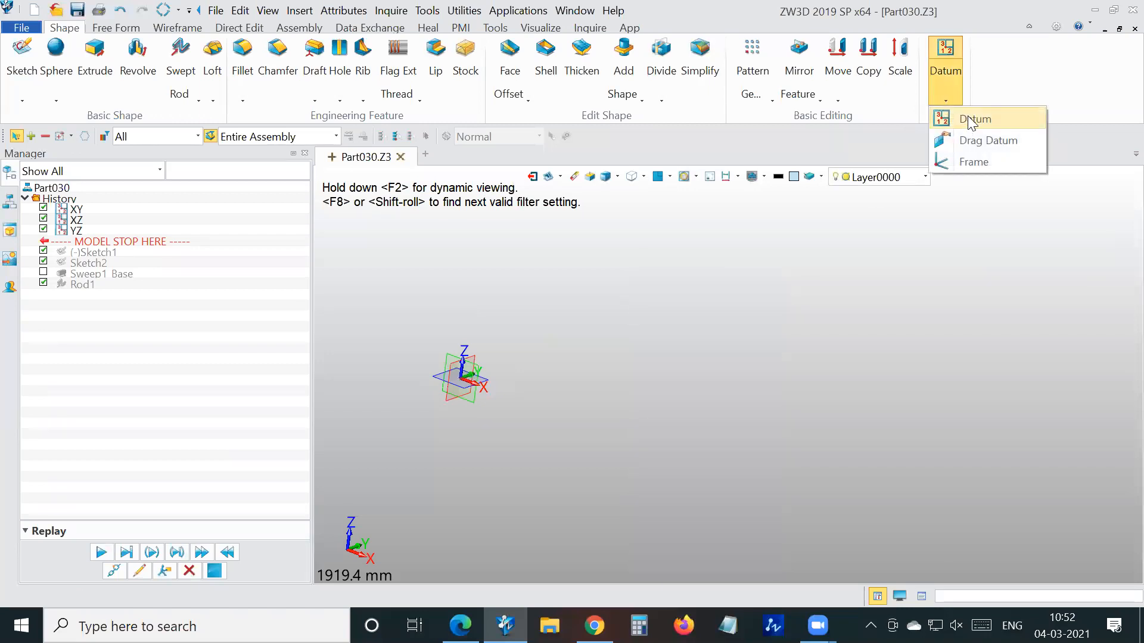
click(971, 122)
click(484, 389)
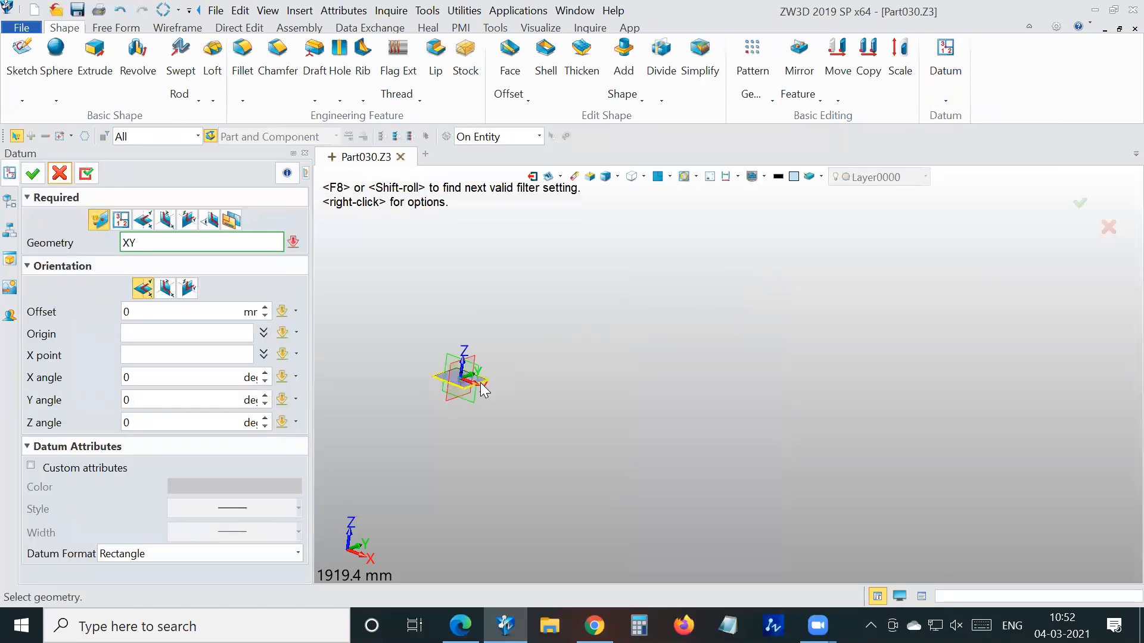
drag(466, 368, 475, 232)
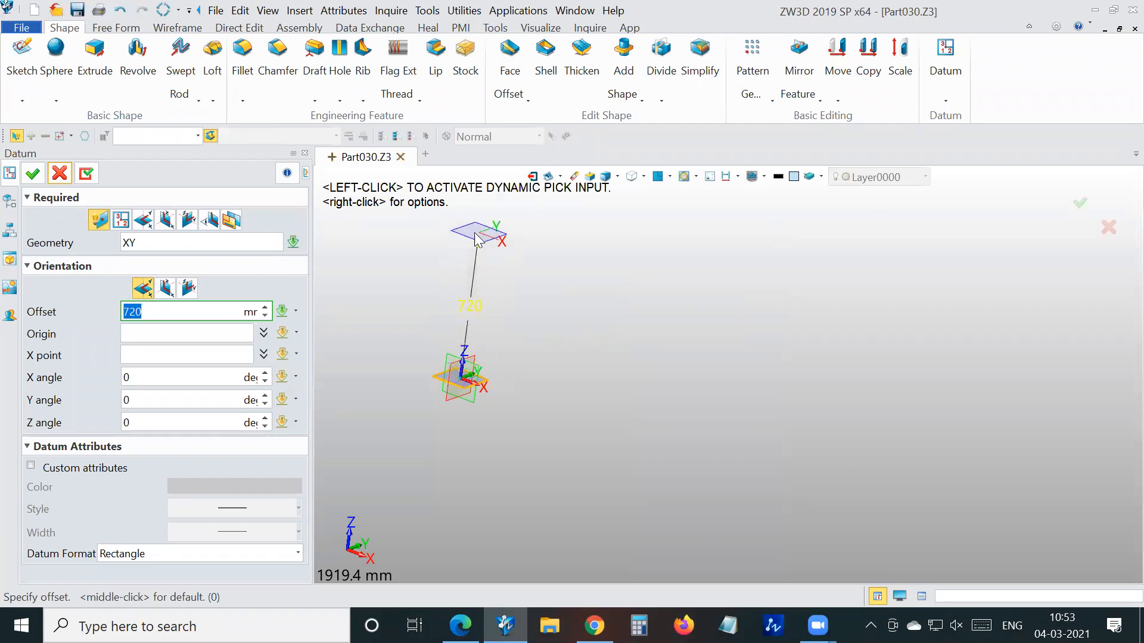
text(1000)
click(36, 171)
scroll(602, 509, down, 4)
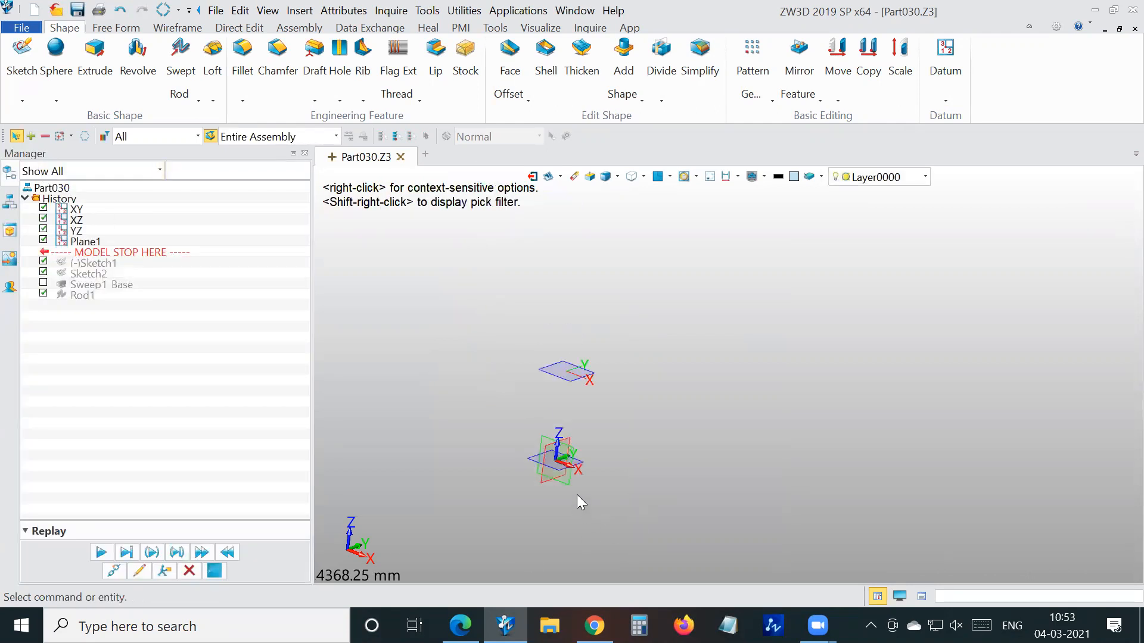
Create a new sketch on the XY plane below the offset datum plane
scroll(576, 494, up, 2)
right_click(671, 246)
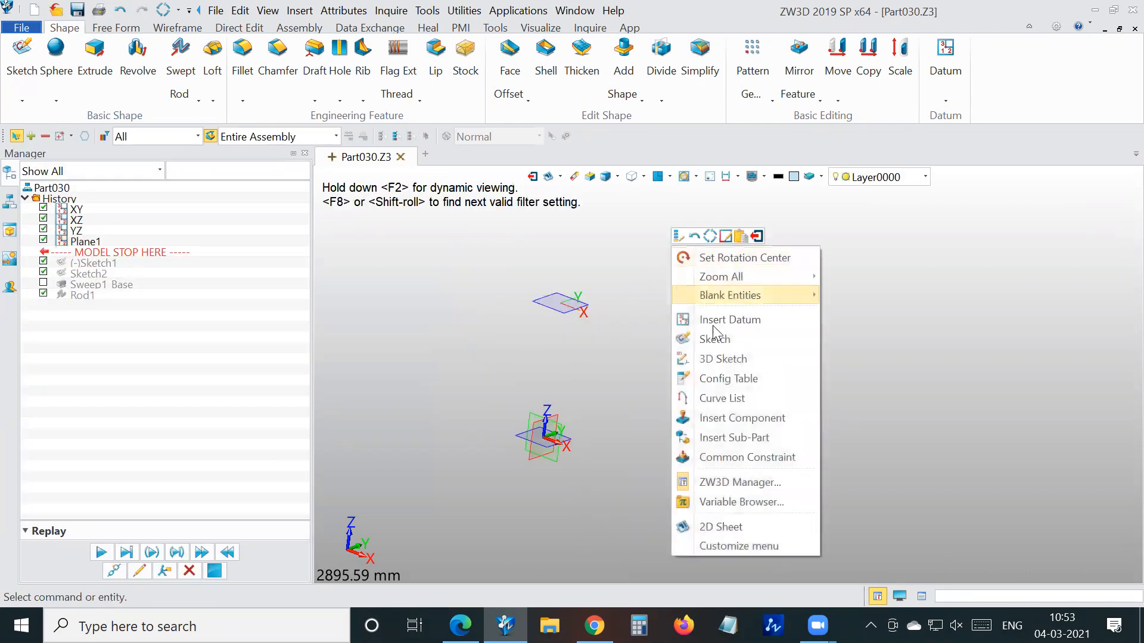
click(716, 340)
click(557, 440)
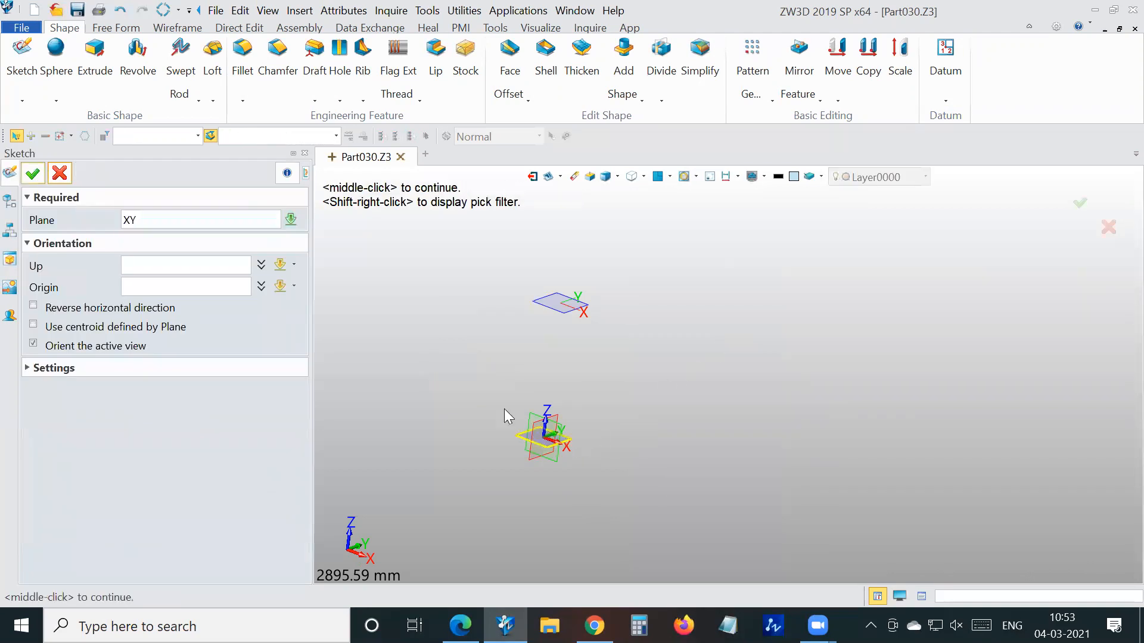
click(33, 173)
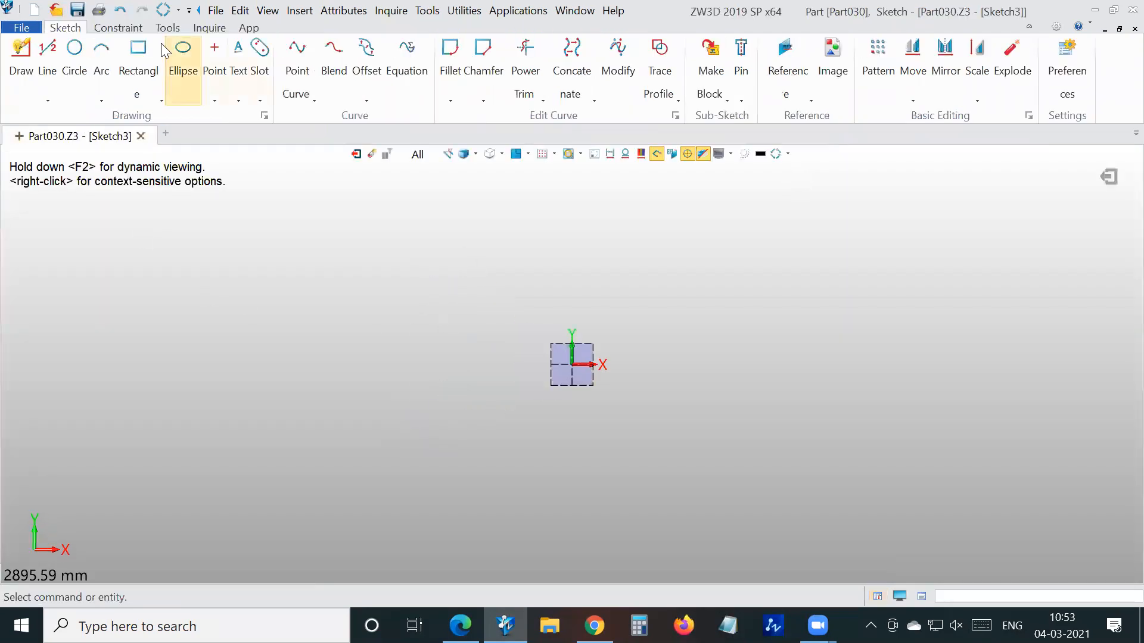
Draw a circle about 1420 mm in diameter centered on the origin, and exit the sketch
click(74, 47)
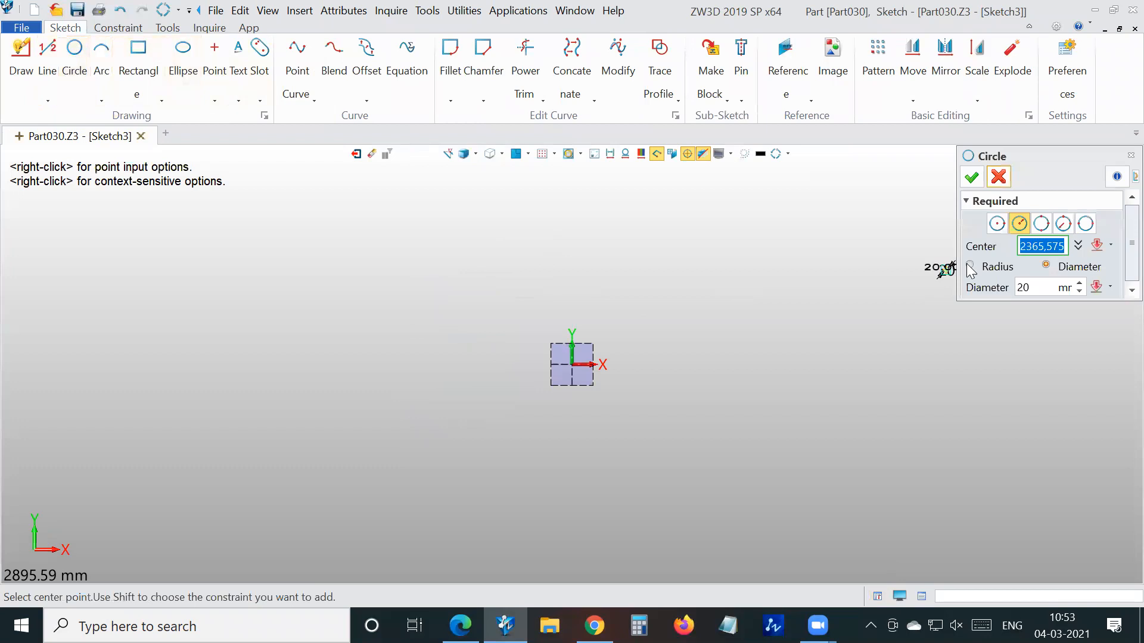
click(574, 358)
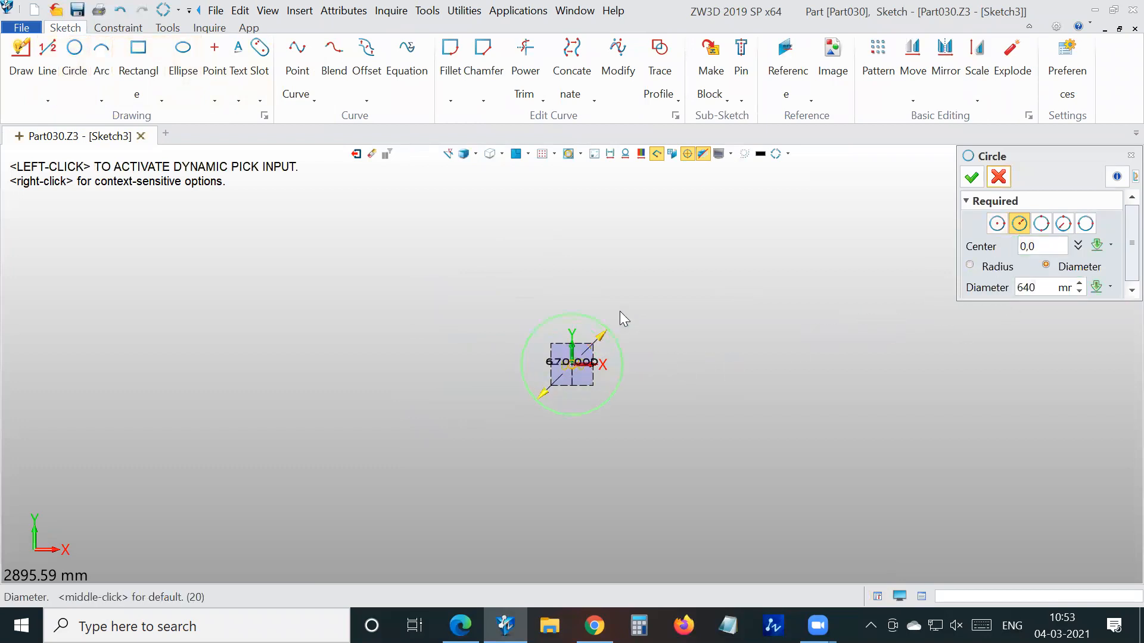
click(971, 177)
click(355, 154)
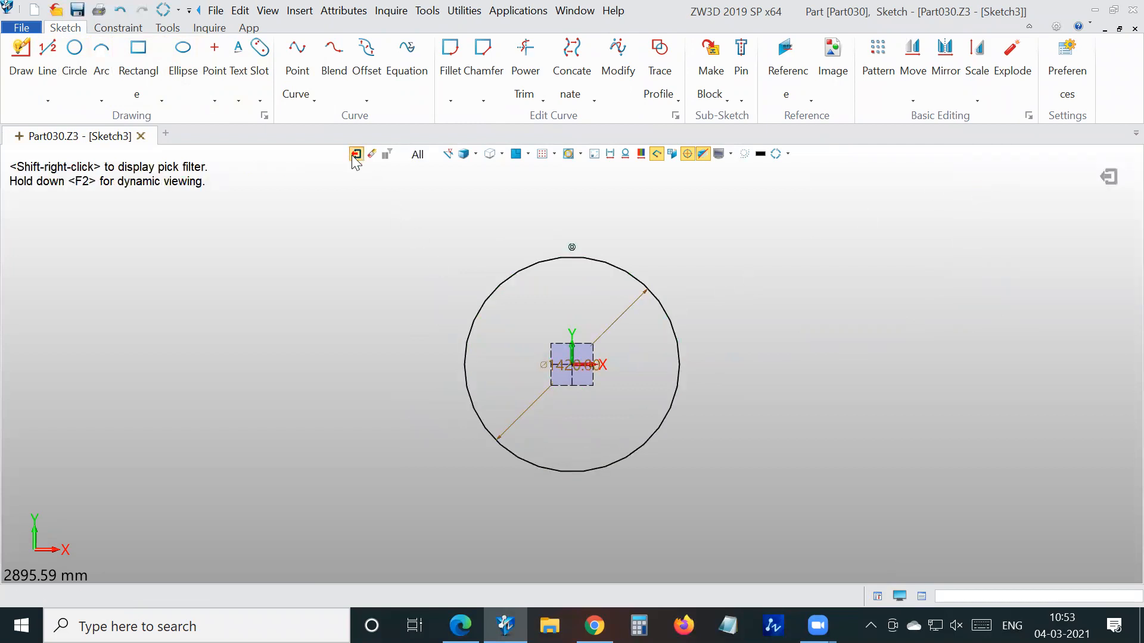
Create a new sketch on the offset datum plane above the circle
right_click(729, 269)
click(767, 352)
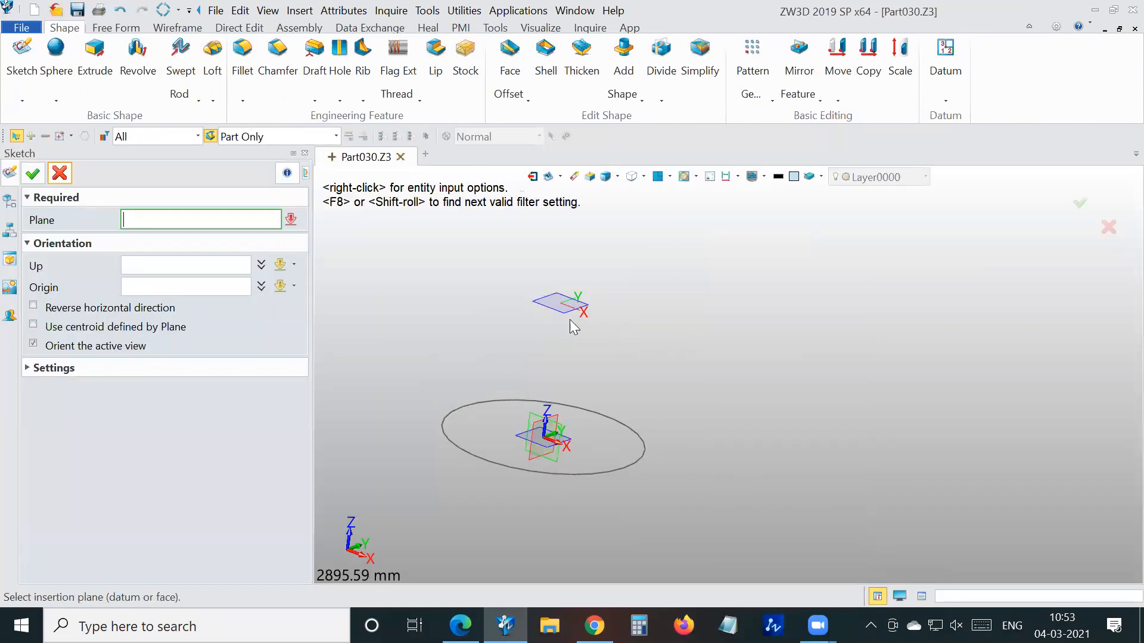
click(567, 310)
click(32, 174)
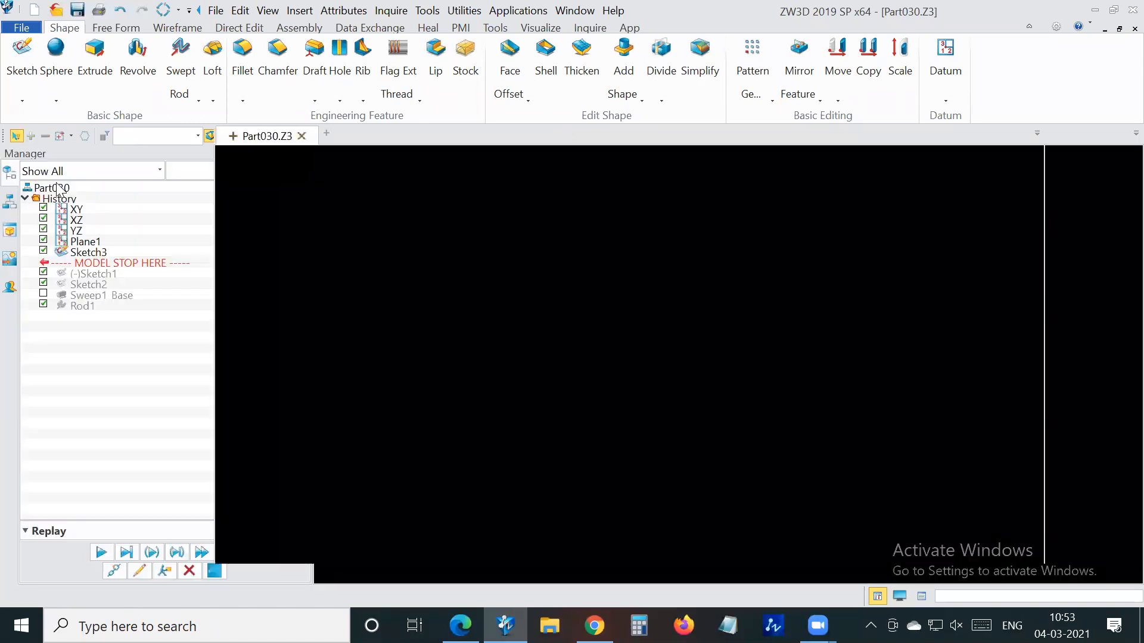
Draw a center rectangle about 2010 mm wide and 1790 mm high, centered on the origin
click(156, 71)
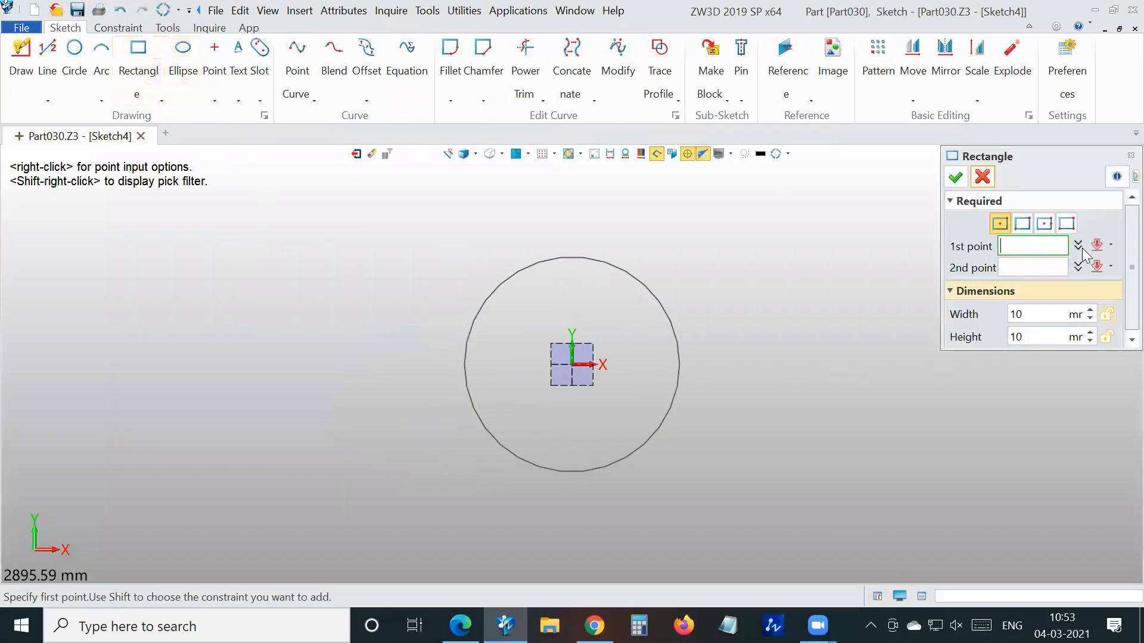
click(574, 369)
click(725, 228)
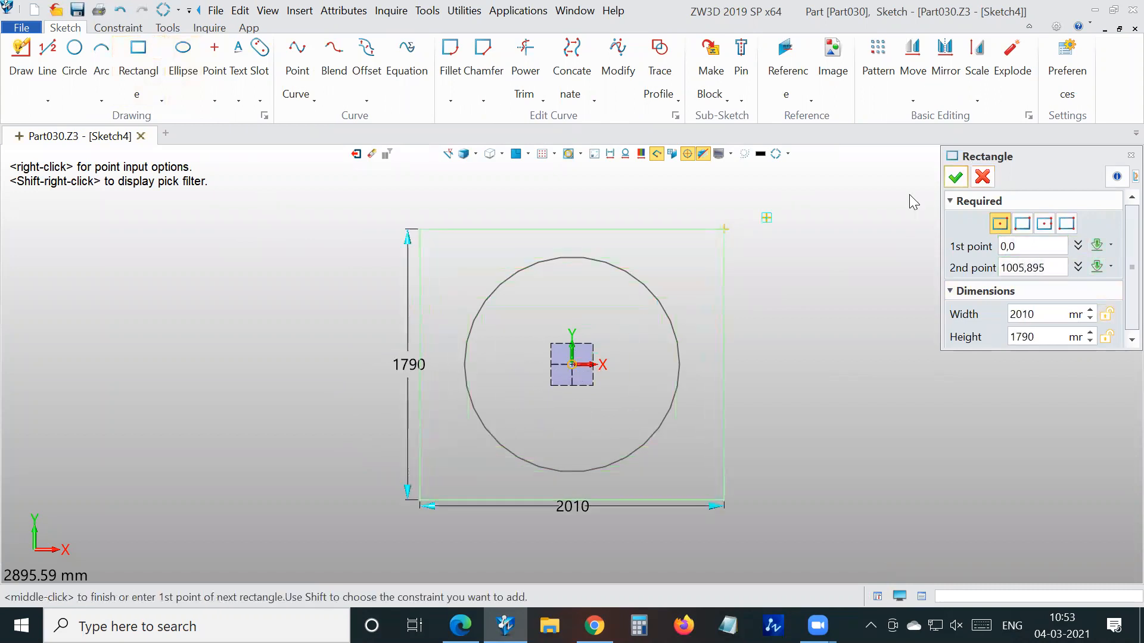
click(956, 177)
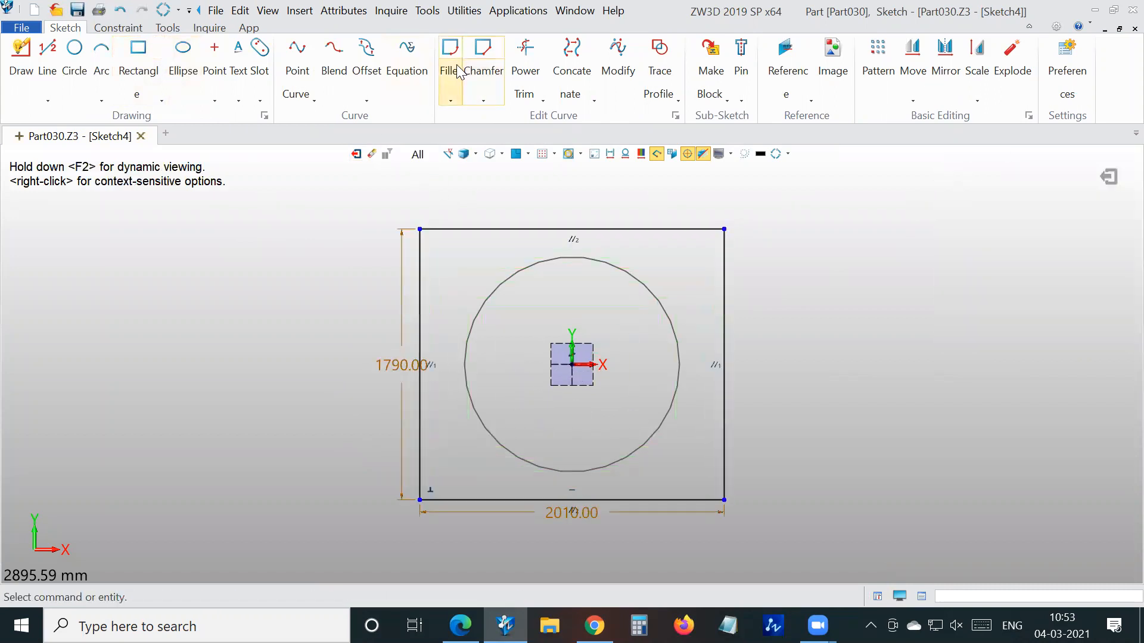
Round all four corners of the rectangle with a 100 mm radius using Fillet Chain
click(451, 96)
click(470, 140)
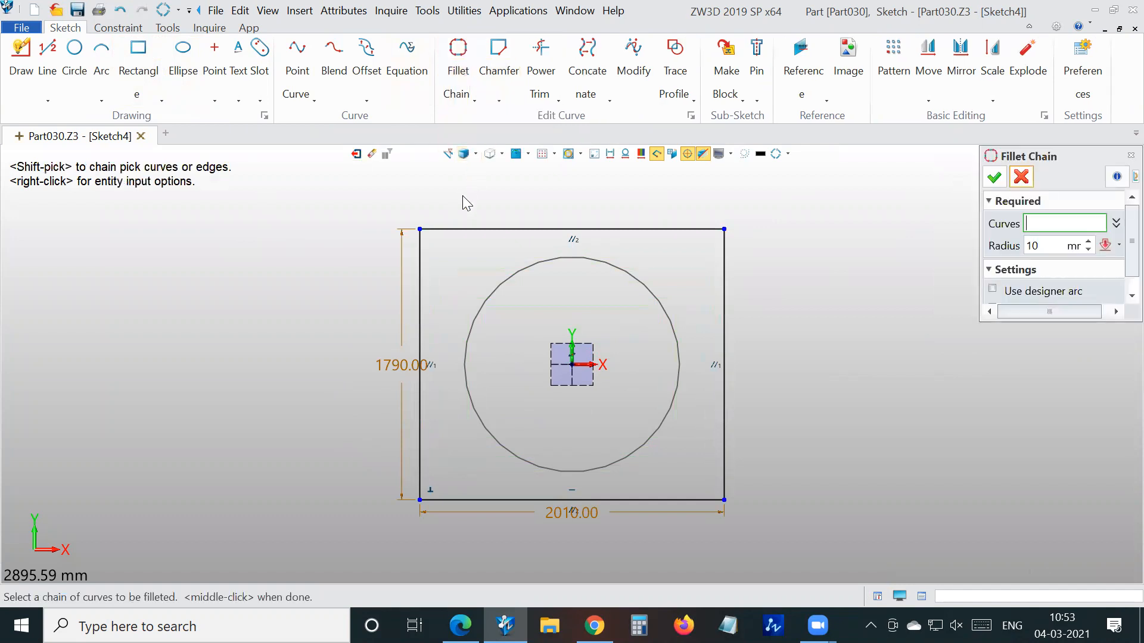
click(422, 252)
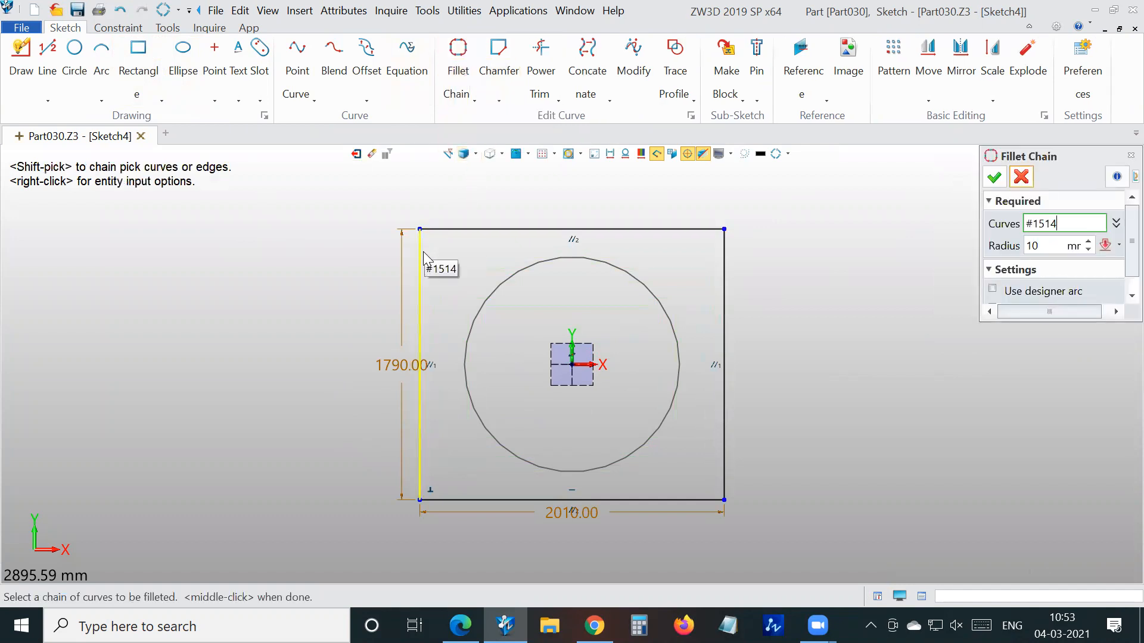
click(444, 228)
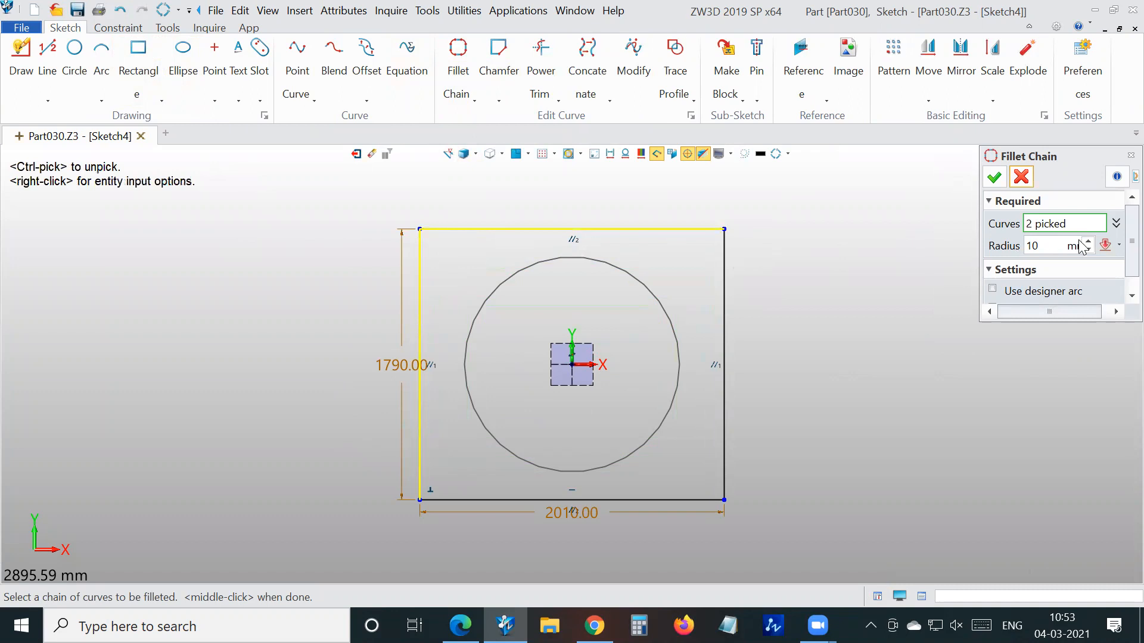
click(1047, 241)
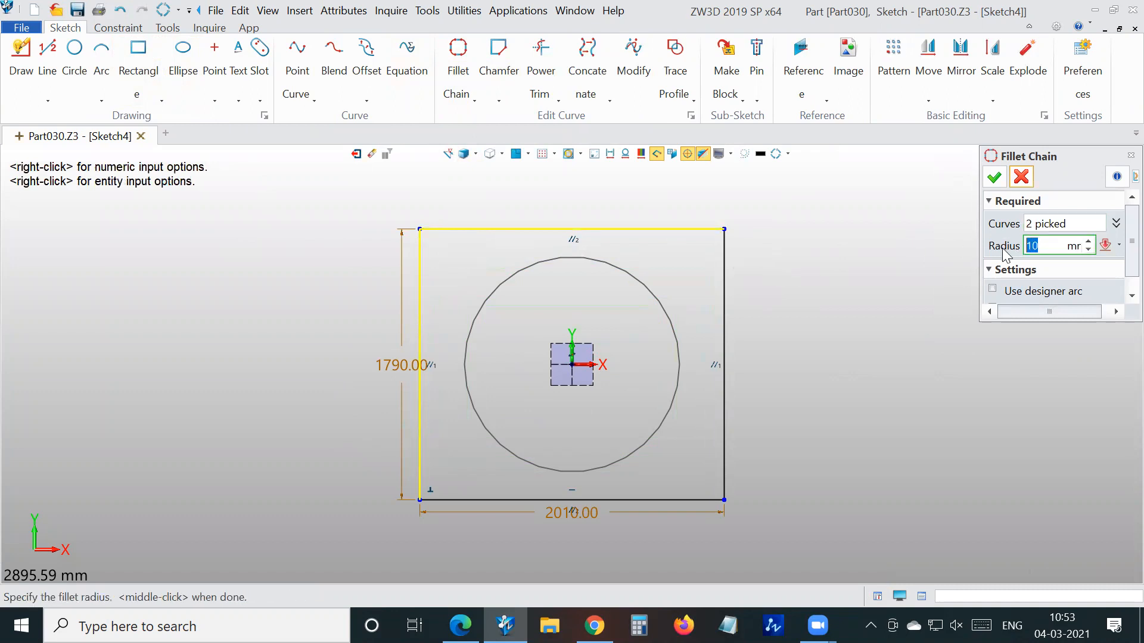
text(1)
click(1074, 223)
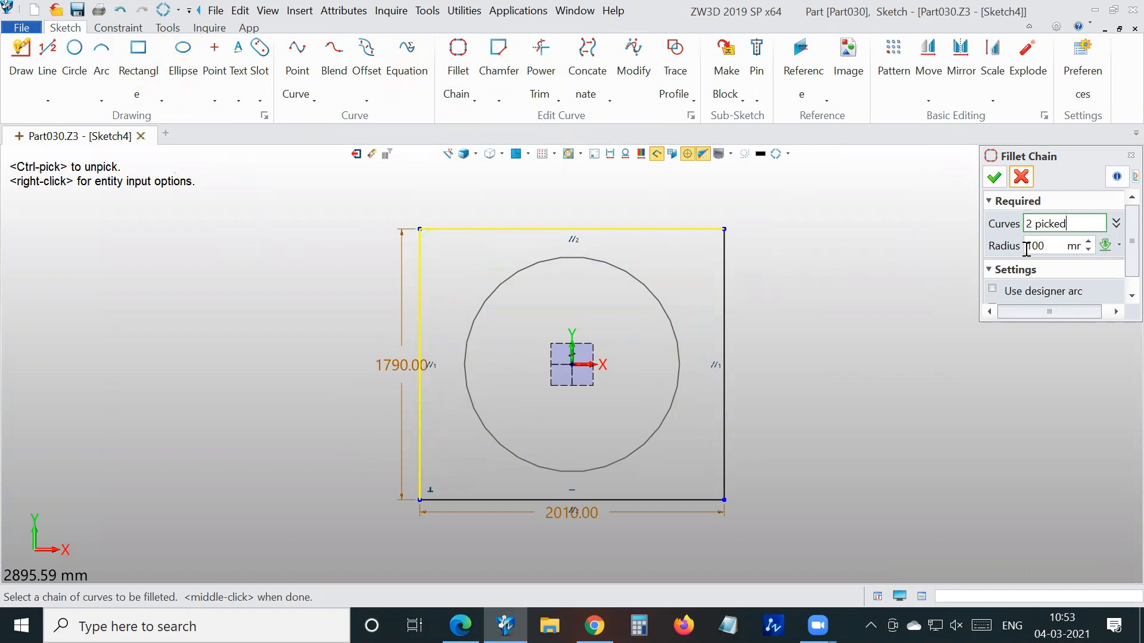
click(728, 263)
click(690, 496)
click(994, 177)
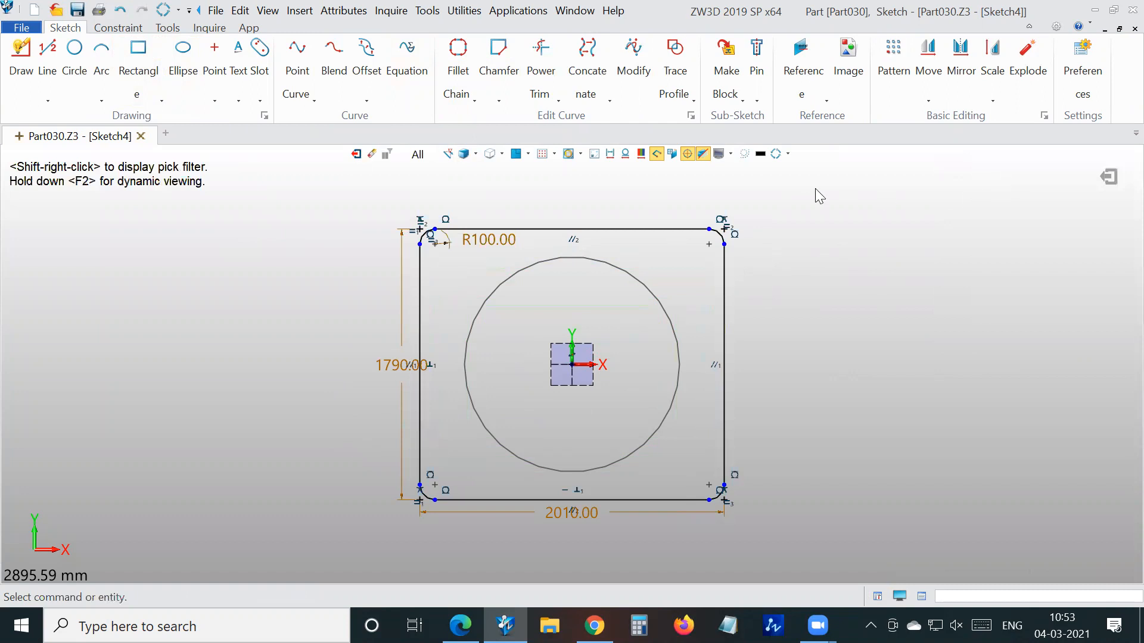
Set the corner fillet radius to 250 mm and exit the sketch
scroll(465, 241, up, 3)
scroll(465, 241, up, 1)
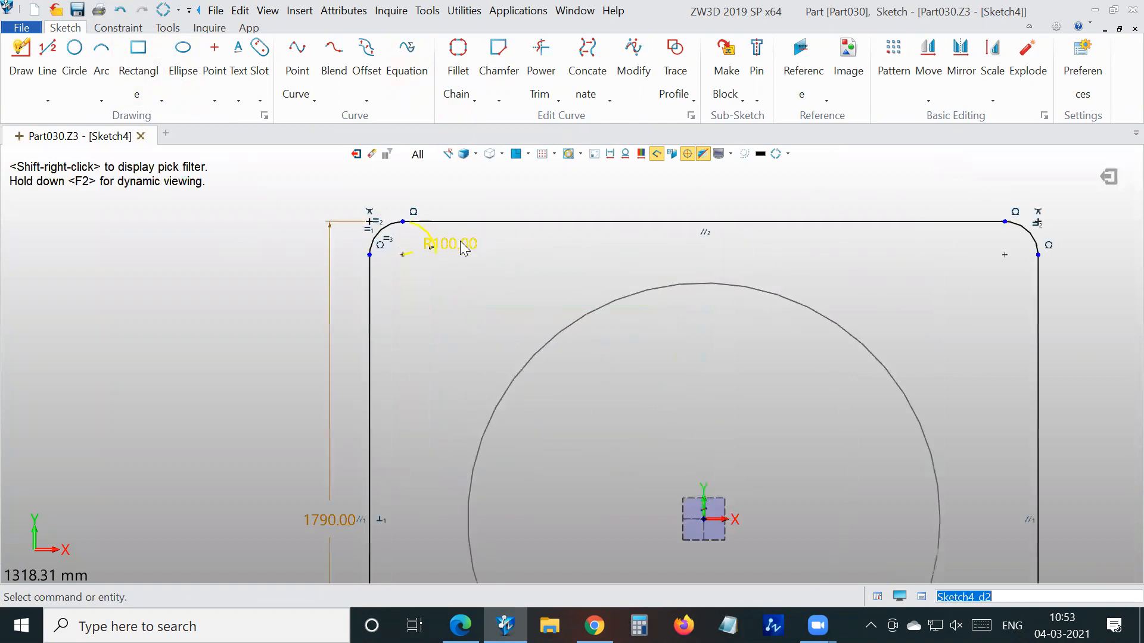
double_click(460, 243)
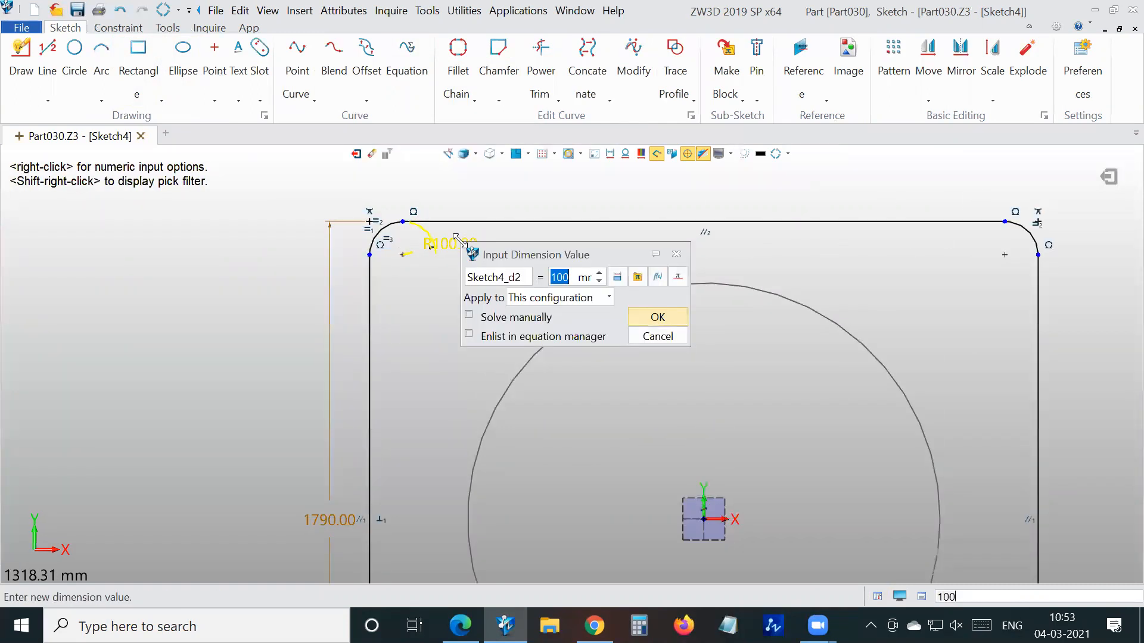
text(250)
click(665, 318)
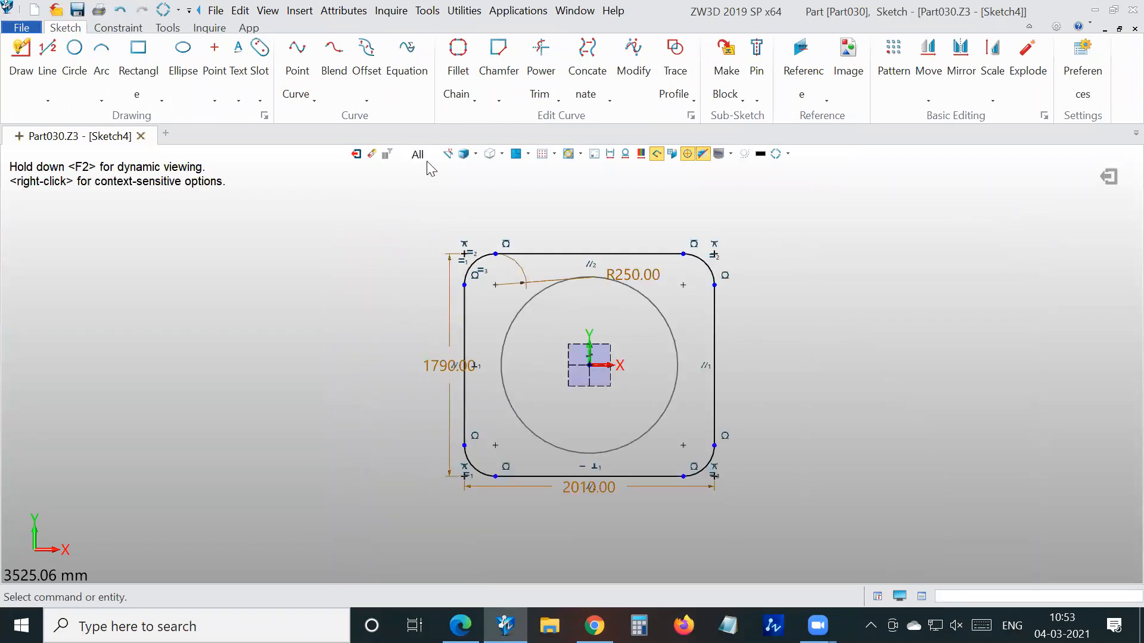
click(355, 154)
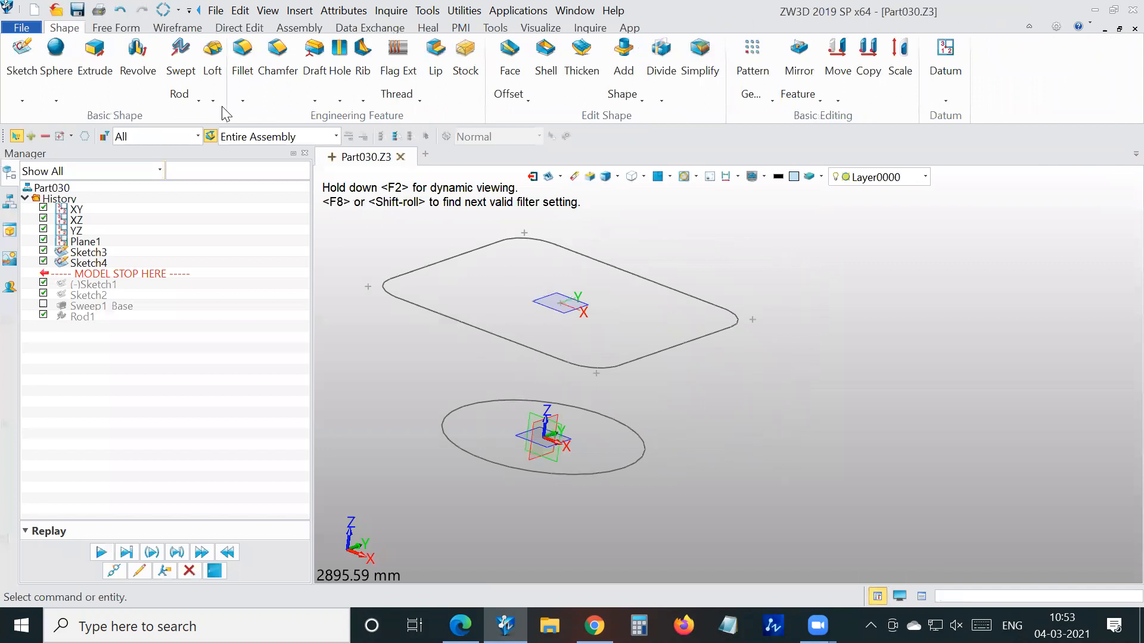
Loft a base solid from the circle profile to the rounded rectangle profile on the upper plane
click(212, 53)
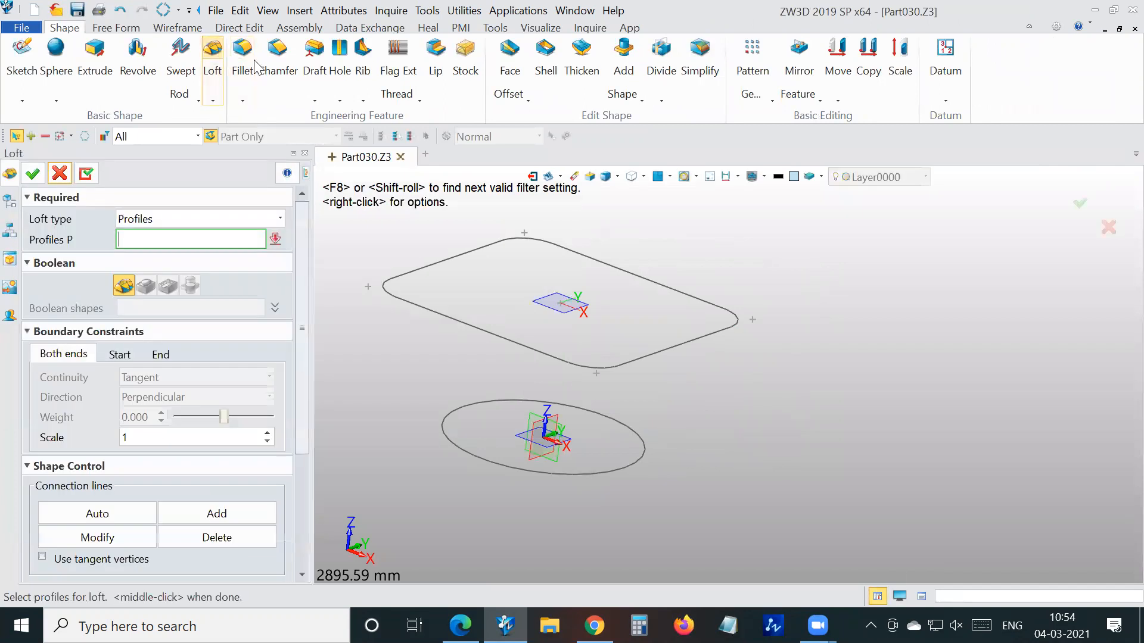
click(625, 460)
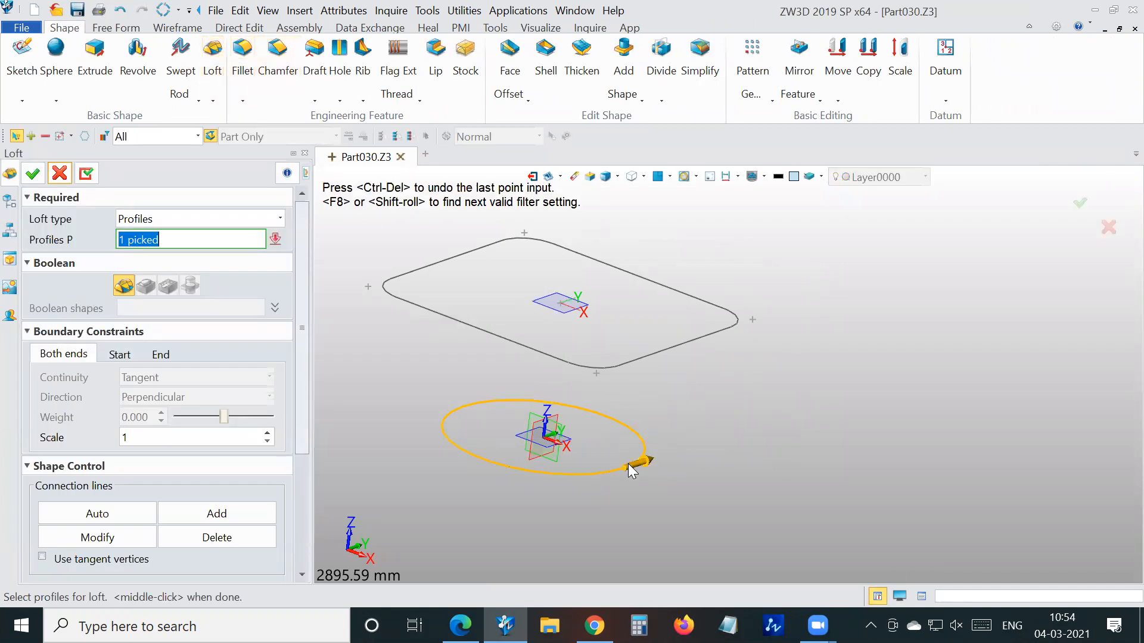
click(659, 356)
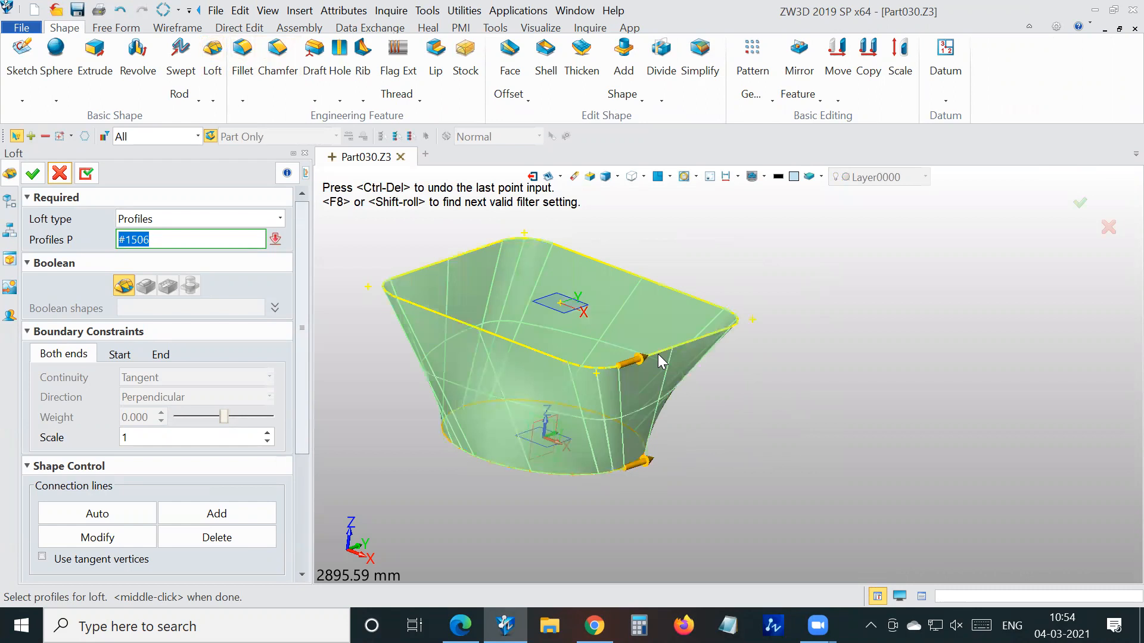
right_drag(758, 410, 717, 357)
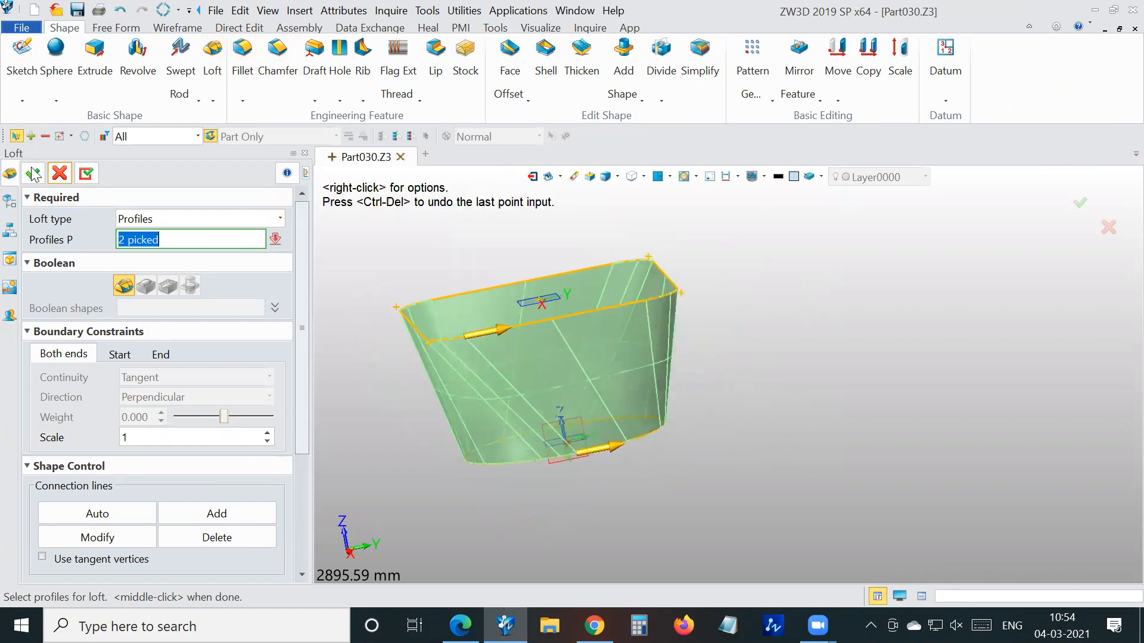
middle_click(803, 329)
mouse_move(803, 303)
right_down()
mouse_move(739, 312)
mouse_move(819, 311)
mouse_move(698, 316)
right_up()
click(213, 99)
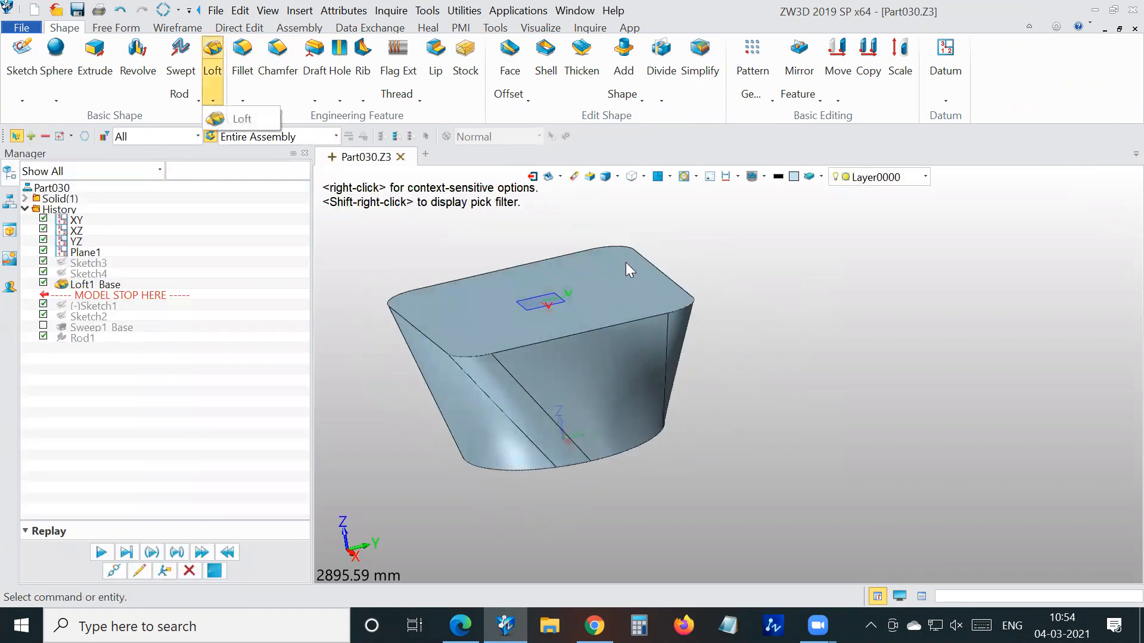
click(845, 290)
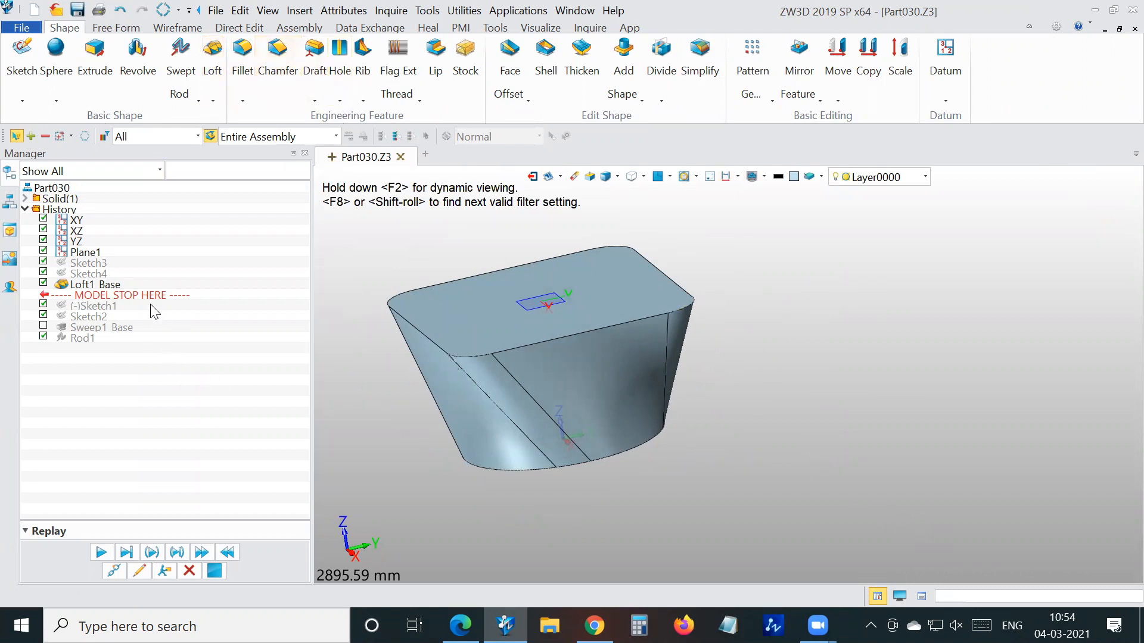
Roll the history back to before the loft and suppress the circle sketch
mouse_move(154, 300)
mouse_down()
mouse_move(139, 256)
mouse_move(122, 288)
mouse_move(120, 275)
mouse_up()
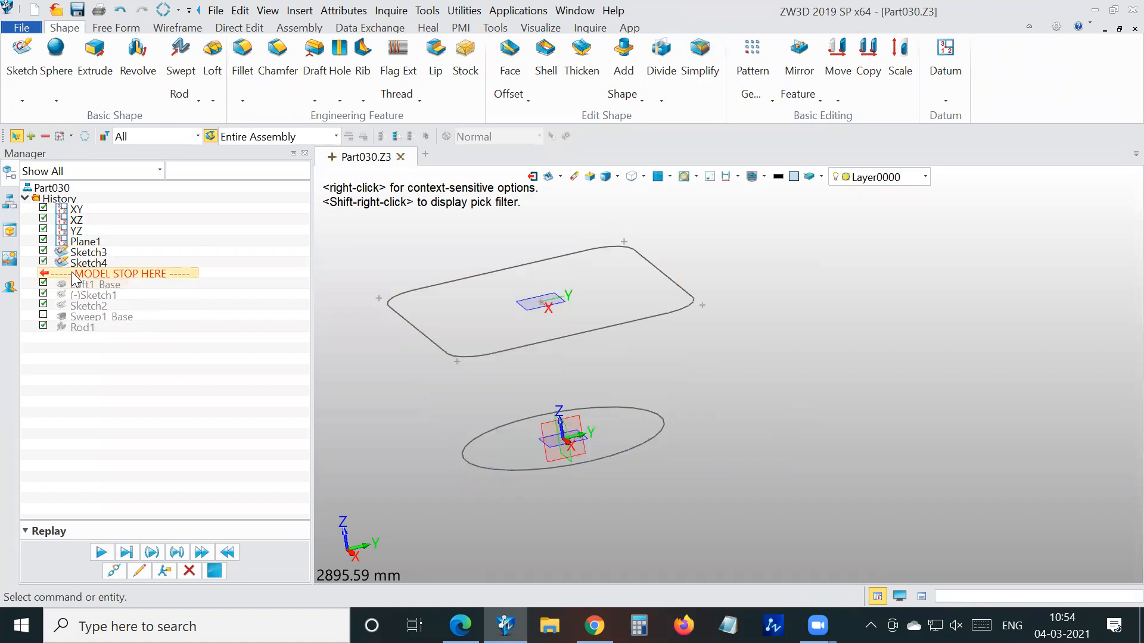
click(44, 250)
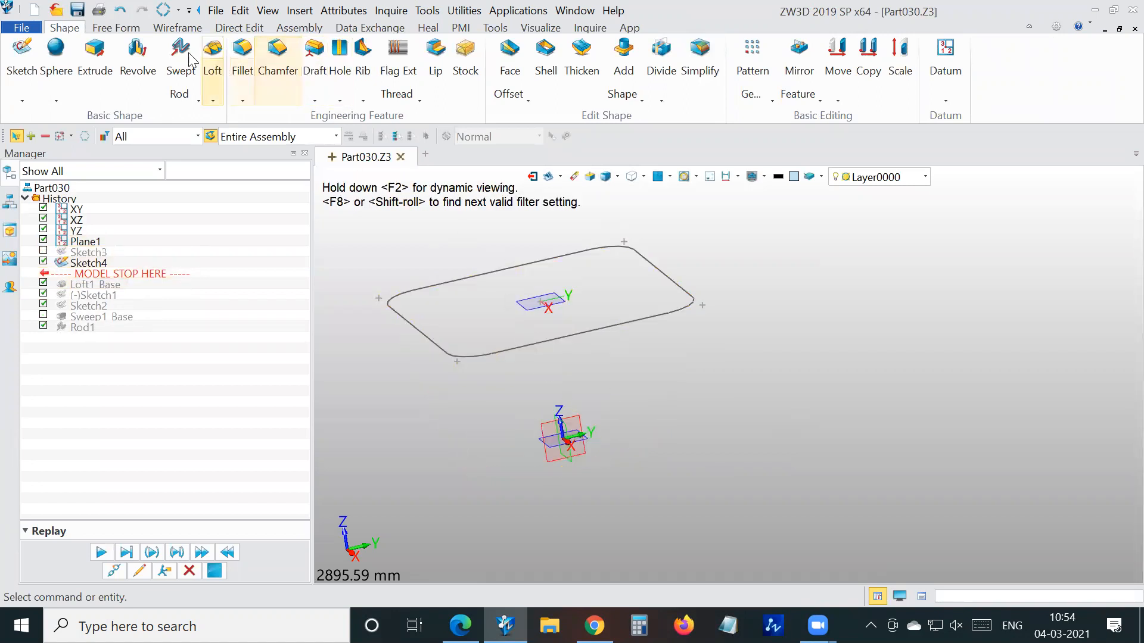
Extrude the rounded rectangle sketch upward into a base block
click(95, 56)
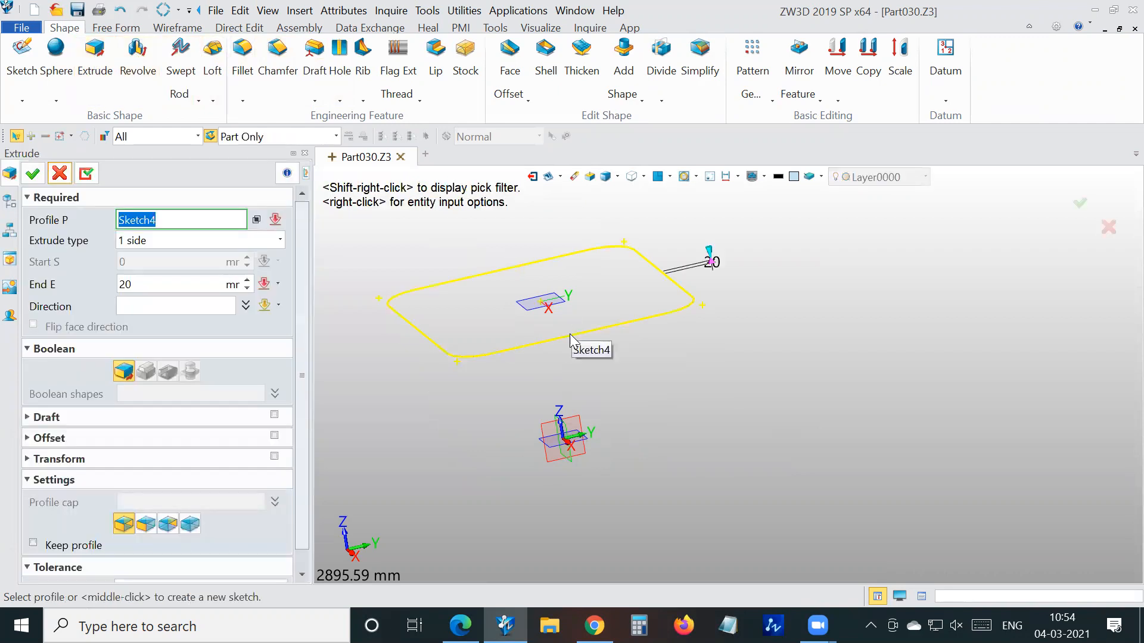
click(569, 335)
drag(711, 247, 698, 183)
click(33, 173)
scroll(605, 467, down, 3)
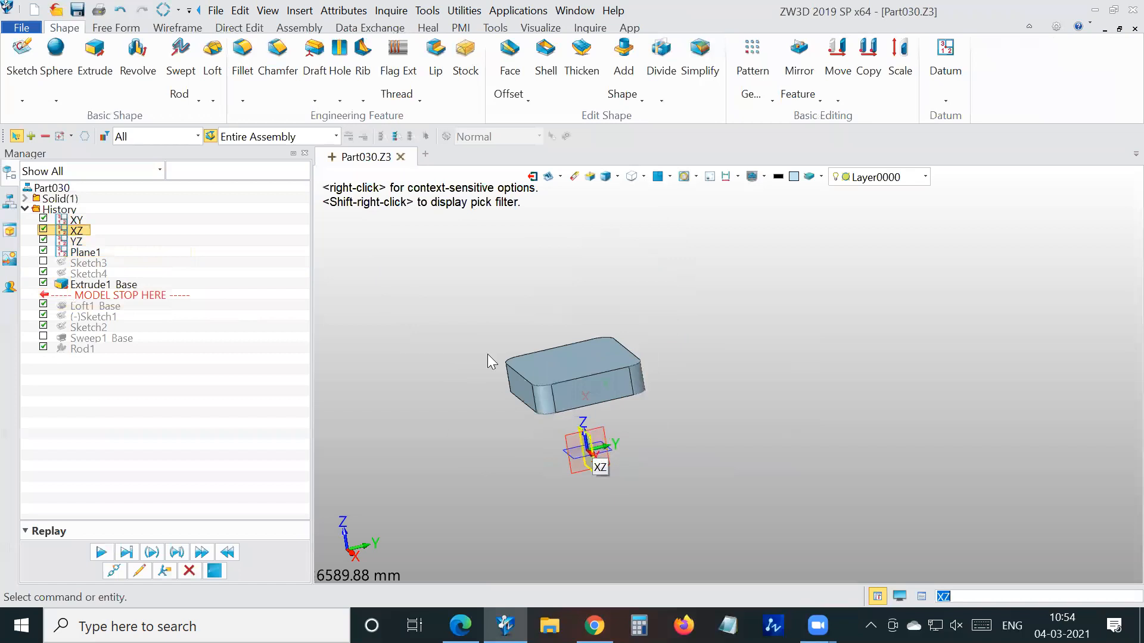
Try to draft the block about its top face by 30 degrees with the direction along -Z
click(315, 96)
click(342, 120)
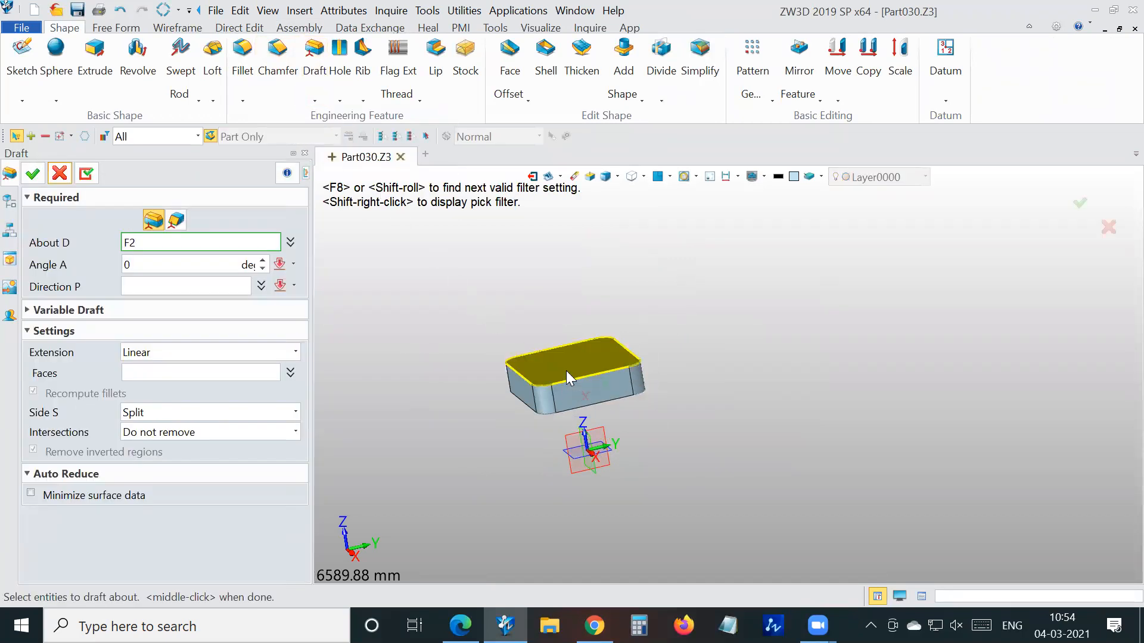
click(566, 371)
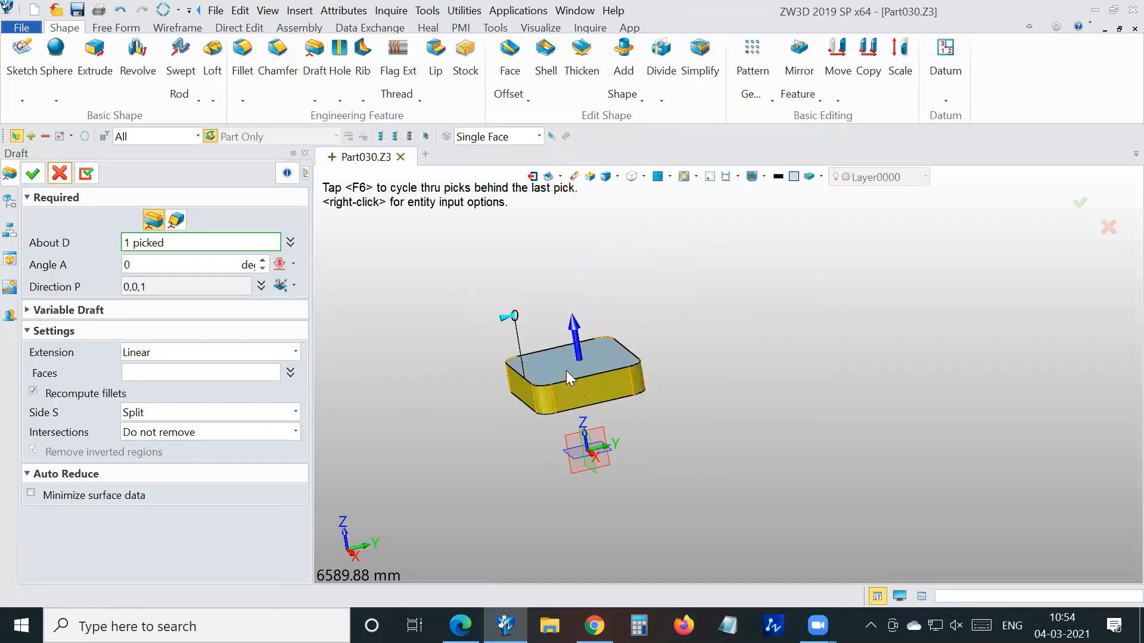
click(293, 264)
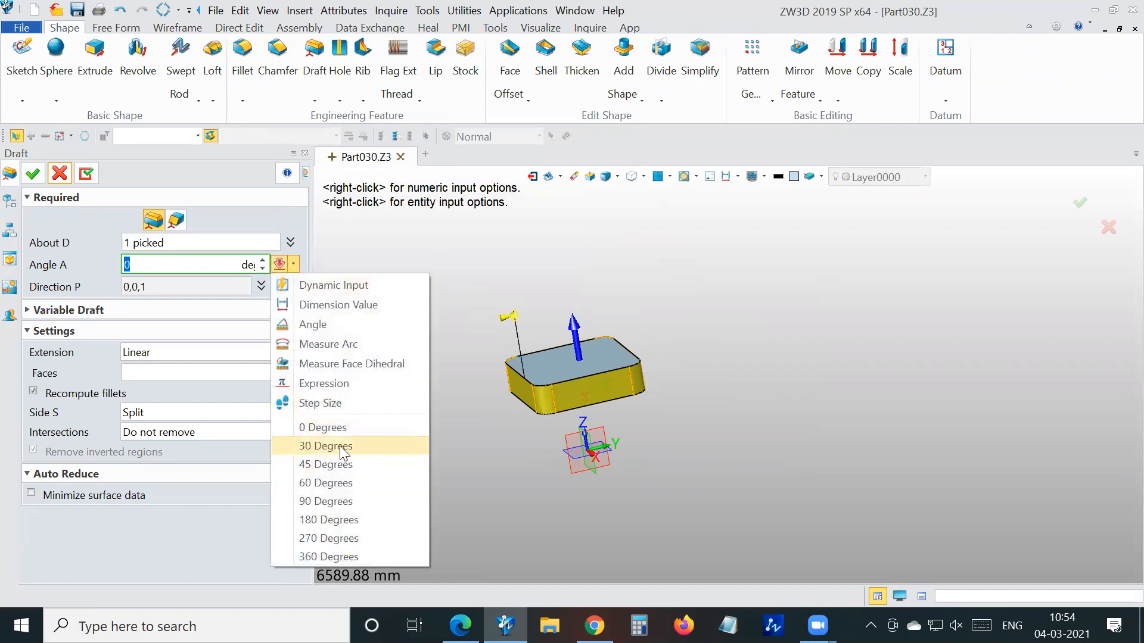
click(340, 446)
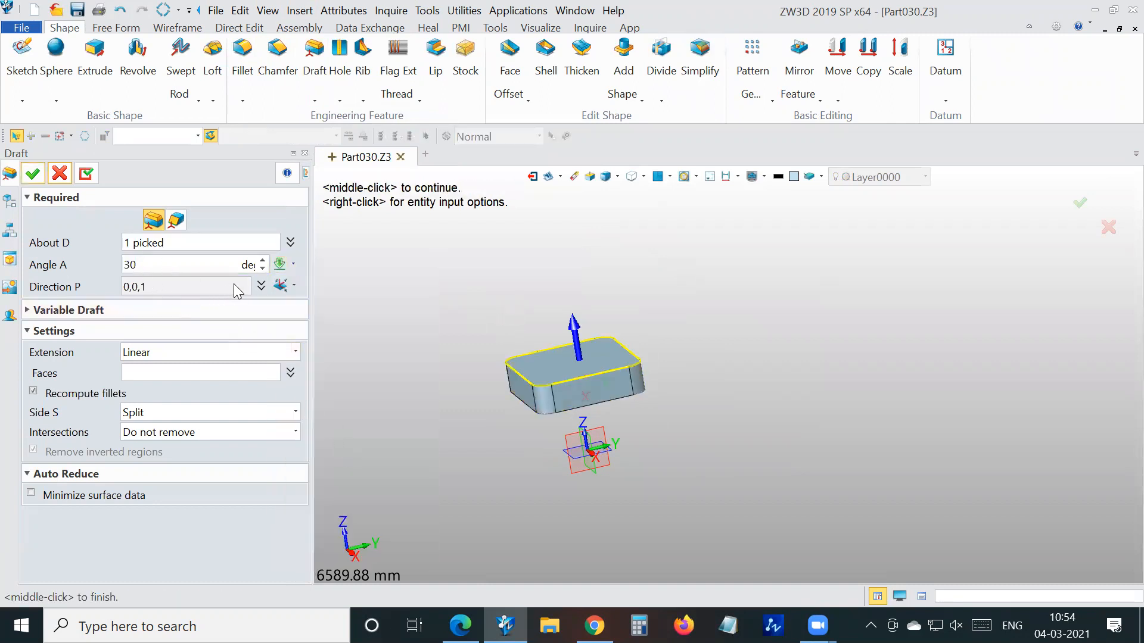
click(294, 286)
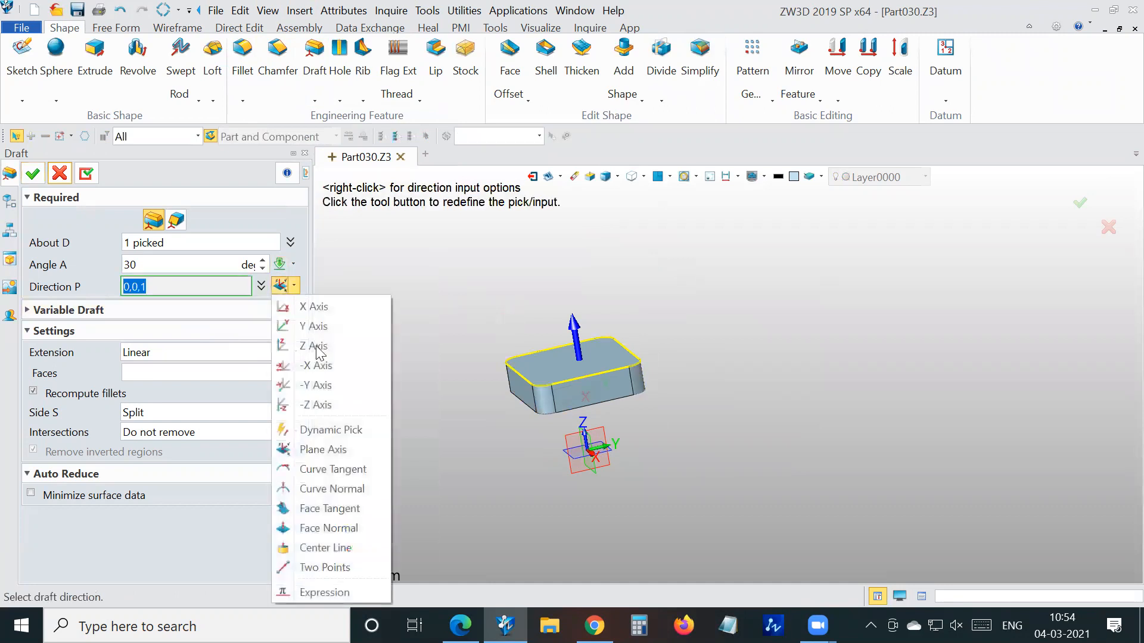
click(322, 405)
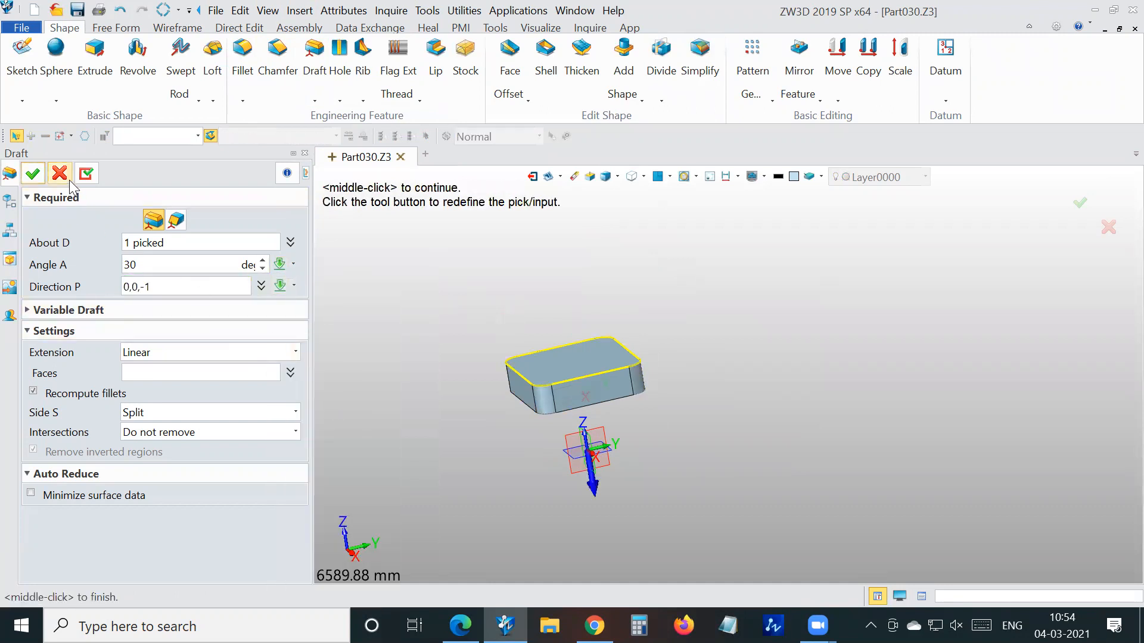
click(43, 175)
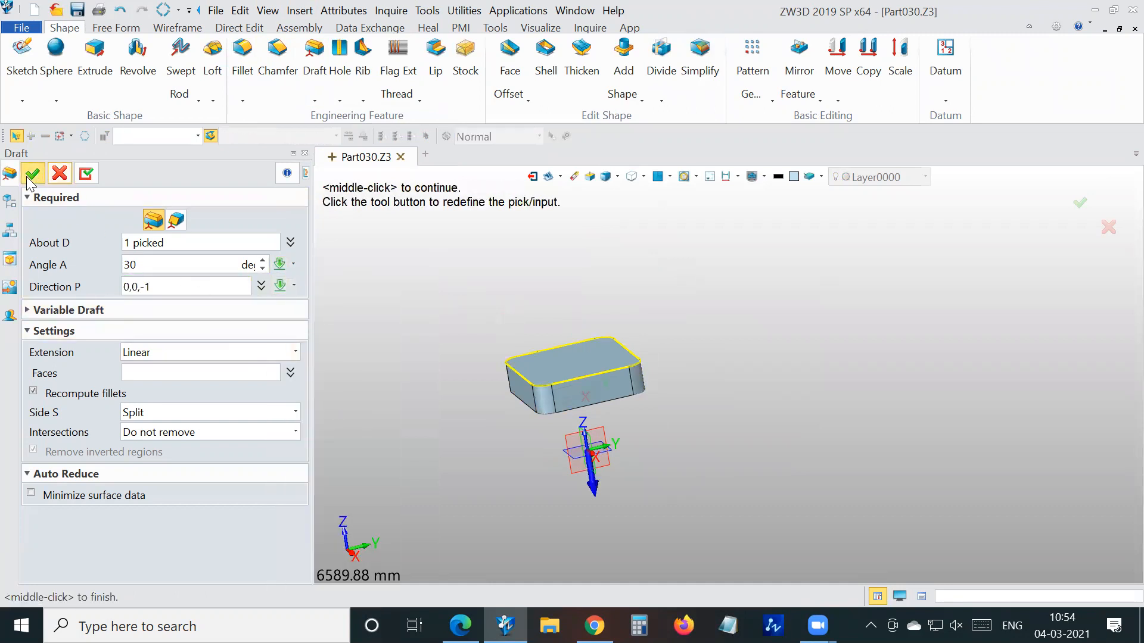
Apply the draft with a smaller angle and view the block square-on from the side
double_click(163, 265)
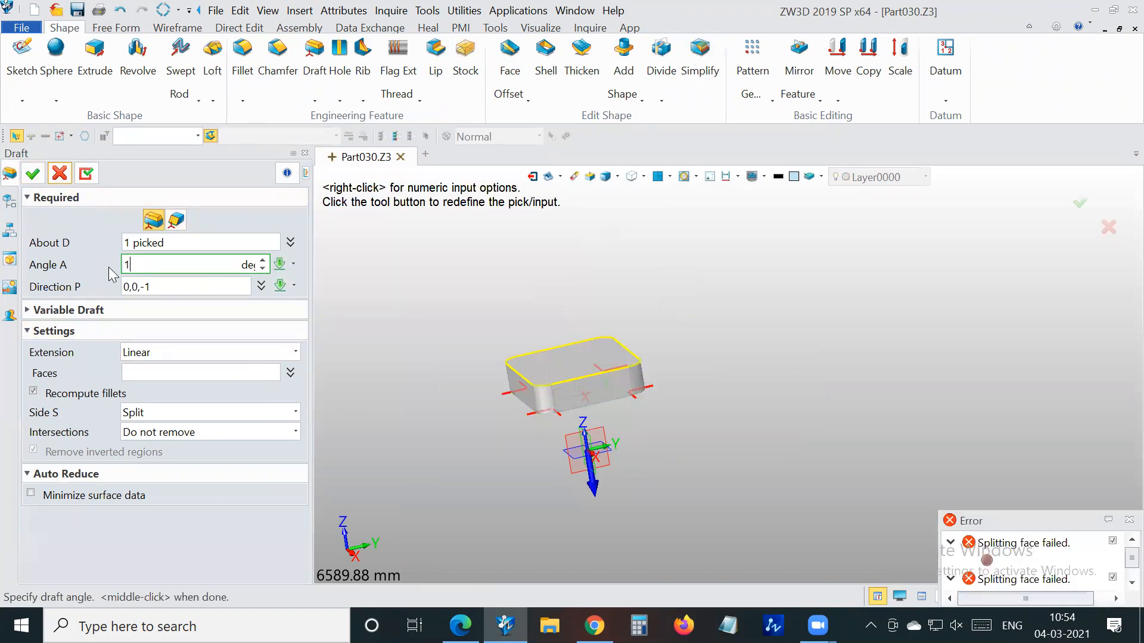
click(32, 174)
scroll(714, 416, up, 3)
middle_drag(715, 417, 708, 357)
click(670, 177)
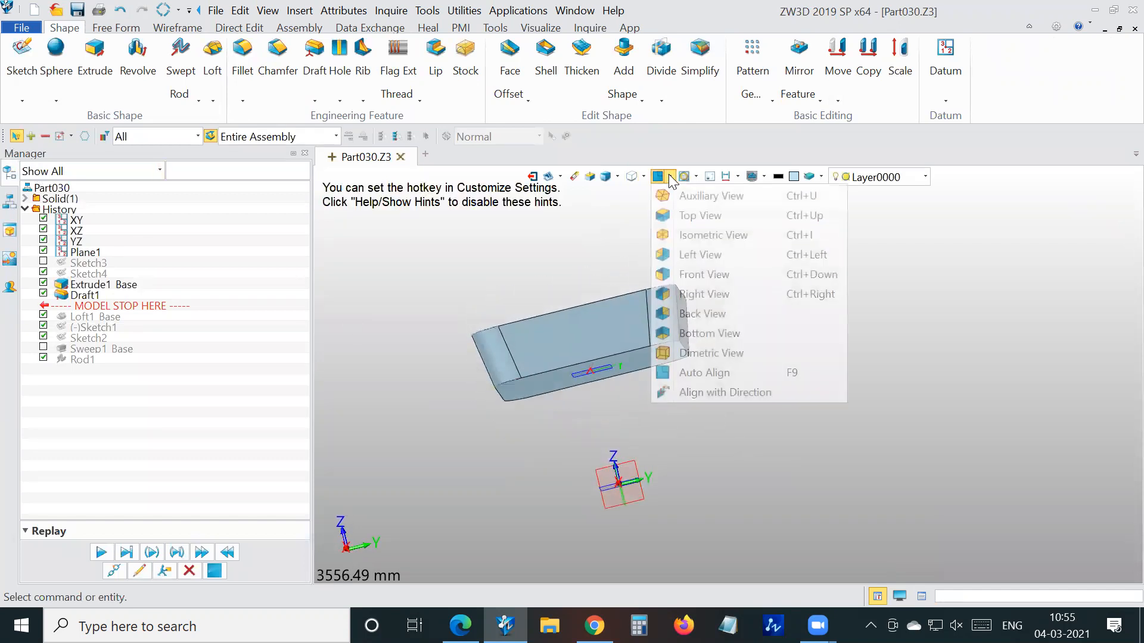
click(703, 372)
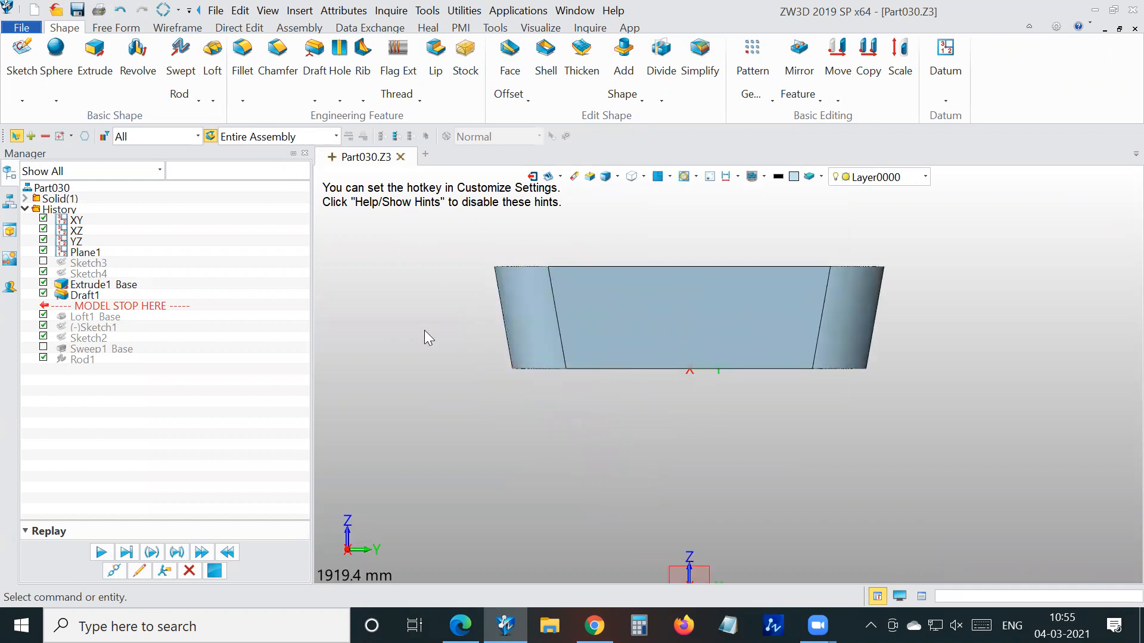
Start a threaded counter-bore hole and place it on the top face of the drafted block
scroll(425, 330, down, 3)
click(340, 100)
click(625, 247)
middle_drag(627, 246, 641, 289)
click(340, 100)
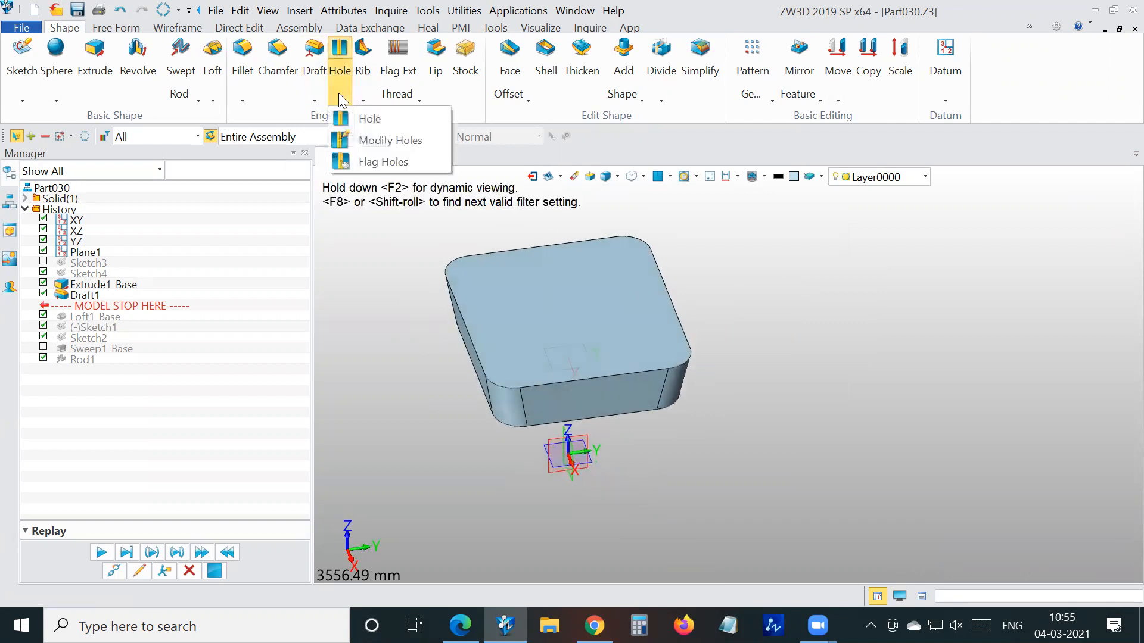
click(370, 119)
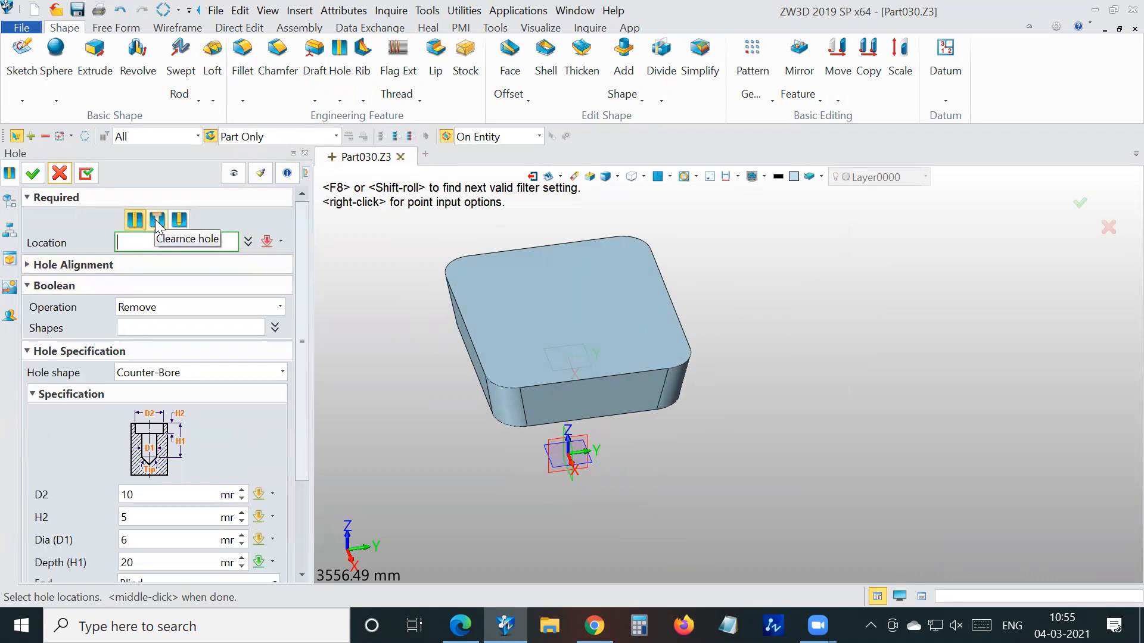
click(180, 220)
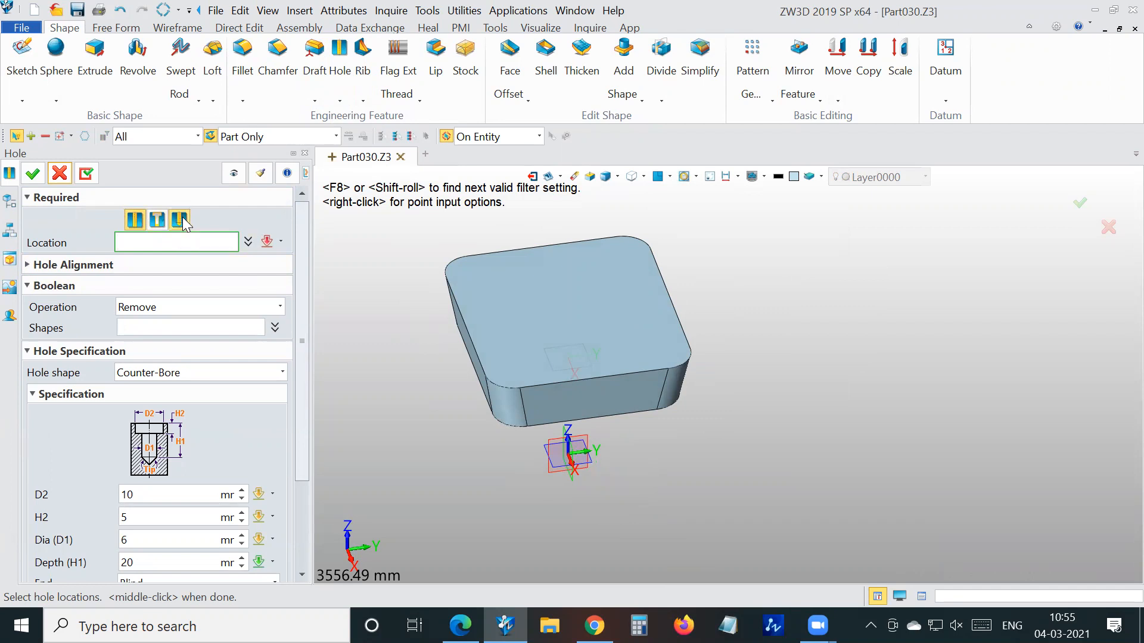
click(502, 323)
Set the hole's thread size to M80 x 1.5 with the default hole size and create the hole
scroll(503, 312, up, 4)
drag(302, 322, 280, 369)
click(277, 346)
scroll(271, 436, down, 15)
click(189, 452)
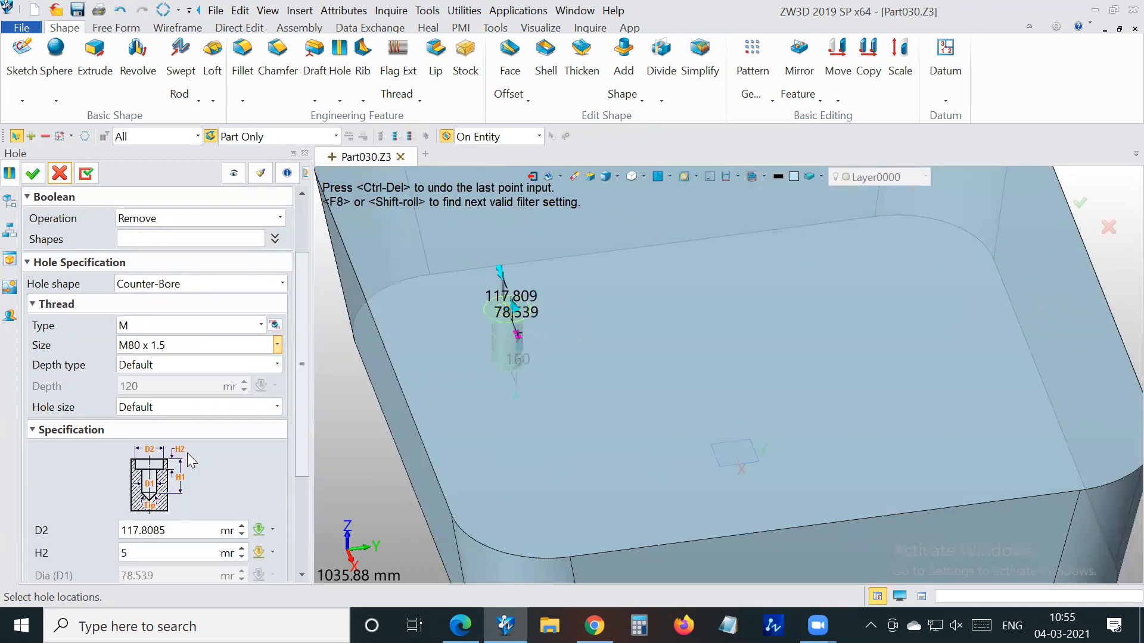
click(277, 407)
click(277, 407)
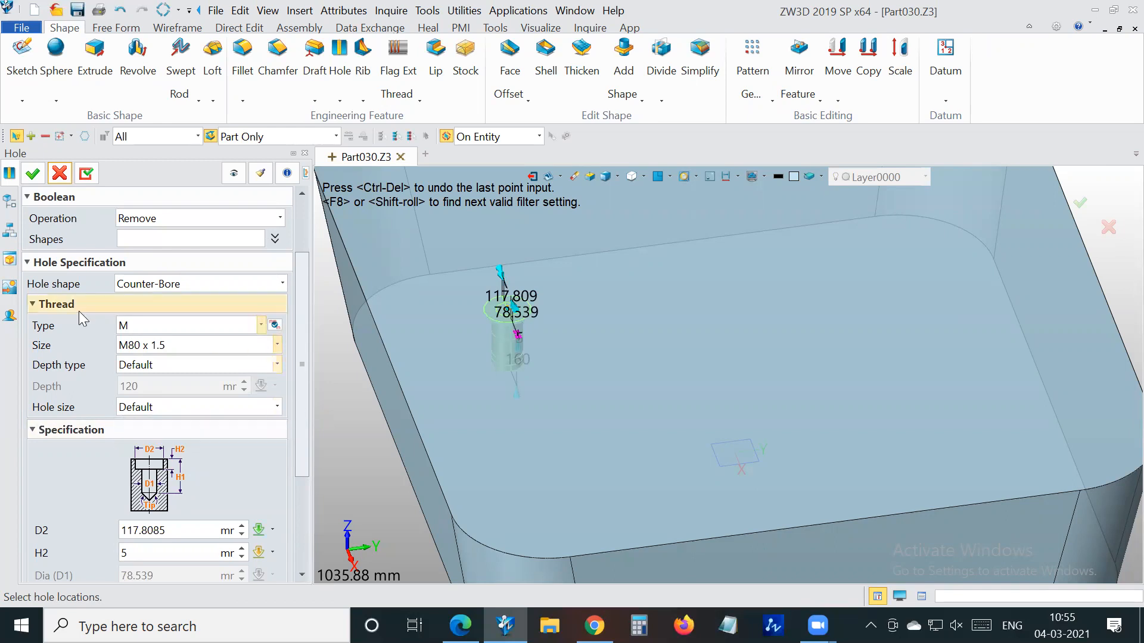
click(33, 174)
Inspect the threaded hole in the block, then roll the history back to directly after Plane1
scroll(642, 366, down, 3)
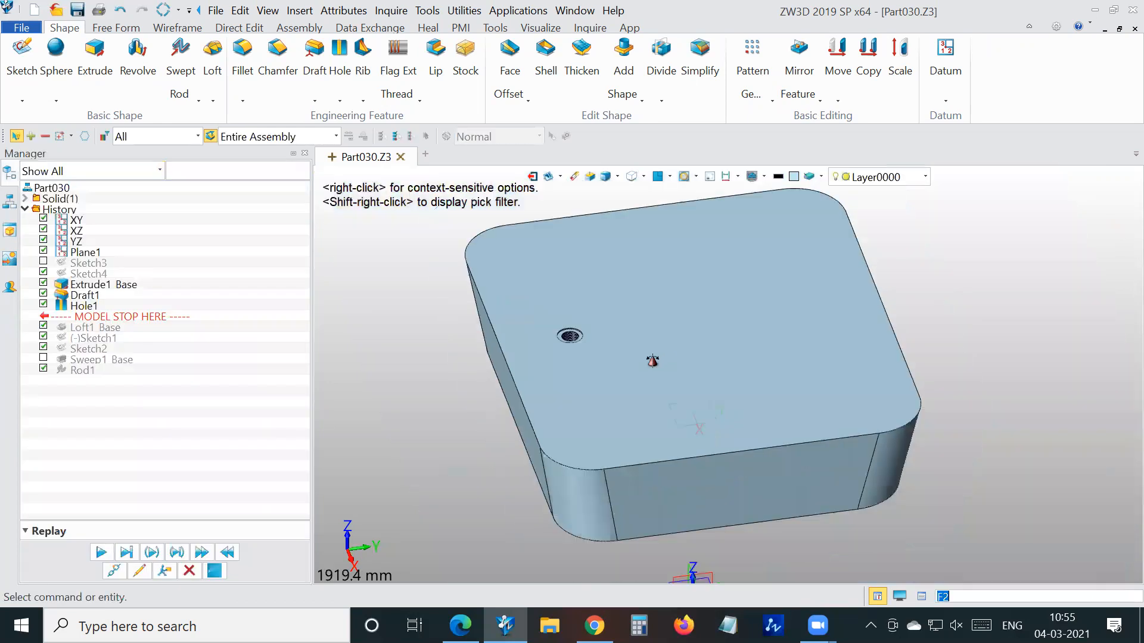
scroll(587, 321, up, 5)
scroll(574, 358, down, 5)
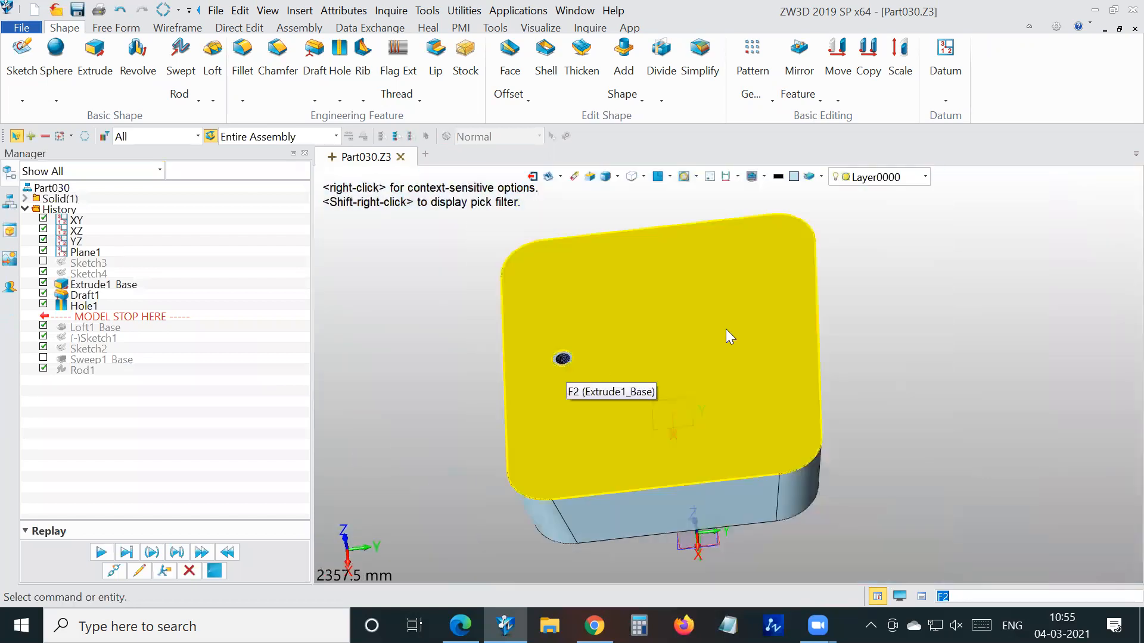
scroll(677, 389, down, 4)
middle_drag(677, 388, 769, 306)
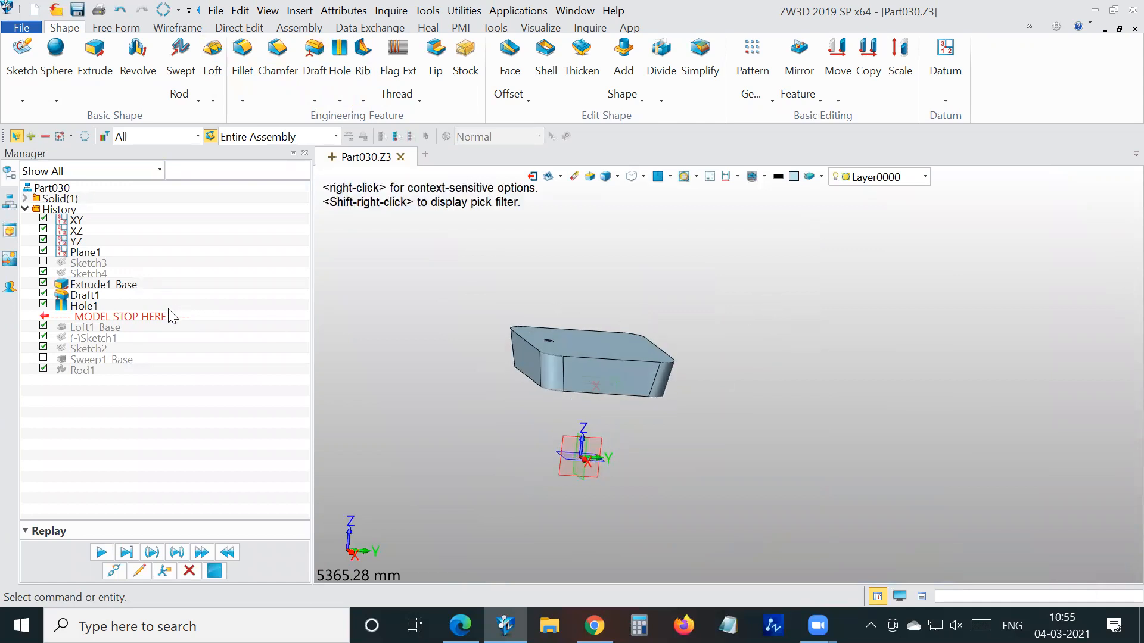
drag(170, 316, 143, 265)
Create a new sketch on the YZ plane
right_click(733, 275)
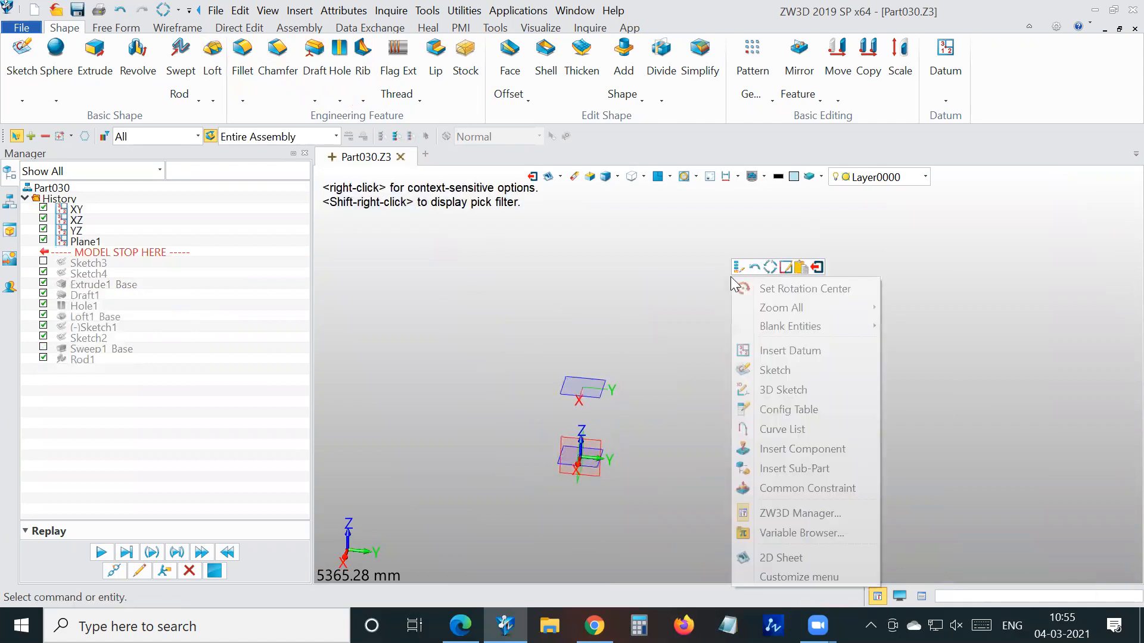
click(749, 366)
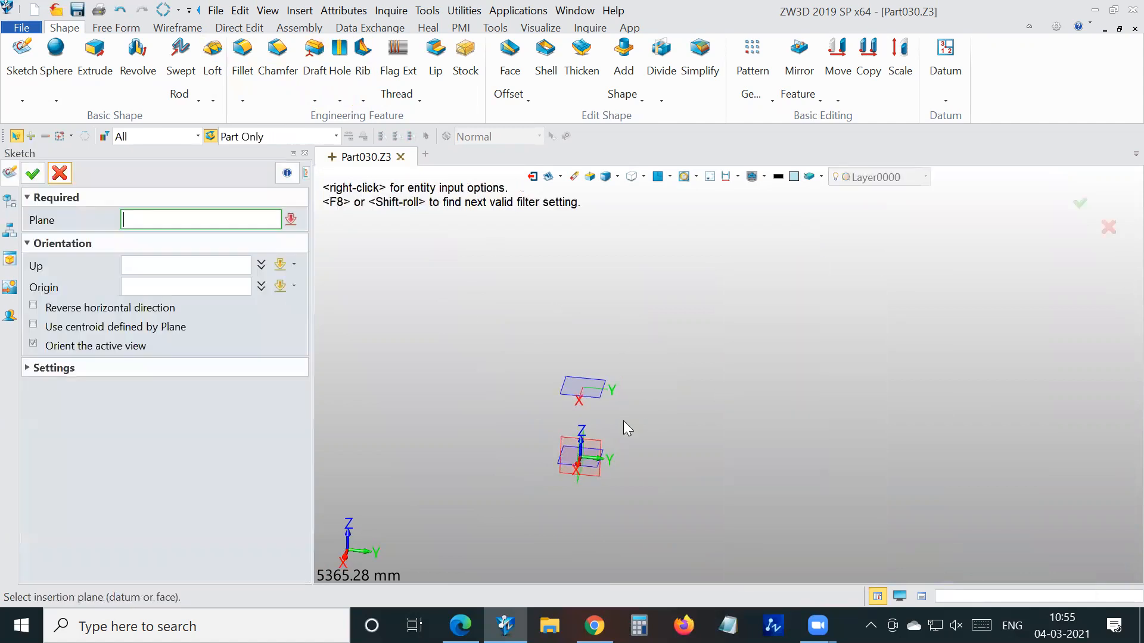
click(594, 441)
click(36, 173)
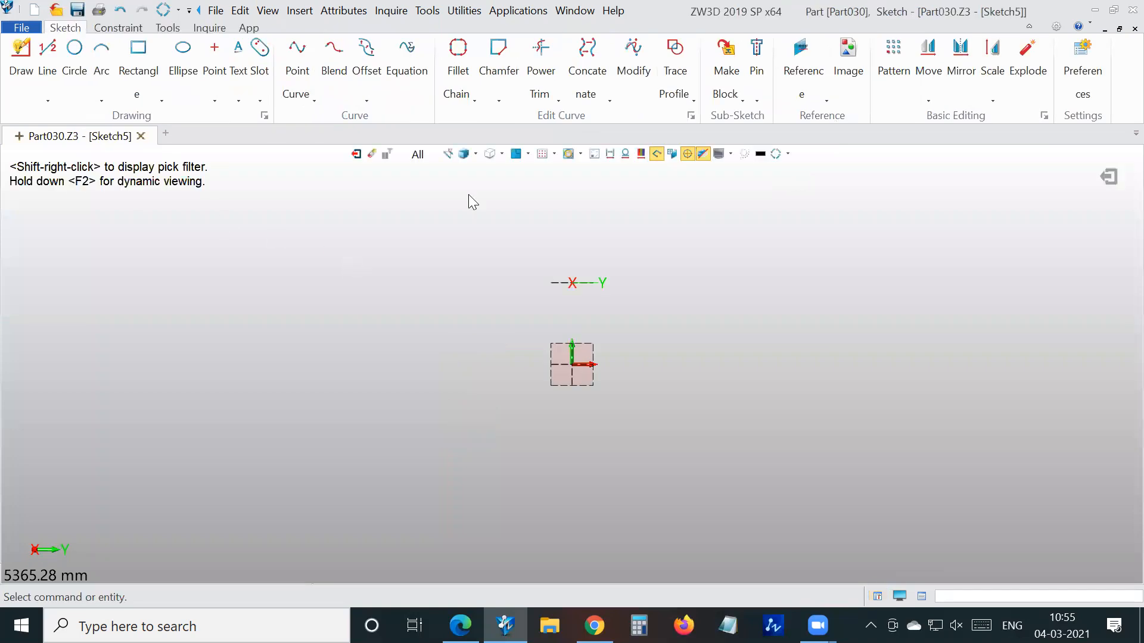
click(757, 99)
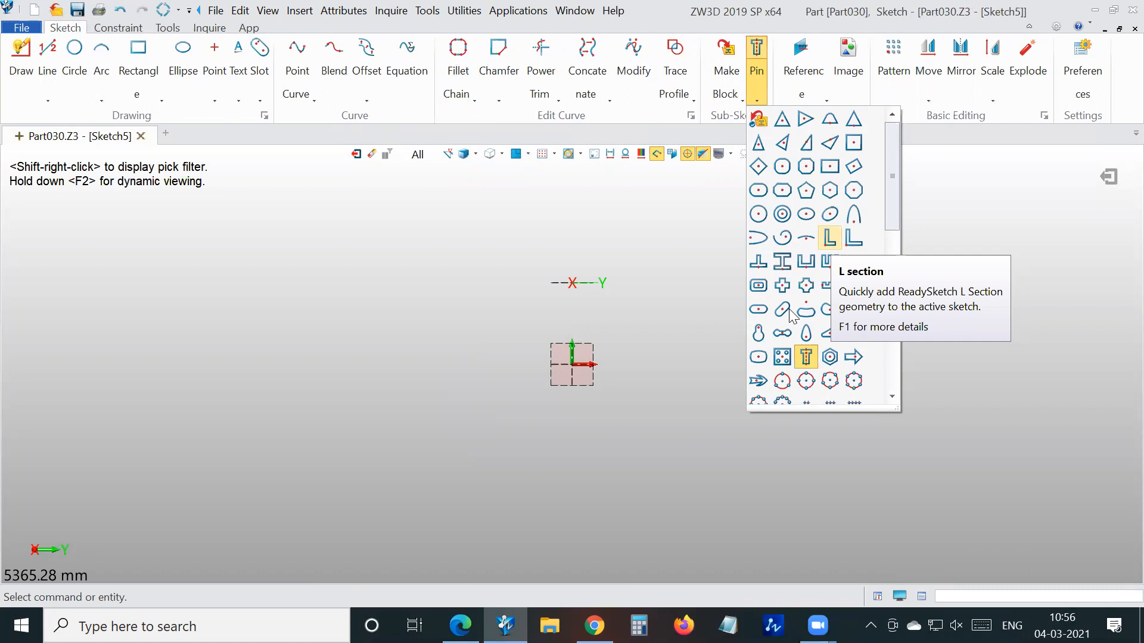
mouse_move(817, 625)
click(828, 570)
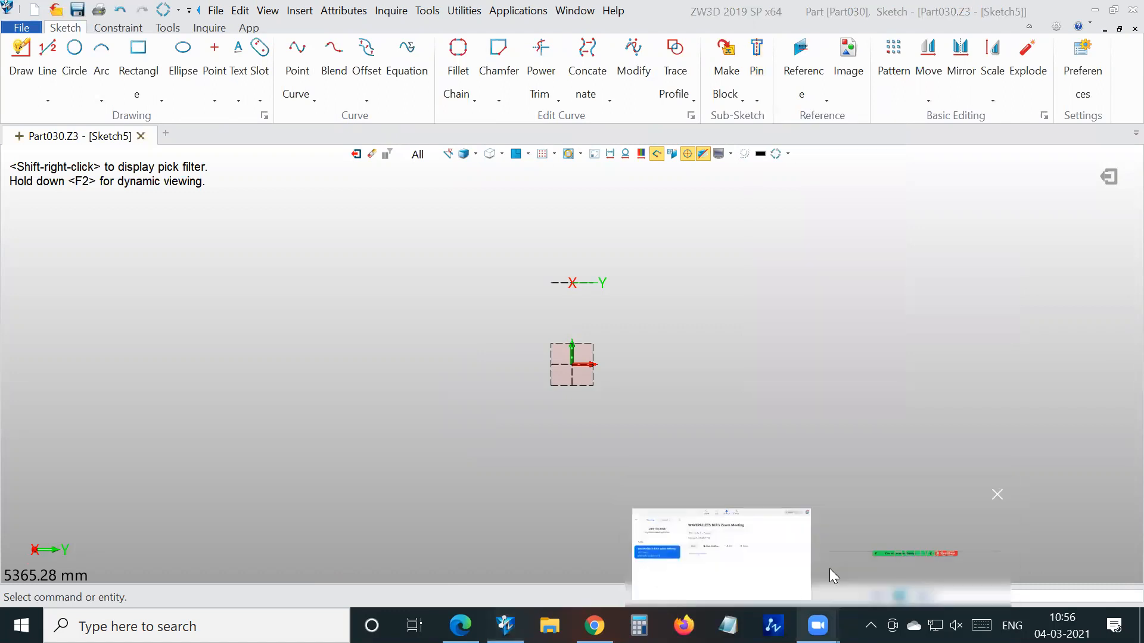